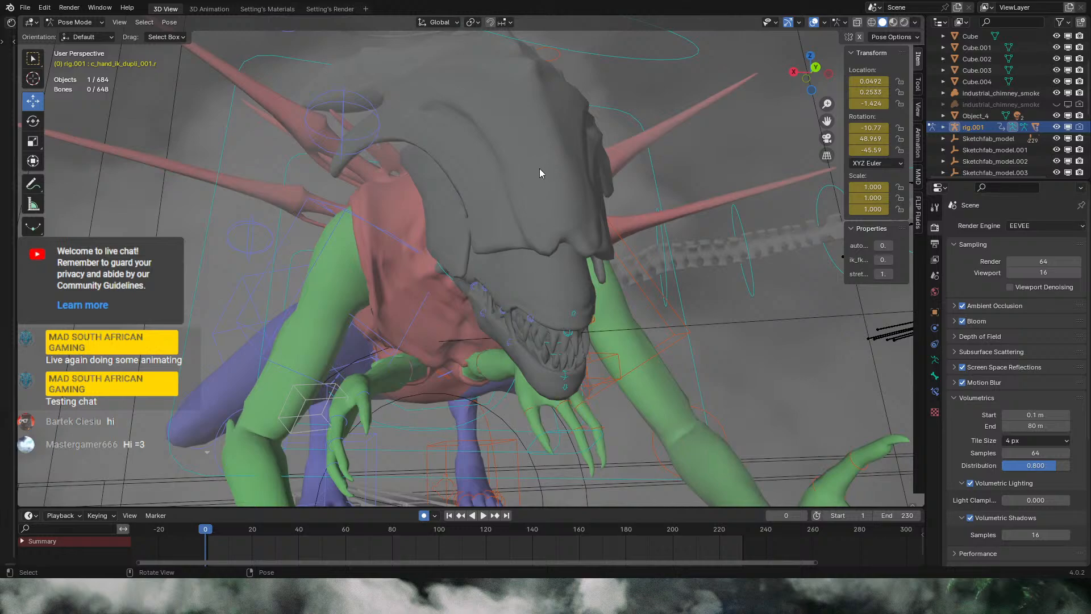
# Step: Hide the viewport overlays and switch the viewport to Material Preview shading to see the alien's textures
pyautogui.moveTo(706, 160); pyautogui.dragTo(684, 169, button='middle')
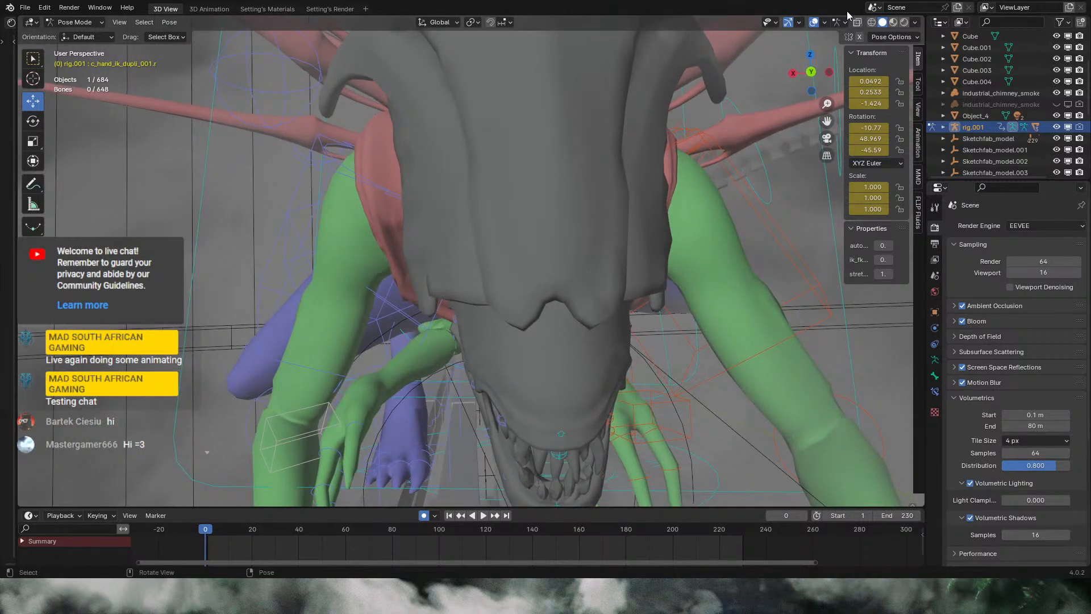
pyautogui.click(814, 22)
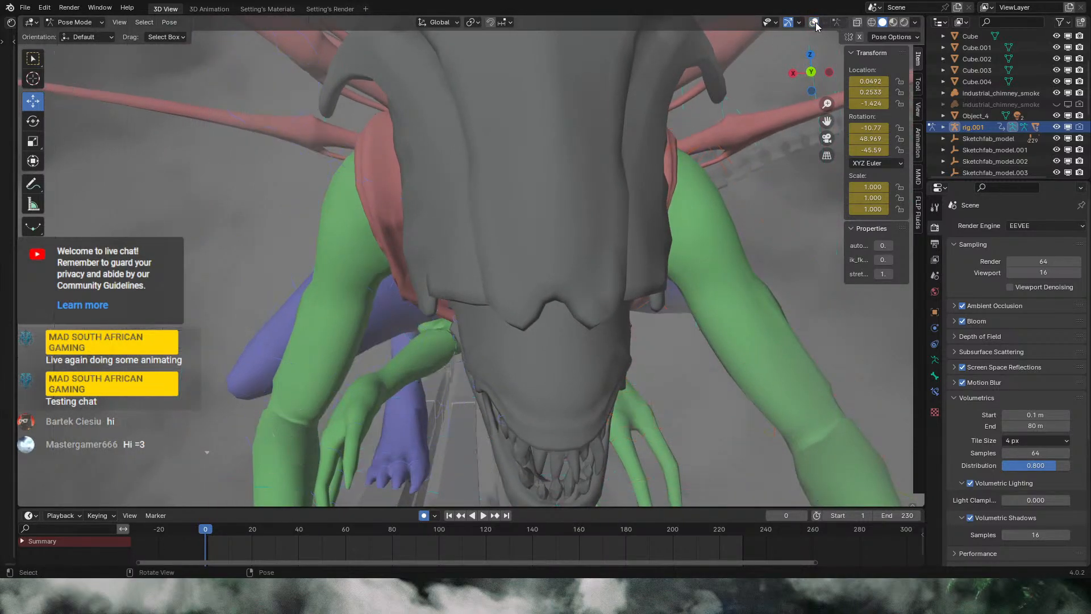
pyautogui.click(894, 22)
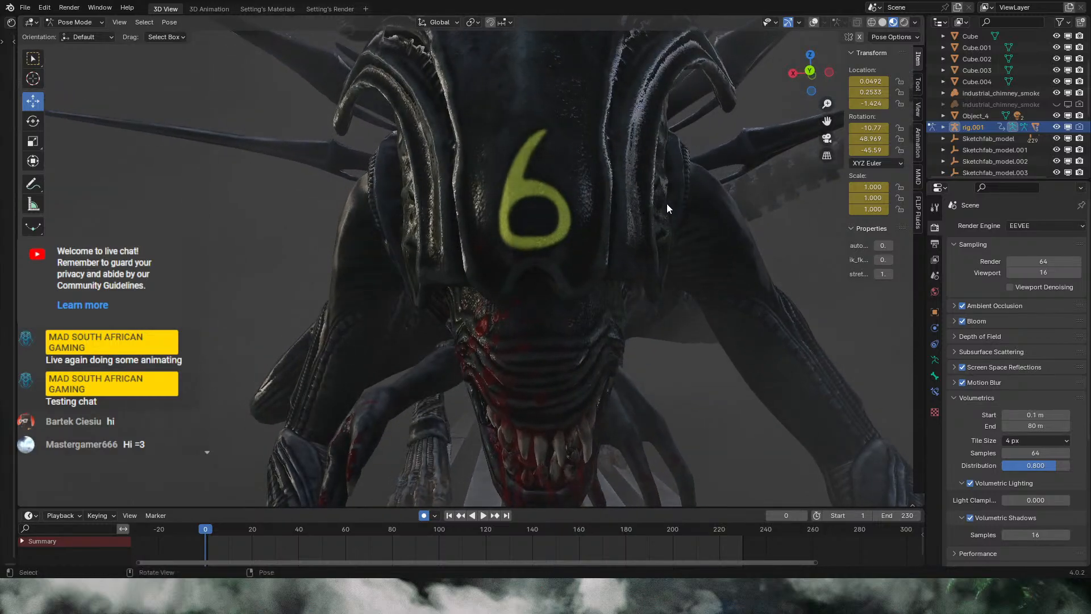
# Step: Examine the textured alien from the front and side, including its tail beside the human figure
pyautogui.scroll(1, 590, 216)
pyautogui.keyDown('shift'); pyautogui.moveTo(603, 209); pyautogui.dragTo(625, 211, button='middle'); pyautogui.keyUp('shift')
pyautogui.moveTo(660, 267); pyautogui.dragTo(518, 189, button='middle')
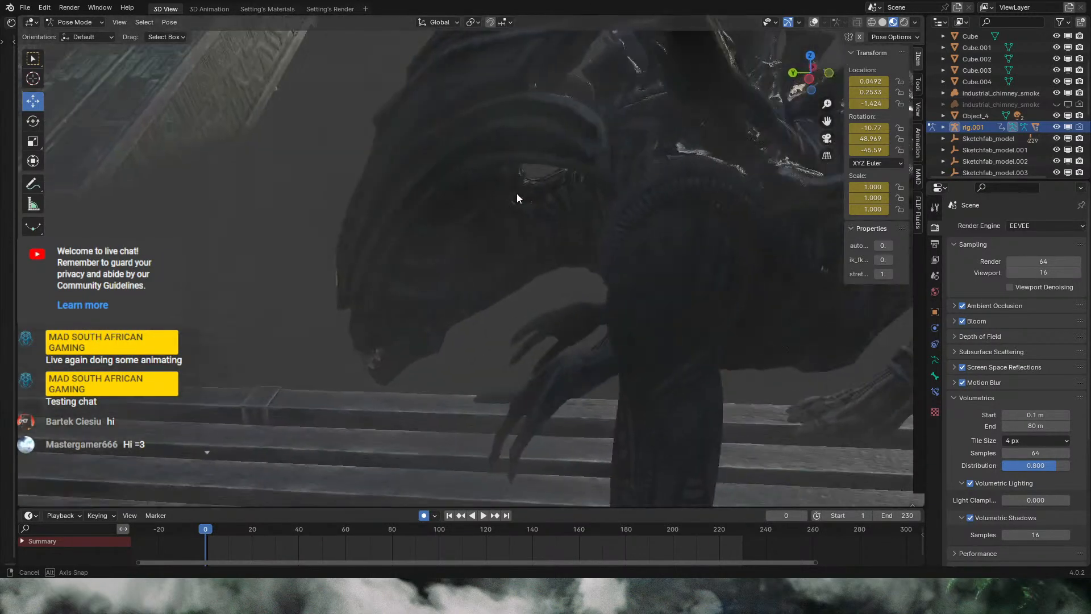
pyautogui.scroll(-8, 546, 189)
pyautogui.scroll(8, 551, 191)
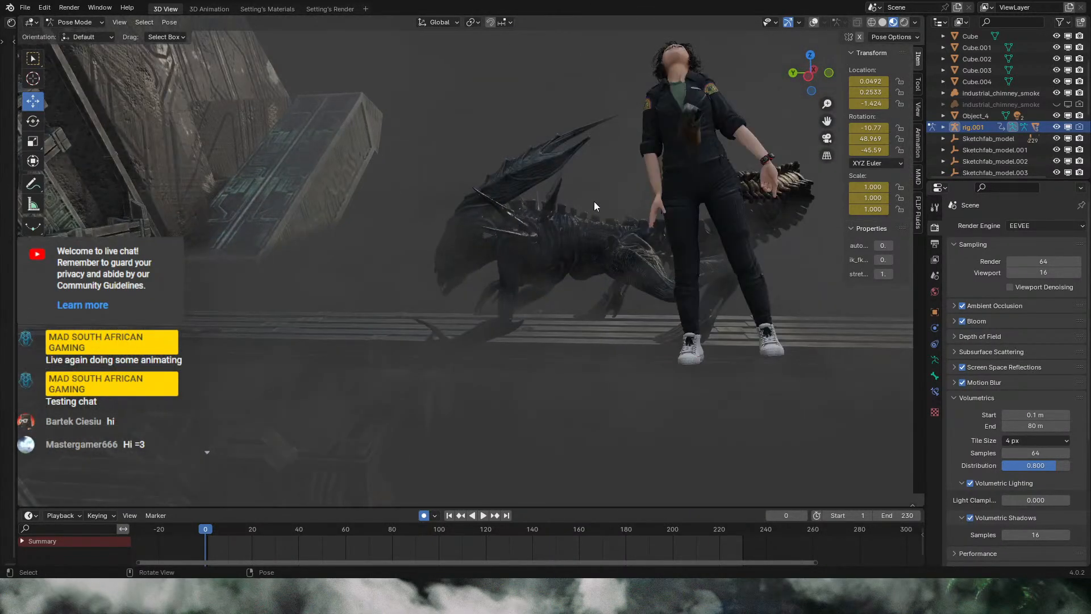
pyautogui.moveTo(595, 201); pyautogui.dragTo(578, 213, button='middle')
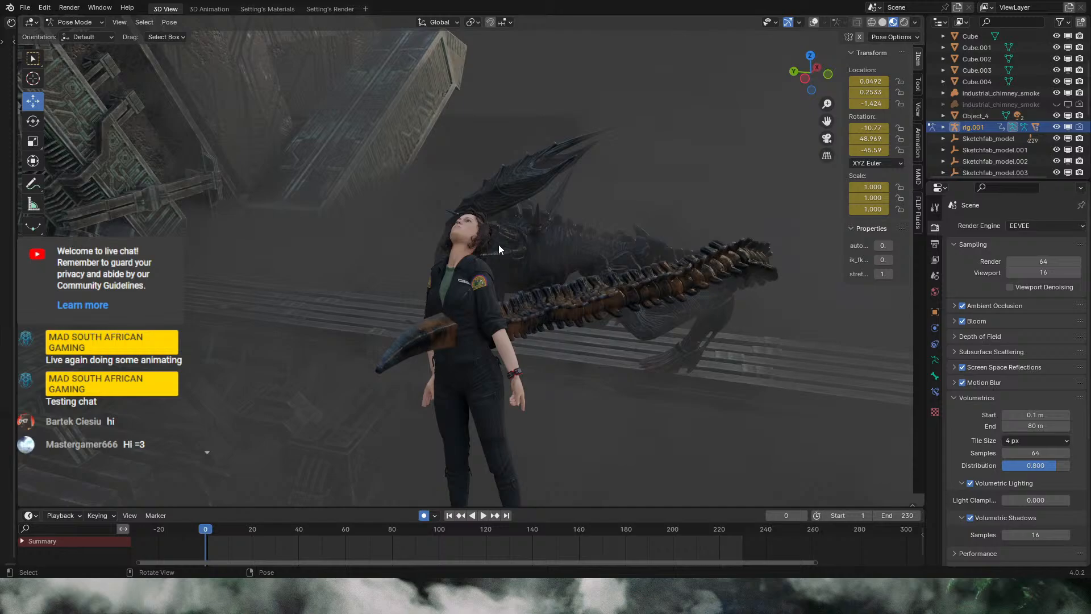
pyautogui.moveTo(499, 245); pyautogui.dragTo(540, 222, button='middle')
pyautogui.moveTo(462, 234); pyautogui.dragTo(483, 249, button='middle')
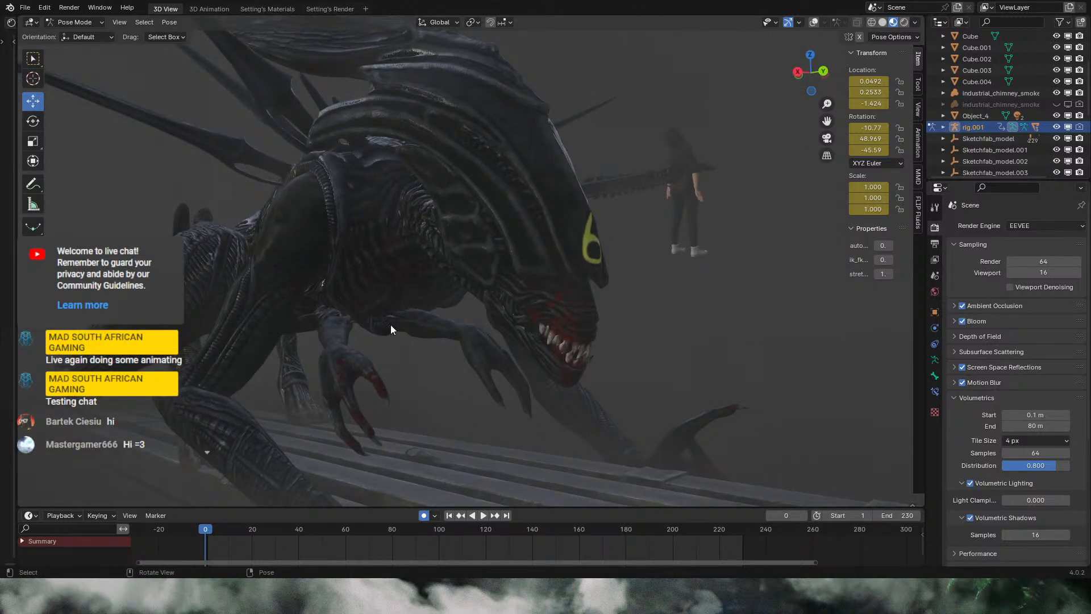
# Step: Examine the alien's head, bloody jaws and front limbs from three-quarter, side and front angles
pyautogui.moveTo(462, 349); pyautogui.dragTo(502, 325, button='middle')
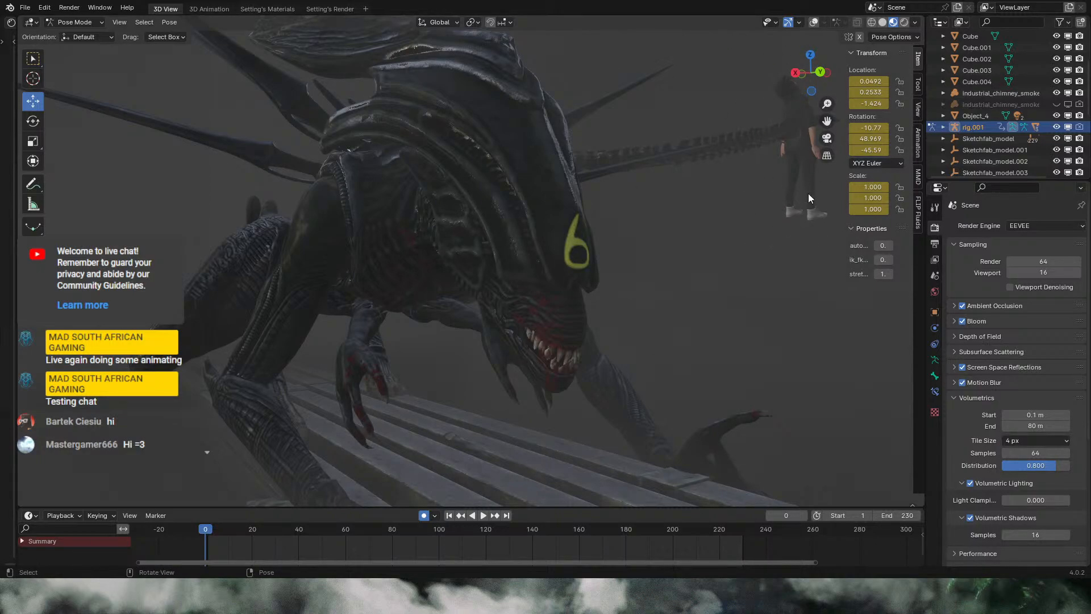
pyautogui.moveTo(806, 188); pyautogui.dragTo(714, 190, button='middle')
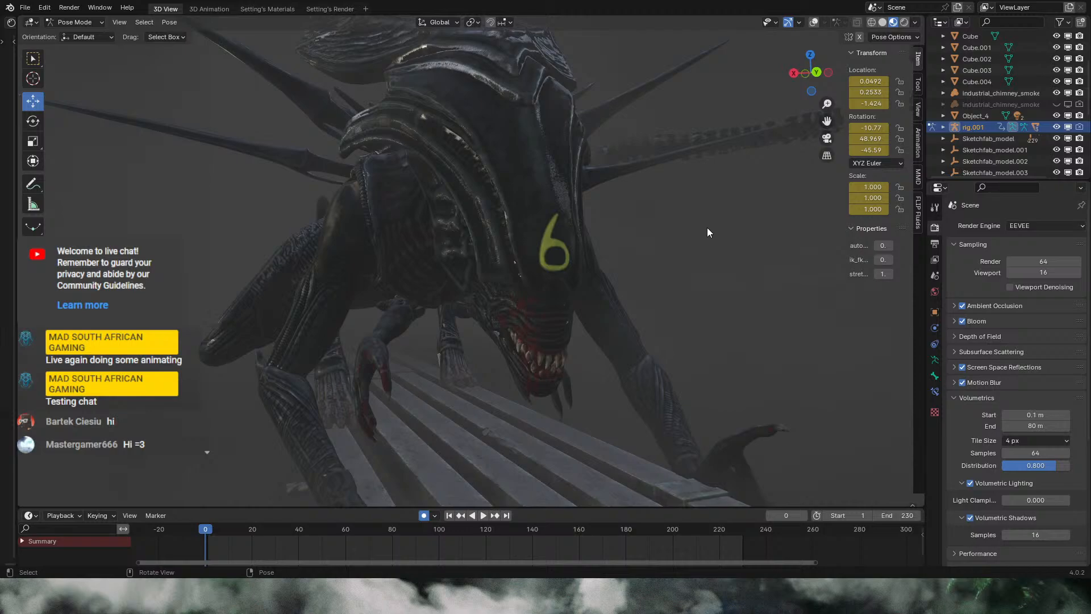
pyautogui.scroll(5, 708, 223)
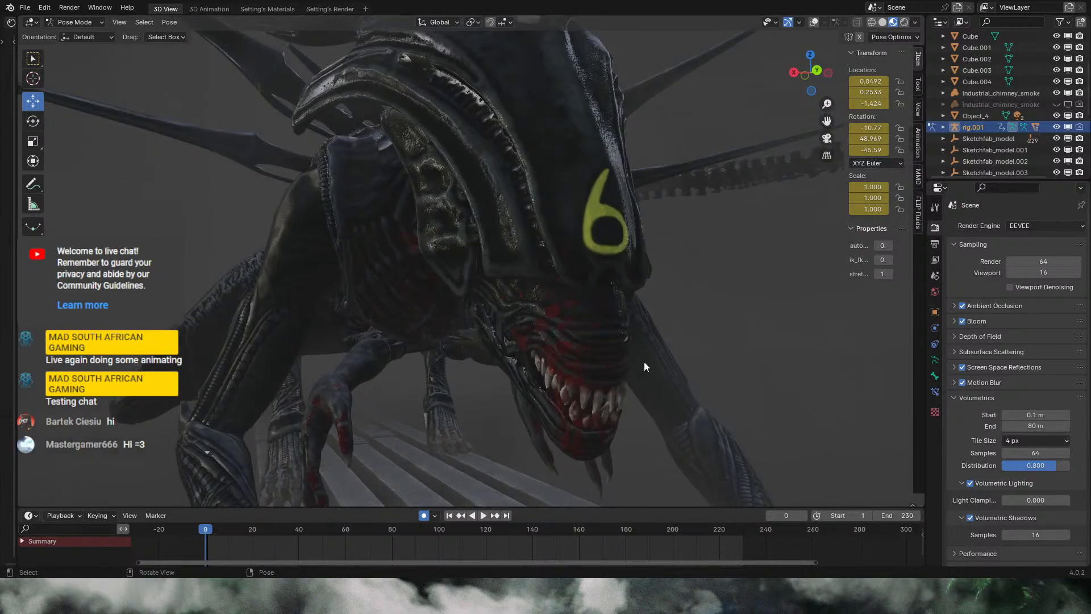
pyautogui.moveTo(695, 388); pyautogui.dragTo(687, 347, button='middle')
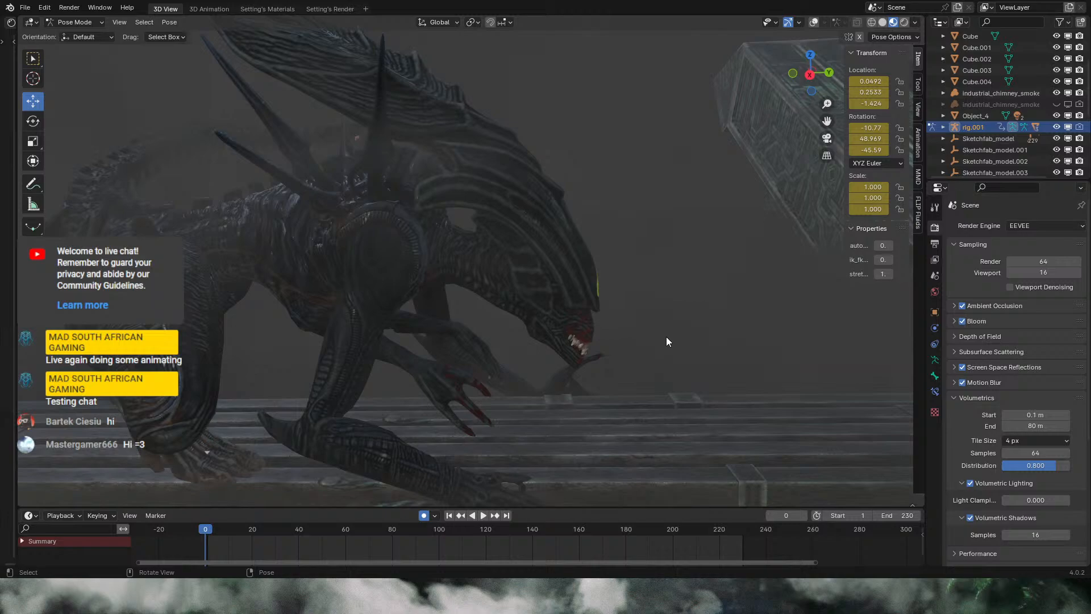
pyautogui.moveTo(653, 322); pyautogui.dragTo(540, 323, button='middle')
pyautogui.moveTo(591, 319); pyautogui.dragTo(525, 243, button='middle')
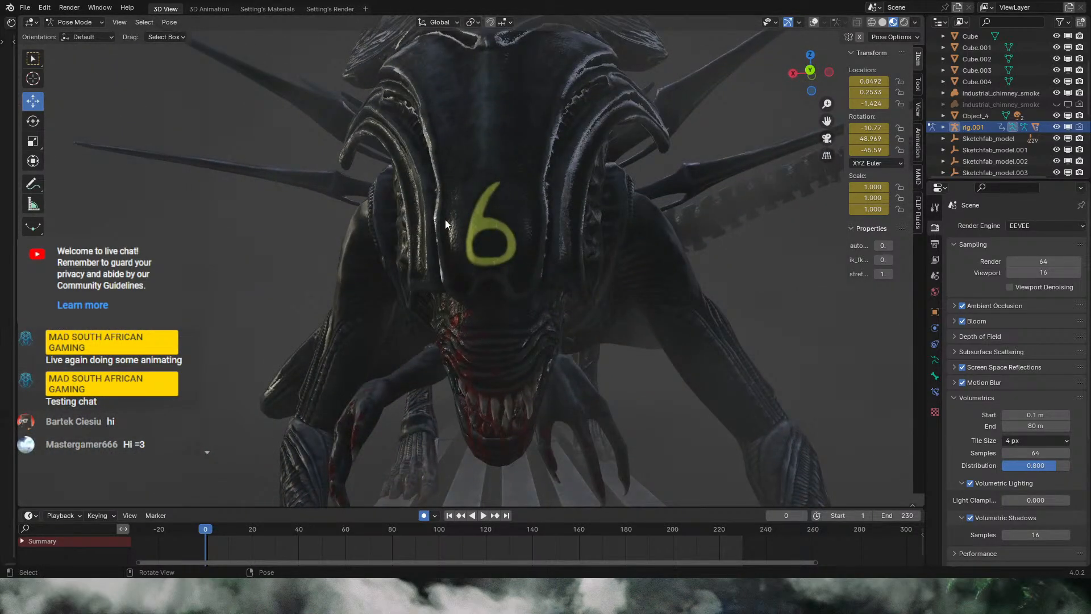
pyautogui.moveTo(517, 284); pyautogui.dragTo(605, 320, button='middle')
pyautogui.scroll(-3, 589, 304)
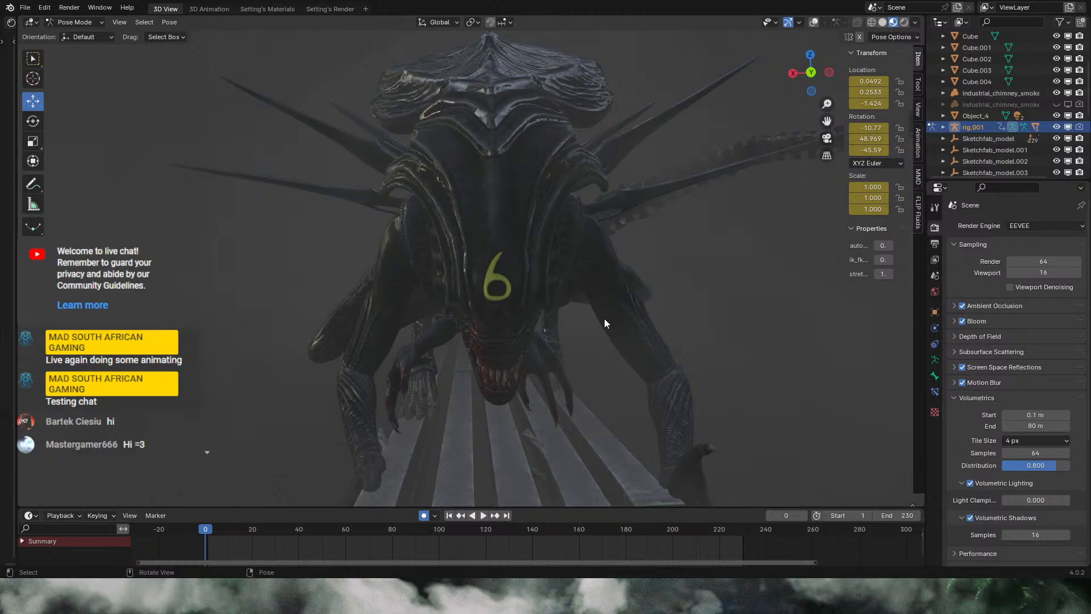
pyautogui.moveTo(604, 319); pyautogui.dragTo(734, 207, button='middle')
# Step: Restore solid shading with overlays, and hide the still visible industrial_chimney_smoke volume in the viewport
pyautogui.click(883, 22)
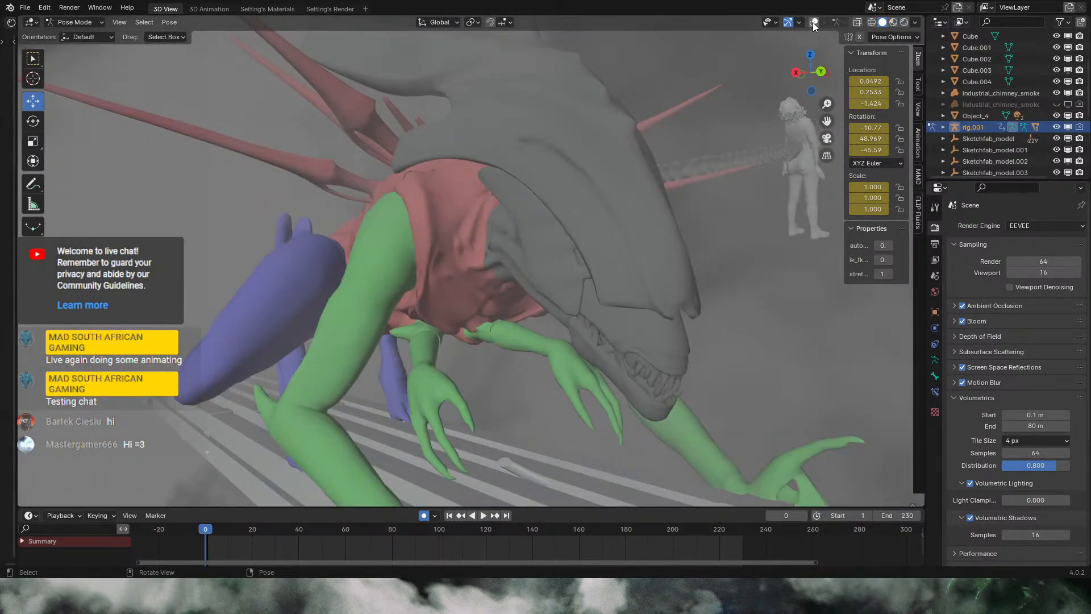
pyautogui.click(813, 23)
pyautogui.scroll(-7, 650, 207)
pyautogui.moveTo(632, 204); pyautogui.dragTo(682, 207, button='middle')
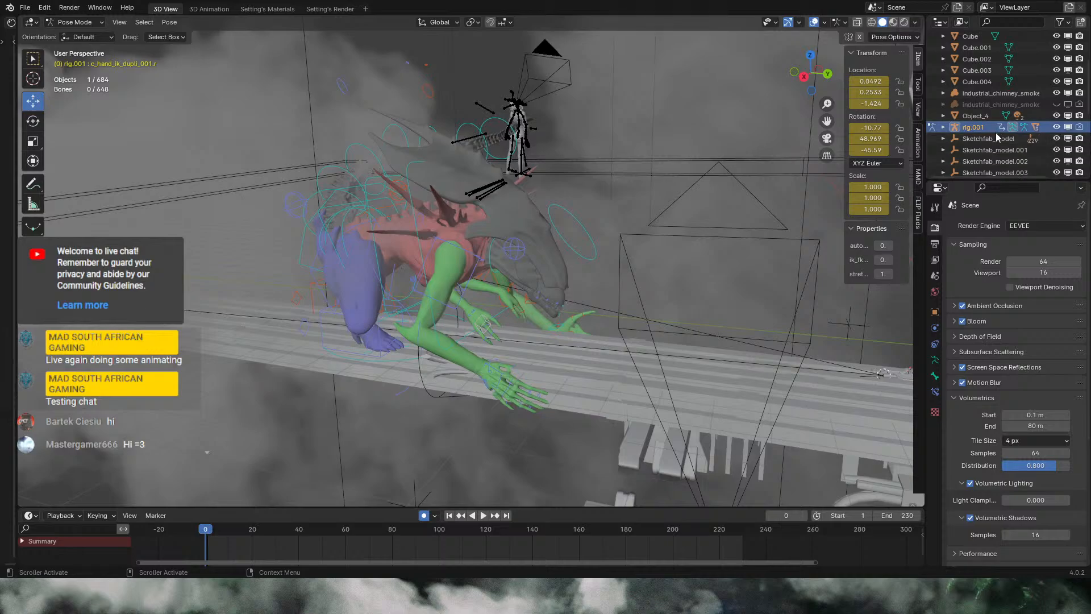
pyautogui.scroll(2, 996, 137)
pyautogui.click(1057, 116)
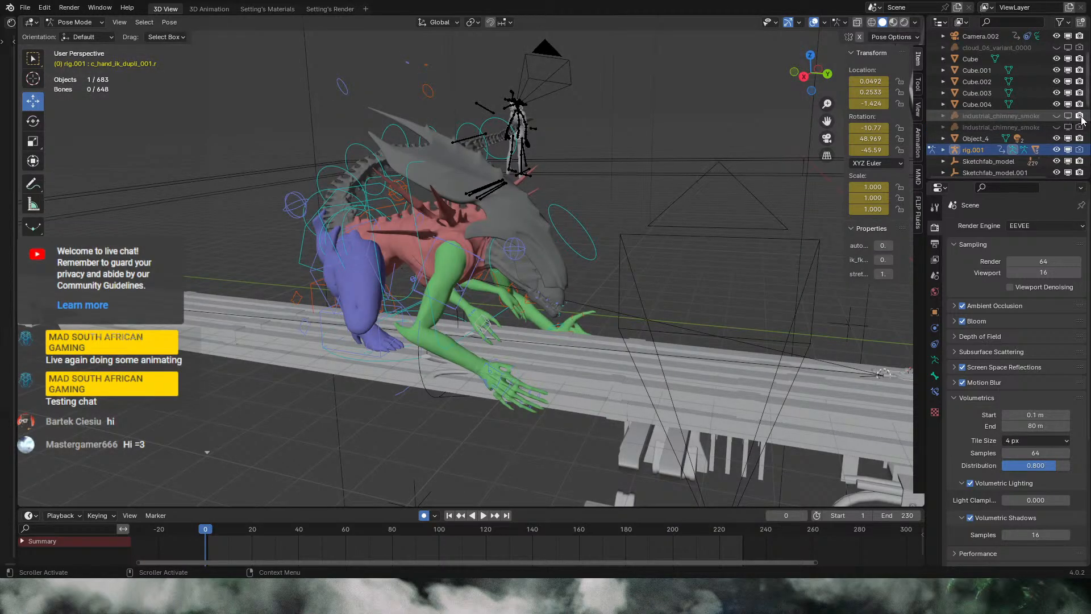
# Step: Examine the alien rig's crouched pose on the platform in the right orthographic view and from several perspective angles
pyautogui.scroll(4, 989, 129)
pyautogui.moveTo(682, 213); pyautogui.dragTo(582, 281, button='middle')
pyautogui.scroll(2, 615, 296)
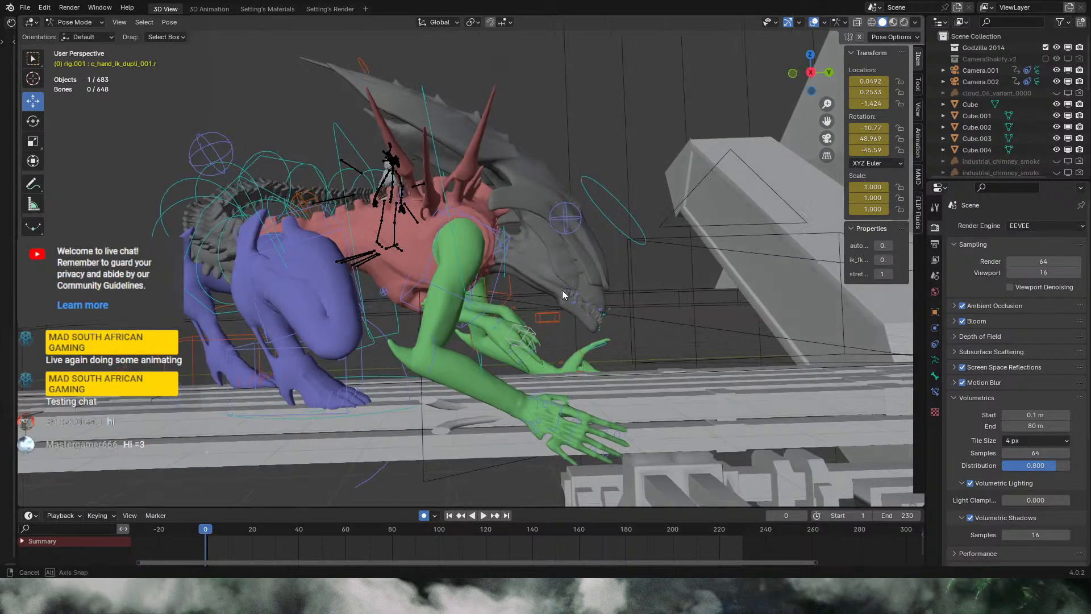
pyautogui.moveTo(562, 290); pyautogui.dragTo(454, 318, button='middle')
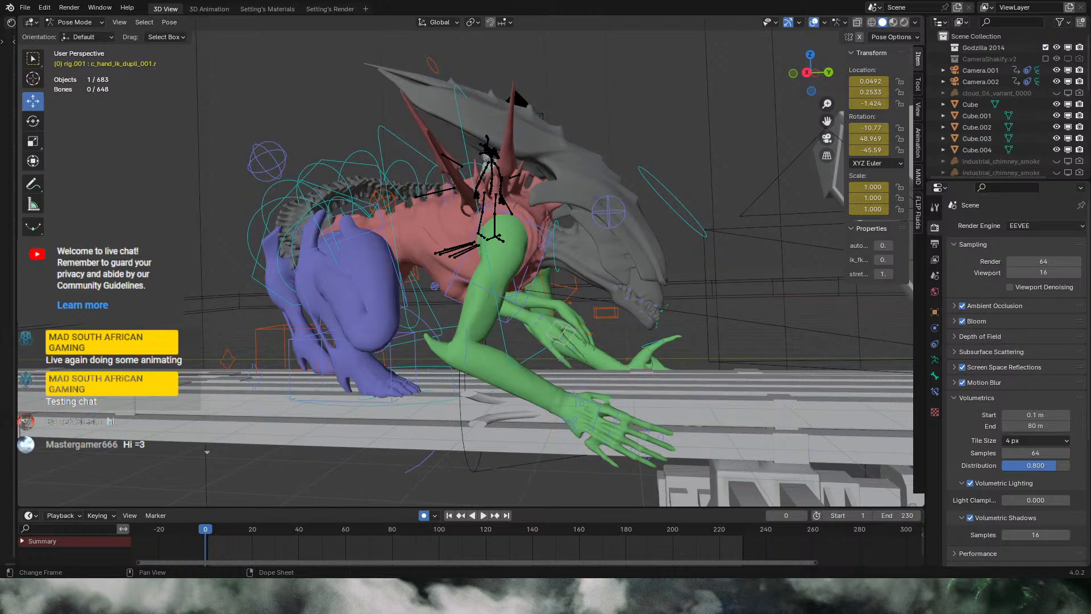
pyautogui.moveTo(597, 330); pyautogui.dragTo(649, 315, button='middle')
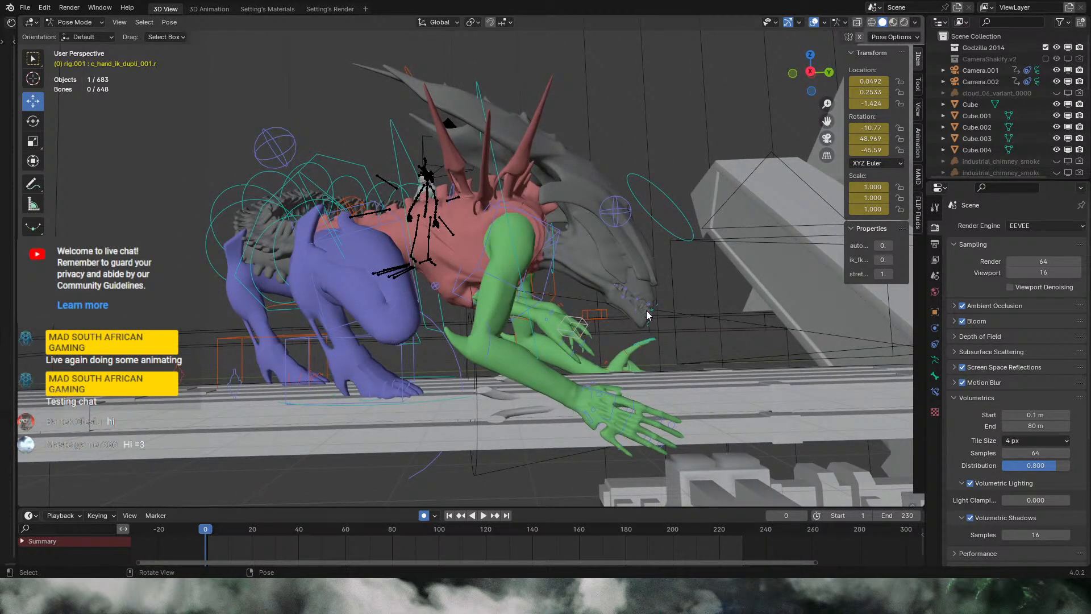
pyautogui.press('KP_3')
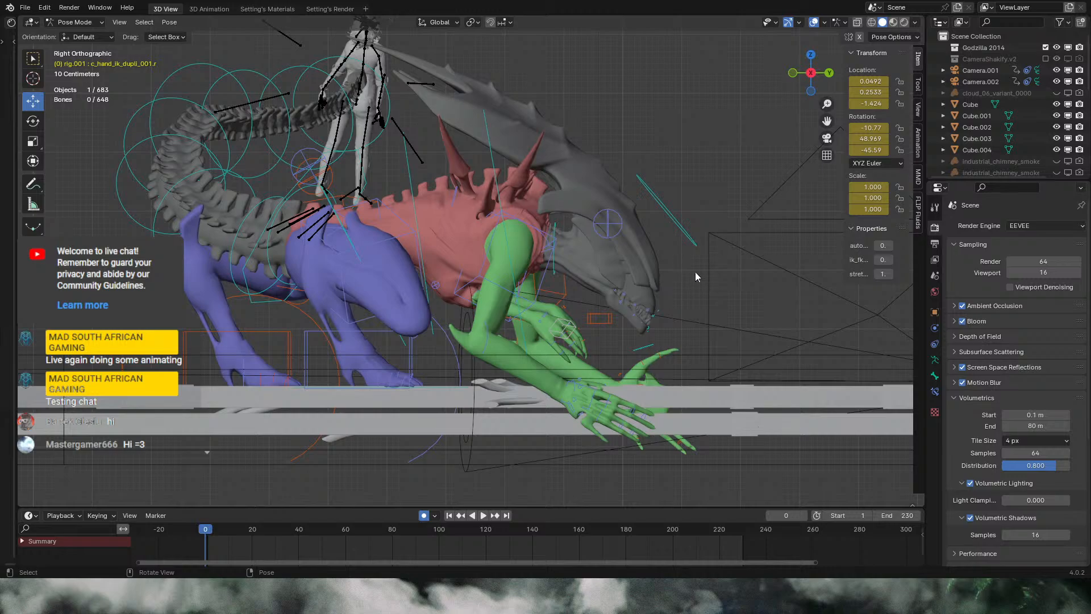
pyautogui.moveTo(704, 277); pyautogui.dragTo(568, 290, button='middle')
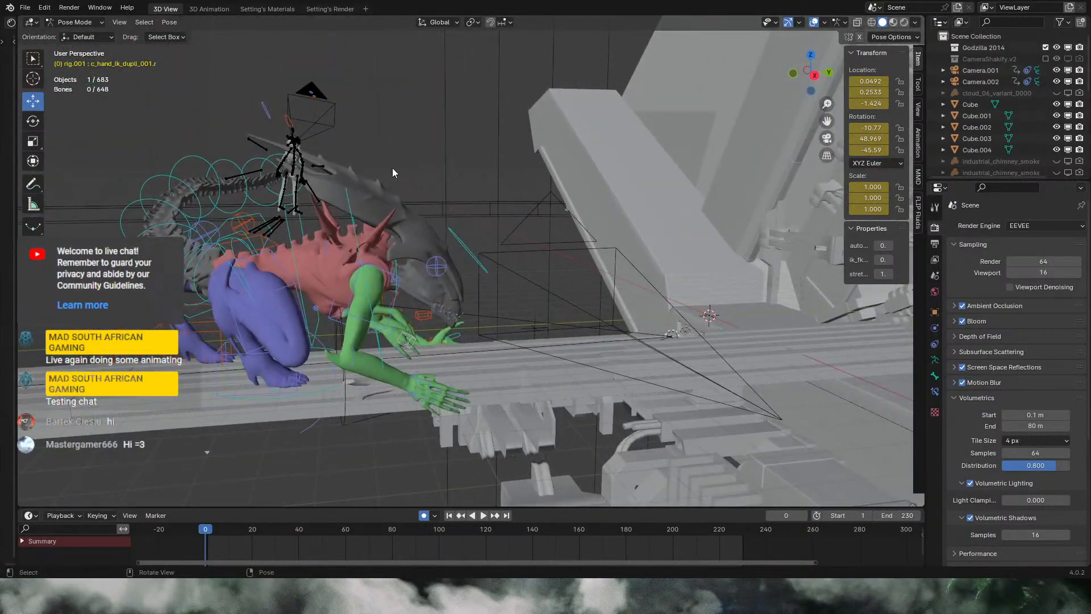
pyautogui.moveTo(554, 224); pyautogui.dragTo(322, 158, button='middle')
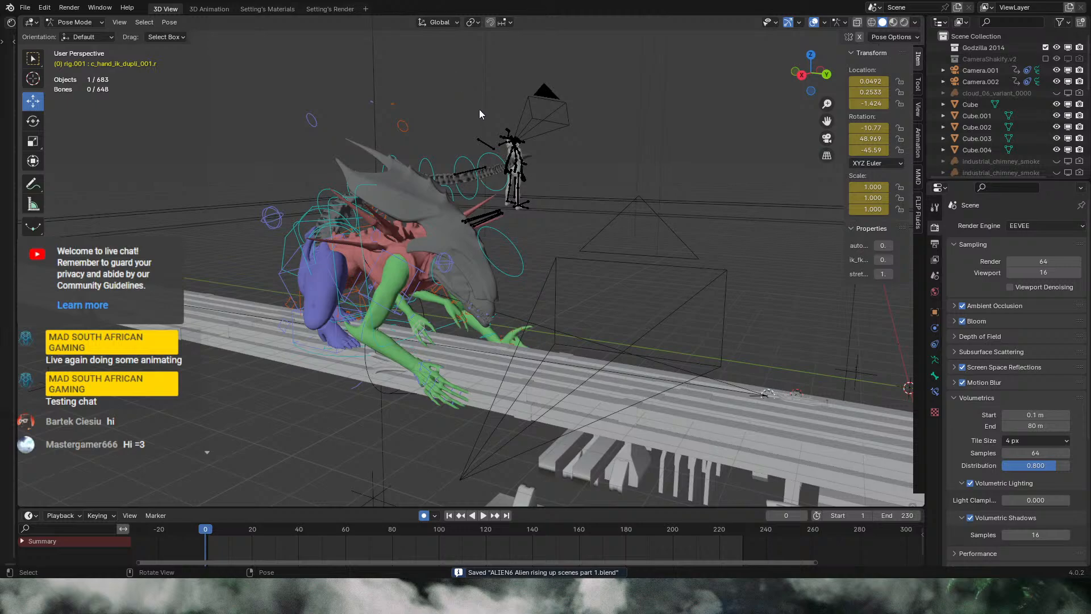
# Step: Open the recent file ALIEN6 animTEST.blend
pyautogui.click(25, 7)
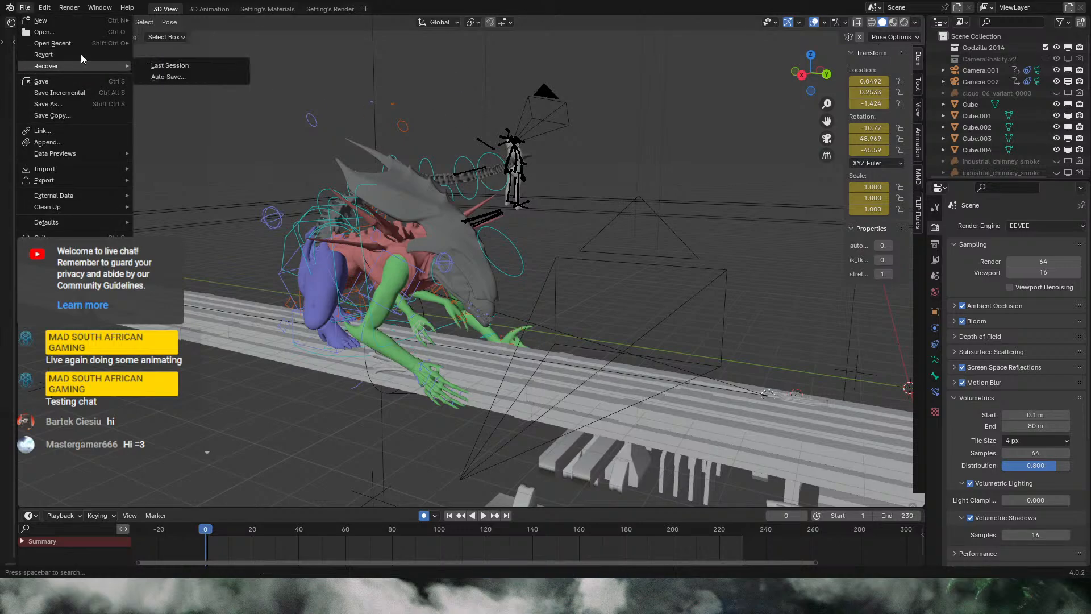
pyautogui.moveTo(83, 41)
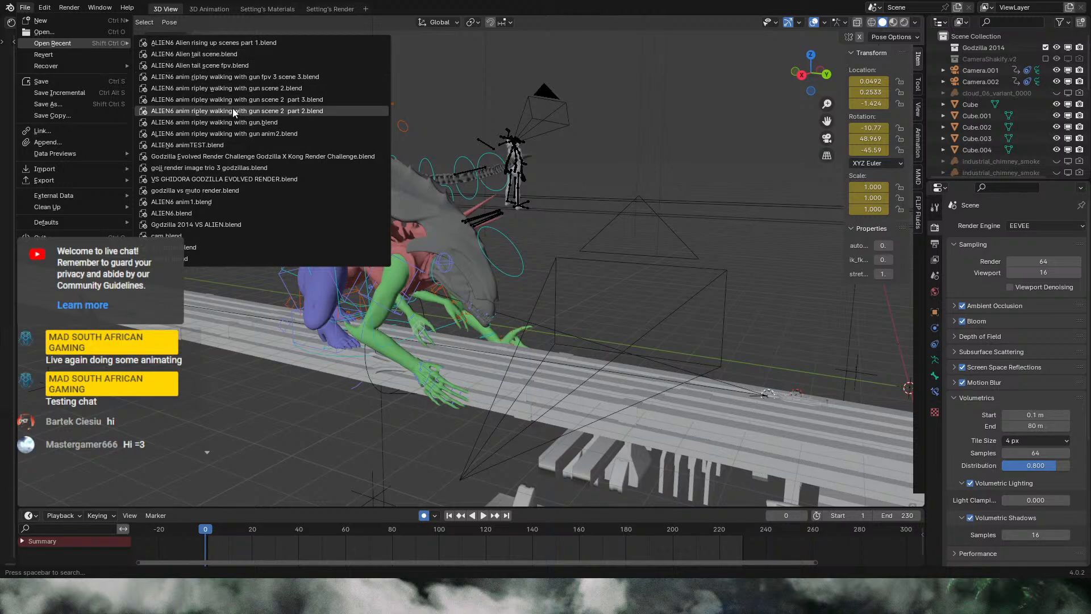
pyautogui.click(210, 145)
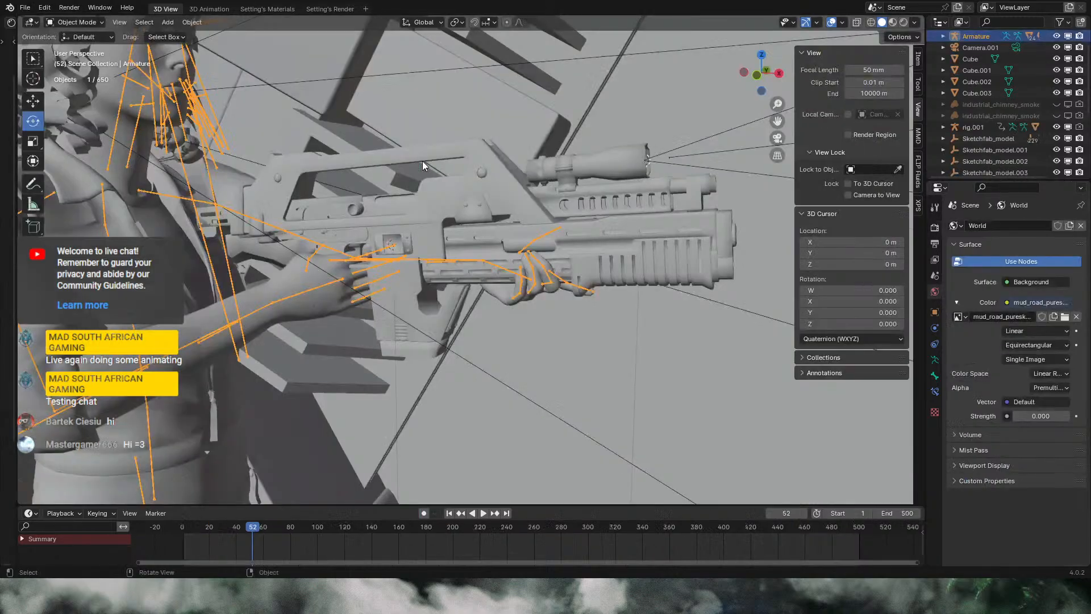
# Step: View the scene through the camera and play the first-person gun animation, scrubbing forward to frame 163
pyautogui.click(777, 138)
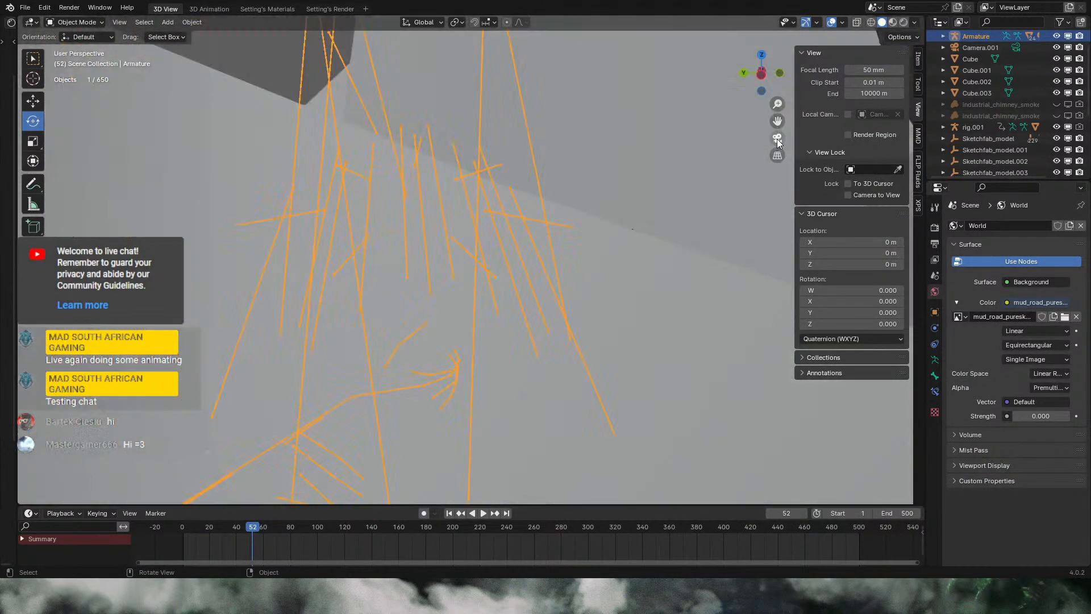
pyautogui.press('space')
pyautogui.click(218, 521)
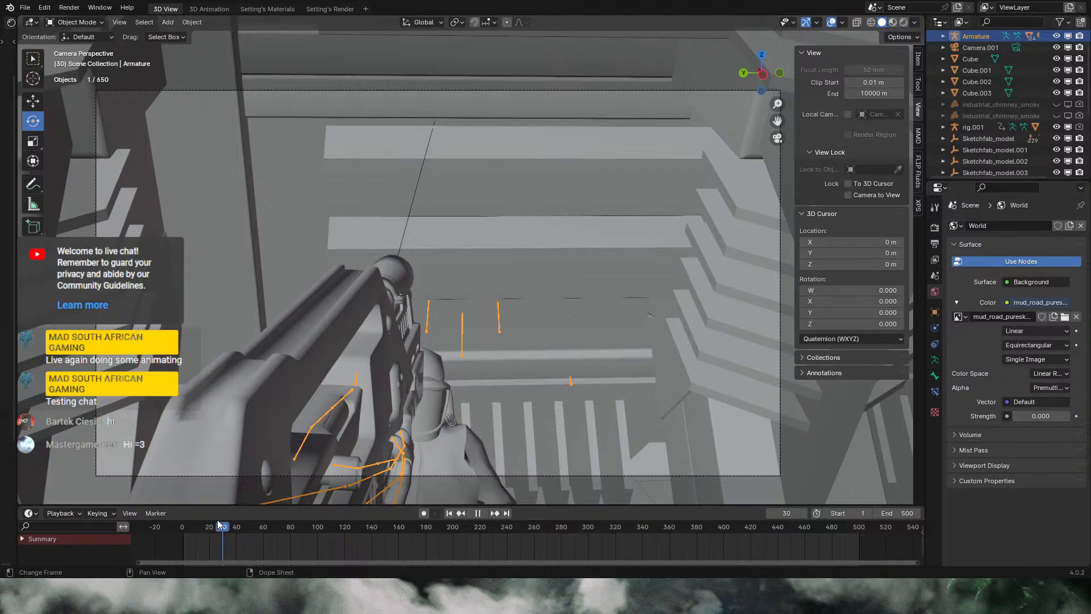
pyautogui.moveTo(291, 528); pyautogui.dragTo(402, 528)
pyautogui.press('space')
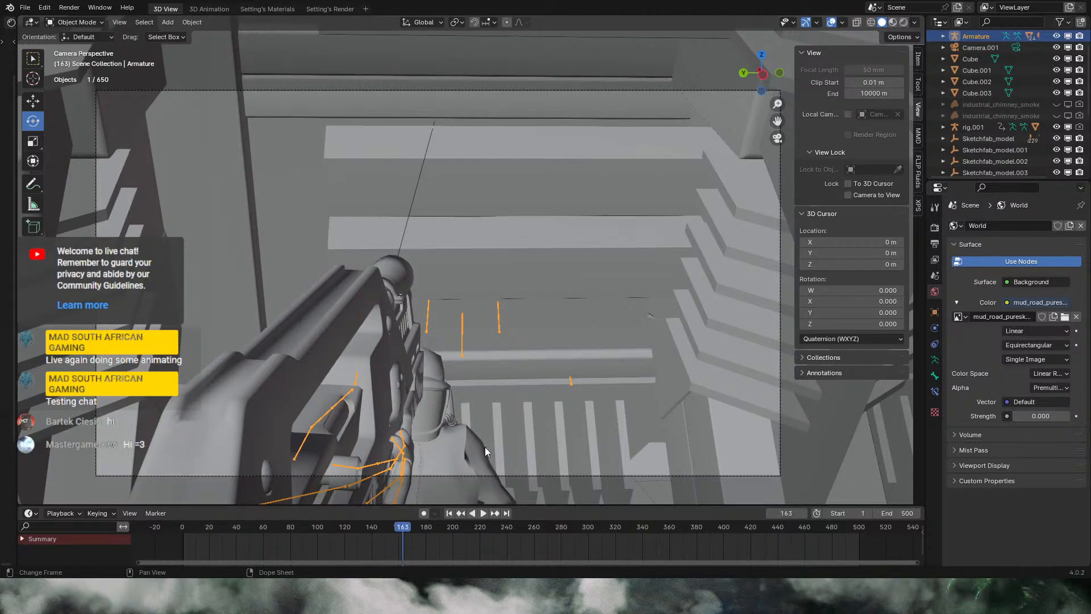
# Step: Review the armed figure's animation from outside the camera, scrubbing forward and stopping at frame 184
pyautogui.moveTo(485, 447); pyautogui.dragTo(594, 420, button='middle')
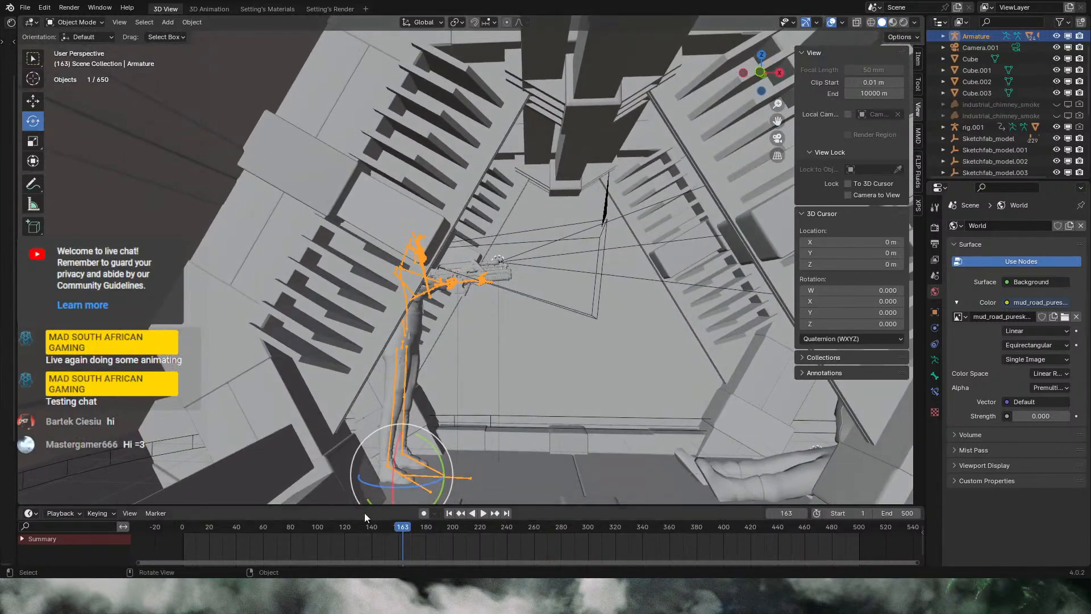
pyautogui.press('space')
pyautogui.moveTo(236, 525); pyautogui.dragTo(427, 520)
pyautogui.press('space')
pyautogui.moveTo(632, 238); pyautogui.dragTo(609, 243, button='middle')
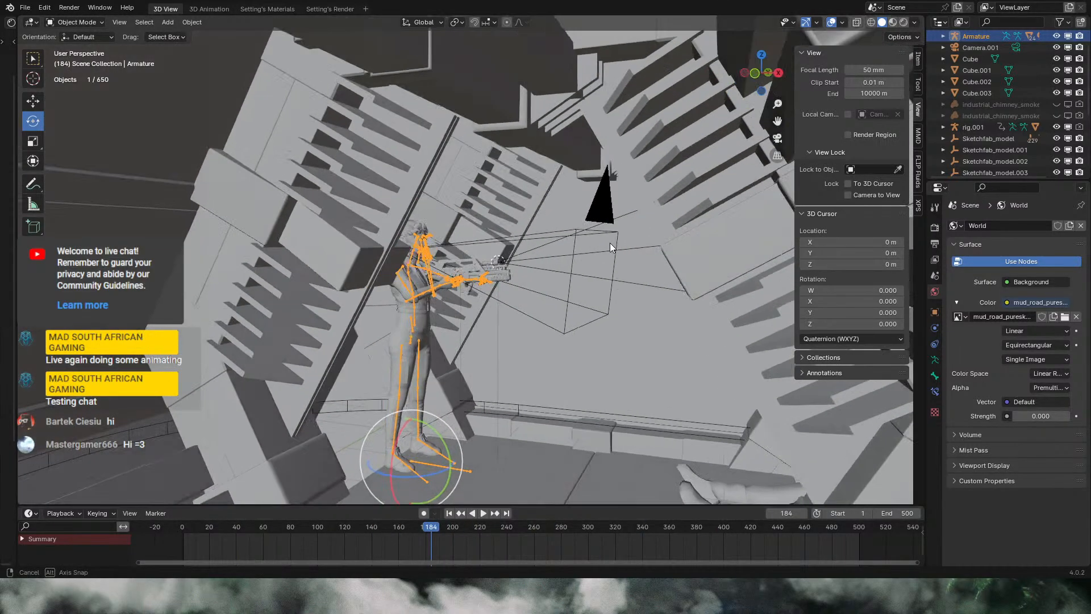
# Step: Open the recent file ALIEN6 anim ripley walking with gun.blend without saving changes to the current one
pyautogui.click(27, 11)
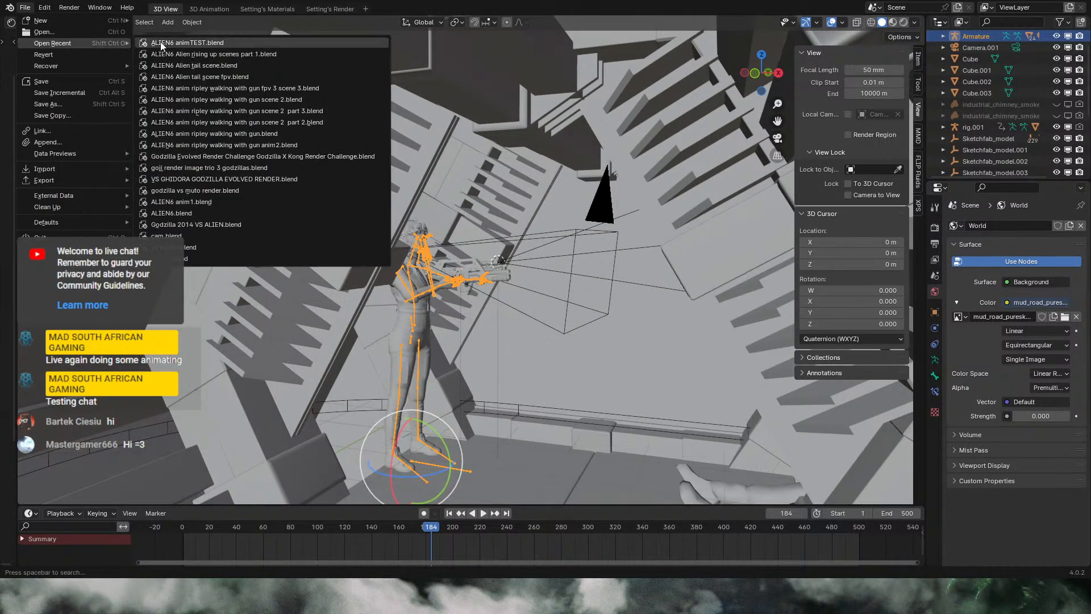
pyautogui.click(268, 134)
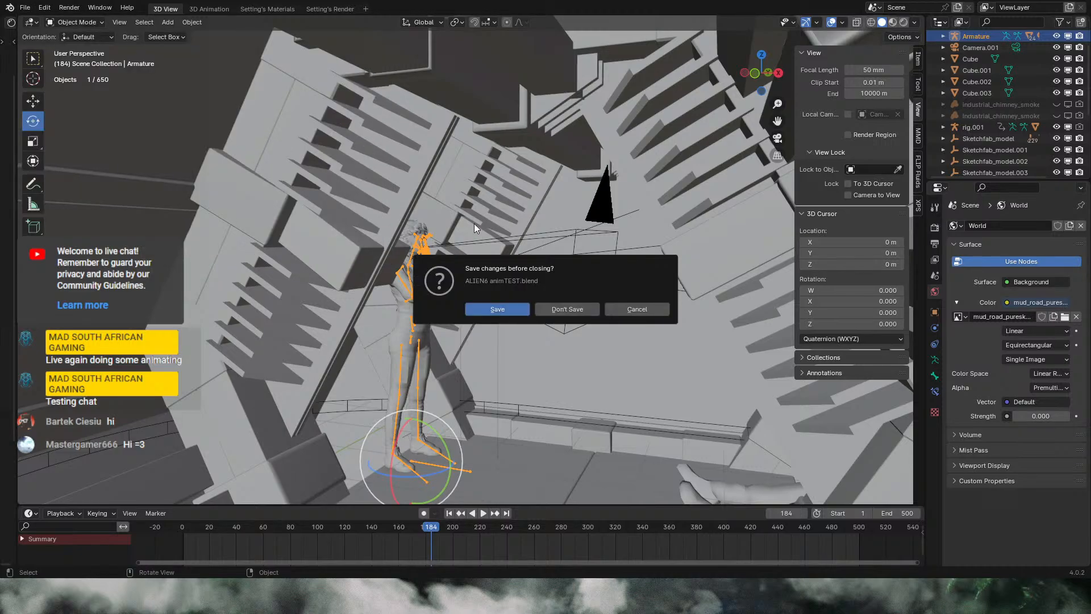
pyautogui.click(585, 311)
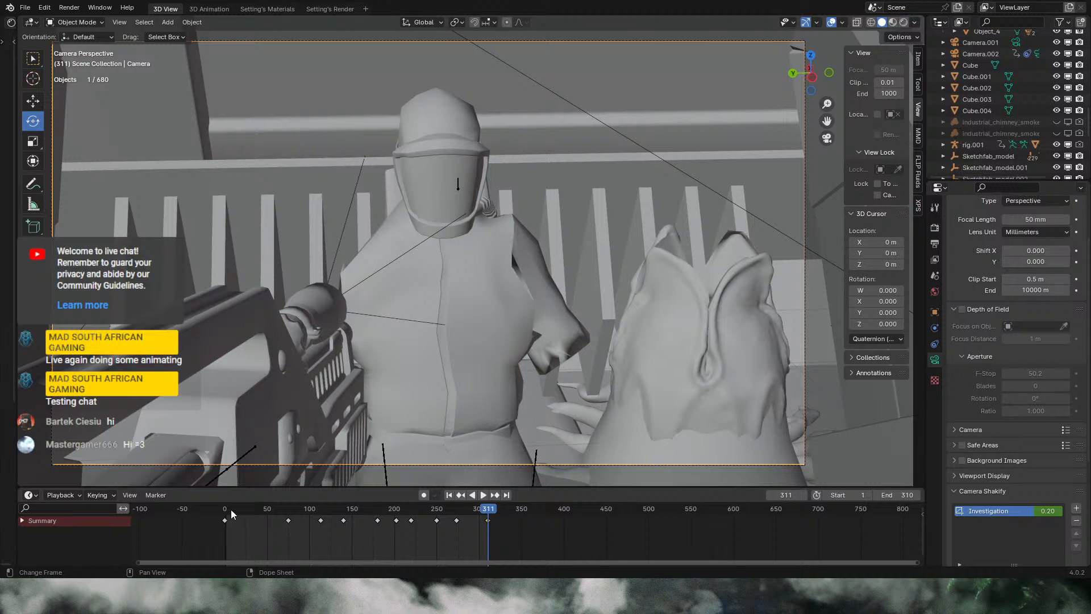
# Step: Preview the walking-with-gun animation through the camera, and cancel playback to return to frame 0
pyautogui.press('space')
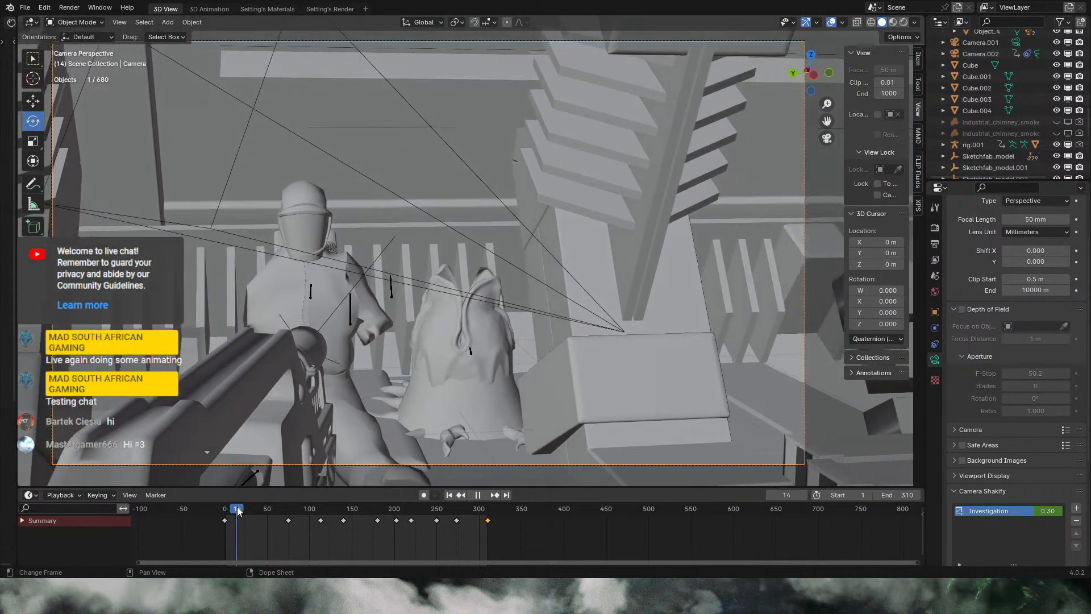
pyautogui.press('Escape')
pyautogui.scroll(3, 1034, 106)
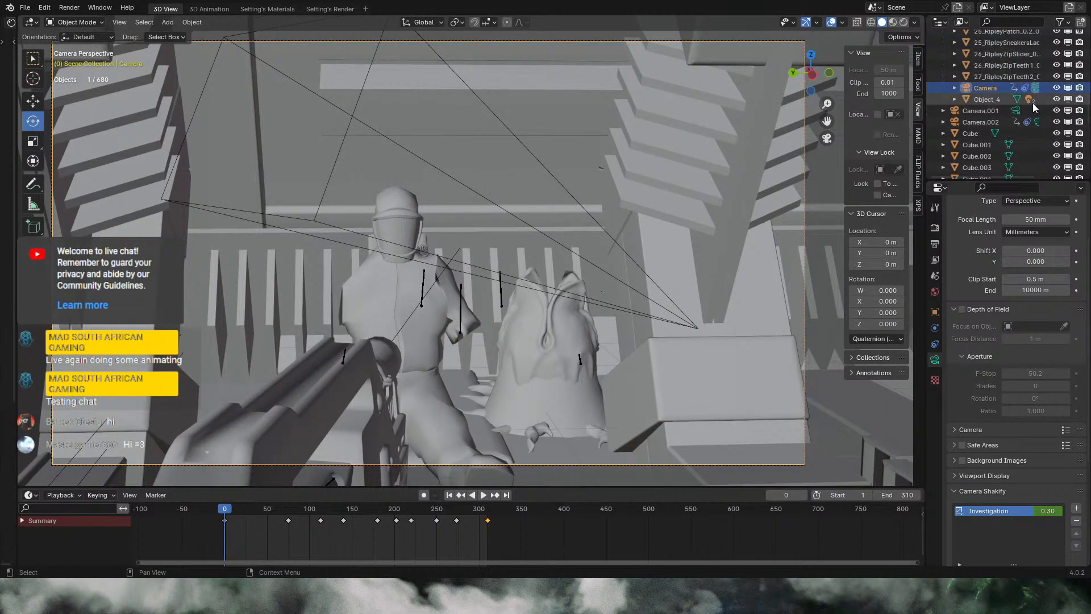
# Step: Play the walking-with-gun animation through the camera in solid shading and stop at frame 309
pyautogui.scroll(-5, 1034, 107)
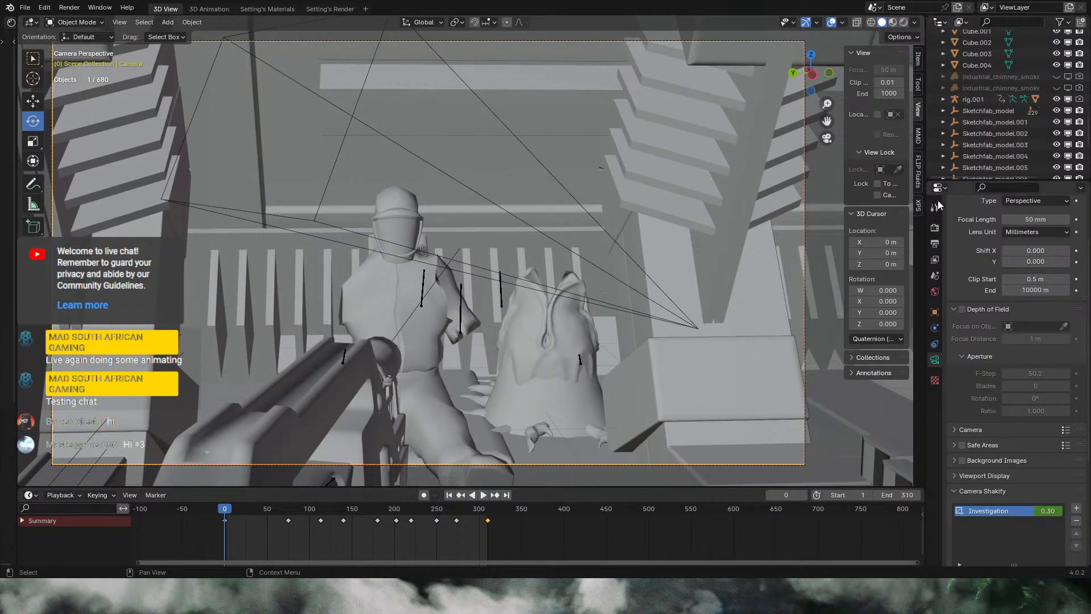
pyautogui.click(484, 495)
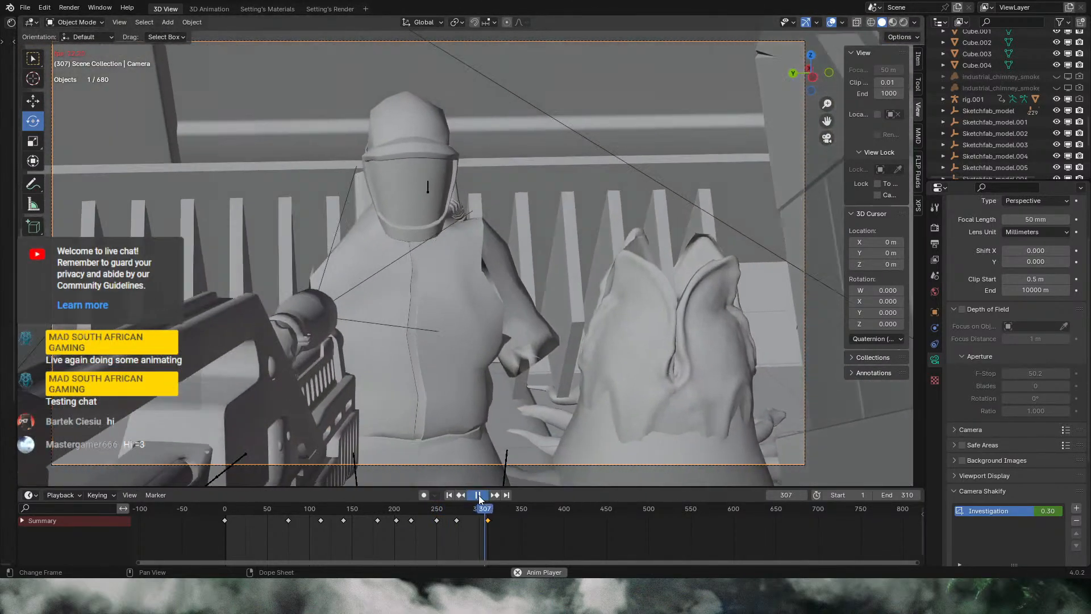
pyautogui.click(478, 495)
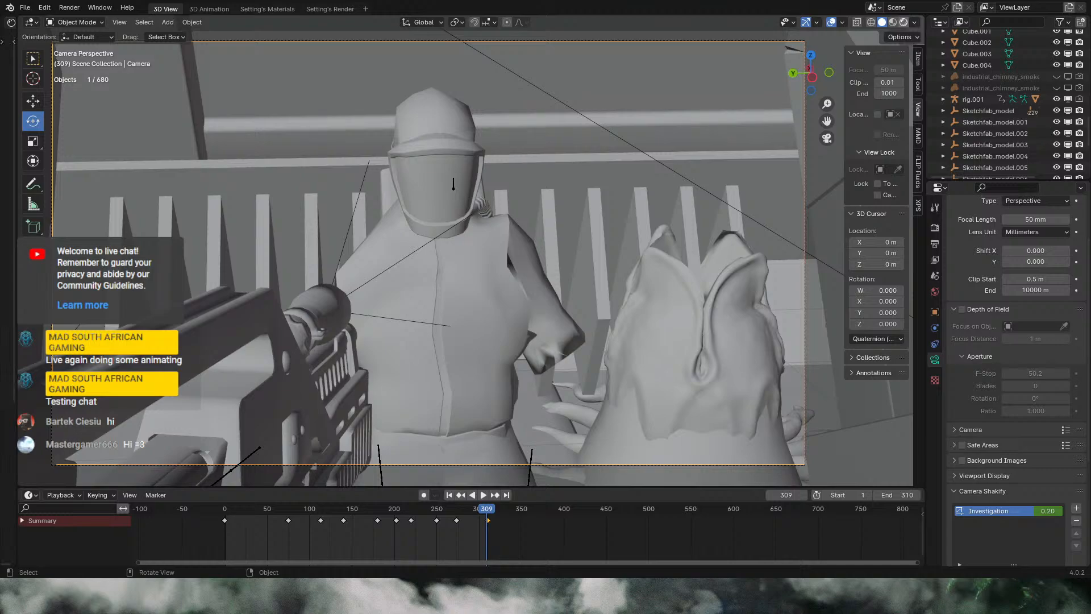
# Step: Preview the shot in rendered shading without overlays, playing from frame 4 and stopping at frame 249
pyautogui.click(904, 22)
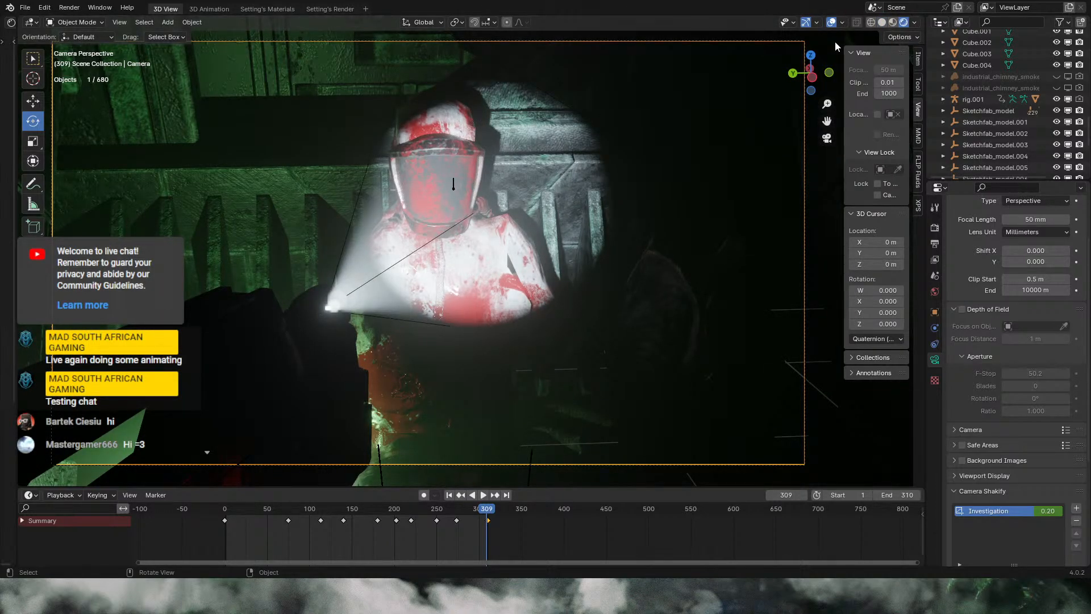
pyautogui.click(832, 22)
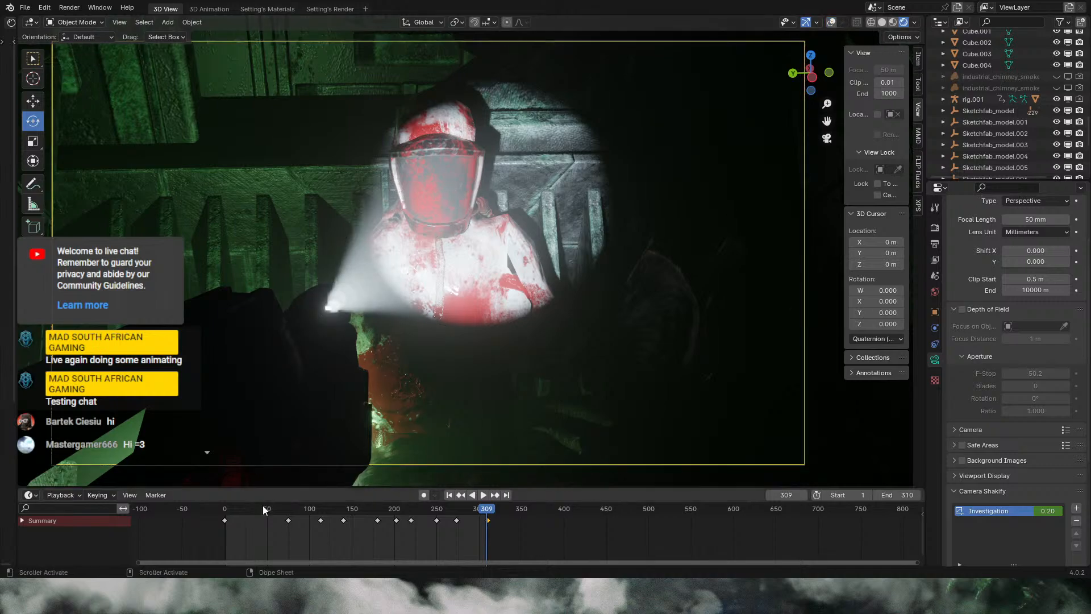
pyautogui.click(237, 509)
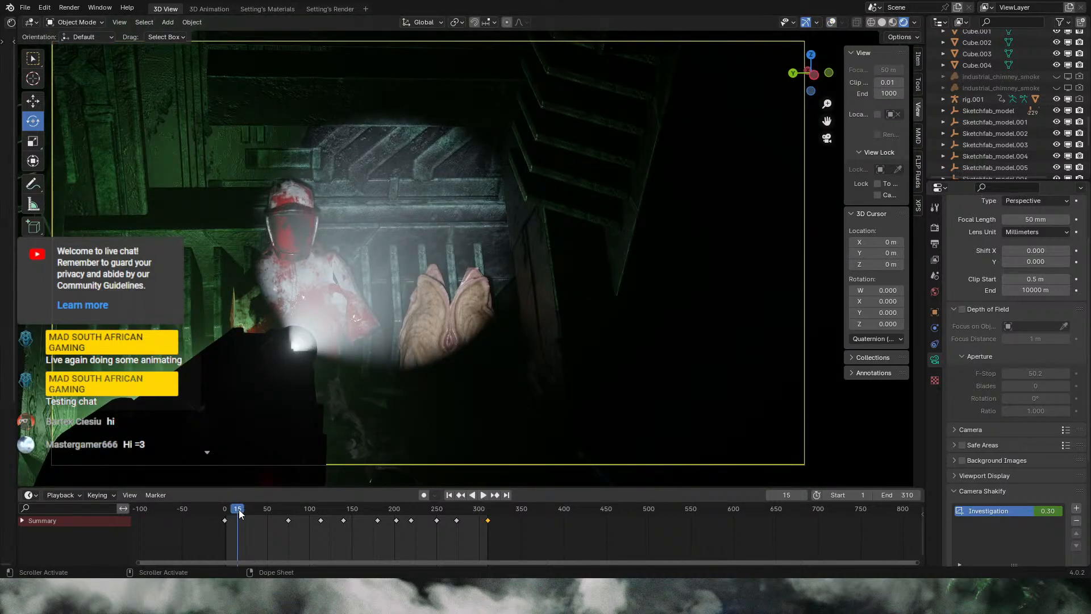
pyautogui.moveTo(239, 513); pyautogui.dragTo(230, 513)
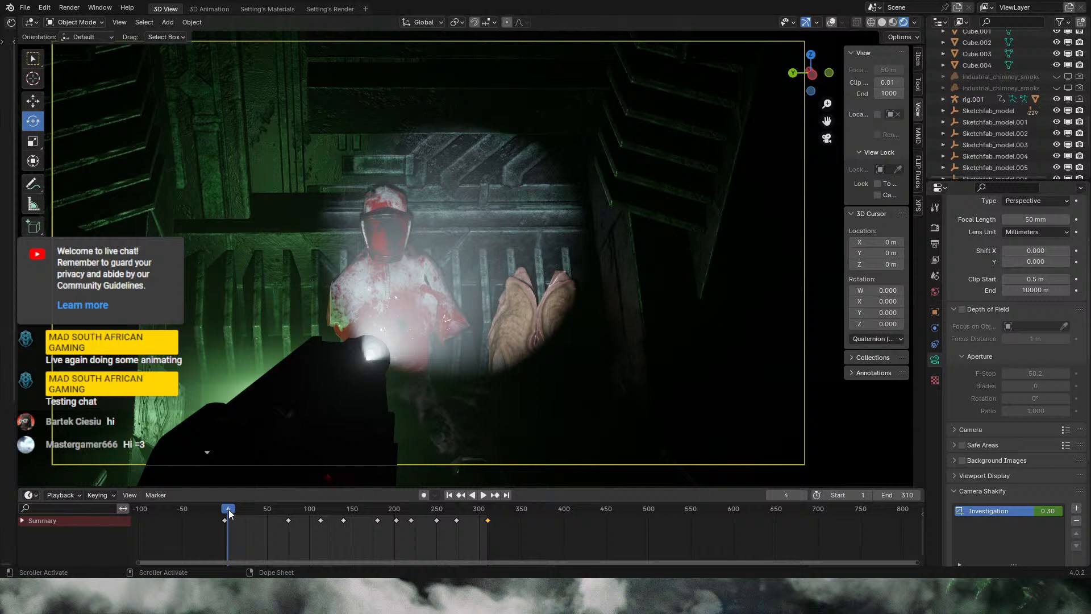
pyautogui.press('space')
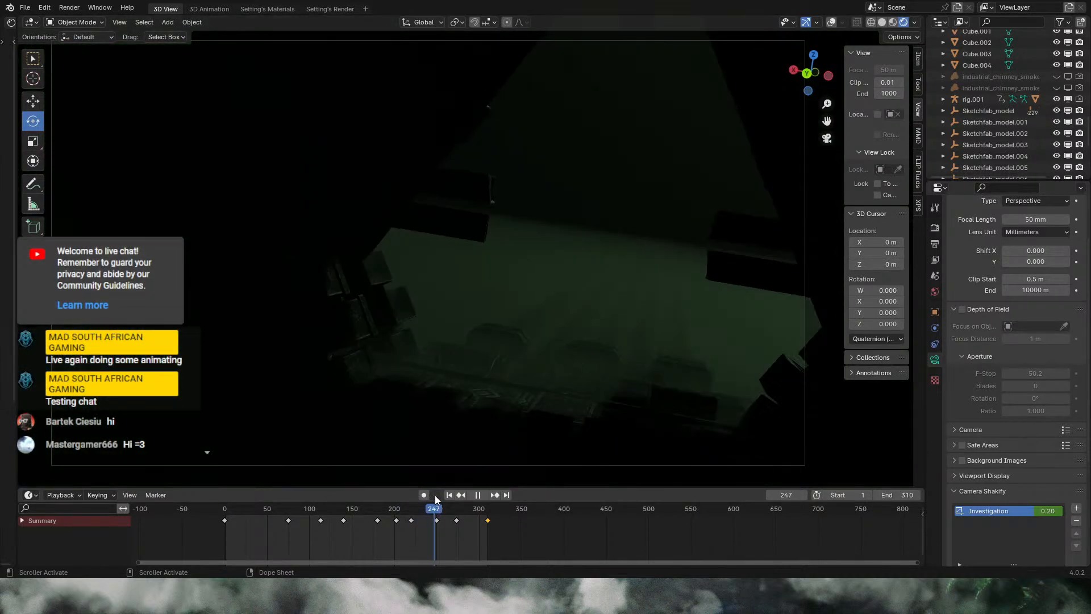
pyautogui.press('space')
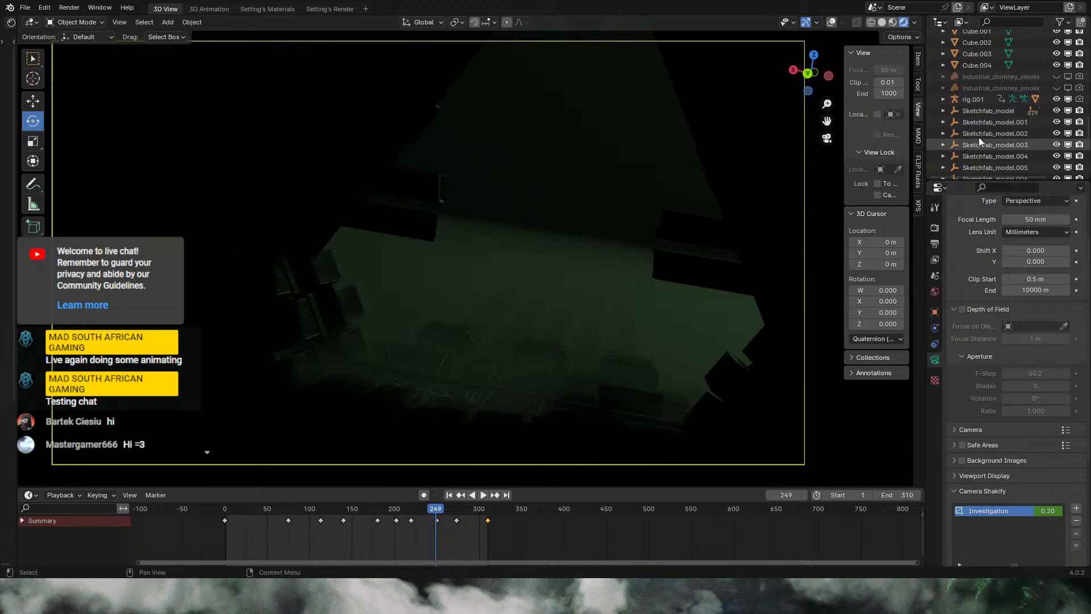
# Step: Enable both industrial_chimney_smoke volumes in the viewport and in renders
pyautogui.click(1080, 88)
pyautogui.click(1076, 76)
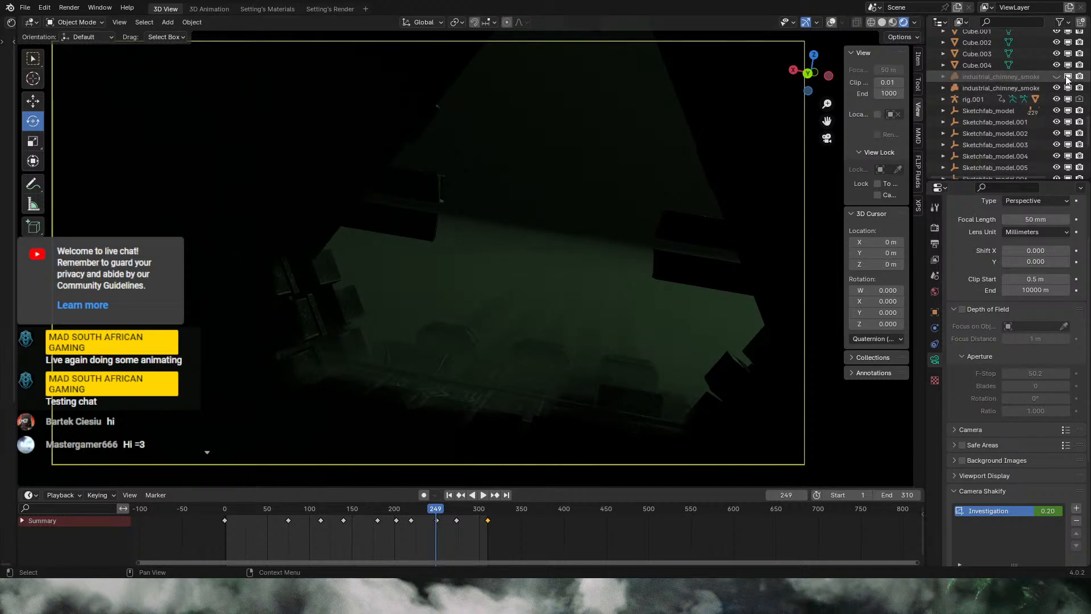
pyautogui.click(1056, 77)
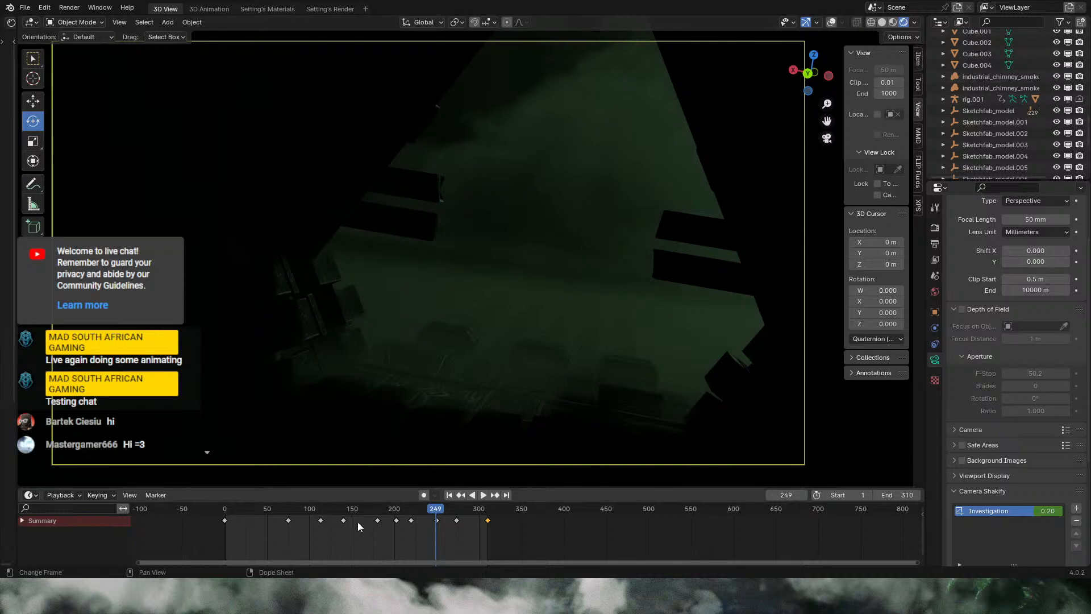
# Step: Review the rendered shot with smoke from frame 14, skipping forward to stop at frame 164
pyautogui.moveTo(250, 512); pyautogui.dragTo(236, 510)
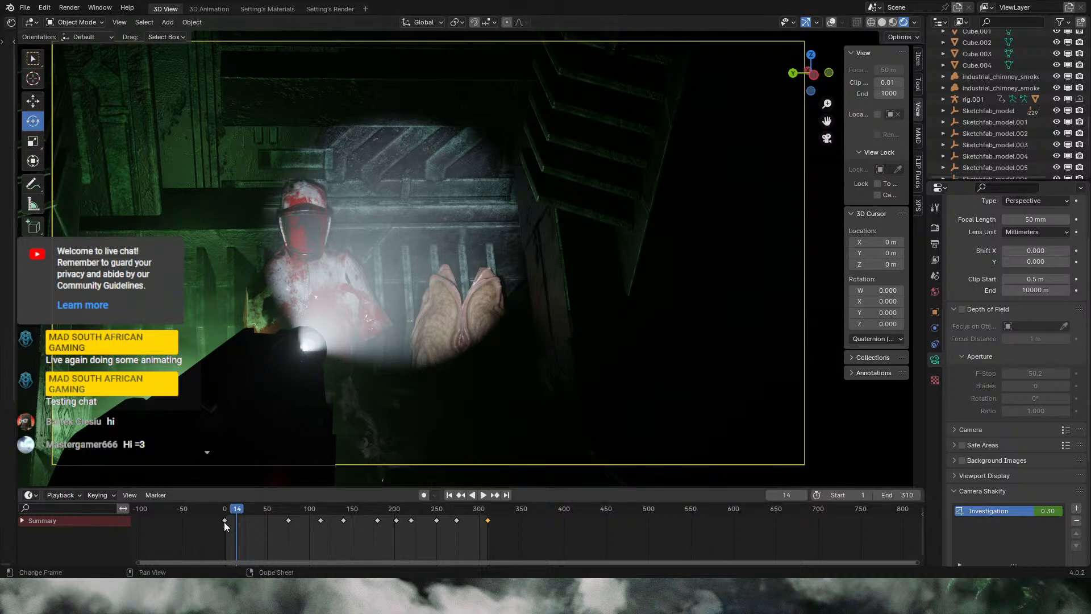
pyautogui.press('space')
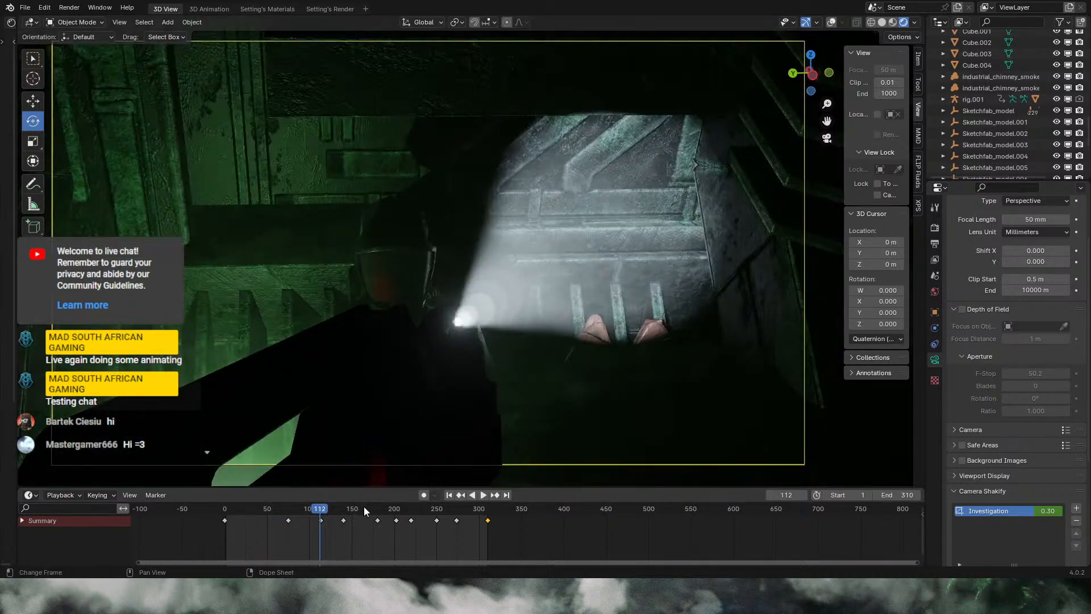
pyautogui.click(364, 507)
pyautogui.press('space')
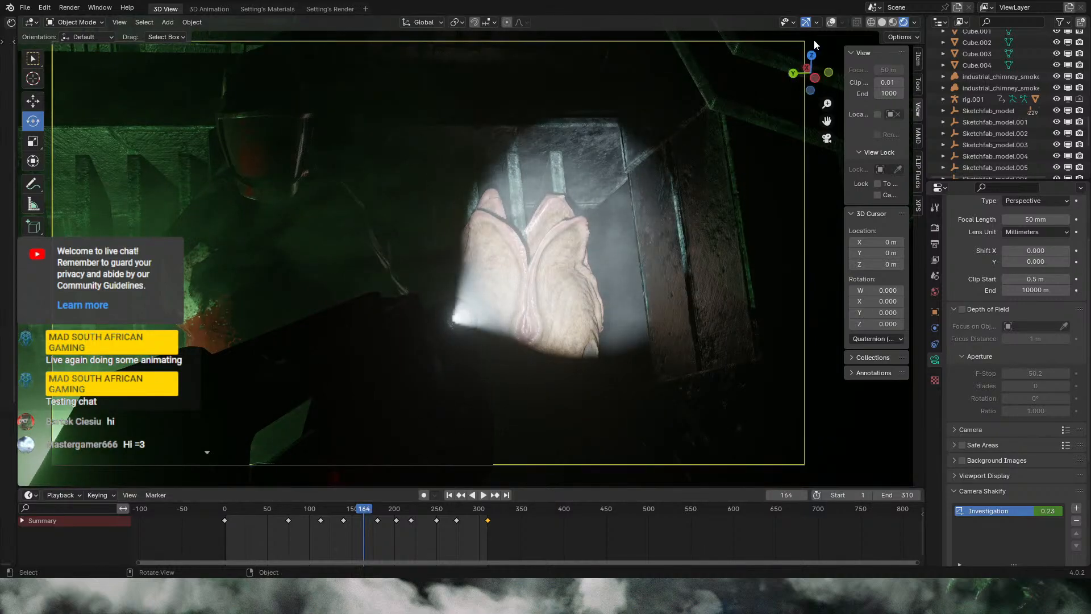
# Step: Return to solid shading and open the recent file ALIEN6 anim ripley walking with gun fpv 3 scene 3.blend
pyautogui.click(882, 22)
pyautogui.click(25, 8)
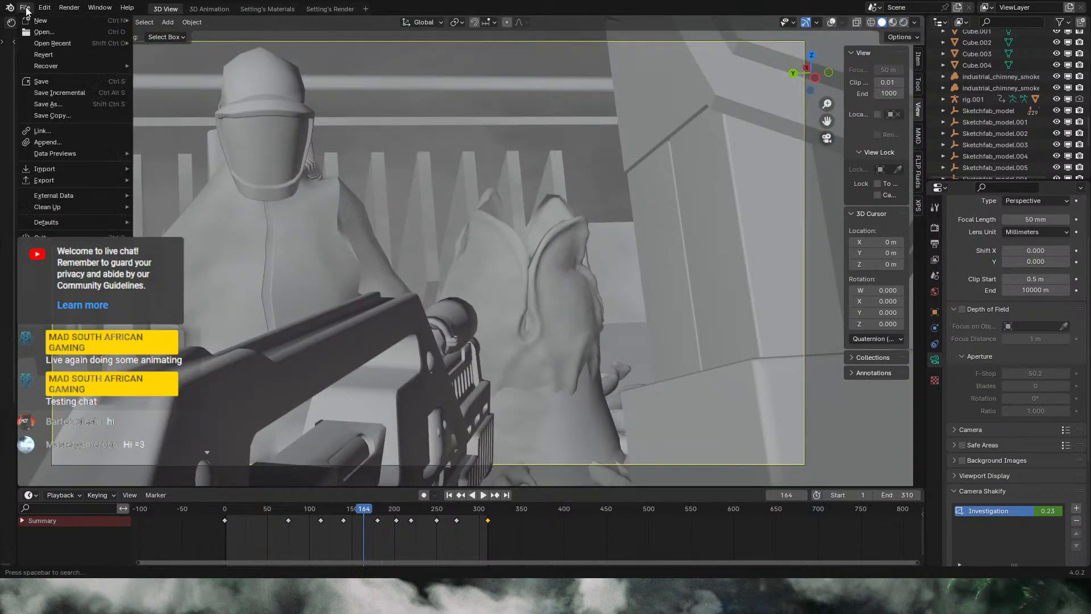
pyautogui.moveTo(76, 43)
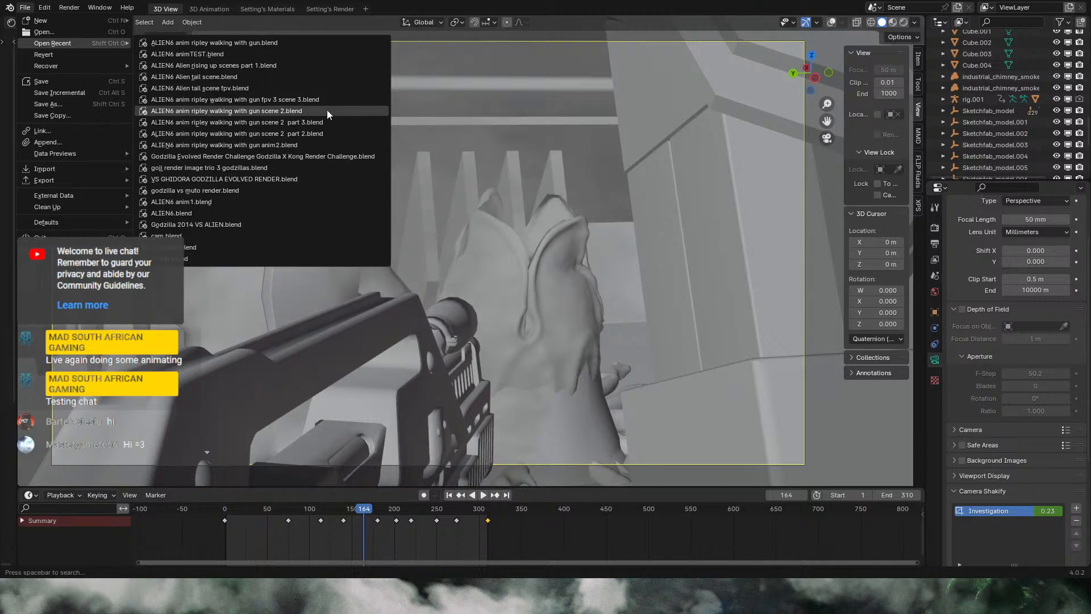
pyautogui.click(285, 99)
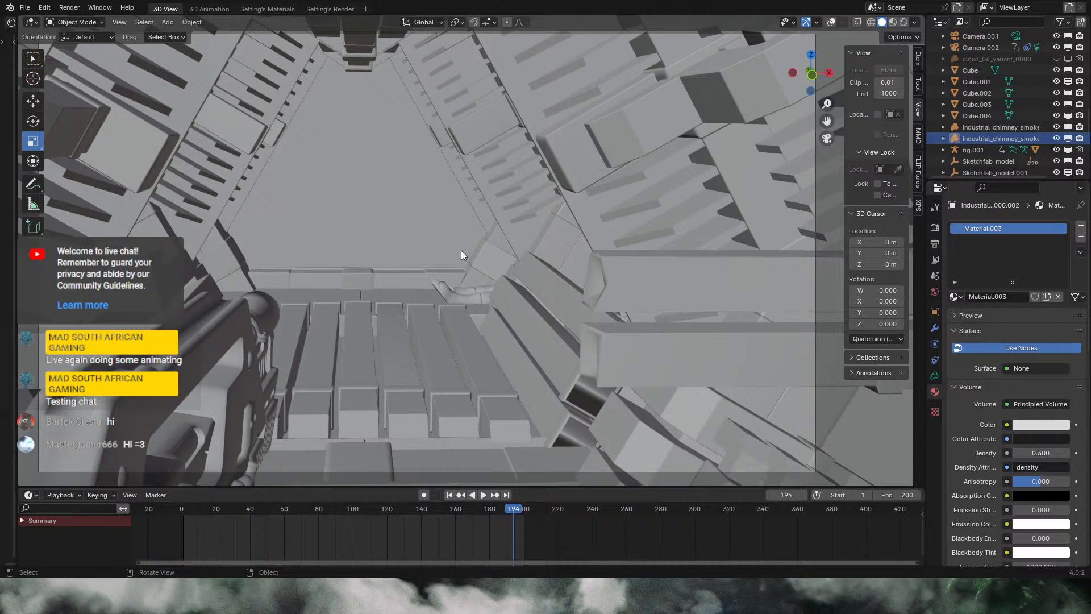
# Step: Disable both industrial_chimney_smoke volumes and scrub the first-person animation from frame 0 to 180 and back
pyautogui.moveTo(197, 508)
pyautogui.mouseDown()
pyautogui.moveTo(173, 507)
pyautogui.moveTo(187, 508)
pyautogui.mouseUp()
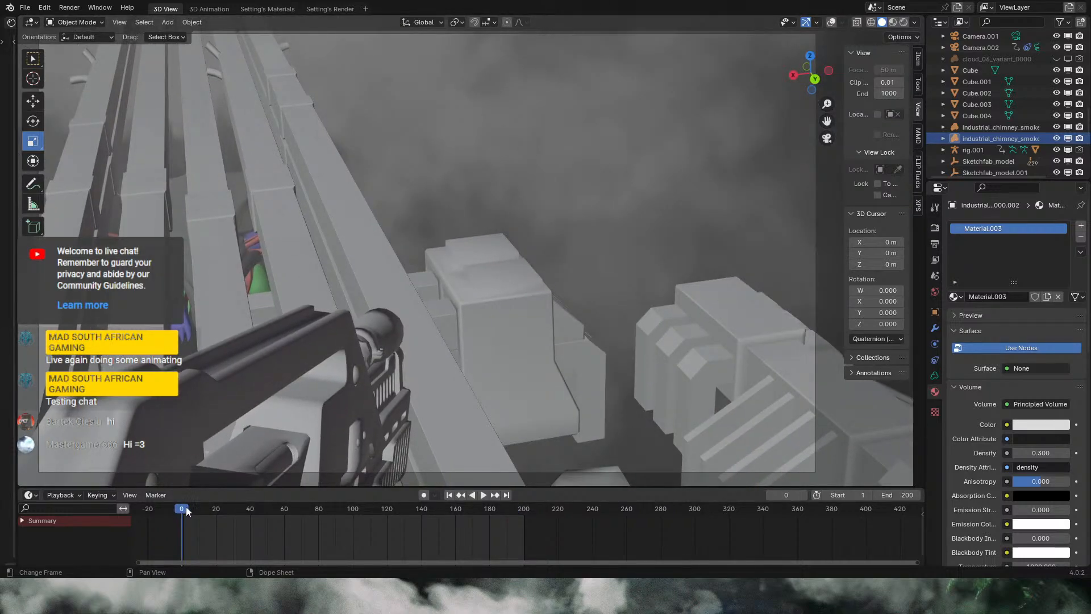
pyautogui.click(1067, 138)
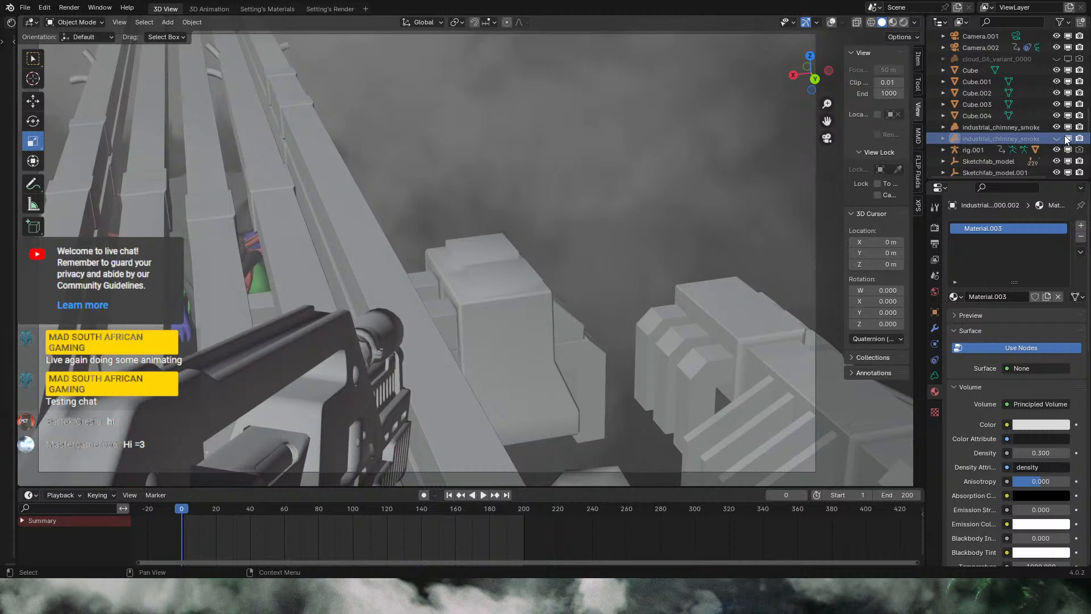
pyautogui.click(1058, 127)
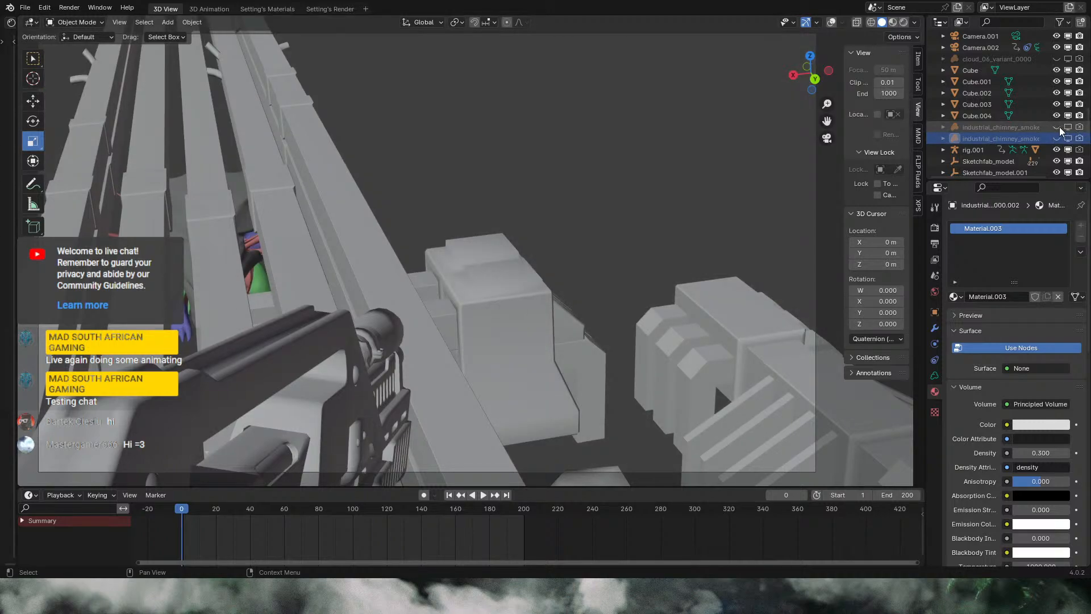
pyautogui.moveTo(190, 511); pyautogui.dragTo(490, 508)
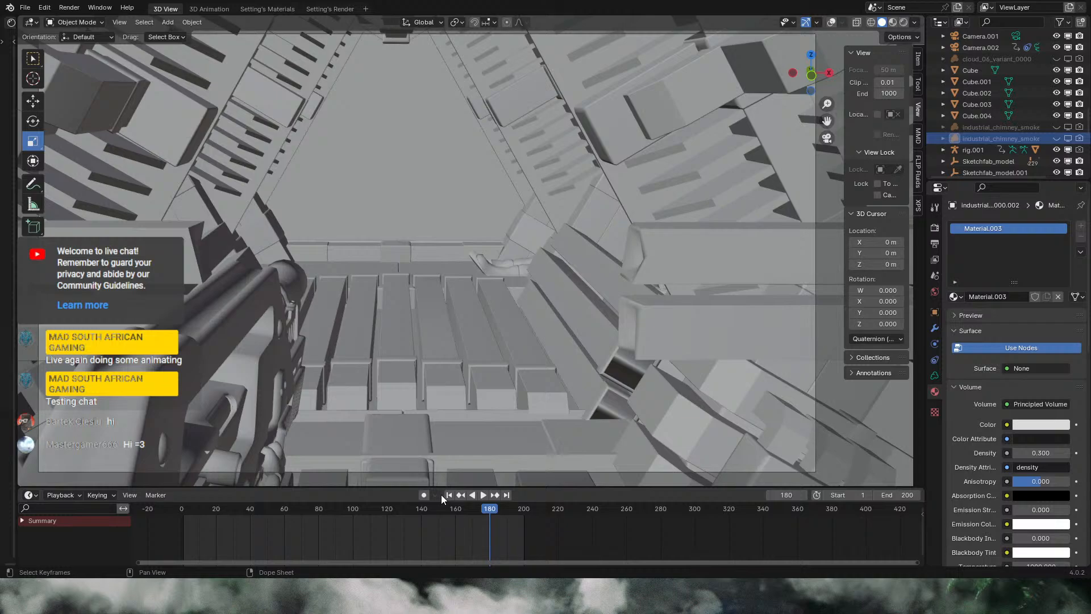
pyautogui.moveTo(192, 510)
pyautogui.mouseDown()
pyautogui.moveTo(496, 520)
pyautogui.moveTo(180, 514)
pyautogui.mouseUp()
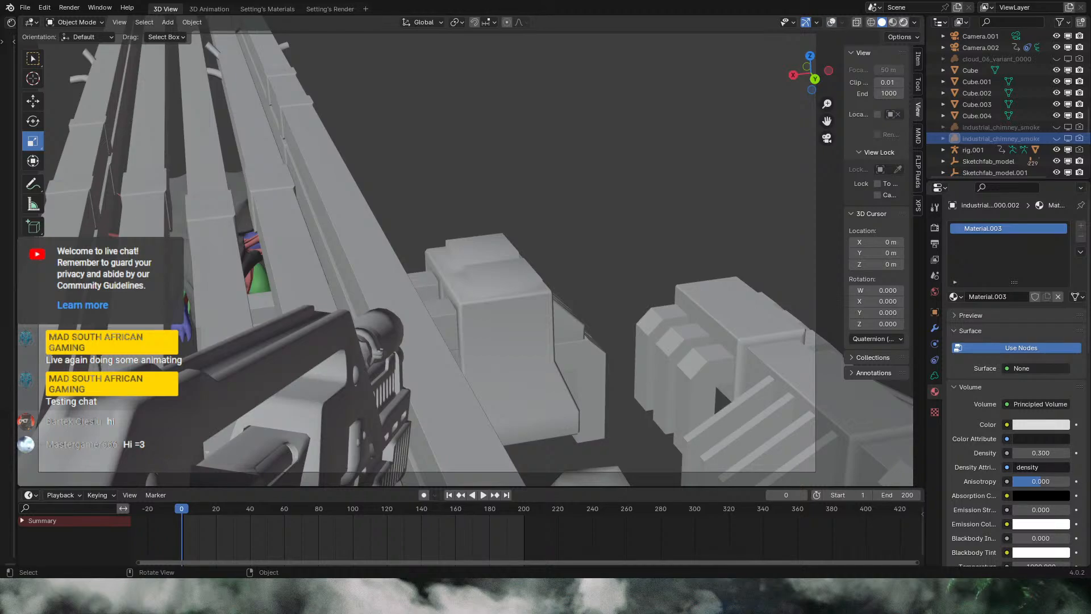
# Step: Switch the viewport to rendered shading and re-enable the first industrial_chimney_smoke volume
pyautogui.click(904, 22)
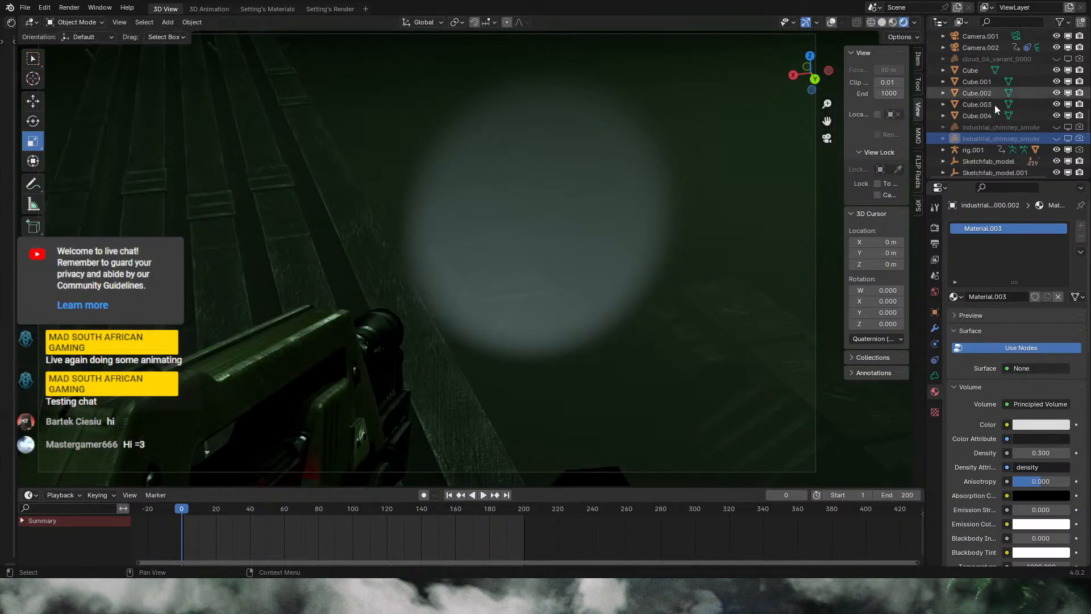
pyautogui.click(1058, 128)
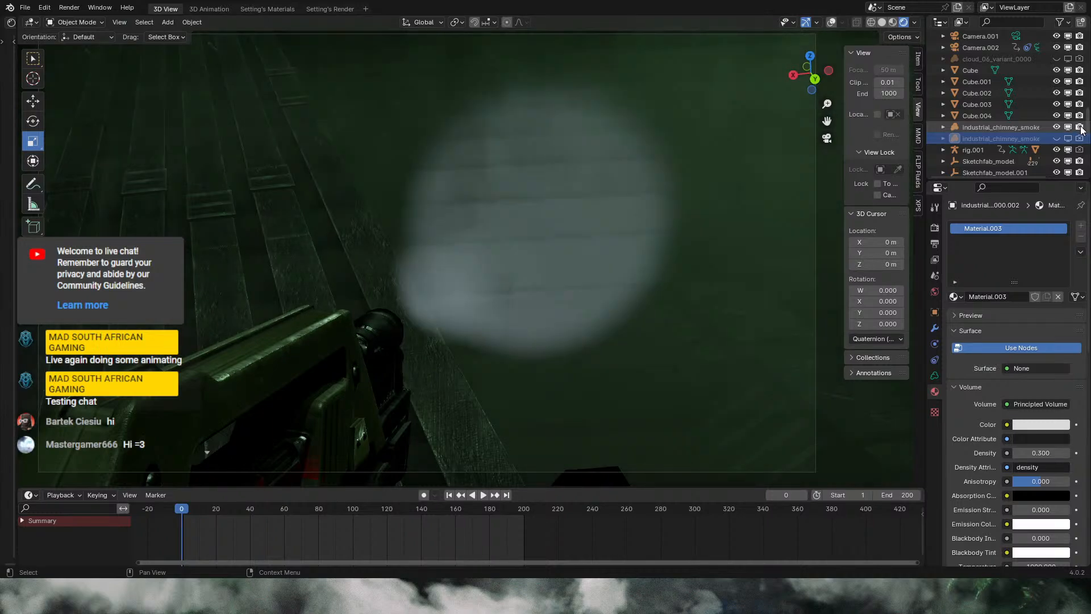
pyautogui.scroll(2, 1032, 97)
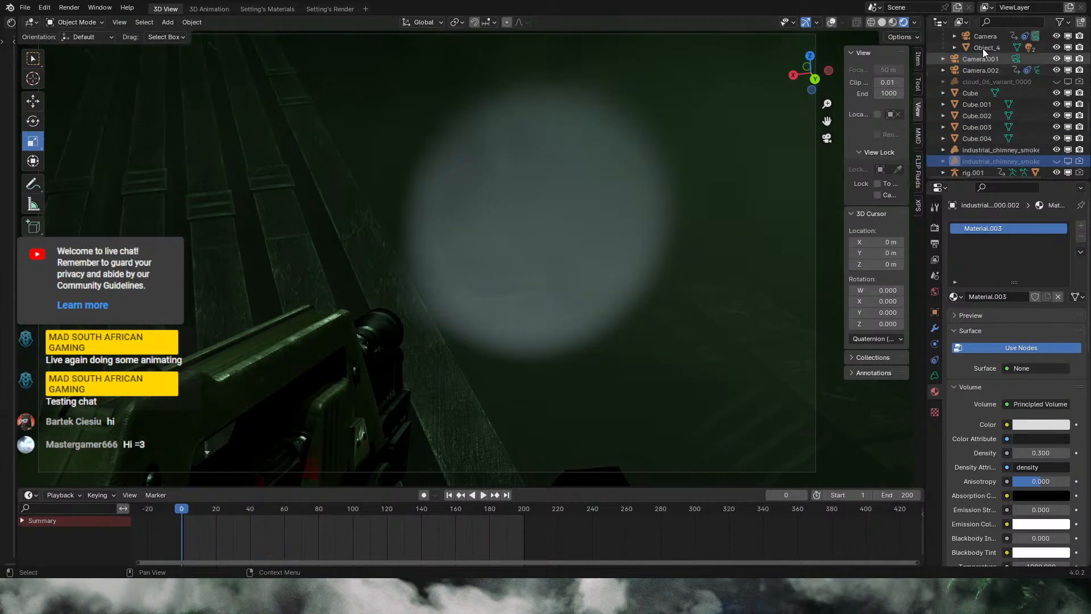
# Step: Review the rendered first-person gun animation from frame 0, skipping forward through the timeline to frame 187
pyautogui.press('space')
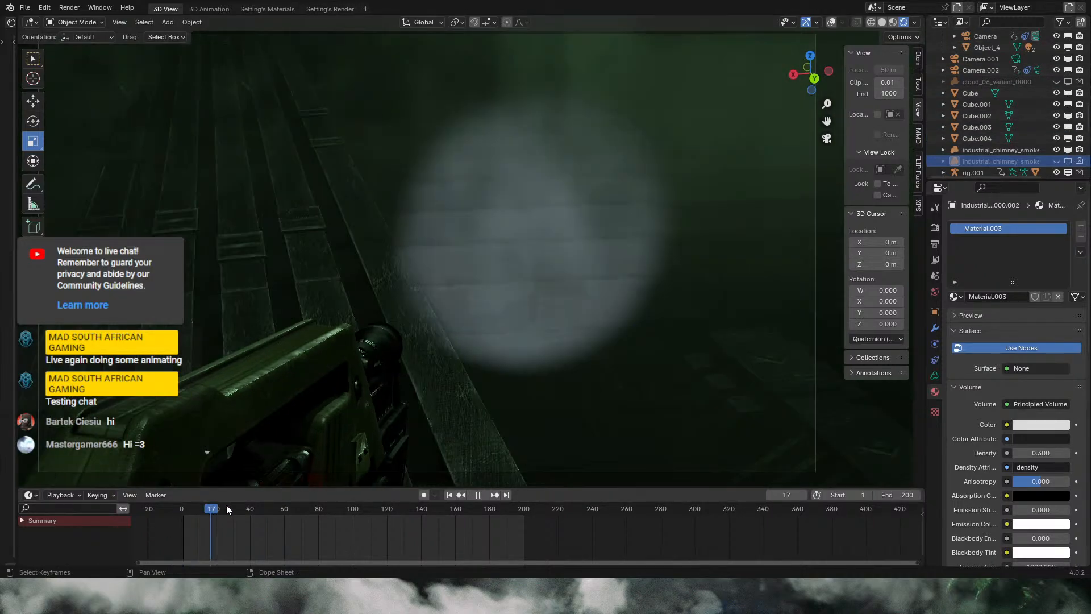
pyautogui.press('space')
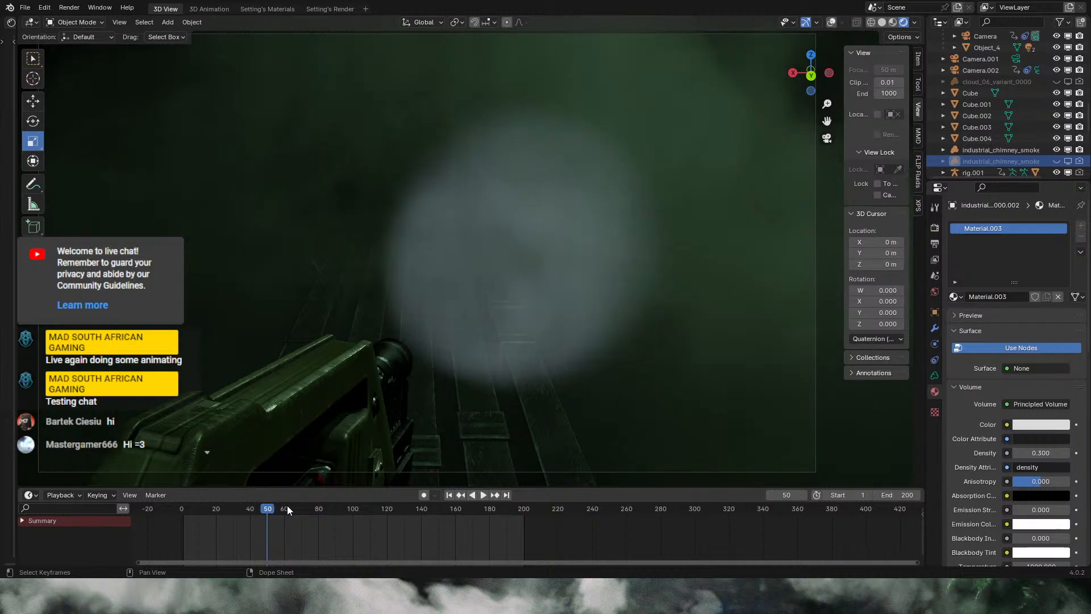
pyautogui.click(288, 509)
pyautogui.click(315, 508)
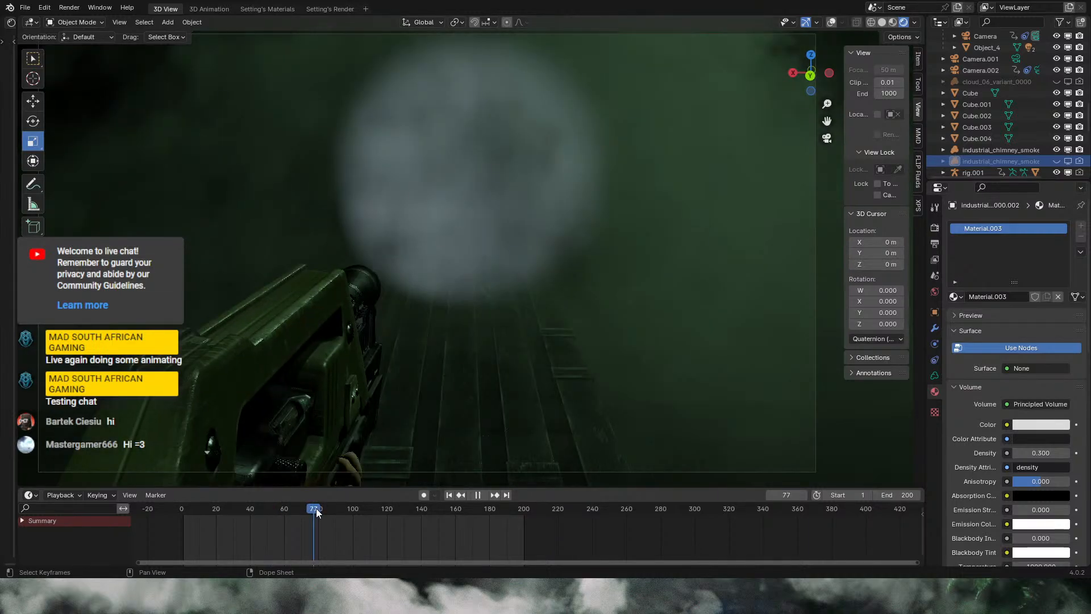
pyautogui.click(342, 509)
pyautogui.click(373, 509)
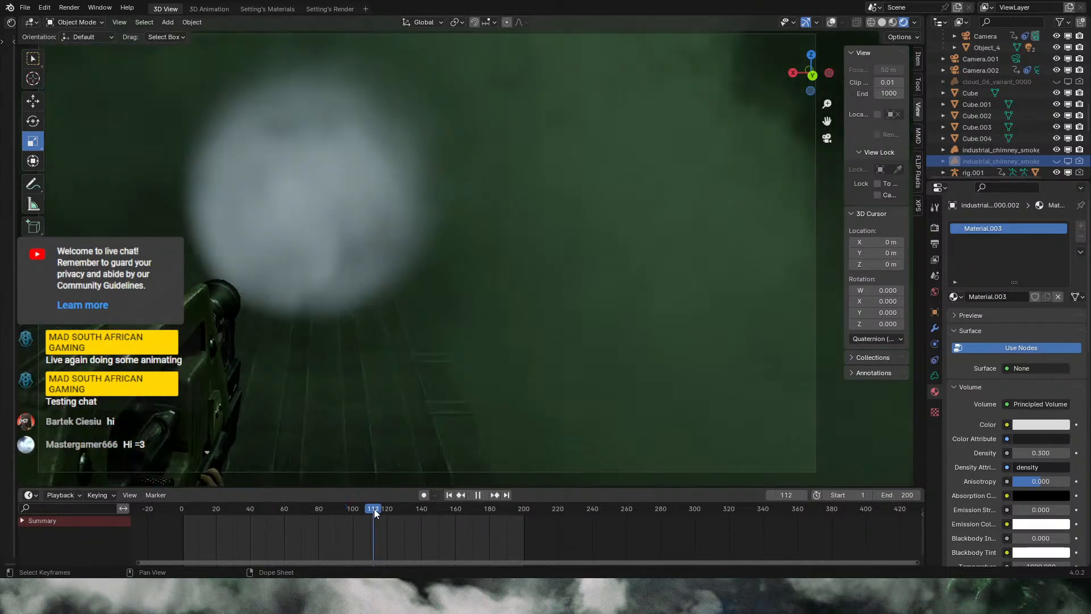
pyautogui.click(411, 509)
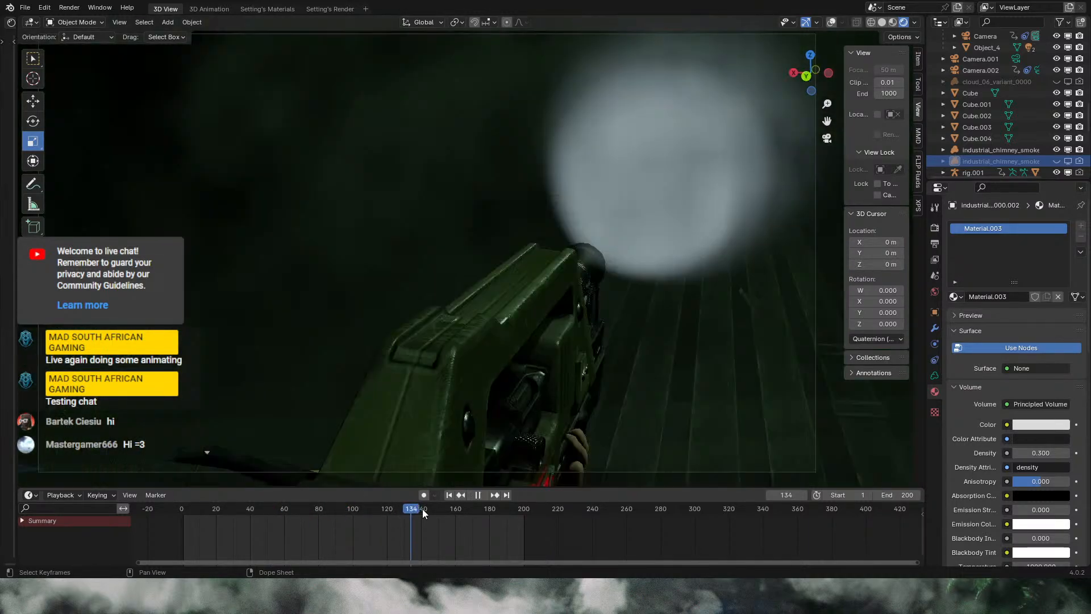
pyautogui.click(455, 509)
pyautogui.press('space')
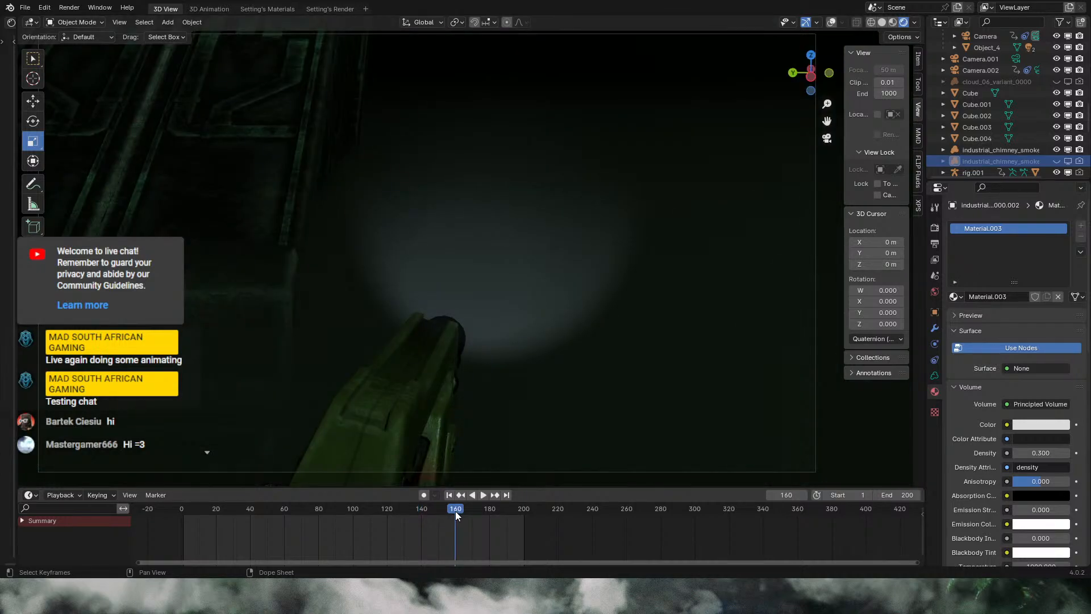
pyautogui.click(503, 509)
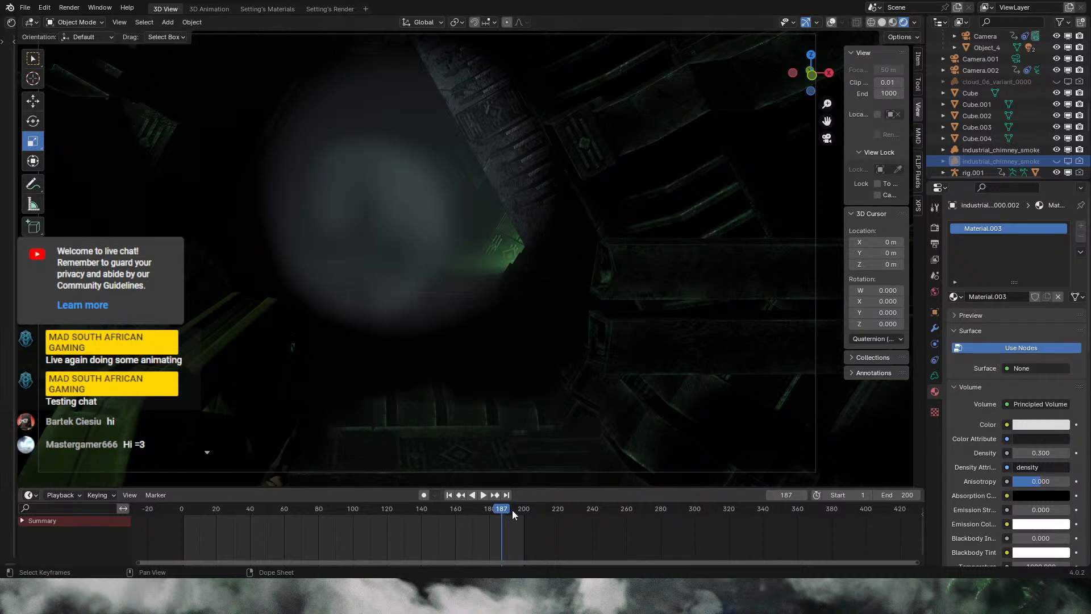
# Step: Scrub back to frame 30 and set the viewport to solid shading with overlays shown
pyautogui.click(411, 508)
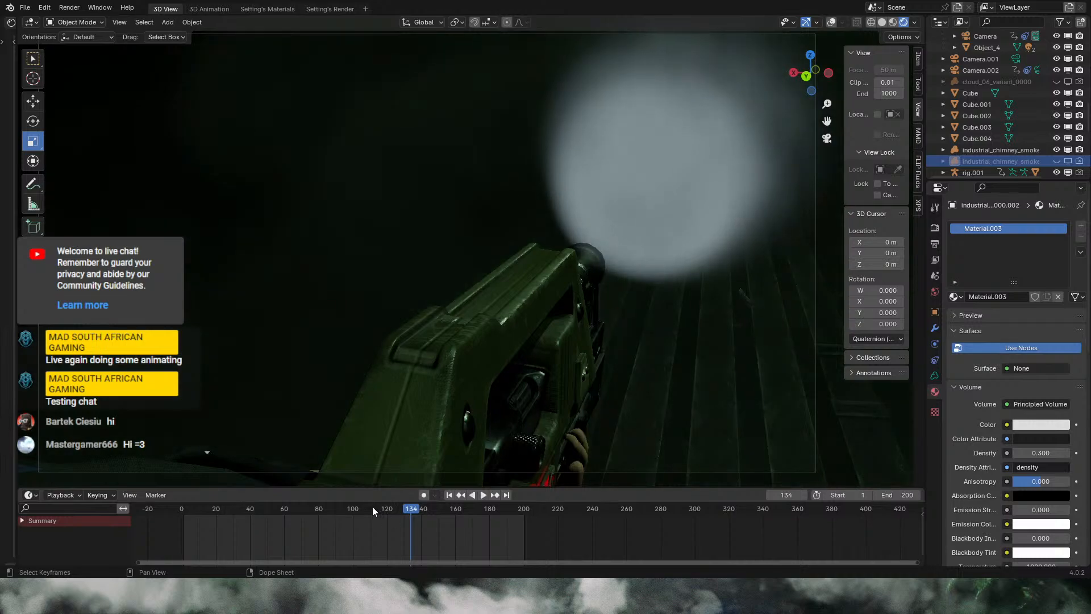
pyautogui.moveTo(373, 506); pyautogui.dragTo(233, 506)
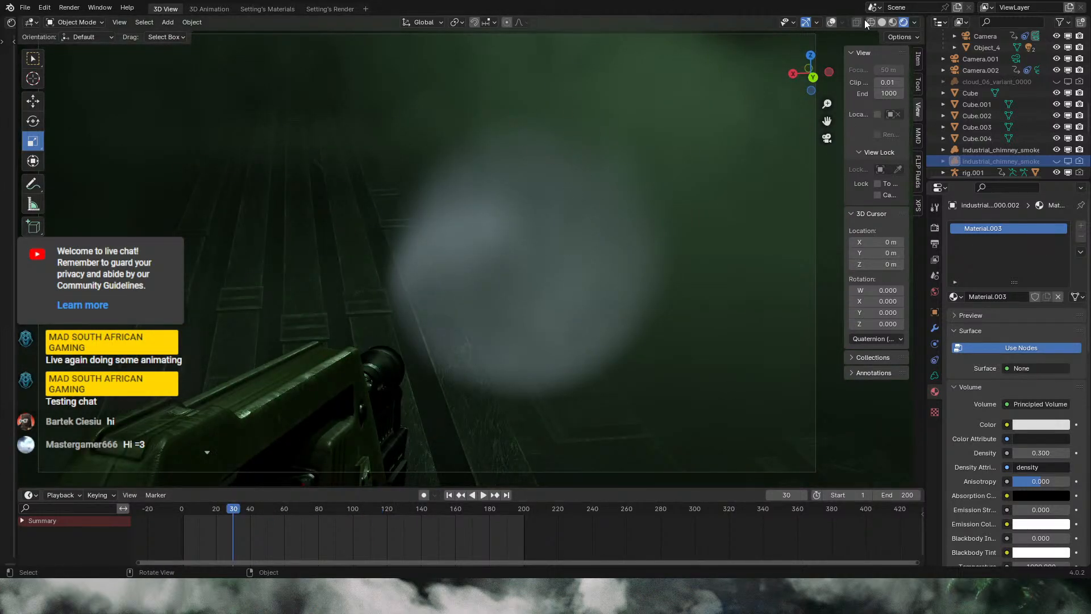
pyautogui.click(882, 22)
pyautogui.click(832, 21)
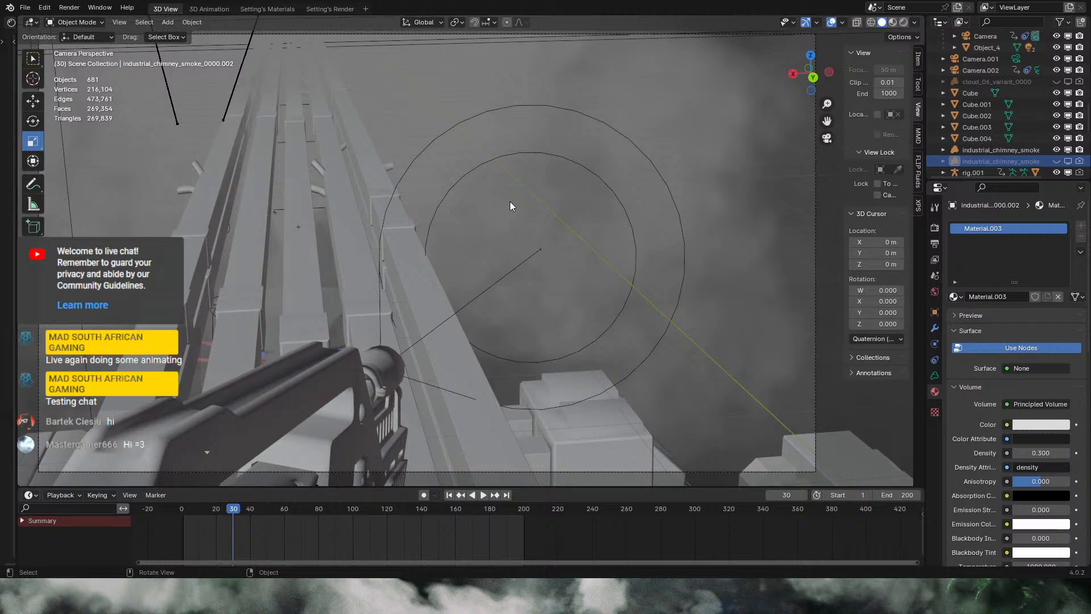
# Step: Open the recent file ALIEN6 Alien rising up scenes part 1.blend without saving the current file
pyautogui.click(22, 8)
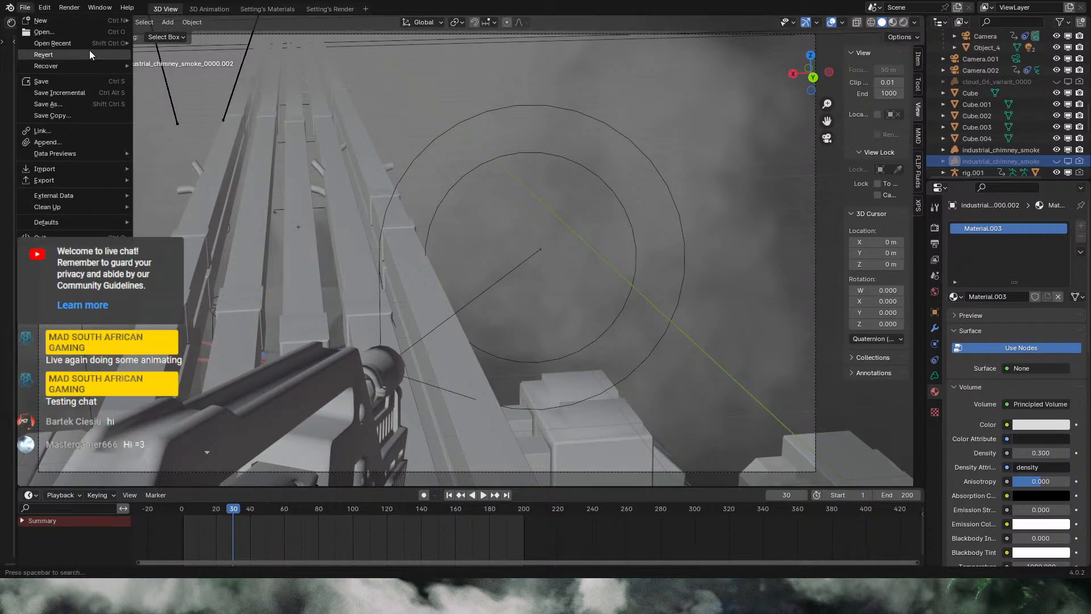
pyautogui.moveTo(89, 45)
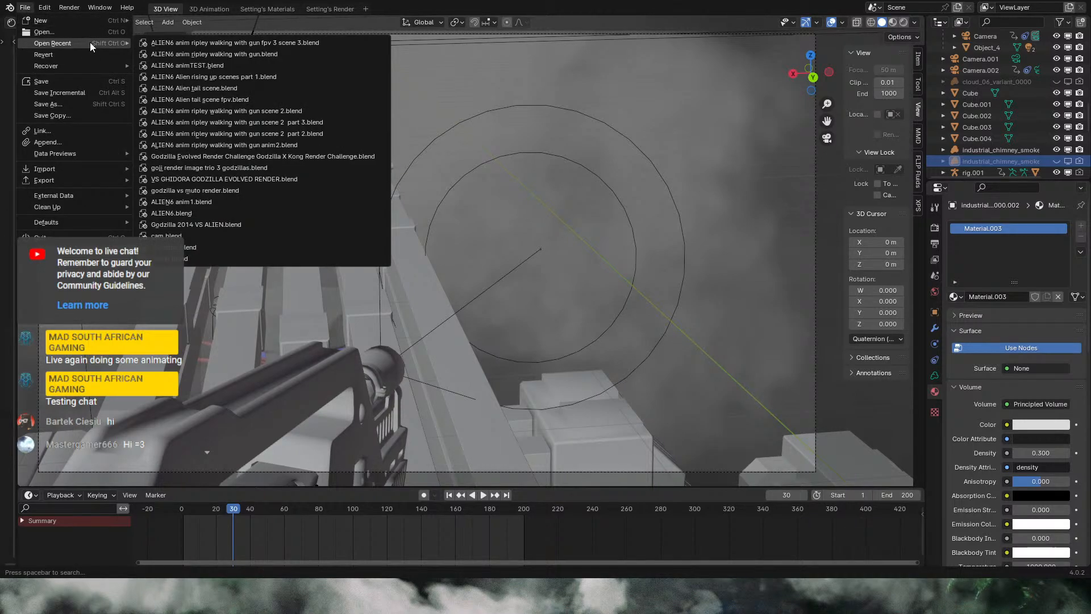
pyautogui.click(25, 9)
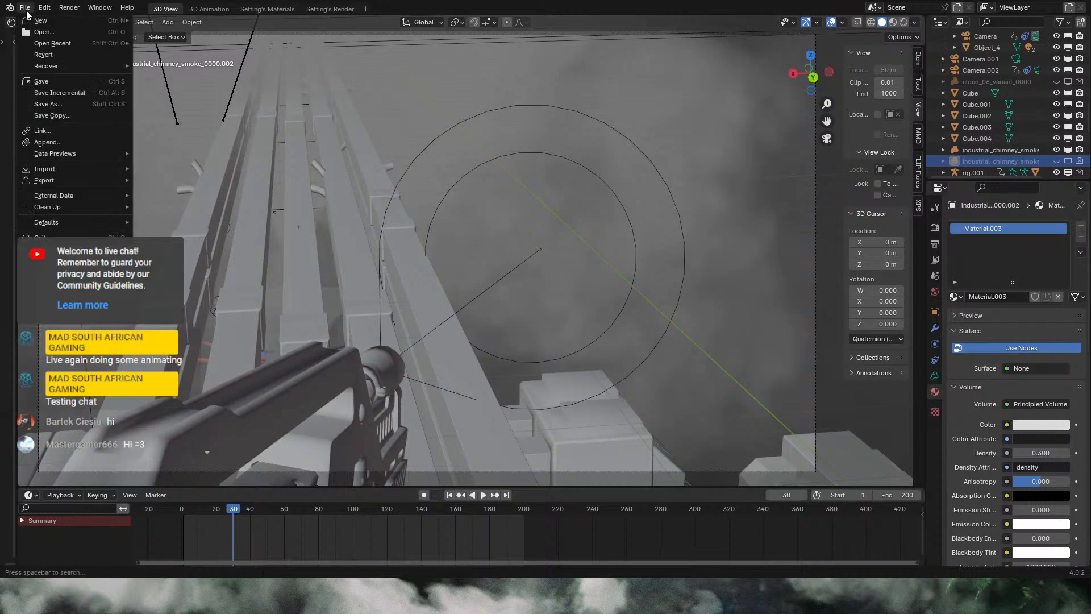
pyautogui.moveTo(54, 44)
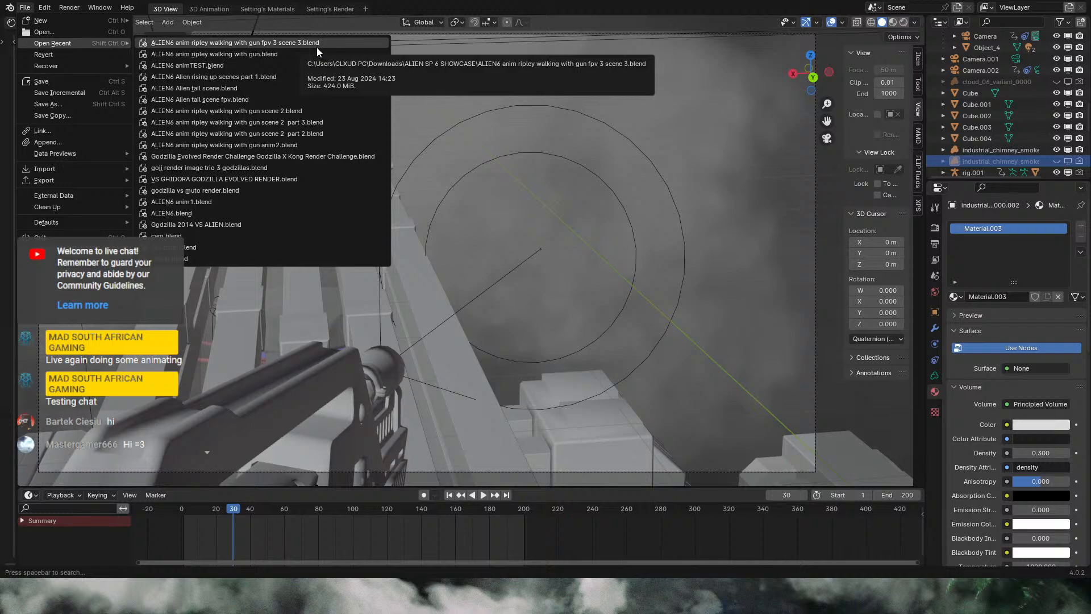
pyautogui.click(280, 77)
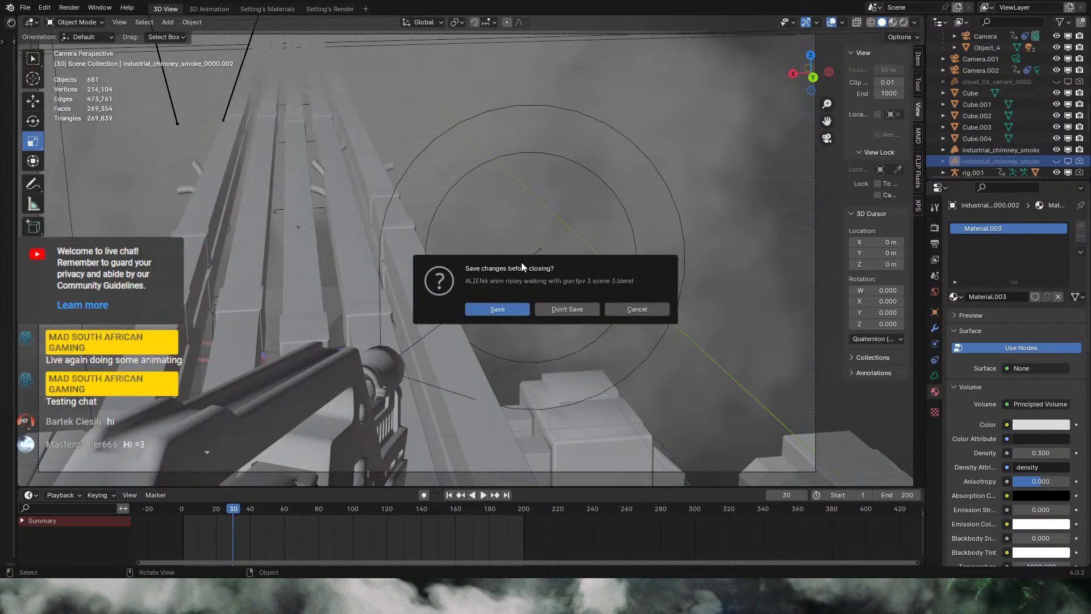
pyautogui.click(587, 307)
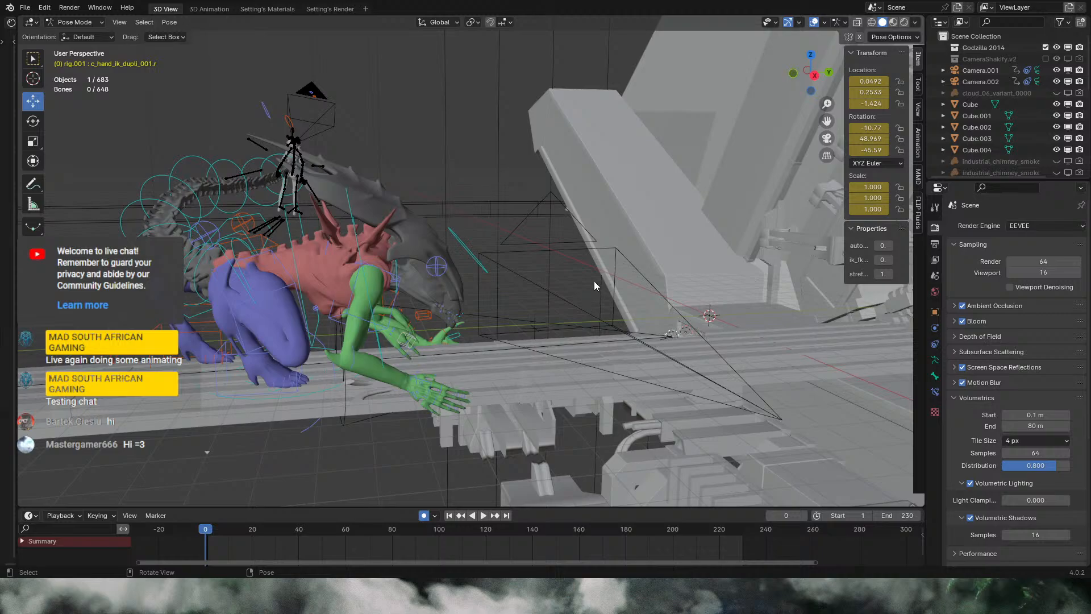
# Step: In Object Mode, look through Camera.001 and lock it to the view, reframing it close on the alien's head and arms
pyautogui.hotkey('ctrl', 'Tab')
pyautogui.click(623, 256)
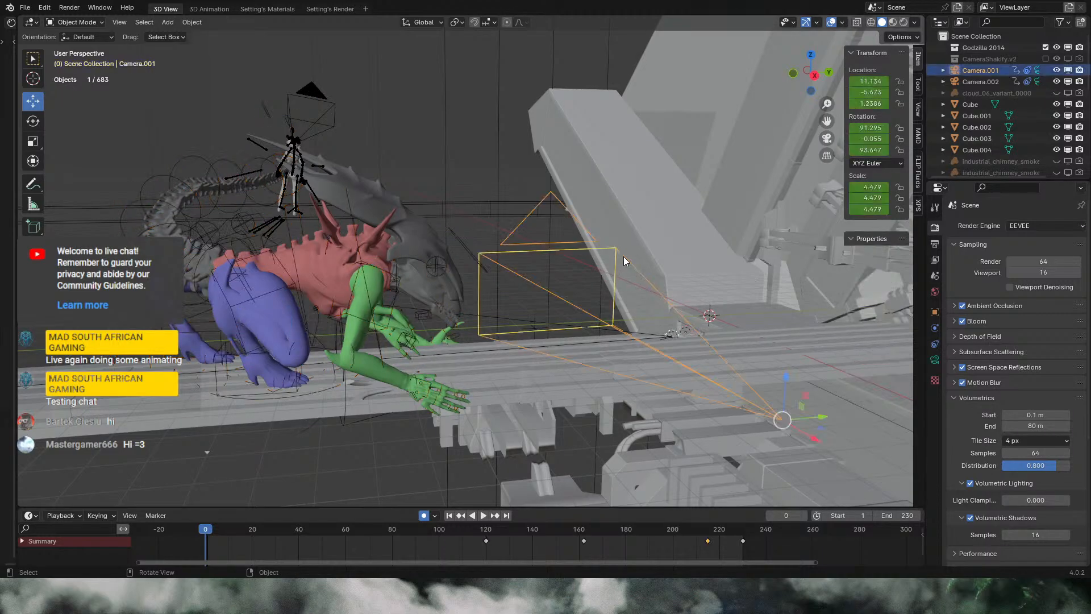
pyautogui.press('ctrl+KP_0')
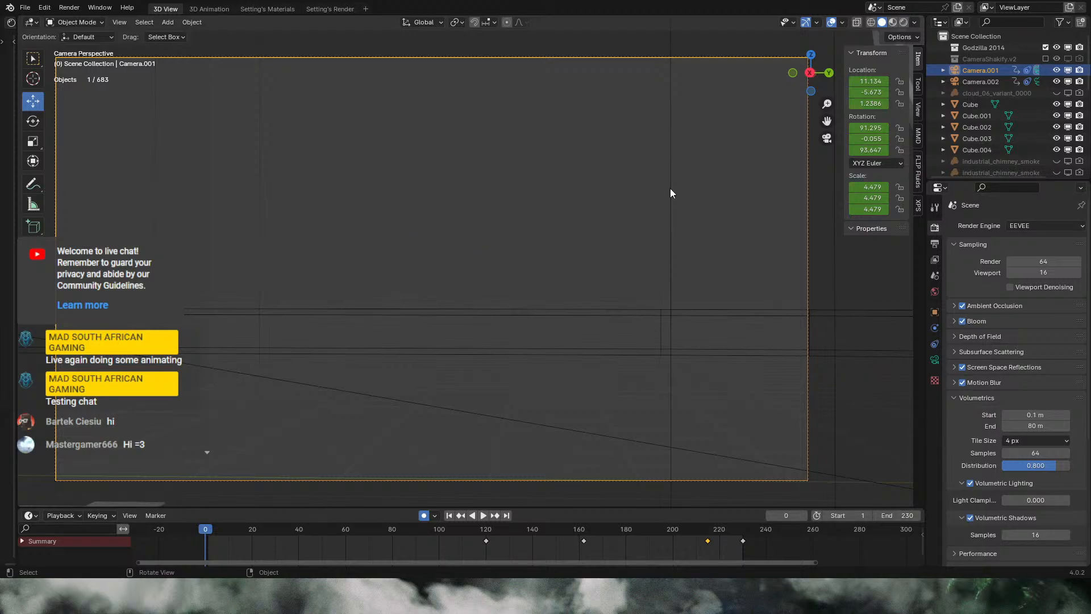
pyautogui.click(919, 110)
pyautogui.click(878, 195)
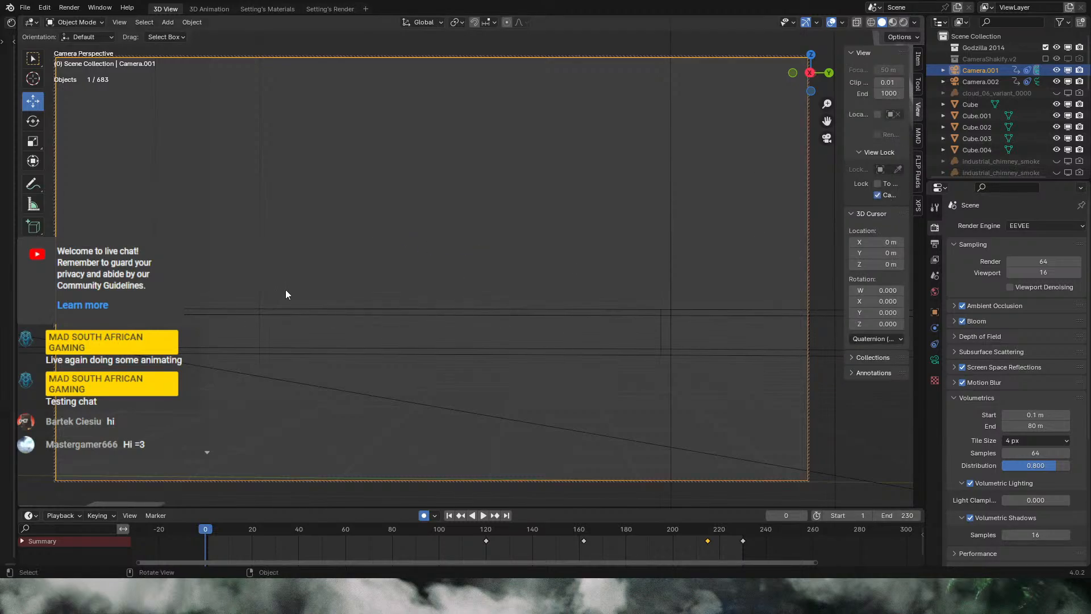
pyautogui.moveTo(285, 288); pyautogui.dragTo(666, 241, button='middle')
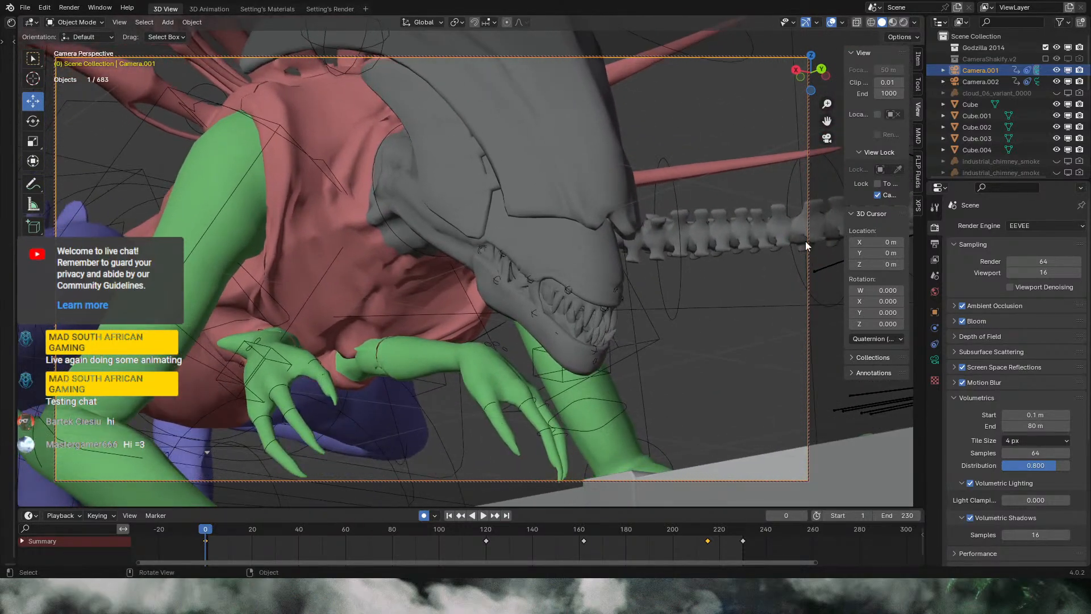
# Step: Unlock the camera from the view, raise Camera.001 slightly along Z, and check the framing through it
pyautogui.click(877, 195)
pyautogui.press('KP_0')
pyautogui.moveTo(592, 202); pyautogui.dragTo(612, 243, button='middle')
pyautogui.moveTo(632, 322); pyautogui.dragTo(633, 295)
pyautogui.moveTo(633, 295); pyautogui.dragTo(680, 273, button='middle')
pyautogui.scroll(3, 680, 273)
pyautogui.click(828, 139)
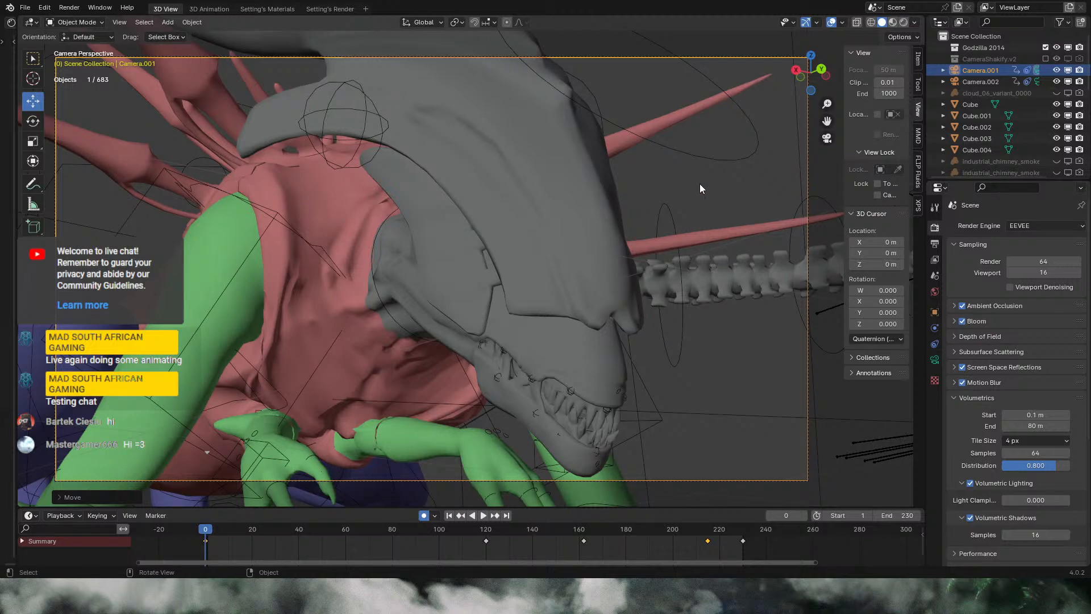
# Step: Lock the camera to the view again, reframe Camera.001 on the alien's front from a low angle, and unlock it
pyautogui.click(877, 195)
pyautogui.moveTo(681, 235); pyautogui.dragTo(647, 244, button='middle')
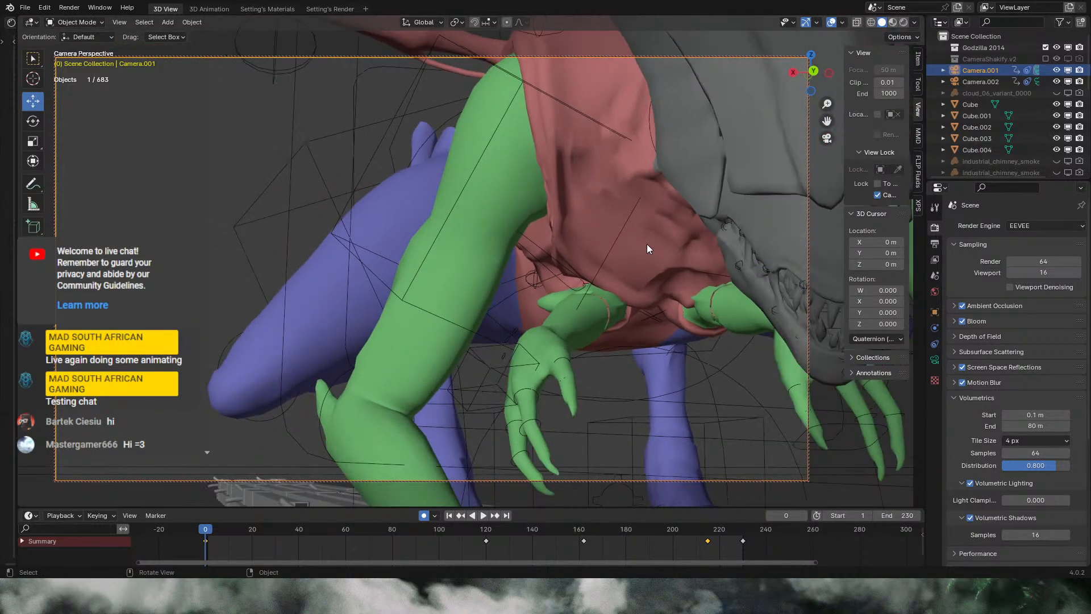
pyautogui.moveTo(777, 211); pyautogui.dragTo(695, 213, button='middle')
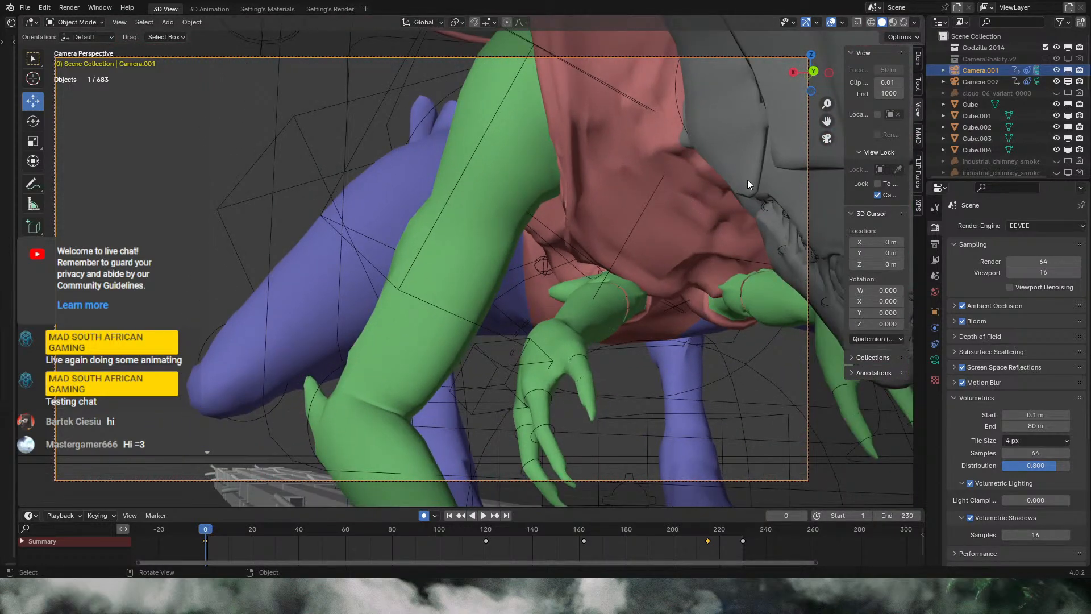
pyautogui.click(877, 195)
pyautogui.moveTo(588, 206); pyautogui.dragTo(588, 270, button='middle')
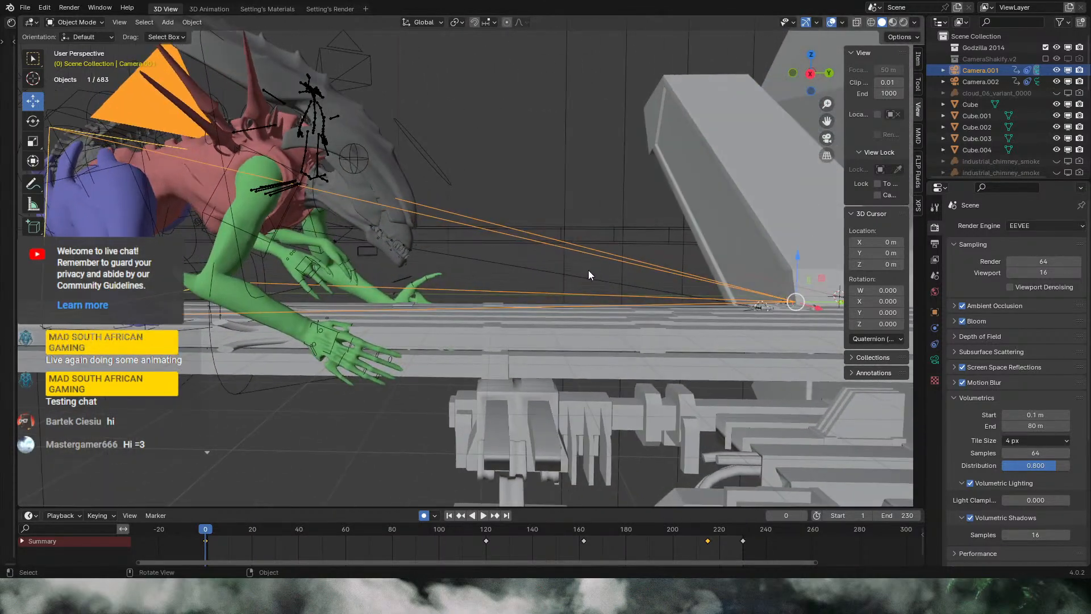
# Step: Scale down Camera.001 and move it along the global X axis to centre the alien's head in the camera view
pyautogui.press('s')
pyautogui.click(712, 289)
pyautogui.moveTo(717, 287); pyautogui.dragTo(511, 363, button='middle')
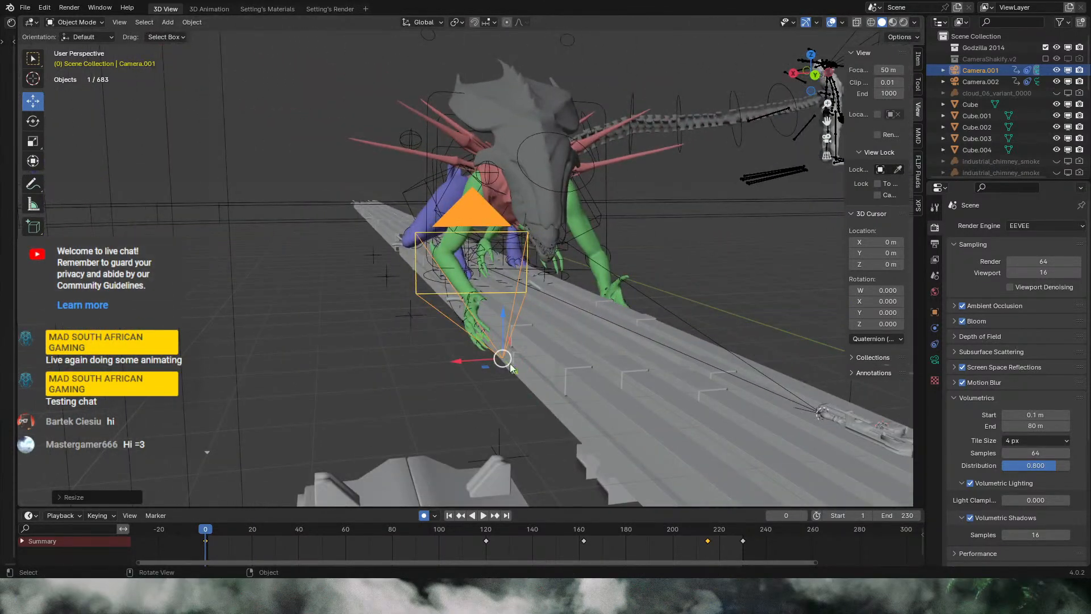
pyautogui.press('g')
pyautogui.press('x')
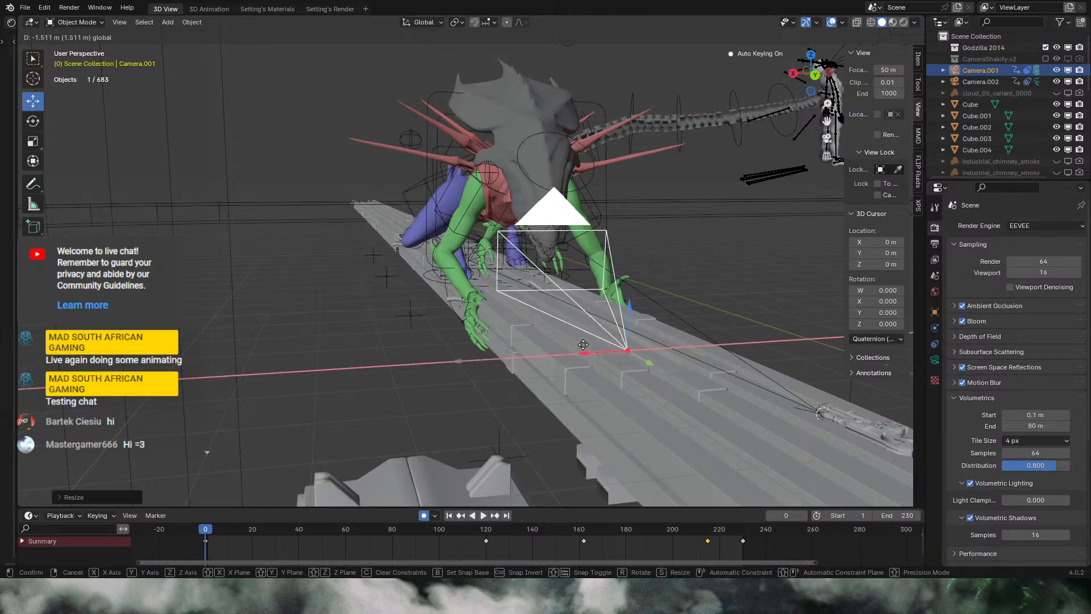
pyautogui.click(656, 331)
pyautogui.scroll(2, 657, 331)
pyautogui.click(827, 139)
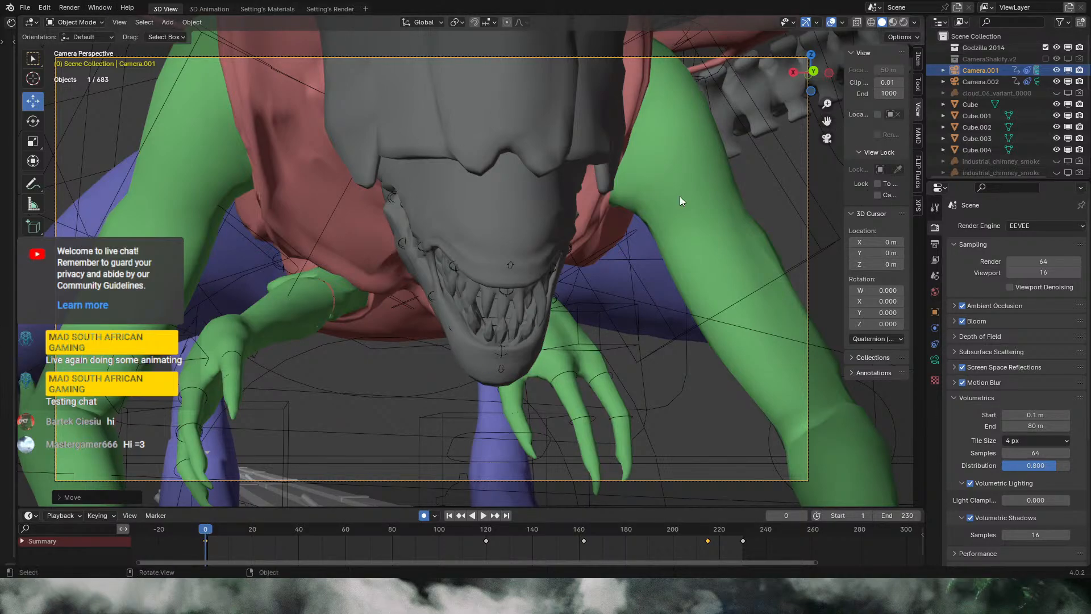
# Step: Select the alien's rig.001, switch it to Pose Mode, and view it in right orthographic projection
pyautogui.moveTo(682, 201); pyautogui.dragTo(588, 185, button='middle')
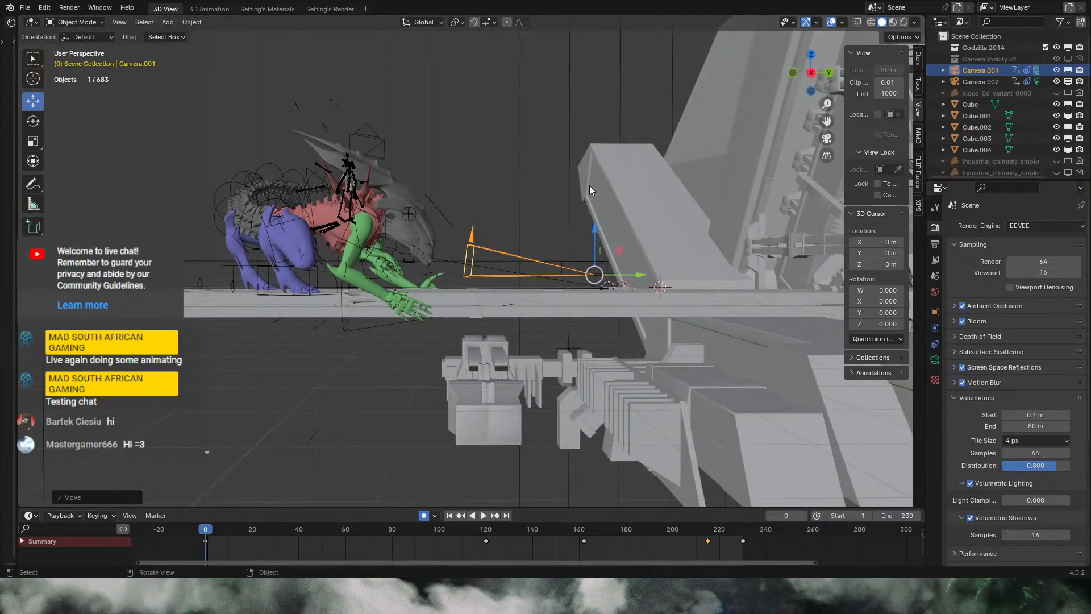
pyautogui.keyDown('shift'); pyautogui.moveTo(442, 218); pyautogui.dragTo(561, 217, button='middle'); pyautogui.keyUp('shift')
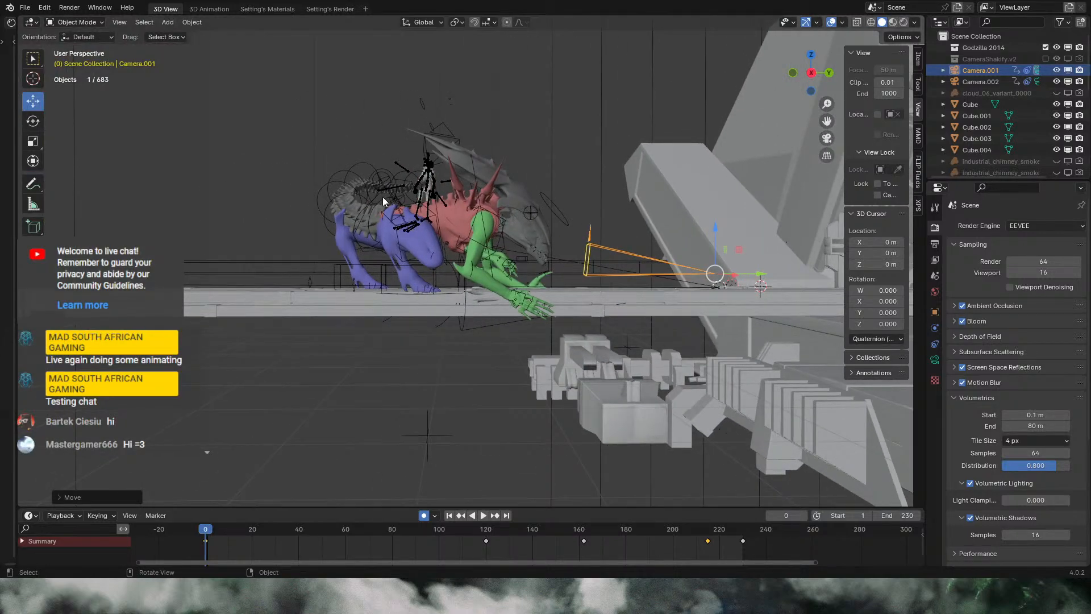
pyautogui.click(439, 212)
pyautogui.keyDown('shift'); pyautogui.moveTo(423, 202); pyautogui.dragTo(484, 218, button='middle'); pyautogui.keyUp('shift')
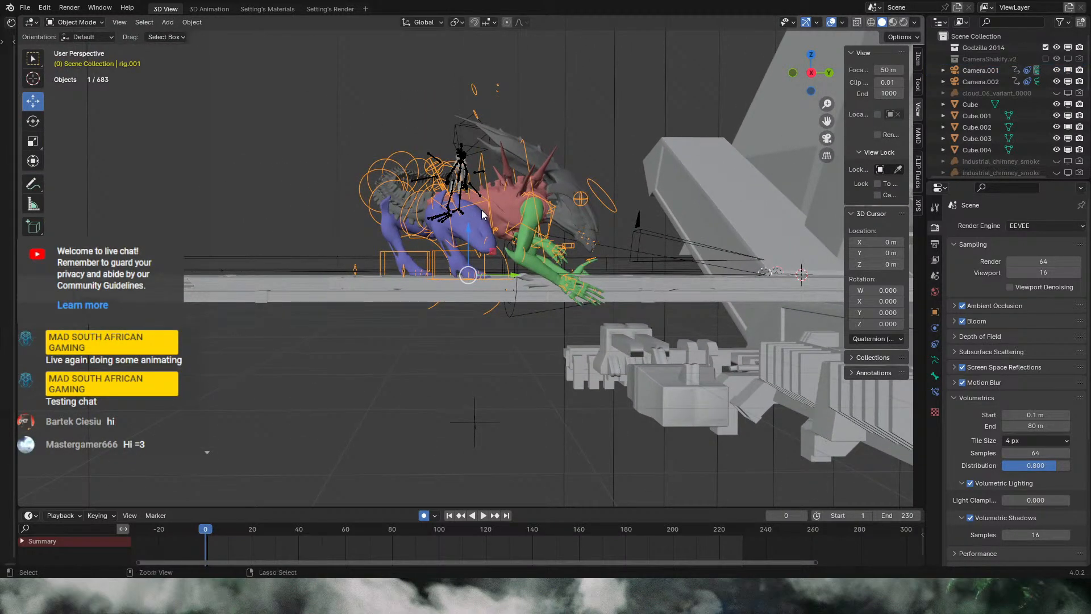
pyautogui.hotkey('ctrl', 'Tab')
pyautogui.scroll(2, 516, 244)
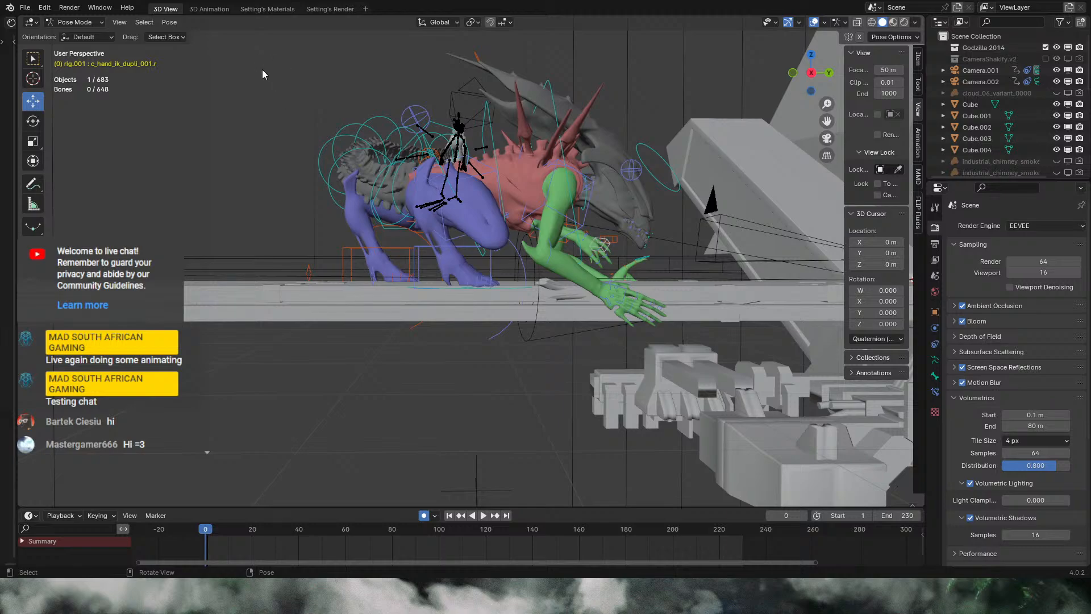
pyautogui.click(489, 201)
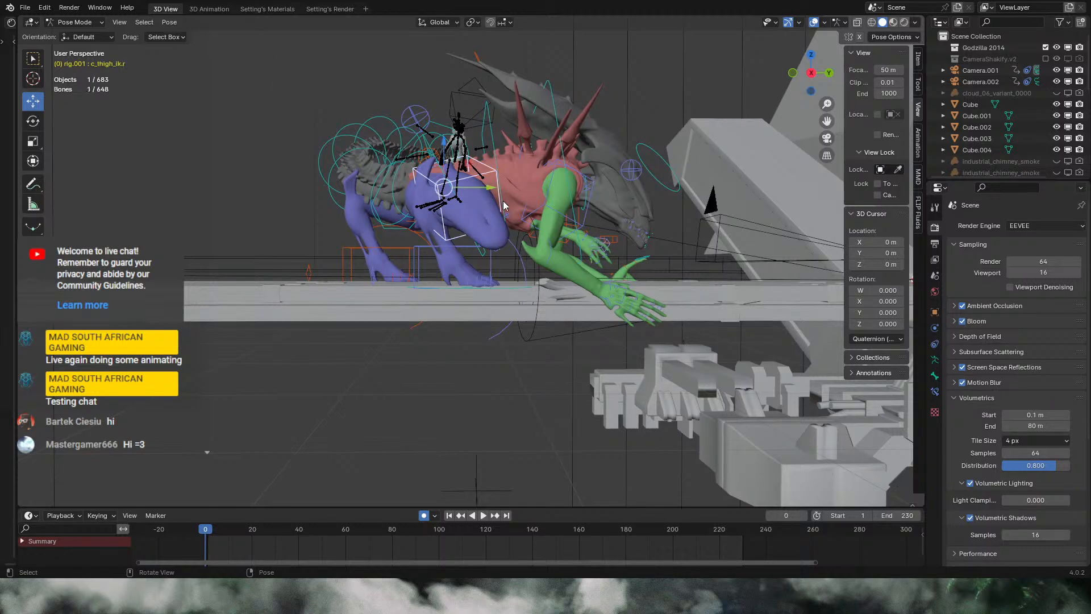
pyautogui.press('KP_3')
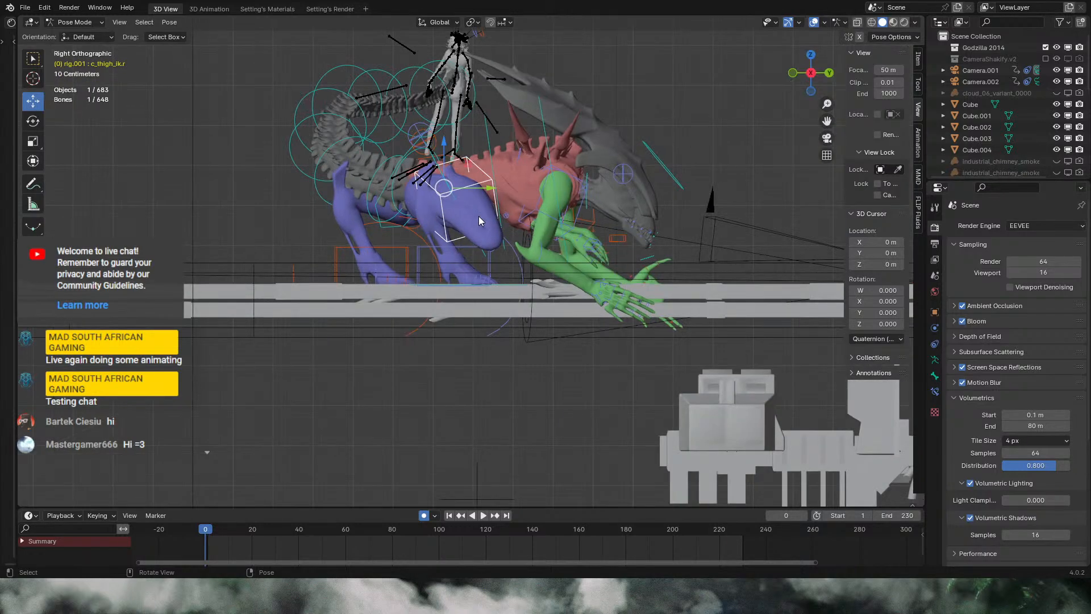
pyautogui.keyDown('shift'); pyautogui.moveTo(660, 213); pyautogui.dragTo(637, 278, button='middle'); pyautogui.keyUp('shift')
pyautogui.scroll(2, 675, 311)
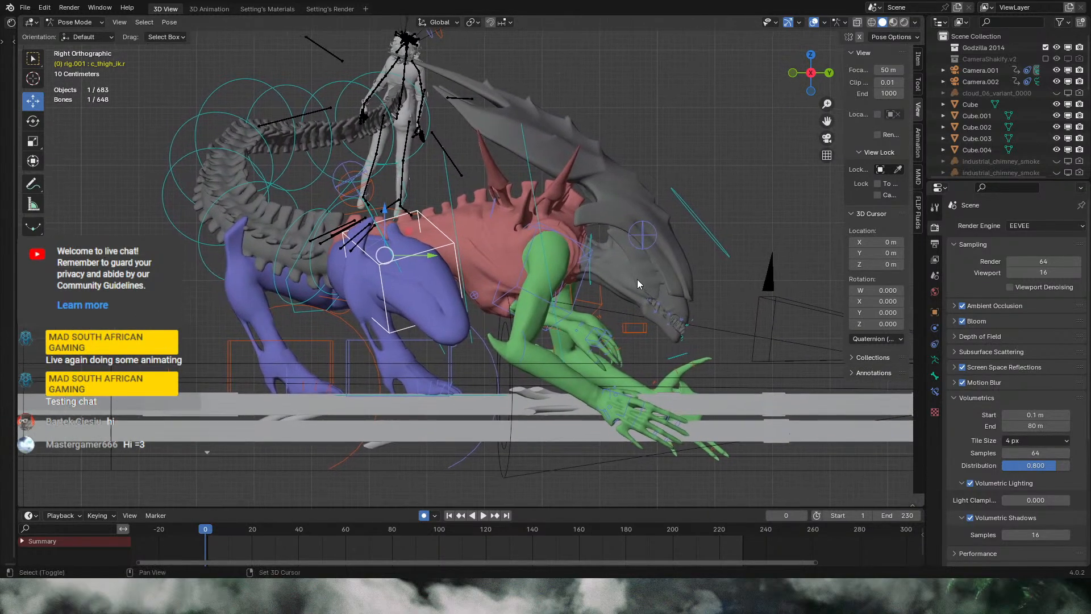
pyautogui.click(723, 248)
pyautogui.press('g')
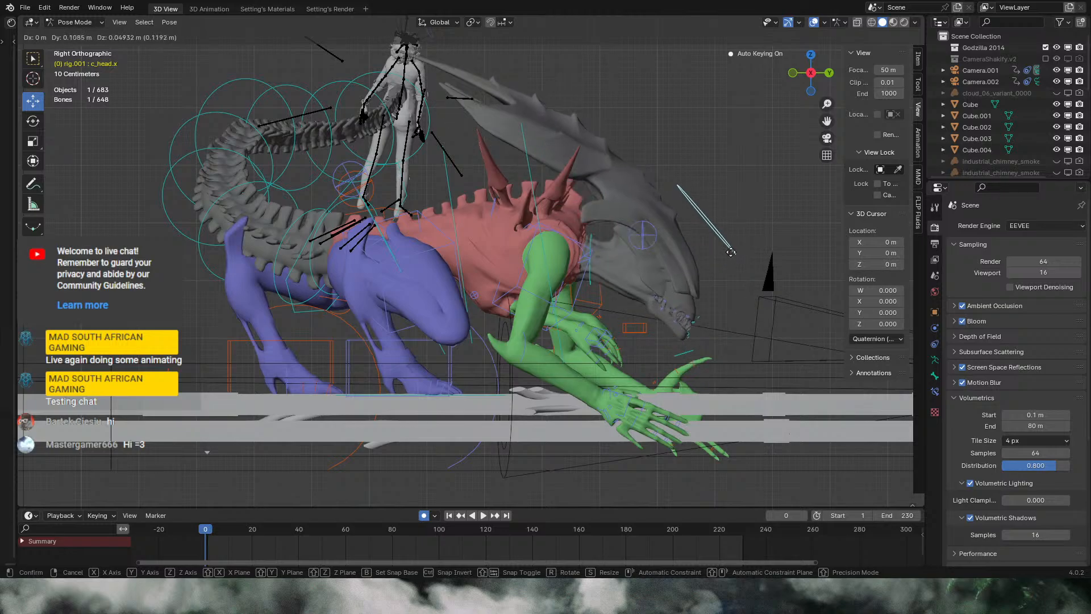
pyautogui.rightClick(699, 278)
# Step: Rotate the alien's neck bone c_neck.x at frame 0 so the head tips down towards the beam
pyautogui.click(594, 265)
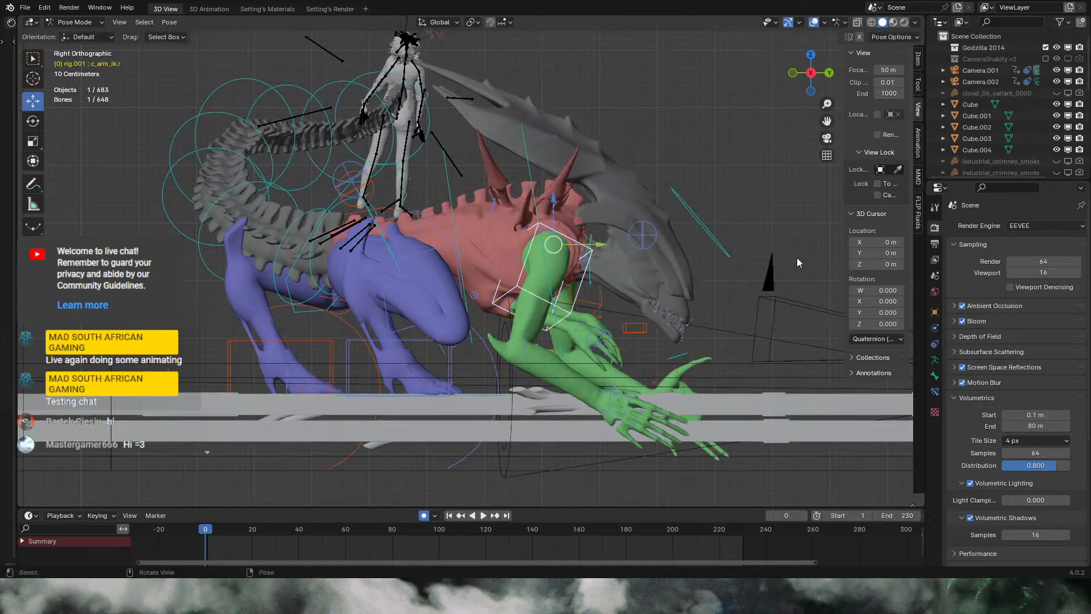
pyautogui.click(605, 279)
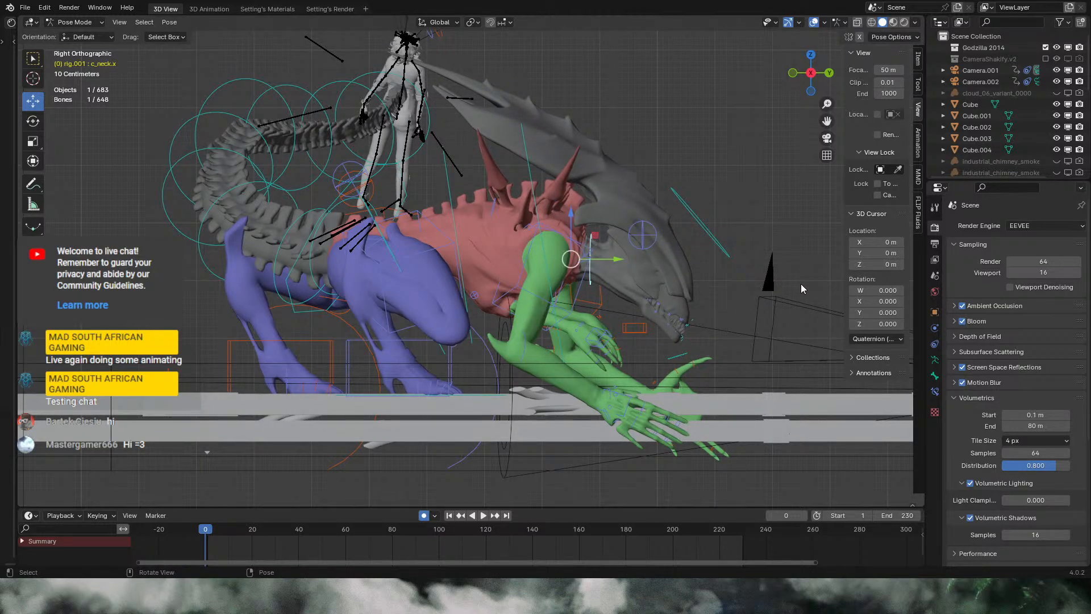
pyautogui.press('r')
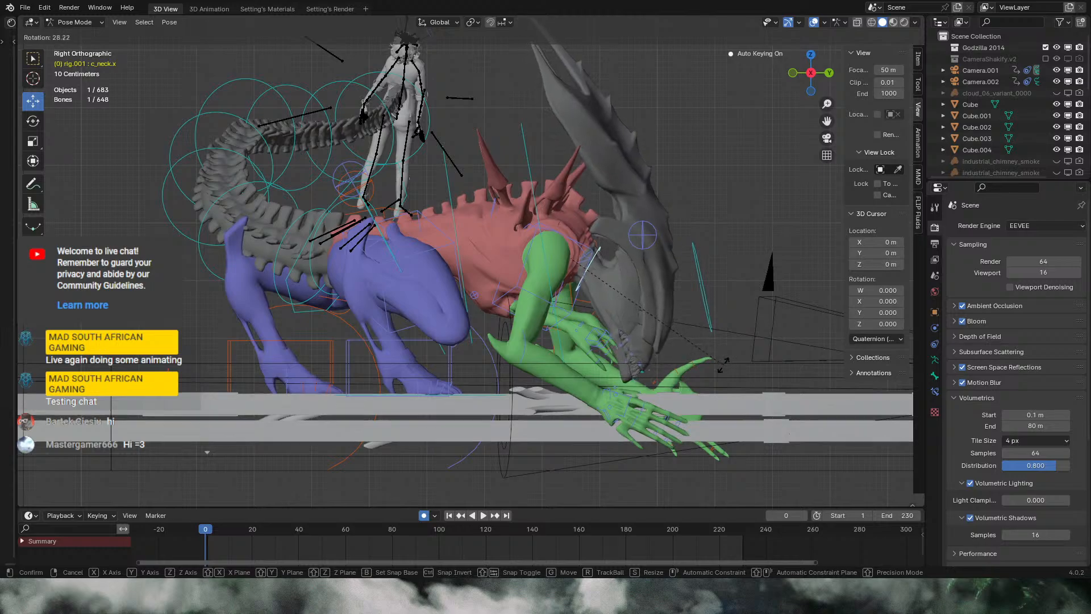
pyautogui.click(702, 371)
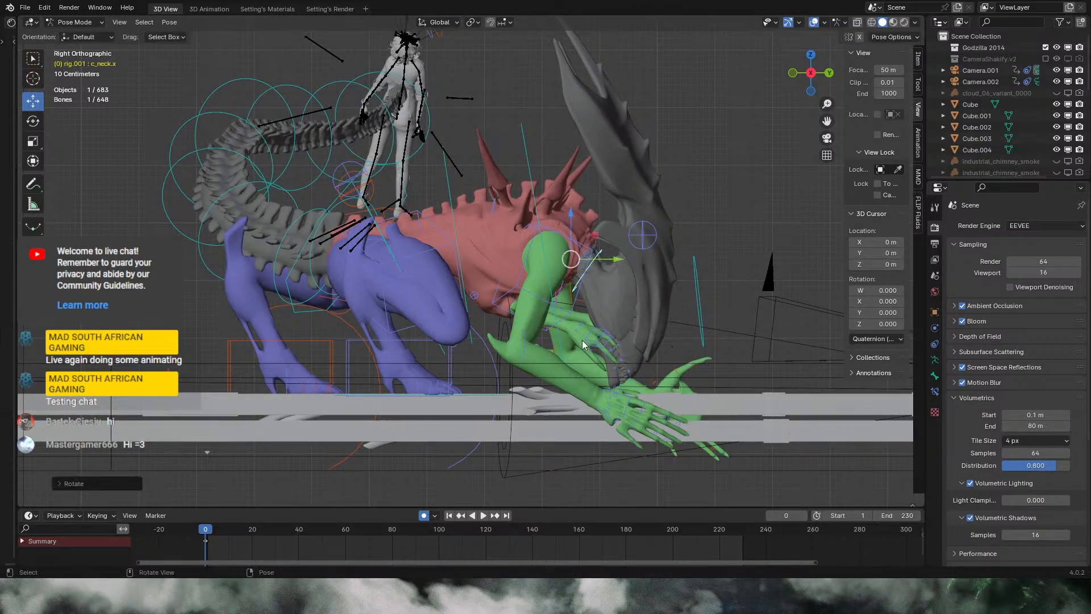
# Step: Move the hand control c_hand_ik_dupli_001.r back and down, tucking that small arm under the alien's chest
pyautogui.click(597, 346)
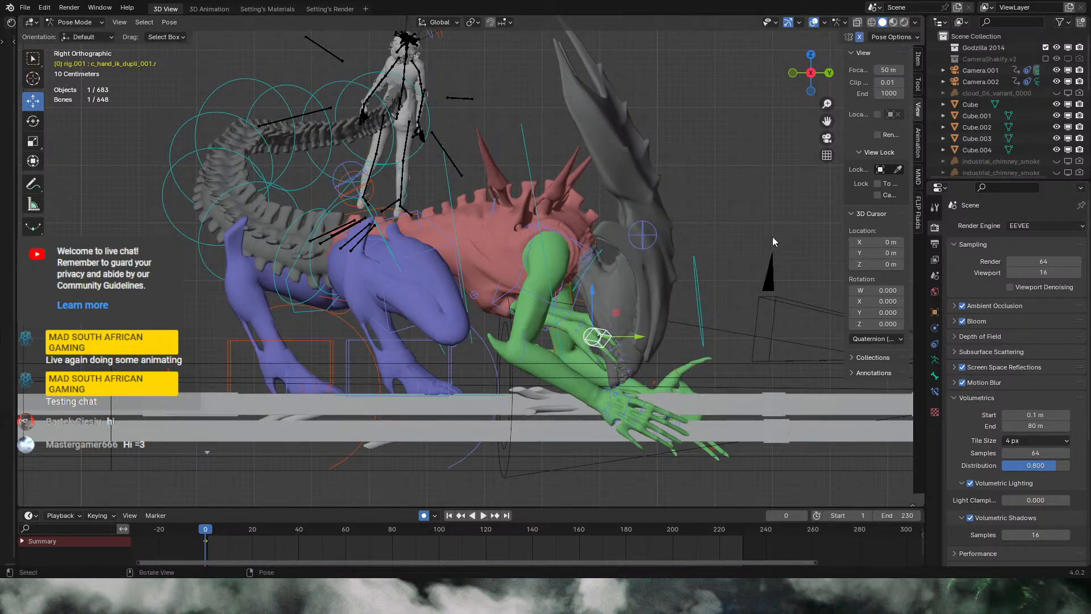
pyautogui.press('g')
pyautogui.click(805, 154)
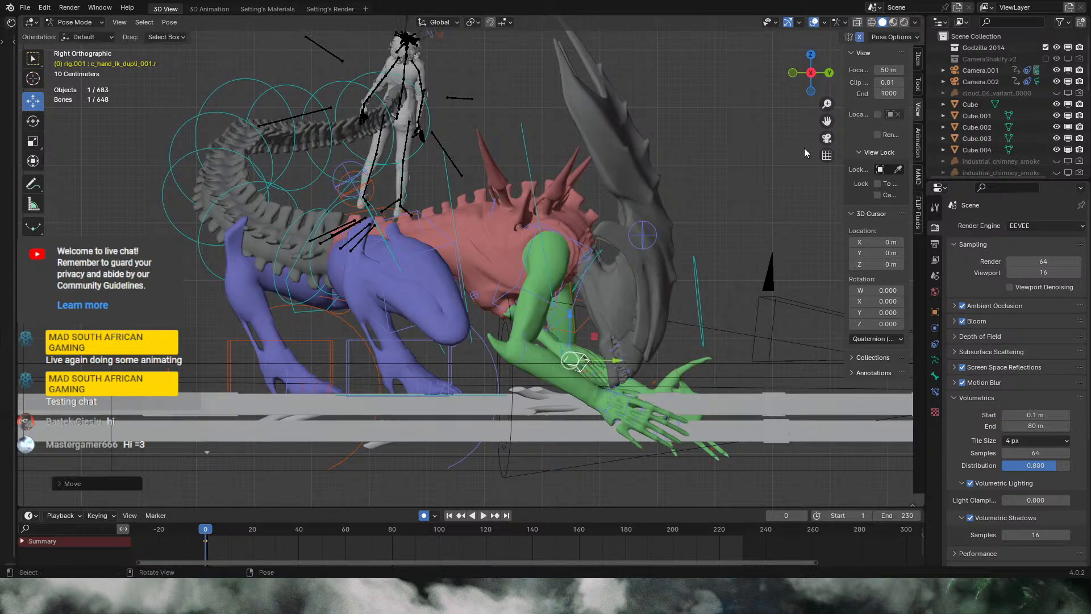
pyautogui.press('g')
pyautogui.click(859, 124)
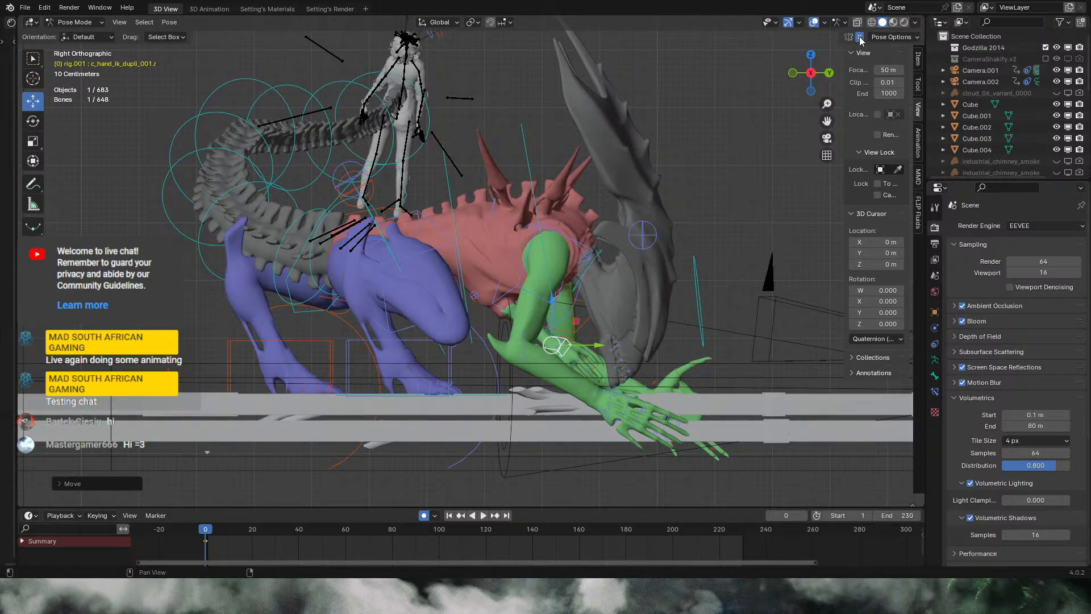
pyautogui.press('g')
pyautogui.click(746, 390)
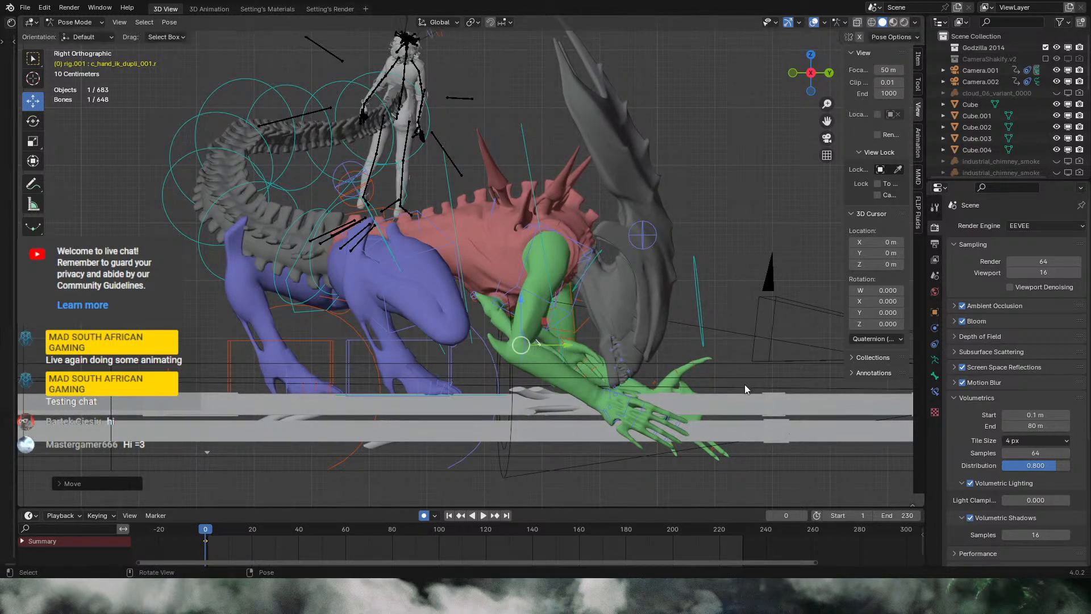
# Step: Turn on X-ray display and rotate the left thumb bone c_thumb1.l down so the raised thumb lies along the beam
pyautogui.click(680, 370)
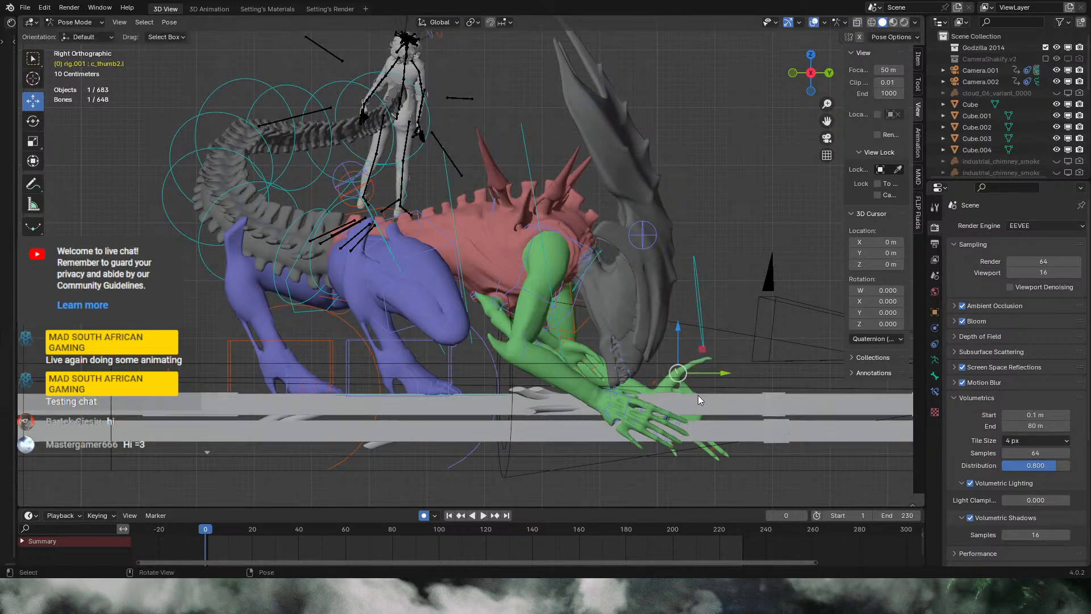
pyautogui.click(857, 23)
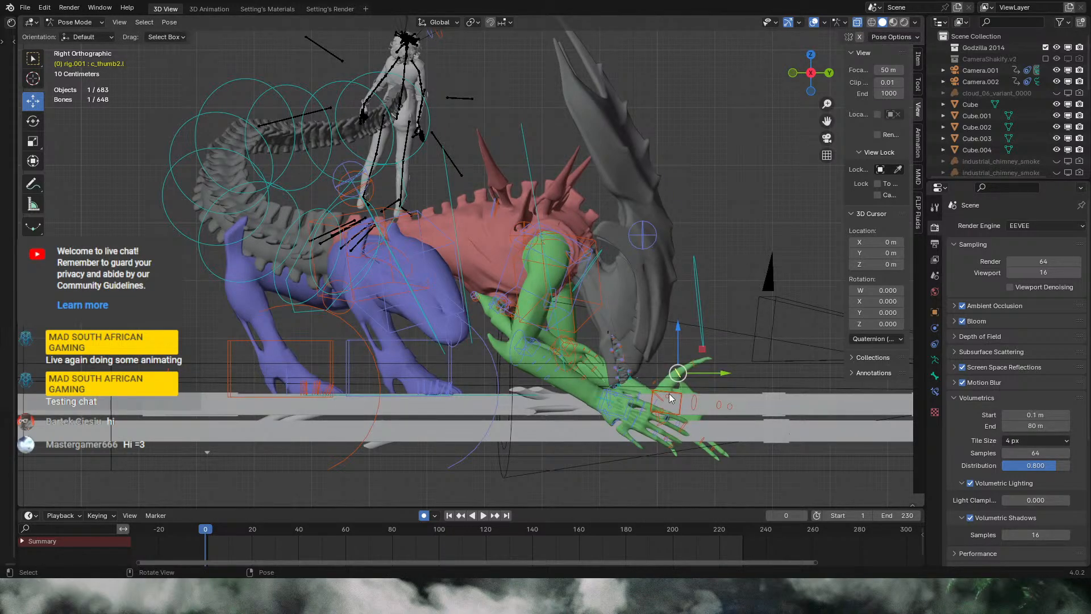
pyautogui.click(659, 397)
pyautogui.press('r')
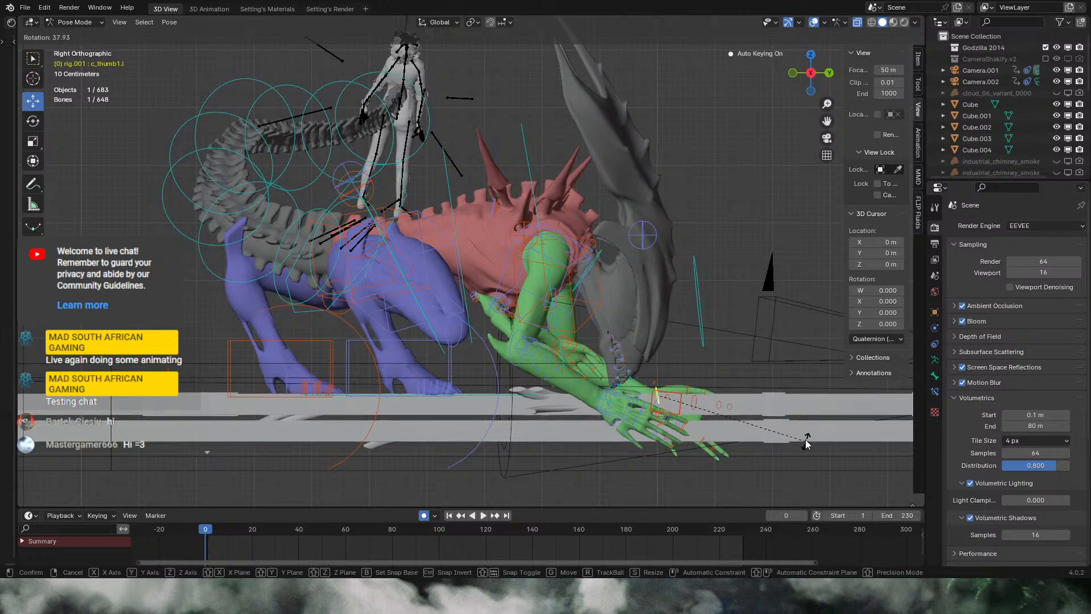
pyautogui.click(643, 404)
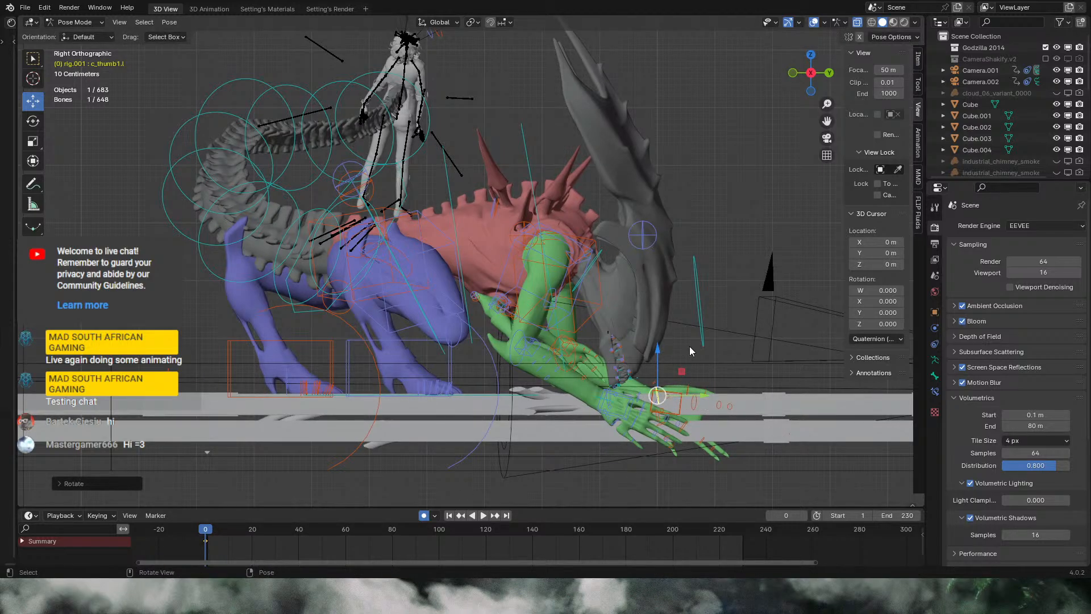
# Step: Examine the alien's pose through the scene camera and from the side with overlays hidden, and restore the overlays
pyautogui.click(827, 139)
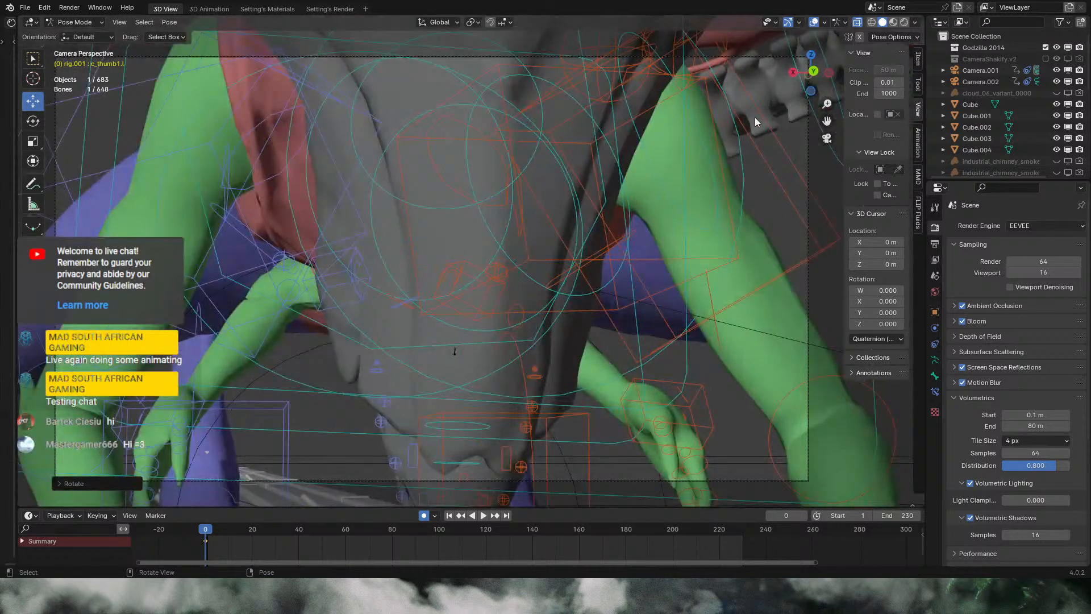
pyautogui.click(814, 23)
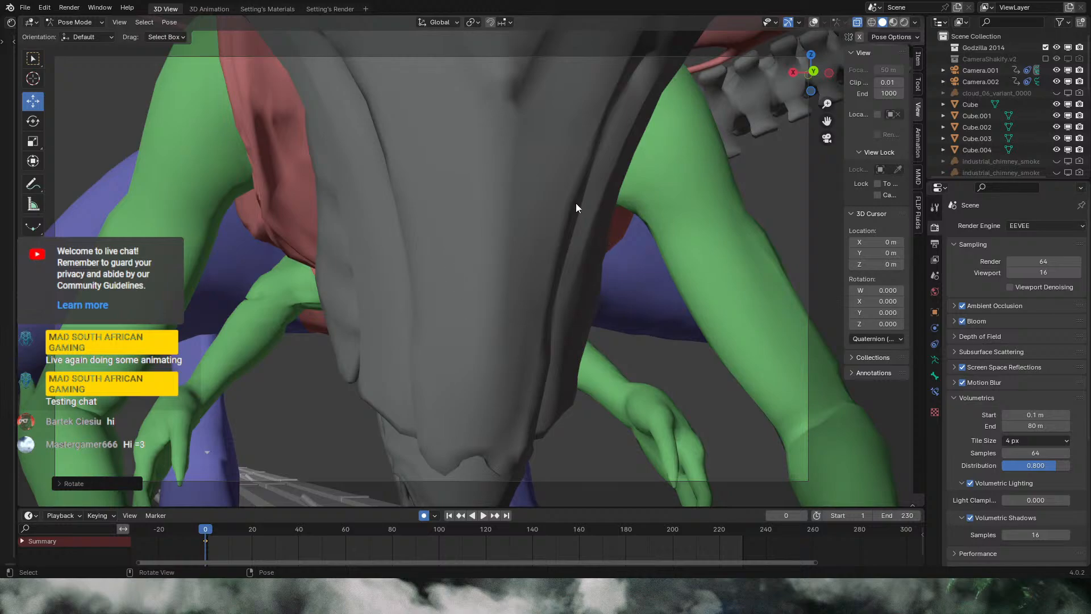
pyautogui.moveTo(523, 229); pyautogui.dragTo(595, 231, button='middle')
pyautogui.moveTo(775, 152); pyautogui.dragTo(691, 60, button='middle')
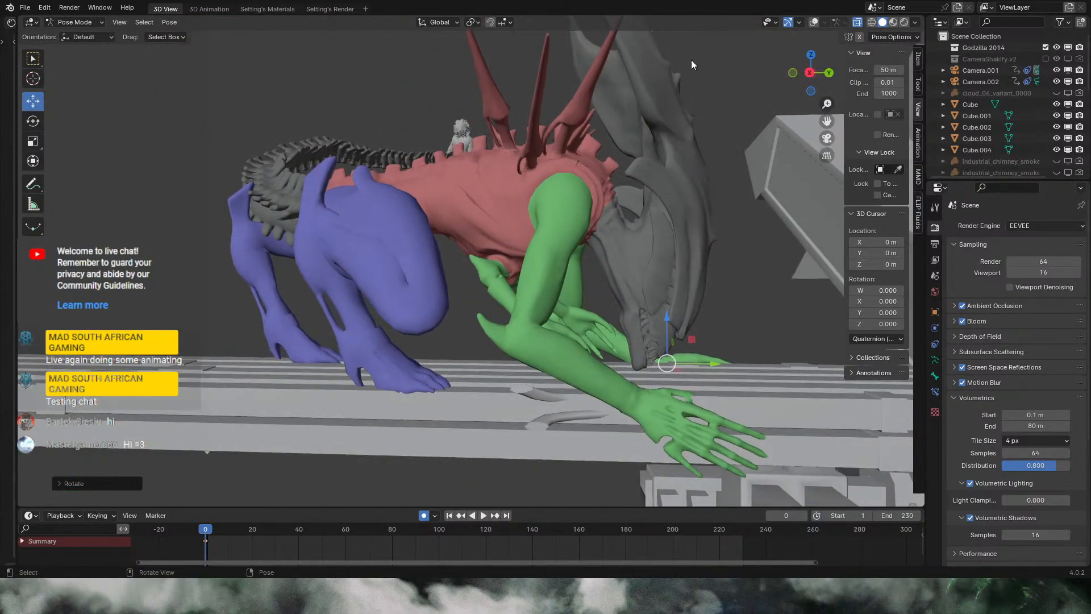
pyautogui.click(814, 23)
pyautogui.moveTo(642, 192)
pyautogui.mouseDown(button='middle')
pyautogui.moveTo(605, 207)
pyautogui.moveTo(626, 202)
pyautogui.mouseUp(button='middle')
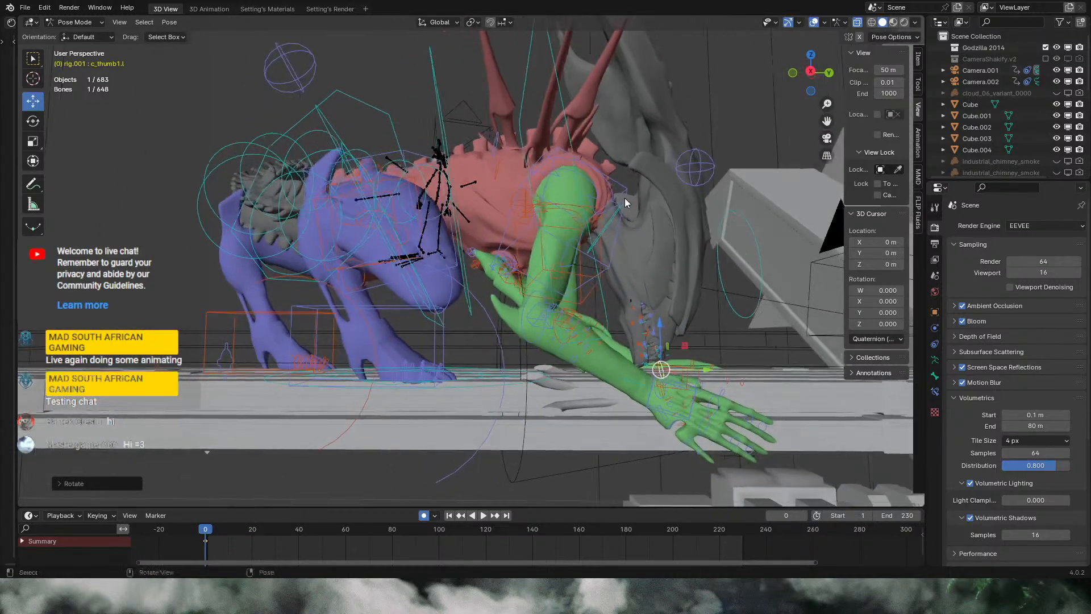
pyautogui.scroll(-1, 619, 211)
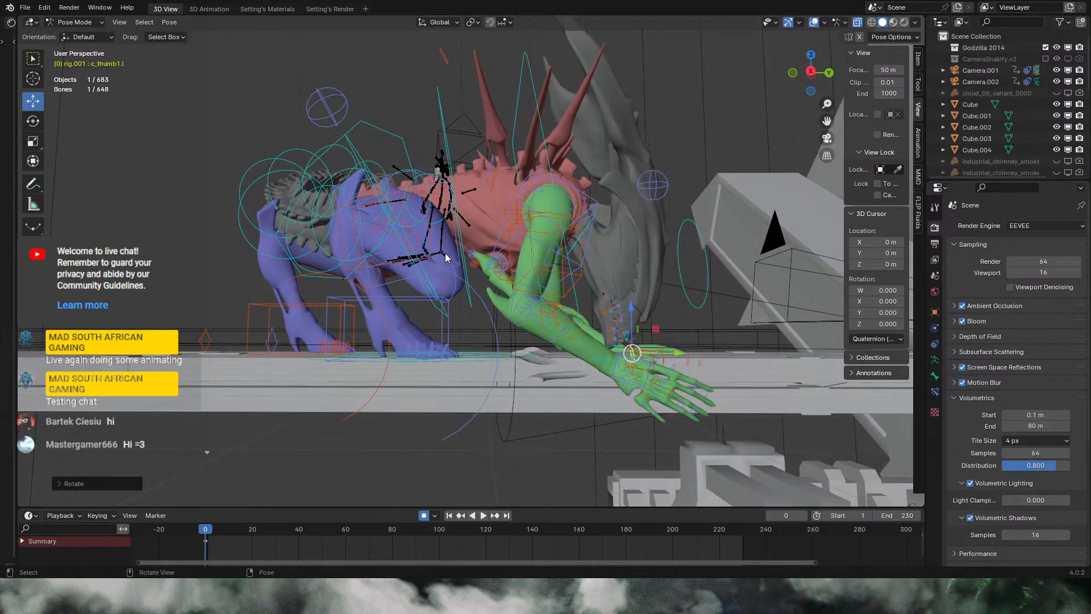
pyautogui.press('KP_3')
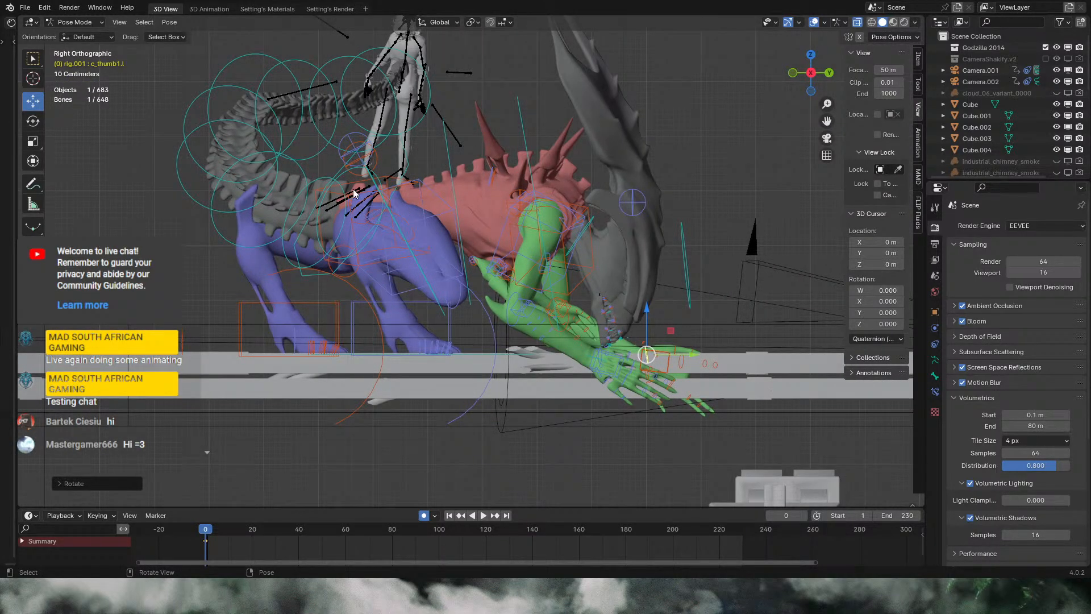
pyautogui.click(377, 186)
pyautogui.press('g')
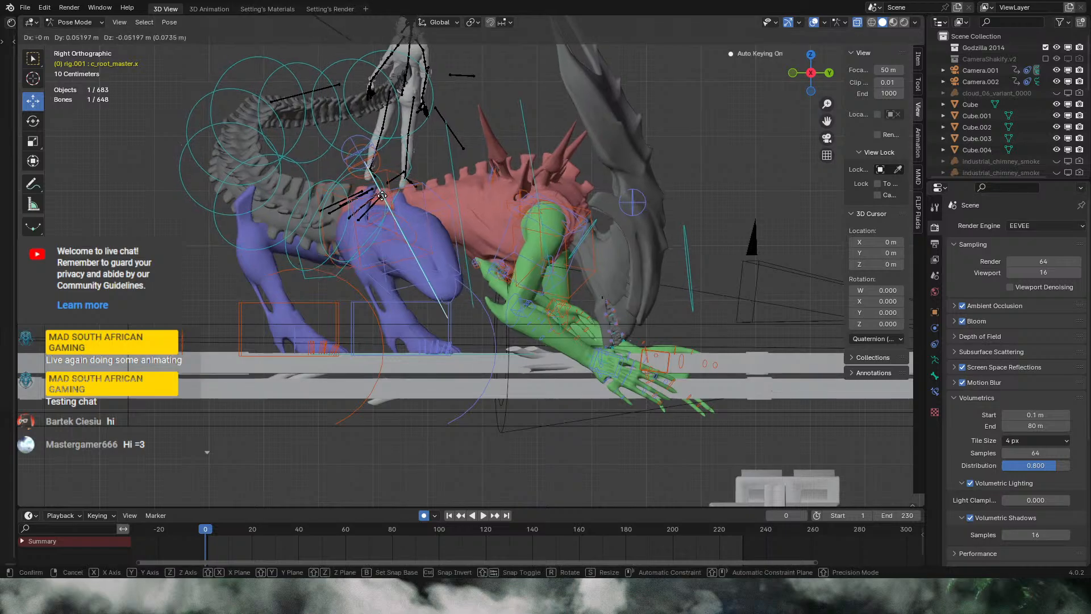
pyautogui.rightClick(362, 171)
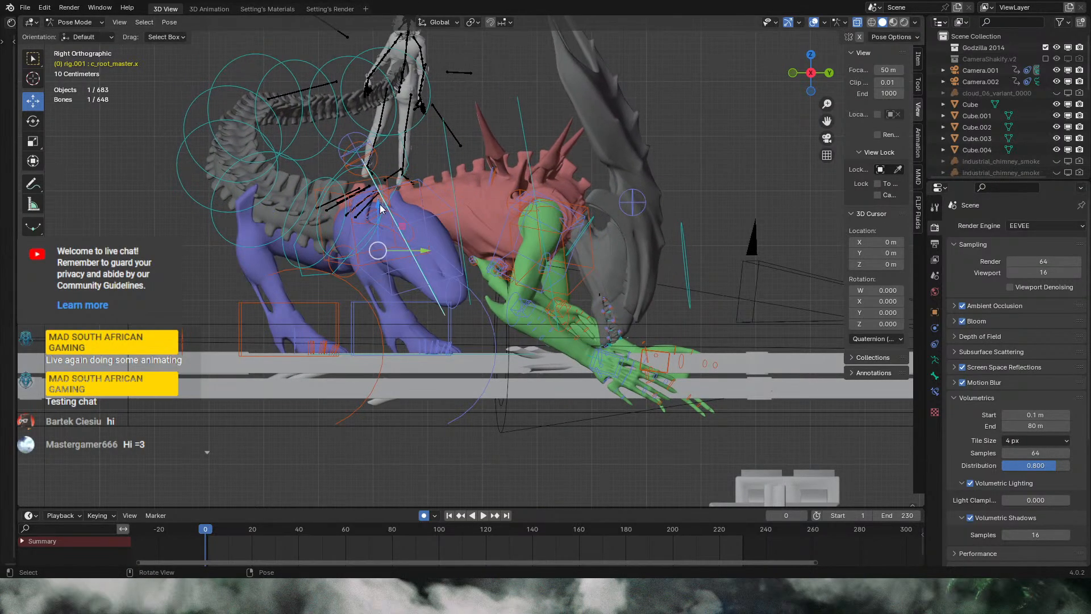
# Step: Move the right knee control c_stretch_leg.r down, adjusting its placement from both the side and the front
pyautogui.click(451, 287)
pyautogui.press('g')
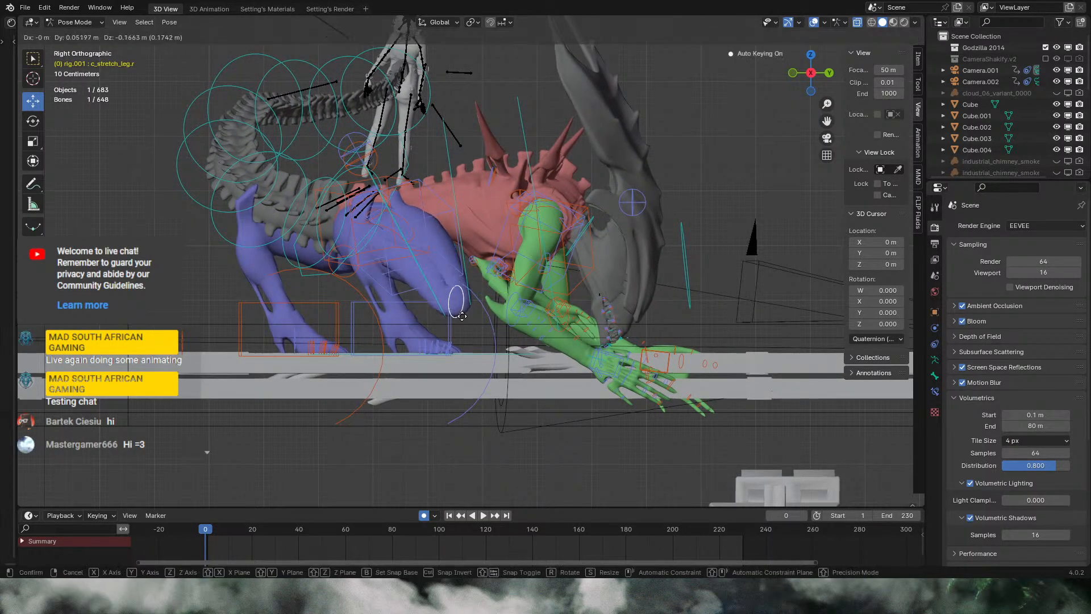
pyautogui.click(458, 334)
pyautogui.moveTo(459, 333); pyautogui.dragTo(764, 292, button='middle')
pyautogui.press('g')
pyautogui.click(512, 323)
# Step: Try repositioning the left knee control c_stretch_leg.l from the front and from the alien's other side
pyautogui.click(628, 301)
pyautogui.press('g')
pyautogui.click(703, 325)
pyautogui.moveTo(702, 325); pyautogui.dragTo(635, 334, button='middle')
pyautogui.press('g')
pyautogui.click(616, 343)
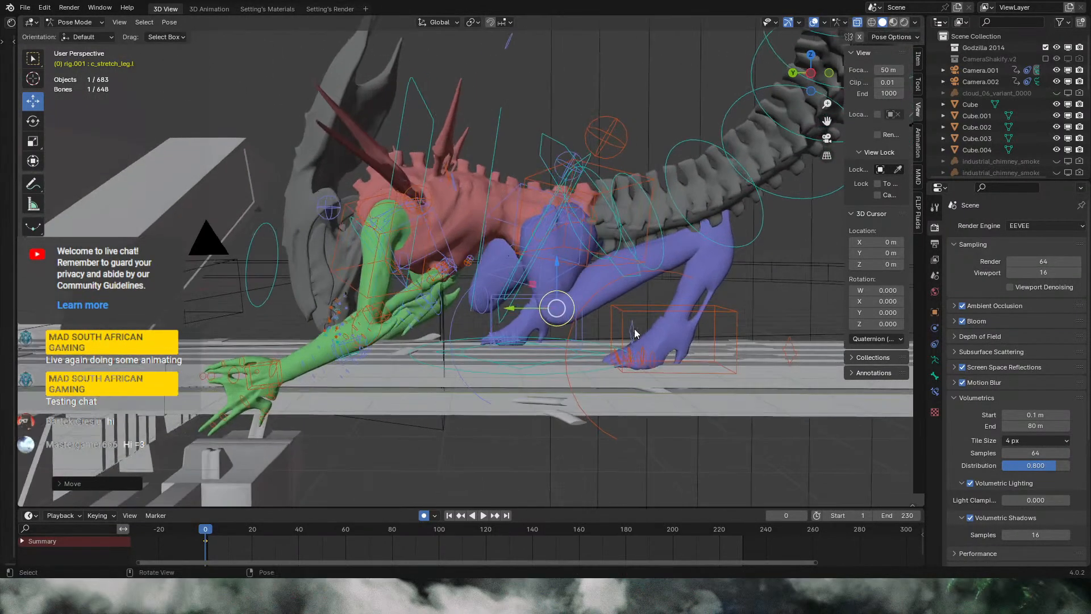
# Step: Clear the transform of the left knee control c_stretch_leg.l and move it inward and down to bend that leg
pyautogui.click(171, 22)
pyautogui.moveTo(216, 51)
pyautogui.click(326, 45)
pyautogui.moveTo(446, 229); pyautogui.dragTo(547, 209, button='middle')
pyautogui.moveTo(672, 244); pyautogui.dragTo(651, 274, button='middle')
pyautogui.press('g')
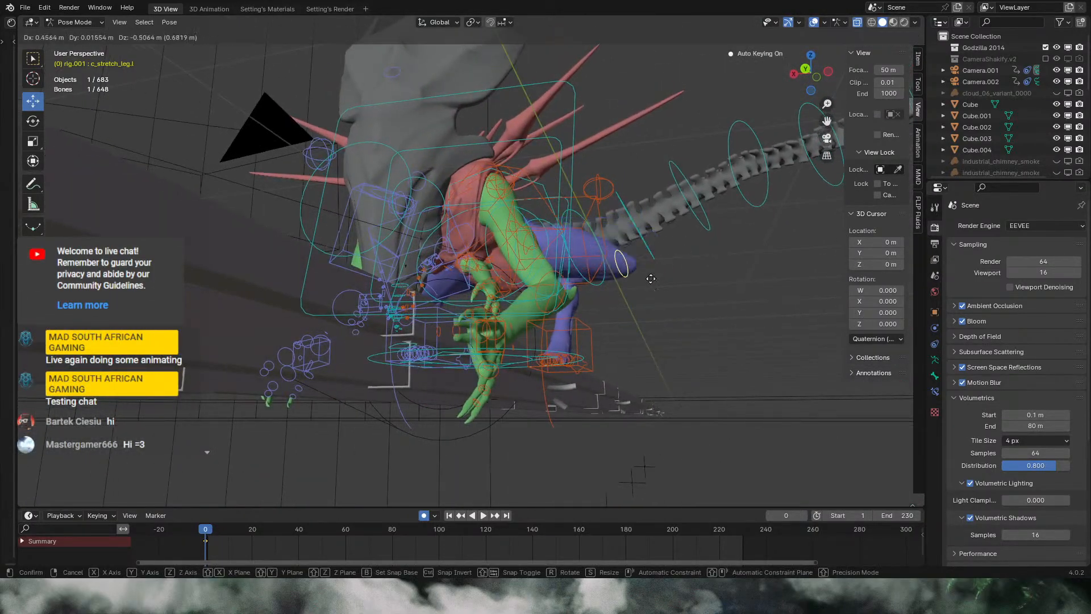
pyautogui.click(613, 335)
pyautogui.moveTo(614, 335); pyautogui.dragTo(514, 321, button='middle')
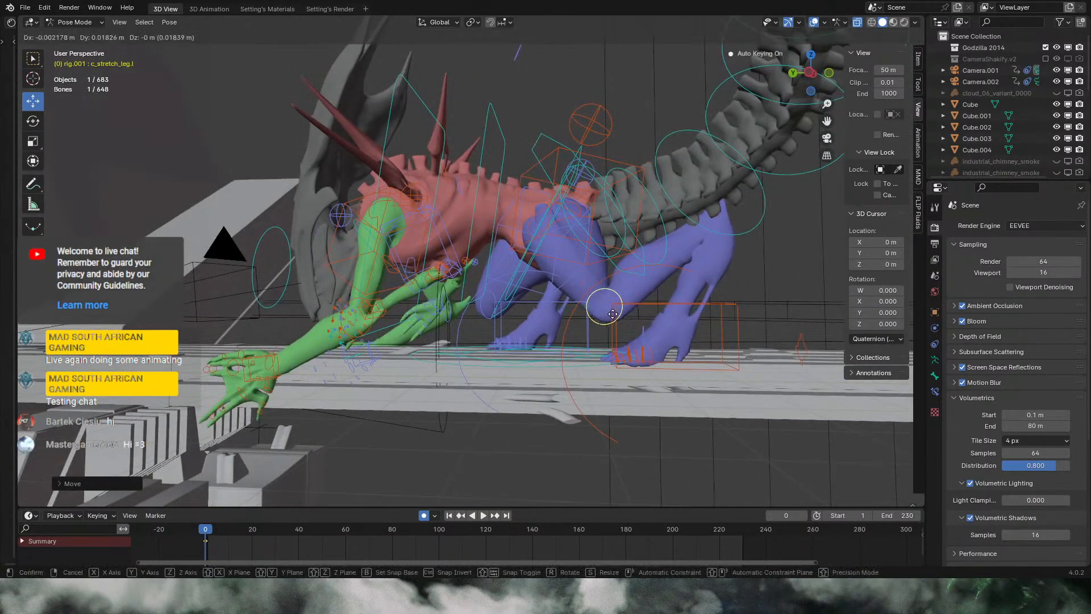
pyautogui.moveTo(711, 308); pyautogui.dragTo(679, 303, button='middle')
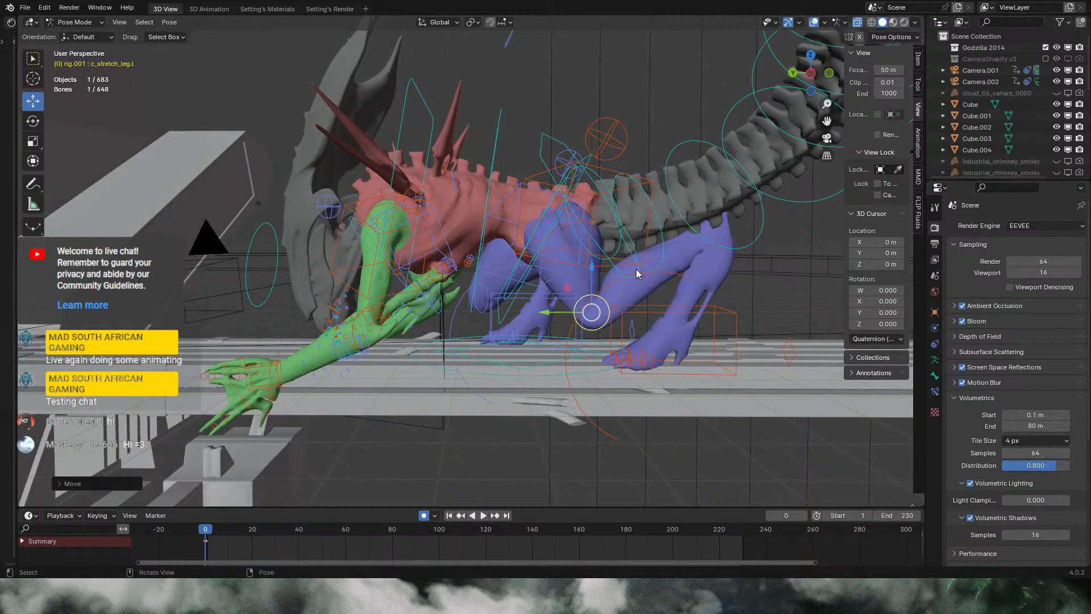
# Step: Examine the alien's crouched pose on the beam from several angles around the legs, arms and head
pyautogui.moveTo(636, 268); pyautogui.dragTo(662, 275, button='middle')
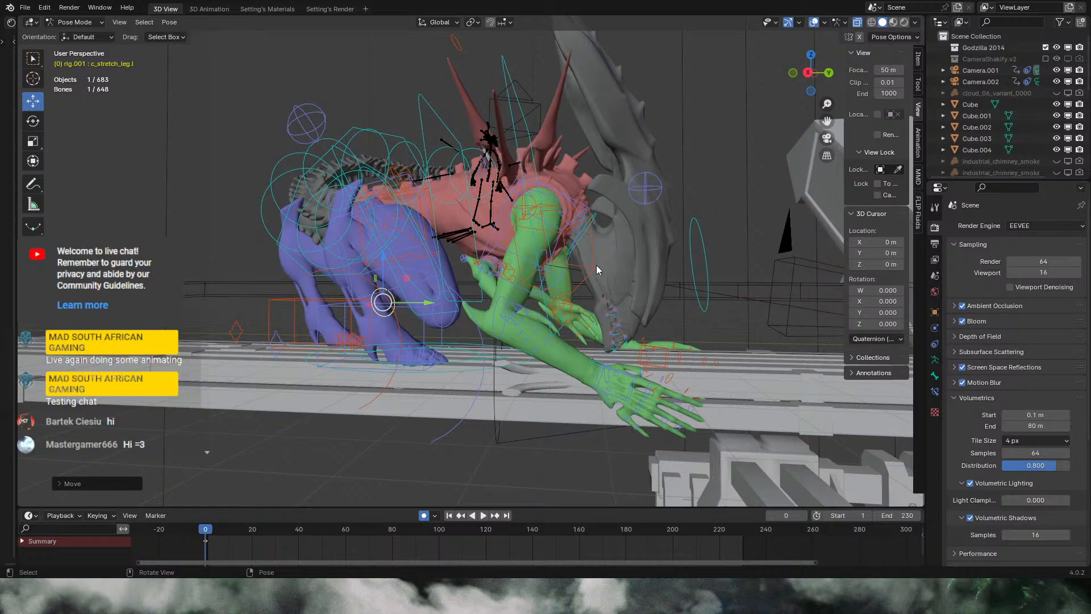
pyautogui.moveTo(596, 265); pyautogui.dragTo(631, 255, button='middle')
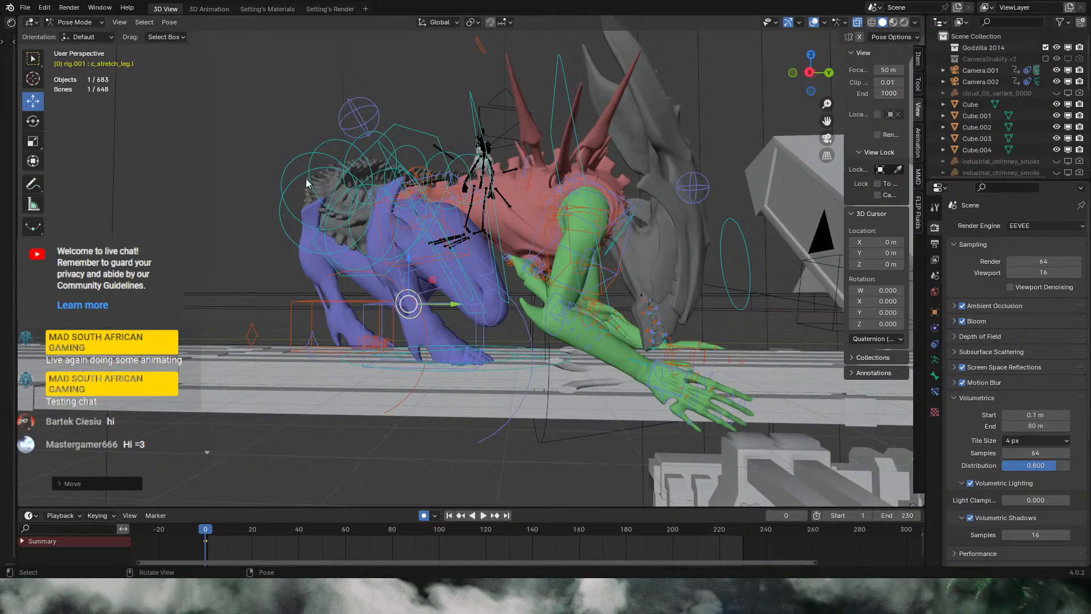
pyautogui.moveTo(636, 260); pyautogui.dragTo(638, 199, button='middle')
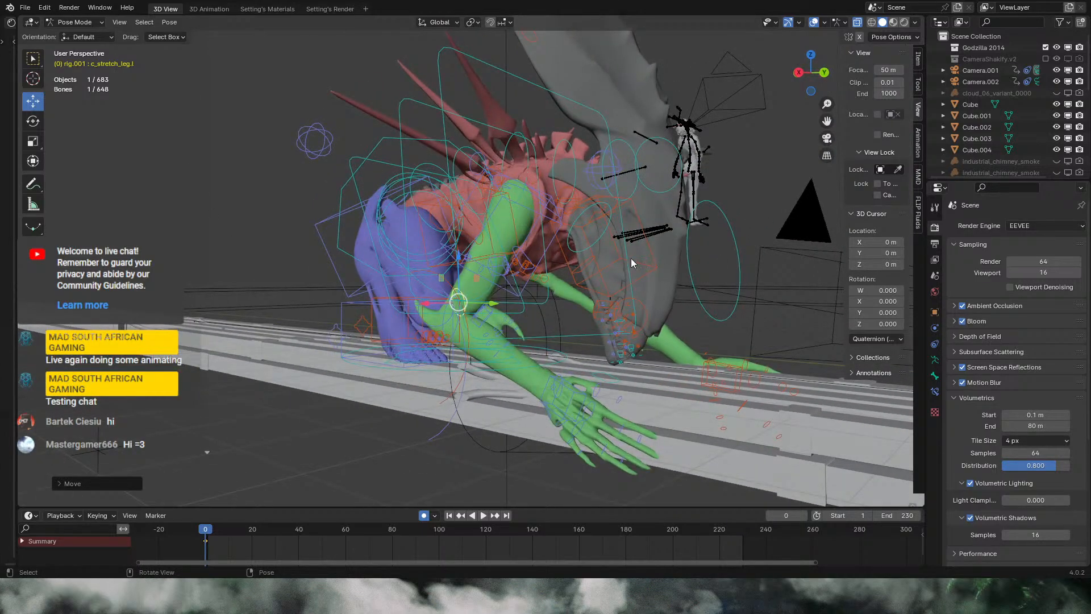
pyautogui.moveTo(631, 259); pyautogui.dragTo(616, 265, button='middle')
pyautogui.moveTo(672, 358); pyautogui.dragTo(510, 375, button='middle')
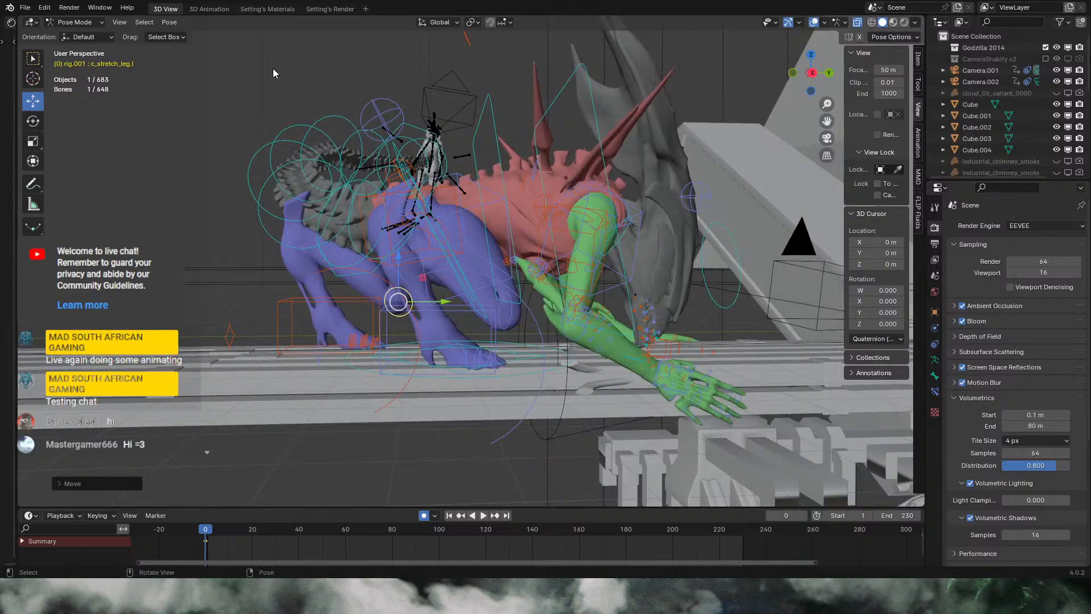
pyautogui.scroll(-3, 469, 261)
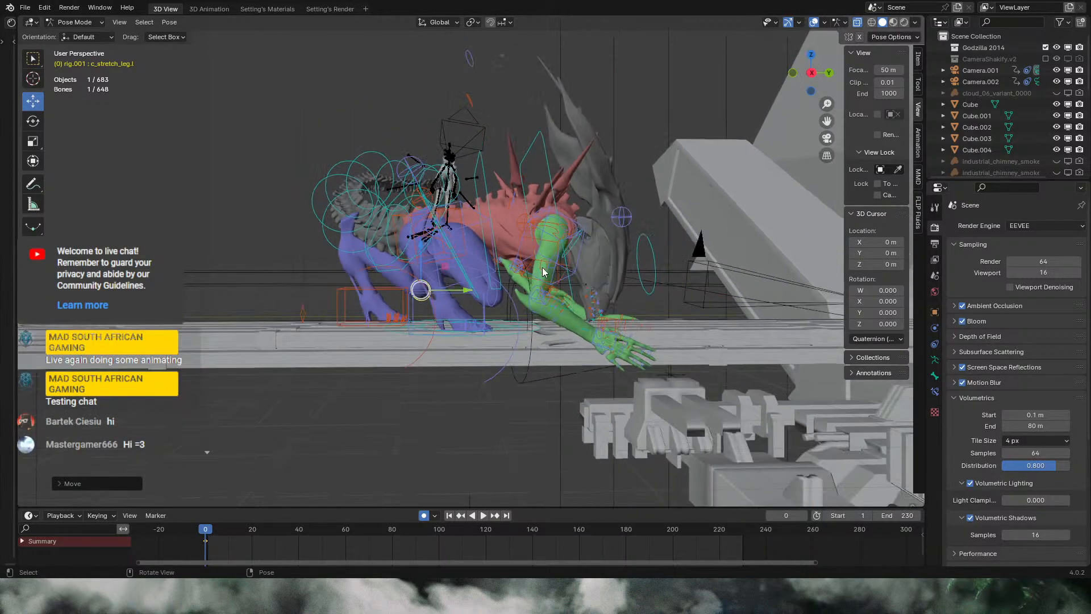
pyautogui.moveTo(543, 267); pyautogui.dragTo(619, 285, button='middle')
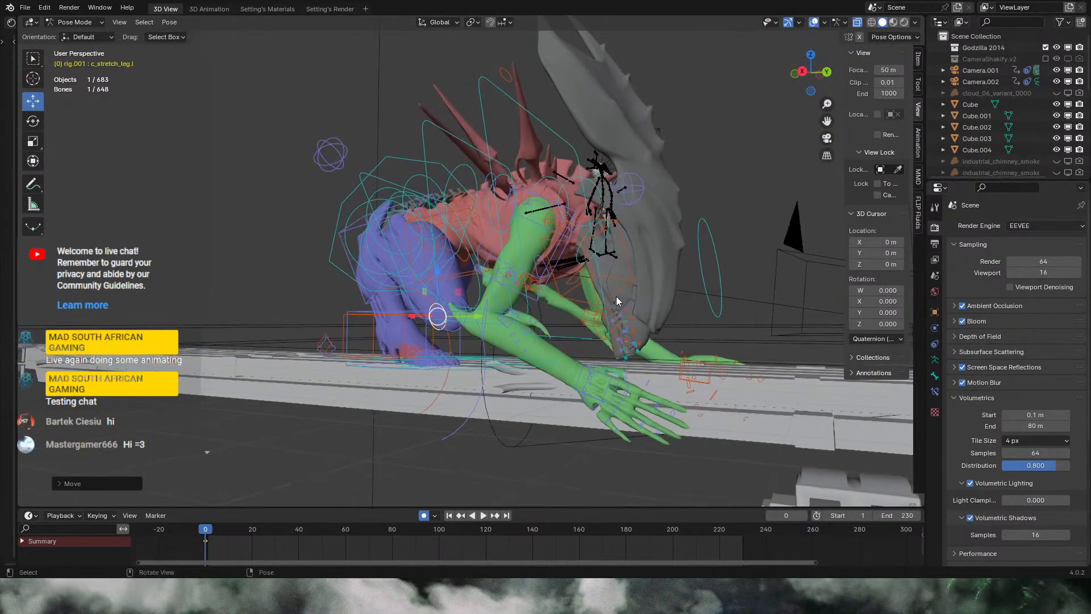
pyautogui.scroll(4, 544, 299)
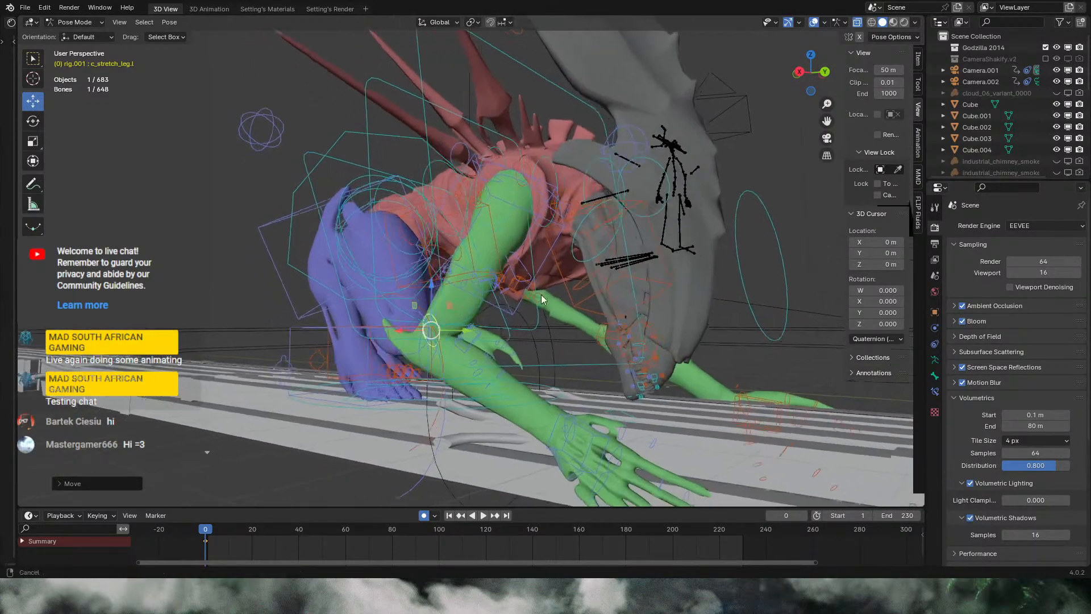
pyautogui.moveTo(541, 294); pyautogui.dragTo(444, 295, button='middle')
pyautogui.moveTo(605, 309); pyautogui.dragTo(581, 283, button='middle')
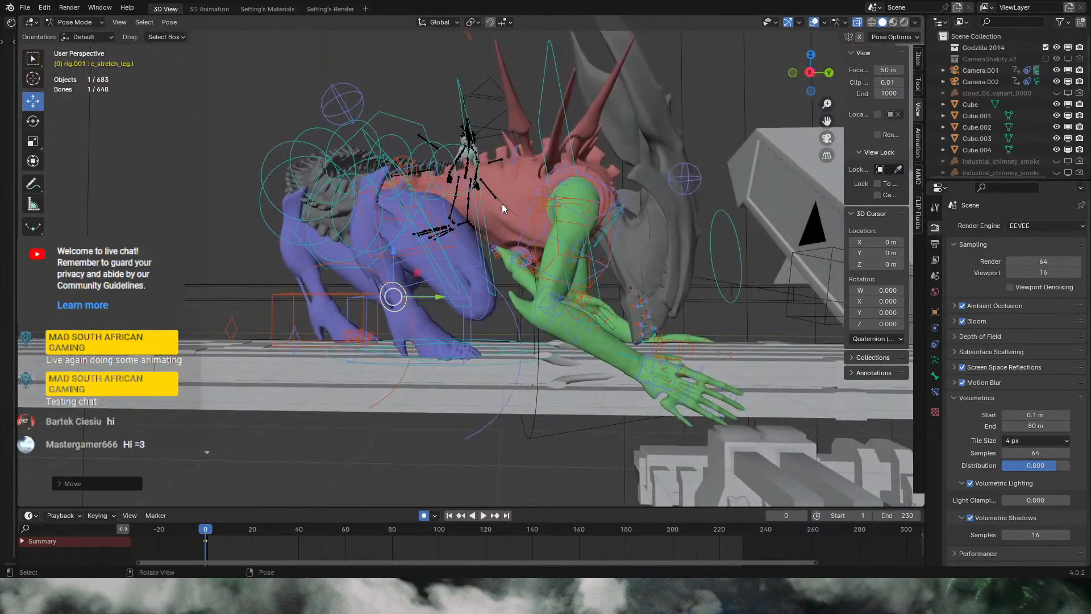
# Step: Rotate the spine bones c_spine_01.x and c_spine_02.x slightly in right orthographic view to lower the alien's chest
pyautogui.press('KP_3')
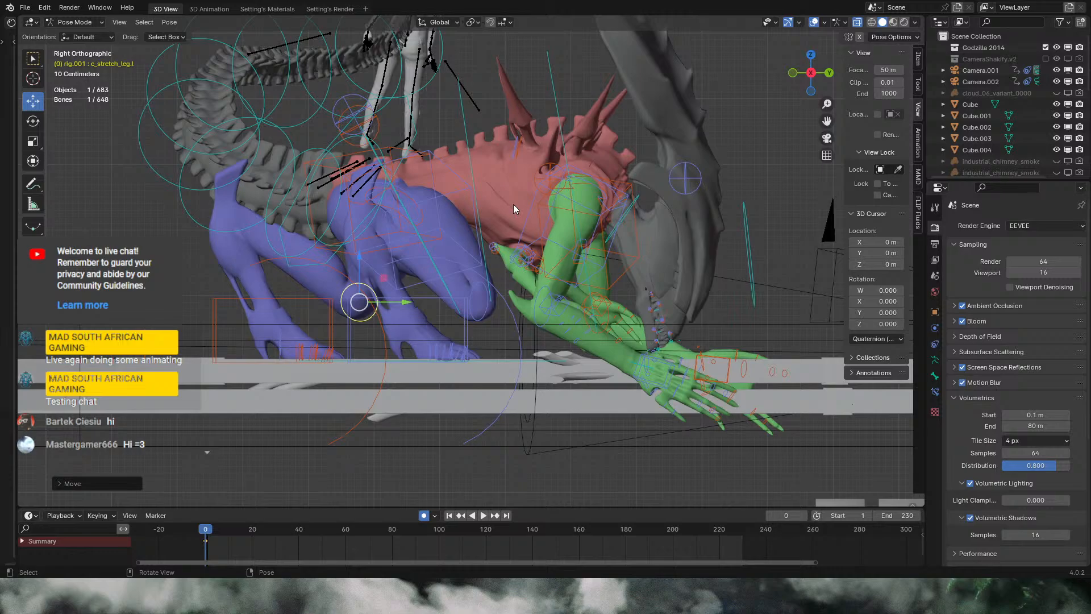
pyautogui.click(477, 176)
pyautogui.press('r')
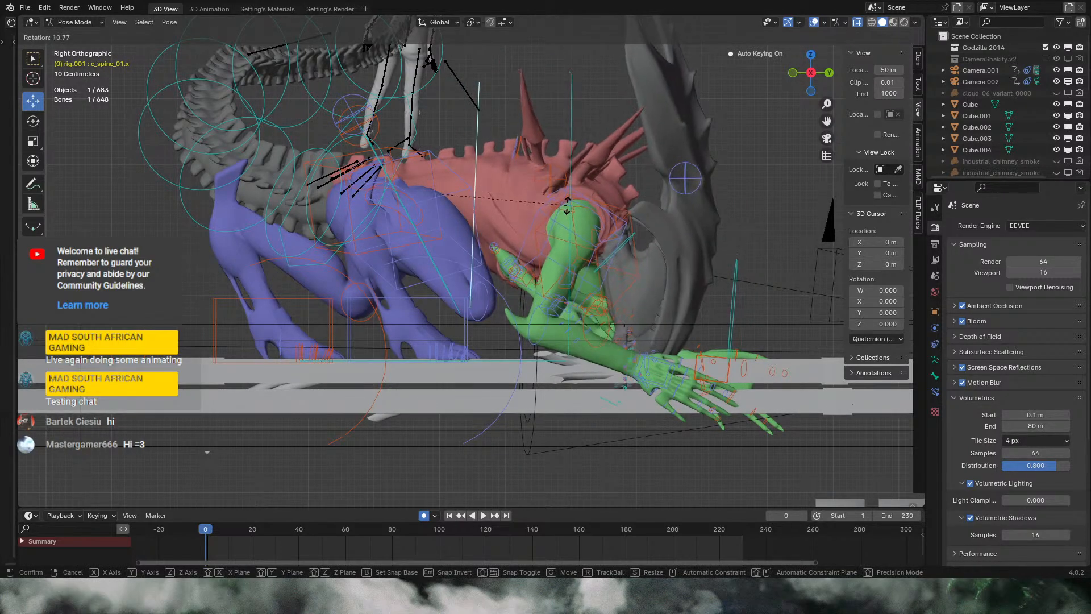
pyautogui.click(573, 183)
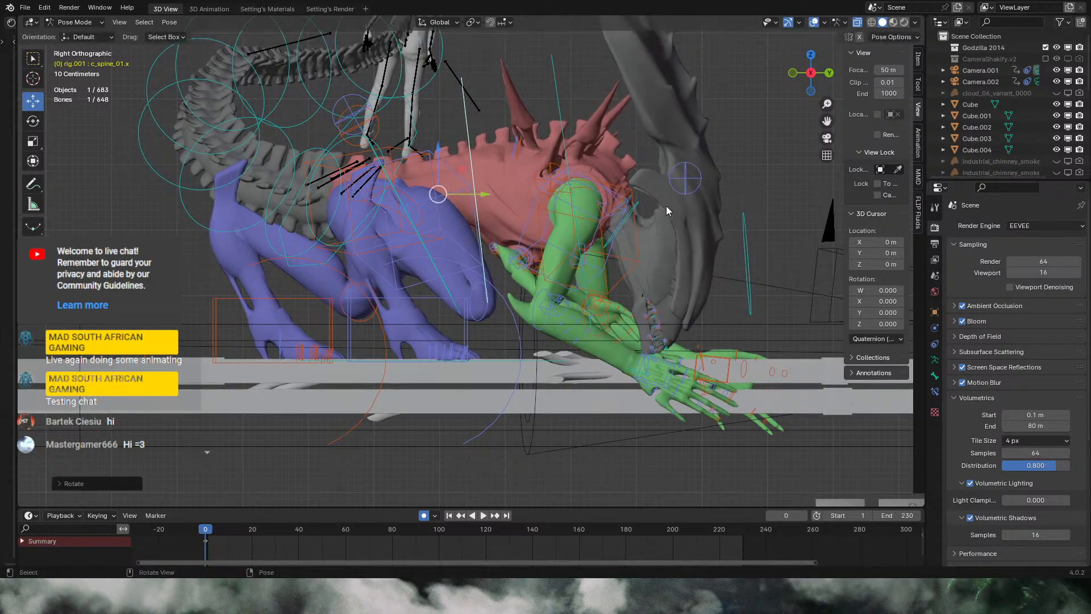
pyautogui.click(565, 154)
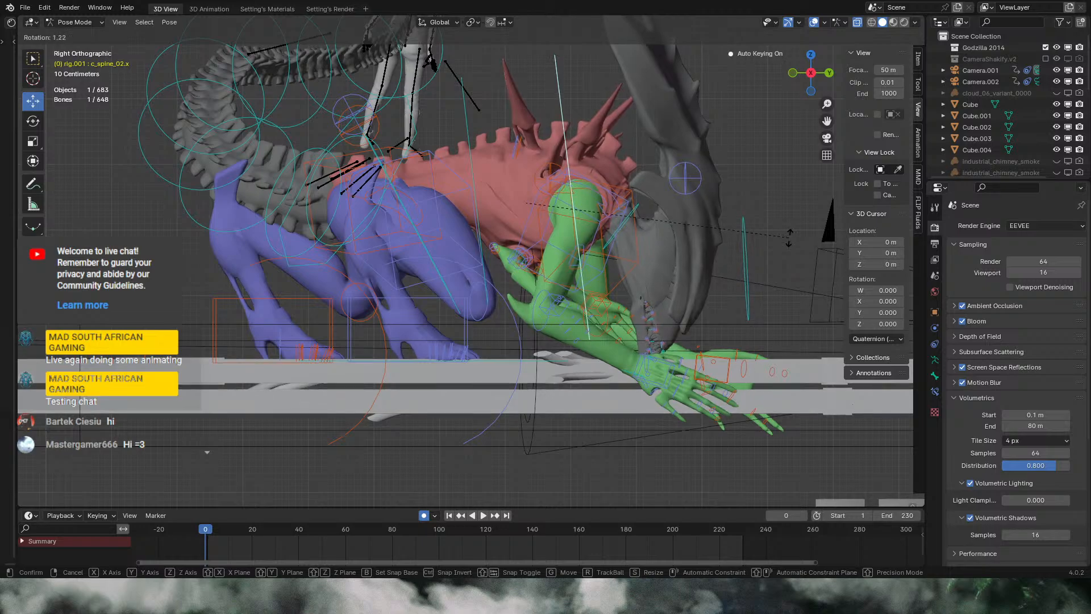
# Step: Rotate the neck bone c_neck.x by about -3° to lift the alien's head slightly
pyautogui.click(631, 220)
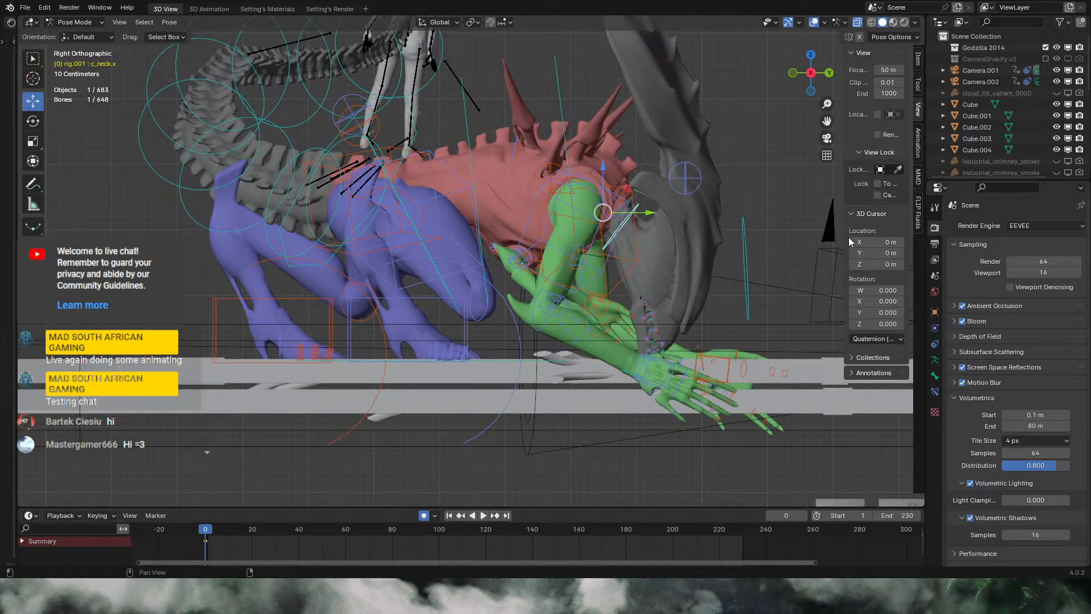
pyautogui.rightClick(849, 242)
pyautogui.press('r')
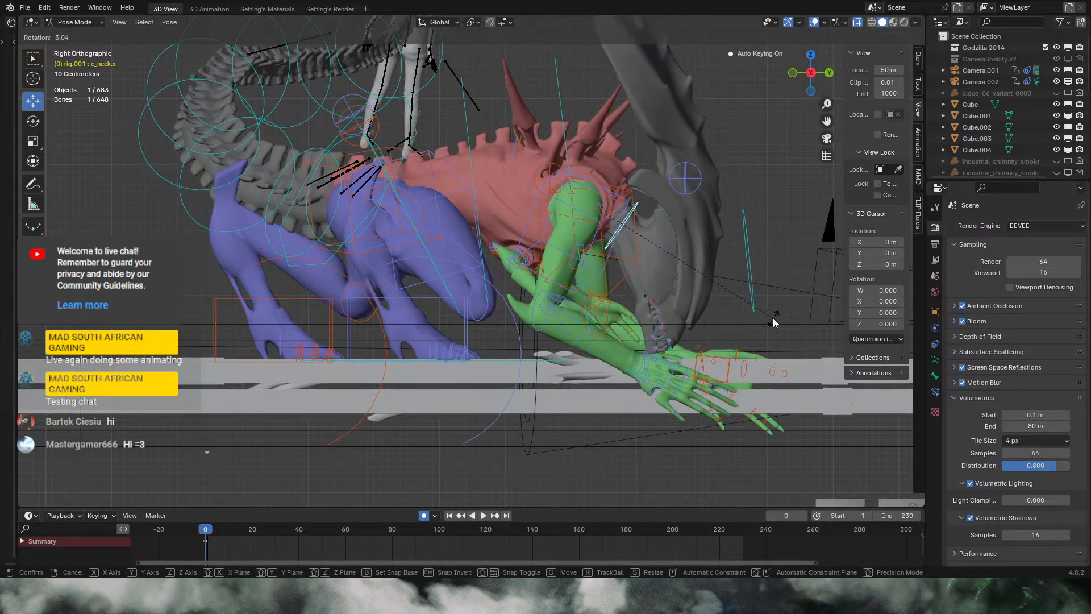
pyautogui.click(774, 323)
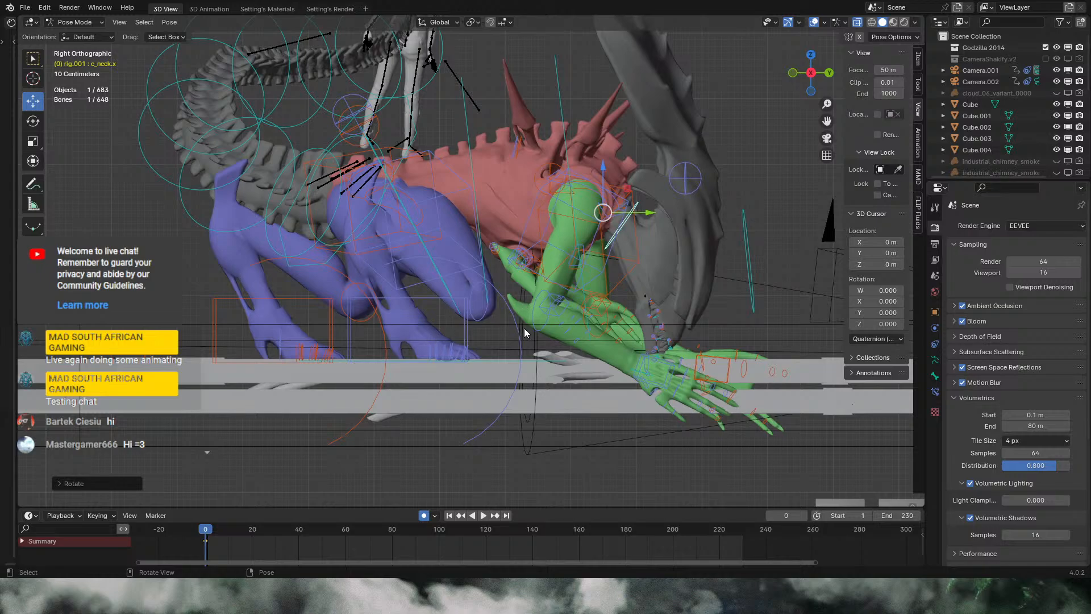
# Step: Move the right elbow control c_stretch_arm.r outward, reposition the left elbow control c_stretch_arm.l, and return to right orthographic view
pyautogui.moveTo(356, 329); pyautogui.dragTo(313, 322, button='middle')
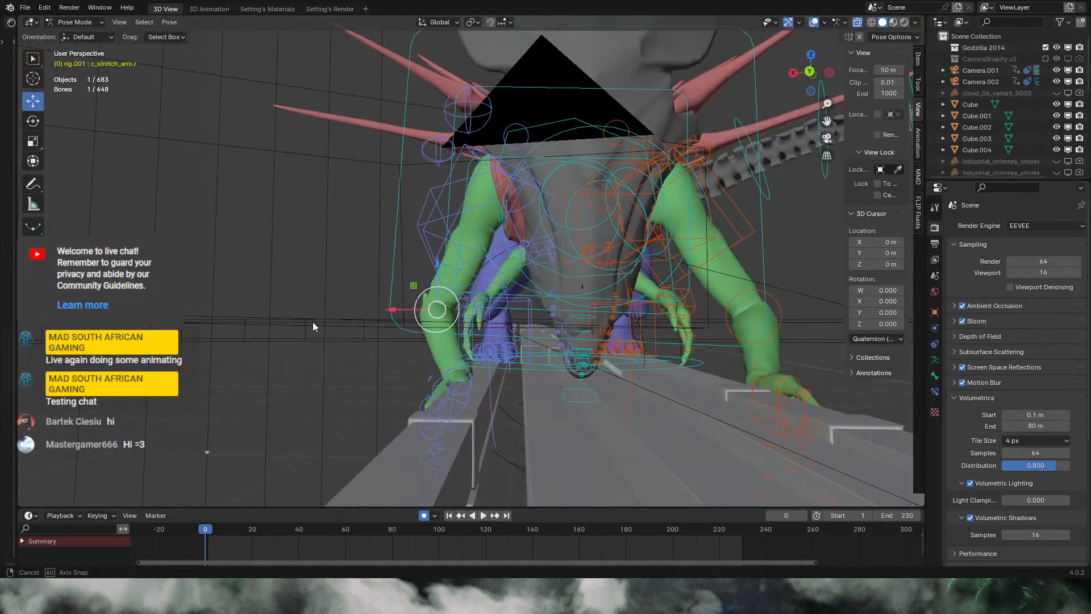
pyautogui.press('g')
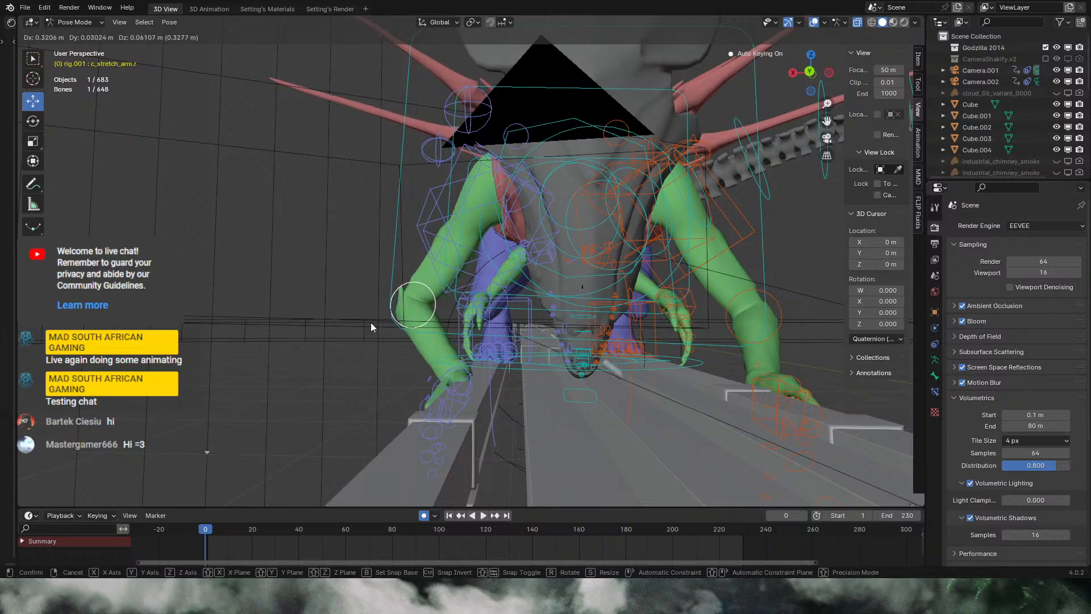
pyautogui.click(371, 323)
pyautogui.click(781, 308)
pyautogui.moveTo(782, 306); pyautogui.dragTo(566, 317, button='middle')
pyautogui.press('g')
pyautogui.click(797, 300)
pyautogui.press('KP_3')
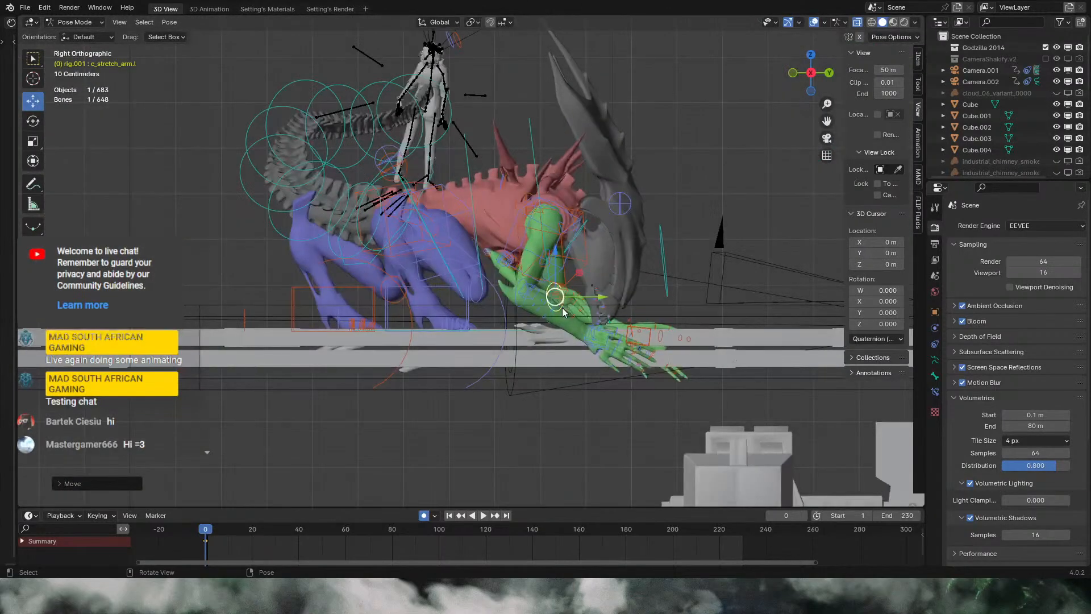
# Step: Try moving the lower spine bone c_spine_01.x upward in the side view
pyautogui.click(473, 196)
pyautogui.press('g')
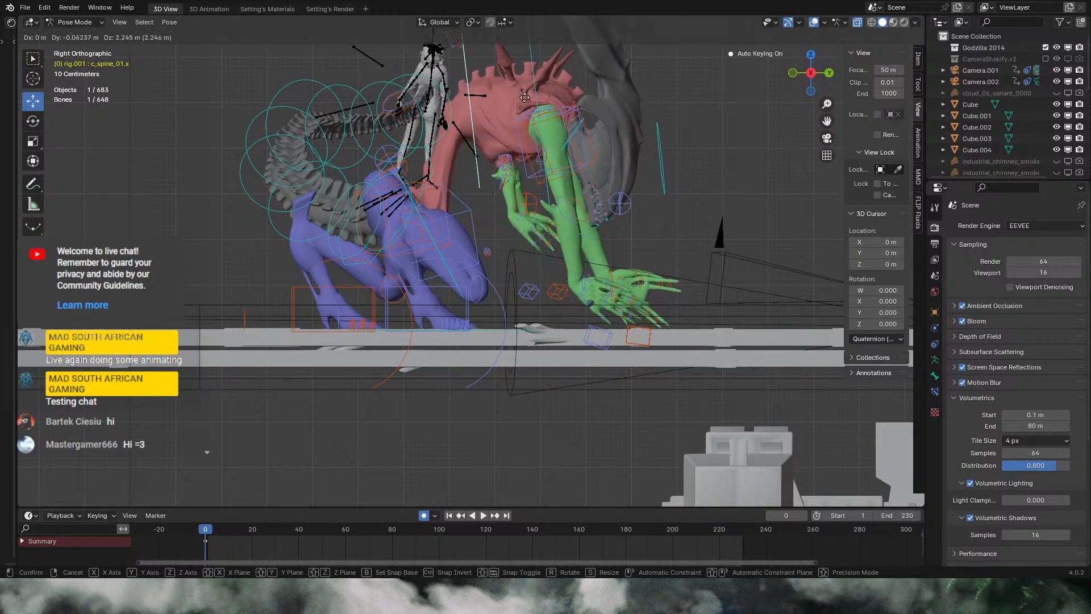
pyautogui.click(451, 236)
# Step: Try rotating the tail master control c_tail_master.x, first in the side view and then freely in perspective
pyautogui.scroll(3, 555, 207)
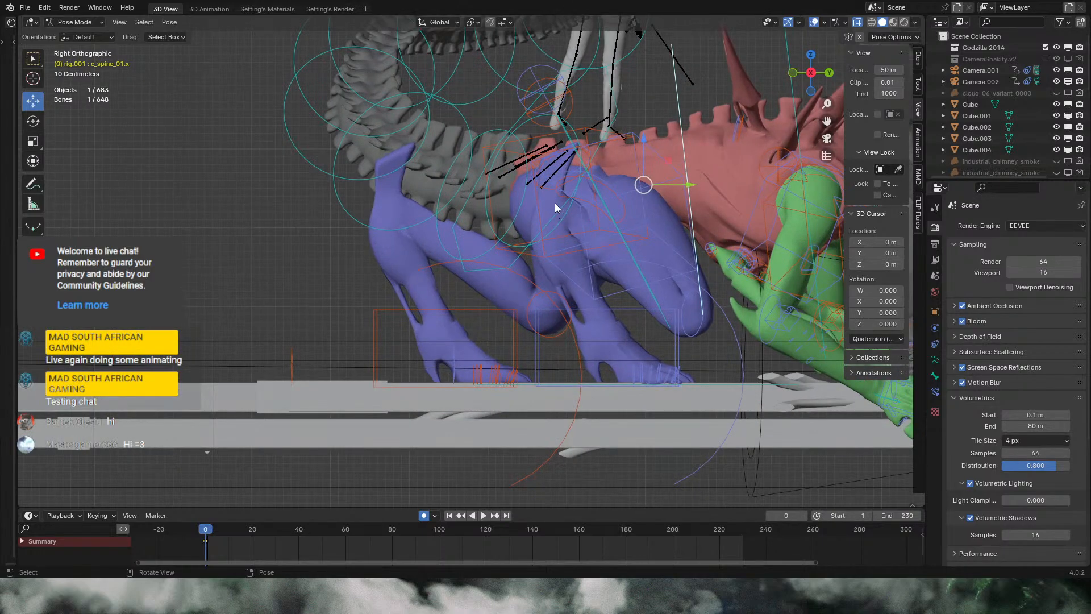
pyautogui.click(563, 214)
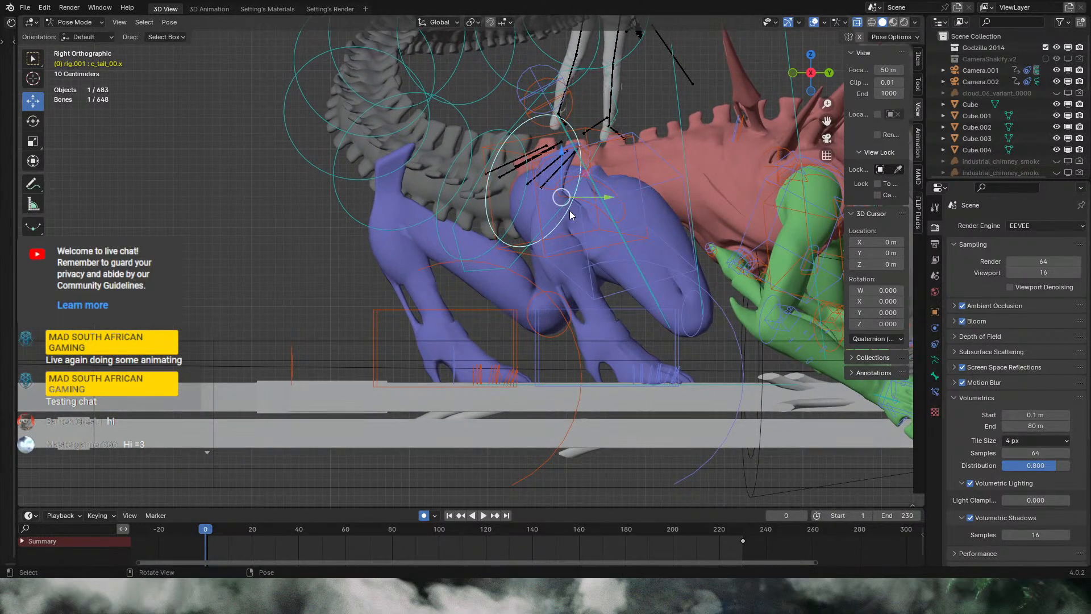
pyautogui.click(595, 151)
pyautogui.press('r')
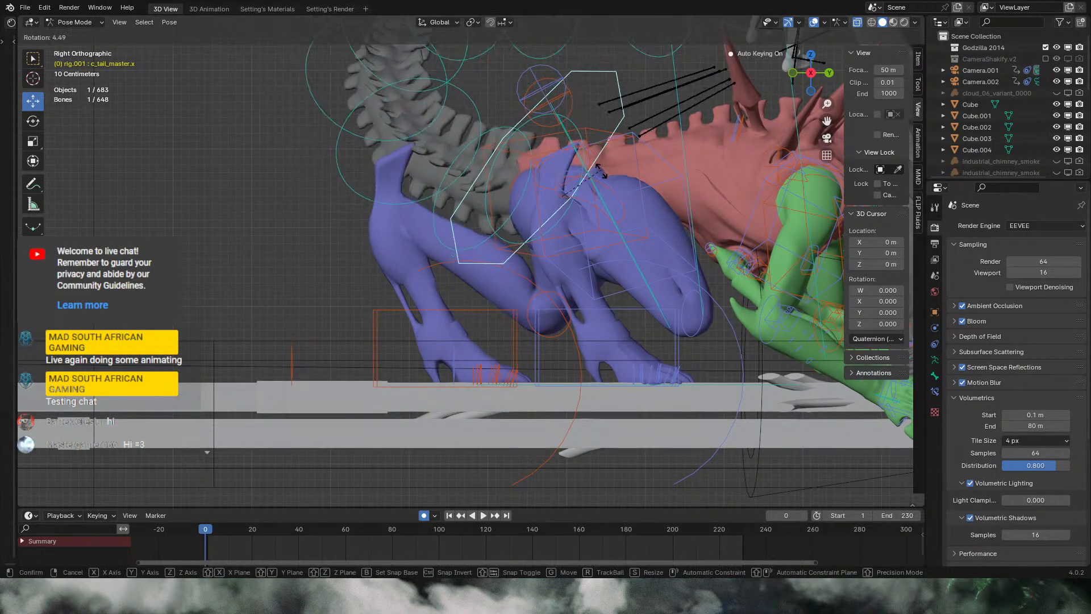
pyautogui.rightClick(602, 164)
pyautogui.moveTo(604, 165); pyautogui.dragTo(235, 250, button='middle')
pyautogui.press('r')
pyautogui.press('r')
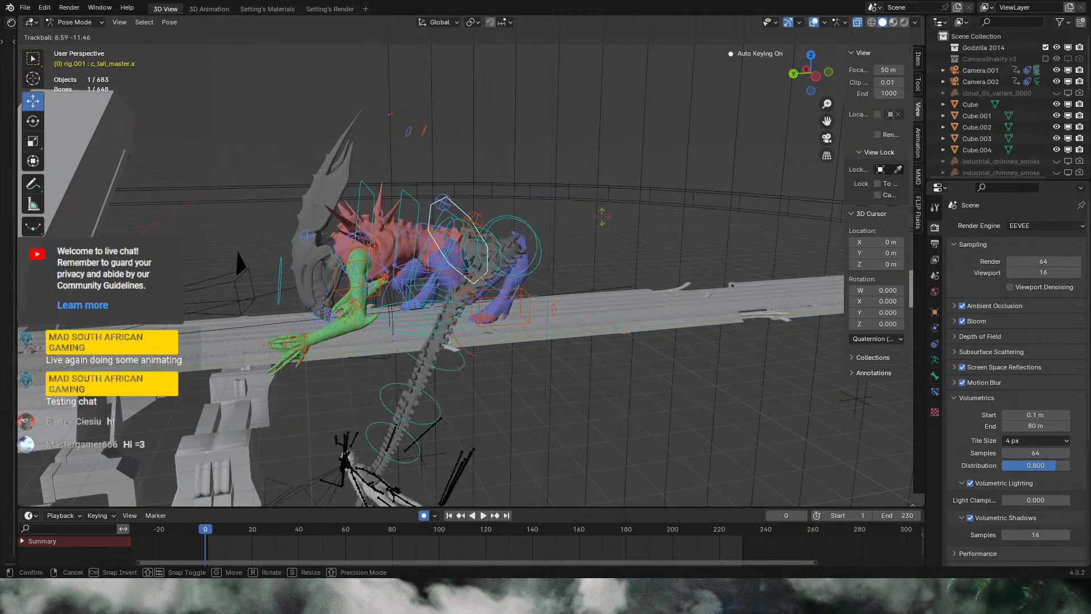
pyautogui.rightClick(235, 250)
# Step: Examine the alien's crouched legs and arms on the beam from the side and front
pyautogui.moveTo(235, 251); pyautogui.dragTo(809, 220, button='middle')
pyautogui.keyDown('shift'); pyautogui.moveTo(665, 246); pyautogui.dragTo(555, 256, button='middle'); pyautogui.keyUp('shift')
pyautogui.scroll(3, 525, 270)
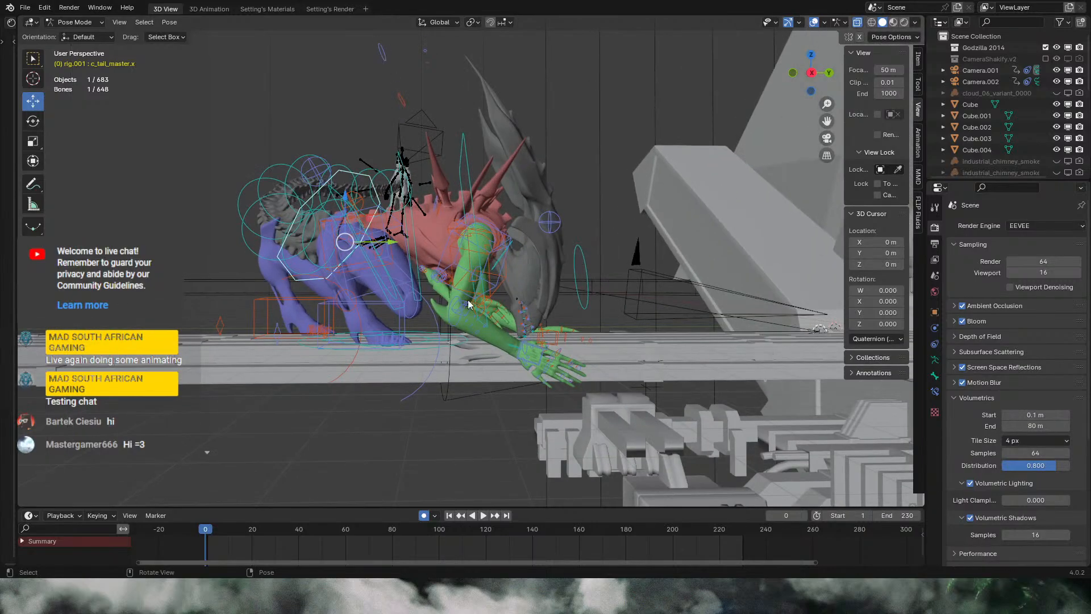
pyautogui.keyDown('shift'); pyautogui.moveTo(369, 293); pyautogui.dragTo(462, 285, button='middle'); pyautogui.keyUp('shift')
pyautogui.scroll(3, 449, 278)
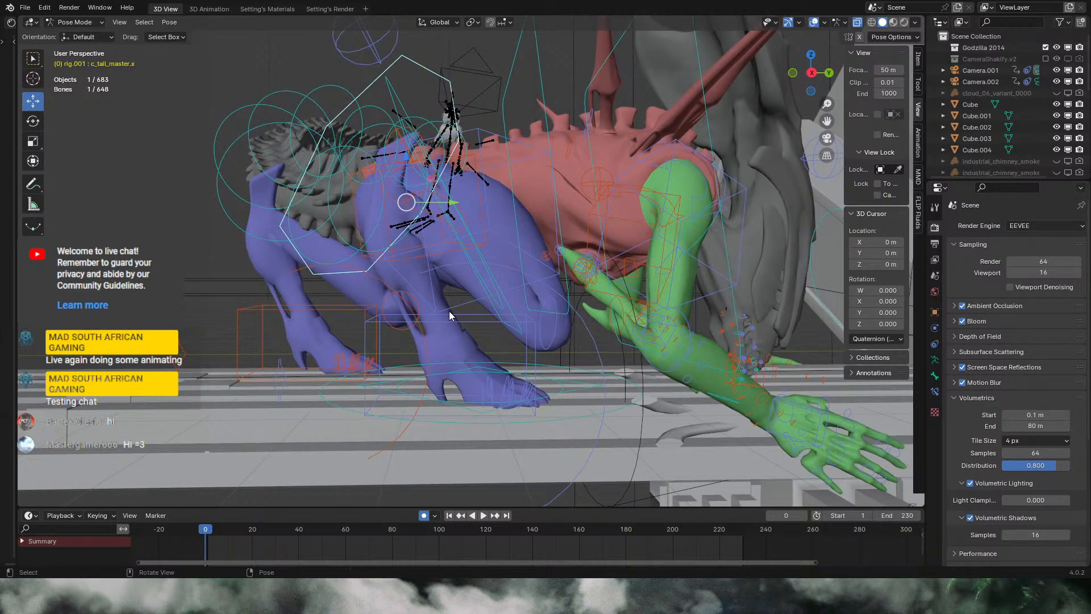
pyautogui.moveTo(417, 340); pyautogui.dragTo(610, 208, button='middle')
# Step: Try moving the right knee pole control c_leg_pole.r from several viewing angles
pyautogui.click(600, 185)
pyautogui.moveTo(679, 218); pyautogui.dragTo(646, 257, button='middle')
pyautogui.press('g')
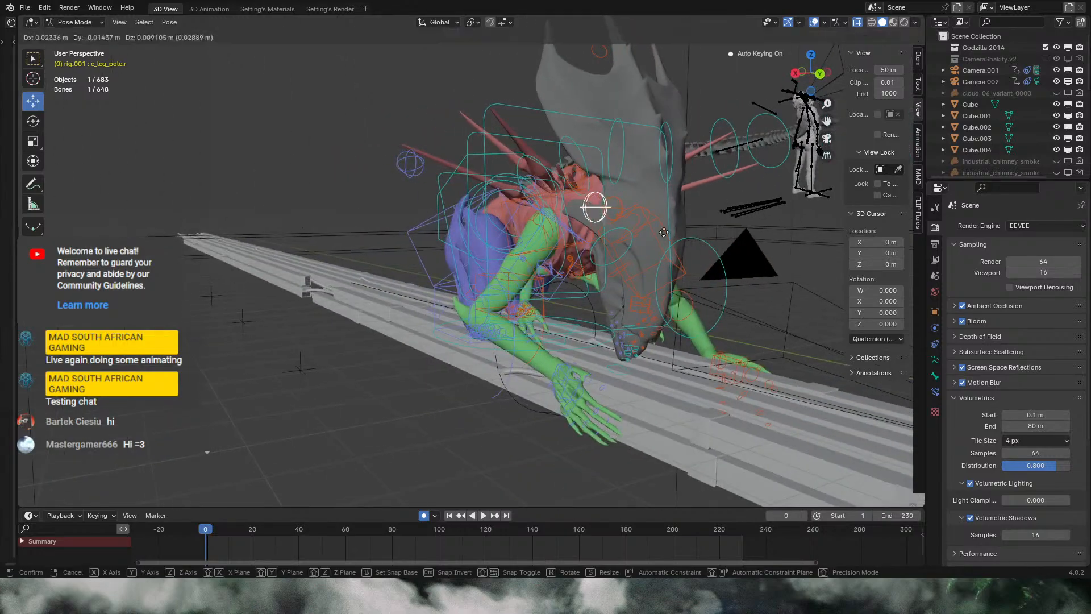
pyautogui.rightClick(712, 240)
pyautogui.rightClick(717, 239)
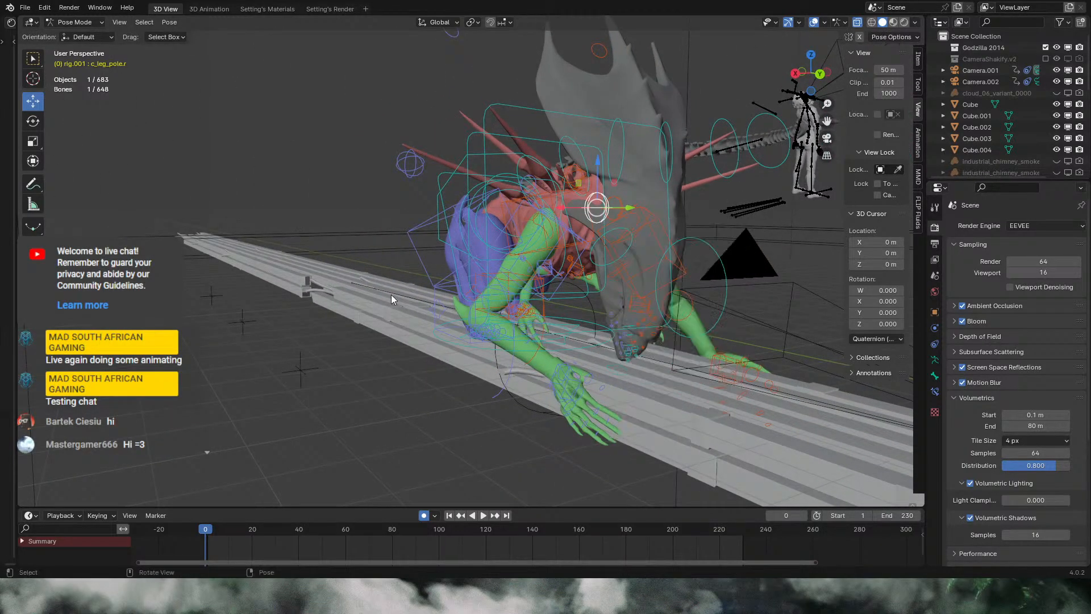
pyautogui.moveTo(391, 295); pyautogui.dragTo(484, 292, button='middle')
pyautogui.press('g')
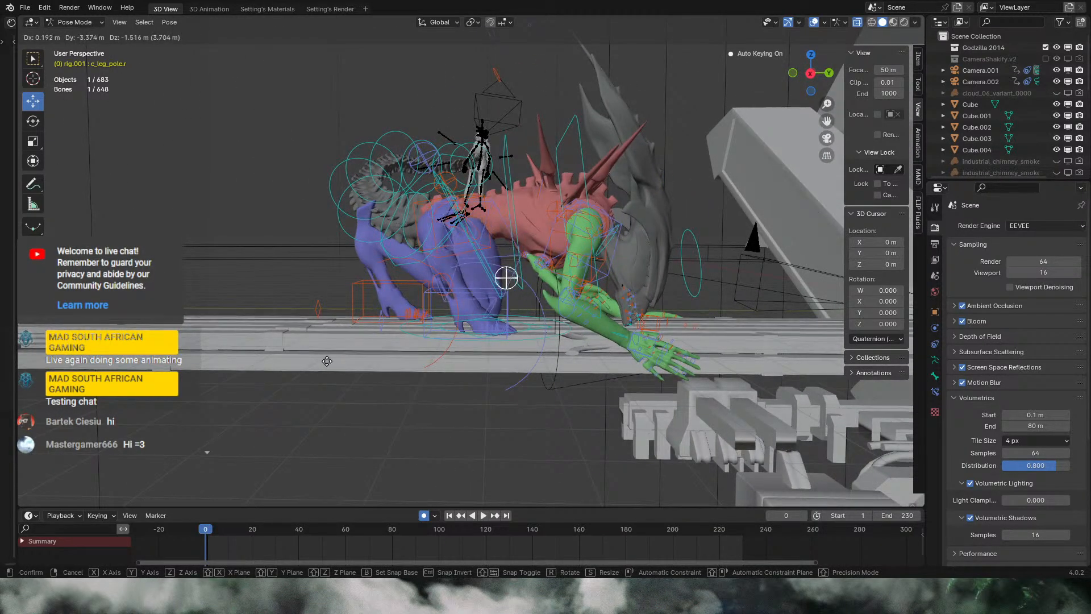
pyautogui.rightClick(356, 317)
pyautogui.moveTo(355, 316); pyautogui.dragTo(432, 330, button='middle')
pyautogui.press('g')
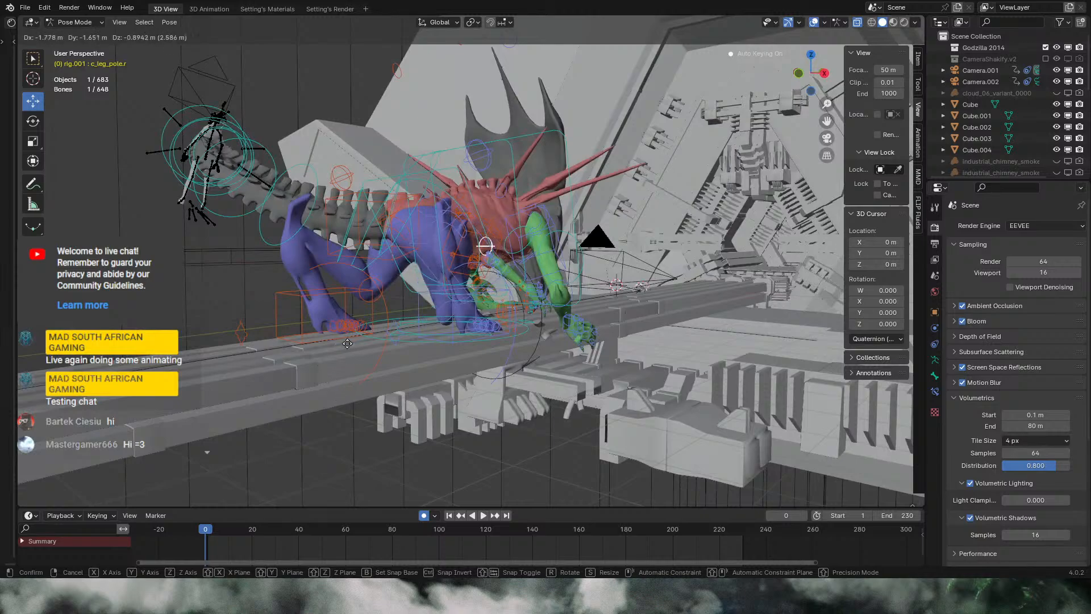
pyautogui.rightClick(415, 326)
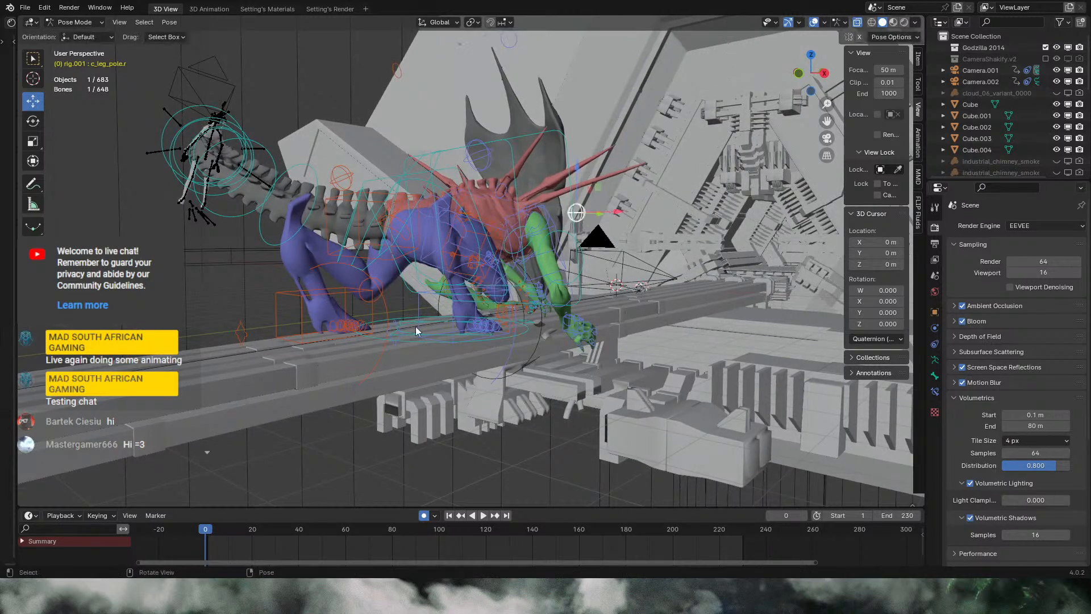
# Step: Select all of the alien rig's bones and keyframe the whole crouched pose at frame 0
pyautogui.moveTo(433, 334); pyautogui.dragTo(272, 325, button='middle')
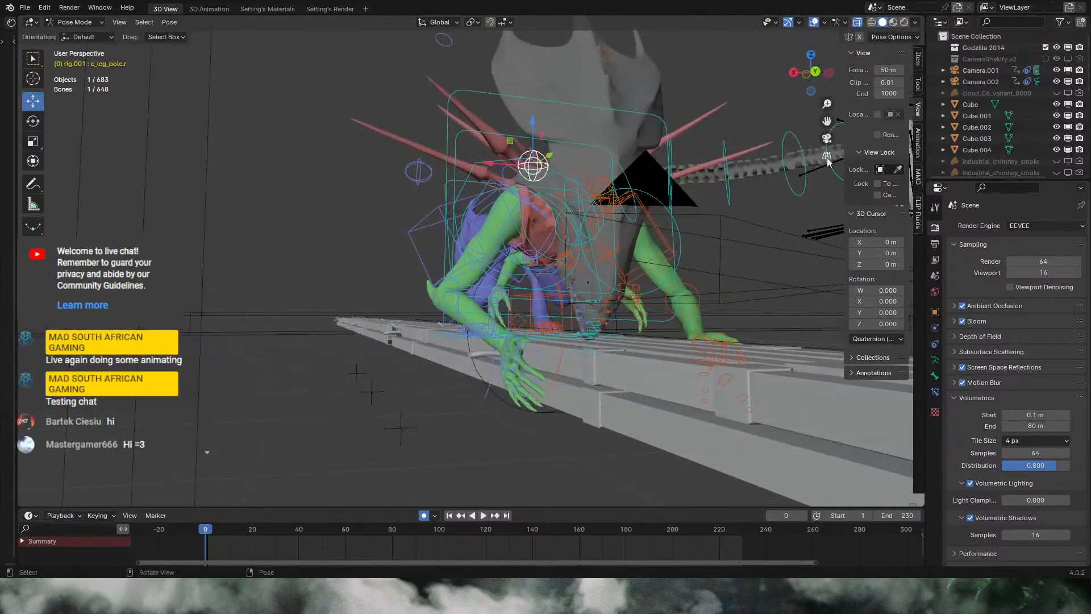
pyautogui.click(827, 139)
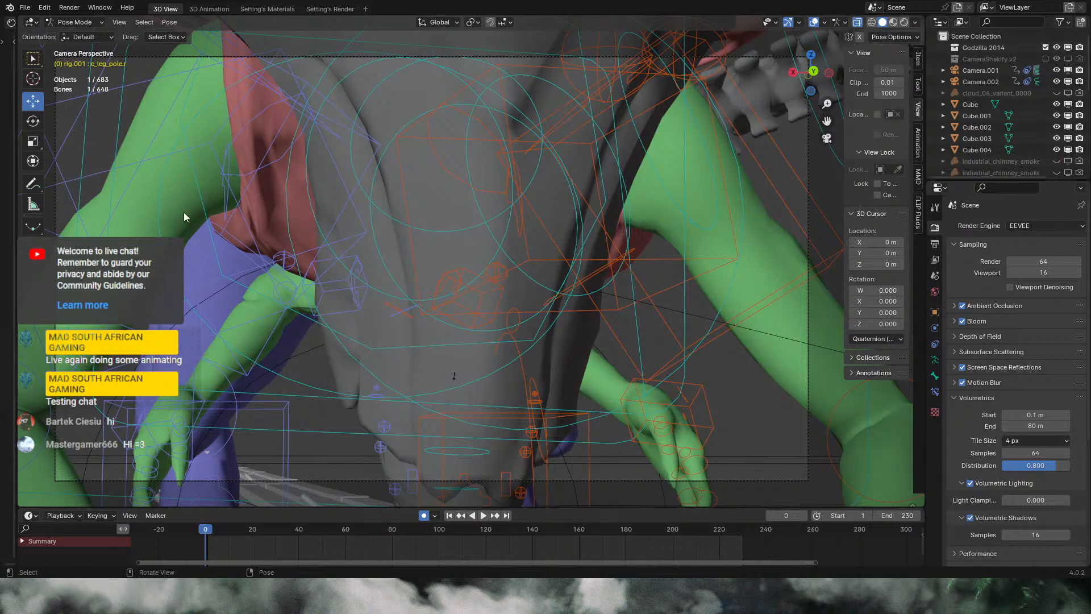
pyautogui.moveTo(423, 223); pyautogui.dragTo(511, 213, button='middle')
pyautogui.scroll(-6, 512, 233)
pyautogui.moveTo(294, 101); pyautogui.dragTo(602, 380)
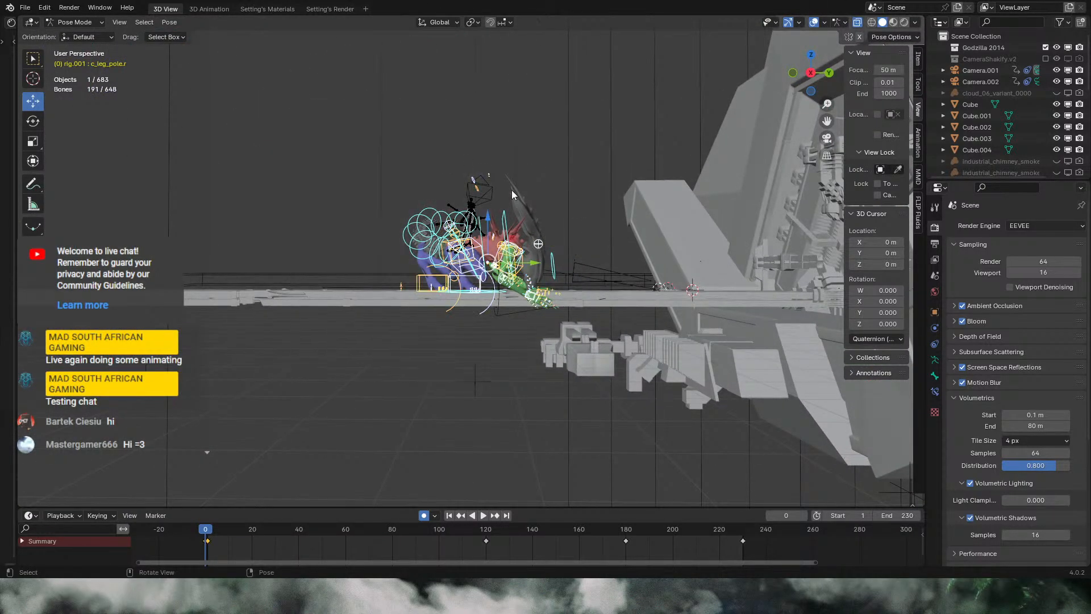
pyautogui.scroll(4, 222, 536)
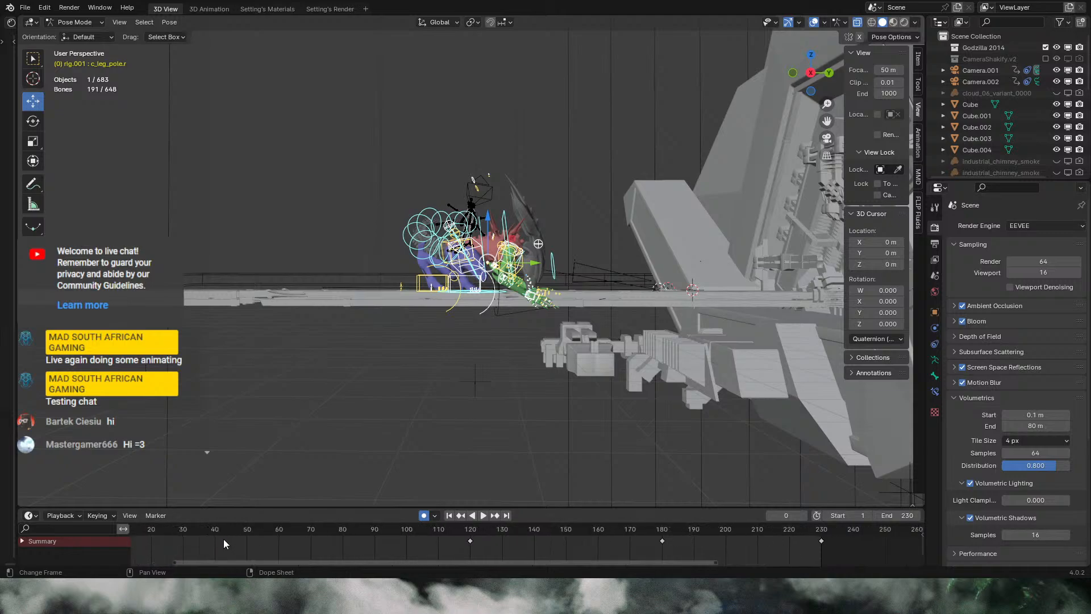
pyautogui.moveTo(192, 544); pyautogui.dragTo(428, 554, button='middle')
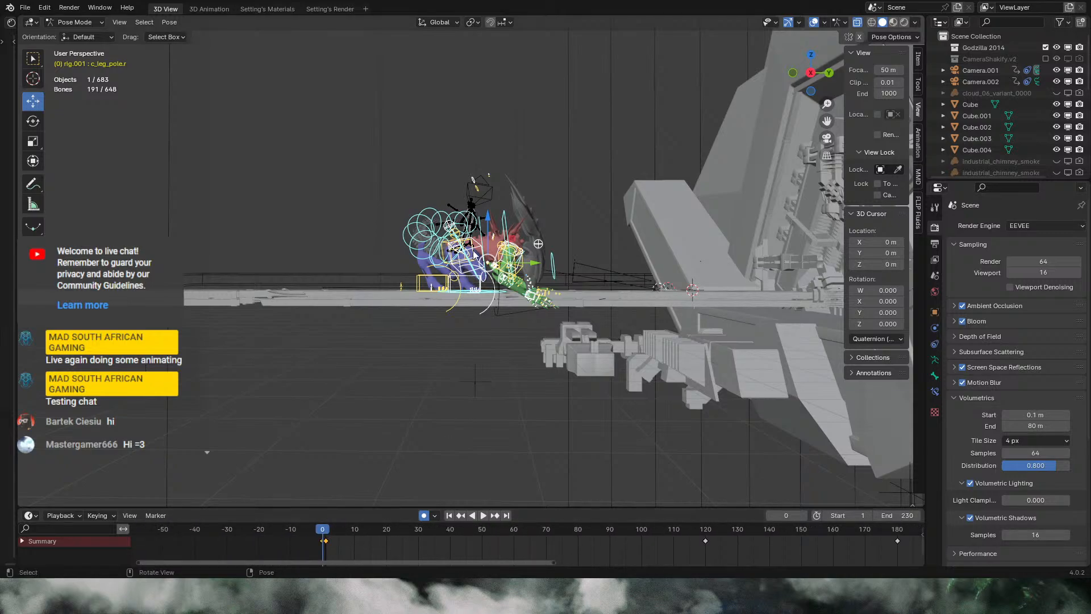
pyautogui.press('i')
pyautogui.click(409, 300)
# Step: Delete the rig's old keyframes after frame 0, including those at 120, 180 and 230, and shift the pose keyframe to frame 1
pyautogui.moveTo(715, 553); pyautogui.dragTo(537, 547)
pyautogui.scroll(-4, 540, 545)
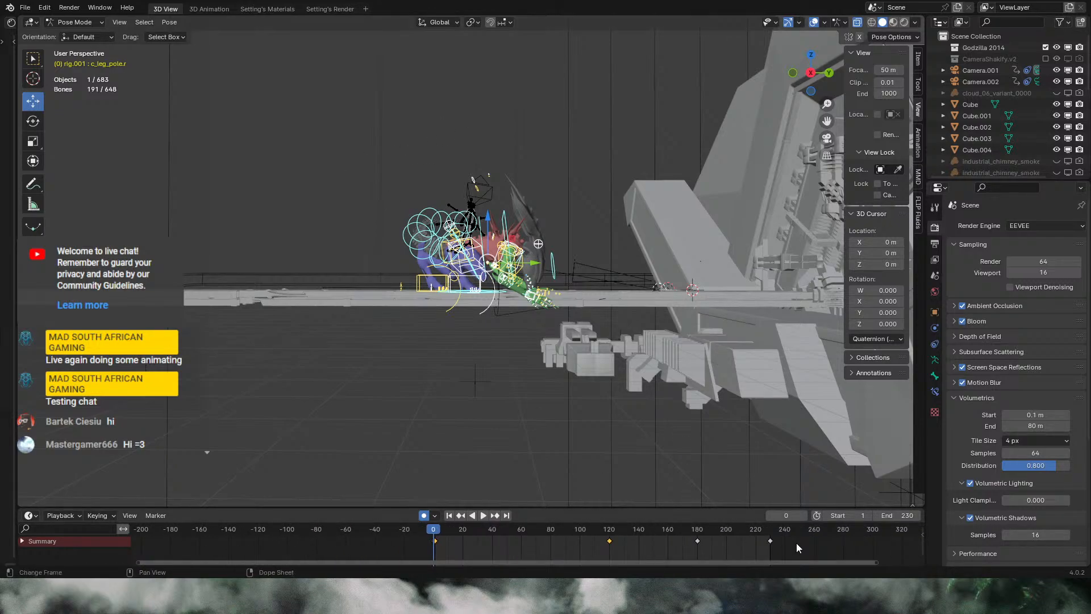
pyautogui.moveTo(799, 549); pyautogui.dragTo(561, 537)
pyautogui.scroll(5, 457, 539)
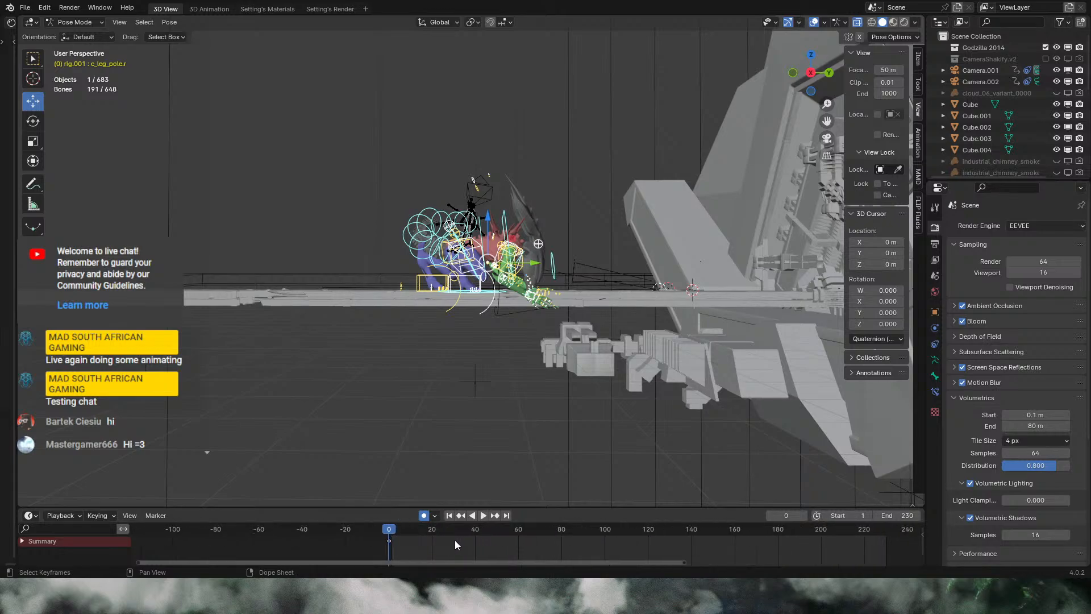
pyautogui.moveTo(226, 549); pyautogui.dragTo(417, 553, button='middle')
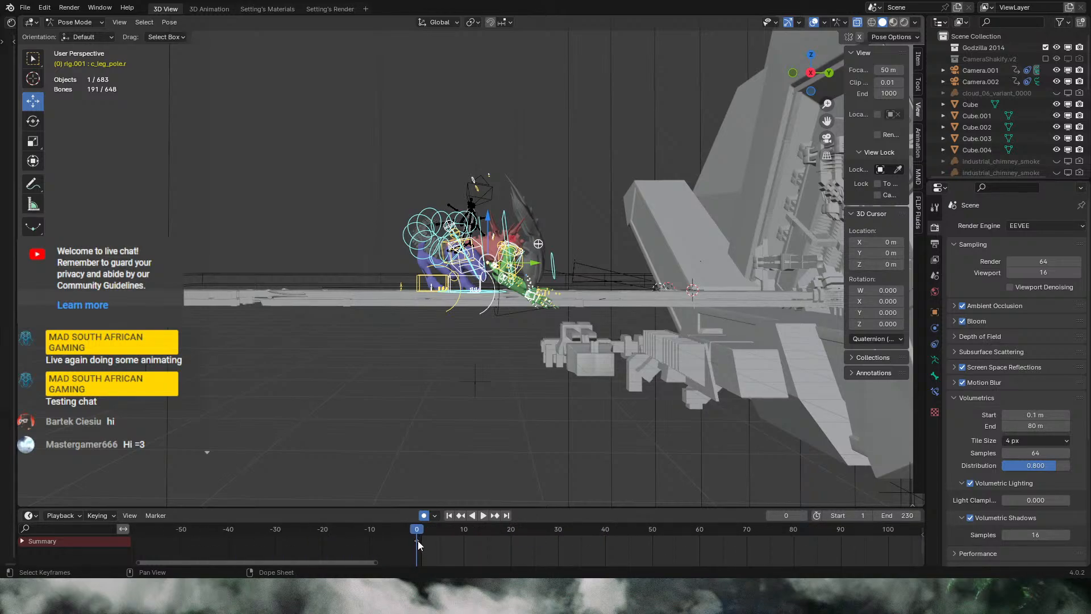
pyautogui.press('i')
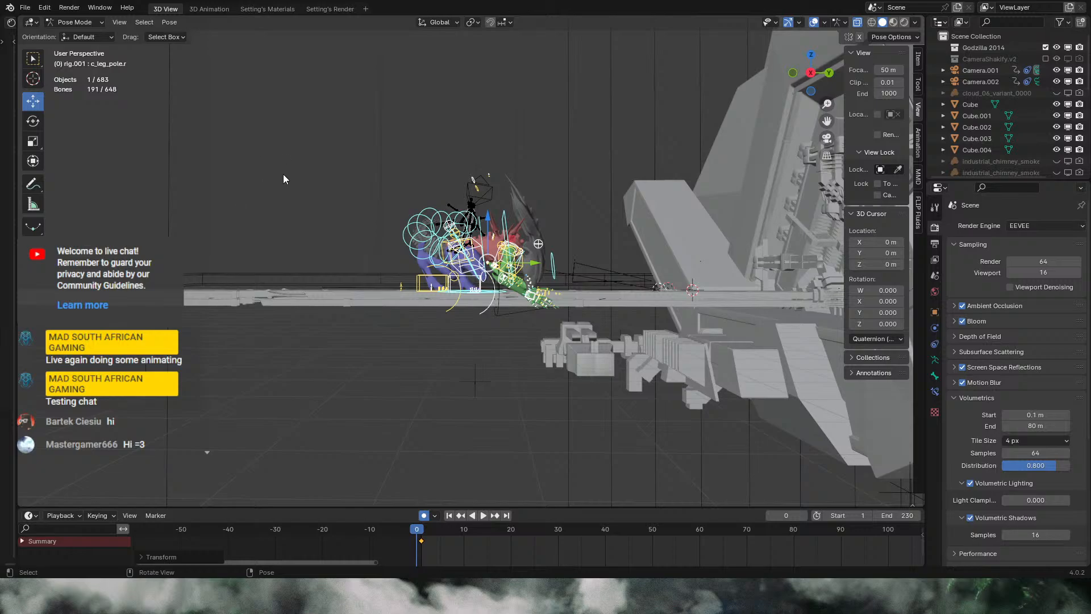
# Step: View the pose through the camera with overlays hidden and rendered shading enabled
pyautogui.moveTo(643, 339); pyautogui.dragTo(596, 349, button='middle')
pyautogui.scroll(4, 551, 333)
pyautogui.click(827, 138)
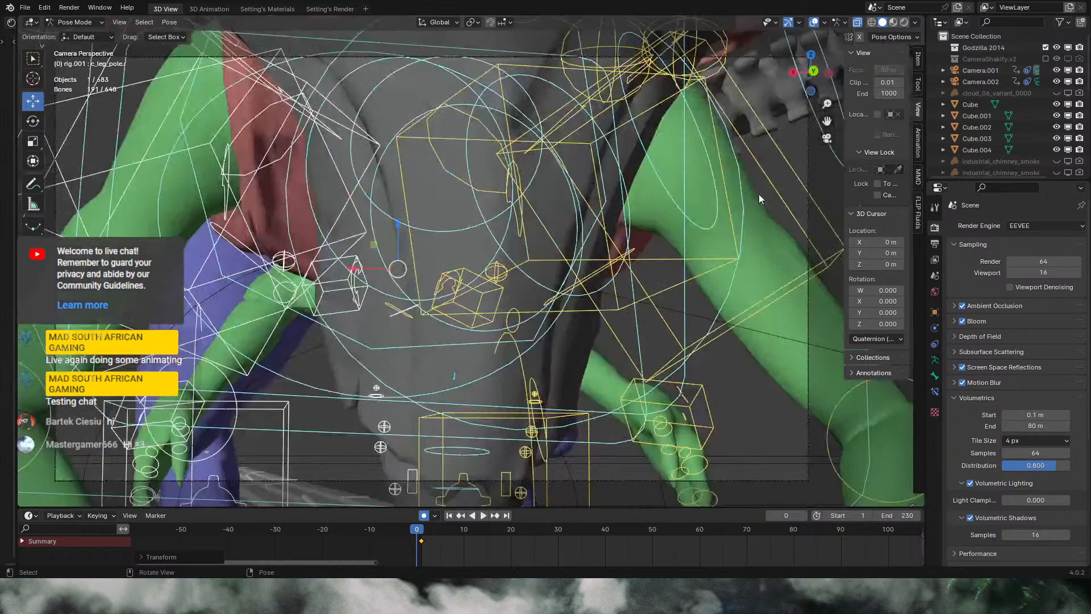
pyautogui.click(814, 21)
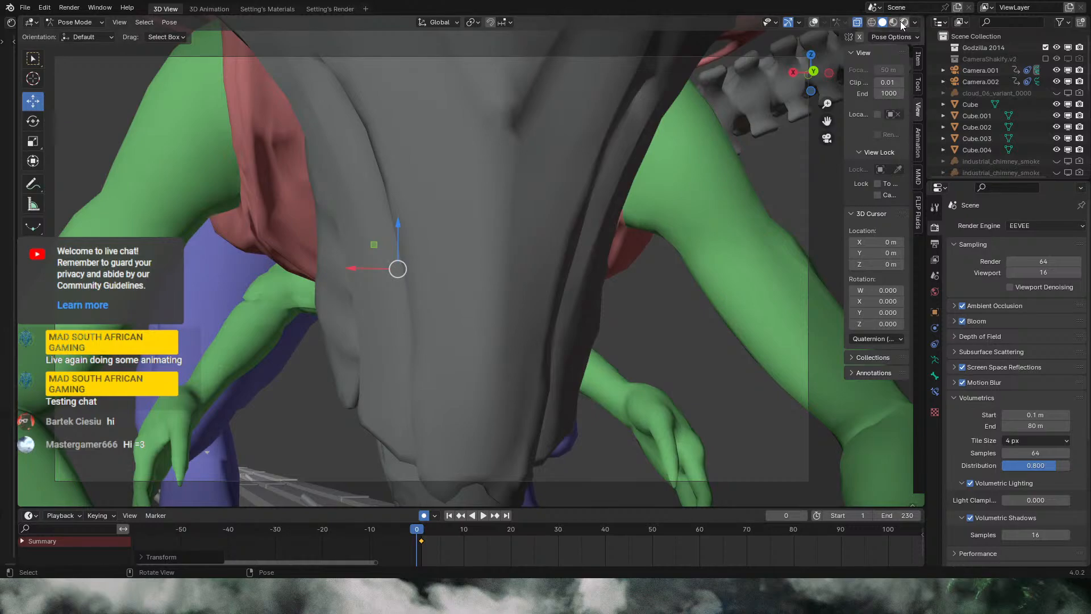
pyautogui.click(903, 21)
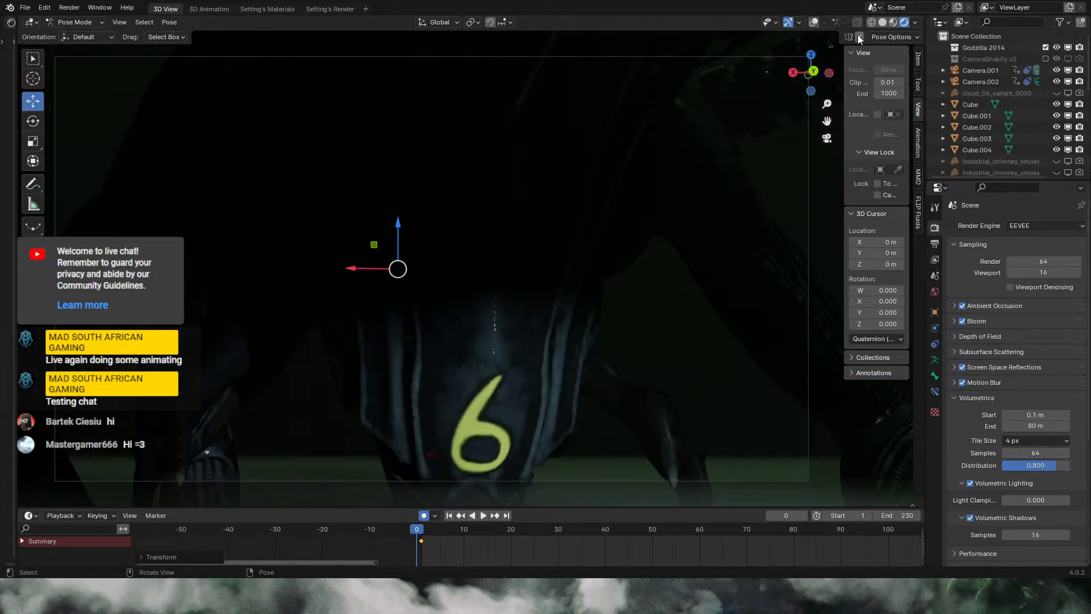
# Step: Unhide the first industrial_chimney_smoke volume in the viewport
pyautogui.scroll(-4, 1053, 110)
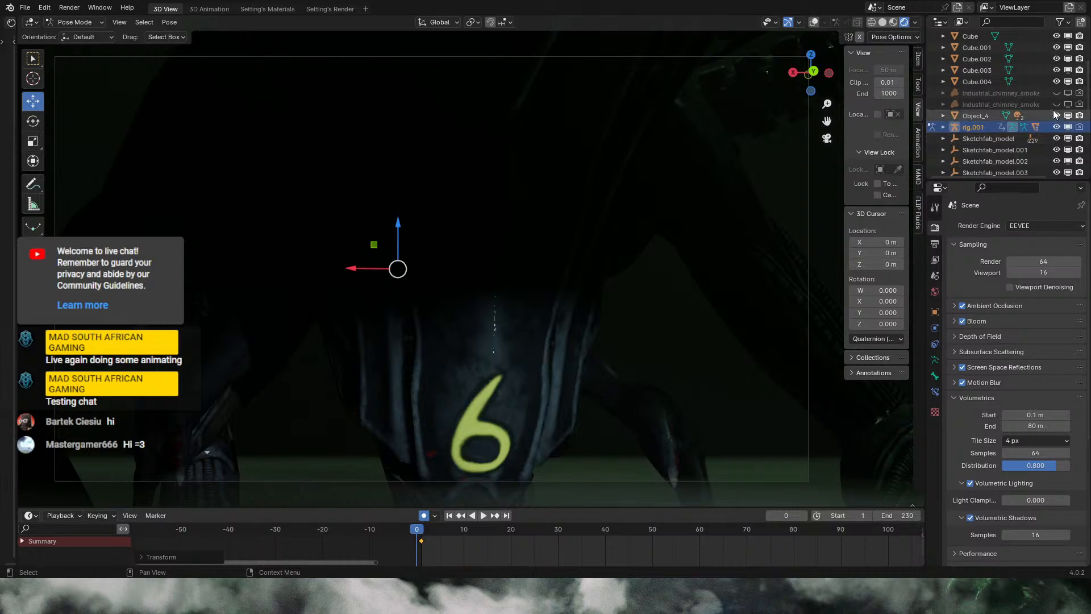
pyautogui.click(1057, 92)
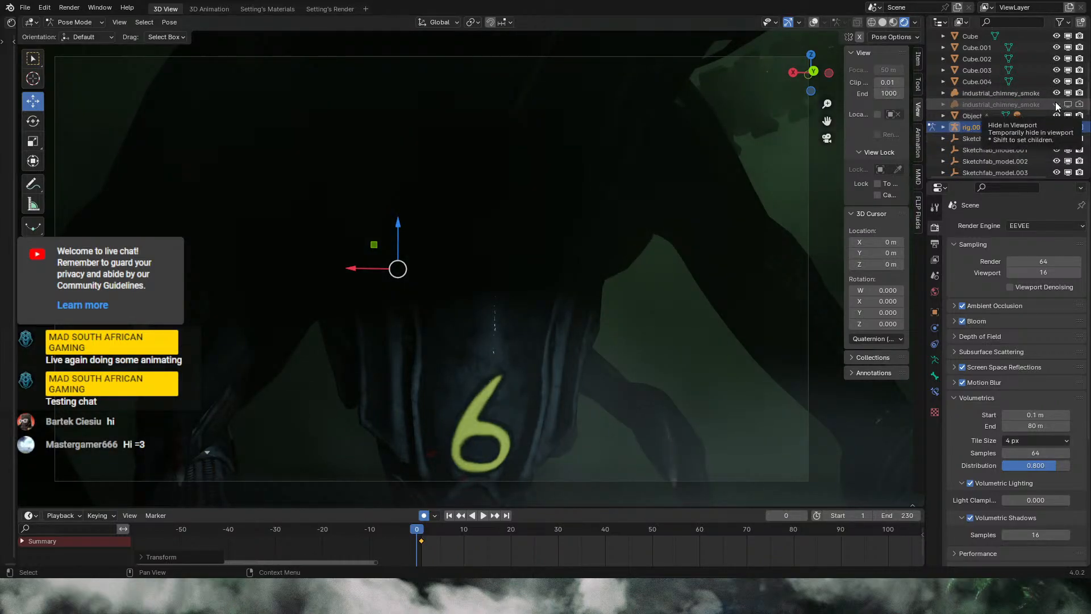
pyautogui.scroll(4, 1036, 106)
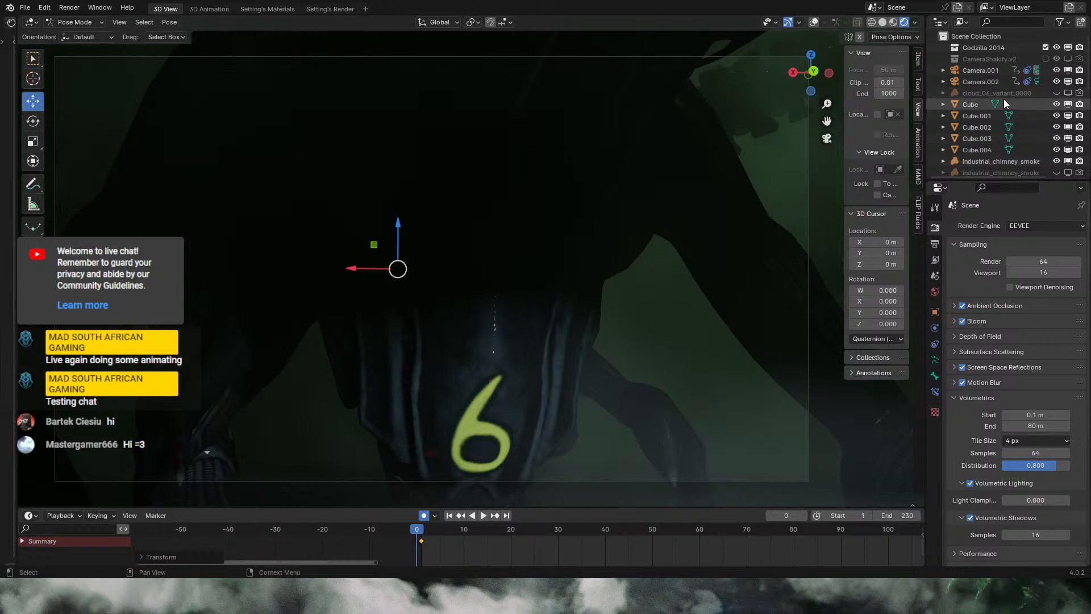
pyautogui.scroll(-3, 1004, 103)
# Step: Try a volumetrics start distance of 0.001 m in the camera view, and undo it
pyautogui.moveTo(645, 150); pyautogui.dragTo(812, 111, button='middle')
pyautogui.press('KP_0')
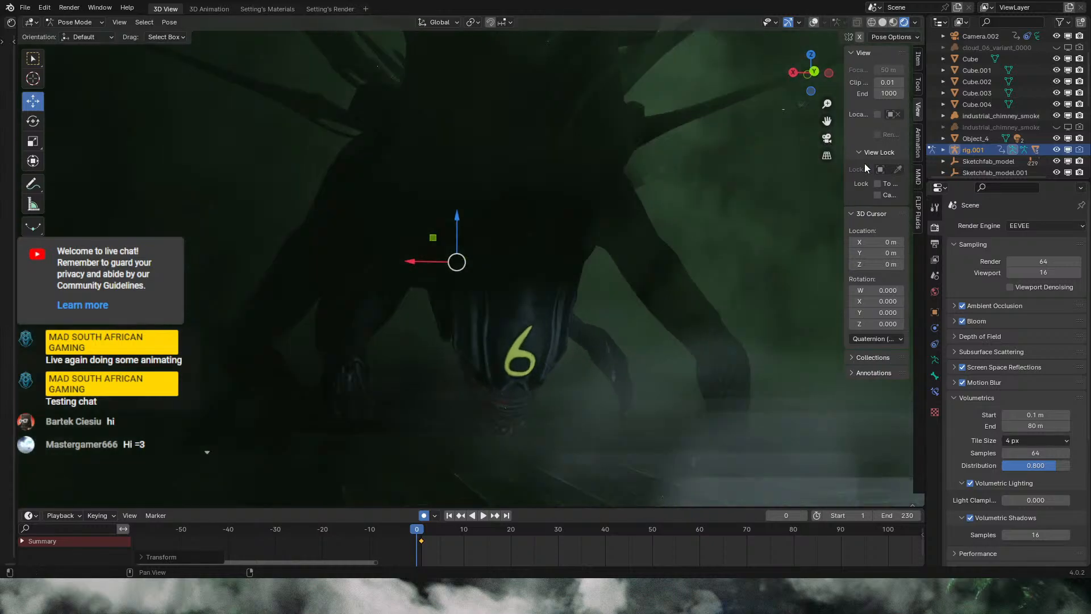
pyautogui.moveTo(1051, 414); pyautogui.dragTo(1035, 415)
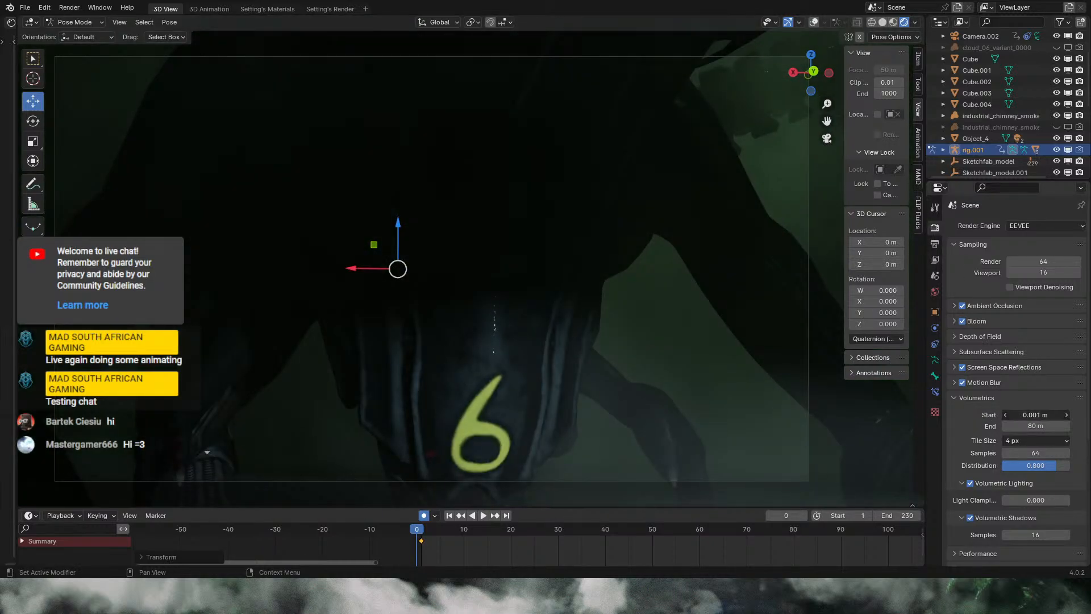
pyautogui.hotkey('ctrl', 'z')
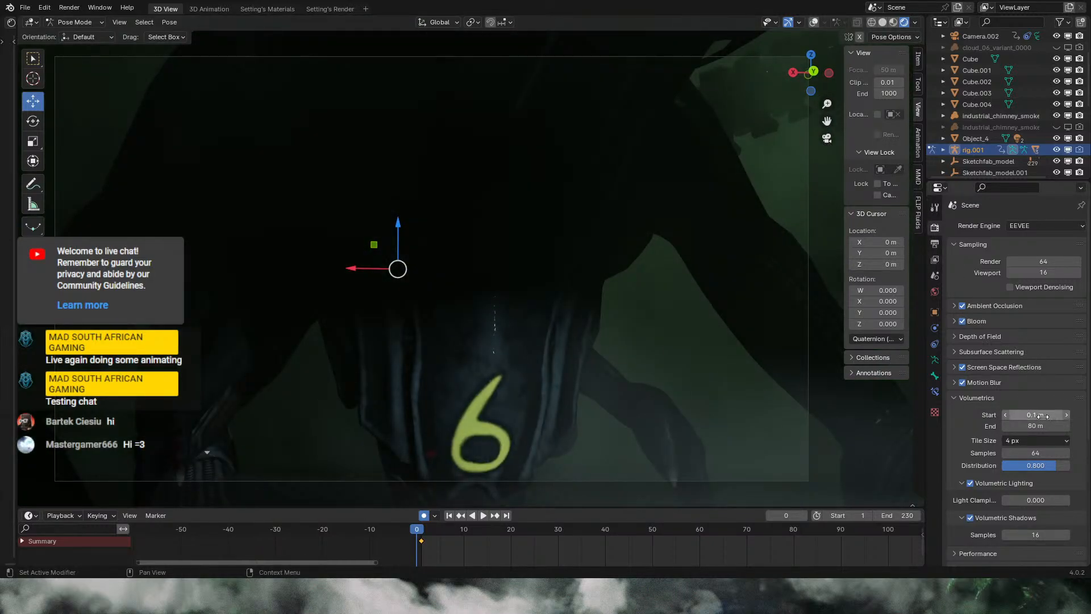
# Step: Set the Principled Volume density of industrial_chimney_smoke_0000's material to 4.600, leaving the viewport overlays hidden
pyautogui.click(814, 22)
pyautogui.click(1009, 116)
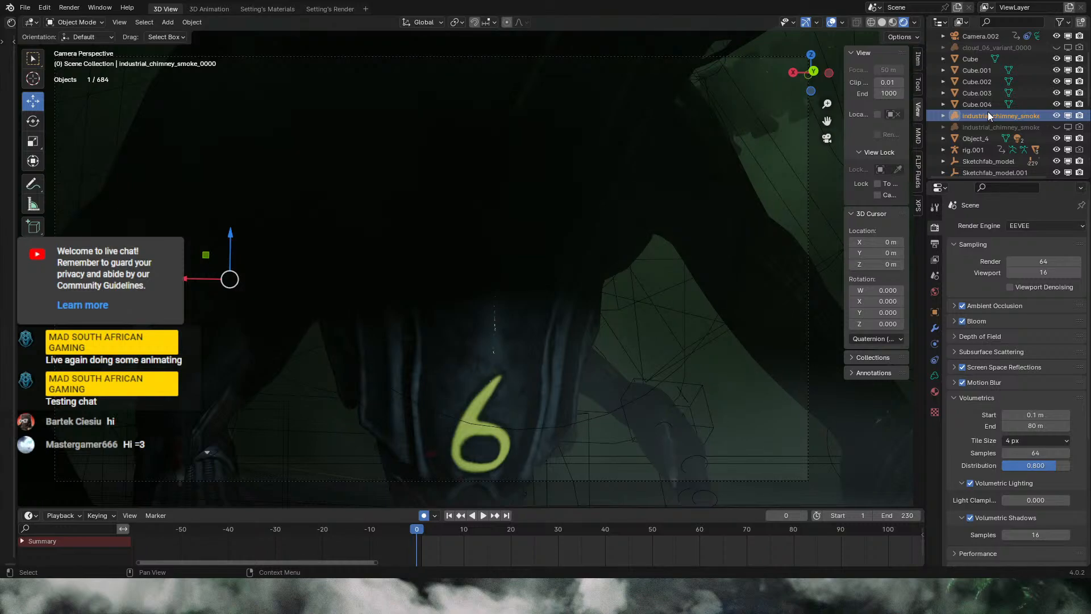
pyautogui.click(934, 375)
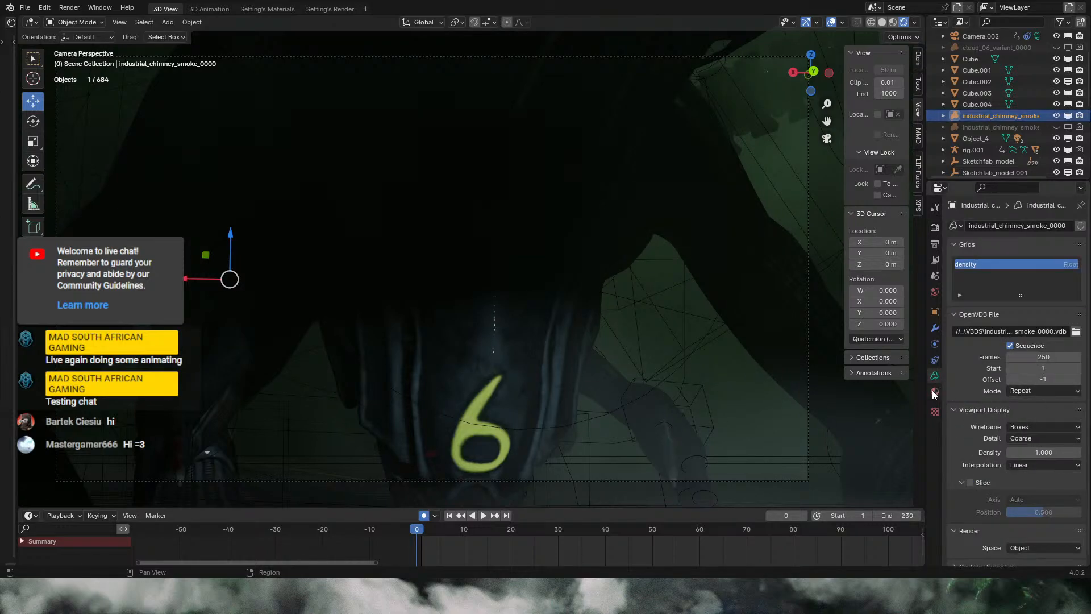
pyautogui.click(935, 391)
pyautogui.moveTo(1031, 453); pyautogui.dragTo(1077, 454)
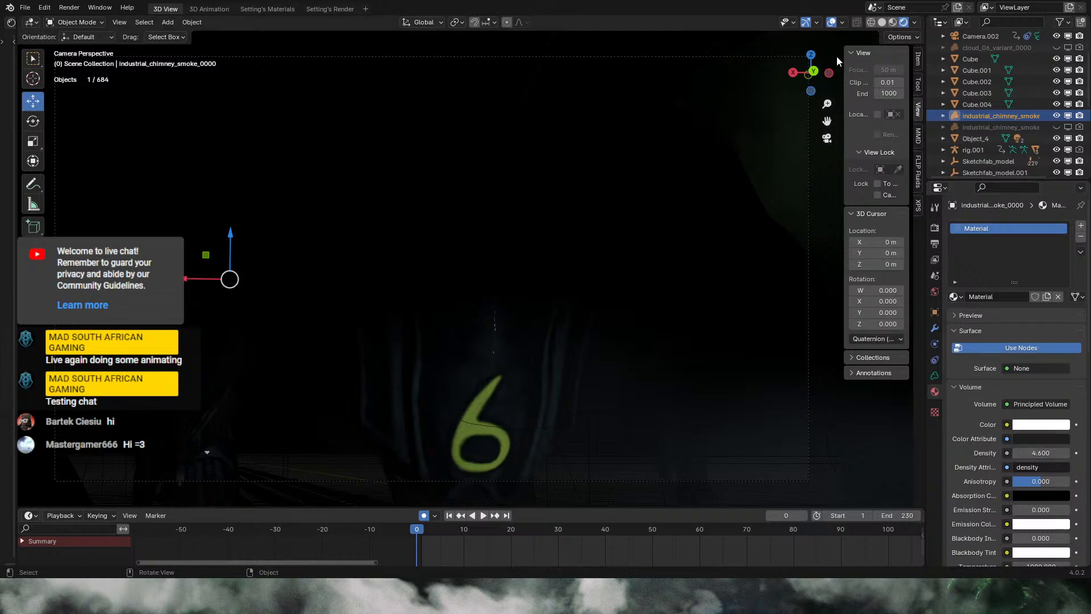
pyautogui.click(832, 23)
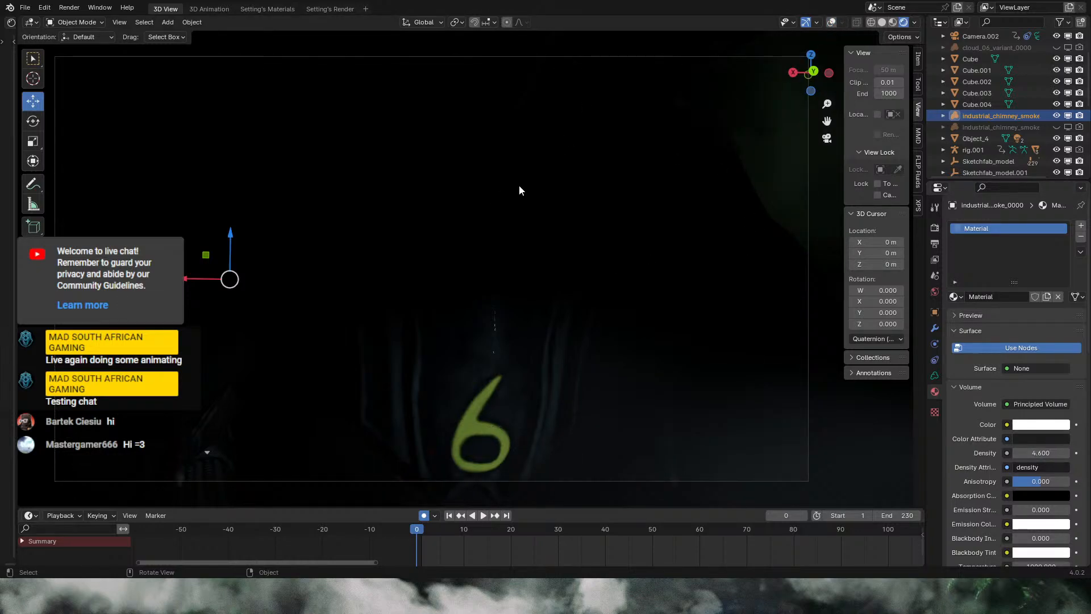
# Step: Disable Volumetric Shadows in the EEVEE render settings
pyautogui.click(934, 227)
pyautogui.click(970, 517)
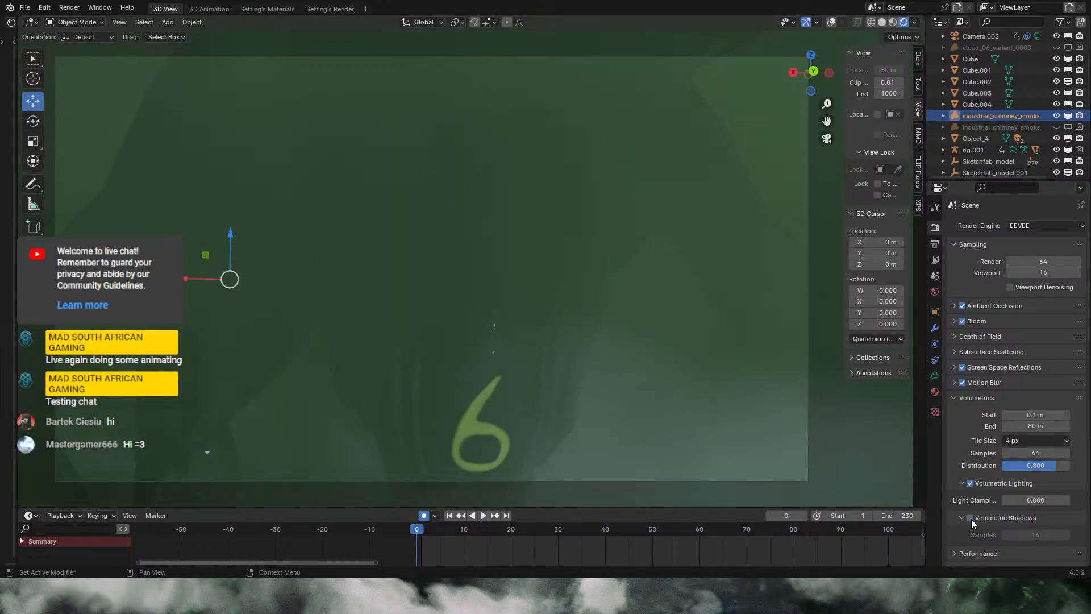
# Step: Undo the disabling of Volumetric Shadows in the render settings
pyautogui.click(970, 518)
pyautogui.hotkey('ctrl', 'z')
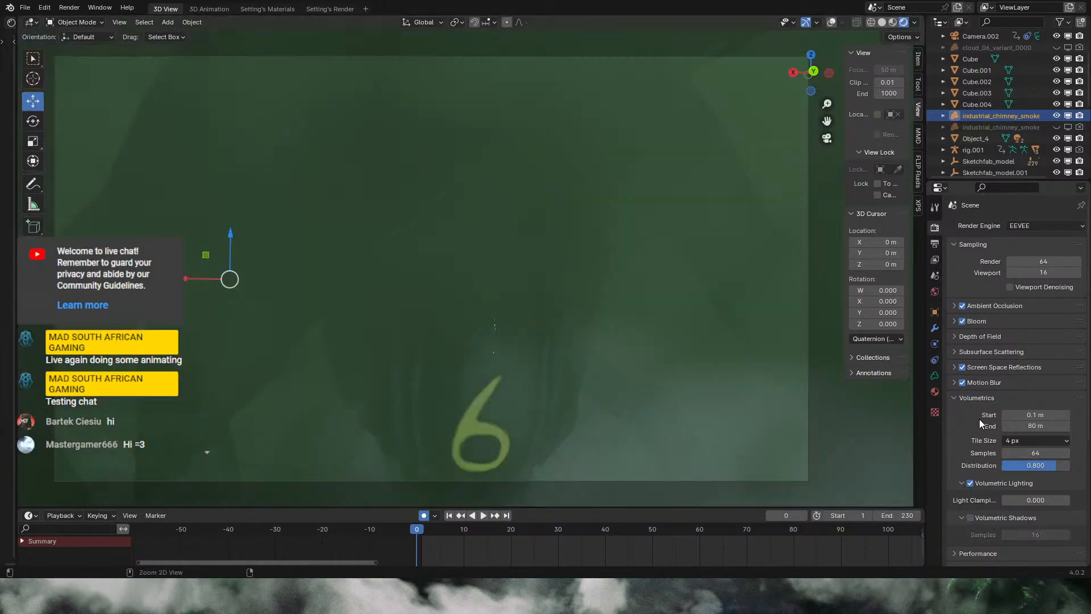
pyautogui.hotkey('ctrl', 'z')
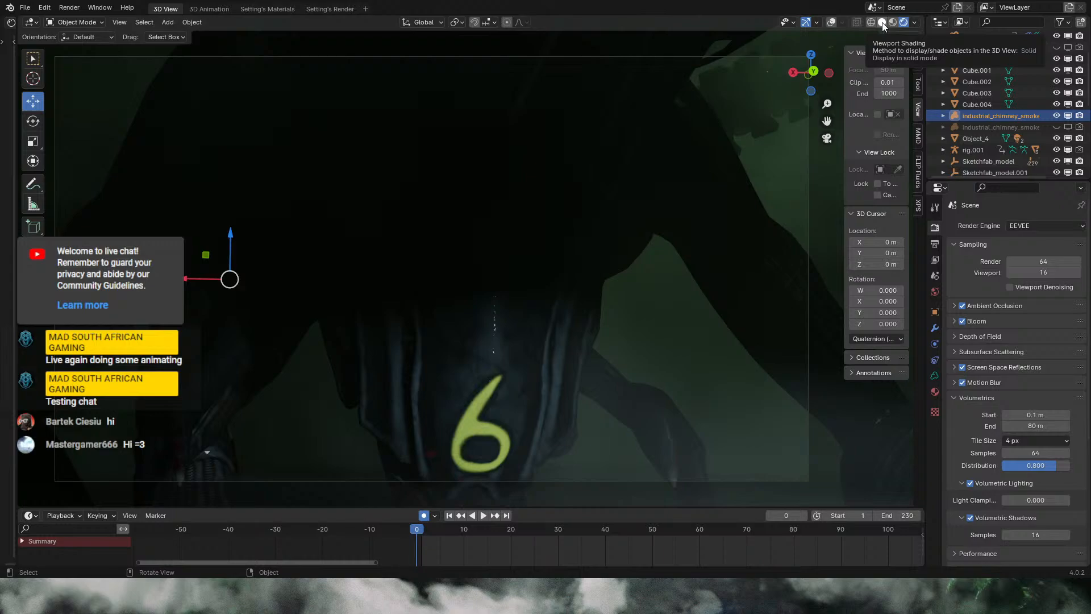
# Step: Inspect the rendered smoke around the alien from outside the camera and in the camera view, with and without viewport overlays
pyautogui.click(831, 21)
pyautogui.moveTo(655, 135); pyautogui.dragTo(480, 305, button='middle')
pyautogui.scroll(3, 485, 304)
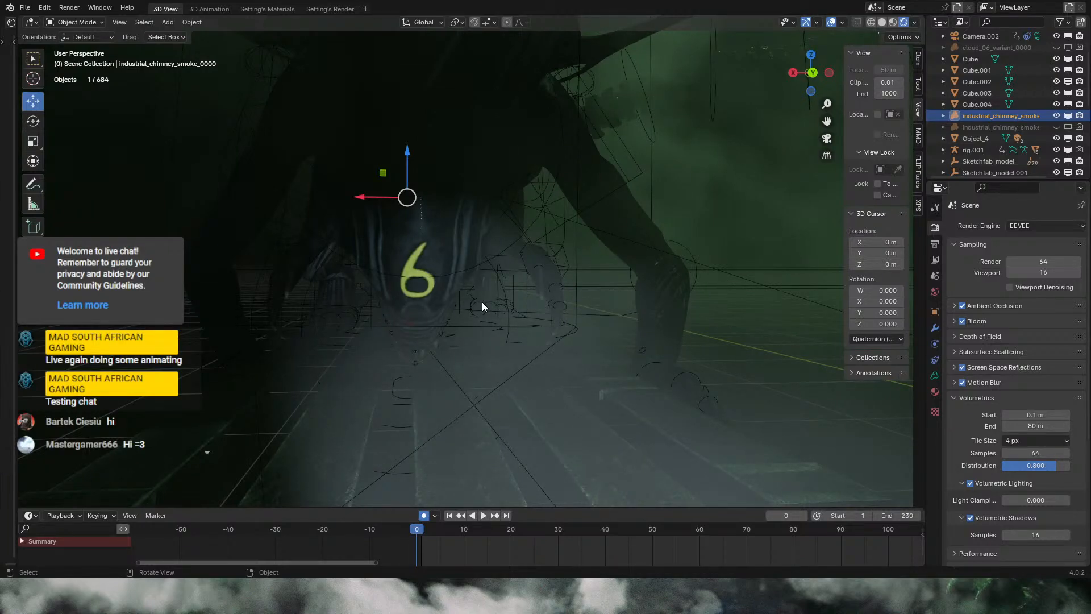
pyautogui.moveTo(507, 281); pyautogui.dragTo(568, 265, button='middle')
pyautogui.press('KP_0')
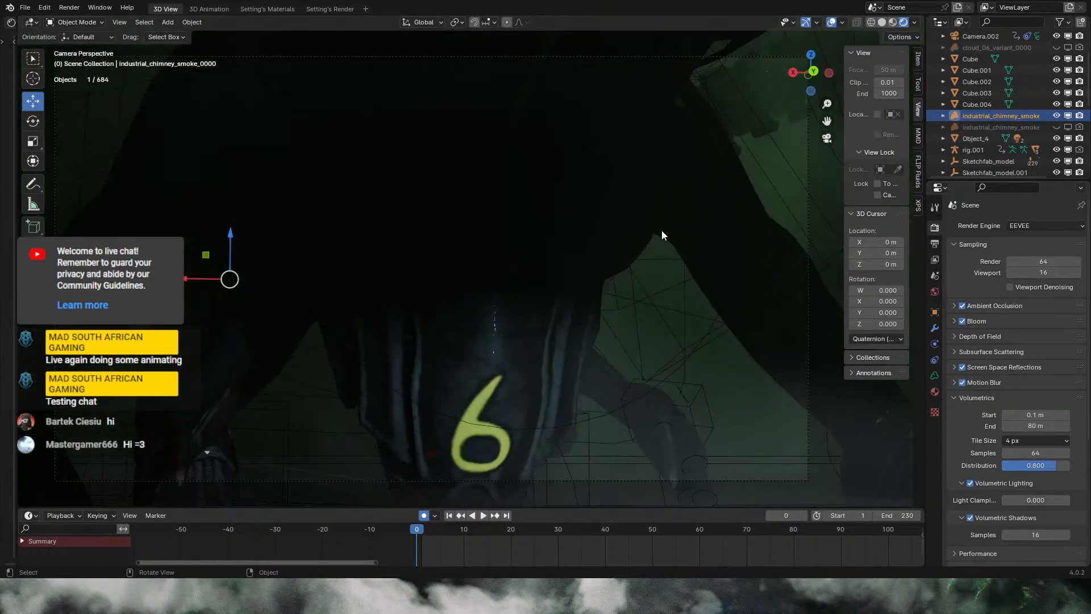
pyautogui.click(830, 22)
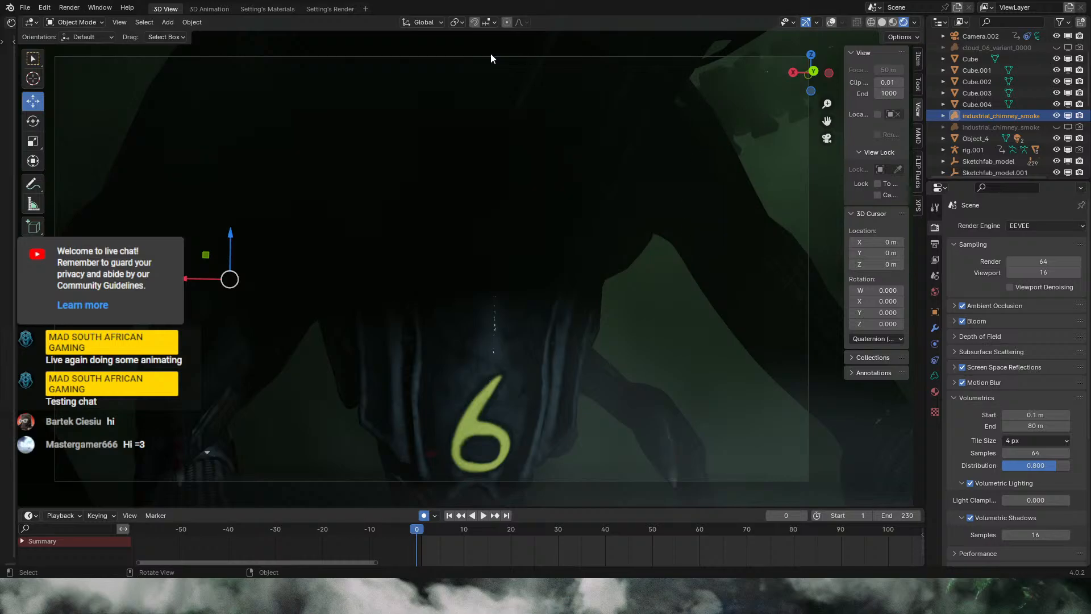
pyautogui.click(832, 22)
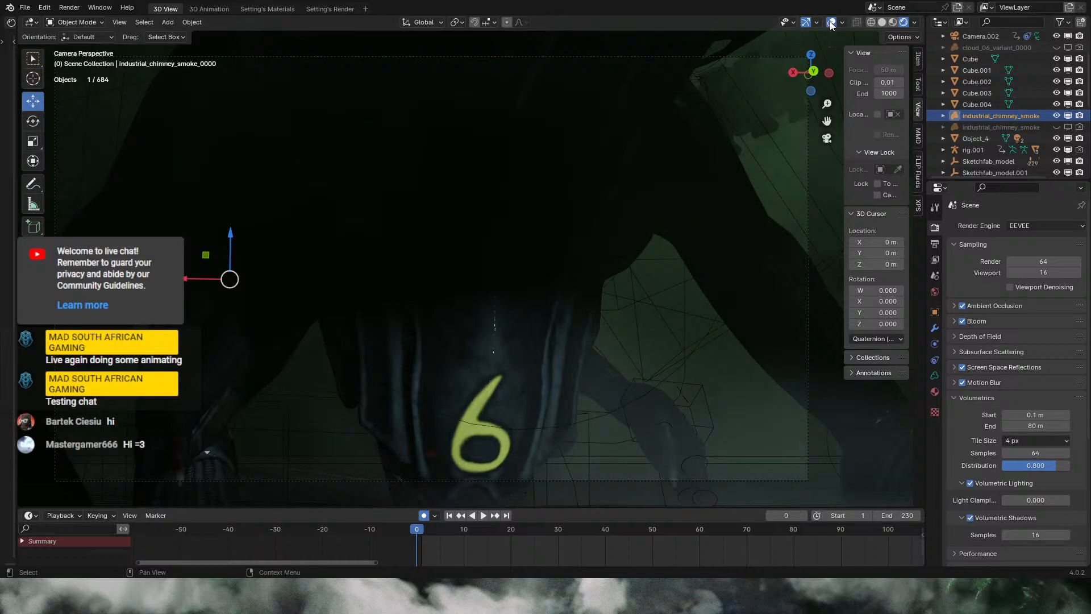
# Step: Hide the first industrial_chimney_smoke volume and show the crouched alien in solid shading from the right side
pyautogui.click(882, 22)
pyautogui.click(1057, 115)
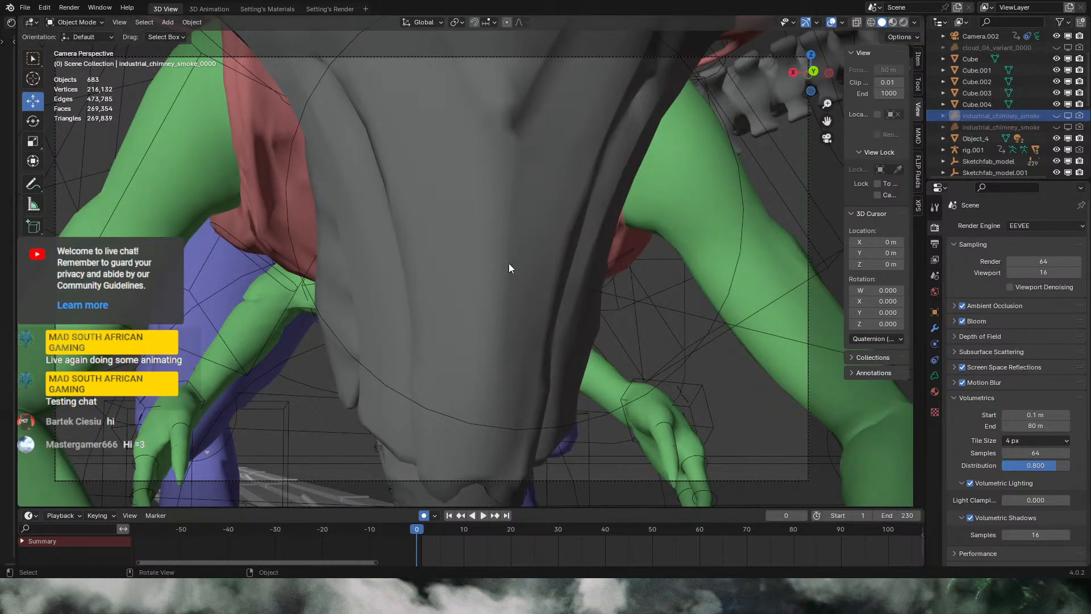
pyautogui.moveTo(509, 264); pyautogui.dragTo(637, 330, button='middle')
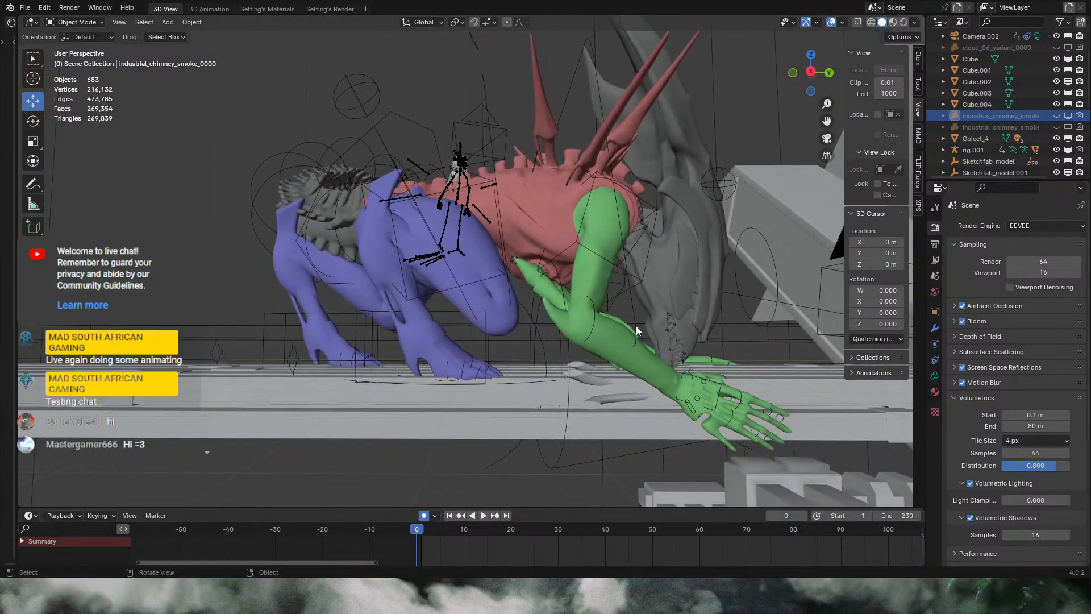
pyautogui.press('KP_3')
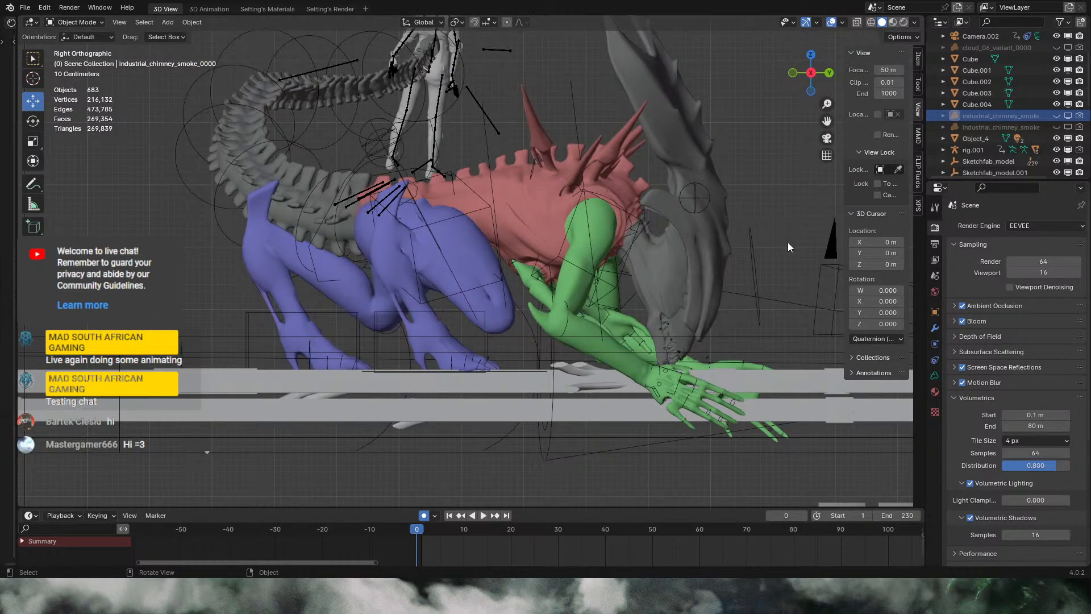
pyautogui.moveTo(788, 242); pyautogui.dragTo(602, 290, button='middle')
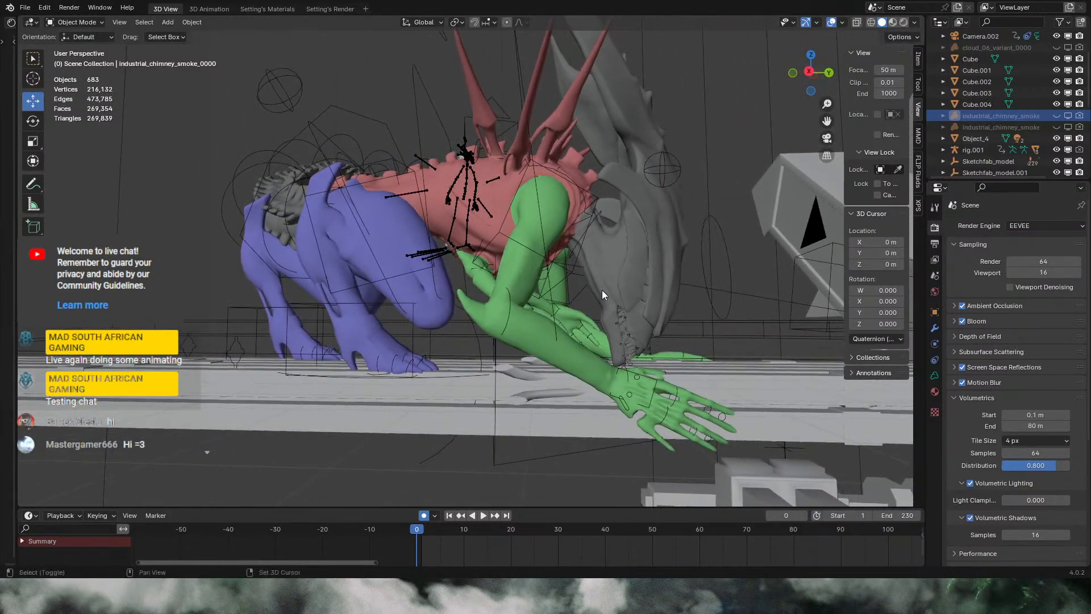
pyautogui.scroll(-3, 591, 297)
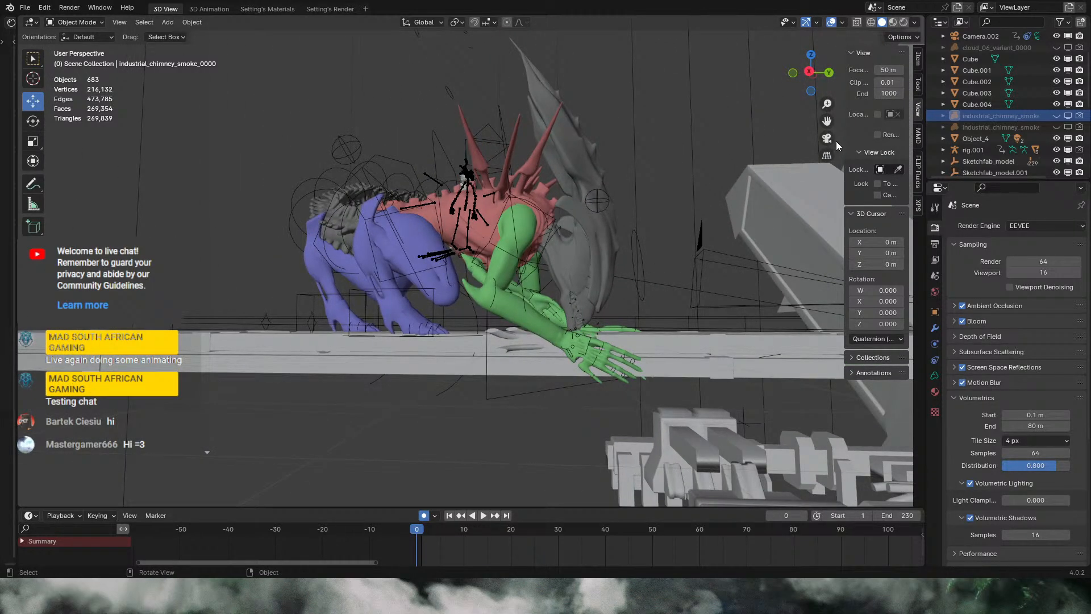
pyautogui.press('KP_3')
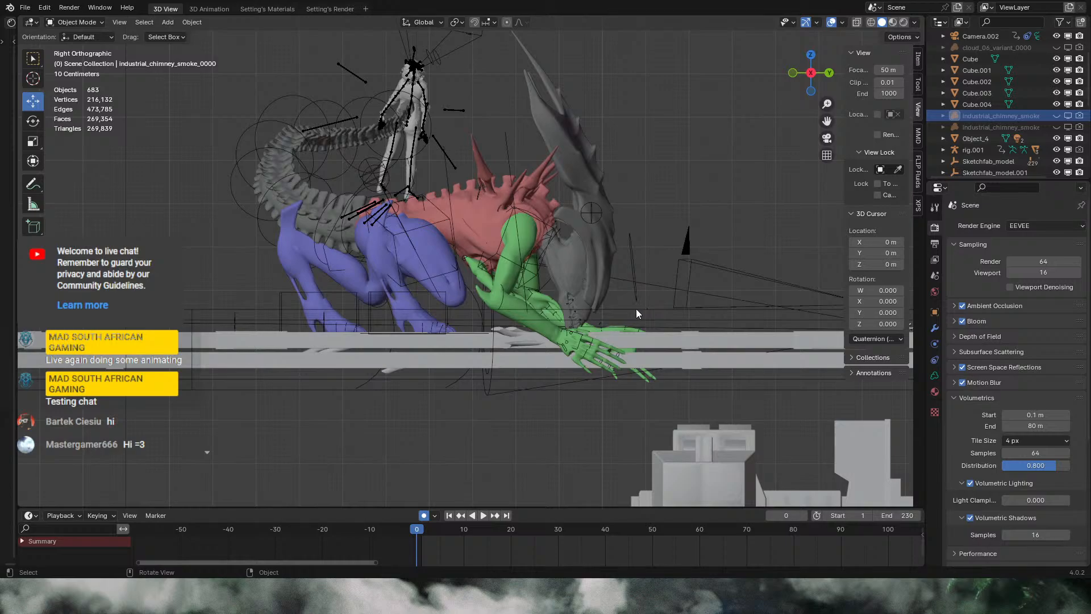
pyautogui.scroll(2, 565, 329)
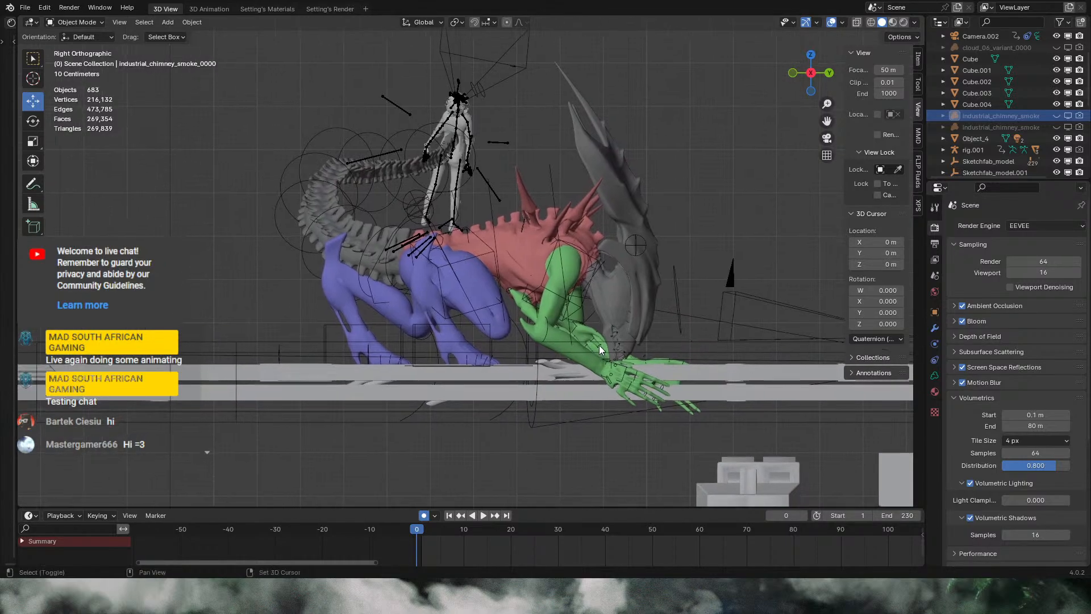
# Step: Play the animation briefly, check Camera.001's keyframes on the timeline, and go back to frame 0
pyautogui.click(483, 515)
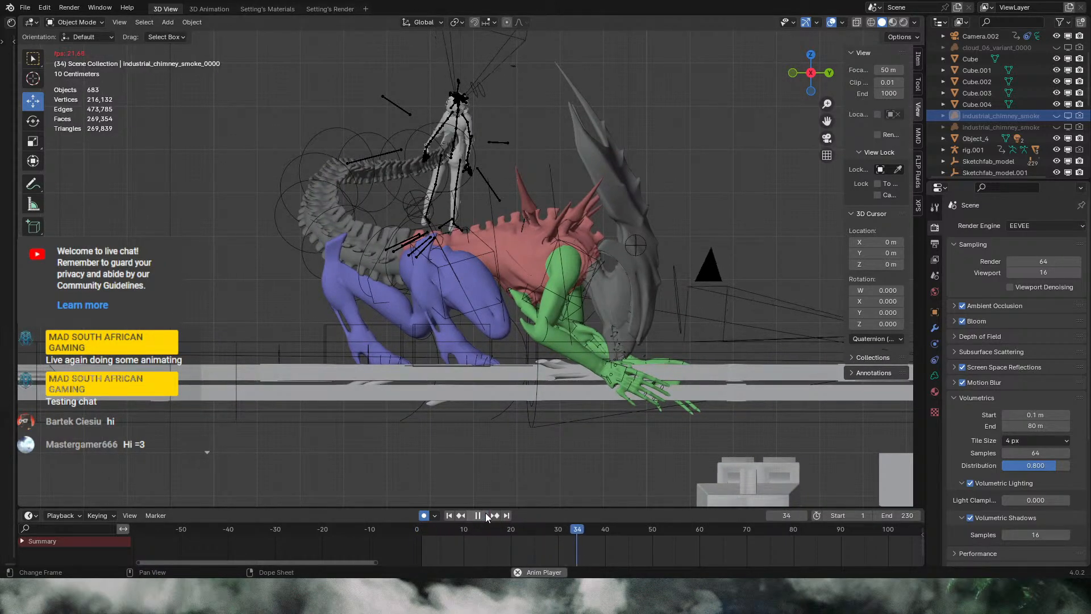
pyautogui.press('space')
pyautogui.moveTo(821, 150); pyautogui.dragTo(736, 316, button='middle')
pyautogui.click(738, 320)
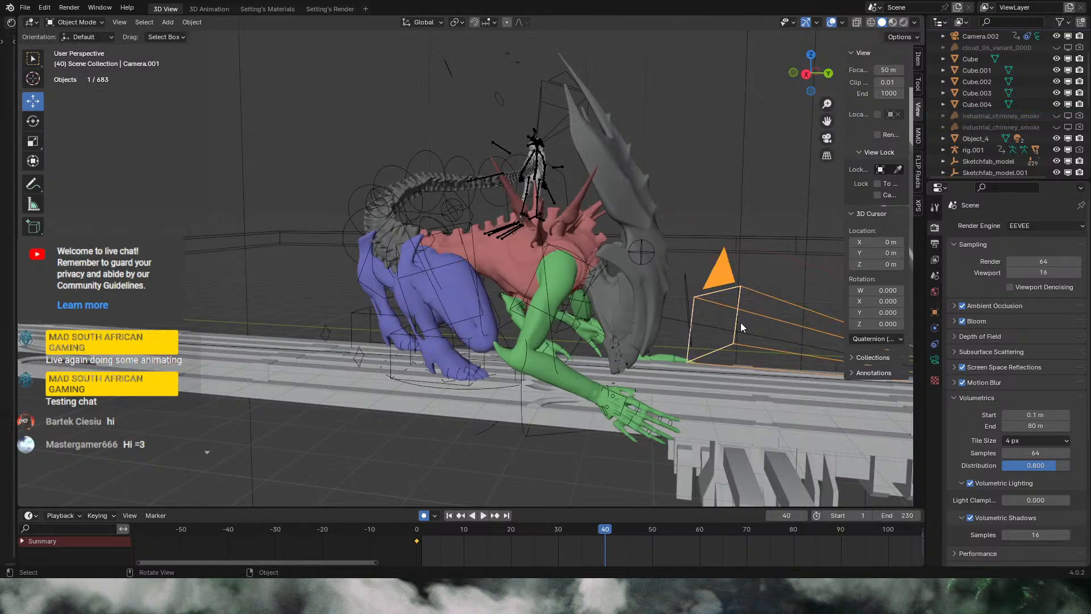
pyautogui.scroll(-7, 627, 555)
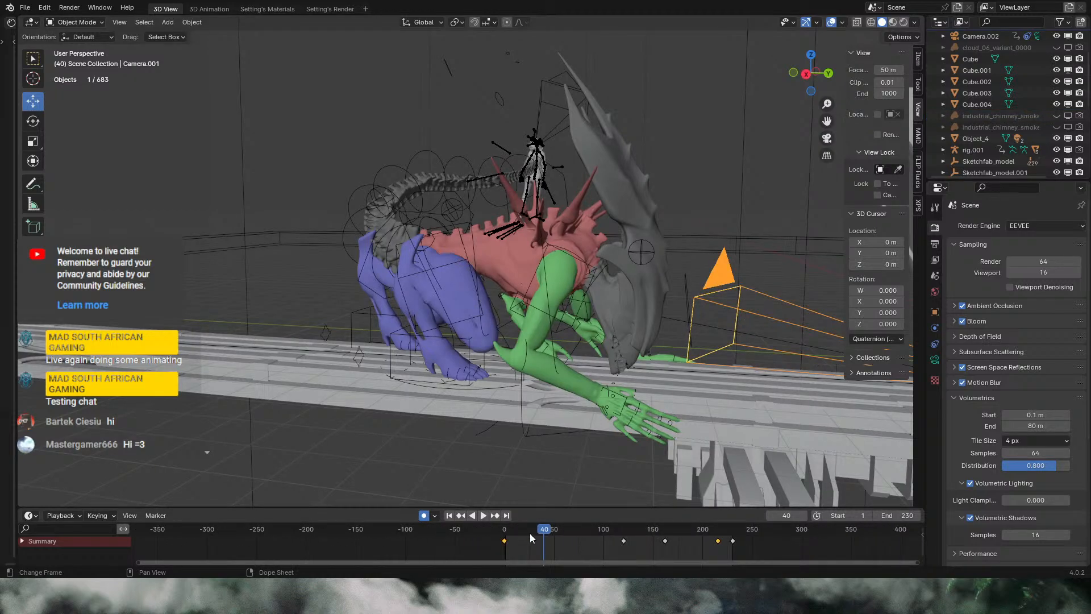
pyautogui.hotkey('ctrl', 'z')
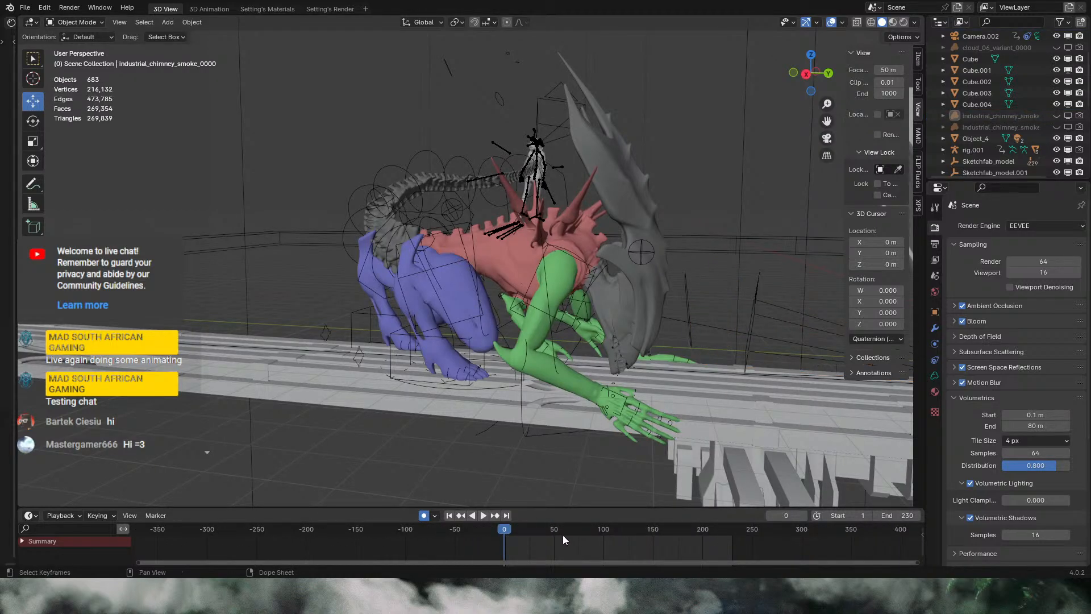
# Step: Delete all of Camera.001's keyframes after frame 0
pyautogui.click(794, 331)
pyautogui.scroll(-1, 641, 543)
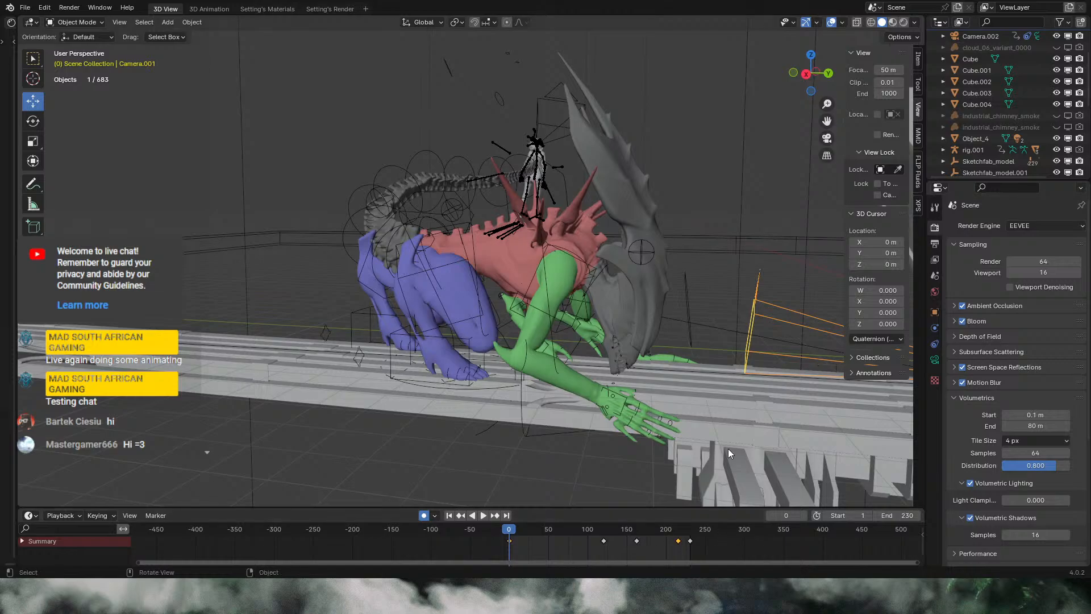
pyautogui.moveTo(727, 449); pyautogui.dragTo(625, 417, button='middle')
pyautogui.click(827, 138)
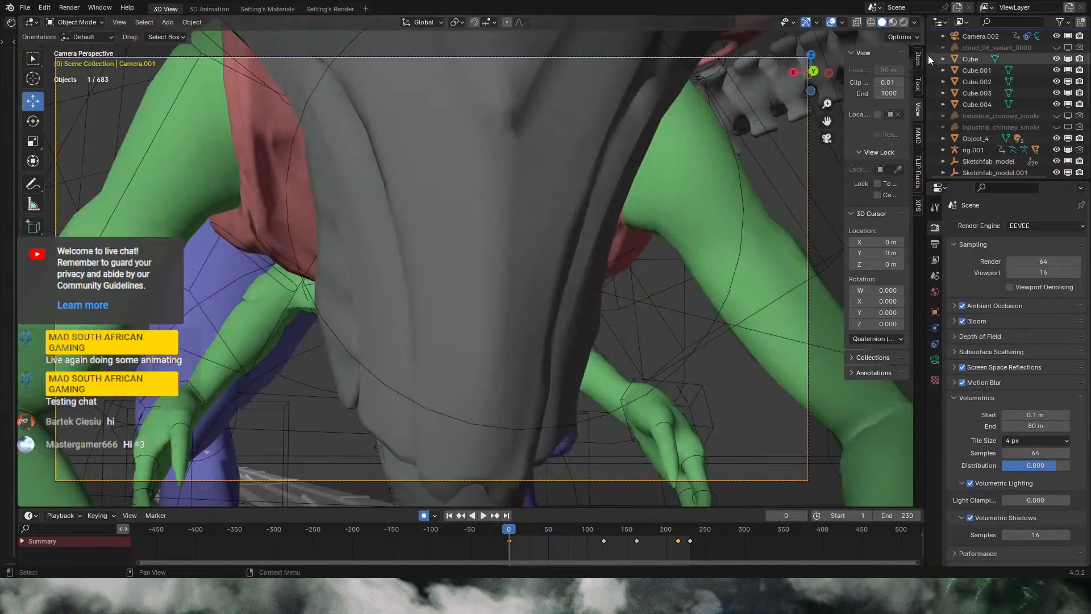
pyautogui.click(918, 58)
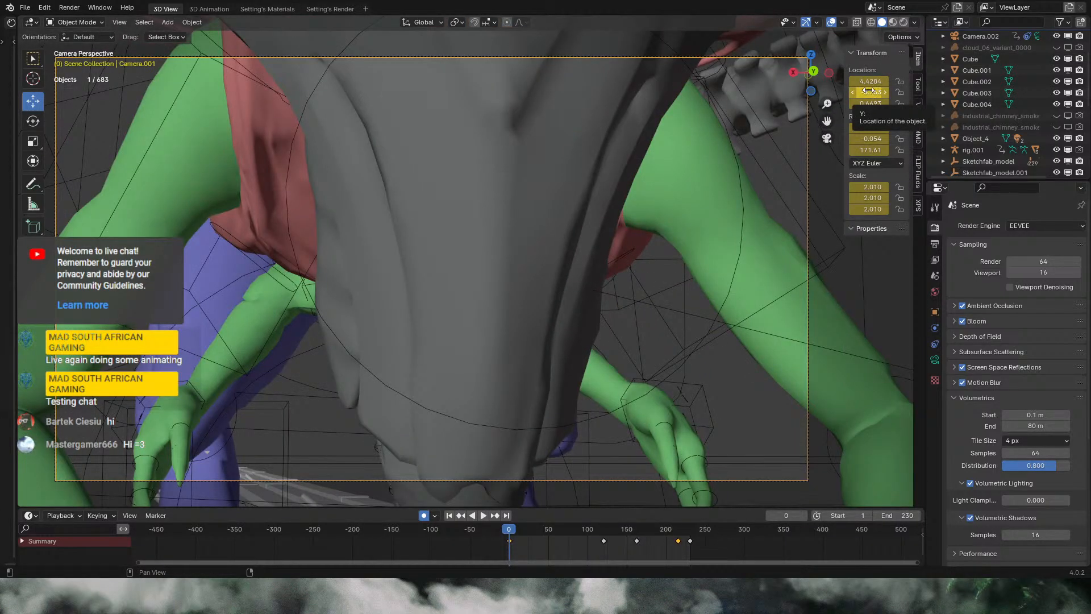
pyautogui.moveTo(728, 545); pyautogui.dragTo(563, 537)
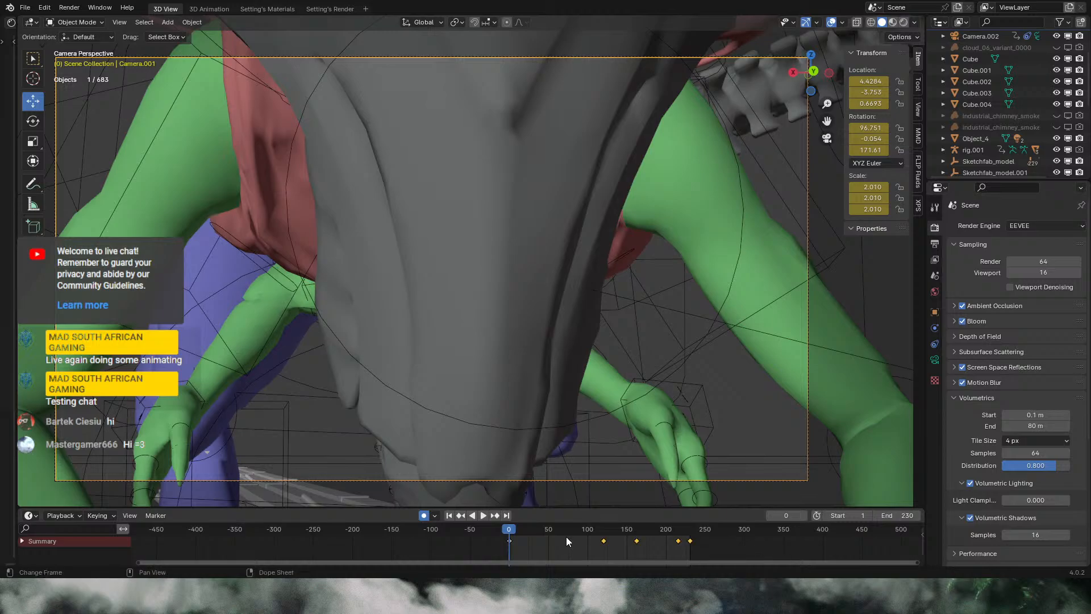
pyautogui.press('Delete')
# Step: Enter Pose Mode on the alien's rig.001 in the right orthographic view, with the whole 230-frame range in the timeline
pyautogui.moveTo(516, 483); pyautogui.dragTo(733, 178, button='middle')
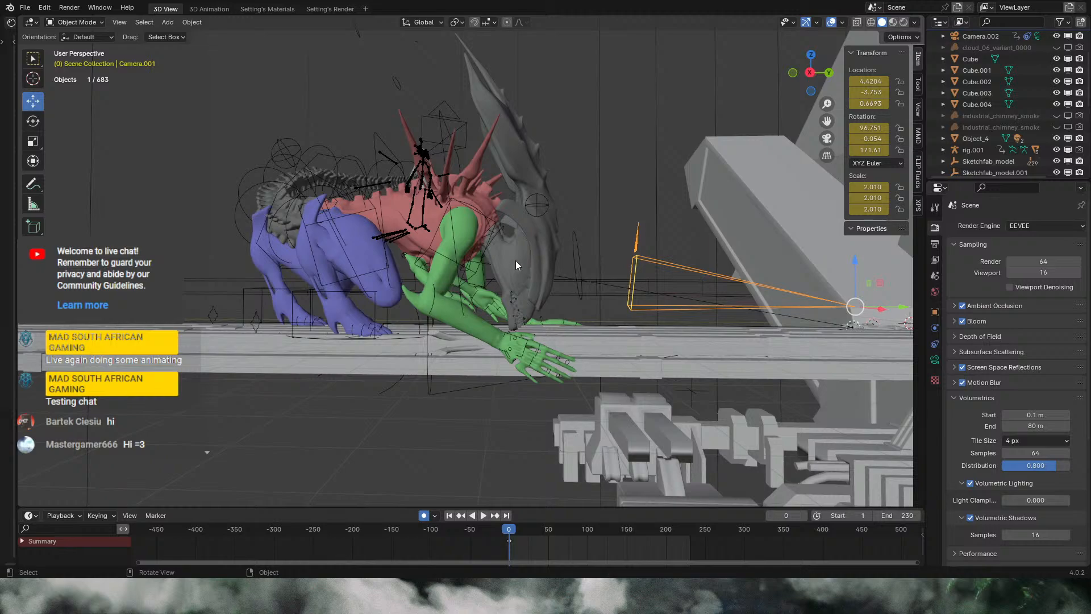
pyautogui.click(489, 228)
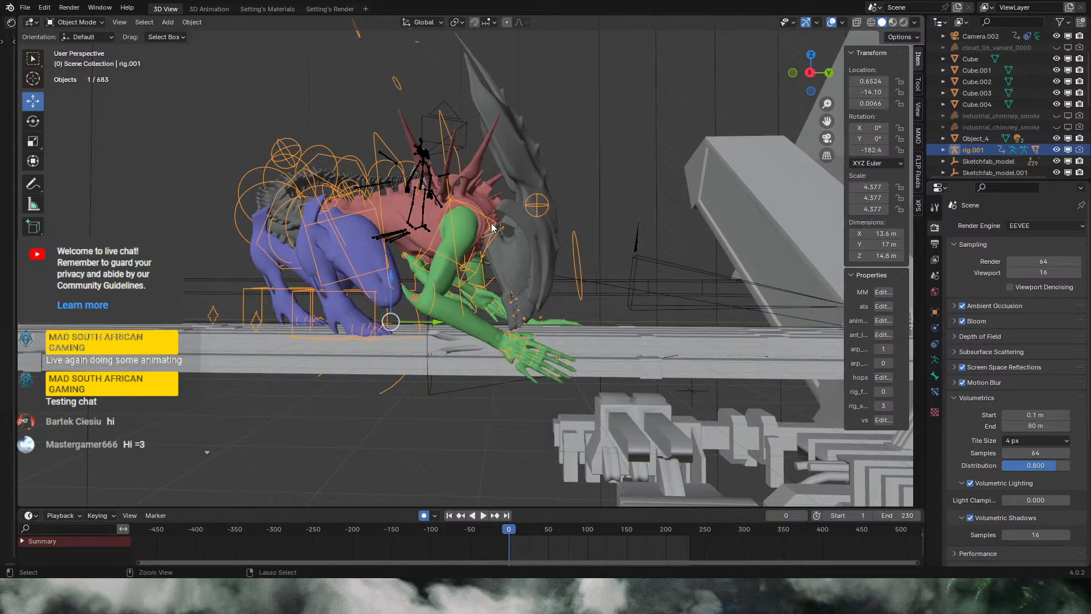
pyautogui.hotkey('ctrl', 'Tab')
pyautogui.press('KP_3')
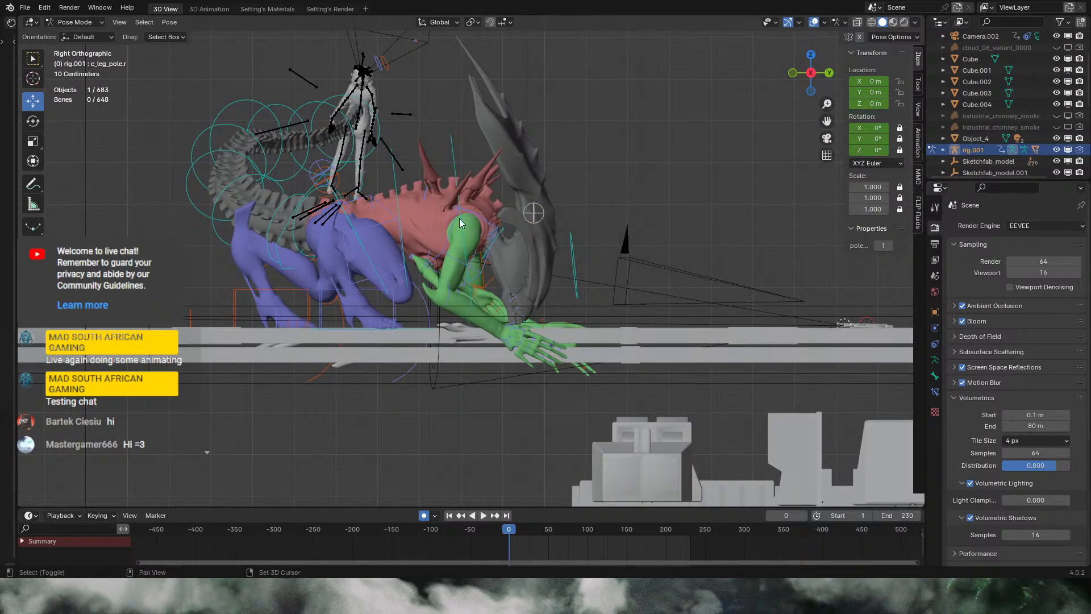
pyautogui.keyDown('shift'); pyautogui.moveTo(460, 218); pyautogui.dragTo(555, 247, button='middle'); pyautogui.keyUp('shift')
pyautogui.scroll(1, 585, 258)
pyautogui.keyDown('shift'); pyautogui.moveTo(620, 281); pyautogui.dragTo(647, 280, button='middle'); pyautogui.keyUp('shift')
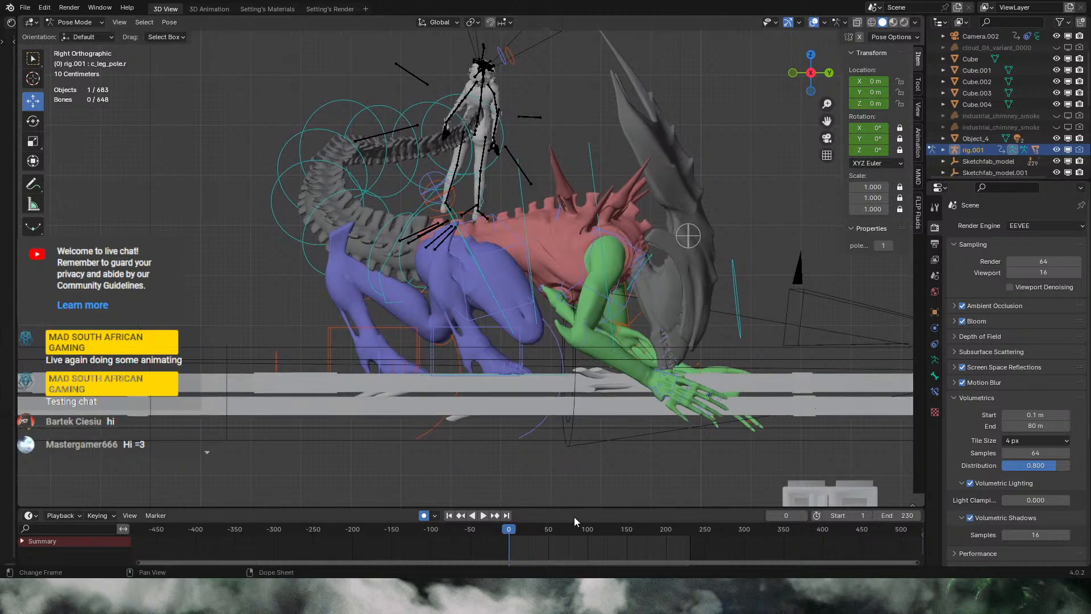
pyautogui.scroll(3, 702, 547)
pyautogui.moveTo(693, 547); pyautogui.dragTo(493, 559, button='middle')
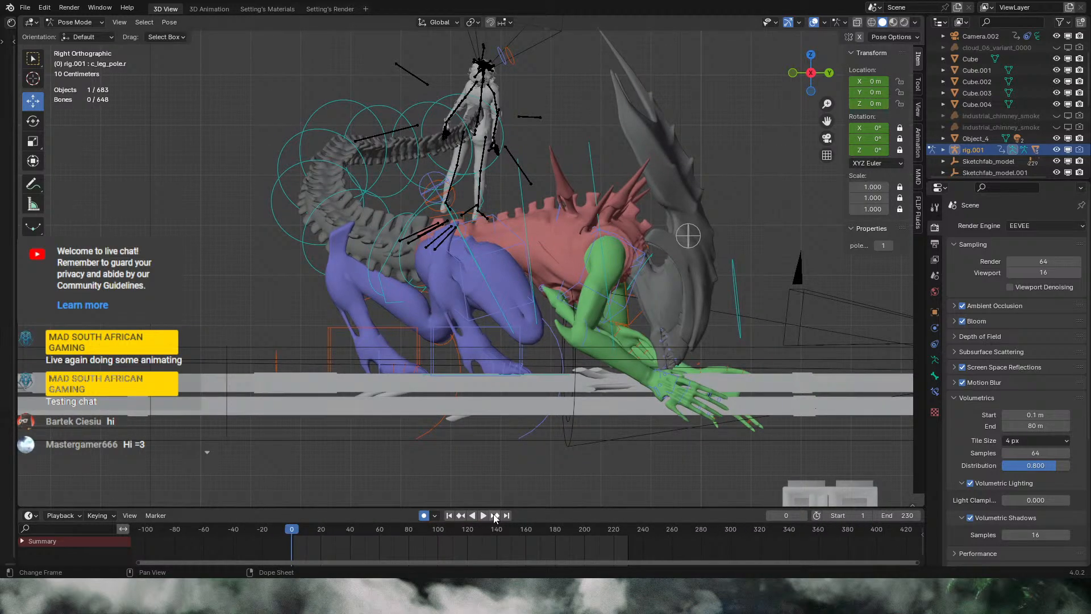
# Step: Play the animation repeatedly from the start to judge the timing of the alien's first movement
pyautogui.click(484, 516)
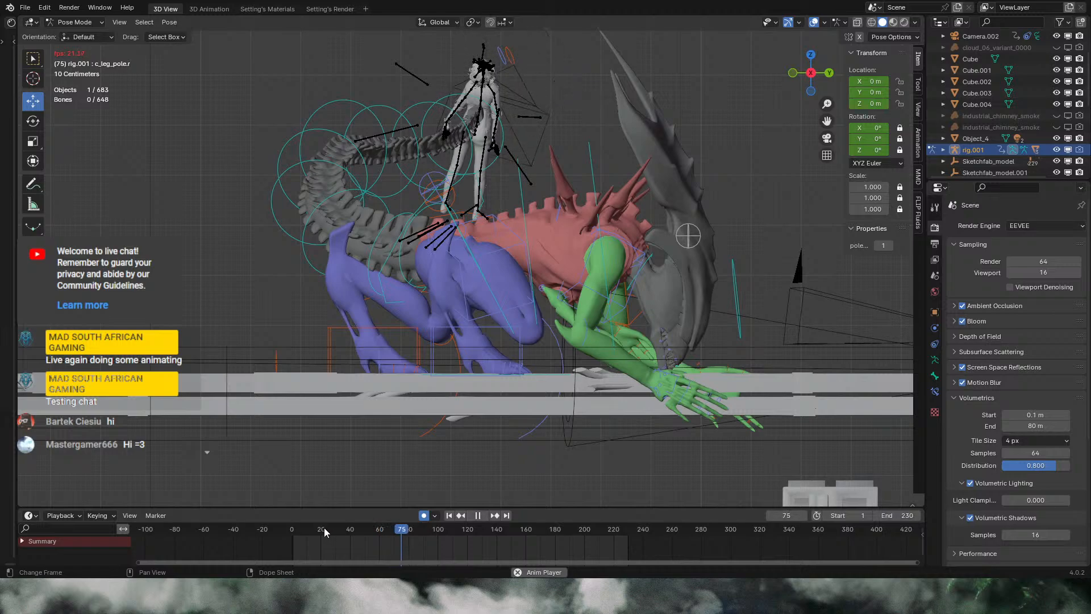
pyautogui.moveTo(307, 530); pyautogui.dragTo(237, 532)
pyautogui.press('space')
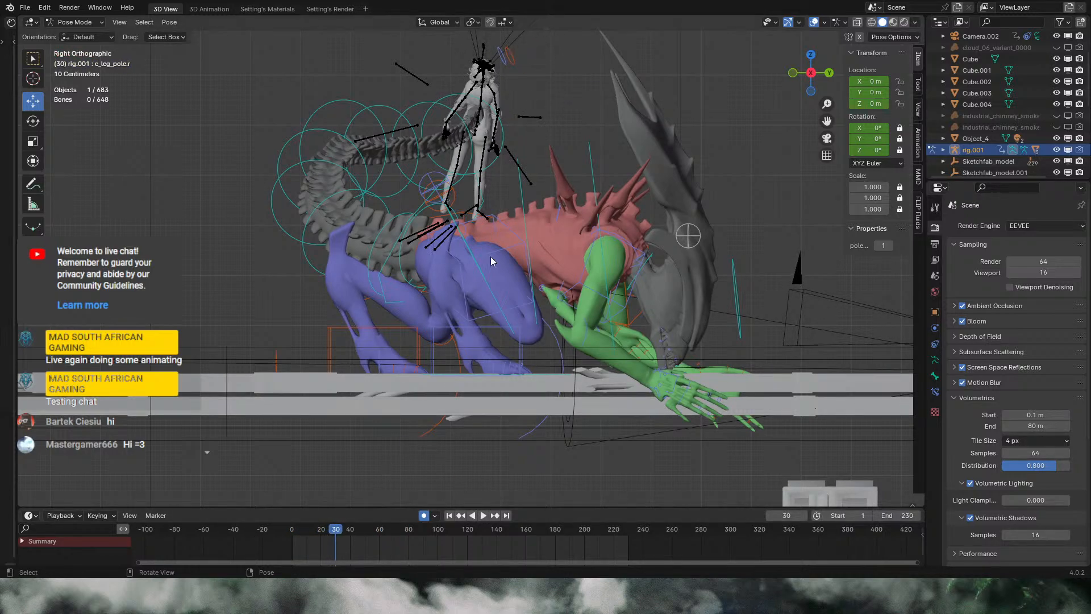
pyautogui.click(292, 535)
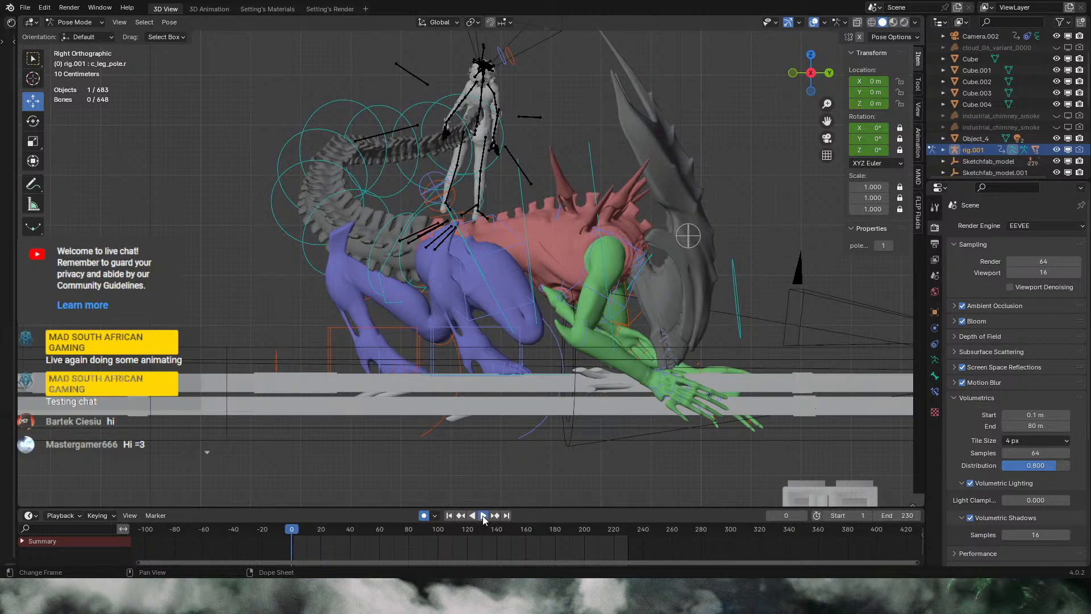
pyautogui.click(483, 515)
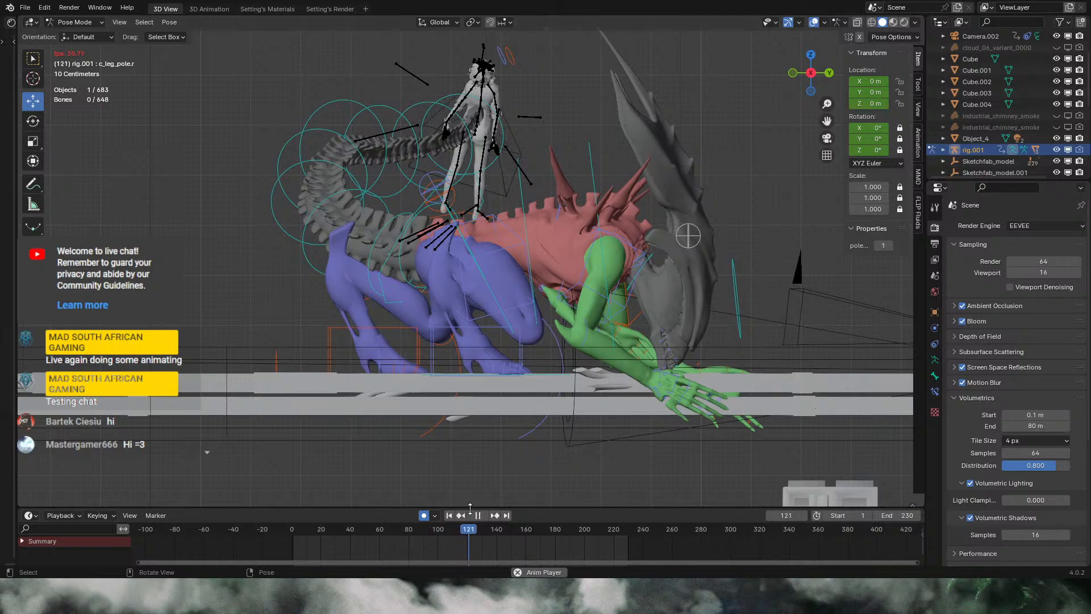
pyautogui.click(291, 529)
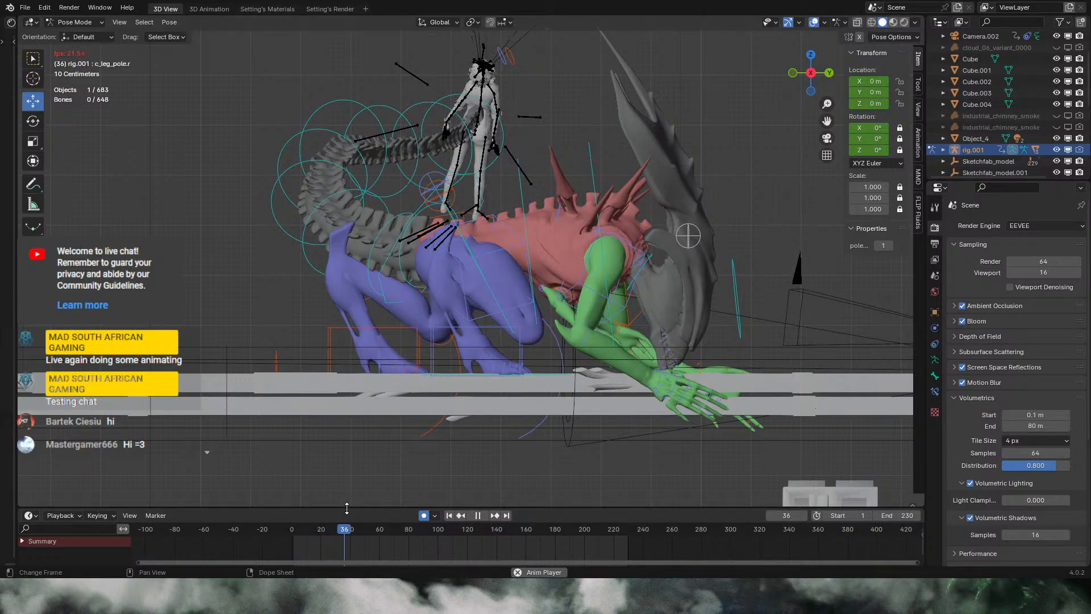
pyautogui.click(478, 515)
# Step: Replay the timing from frame 0 and set the current frame to 100 in the alien's side view
pyautogui.moveTo(434, 530); pyautogui.dragTo(438, 529)
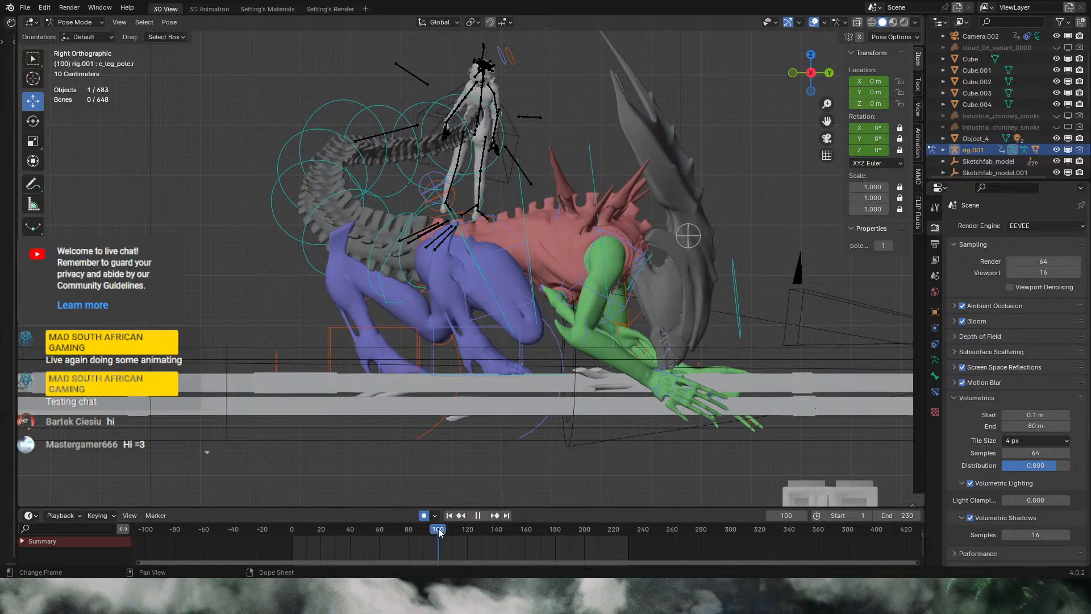
pyautogui.click(292, 533)
pyautogui.press('space')
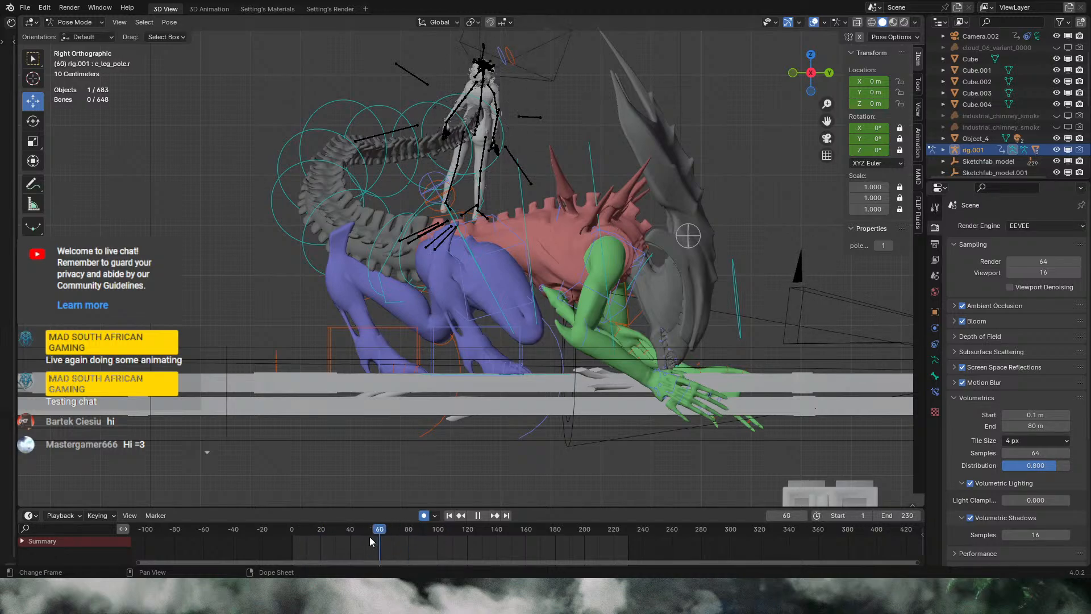
pyautogui.moveTo(435, 543); pyautogui.dragTo(438, 540)
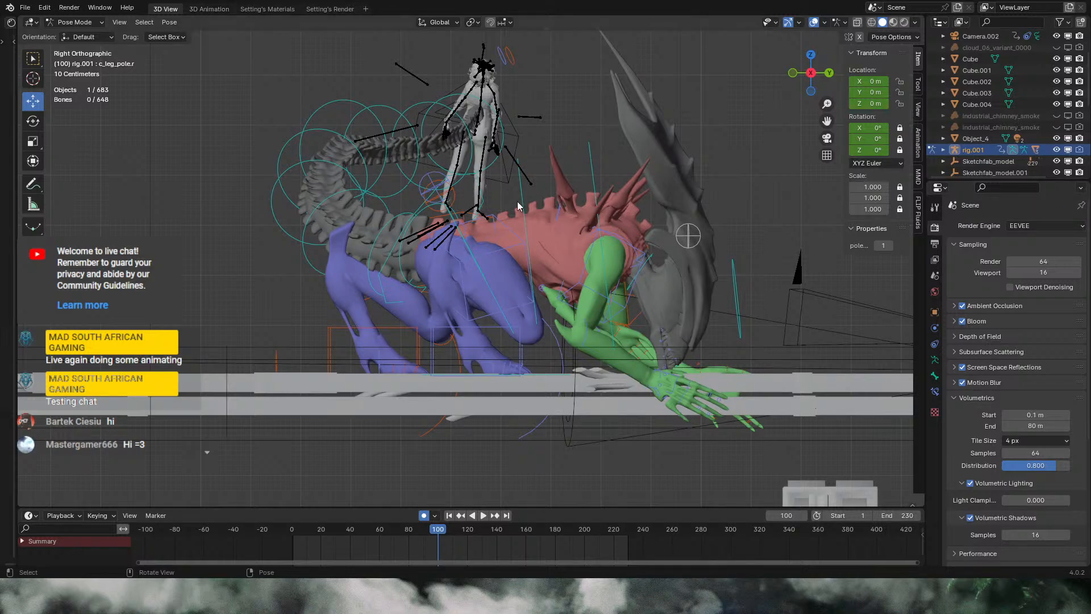
pyautogui.keyDown('shift'); pyautogui.moveTo(593, 351); pyautogui.dragTo(619, 352, button='middle'); pyautogui.keyUp('shift')
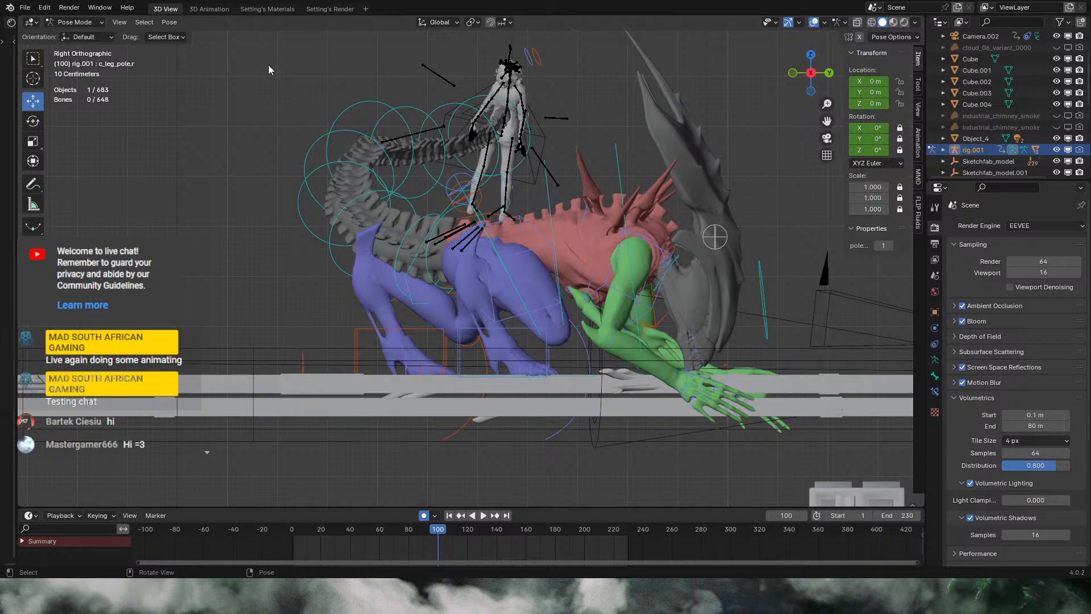
# Step: At frame 100, raise the root master bone c_root_master.x to a location of about Y -0.561, Z -0.267
pyautogui.moveTo(268, 65); pyautogui.dragTo(806, 424)
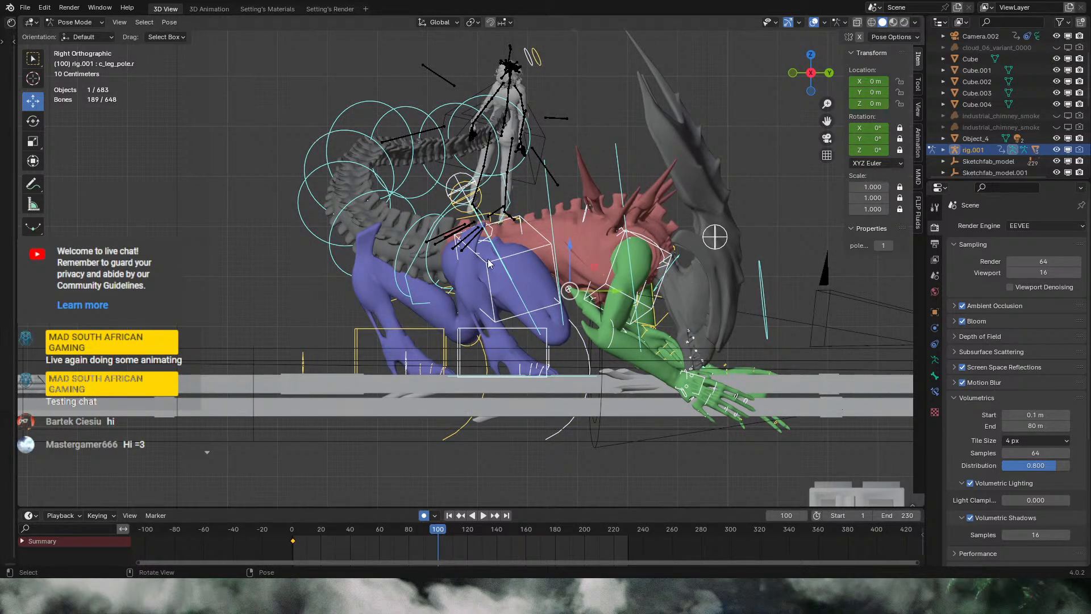
pyautogui.click(491, 237)
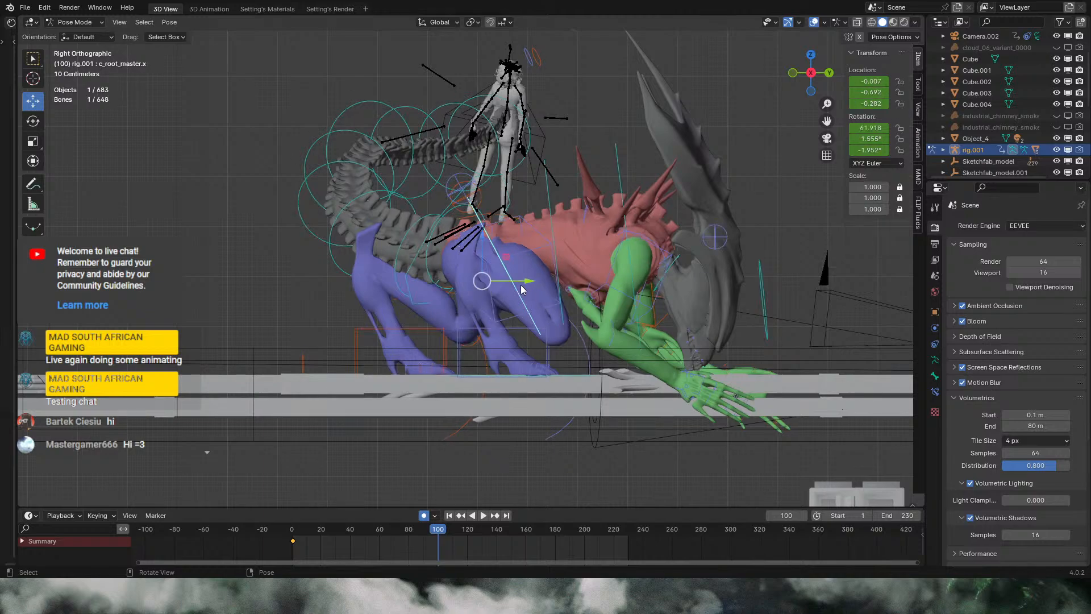
pyautogui.press('g')
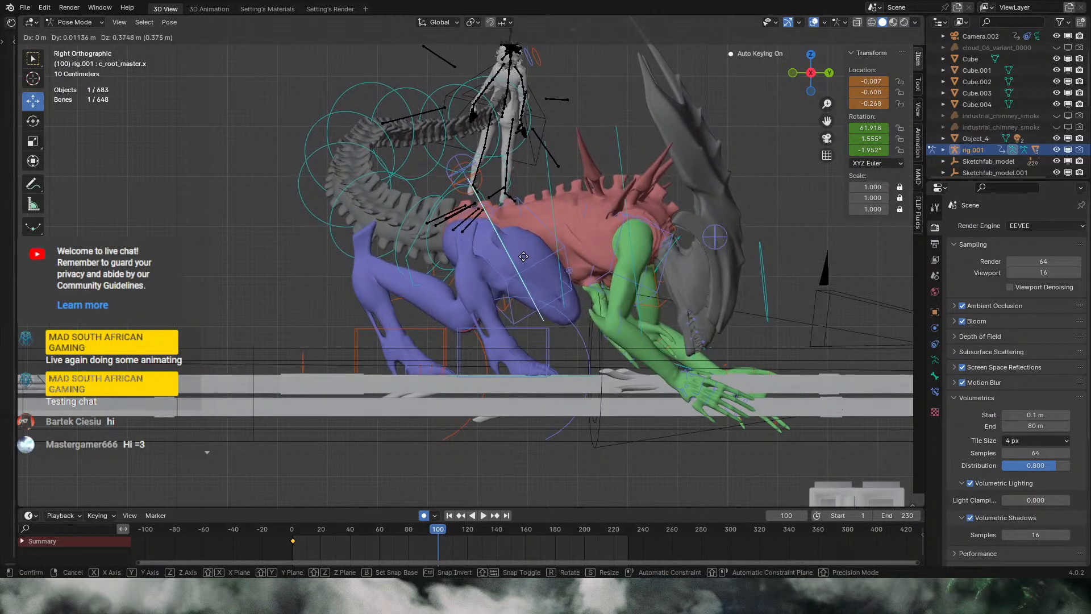
pyautogui.click(523, 251)
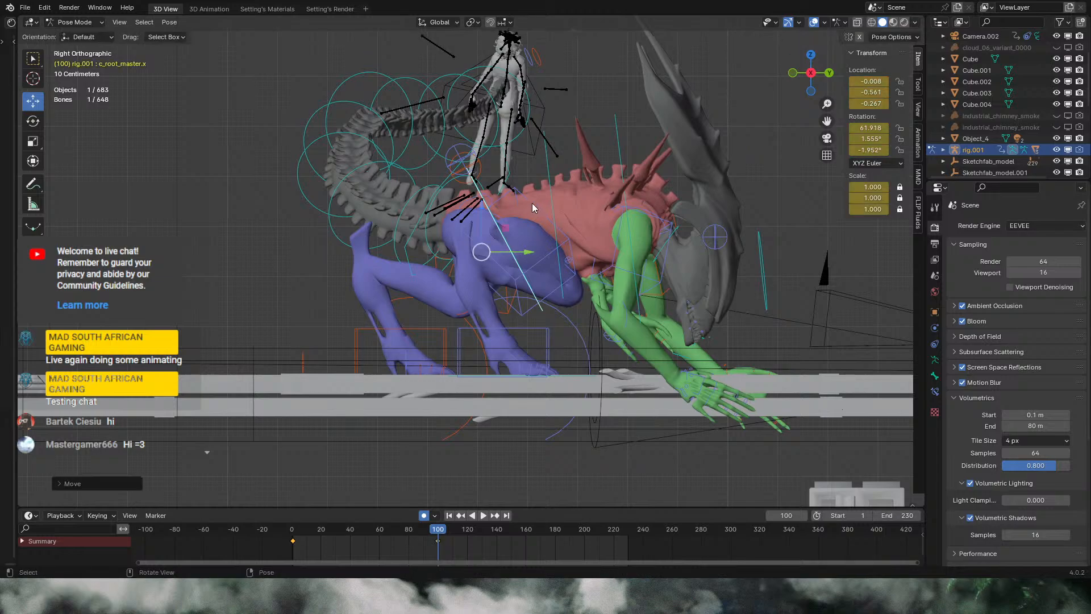
# Step: Rotate the spine bones at frame 100, c_spine_01.x to about 27.2° and c_spine_02.x to about -2.6° in X
pyautogui.click(550, 191)
pyautogui.press('r')
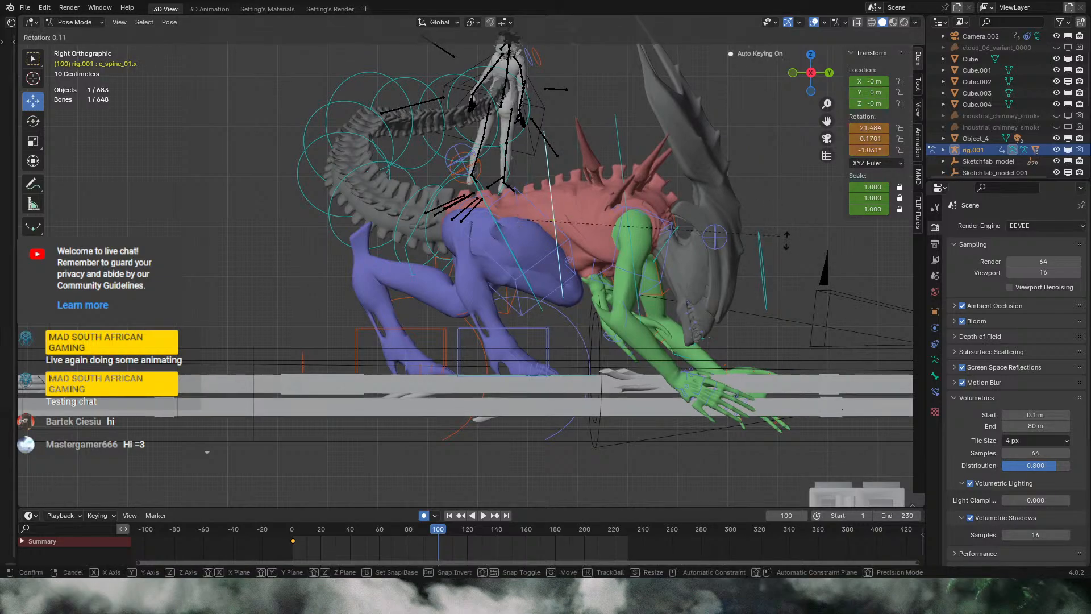
pyautogui.click(728, 243)
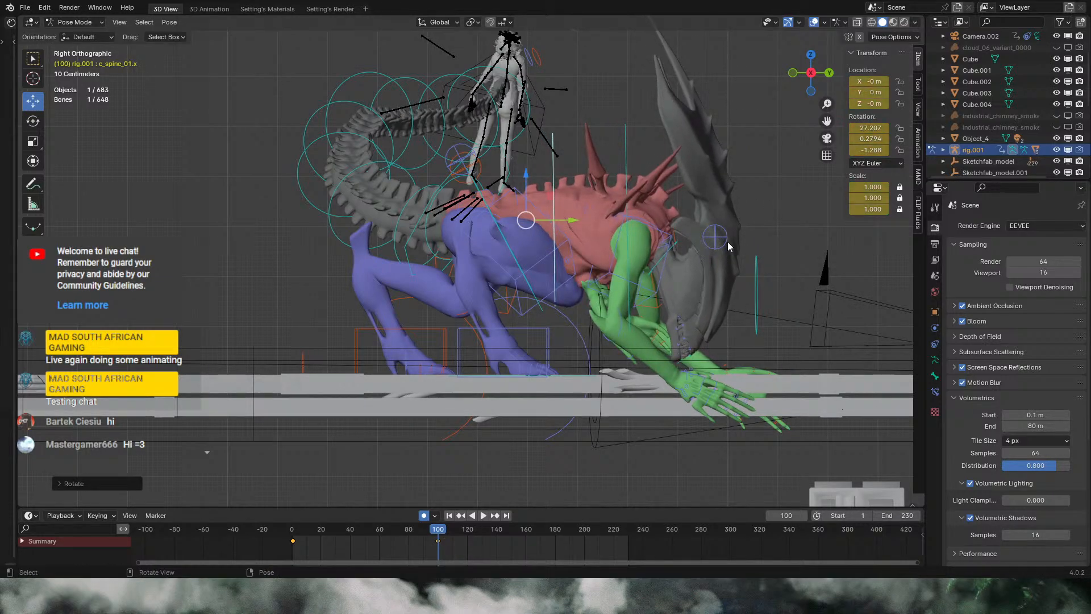
pyautogui.click(624, 177)
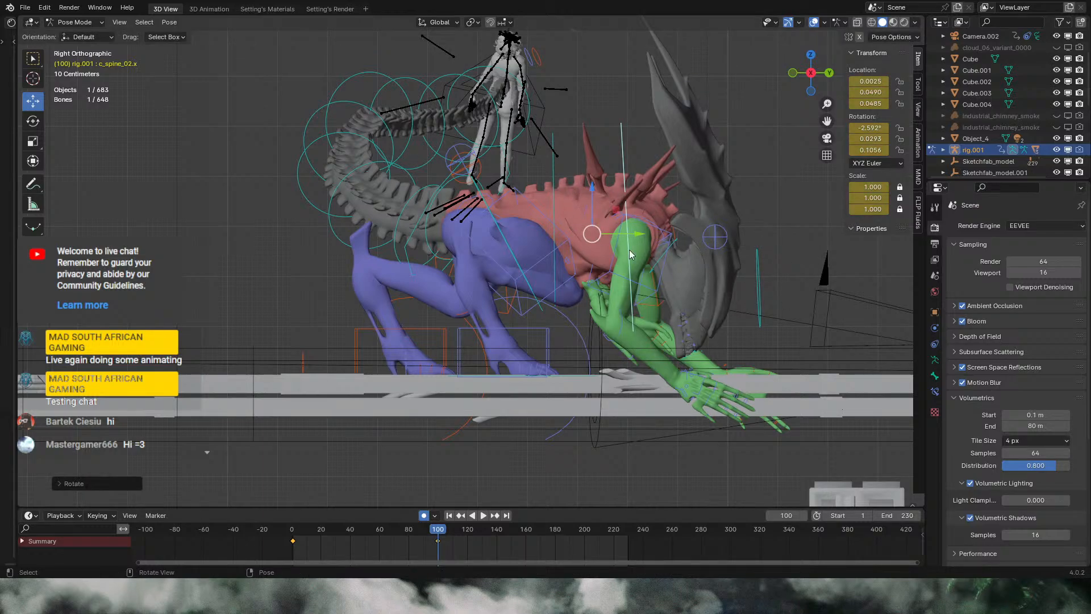
# Step: Rotate the head bone c_head.x to about -12.2° in X and shift it to about Y 0.044, Z 0.081
pyautogui.click(749, 279)
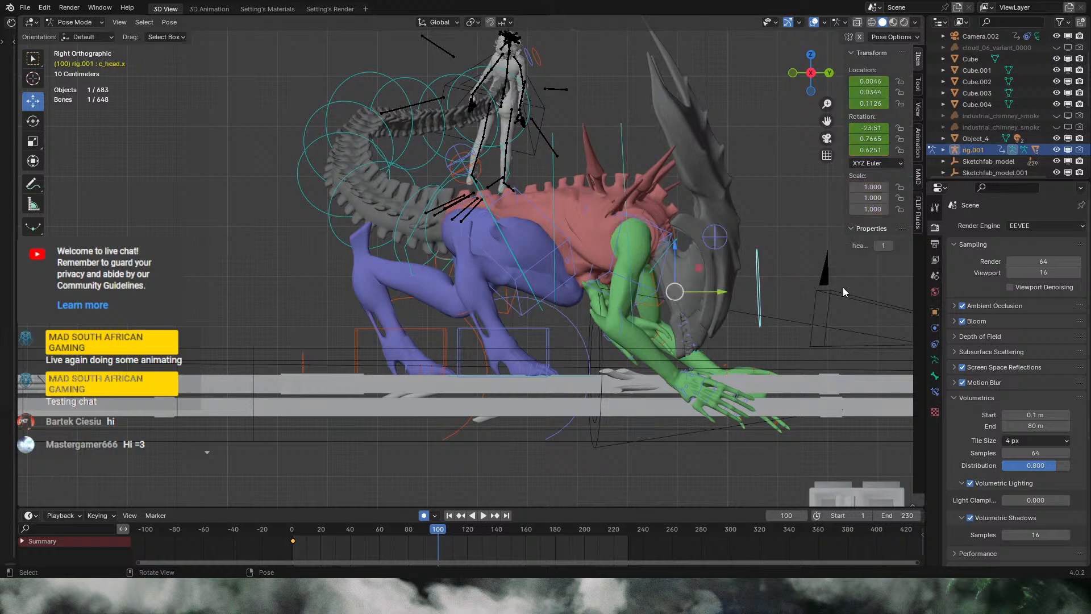
pyautogui.press('r')
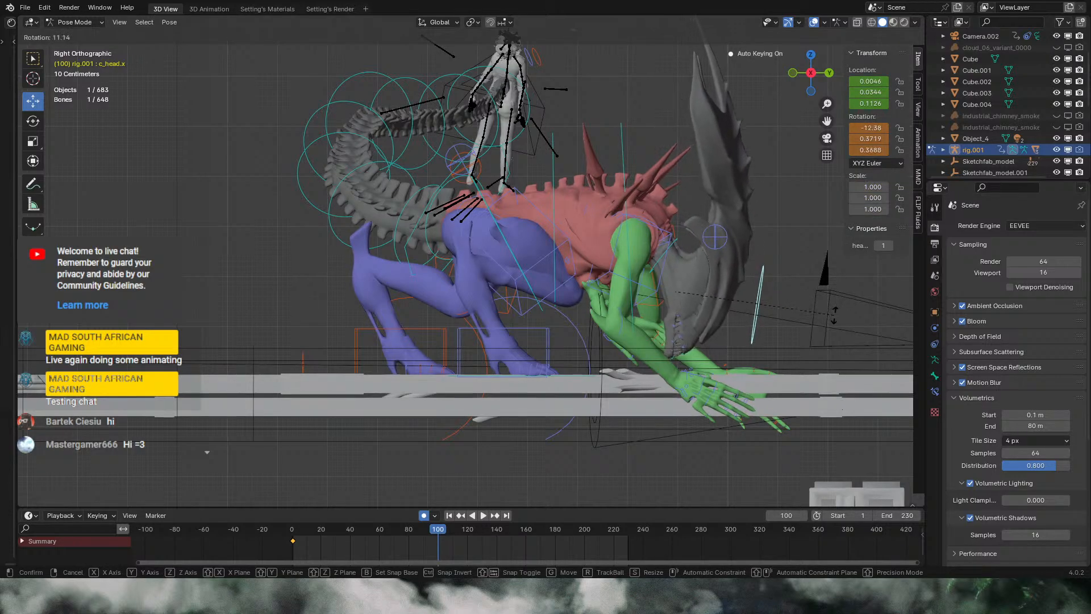
pyautogui.click(835, 311)
pyautogui.press('g')
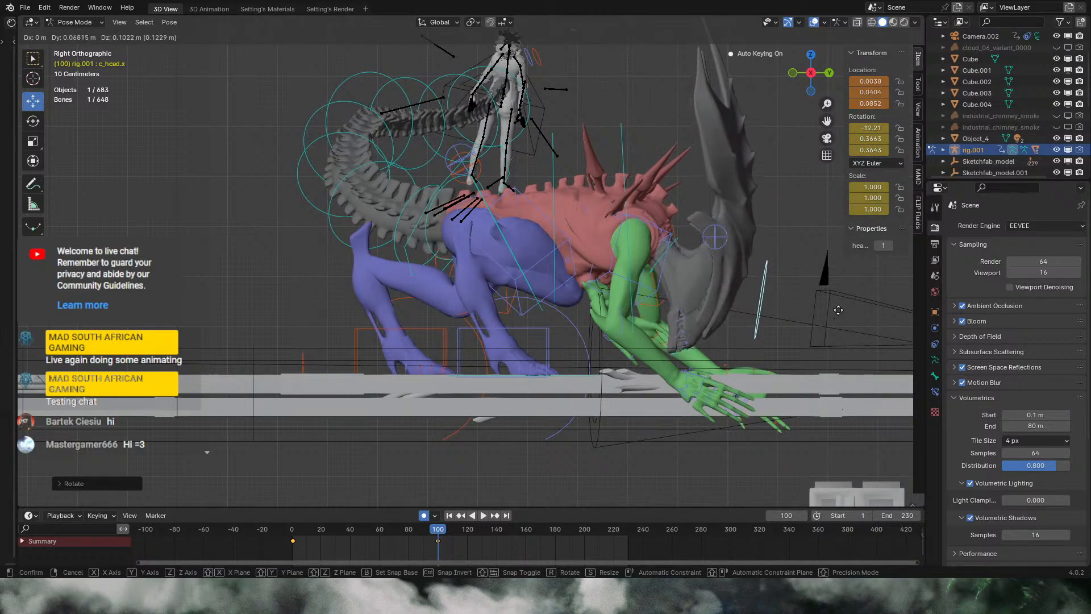
pyautogui.click(725, 278)
pyautogui.press('g')
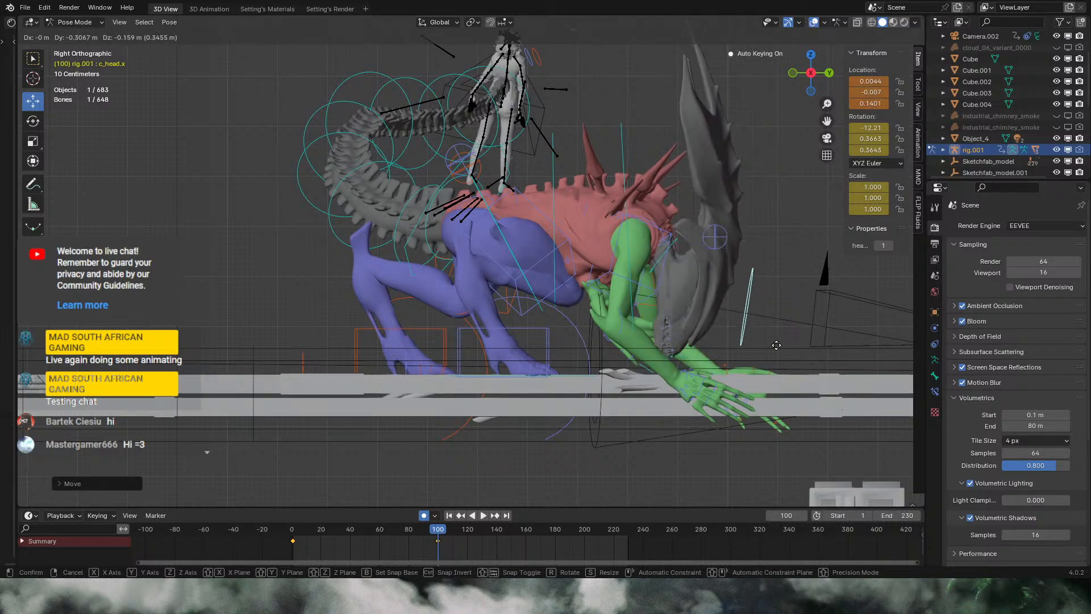
pyautogui.click(801, 319)
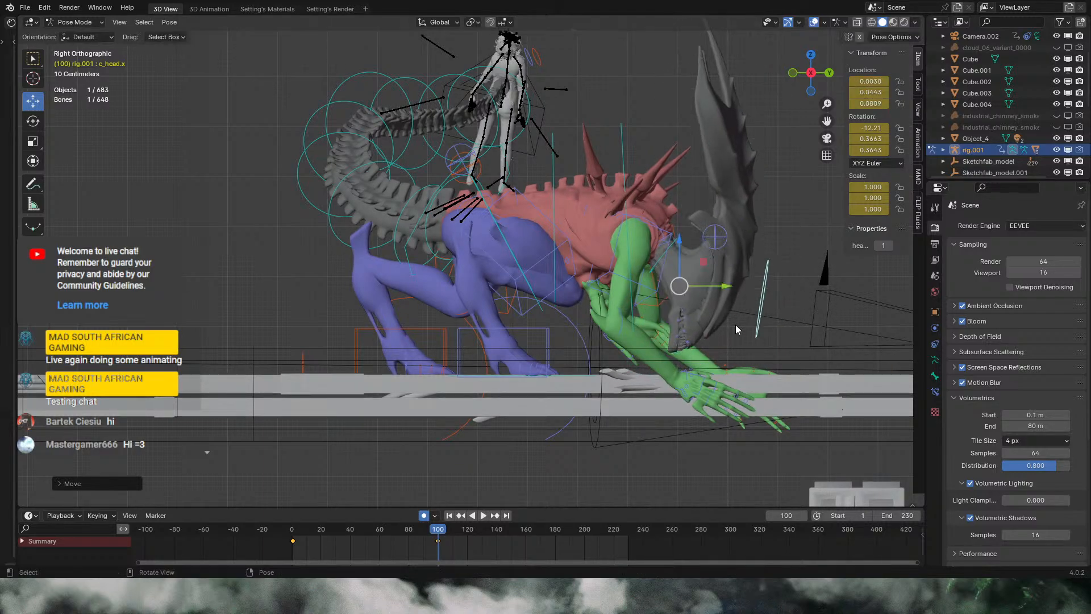
# Step: Rotate the neck bone c_neck.x to about -19.7° in X at frame 100
pyautogui.click(676, 241)
pyautogui.press('r')
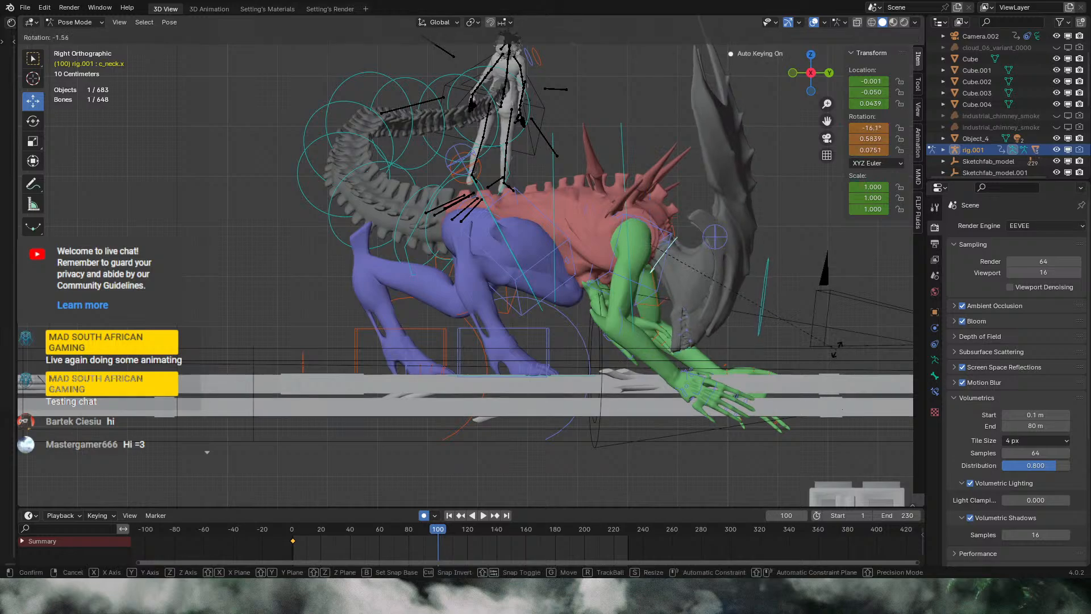
pyautogui.click(840, 339)
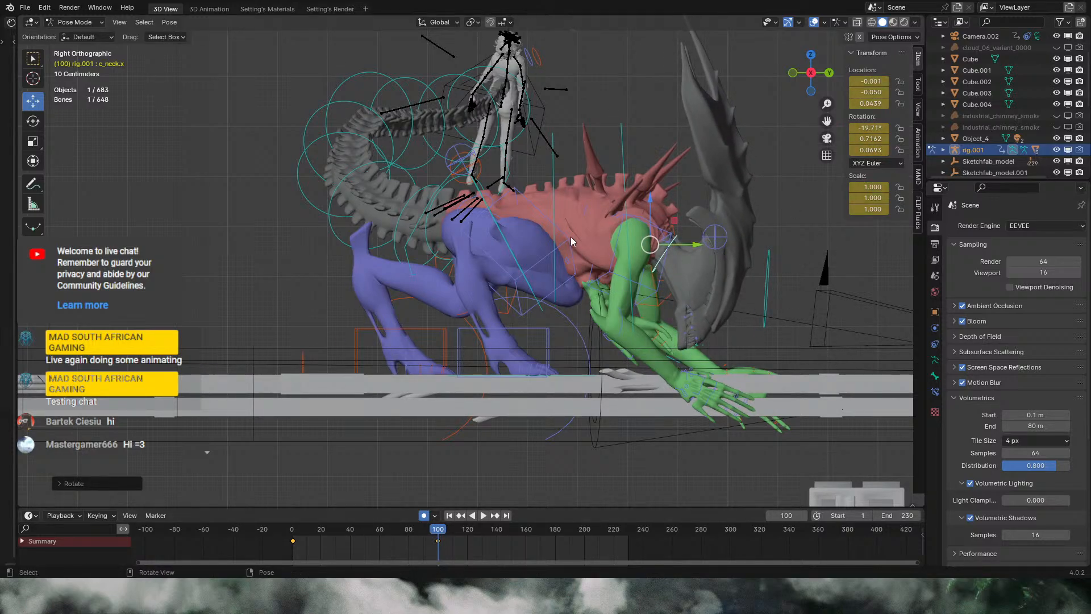
# Step: Check the new pose through the camera and scrub the movement between frames 0 and 100
pyautogui.scroll(-2, 586, 223)
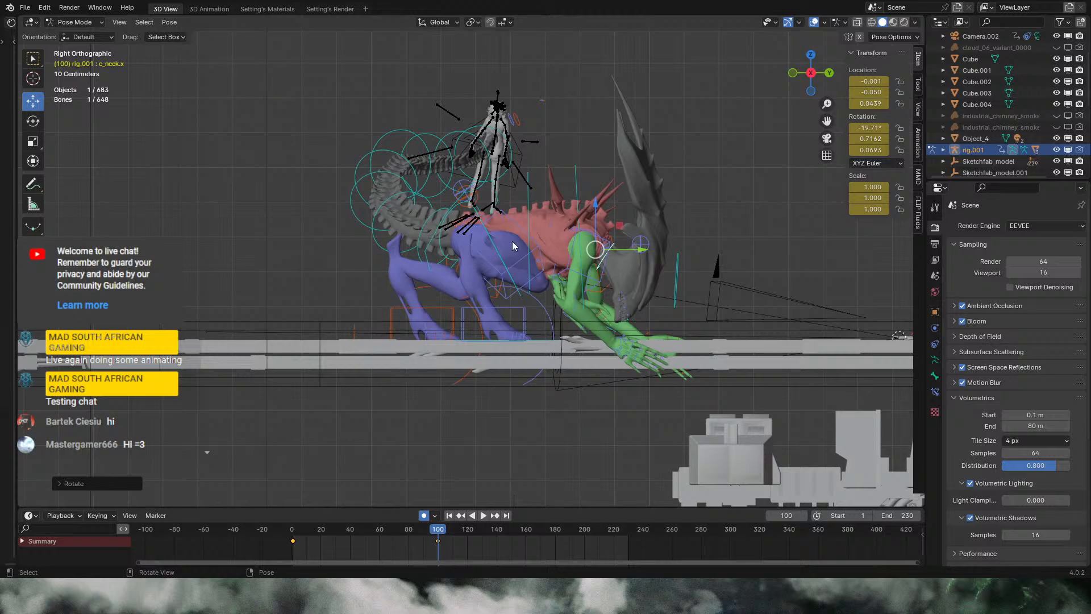
pyautogui.moveTo(724, 257); pyautogui.dragTo(641, 251, button='middle')
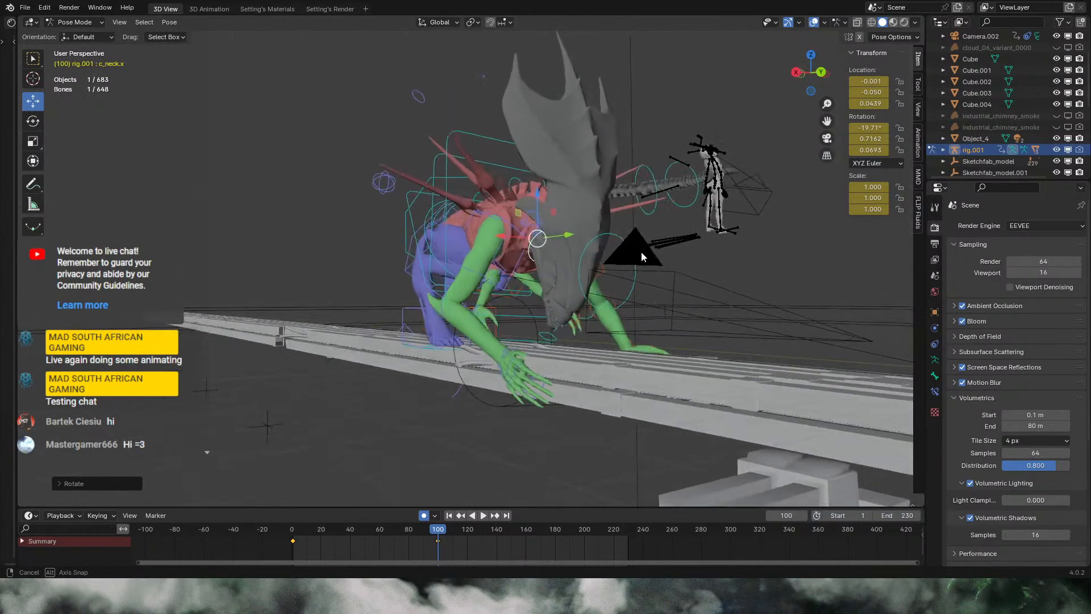
pyautogui.click(827, 140)
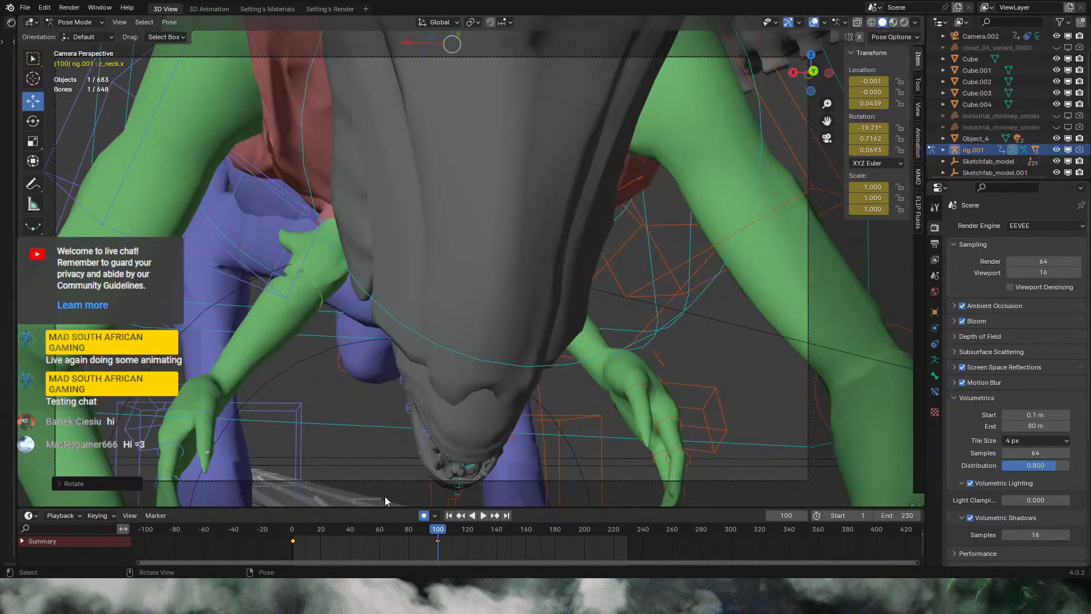
pyautogui.moveTo(318, 530); pyautogui.dragTo(438, 546)
pyautogui.moveTo(520, 367)
pyautogui.mouseDown(button='middle')
pyautogui.moveTo(466, 356)
pyautogui.moveTo(612, 374)
pyautogui.moveTo(662, 344)
pyautogui.moveTo(571, 354)
pyautogui.moveTo(475, 346)
pyautogui.moveTo(500, 367)
pyautogui.mouseUp(button='middle')
pyautogui.moveTo(323, 531); pyautogui.dragTo(271, 524)
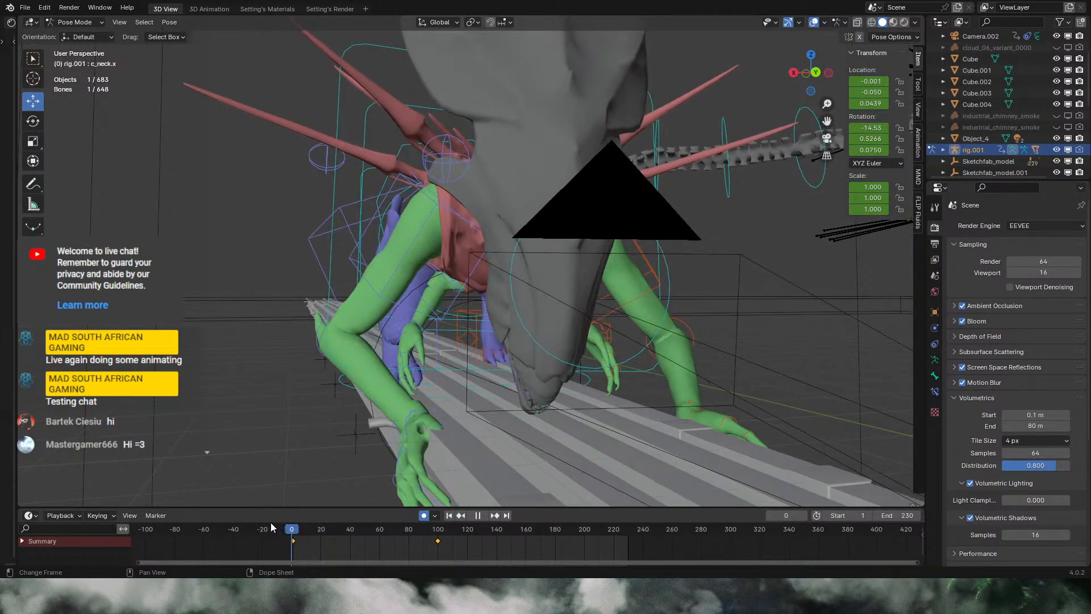
# Step: Show the rig's controls through the mesh with X-ray and try to move the right arm's pole bone c_arms_pole.r
pyautogui.moveTo(311, 423); pyautogui.dragTo(433, 400, button='middle')
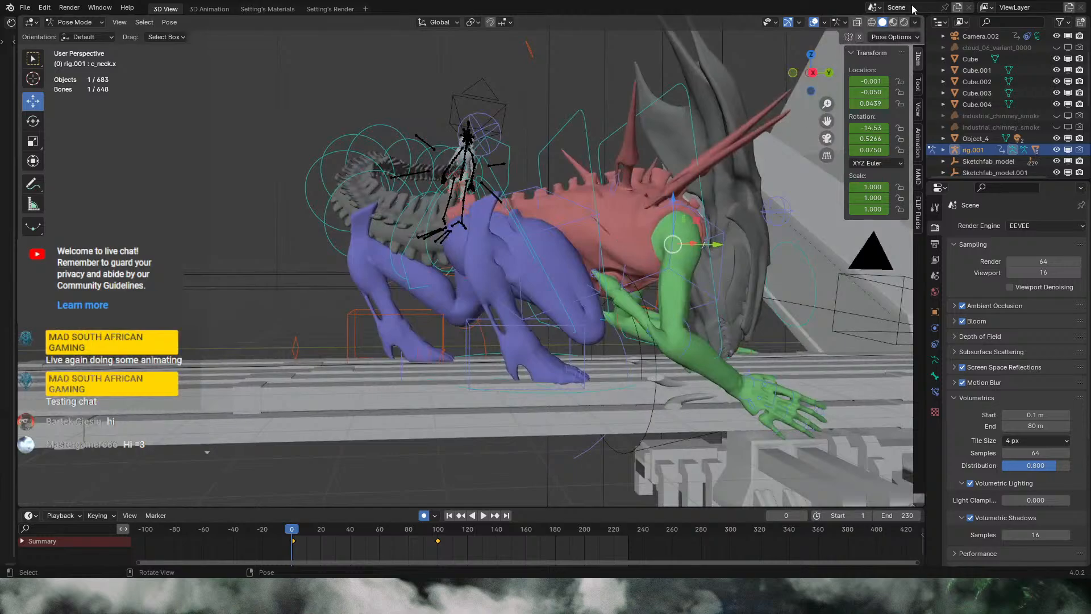
pyautogui.moveTo(674, 239); pyautogui.dragTo(568, 337, button='middle')
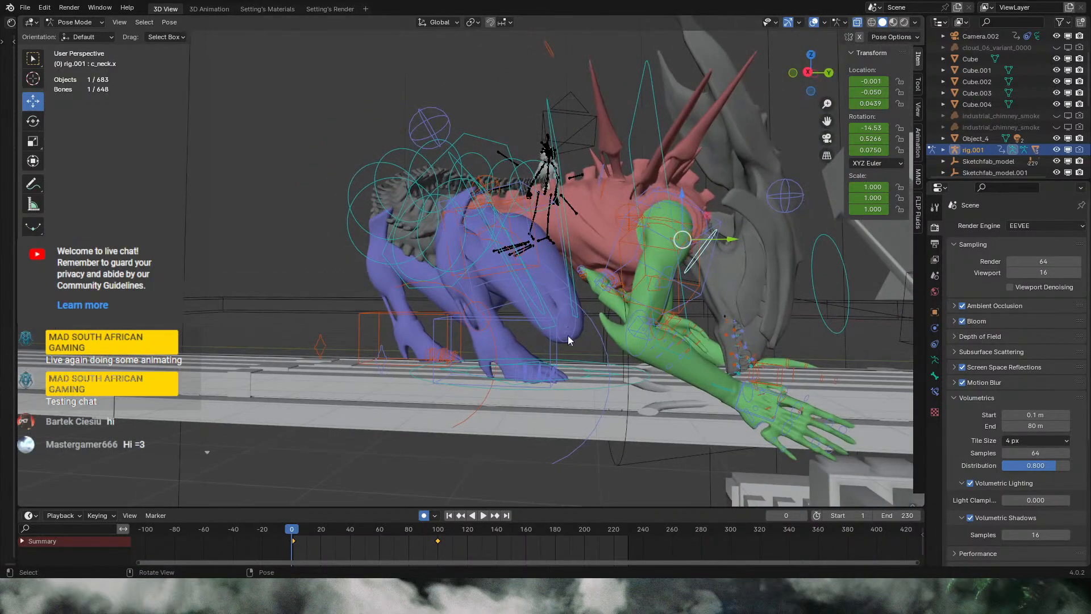
pyautogui.click(571, 336)
pyautogui.click(433, 125)
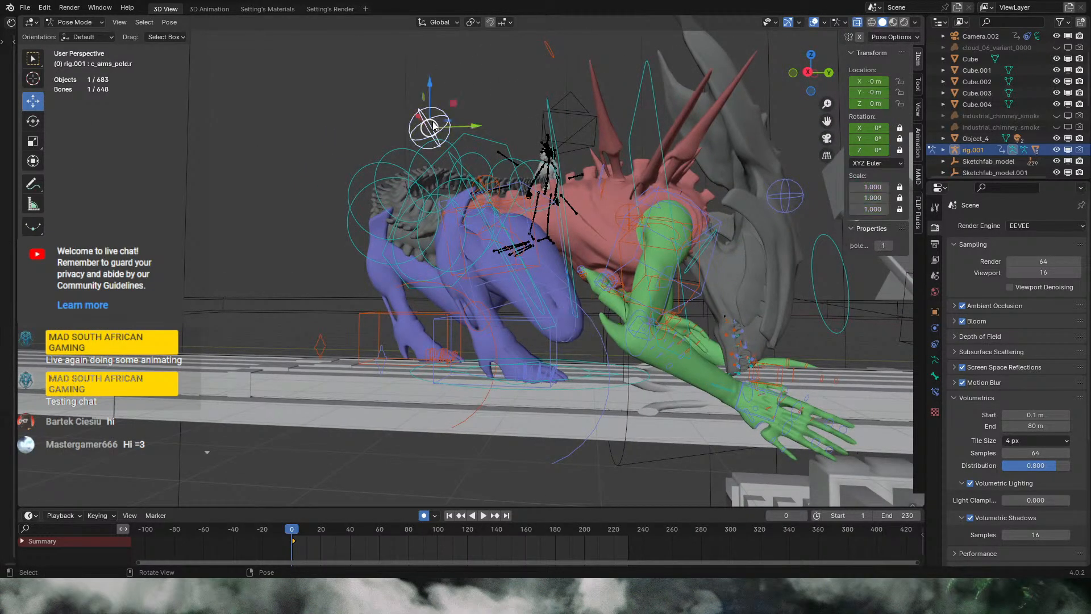
pyautogui.moveTo(433, 126); pyautogui.dragTo(660, 250, button='middle')
pyautogui.press('g')
pyautogui.press('Escape')
# Step: Go to frame 100 and try to move the right leg's pole bone c_leg_pole.r
pyautogui.click(639, 243)
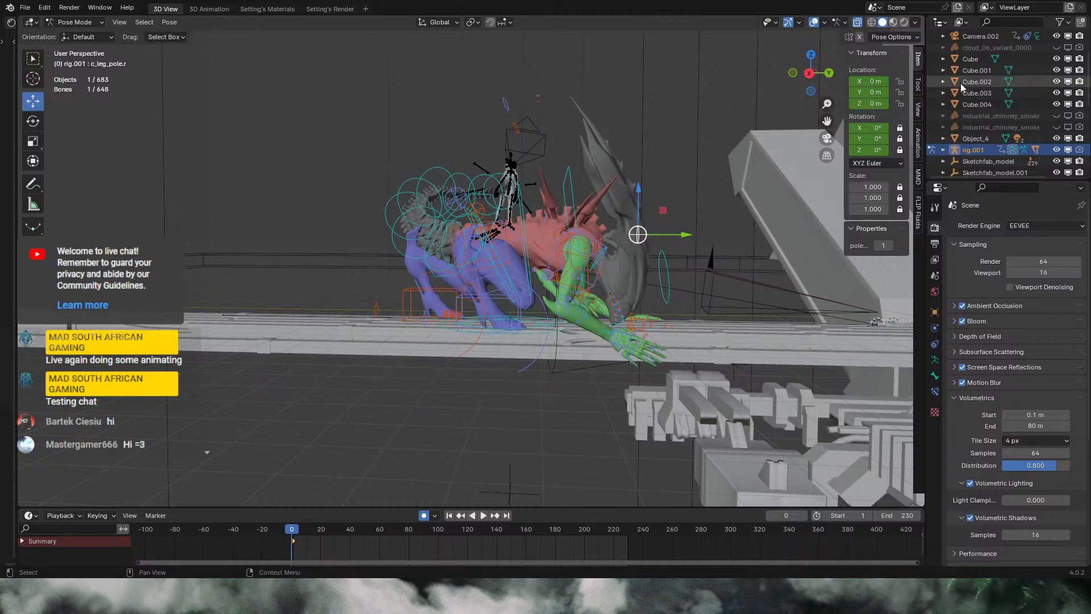
pyautogui.moveTo(401, 531); pyautogui.dragTo(439, 534)
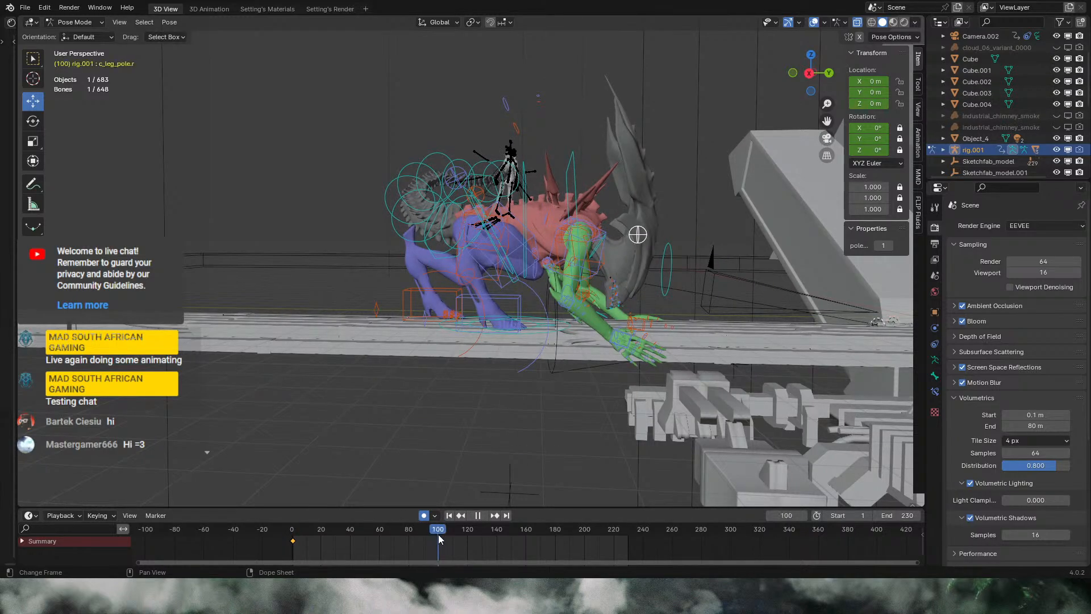
pyautogui.moveTo(653, 230); pyautogui.dragTo(563, 350, button='middle')
pyautogui.press('g')
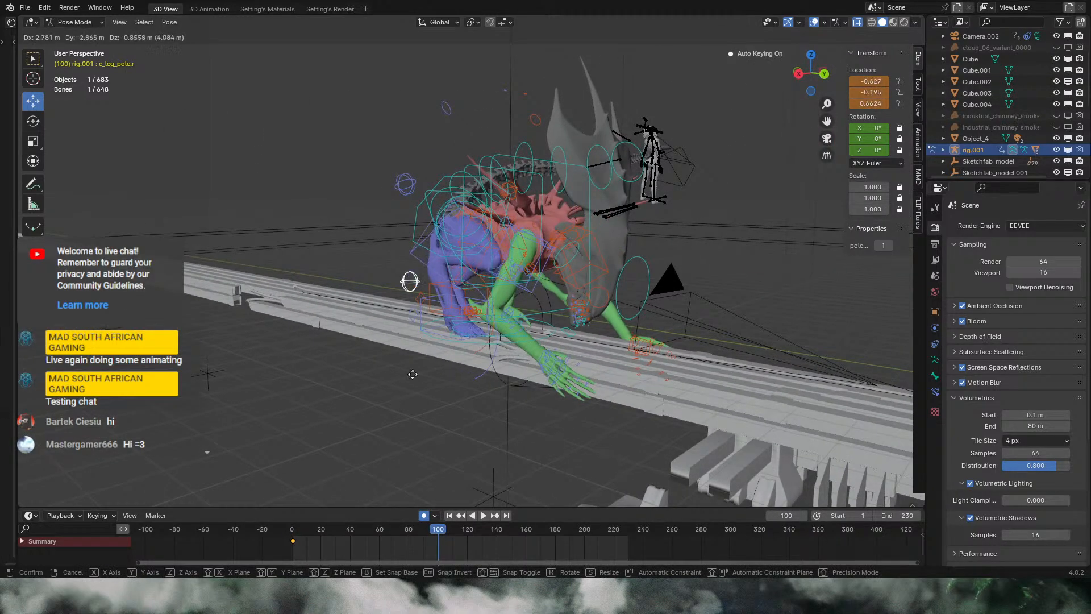
pyautogui.rightClick(413, 302)
pyautogui.moveTo(413, 303); pyautogui.dragTo(549, 300, button='middle')
# Step: Move the right leg's stretch bone c_stretch_leg.r to about X 0.066, Y -0.222, Z 0.192 at frame 100
pyautogui.click(588, 284)
pyautogui.press('g')
pyautogui.click(443, 262)
pyautogui.moveTo(444, 261); pyautogui.dragTo(591, 310, button='middle')
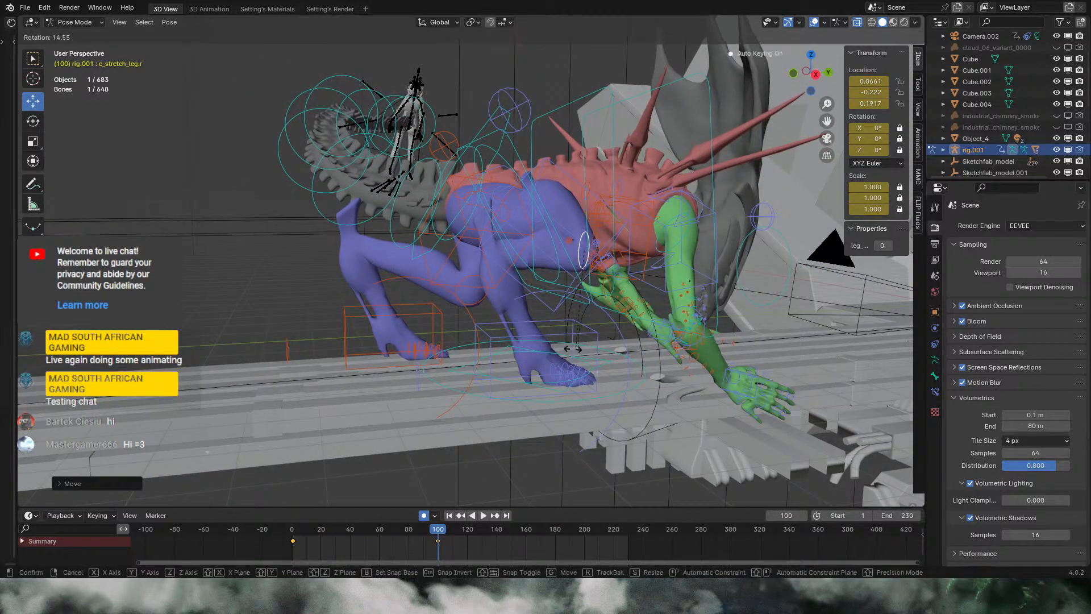
# Step: Move the right leg's pole bone c_leg_pole.r to about X -0.609, Y -0.086, Z 0.074
pyautogui.moveTo(661, 313); pyautogui.dragTo(687, 266, button='middle')
pyautogui.click(679, 237)
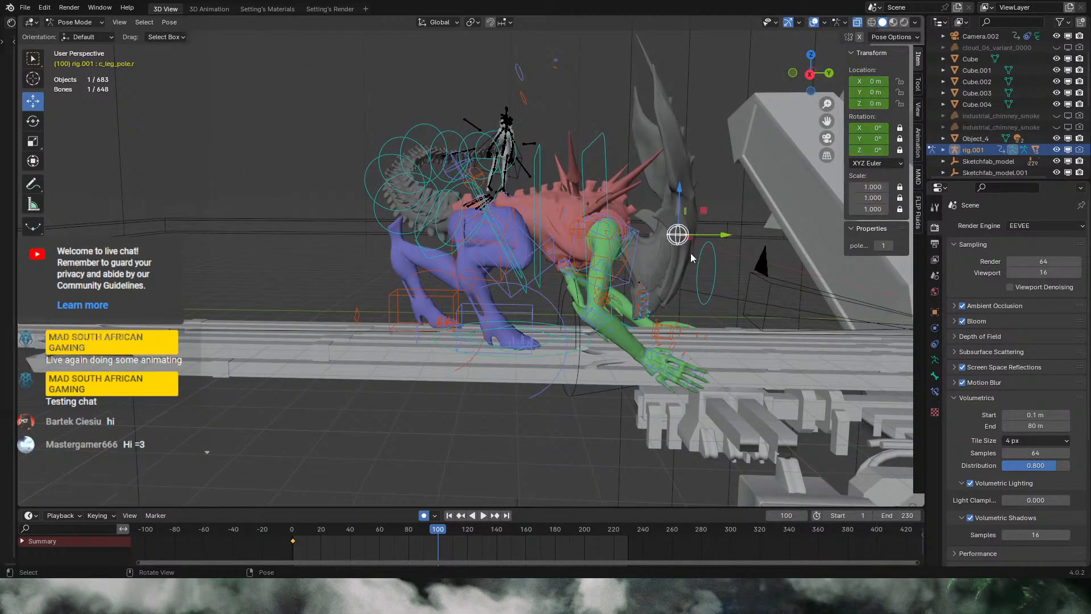
pyautogui.press('g')
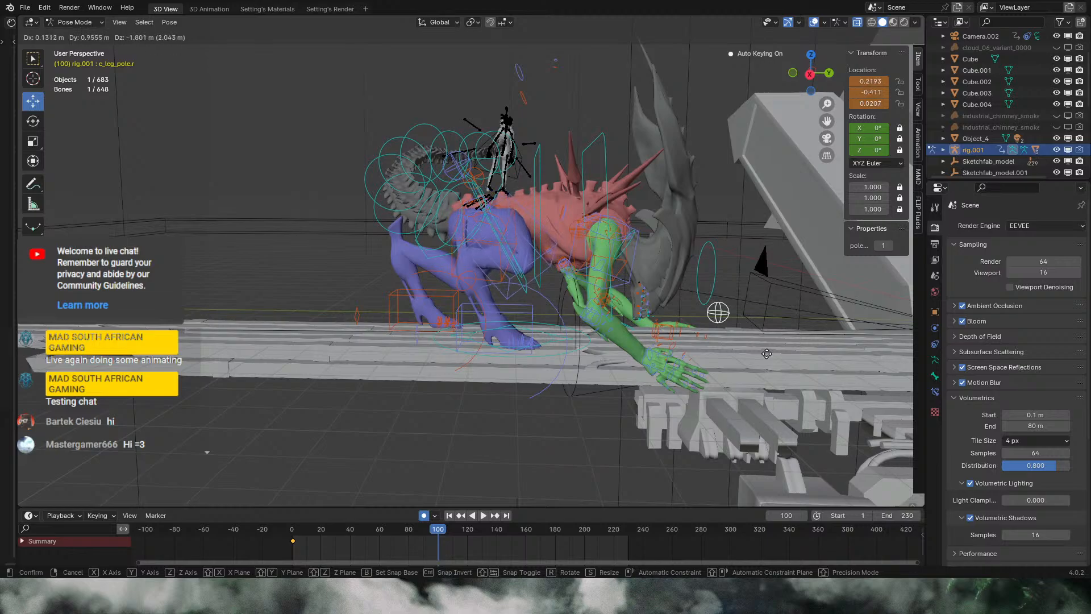
pyautogui.click(569, 268)
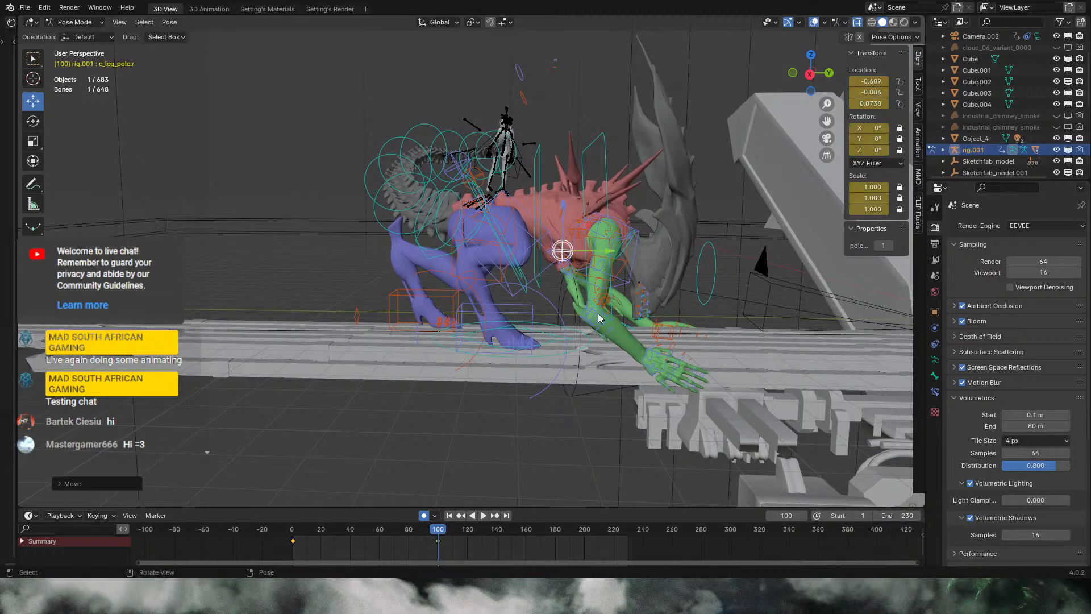
# Step: Move the left leg's pole bone c_leg_pole.l to about X 0.181, Y 0.221, Z 0.249 at frame 100
pyautogui.moveTo(547, 260); pyautogui.dragTo(816, 293, button='middle')
pyautogui.click(555, 251)
pyautogui.scroll(1, 494, 298)
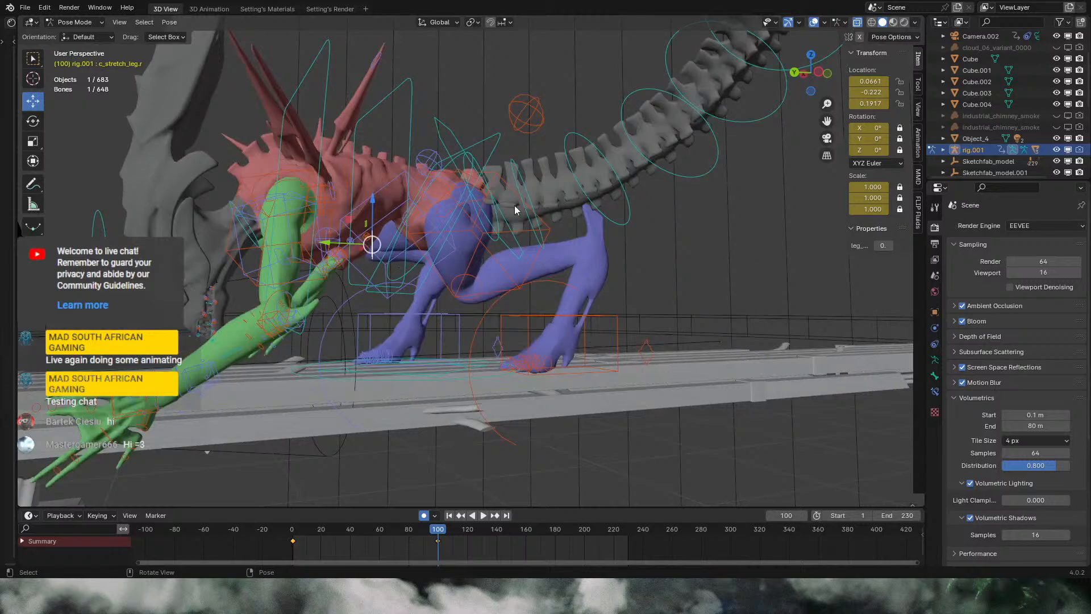
pyautogui.moveTo(513, 206); pyautogui.dragTo(367, 278, button='middle')
pyautogui.moveTo(438, 230); pyautogui.dragTo(552, 226, button='middle')
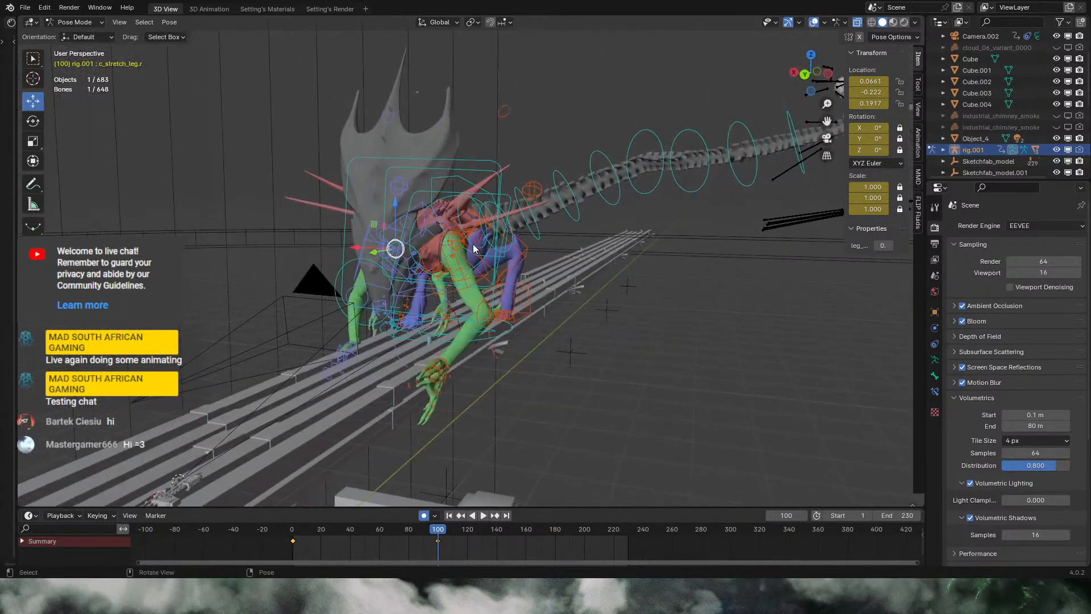
pyautogui.click(459, 244)
pyautogui.press('g')
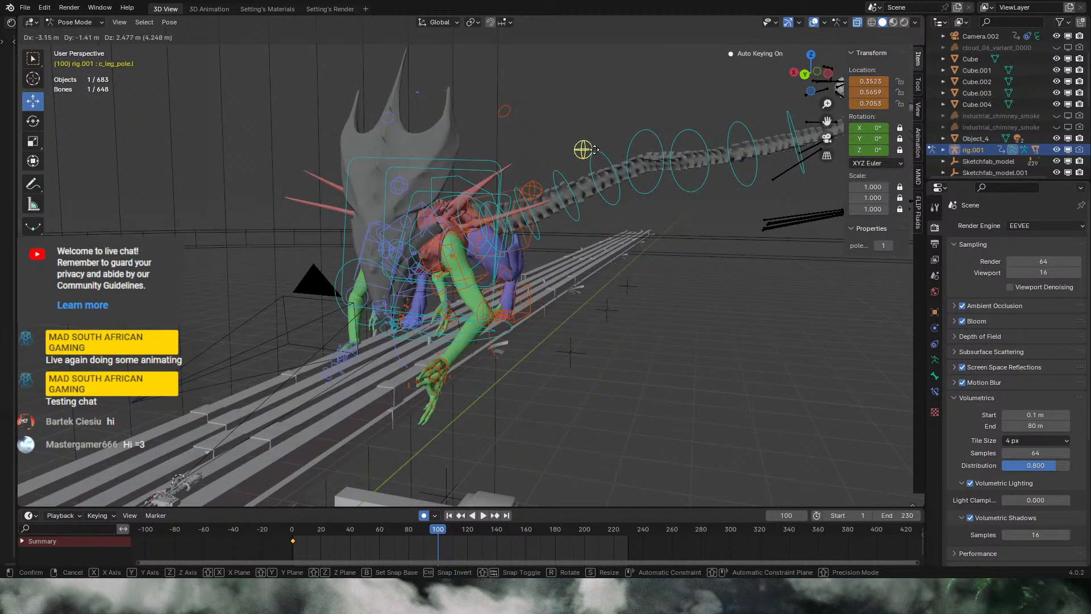
pyautogui.click(594, 152)
pyautogui.moveTo(583, 258)
pyautogui.mouseDown(button='middle')
pyautogui.moveTo(575, 230)
pyautogui.moveTo(595, 260)
pyautogui.mouseUp(button='middle')
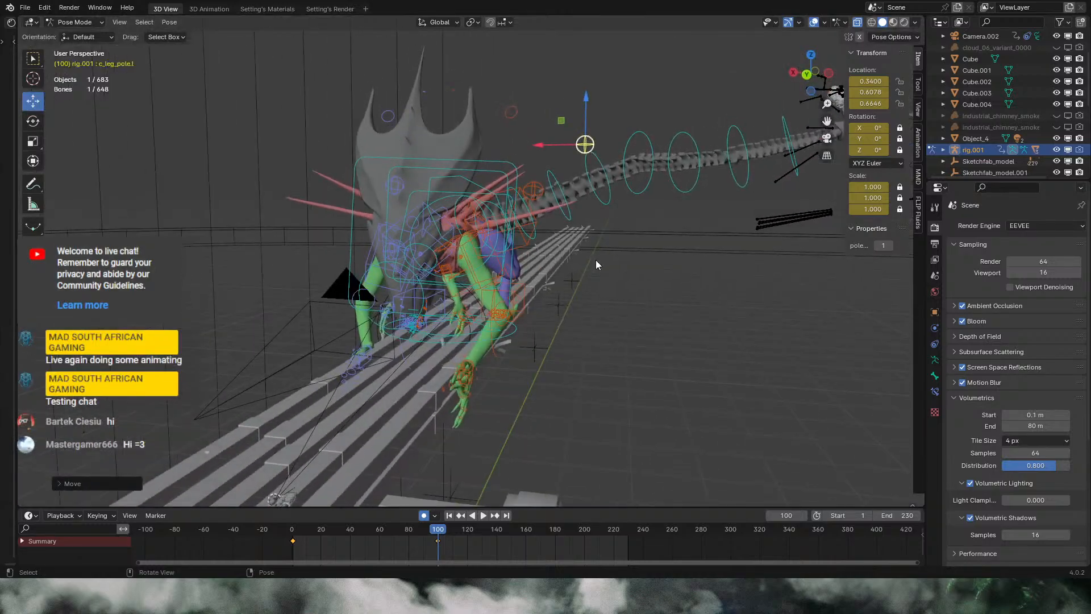
pyautogui.press('g')
pyautogui.click(526, 320)
pyautogui.moveTo(527, 320); pyautogui.dragTo(466, 321, button='middle')
# Step: Return to frame 1 in the camera view with the viewport overlays hidden
pyautogui.click(827, 139)
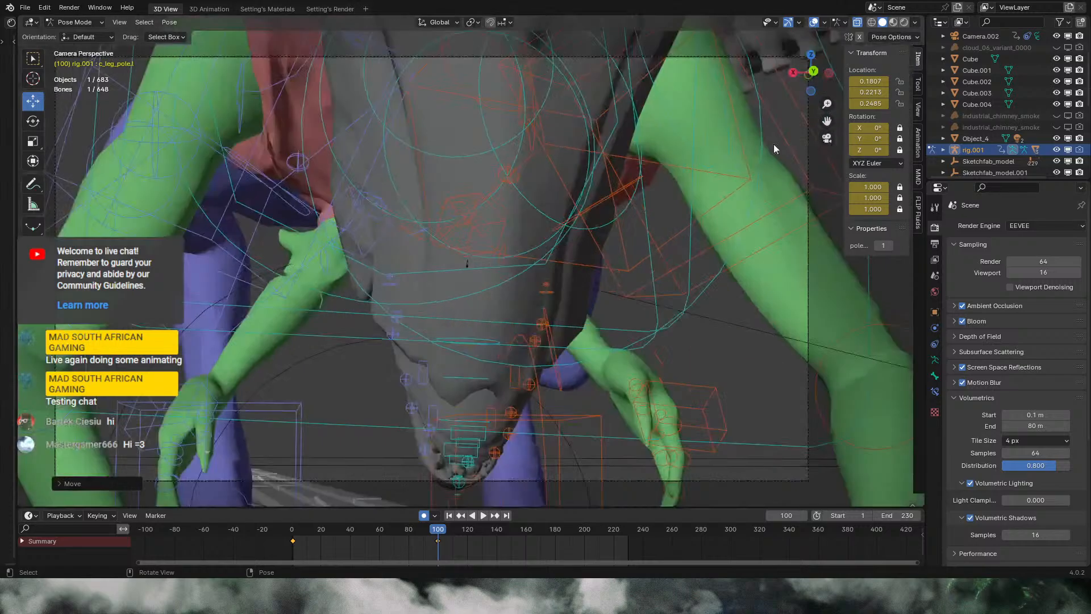
pyautogui.click(294, 532)
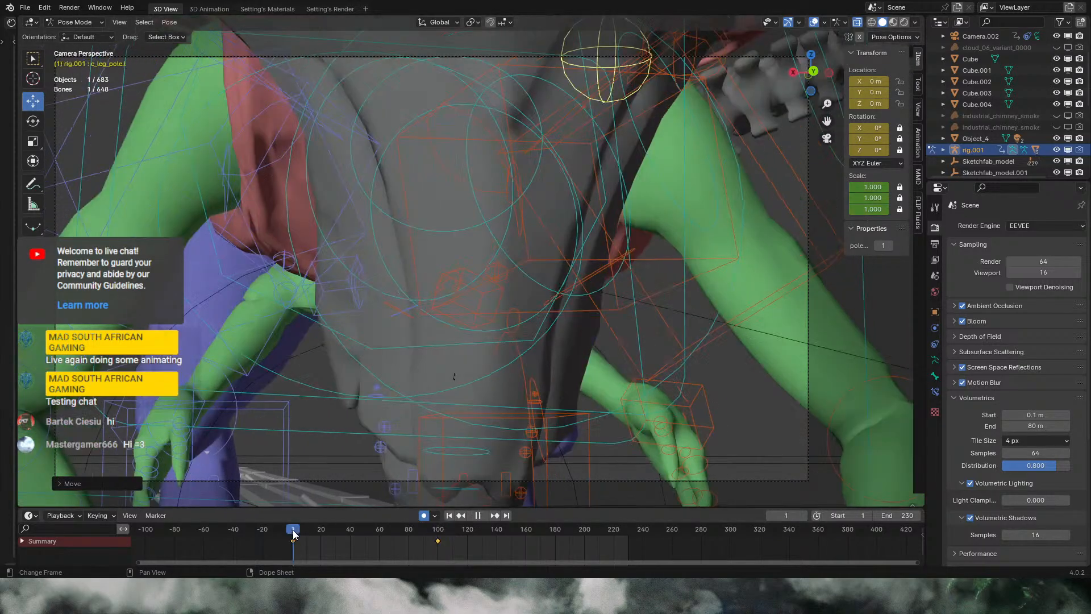
pyautogui.click(813, 22)
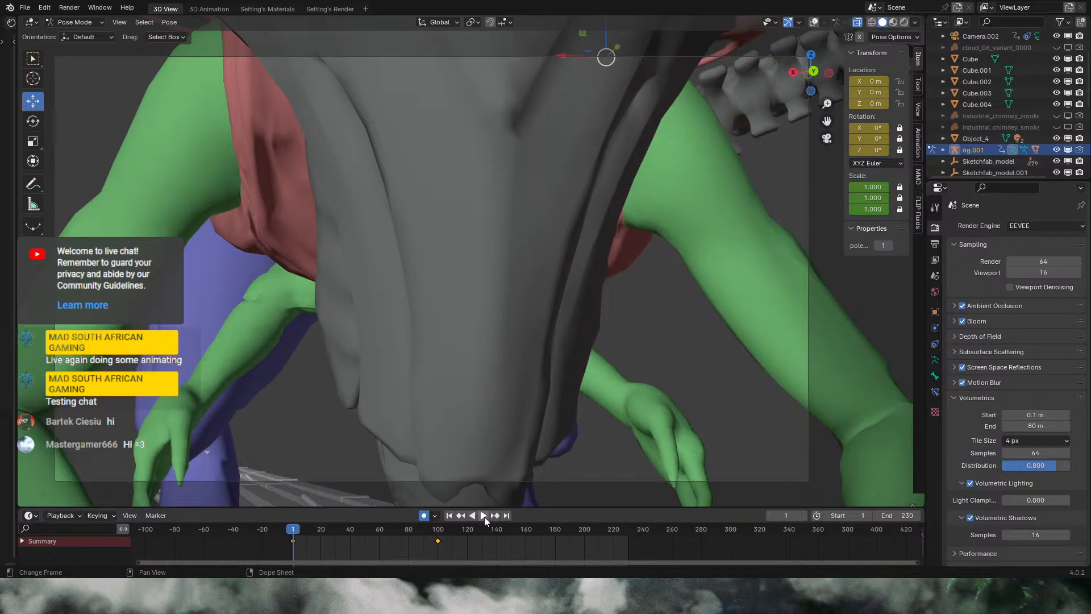
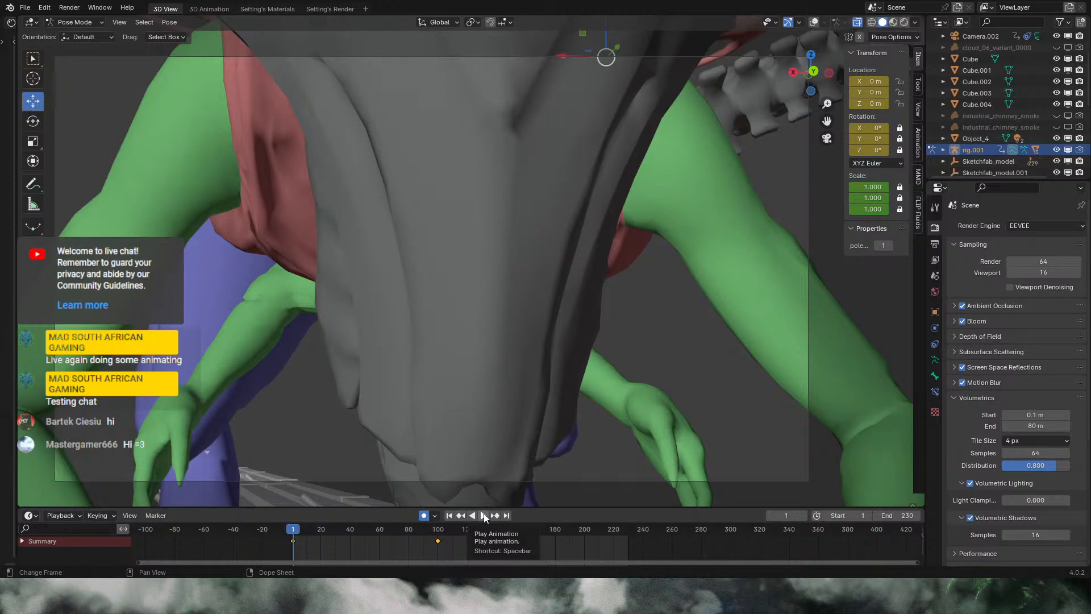
pyautogui.click(39, 513)
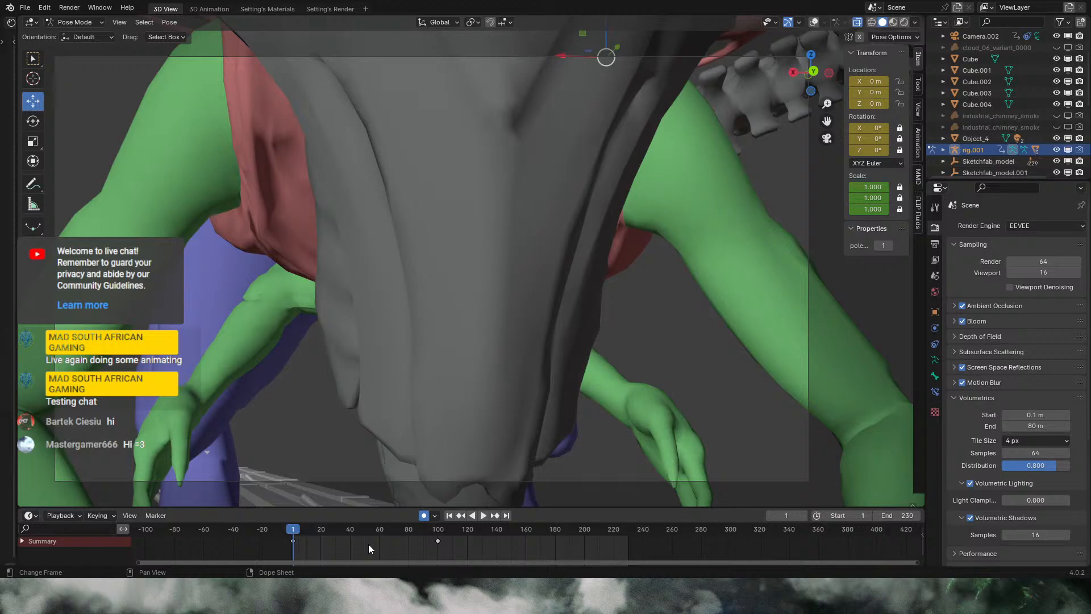
pyautogui.moveTo(470, 552); pyautogui.dragTo(292, 541)
pyautogui.rightClick(295, 541)
pyautogui.click(147, 22)
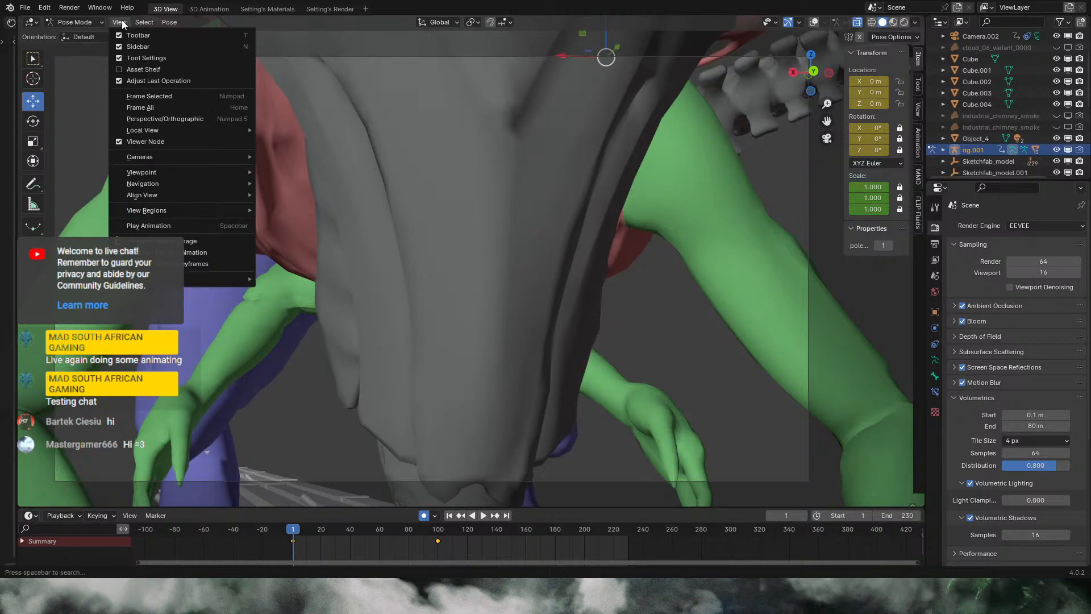
pyautogui.moveTo(169, 24)
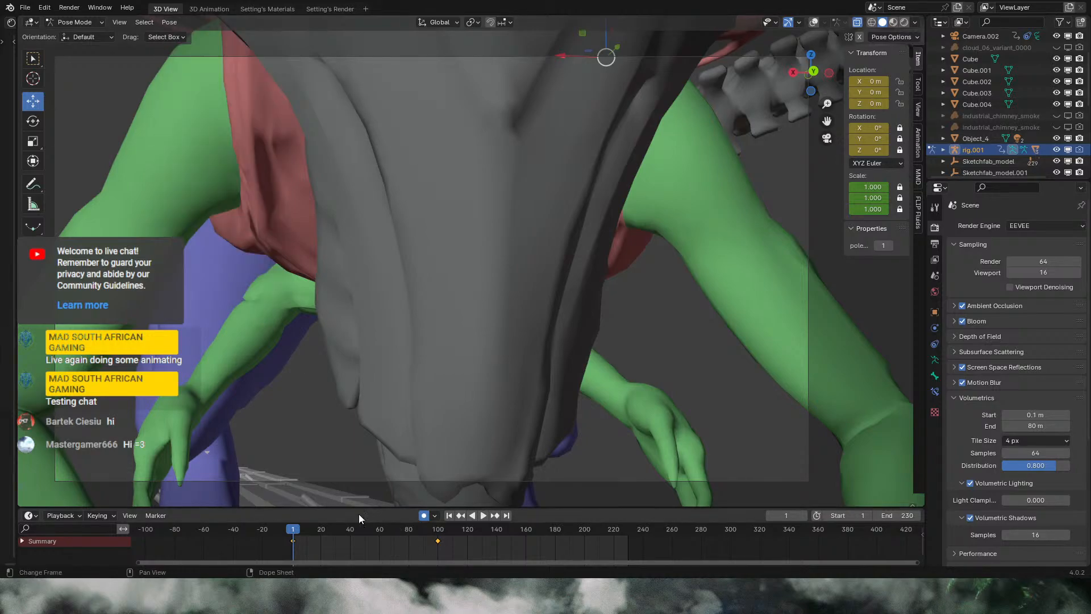
pyautogui.click(129, 517)
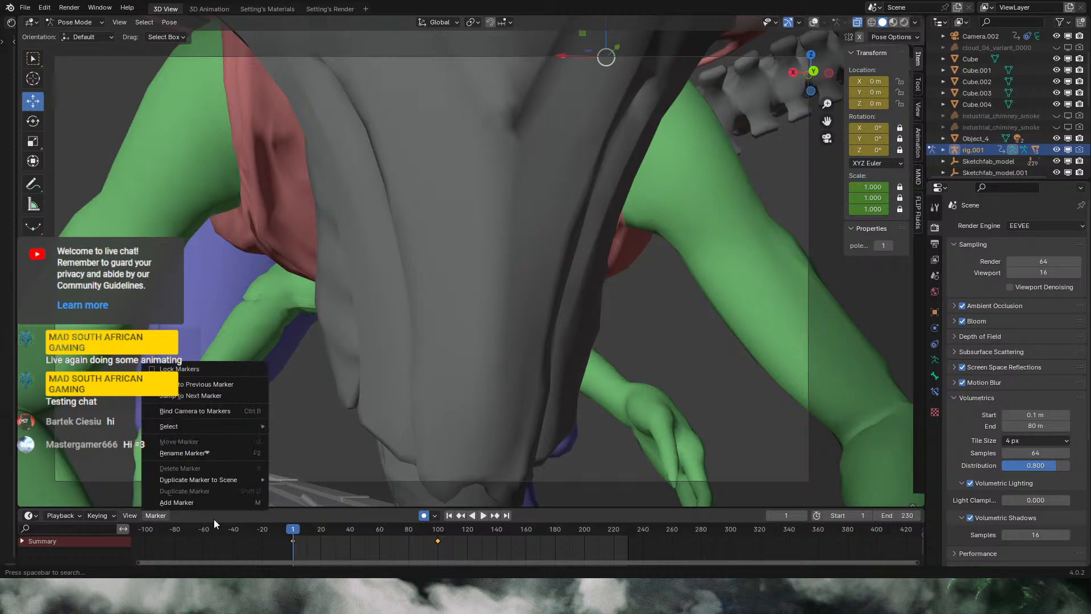
pyautogui.rightClick(370, 540)
pyautogui.rightClick(438, 540)
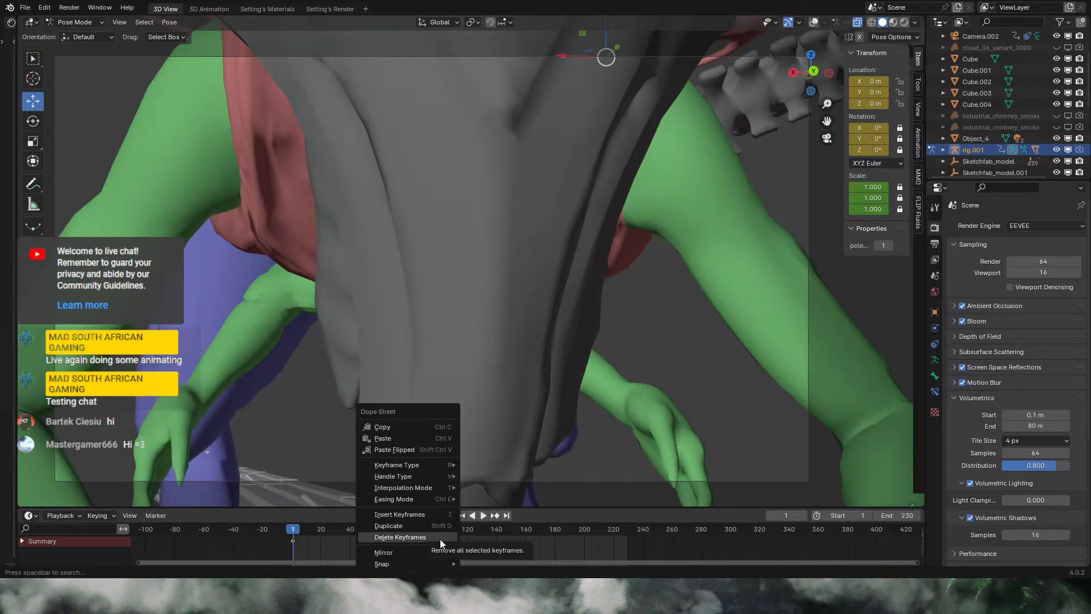
pyautogui.moveTo(435, 487)
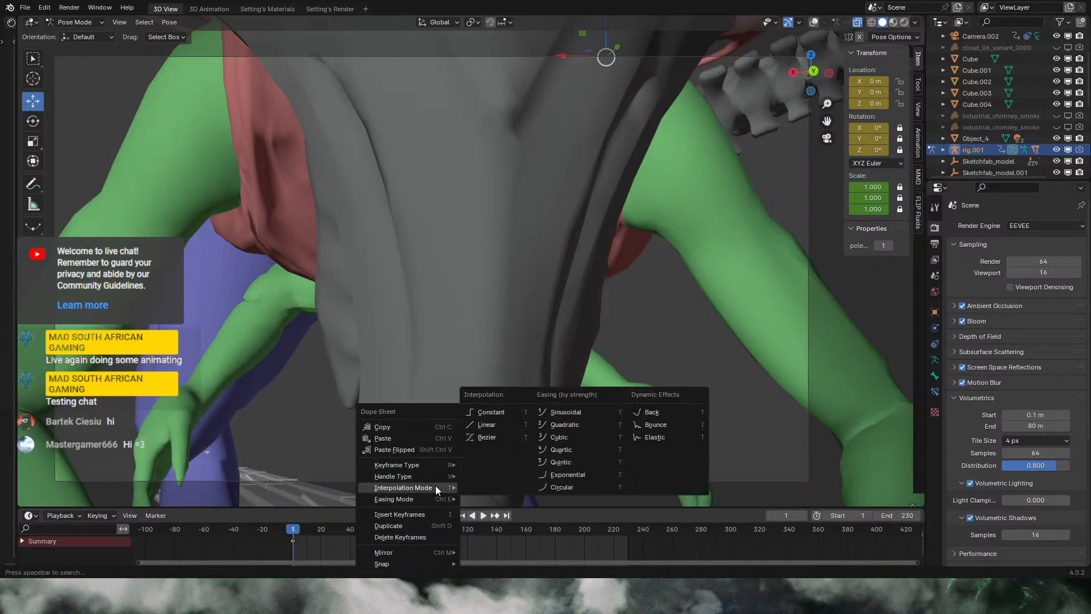
pyautogui.moveTo(433, 466)
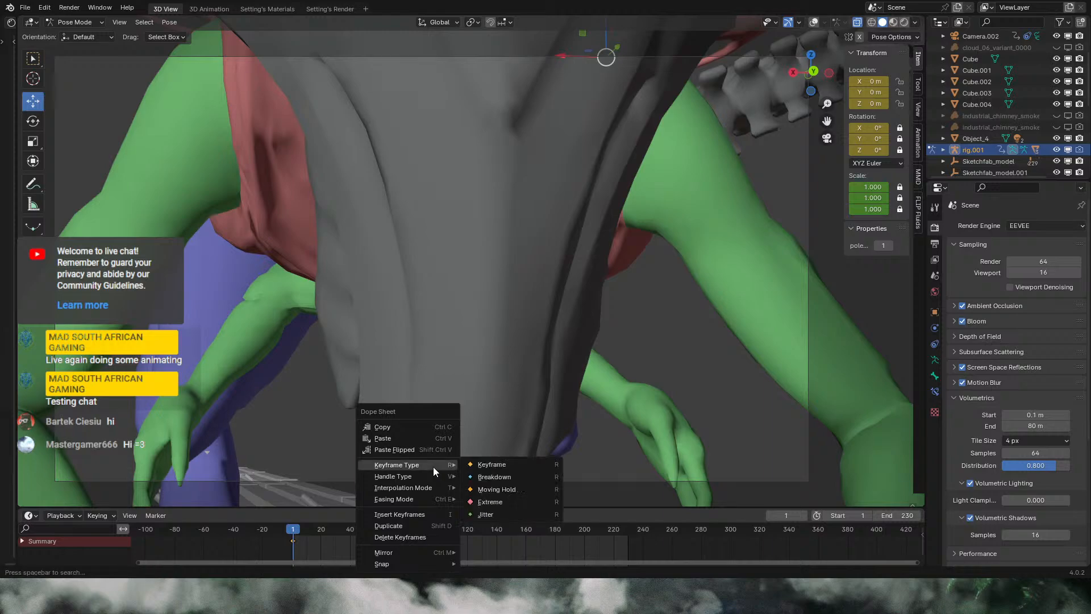
pyautogui.moveTo(410, 562)
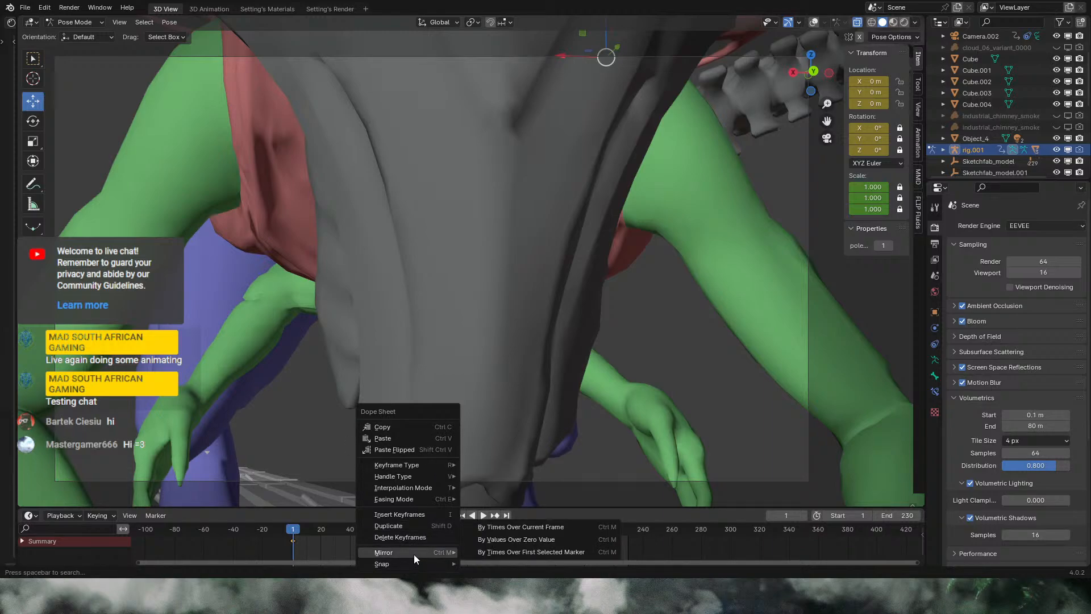
pyautogui.press('Escape')
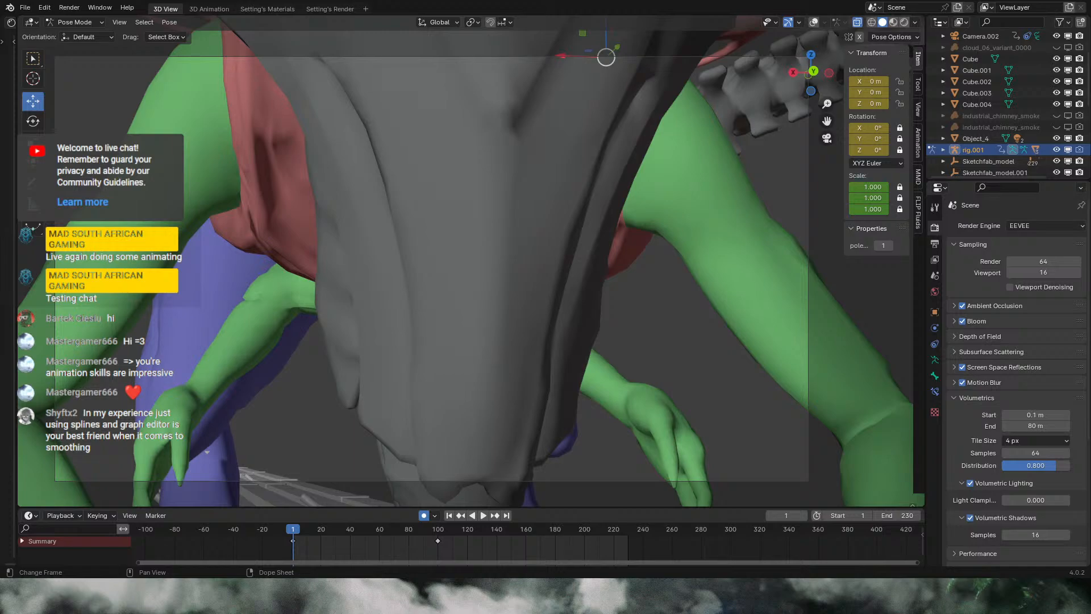
# Step: Play the rise animation through to frame 100 and show the viewport overlays again
pyautogui.click(483, 515)
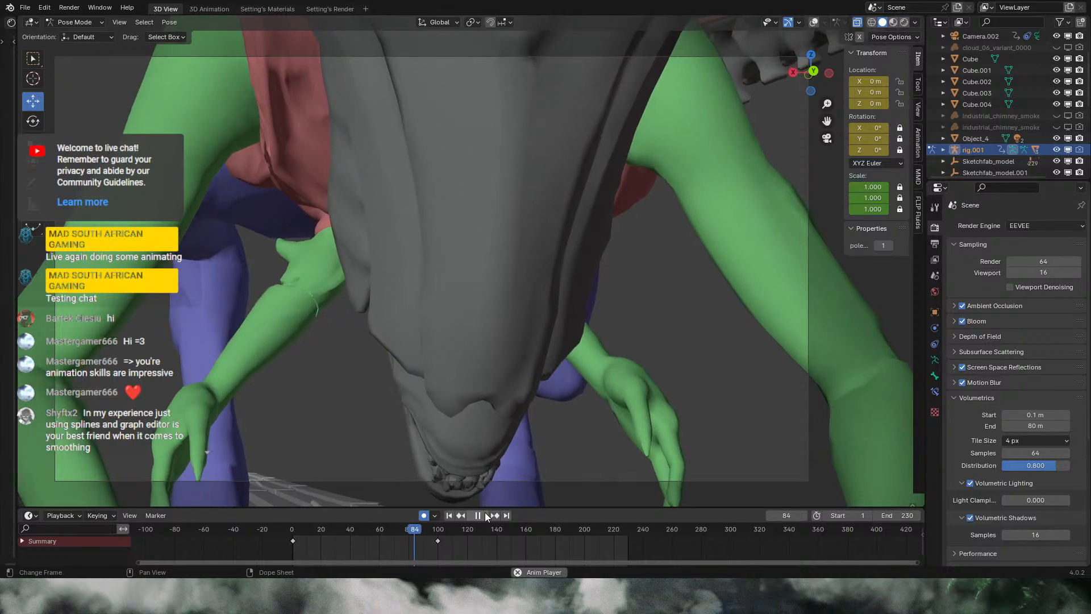
pyautogui.click(485, 515)
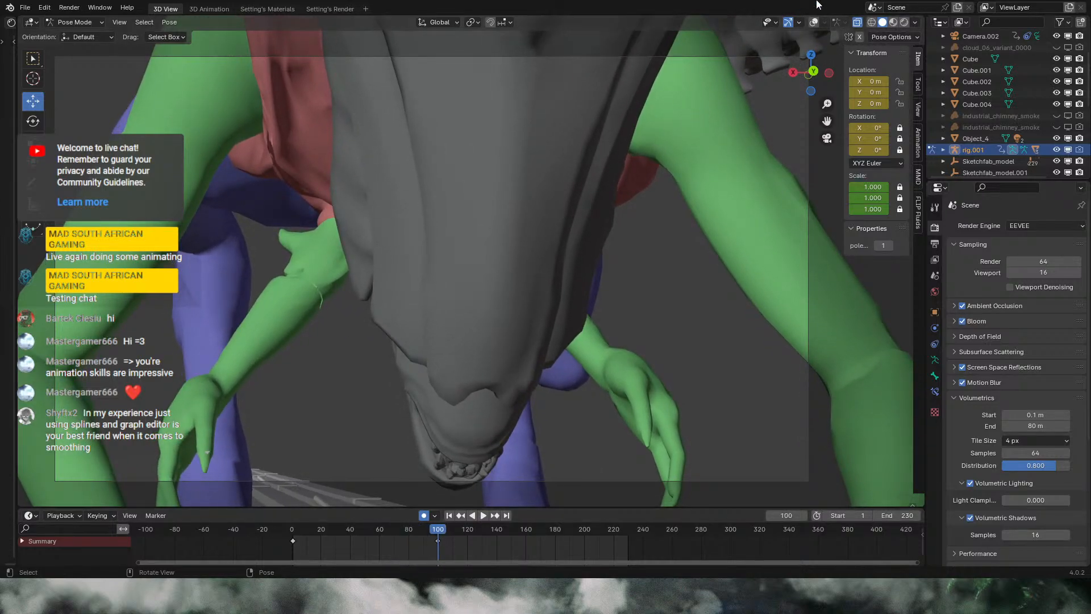
pyautogui.click(813, 22)
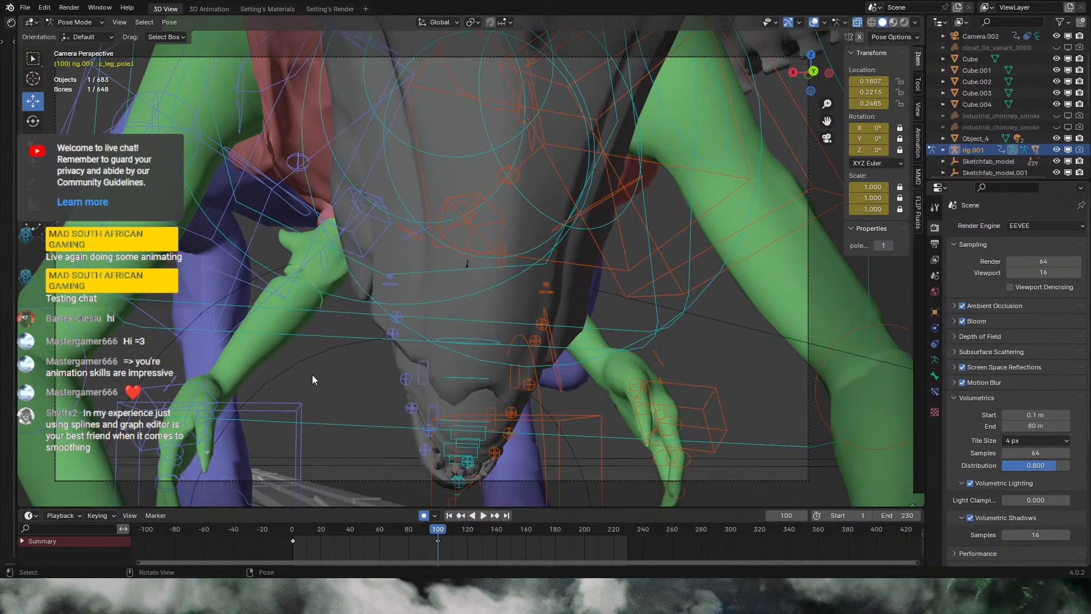
# Step: Move the right small hand's bone c_hand_ik_dupli_001.r to about X 0.047, Y -0.022, Z -1.406 and rotate it to about -77°, 55°, -105°
pyautogui.click(180, 428)
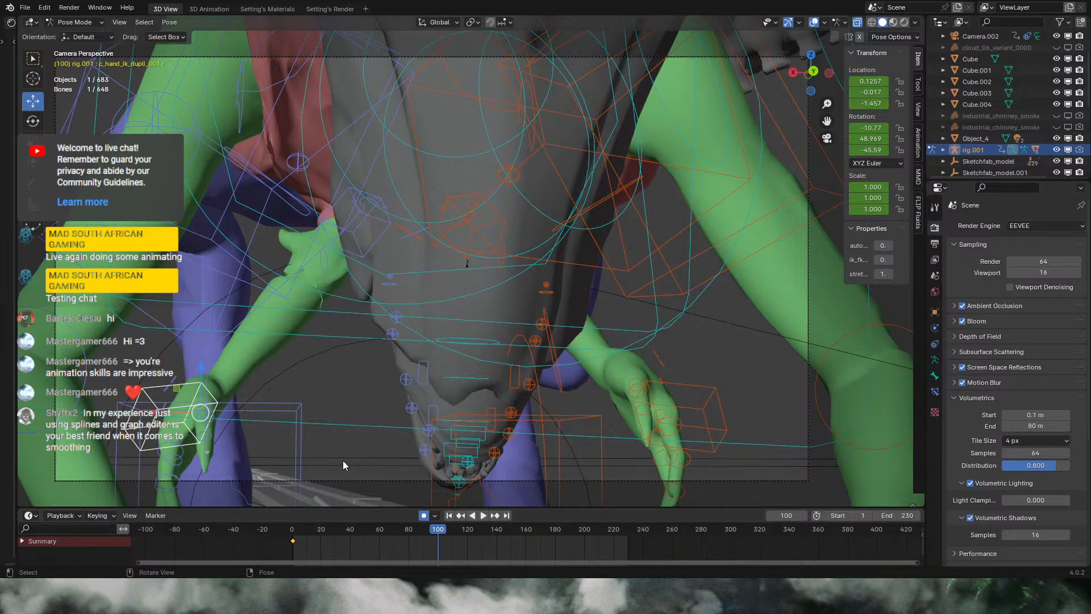
pyautogui.press('g')
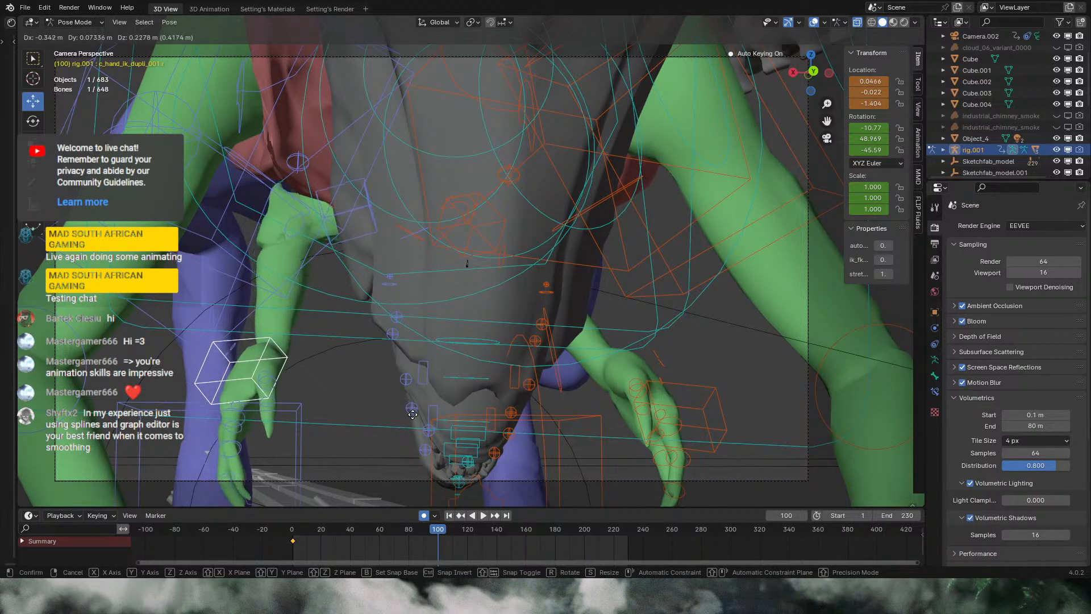
pyautogui.click(410, 420)
pyautogui.press('r')
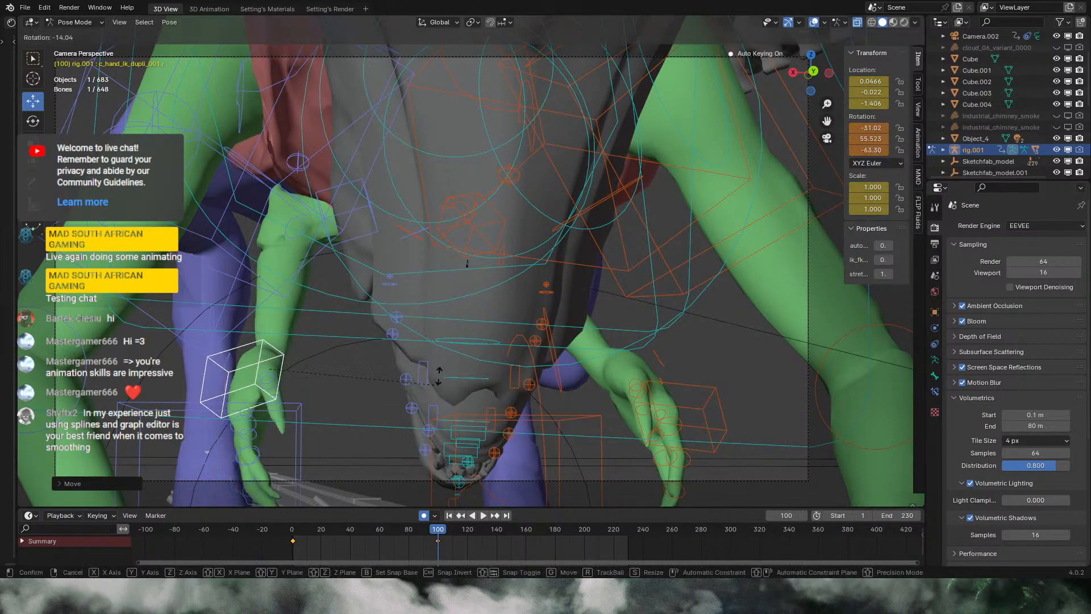
pyautogui.click(404, 372)
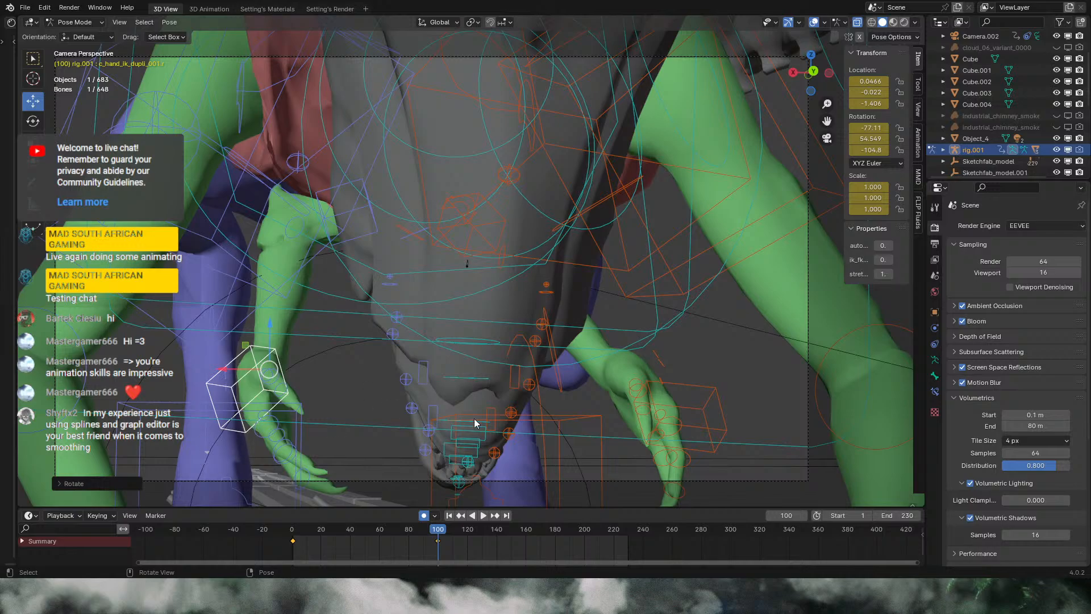
# Step: Move the left small hand's bone c_hand_ik_dupli_001.l to about X -0.116, Y -0.052, Z -1.395 at frame 100
pyautogui.click(697, 408)
pyautogui.press('g')
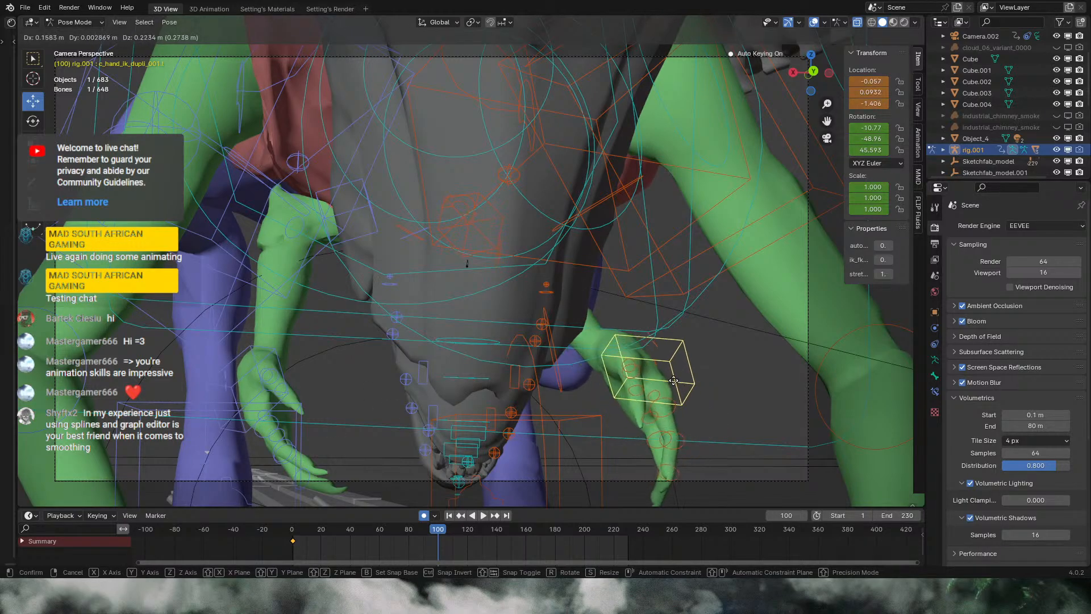
pyautogui.click(667, 368)
pyautogui.moveTo(730, 395); pyautogui.dragTo(612, 401, button='middle')
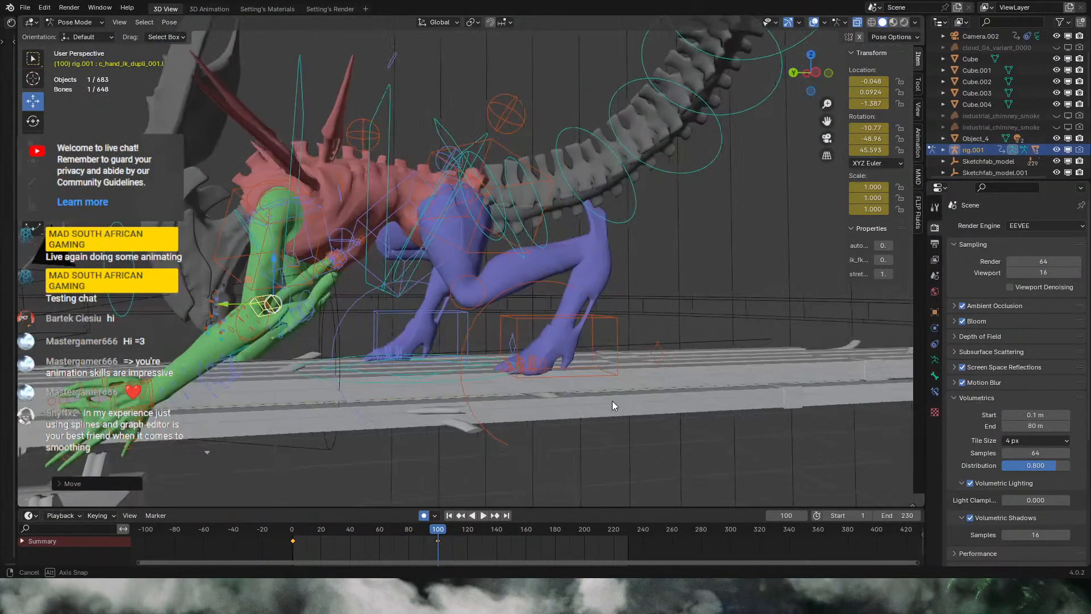
pyautogui.press('g')
pyautogui.moveTo(576, 398); pyautogui.dragTo(714, 356, button='middle')
pyautogui.click(829, 140)
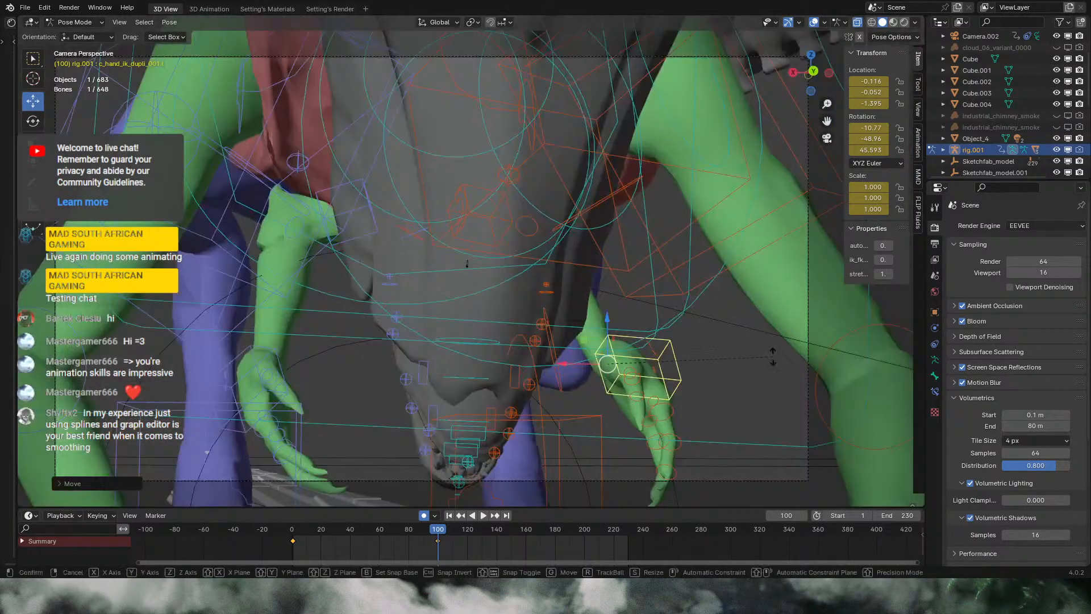
# Step: Rotate the left small hand's bone to about X 9.1°, Y -44.8°, Z 26.9° using free and trackball rotation in the camera view
pyautogui.press('r')
pyautogui.click(761, 388)
pyautogui.press('r')
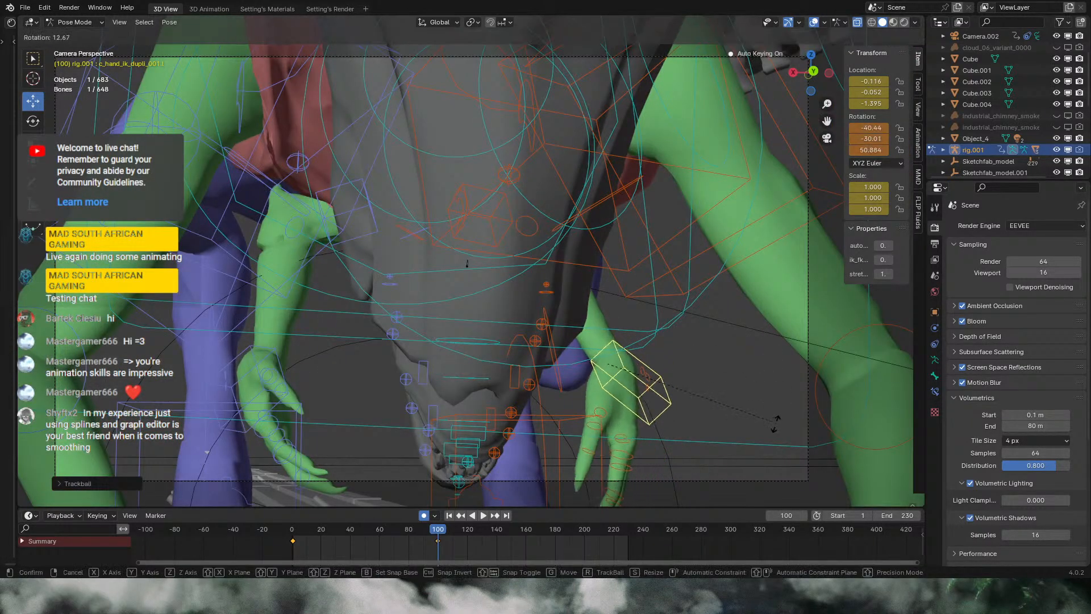
pyautogui.rightClick(772, 419)
pyautogui.press('r')
pyautogui.press('r')
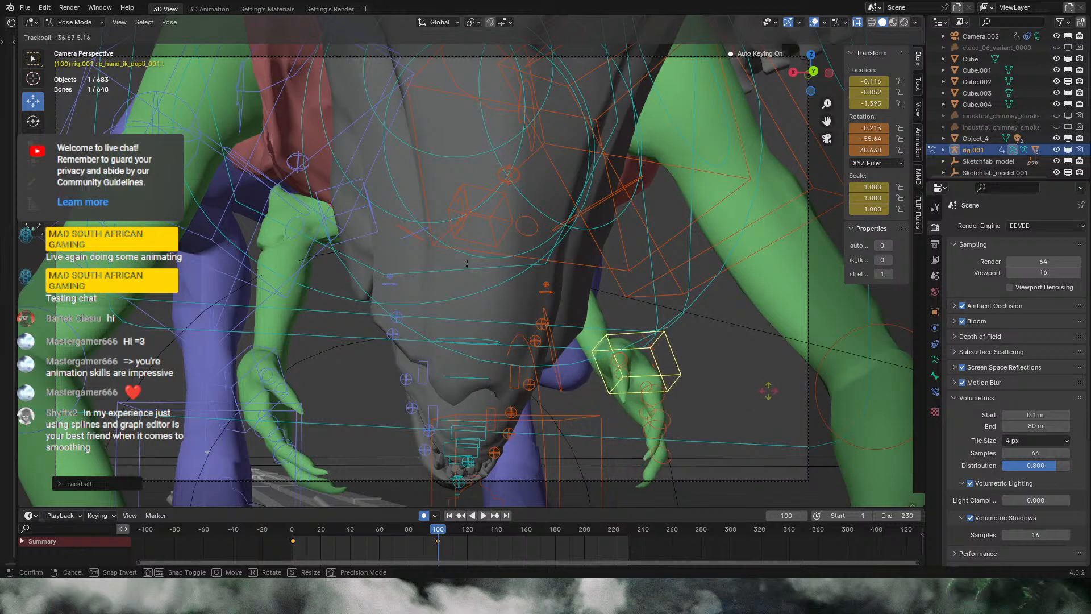
pyautogui.click(777, 382)
pyautogui.press('r')
pyautogui.click(748, 353)
pyautogui.press('r')
pyautogui.press('r')
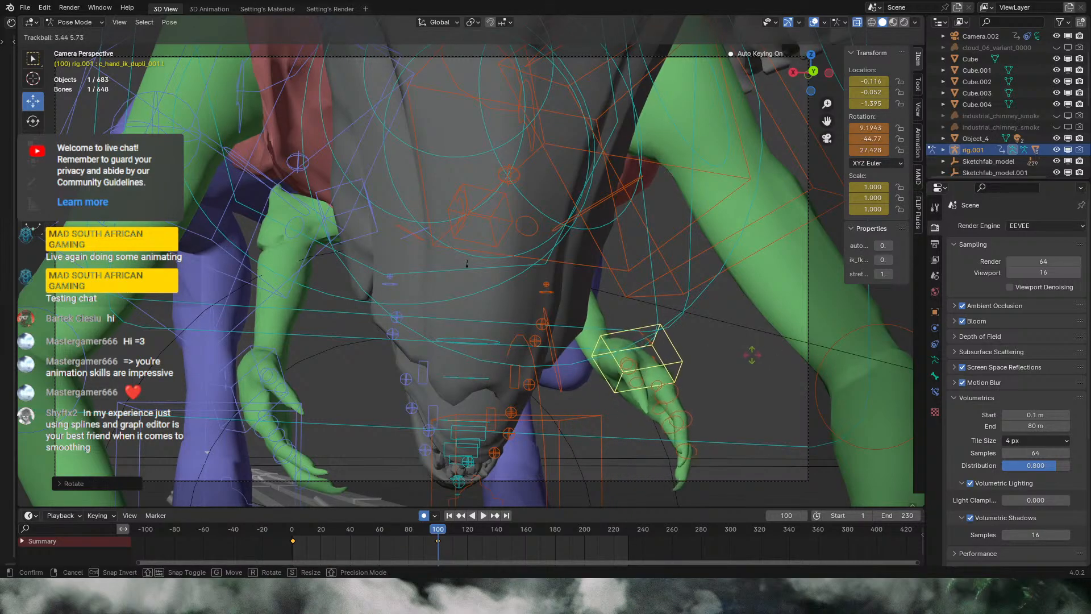
pyautogui.click(752, 352)
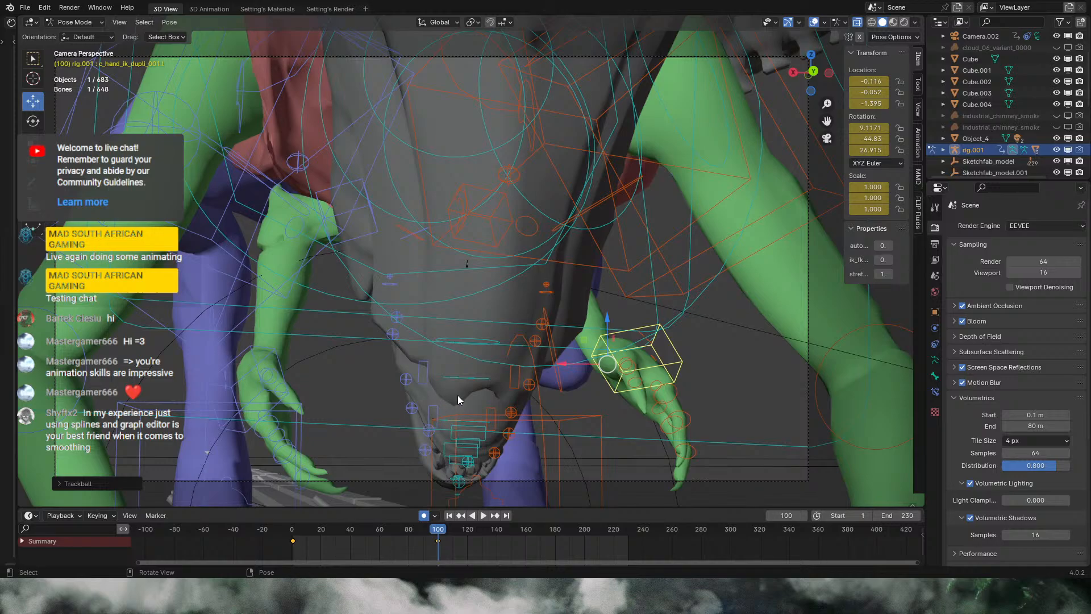
pyautogui.click(472, 378)
pyautogui.press('g')
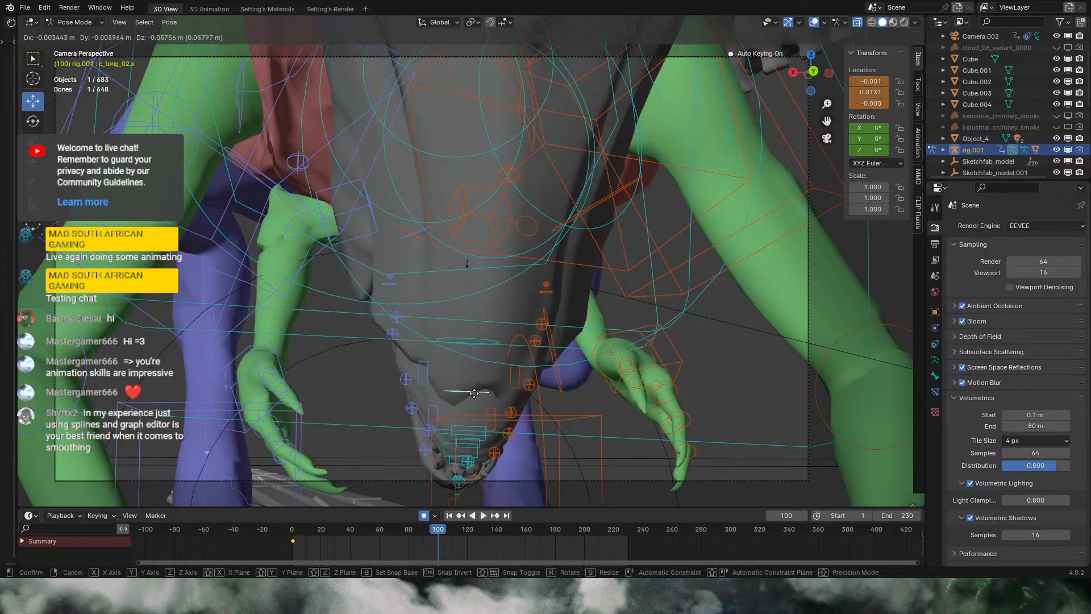
pyautogui.click(477, 368)
pyautogui.click(485, 334)
pyautogui.press('g')
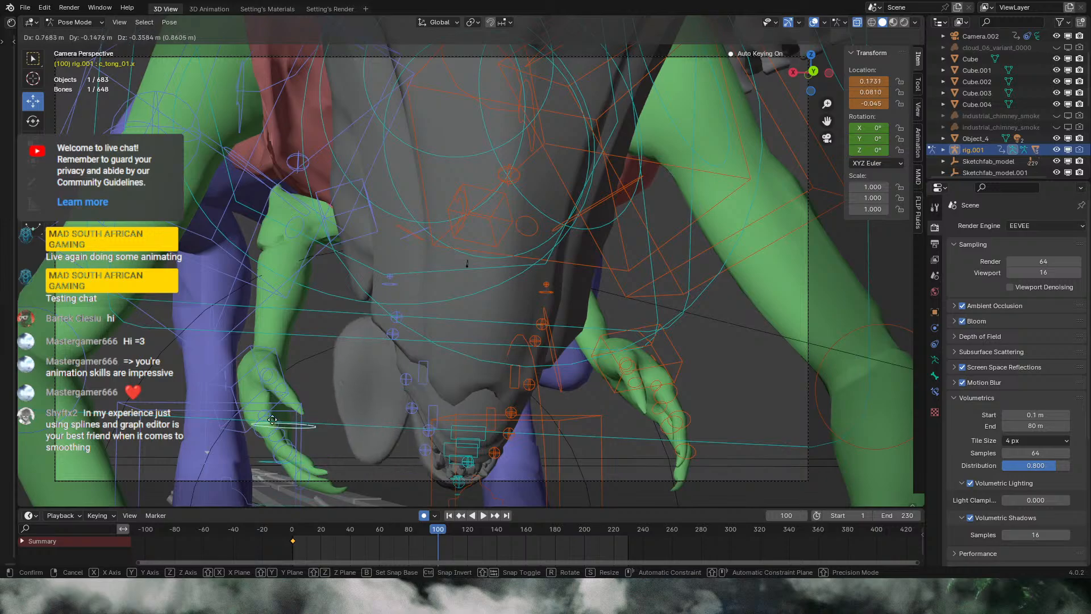
pyautogui.press('Escape')
# Step: Examine the alien's head, jaw and front arms at frame 100 in the right orthographic view
pyautogui.moveTo(493, 385); pyautogui.dragTo(778, 319, button='middle')
pyautogui.press('KP_3')
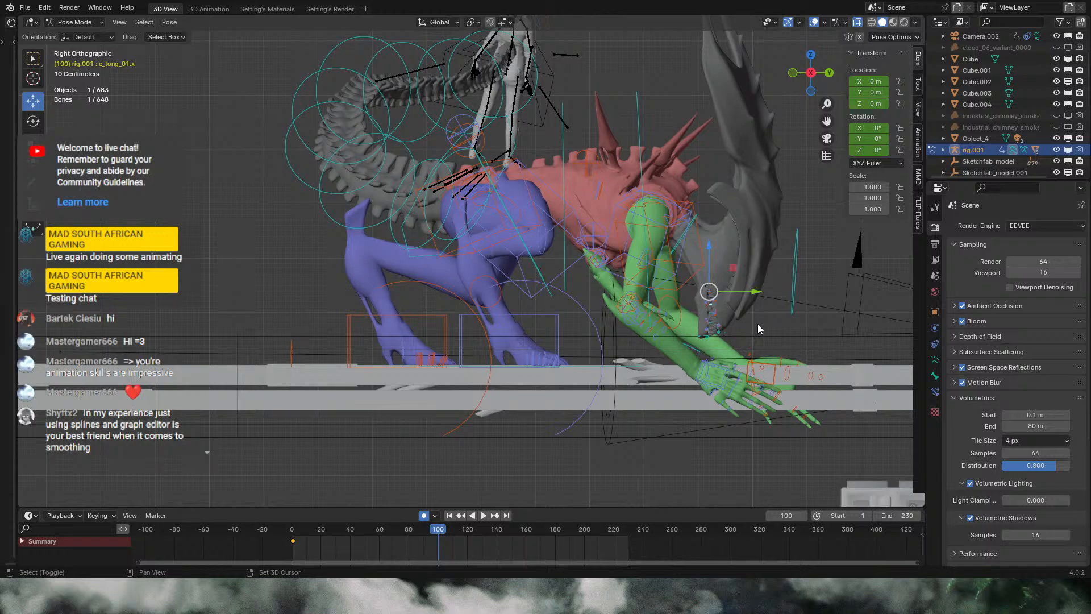
pyautogui.keyDown('shift'); pyautogui.moveTo(803, 319); pyautogui.dragTo(673, 317, button='middle'); pyautogui.keyUp('shift')
pyautogui.scroll(5, 662, 347)
pyautogui.keyDown('shift'); pyautogui.moveTo(757, 323); pyautogui.dragTo(636, 309, button='middle'); pyautogui.keyUp('shift')
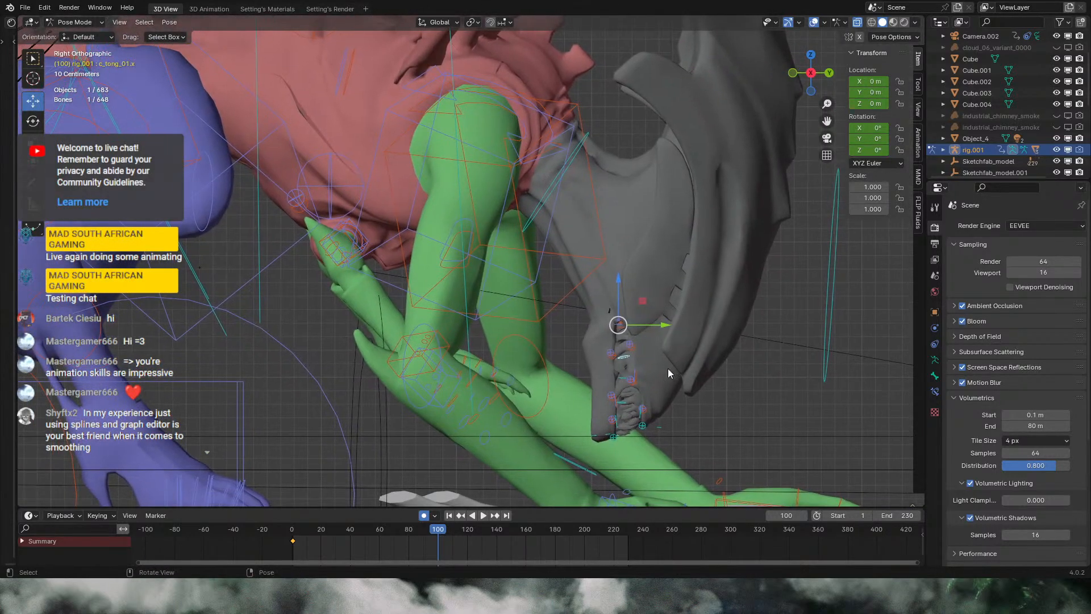
pyautogui.keyDown('shift'); pyautogui.moveTo(759, 342); pyautogui.dragTo(674, 349, button='middle'); pyautogui.keyUp('shift')
pyautogui.scroll(-1, 684, 317)
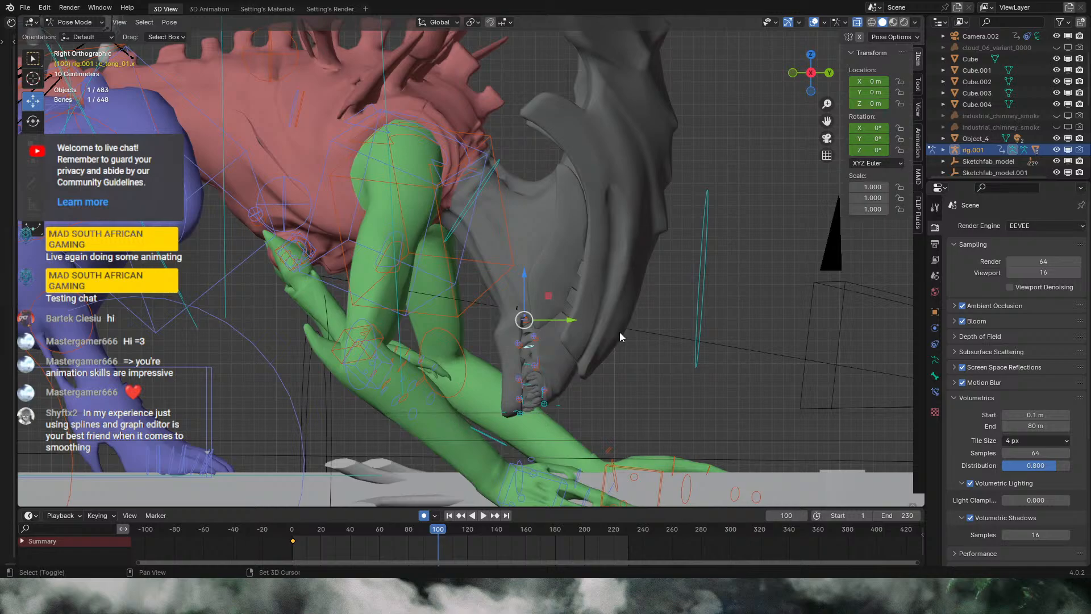
pyautogui.keyDown('shift'); pyautogui.moveTo(571, 369); pyautogui.dragTo(523, 372, button='middle'); pyautogui.keyUp('shift')
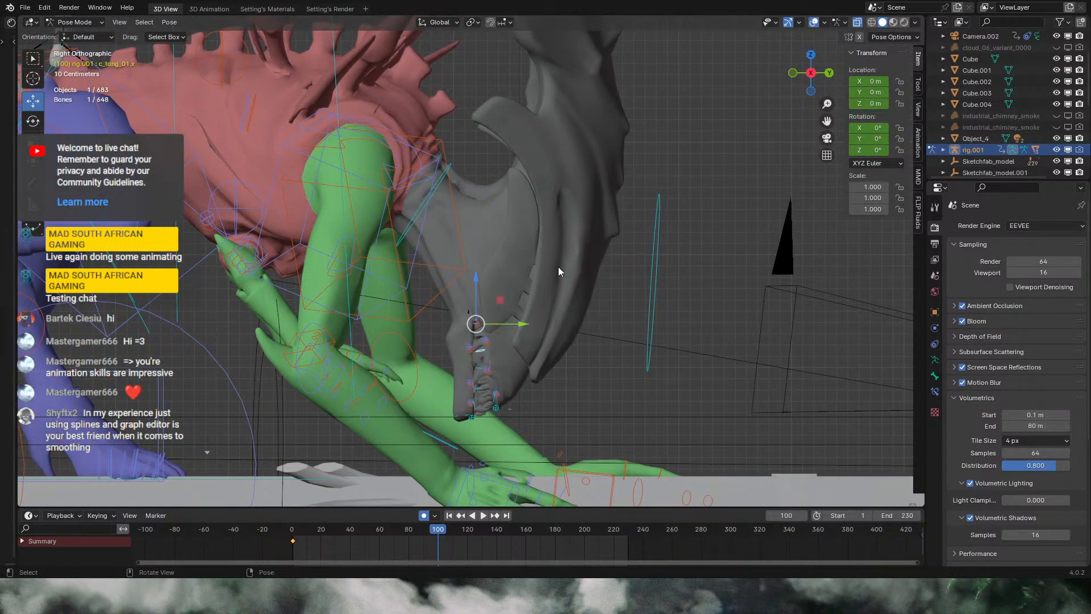
pyautogui.moveTo(604, 308); pyautogui.dragTo(640, 233, button='middle')
pyautogui.moveTo(500, 234); pyautogui.dragTo(657, 390, button='middle')
pyautogui.press('KP_3')
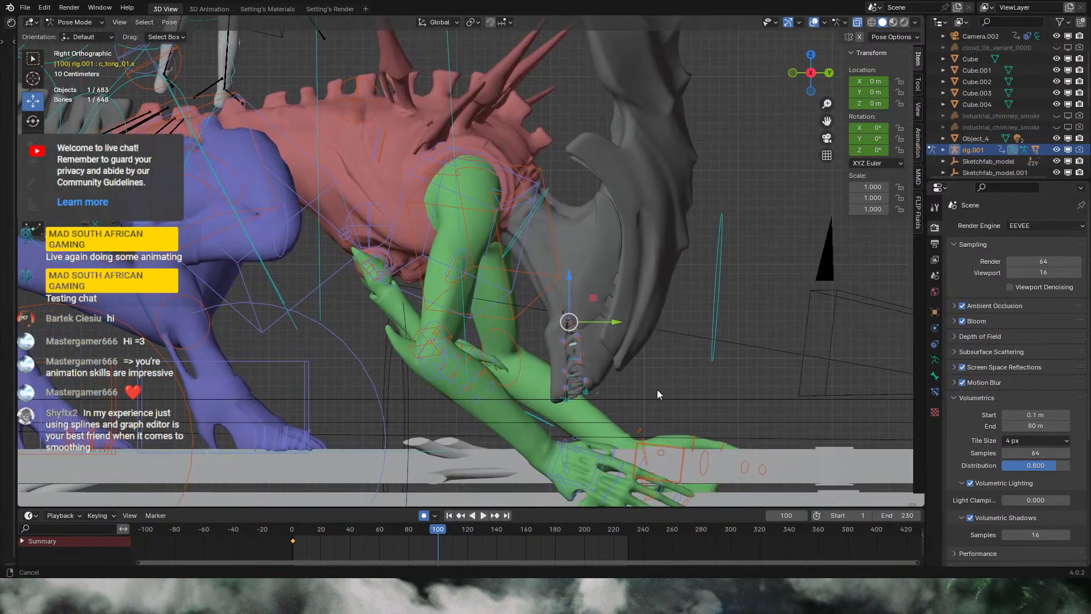
pyautogui.scroll(2, 713, 410)
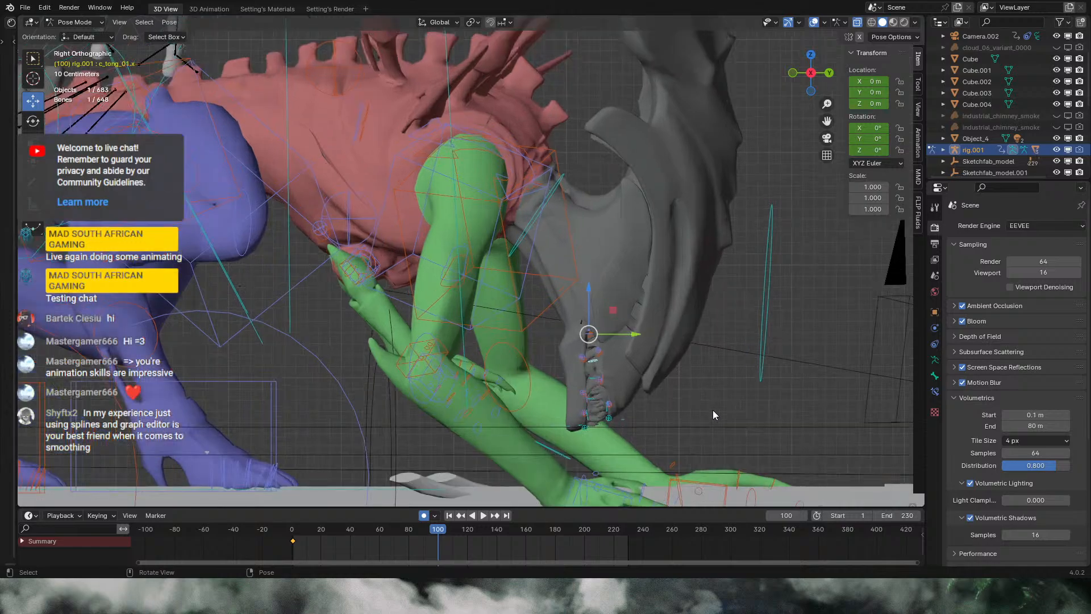
pyautogui.keyDown('shift'); pyautogui.moveTo(709, 420); pyautogui.dragTo(683, 348, button='middle'); pyautogui.keyUp('shift')
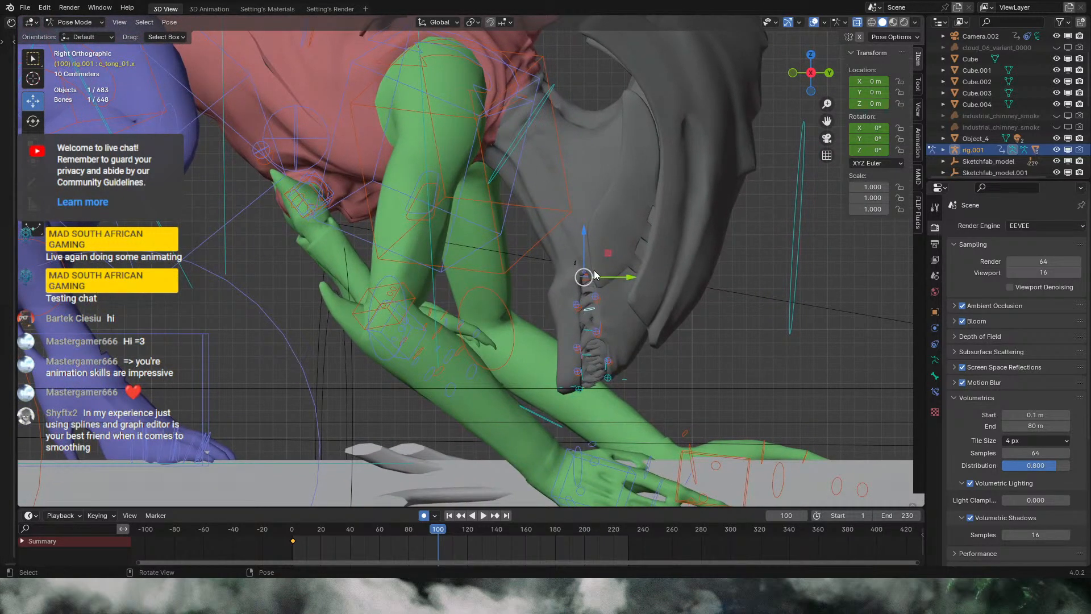
pyautogui.moveTo(554, 314); pyautogui.dragTo(614, 435)
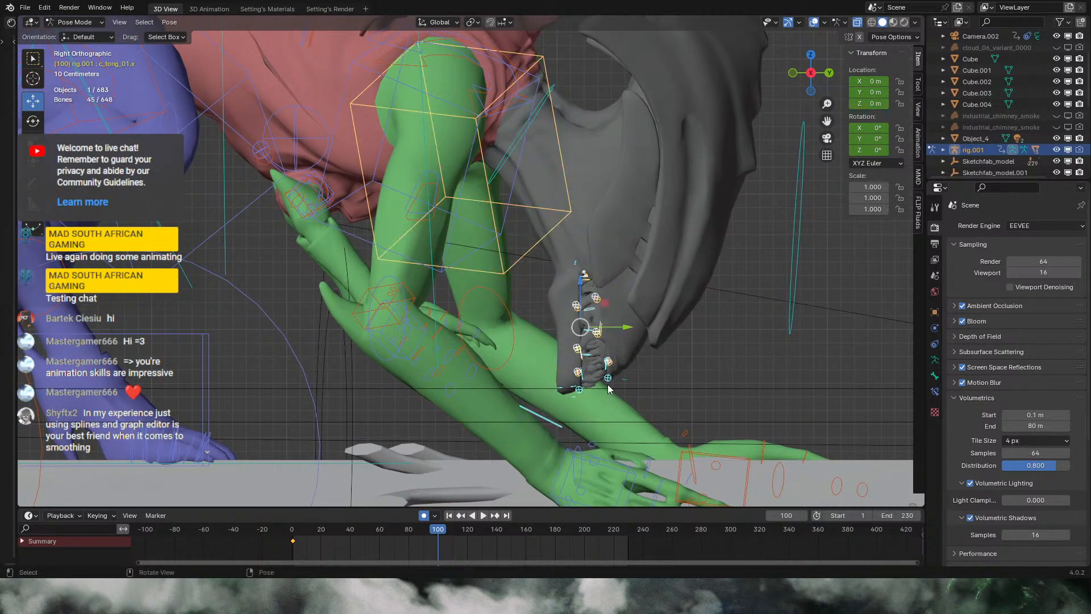
pyautogui.press('r')
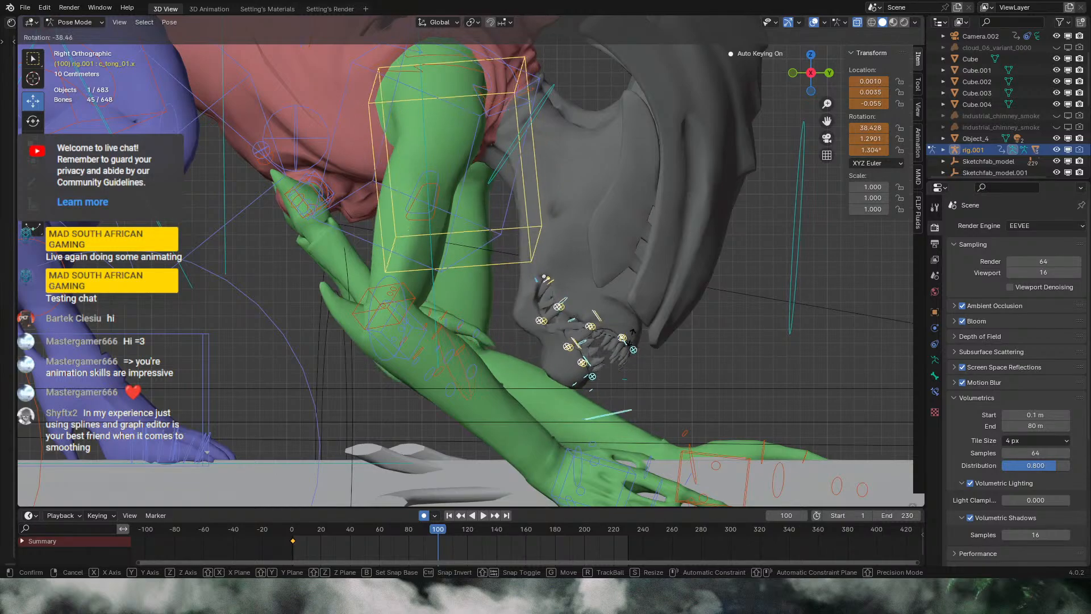
pyautogui.press('g')
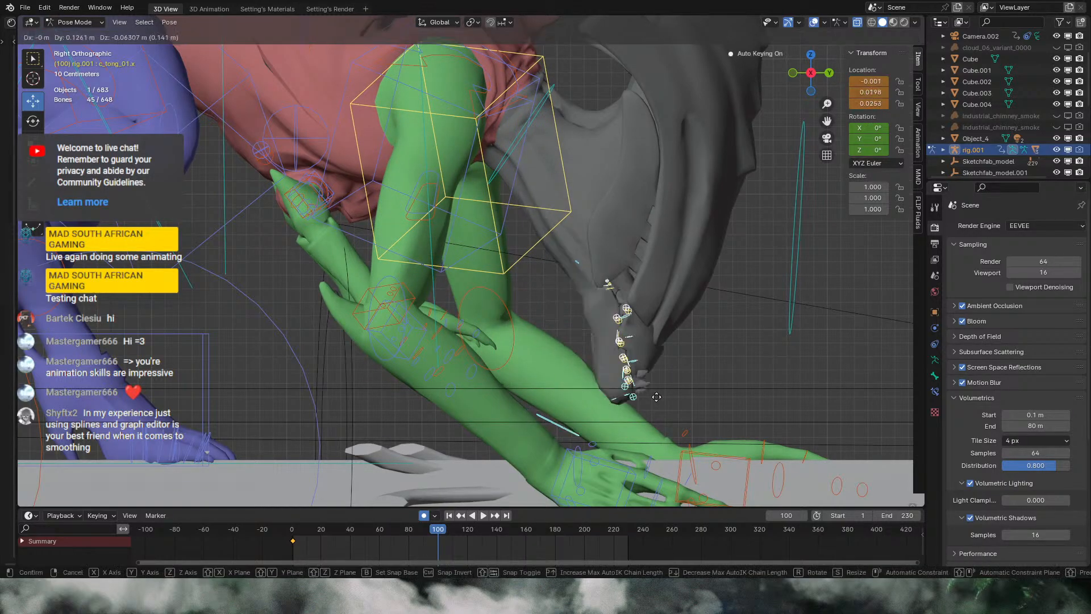
pyautogui.rightClick(625, 275)
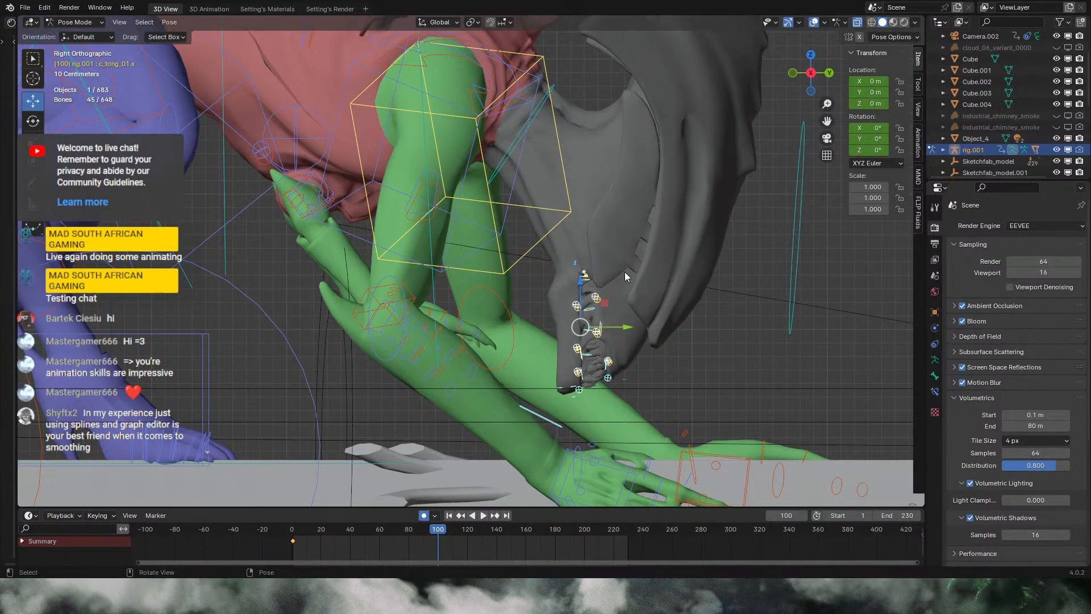
pyautogui.press('g')
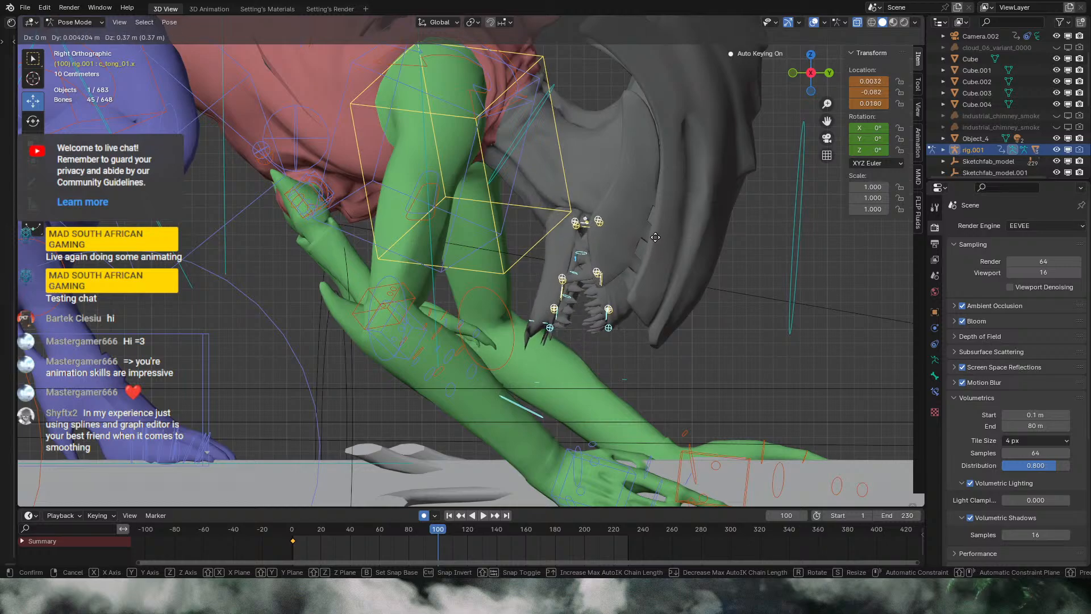
pyautogui.rightClick(649, 295)
pyautogui.click(796, 259)
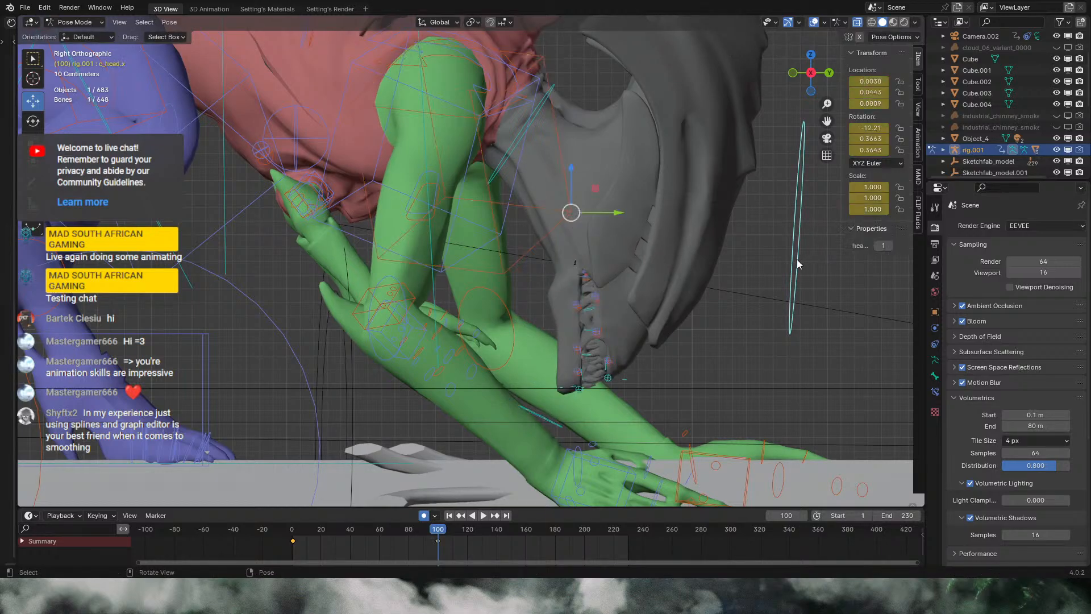
pyautogui.press('g')
pyautogui.rightClick(688, 235)
# Step: Rotate the right arm bone c_arm_ik.r to about Y 3.1° at frame 100 in the camera view
pyautogui.scroll(-6, 688, 235)
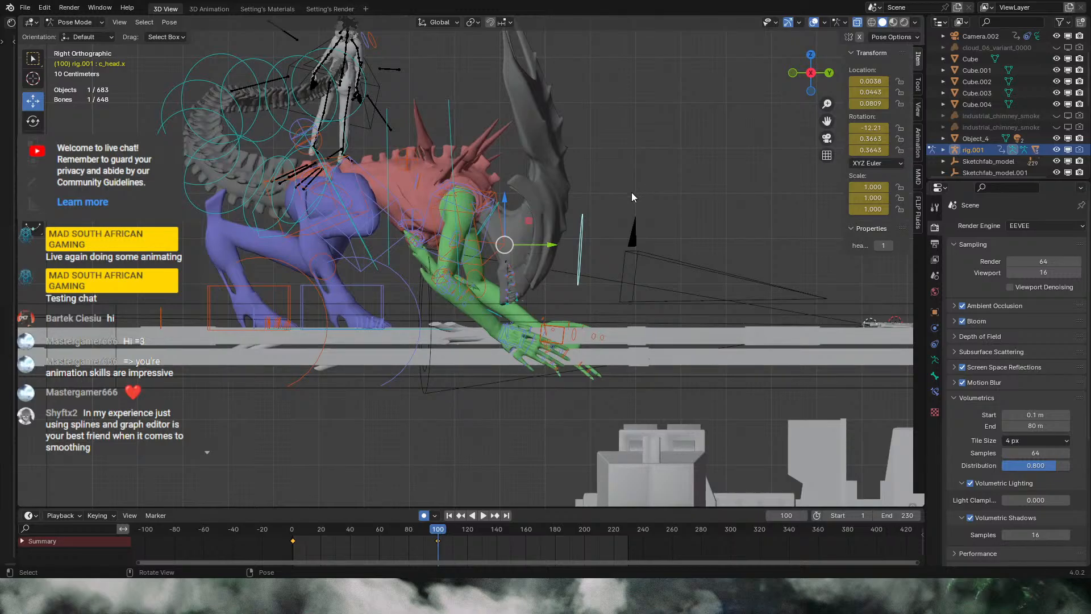
pyautogui.moveTo(616, 231); pyautogui.dragTo(537, 227, button='middle')
pyautogui.scroll(3, 719, 266)
pyautogui.scroll(2, 718, 266)
pyautogui.click(476, 220)
pyautogui.press('r')
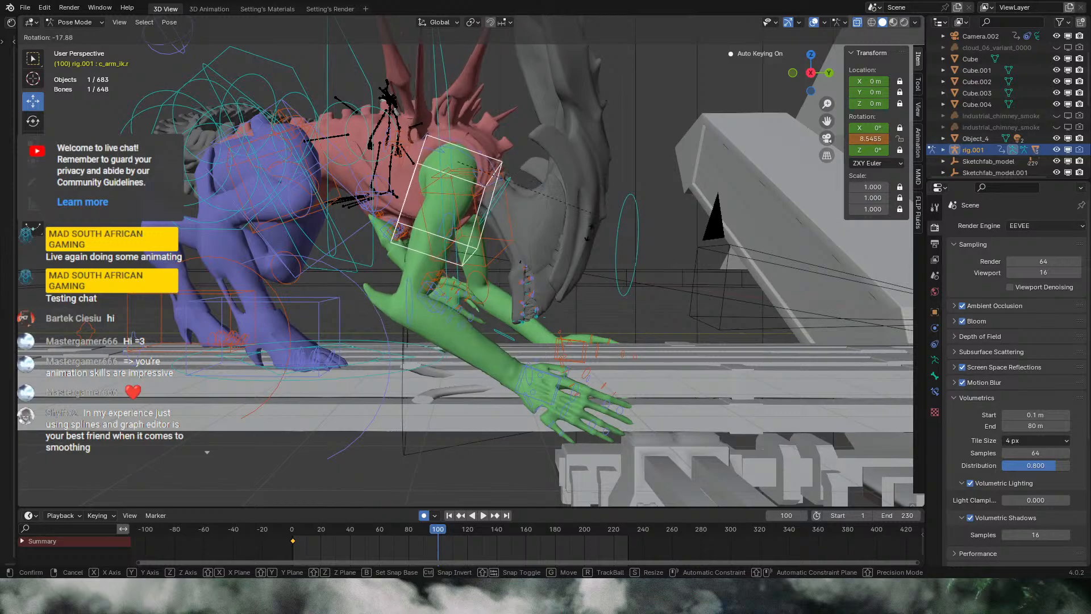
pyautogui.press('Escape')
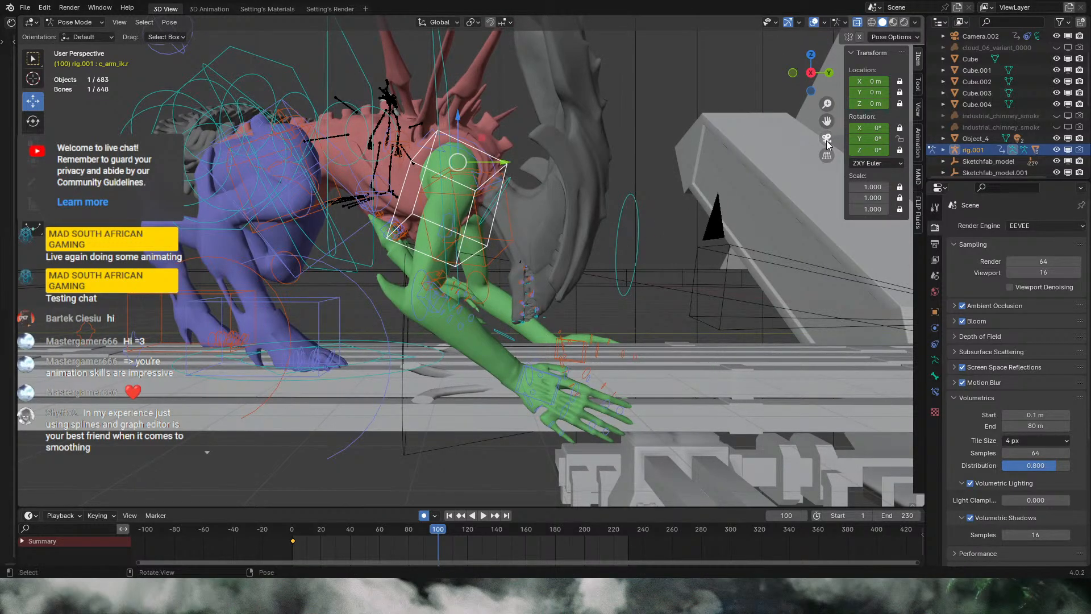
pyautogui.click(827, 140)
pyautogui.press('Escape')
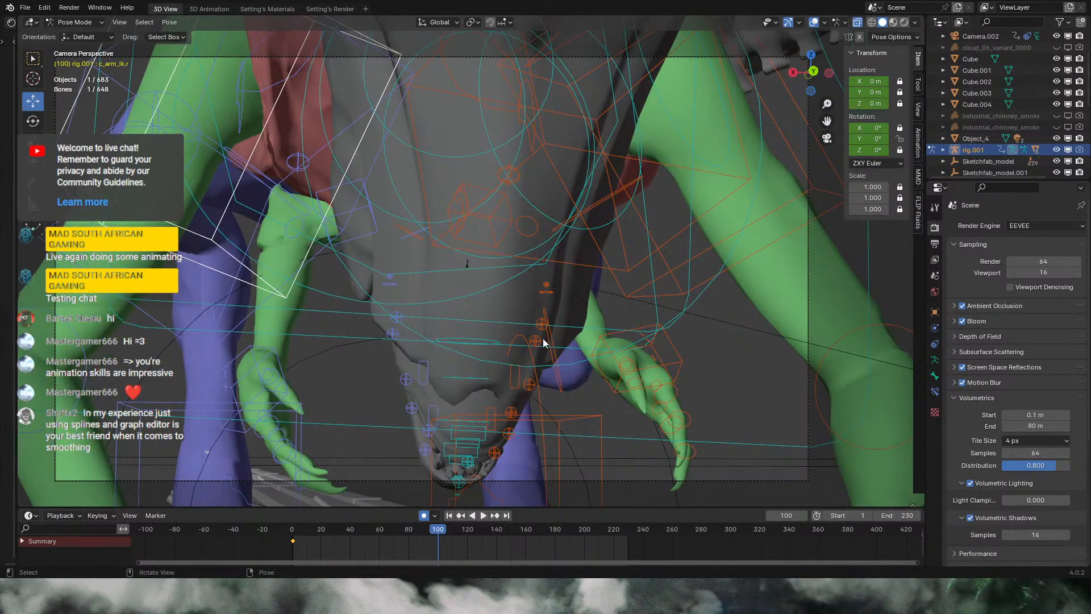
pyautogui.press('r')
pyautogui.click(731, 164)
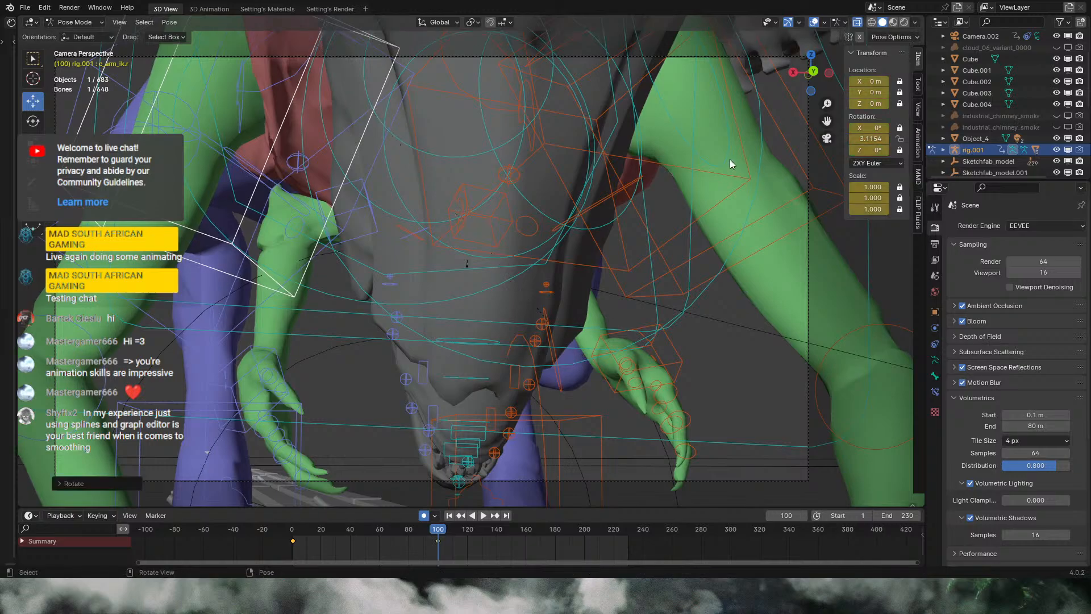
# Step: Rotate the left arm bone c_arm_ik.l to about Y 3.2° at frame 100
pyautogui.click(801, 171)
pyautogui.press('r')
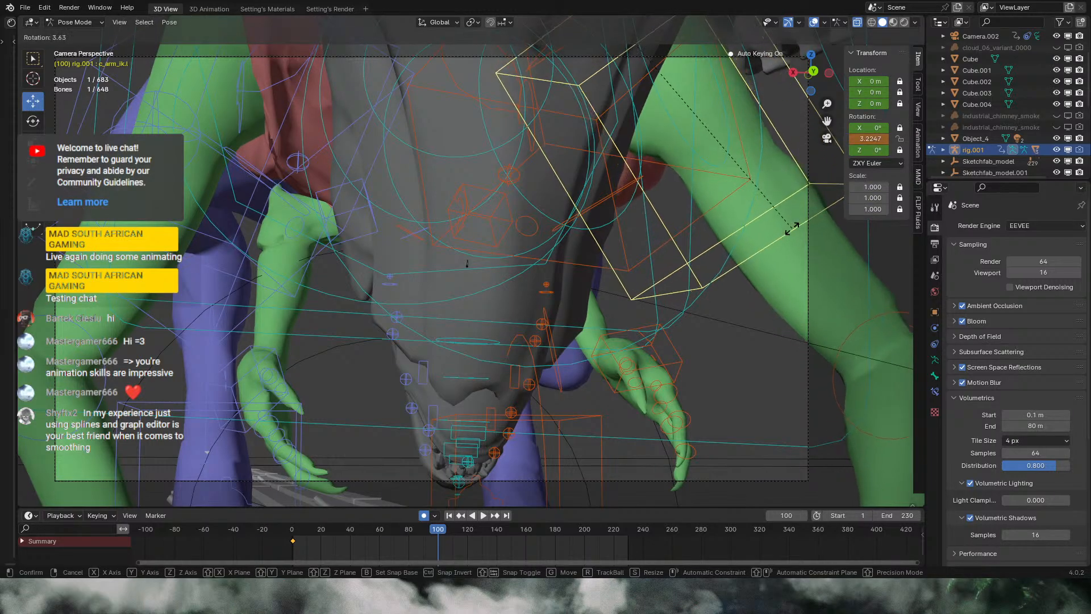
pyautogui.click(791, 230)
# Step: Play back the rise animation to check the arm motion and return to frame 100
pyautogui.moveTo(296, 531); pyautogui.dragTo(347, 527)
pyautogui.click(483, 515)
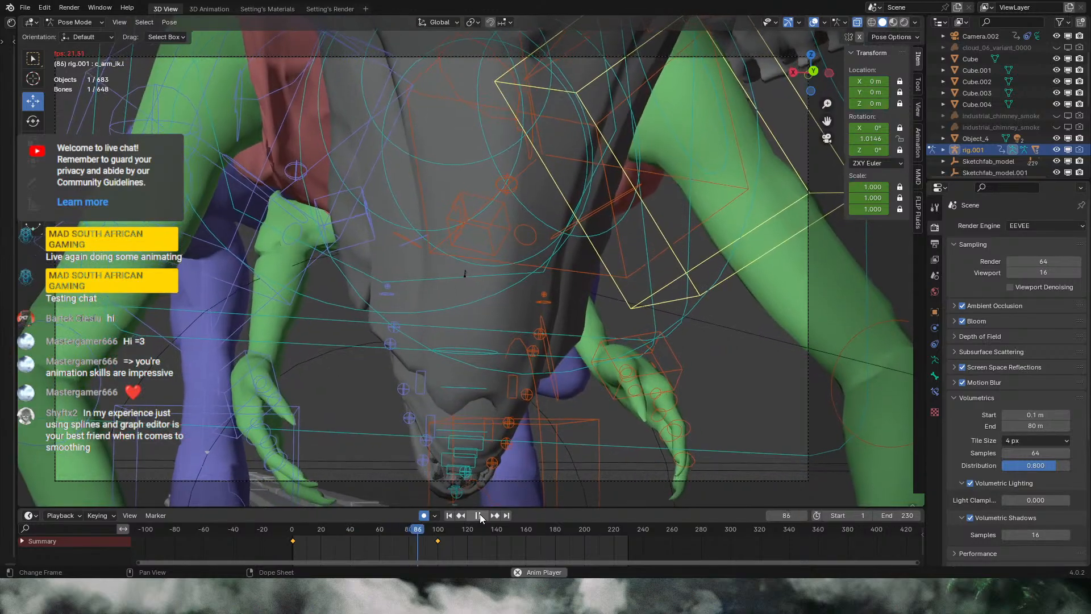
pyautogui.click(479, 514)
pyautogui.moveTo(439, 530); pyautogui.dragTo(438, 529)
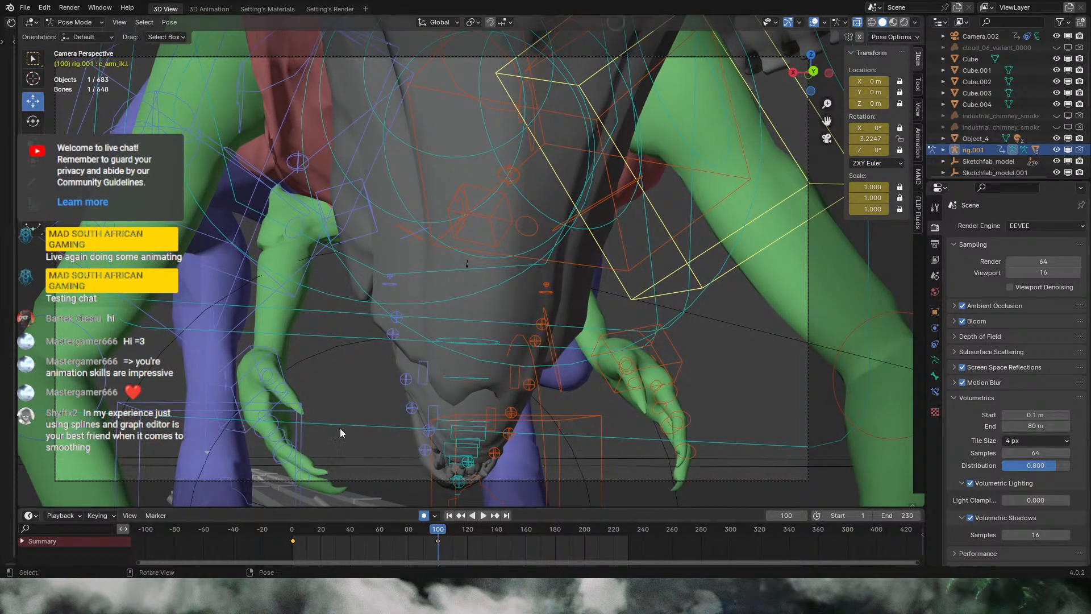
# Step: Move the right leg bone c_stretch_leg.r to about X -0.125, Y -0.251, Z 0.132 at frame 100
pyautogui.click(199, 165)
pyautogui.press('g')
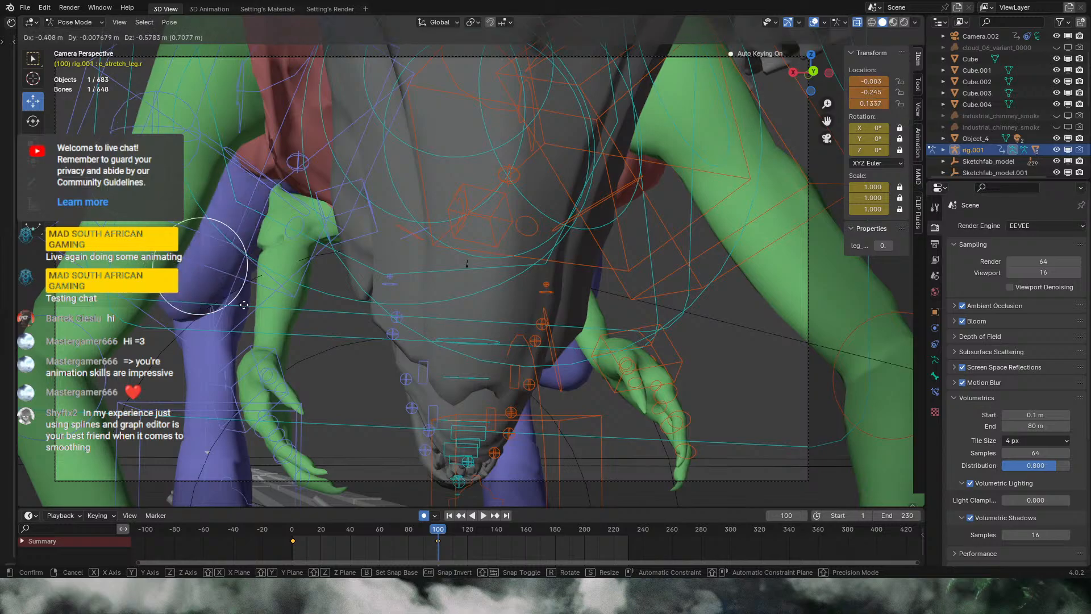
pyautogui.click(262, 314)
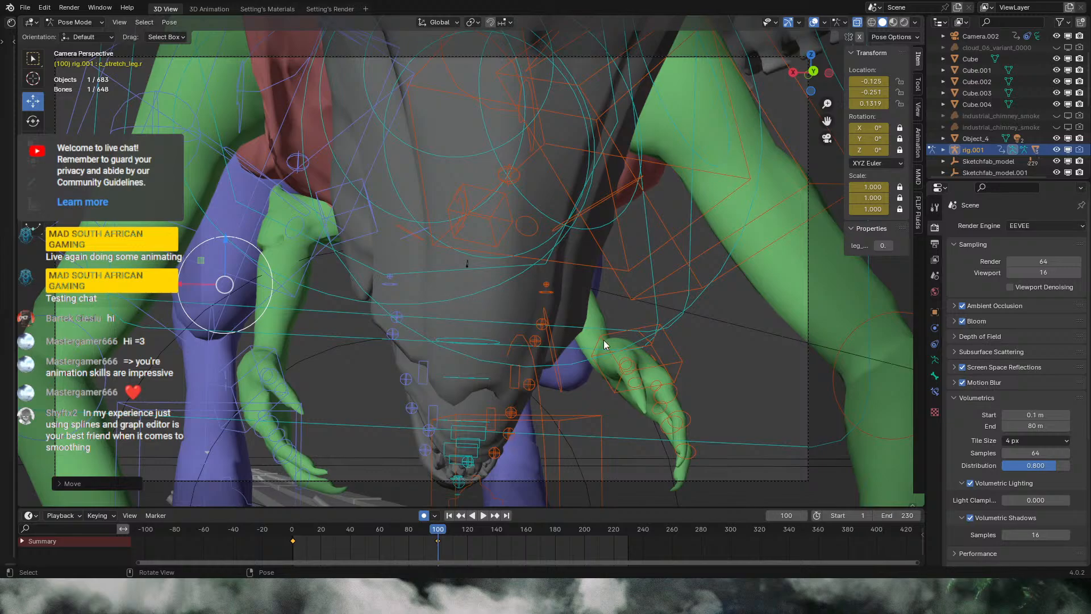
# Step: Play and scrub the animation from its first frames to review the right leg's motion
pyautogui.press('Down')
pyautogui.click(486, 514)
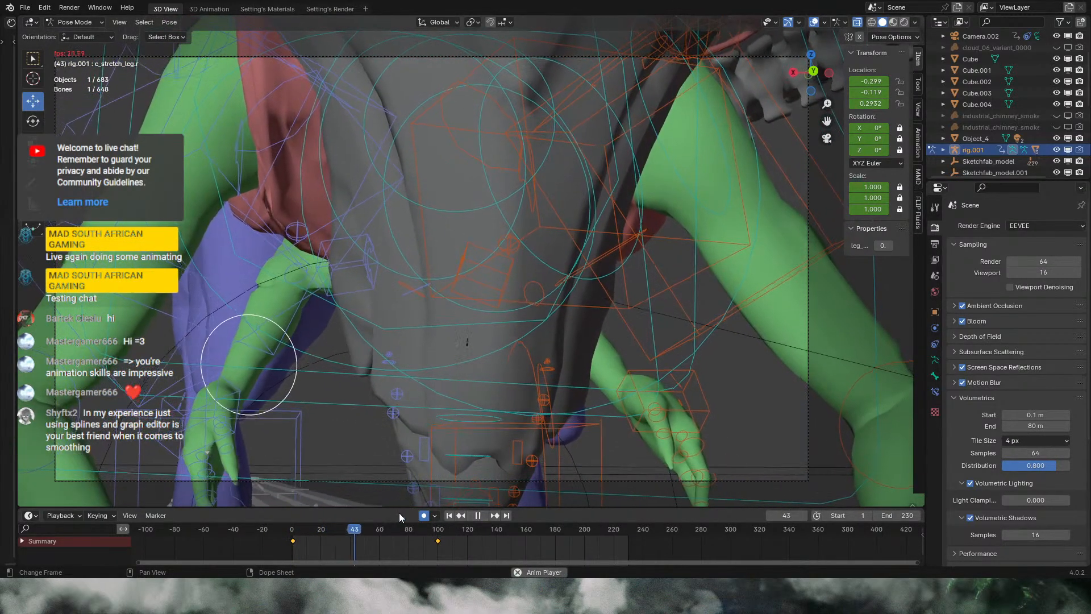
pyautogui.moveTo(325, 529); pyautogui.dragTo(277, 533)
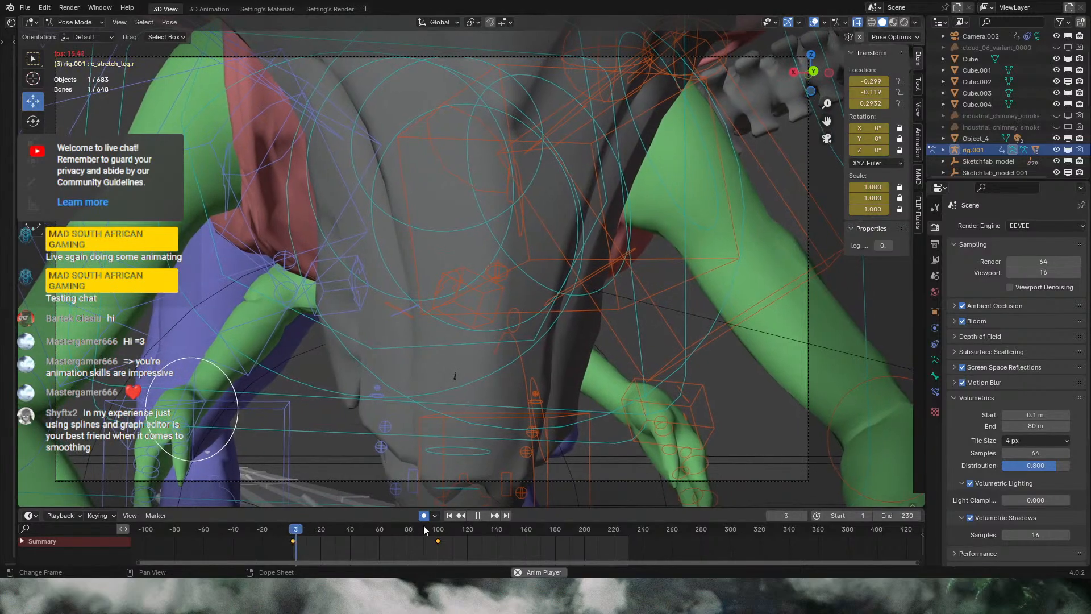
pyautogui.click(477, 515)
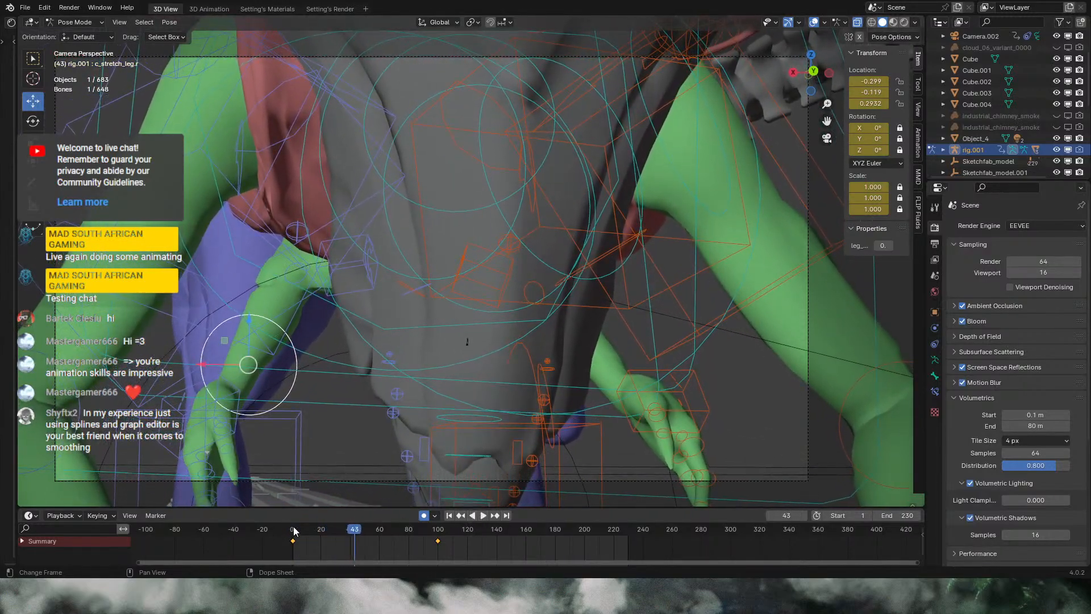
# Step: Set the playback range to start at frame 10 and play the rise from there
pyautogui.click(322, 530)
pyautogui.press('space')
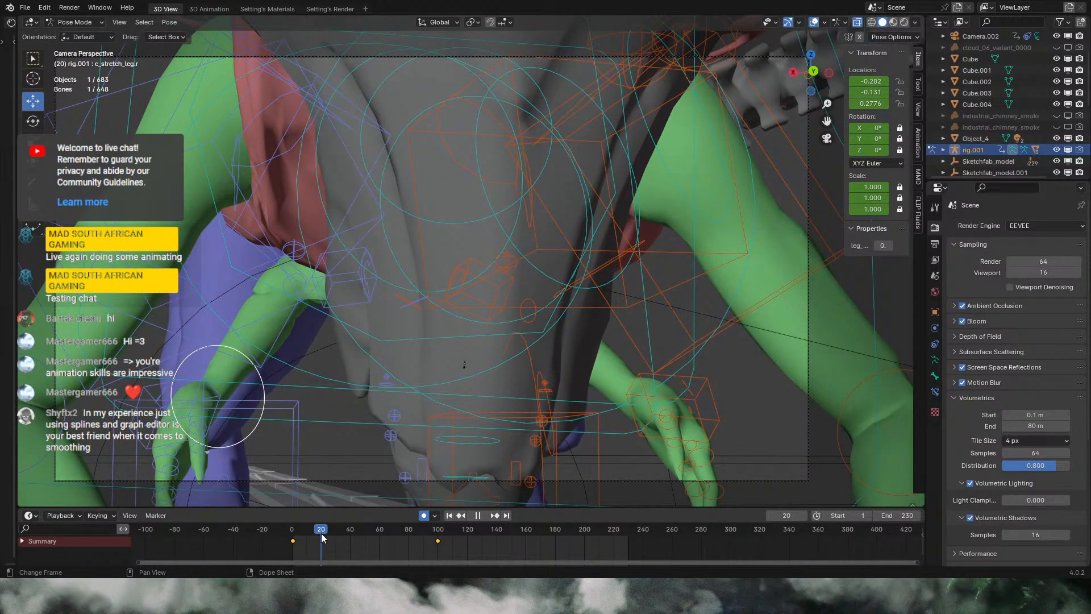
pyautogui.moveTo(321, 533); pyautogui.dragTo(307, 535)
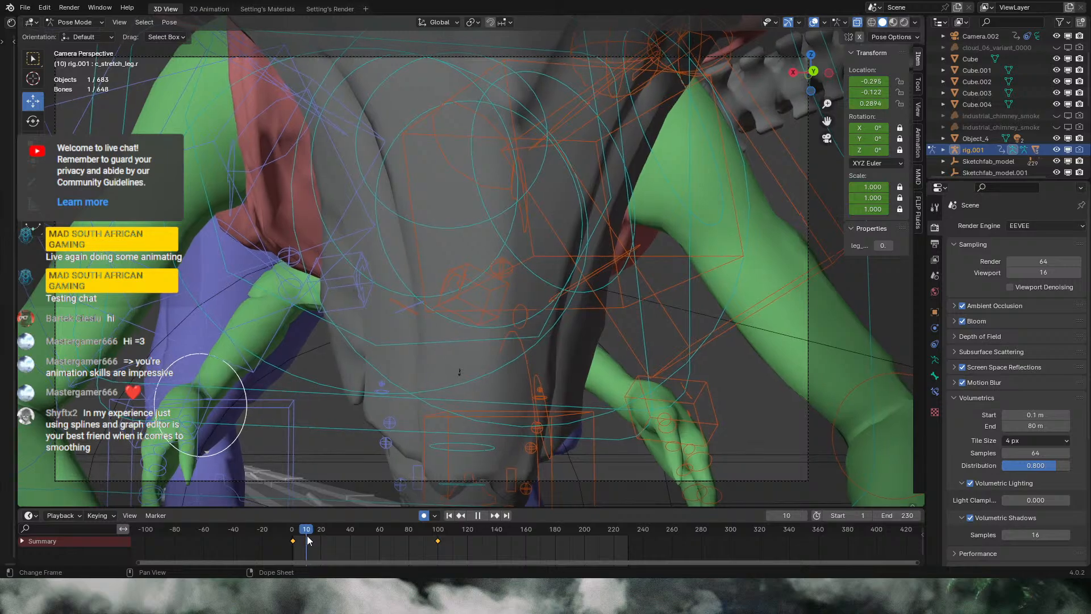
pyautogui.press('space')
pyautogui.press('space')
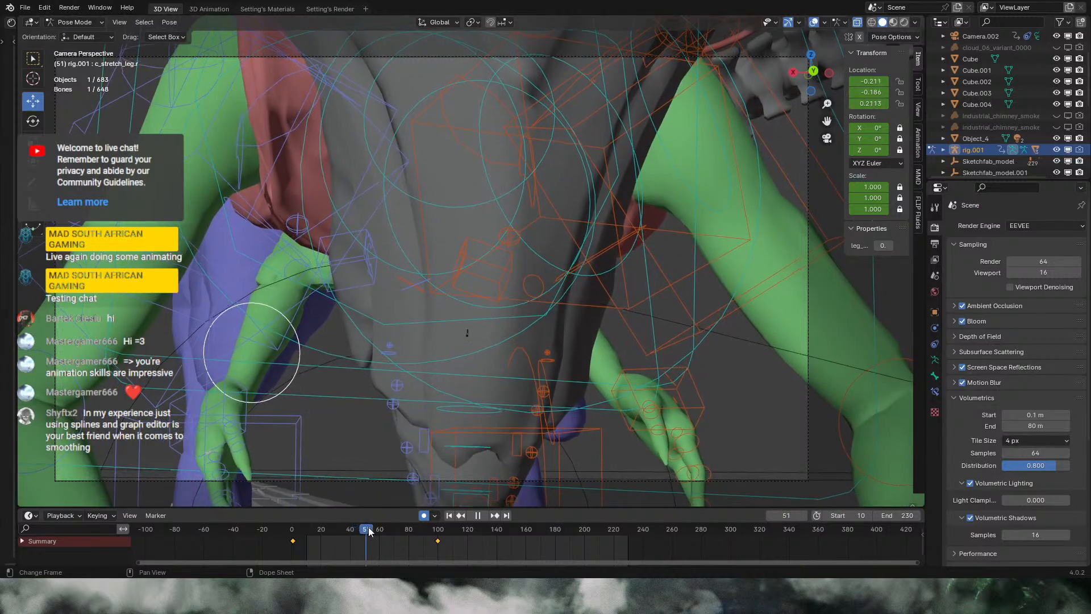
pyautogui.press('space')
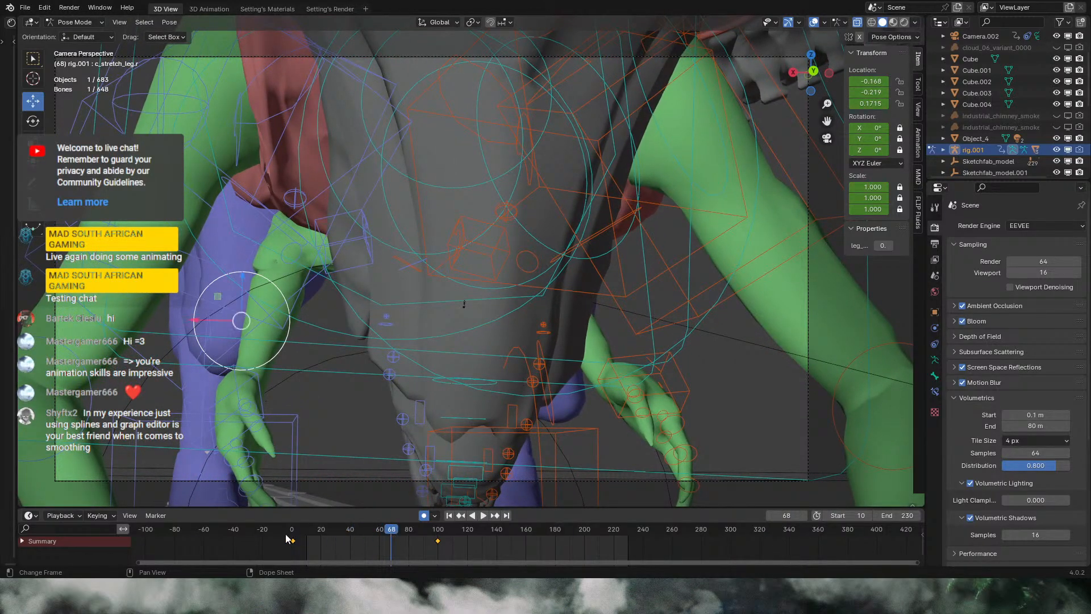
pyautogui.click(439, 540)
pyautogui.rightClick(440, 540)
# Step: Review the rise animation up to frame 100 with the viewport overlays hidden, and show the overlays again
pyautogui.moveTo(421, 489)
pyautogui.moveTo(319, 532); pyautogui.dragTo(295, 531)
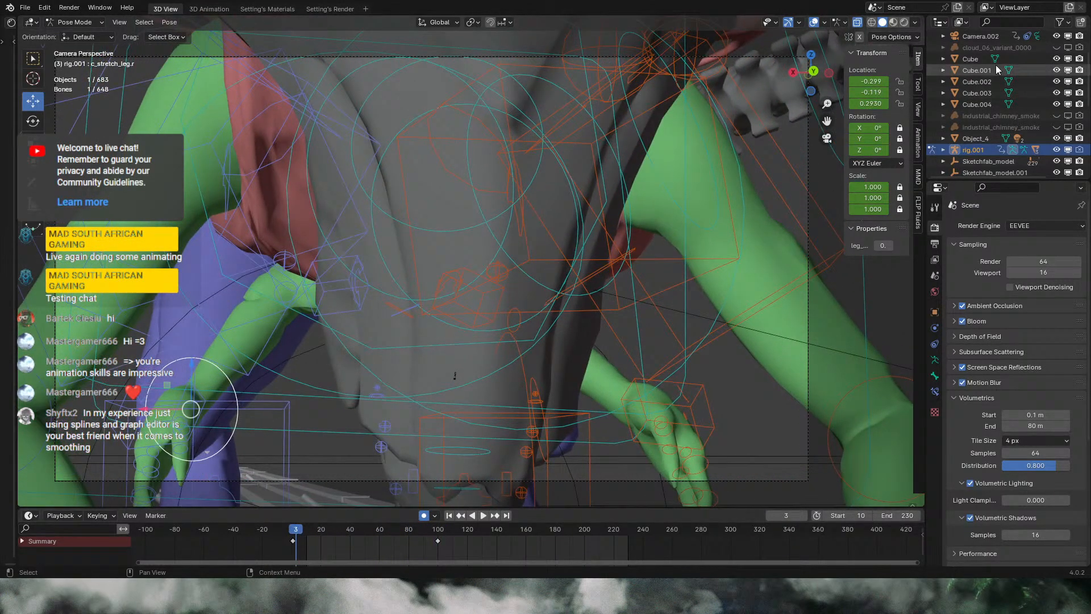
pyautogui.click(814, 22)
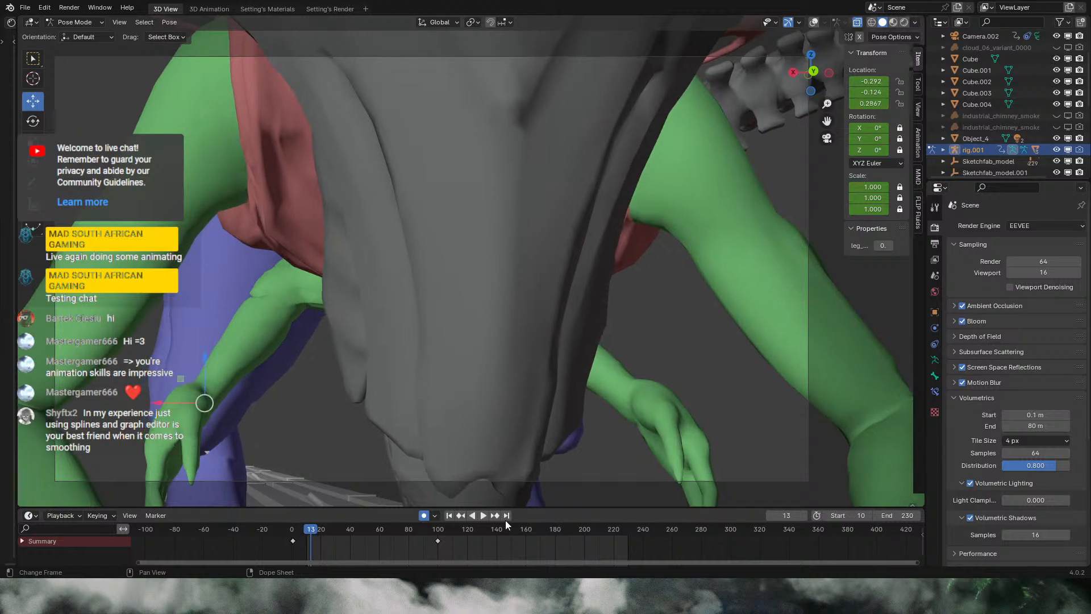
pyautogui.click(483, 516)
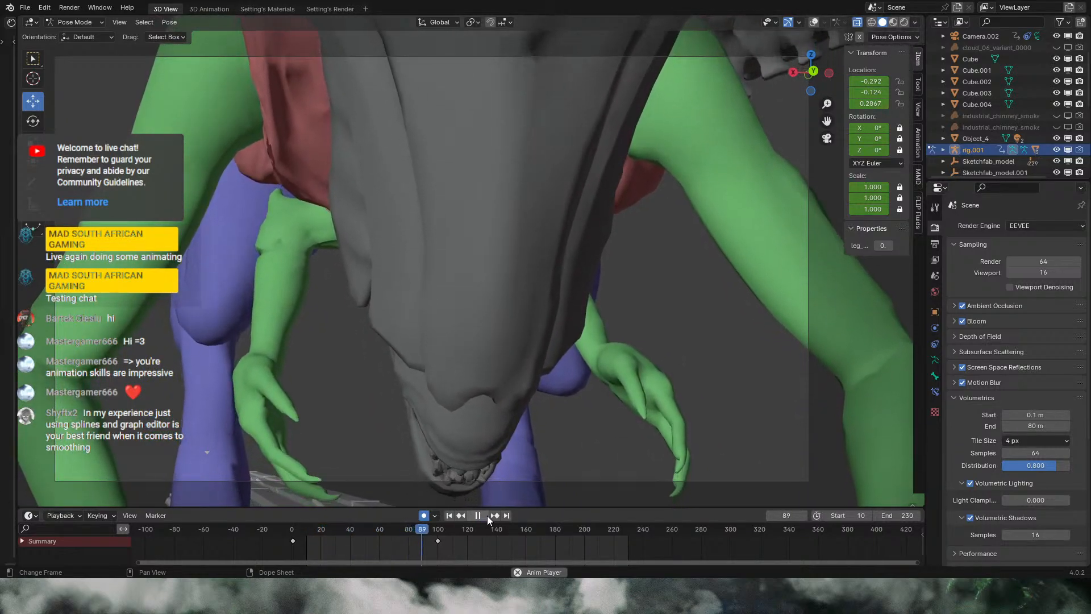
pyautogui.click(486, 516)
pyautogui.moveTo(432, 527)
pyautogui.mouseDown()
pyautogui.moveTo(341, 527)
pyautogui.moveTo(437, 527)
pyautogui.mouseUp()
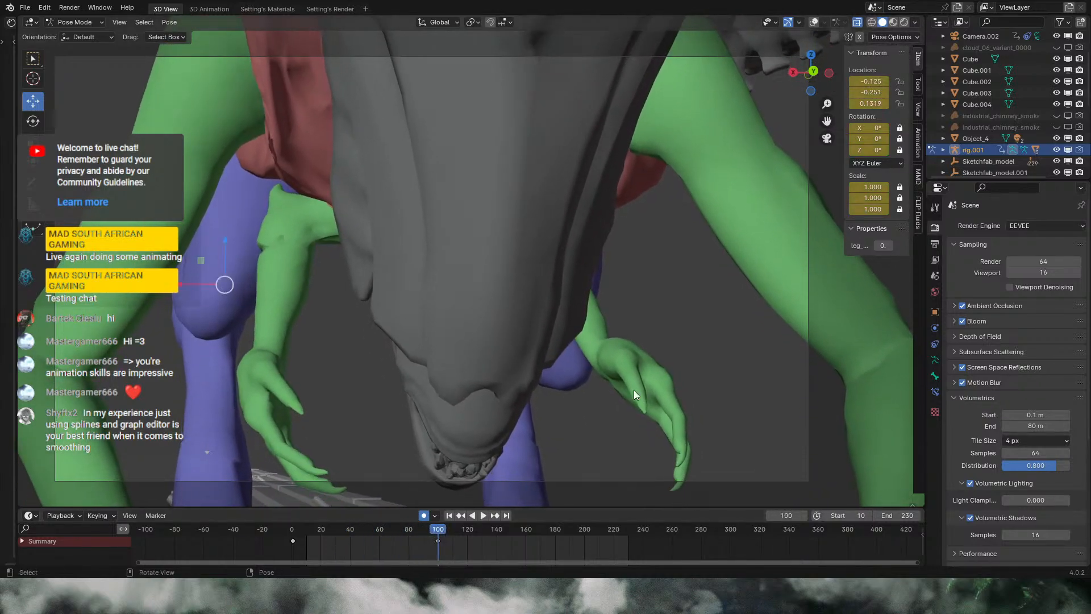
pyautogui.moveTo(360, 528); pyautogui.dragTo(438, 539)
pyautogui.click(813, 23)
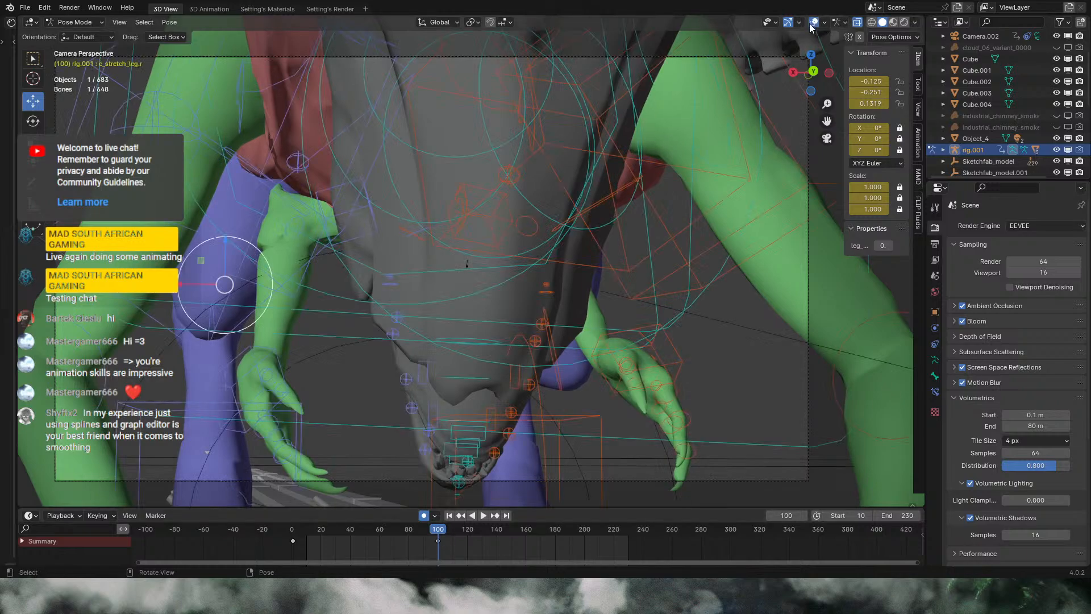
# Step: Rotate the small right hand control at frame 100 to about X -33°, Y 38.5°, Z -60°
pyautogui.click(267, 363)
pyautogui.press('r')
pyautogui.press('r')
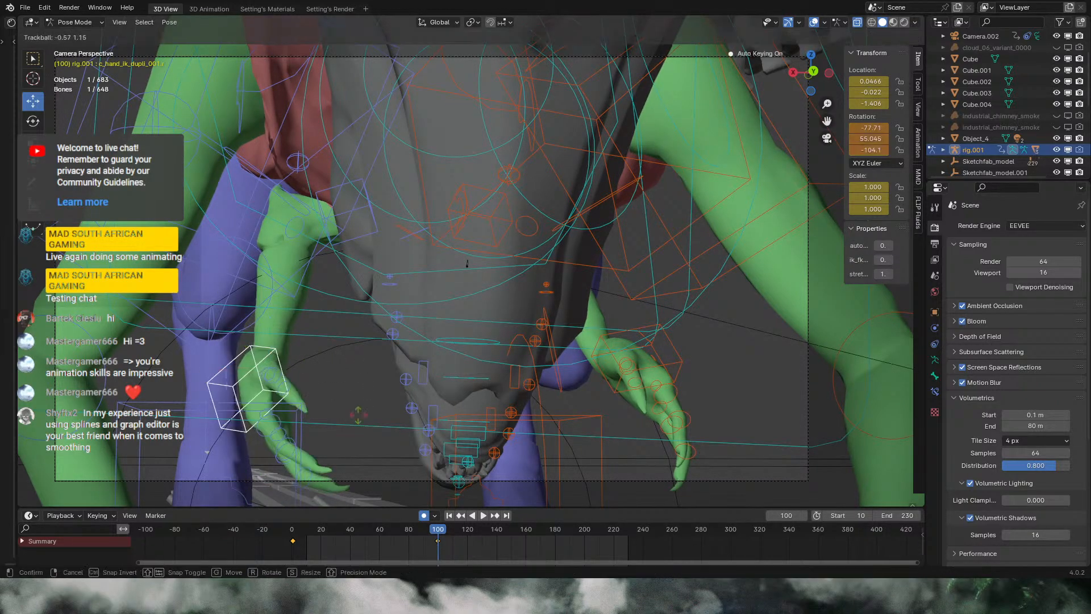
pyautogui.click(364, 431)
pyautogui.press('r')
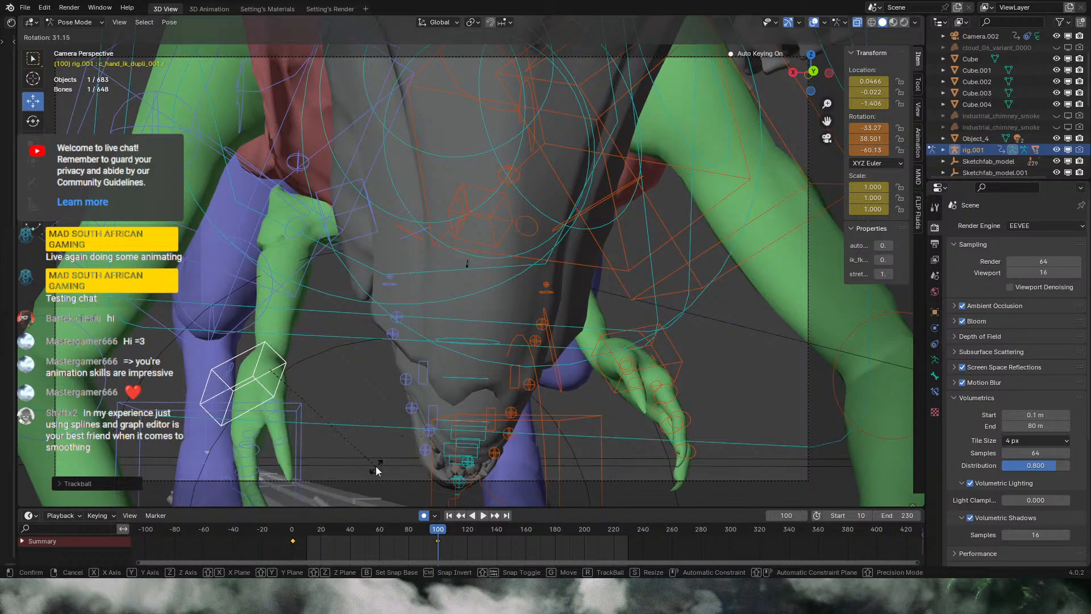
pyautogui.click(376, 465)
# Step: Reposition the small right hand to about X 0.059, Y -0.016, Z -1.369 and rotate it to about X -32°, Y 49°, Z -47°
pyautogui.press('g')
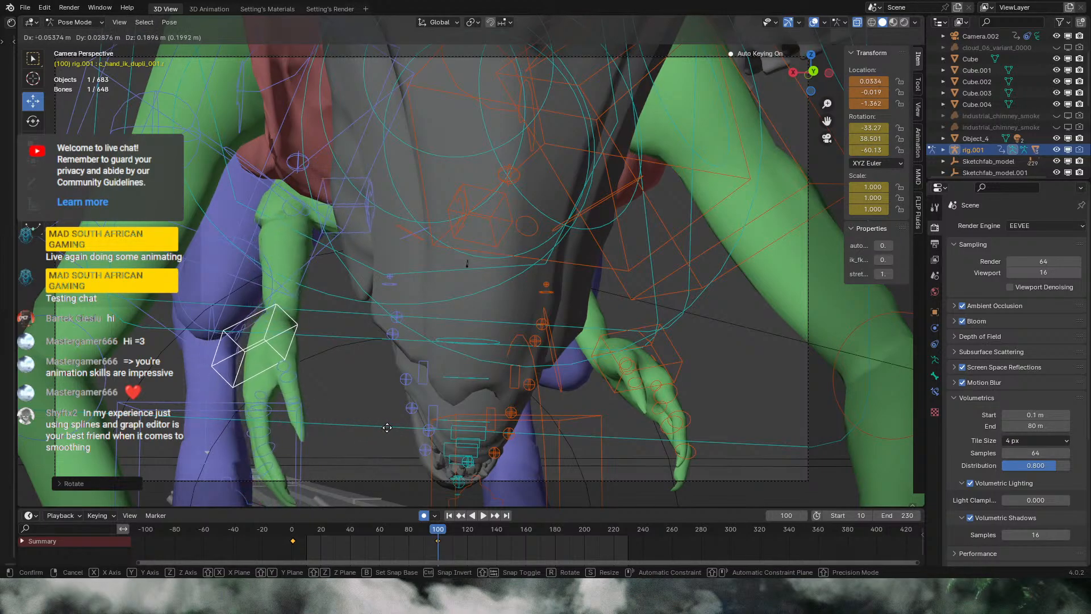
pyautogui.press('r')
pyautogui.press('r')
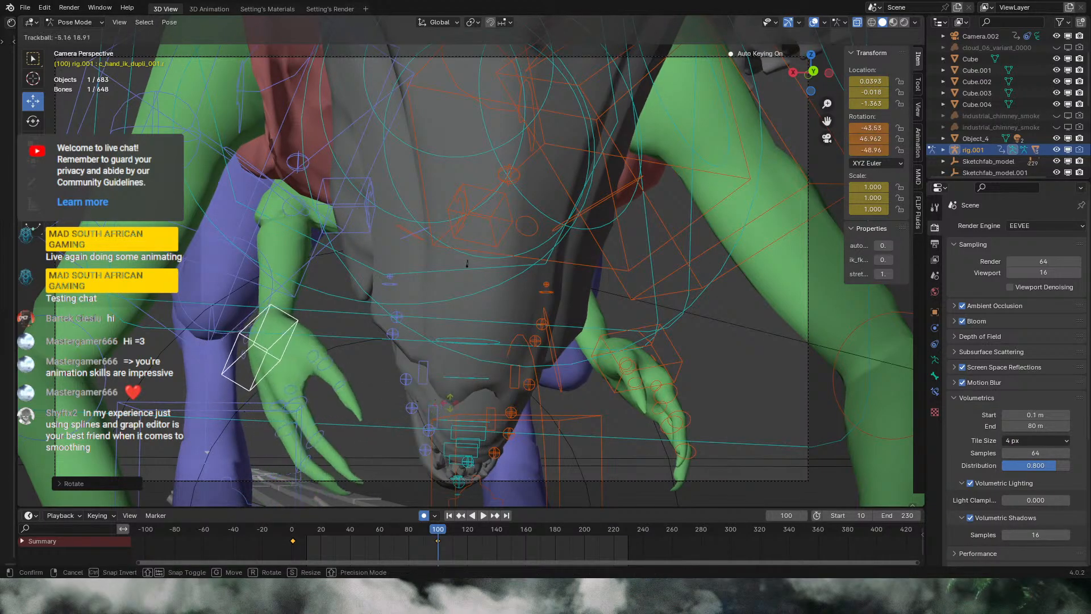
pyautogui.click(452, 406)
pyautogui.press('g')
pyautogui.click(436, 416)
pyautogui.press('r')
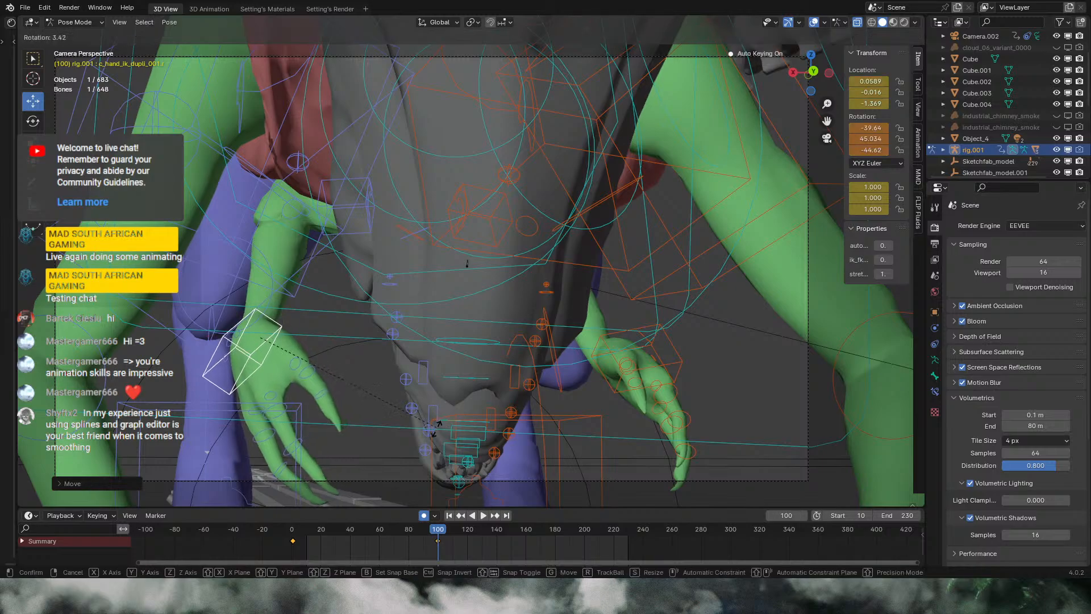
pyautogui.press('r')
pyautogui.click(320, 421)
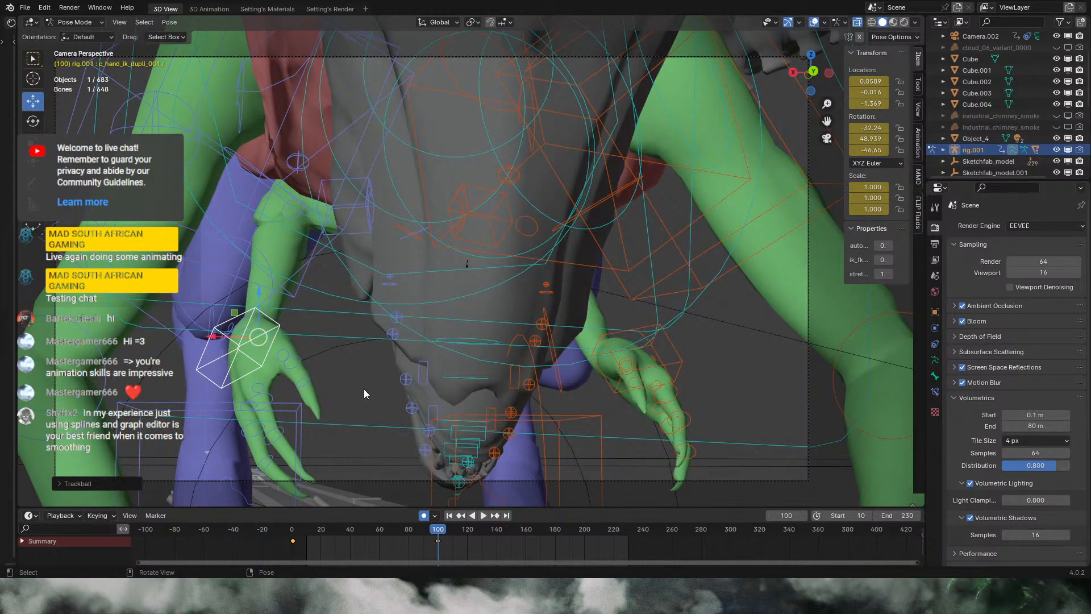
# Step: Play the rise and scrub back to frame 1 to review the small right hand's motion
pyautogui.click(311, 527)
pyautogui.press('space')
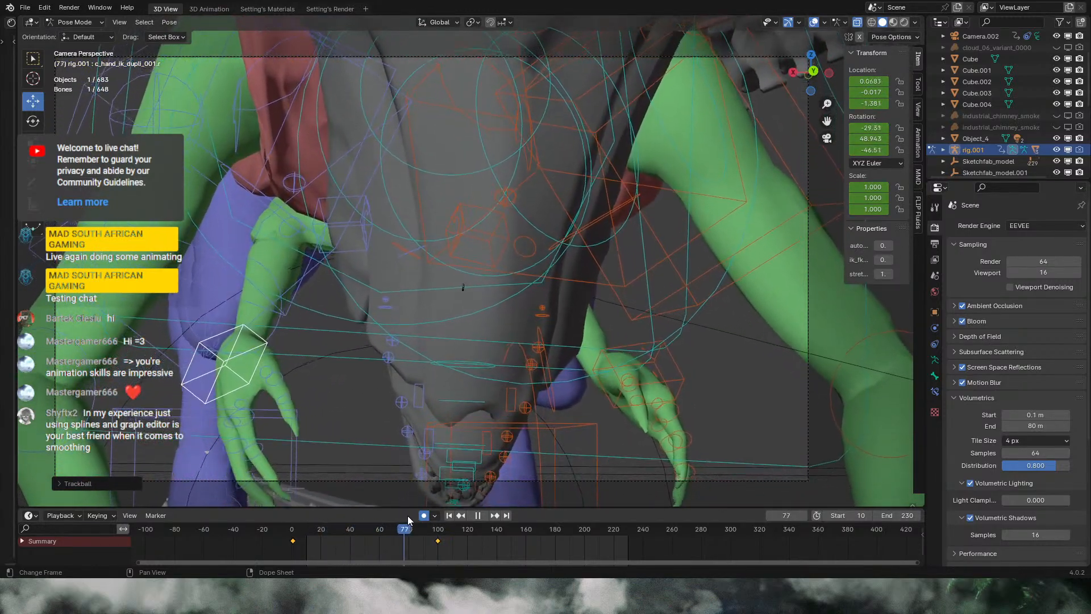
pyautogui.moveTo(355, 526); pyautogui.dragTo(292, 541)
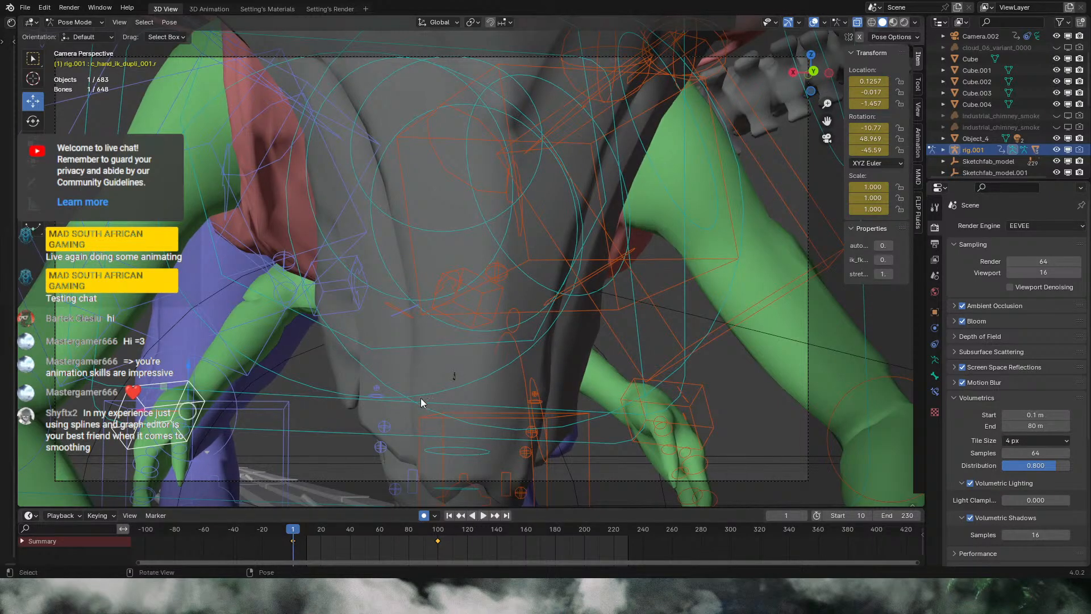
# Step: In the right side view at frame 1, rotate the neck bone c_neck.x to about X -4.2°, Y 0.15°, Z 0.04°
pyautogui.moveTo(421, 398); pyautogui.dragTo(505, 400, button='middle')
pyautogui.press('KP_3')
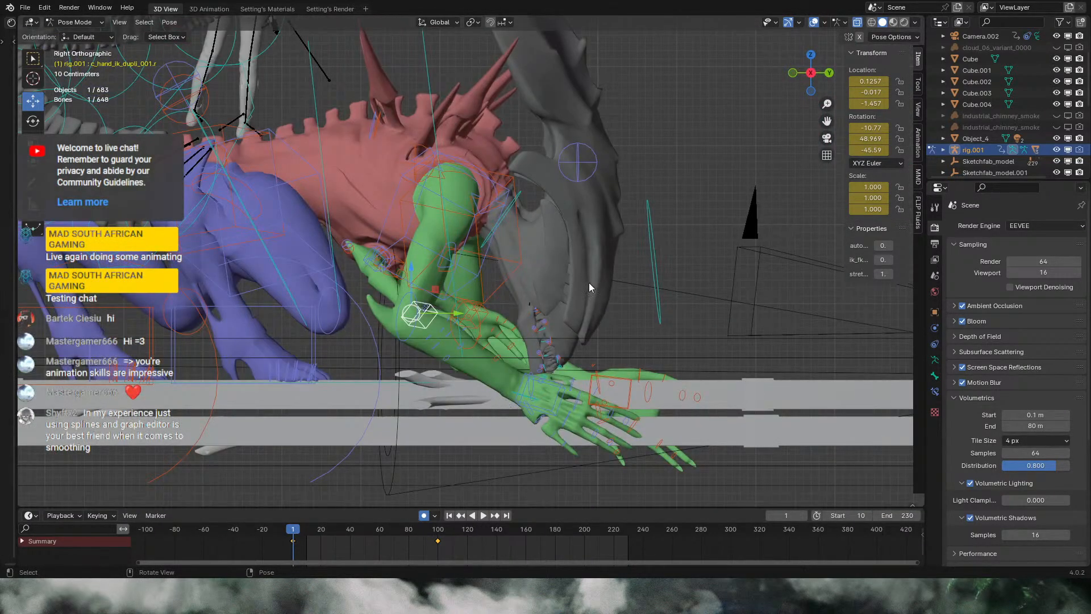
pyautogui.click(509, 221)
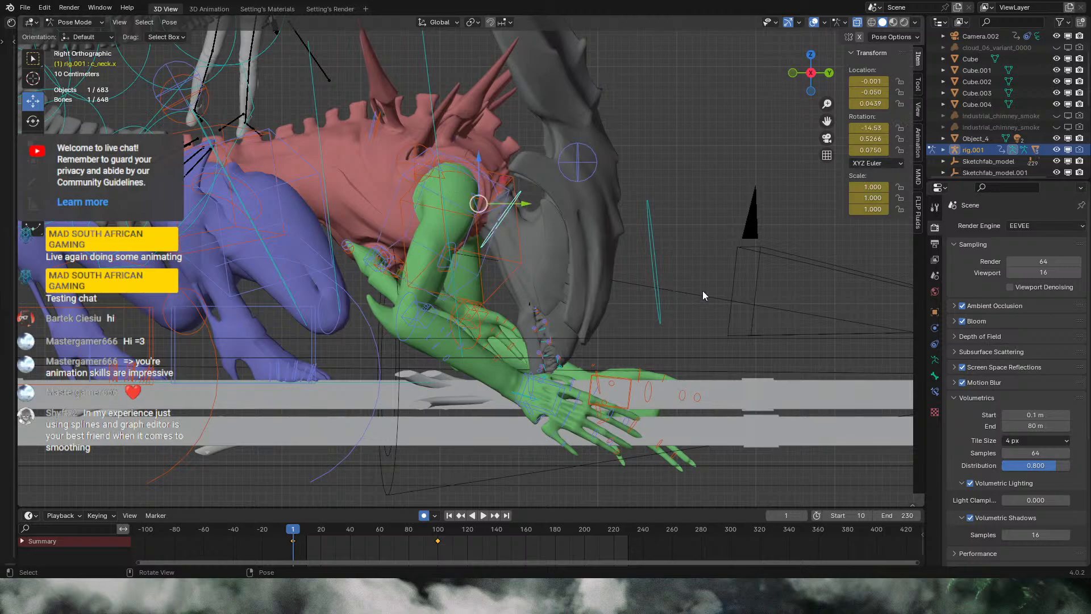
pyautogui.press('r')
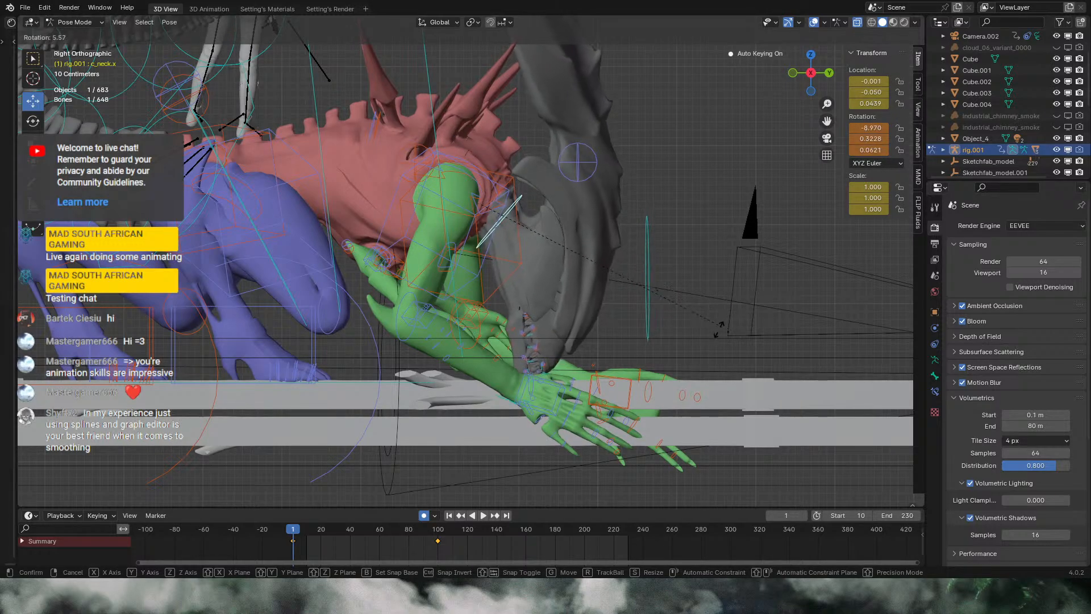
pyautogui.click(700, 341)
# Step: Try to move the neck bone to about Y -0.098, Z 0.027 and rotate it to about X -3.6° at frame 1
pyautogui.press('g')
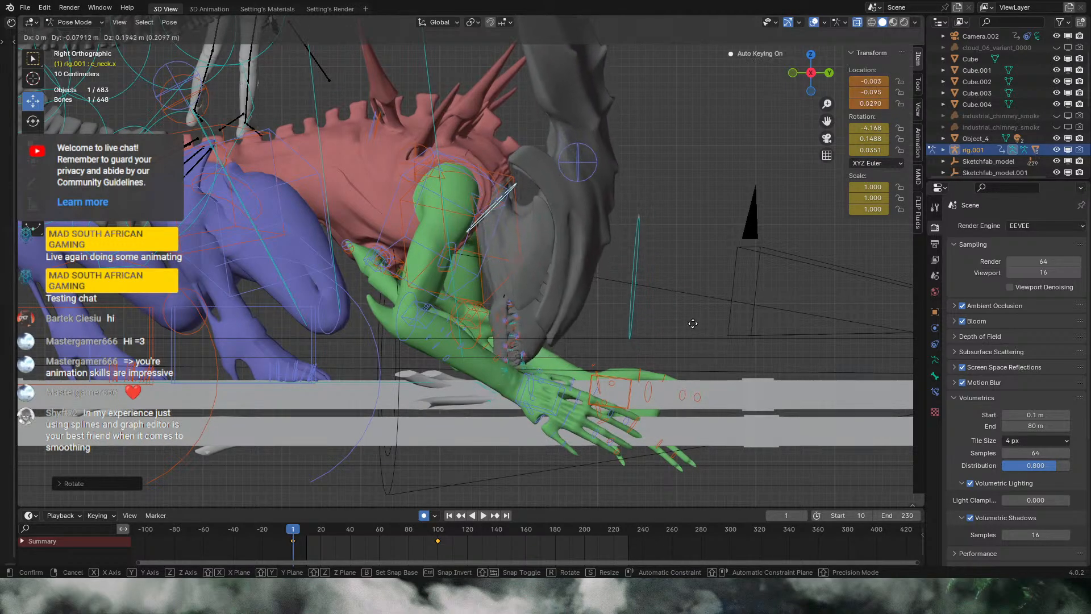
pyautogui.click(696, 329)
pyautogui.press('r')
pyautogui.click(681, 340)
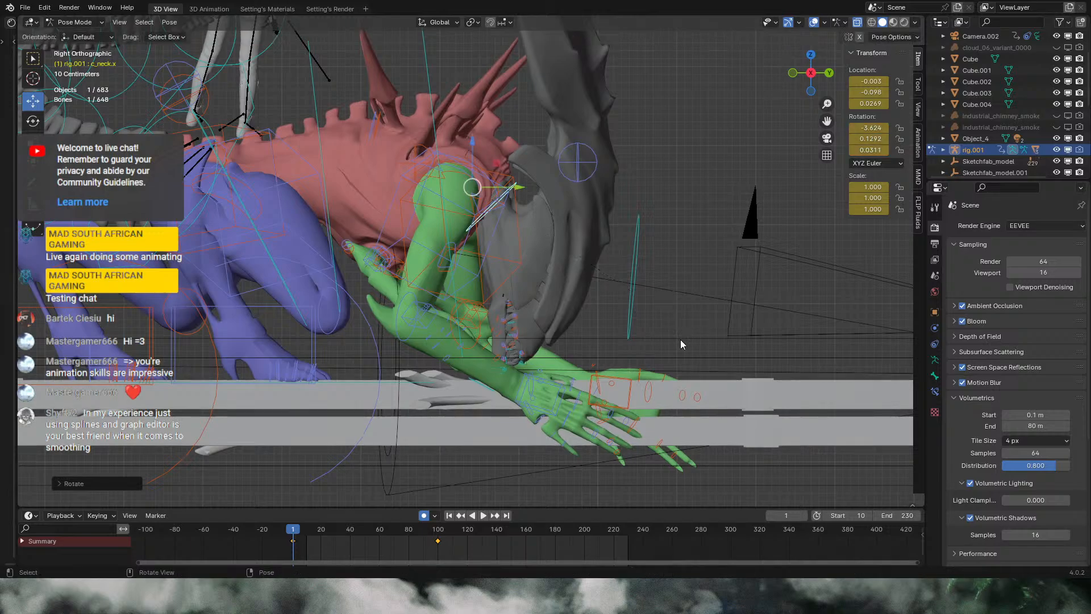
# Step: Scrub and play between frames 1 and 100 in the side view to review the neck's motion
pyautogui.click(436, 532)
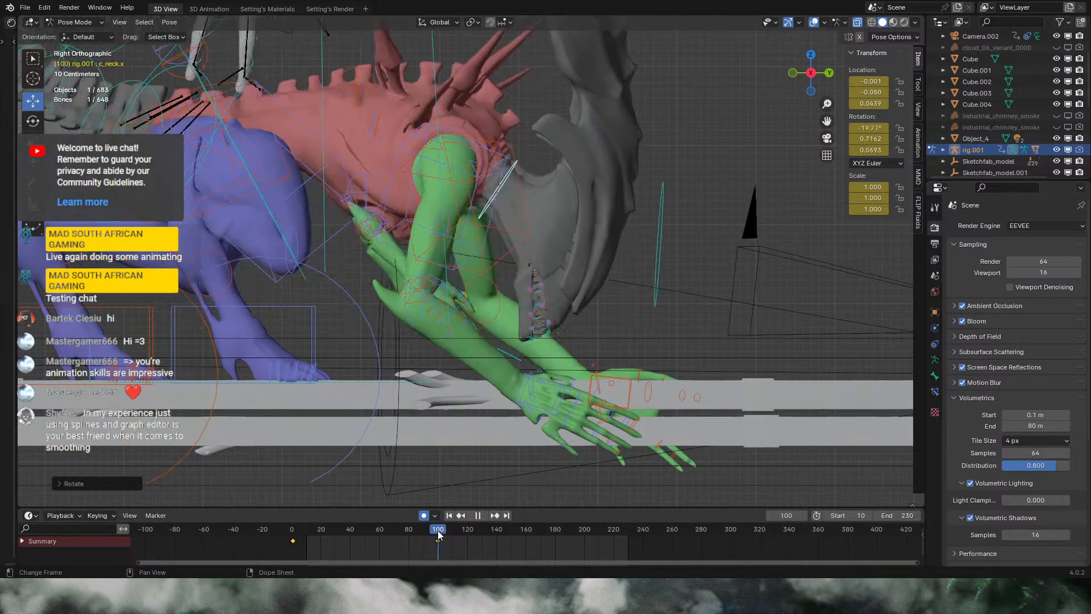
pyautogui.moveTo(439, 535); pyautogui.dragTo(297, 534)
pyautogui.press('Down')
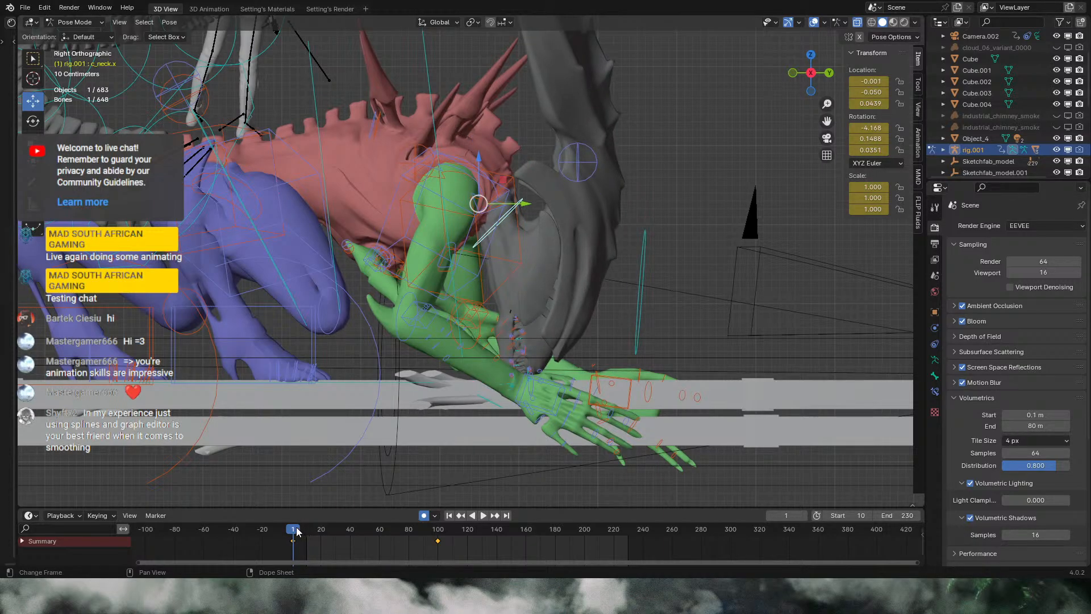
pyautogui.press('space')
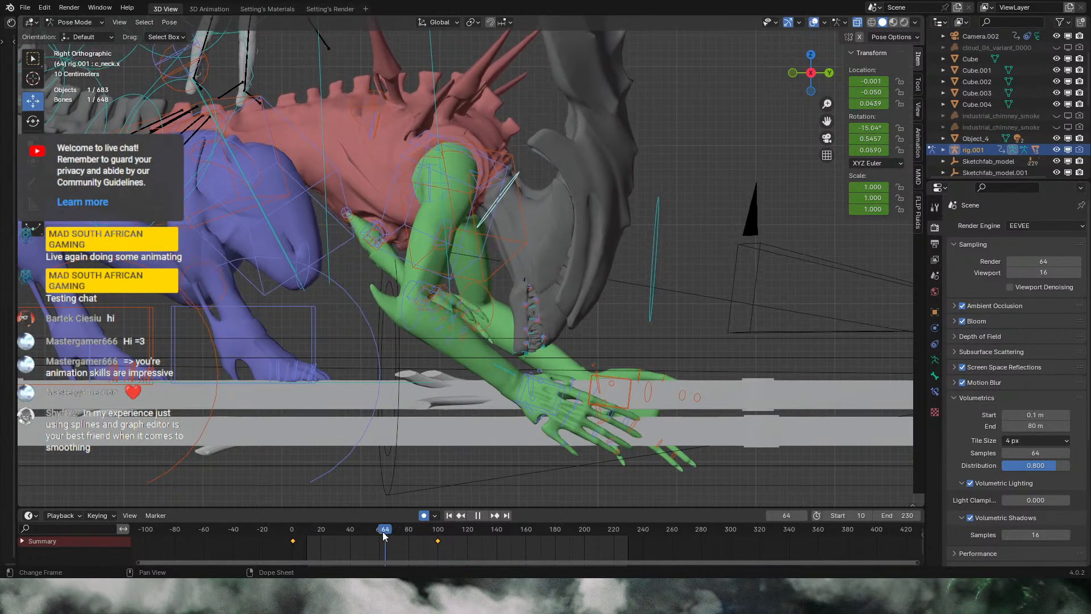
pyautogui.press('Escape')
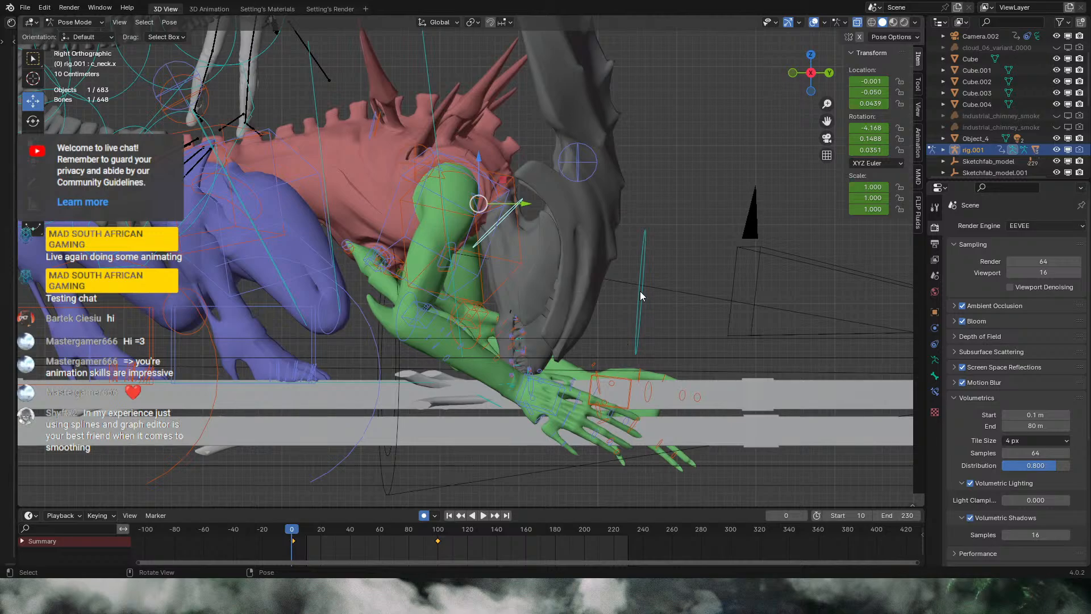
# Step: Rotate the head bone c_head.x at frame 0 to about X -7.6°, Y 0.22°, Z 0.24°
pyautogui.click(641, 295)
pyautogui.press('r')
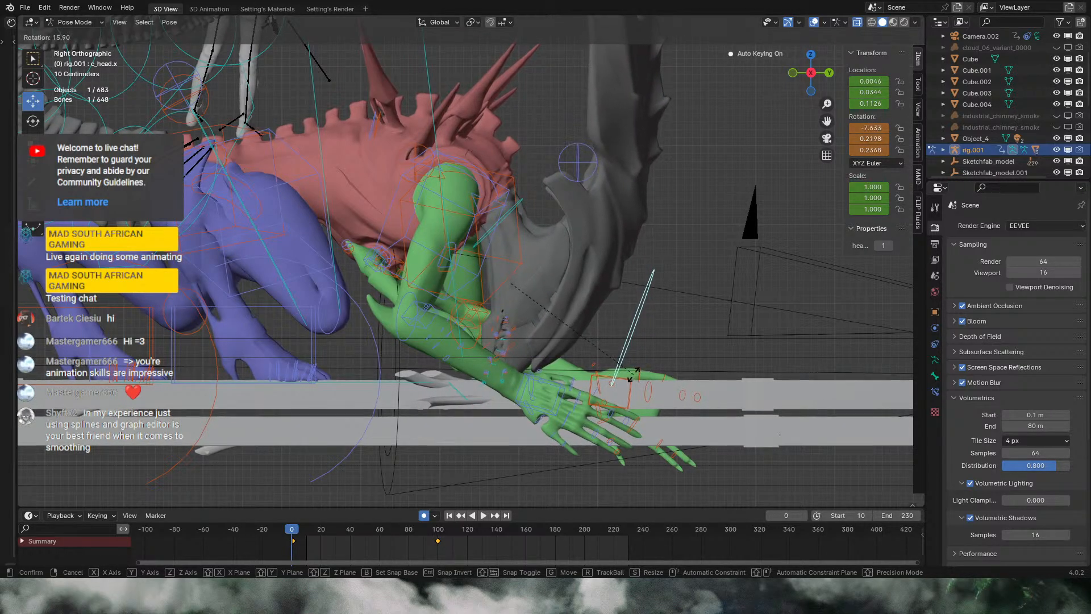
pyautogui.click(632, 374)
# Step: Play the rise through the camera with the overlays hidden to check the head's motion
pyautogui.click(827, 139)
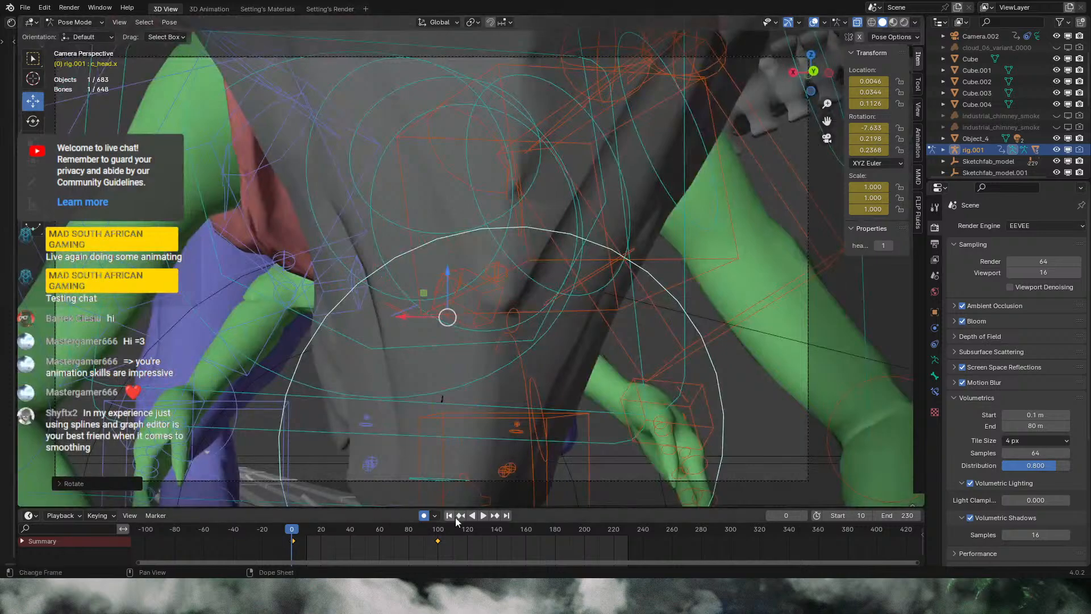
pyautogui.hotkey('shift', 'alt', 'z')
pyautogui.click(484, 515)
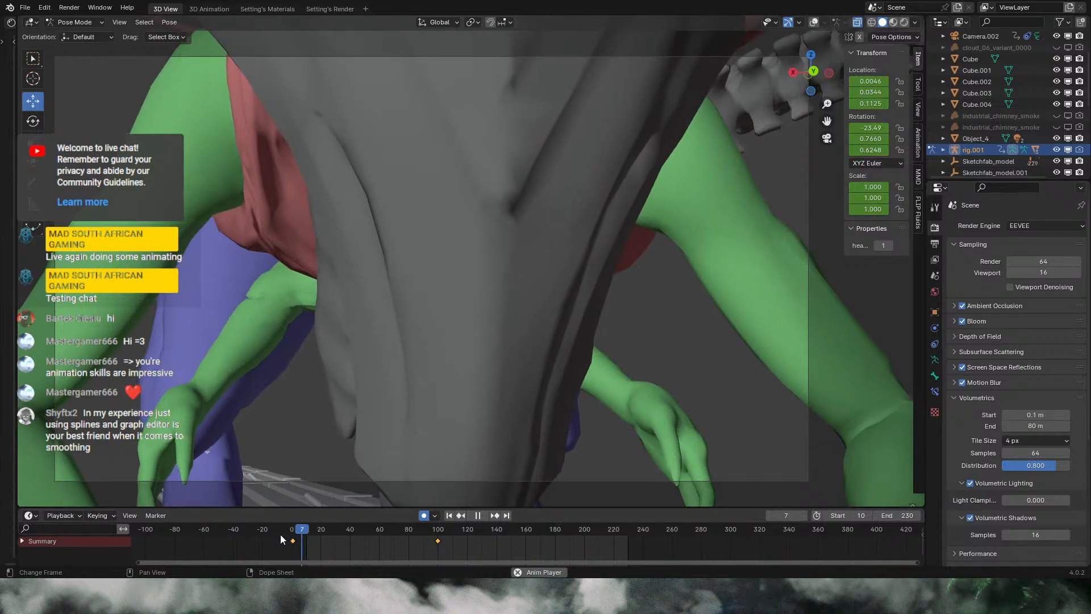
pyautogui.click(478, 516)
# Step: Move the head bone's keyframe from frame 0 onto frame 1 in the timeline
pyautogui.click(292, 531)
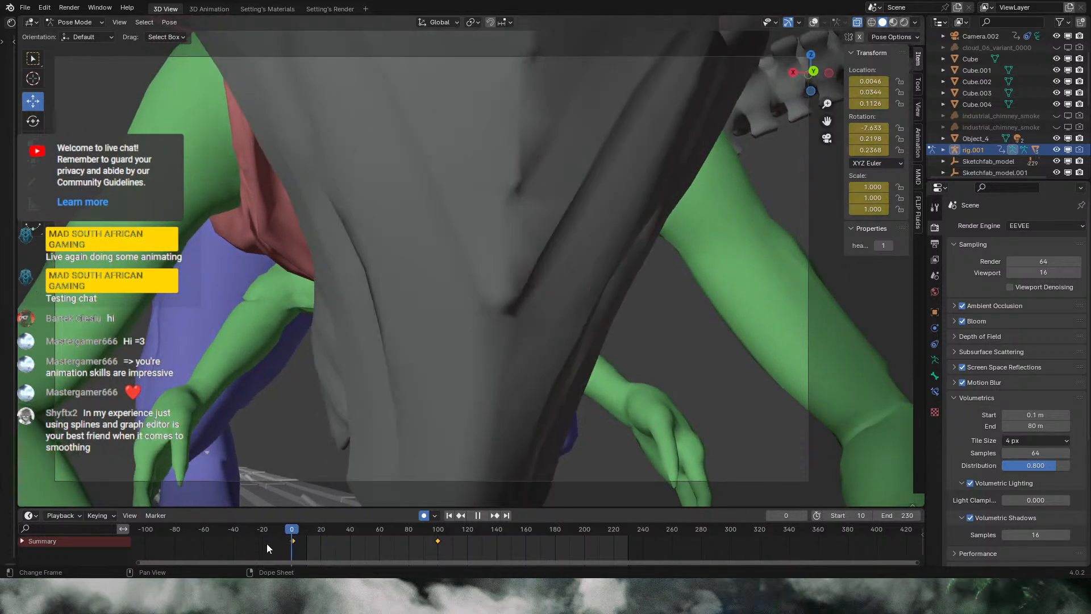
pyautogui.scroll(7, 455, 537)
pyautogui.moveTo(192, 542); pyautogui.dragTo(531, 525, button='middle')
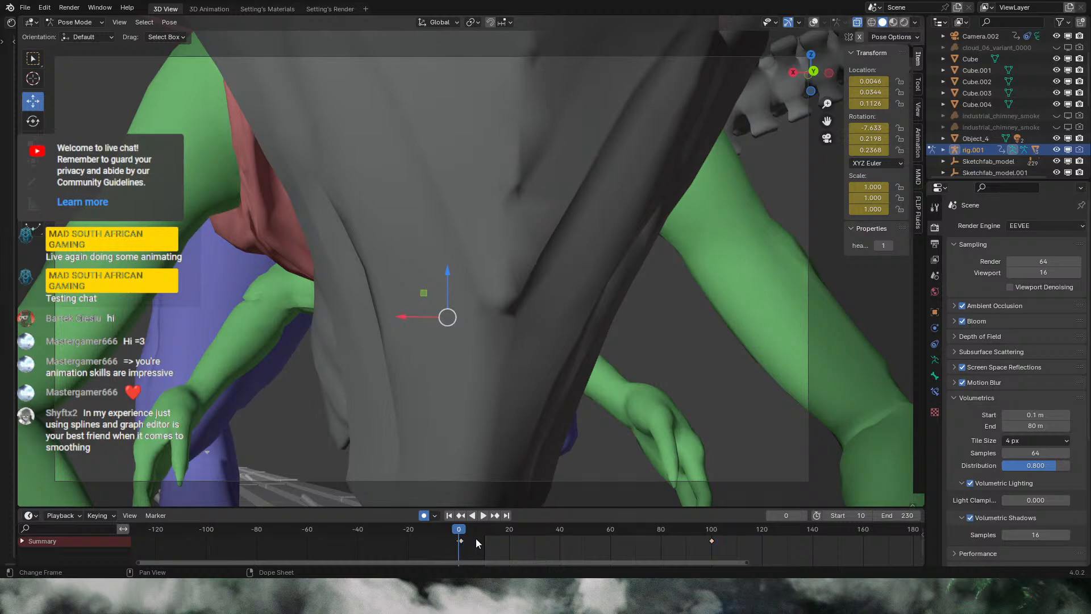
pyautogui.moveTo(461, 532); pyautogui.dragTo(463, 544)
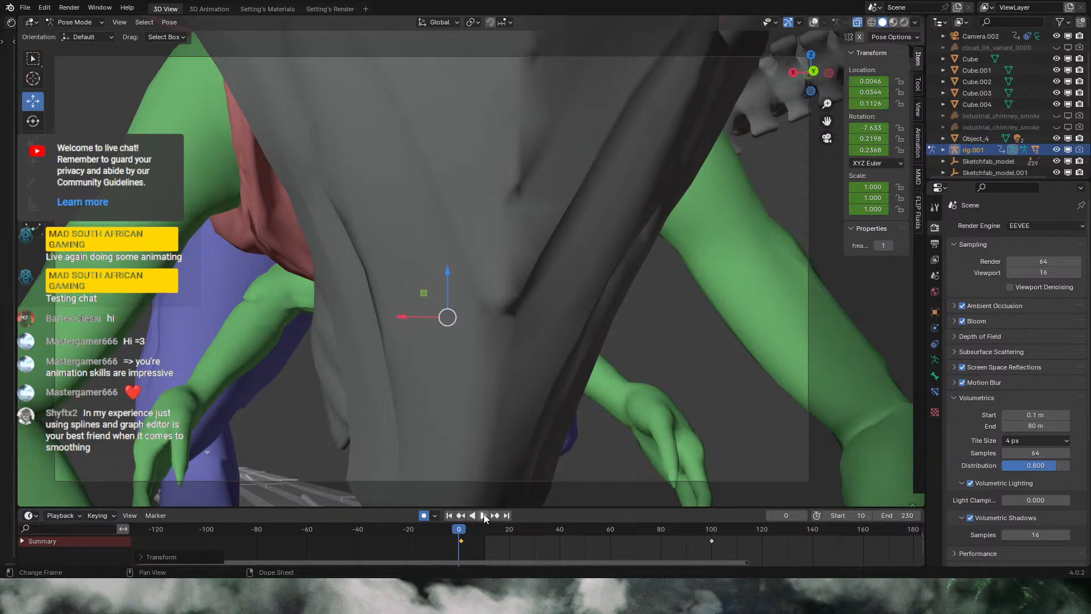
# Step: Replay the rise from about frame 7 to frame 99 to review the corrected head motion
pyautogui.click(483, 515)
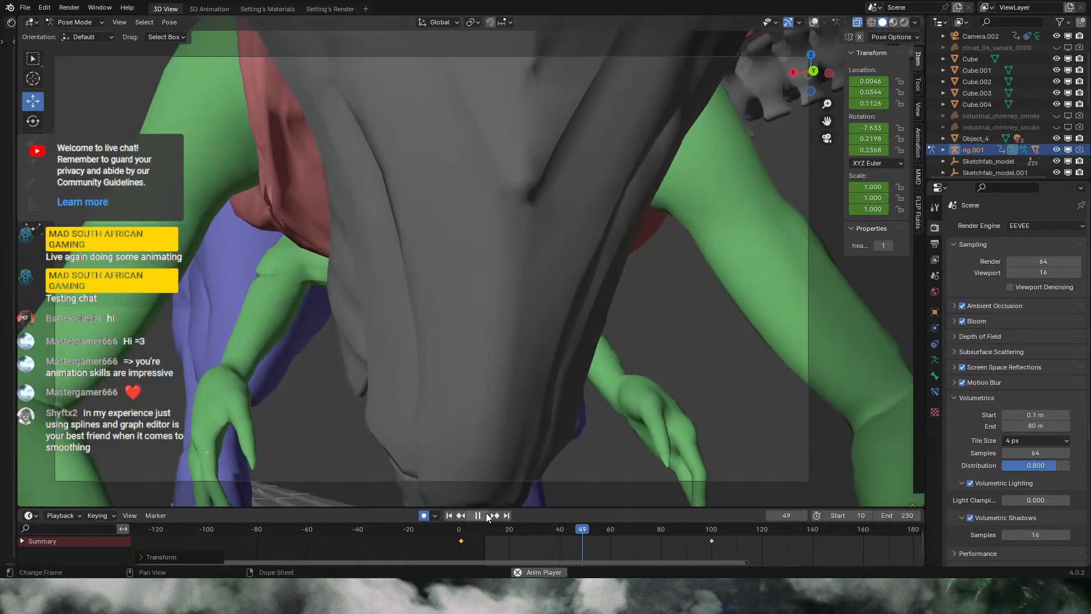
pyautogui.click(486, 515)
pyautogui.moveTo(488, 527); pyautogui.dragTo(477, 528)
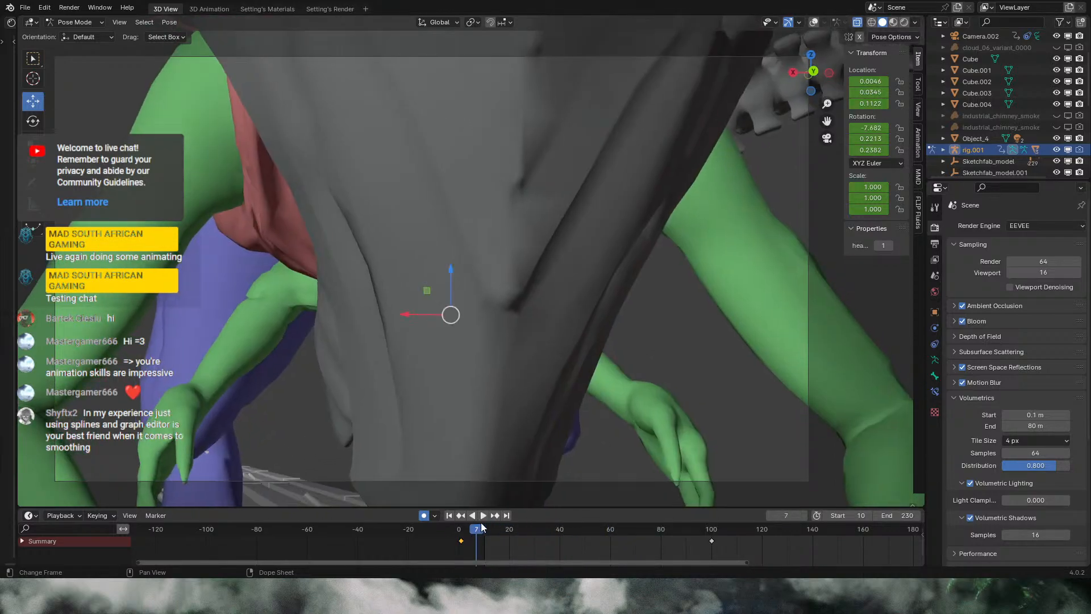
pyautogui.click(479, 516)
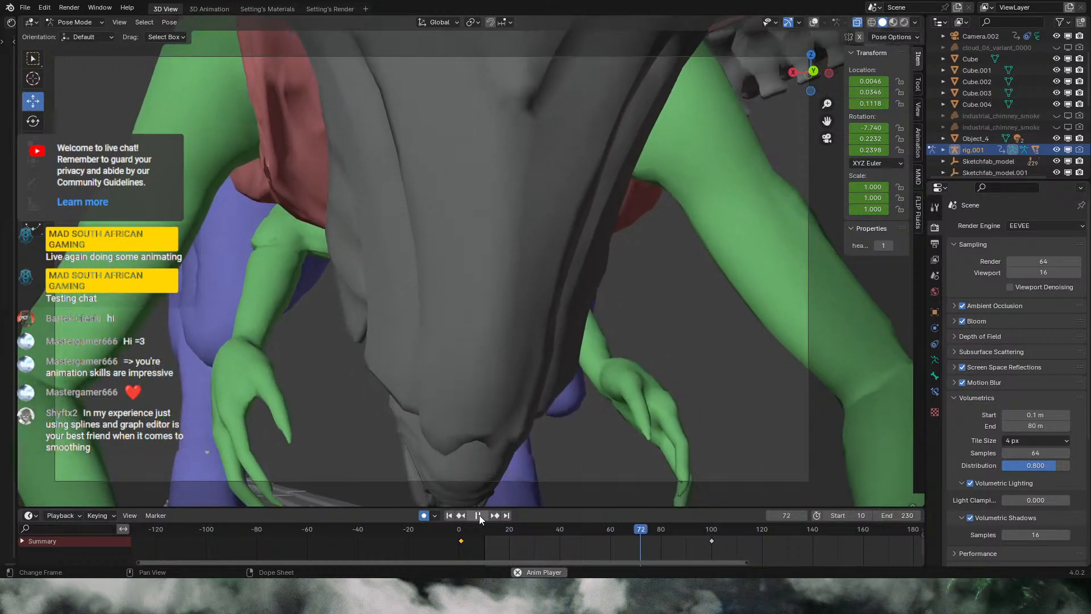
pyautogui.click(480, 515)
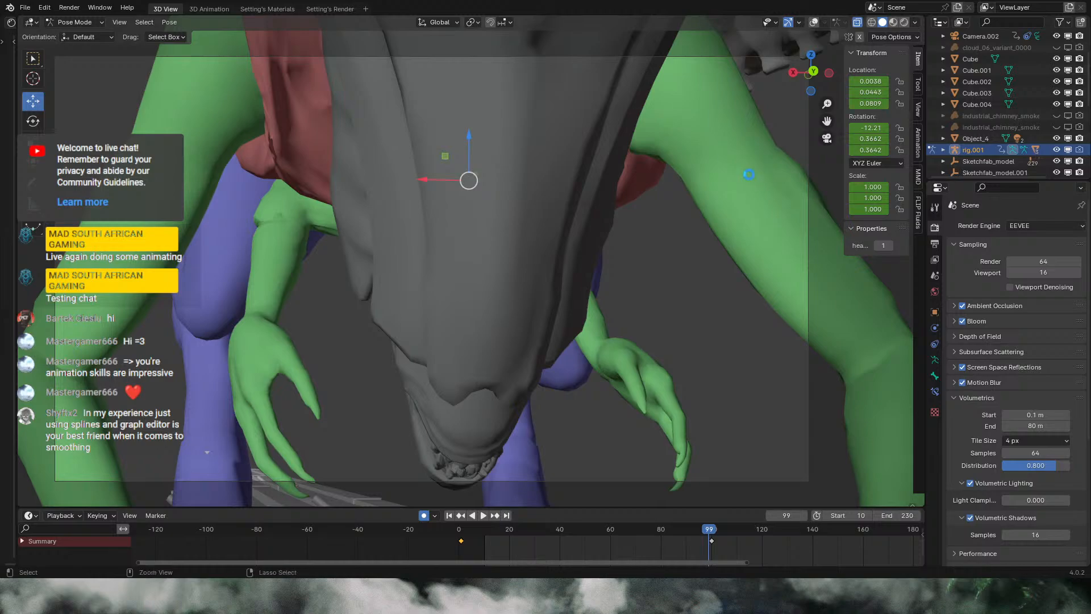
# Step: Save the scene file and display the viewport in rendered shading with the overlays shown
pyautogui.hotkey('ctrl', 's')
pyautogui.hotkey('shift', 'alt', 'z')
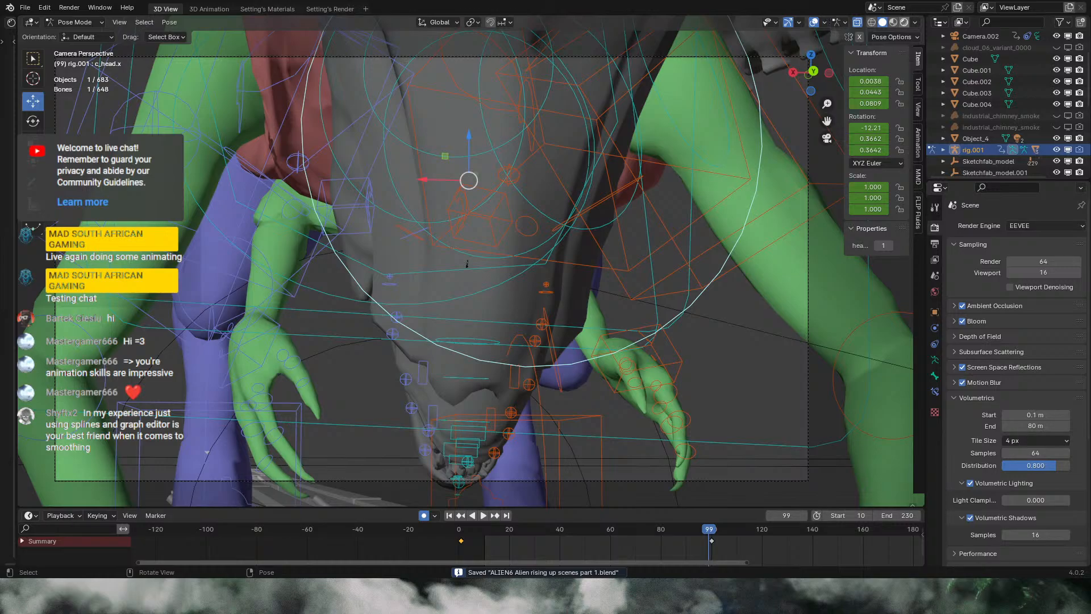
pyautogui.click(904, 22)
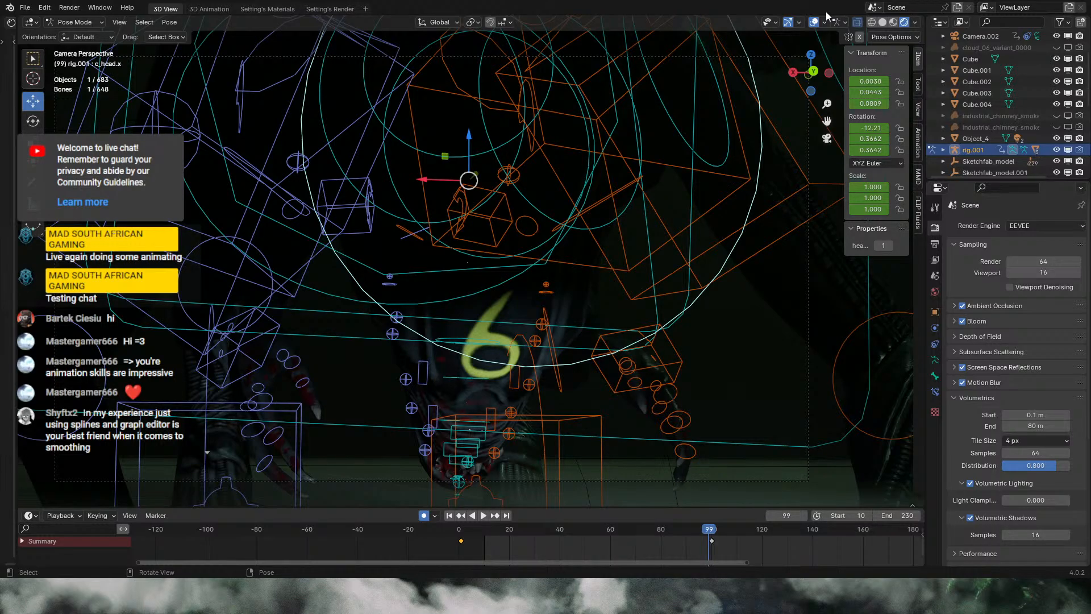
# Step: Display the rig in solid shading with overlays and X-ray enabled, viewing the mouth controls from the right orthographic side
pyautogui.click(814, 22)
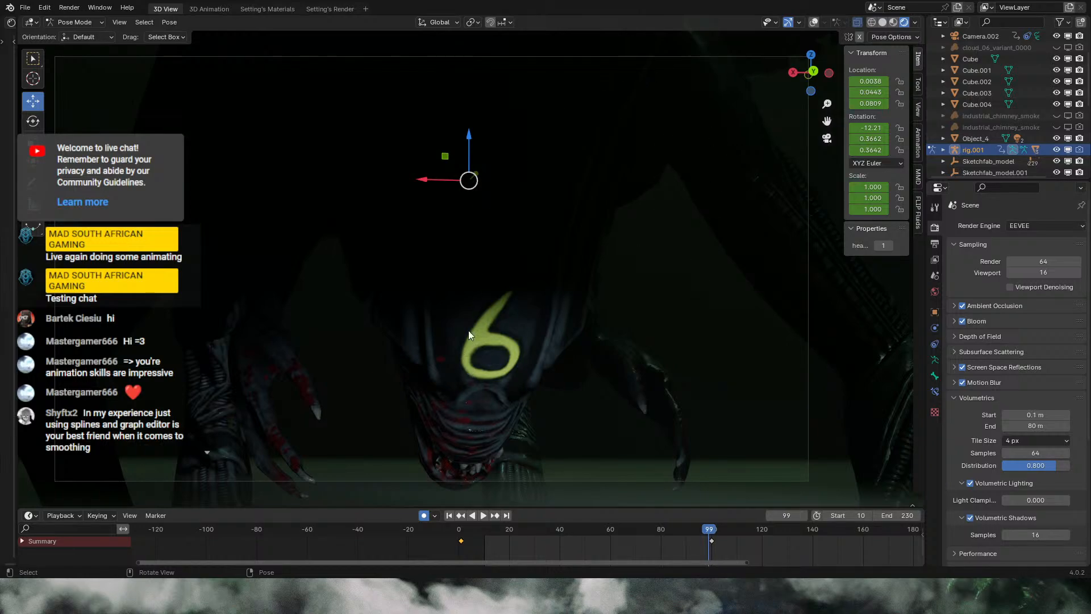
pyautogui.click(882, 23)
pyautogui.click(815, 23)
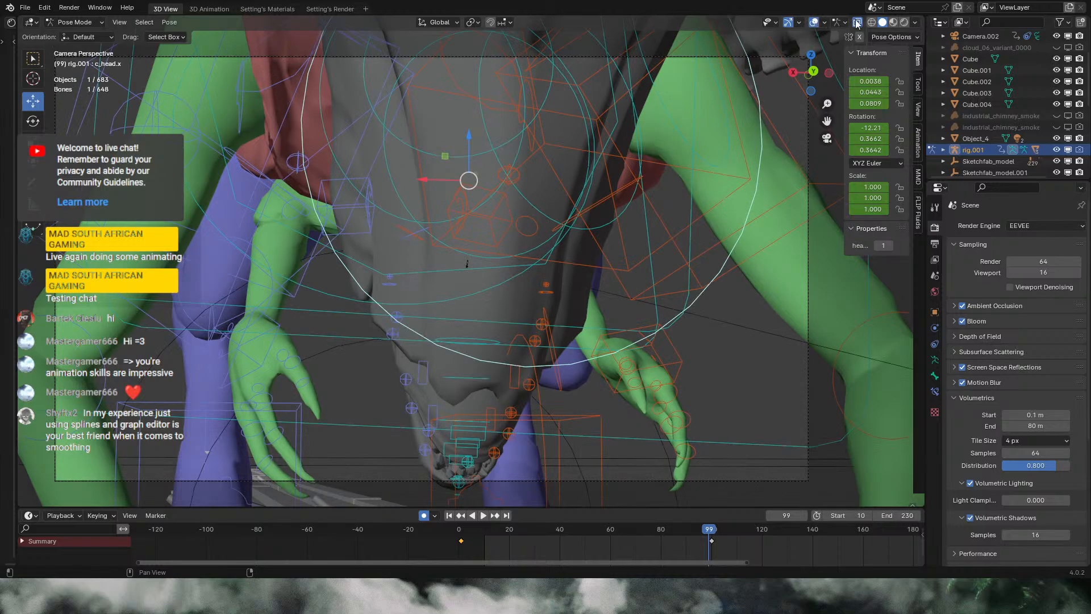
pyautogui.click(857, 23)
pyautogui.moveTo(419, 331); pyautogui.dragTo(358, 116, button='middle')
pyautogui.scroll(8, 608, 339)
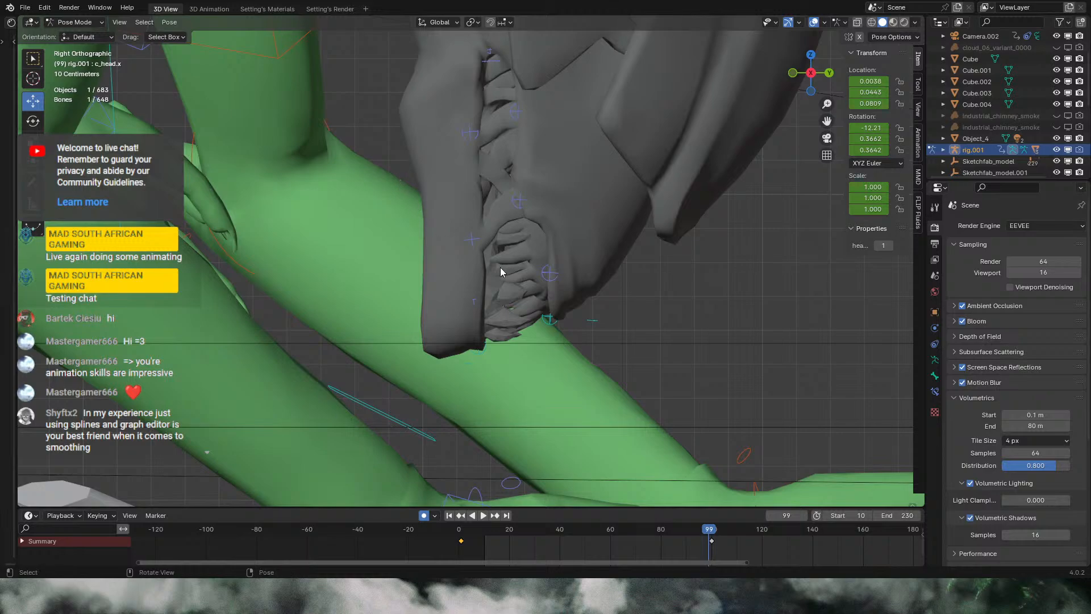
pyautogui.click(860, 26)
pyautogui.keyDown('shift'); pyautogui.moveTo(501, 219); pyautogui.dragTo(527, 262, button='middle'); pyautogui.keyUp('shift')
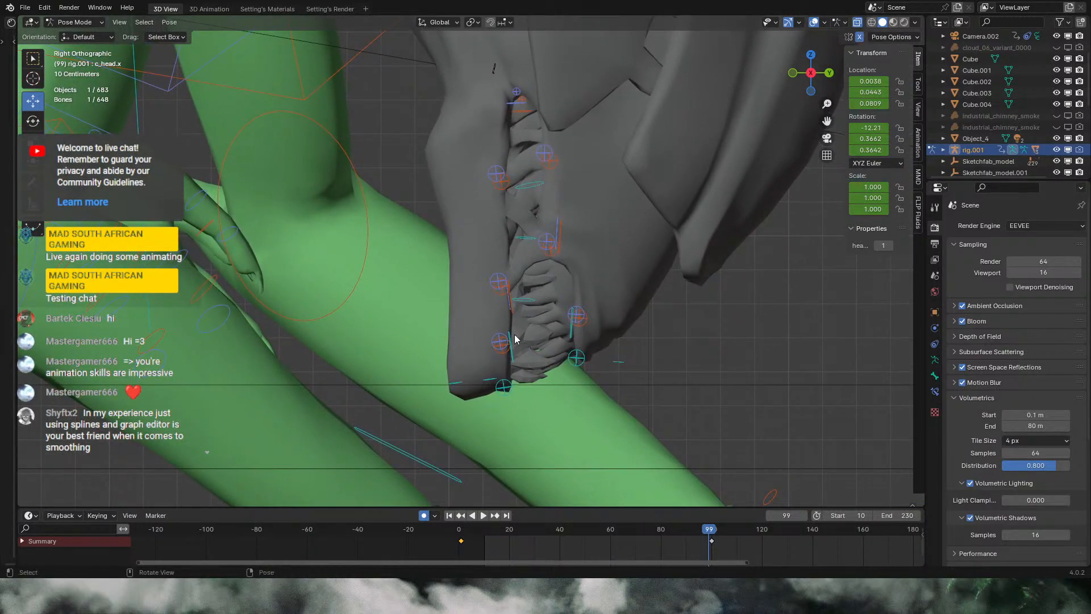
# Step: At frame 60, move the four lower-lip controls together about 0.05 m along Y toward the upper lip
pyautogui.click(500, 341)
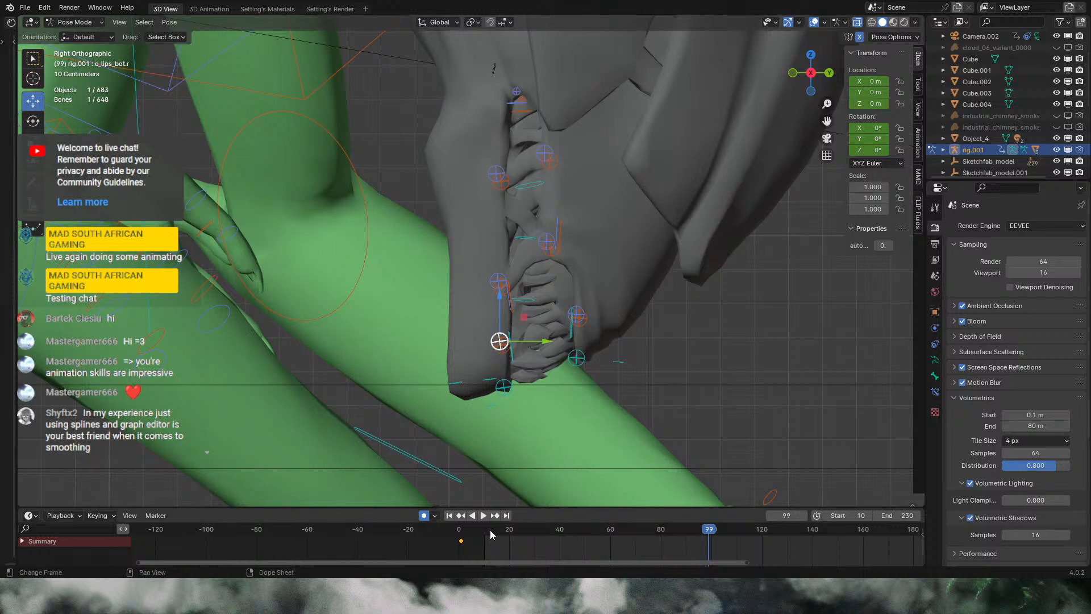
pyautogui.click(461, 531)
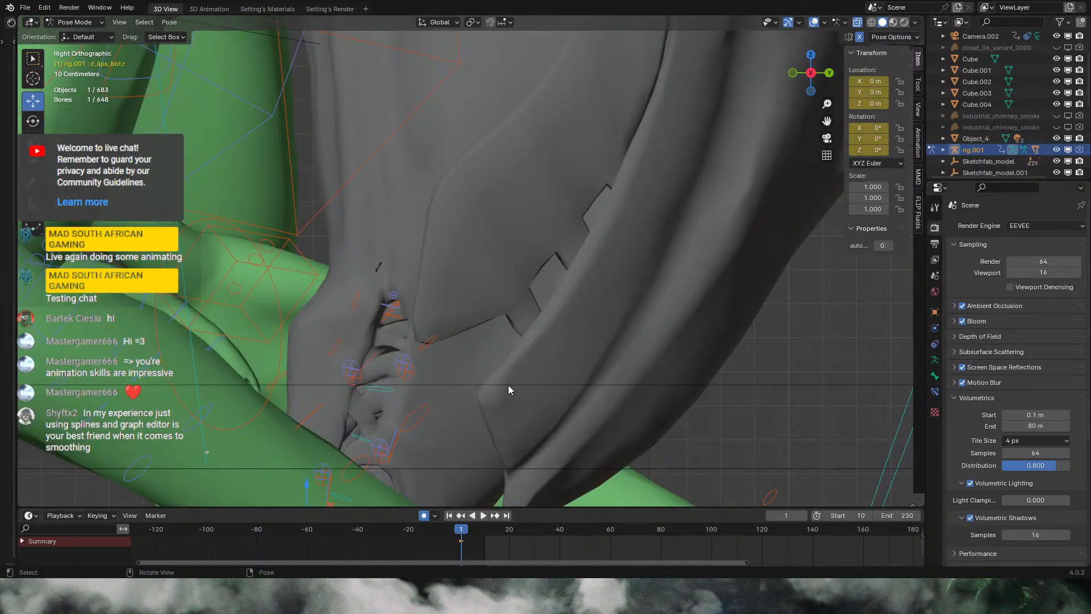
pyautogui.moveTo(483, 533); pyautogui.dragTo(461, 545)
pyautogui.keyDown('shift'); pyautogui.moveTo(494, 408); pyautogui.dragTo(724, 254, button='middle'); pyautogui.keyUp('shift')
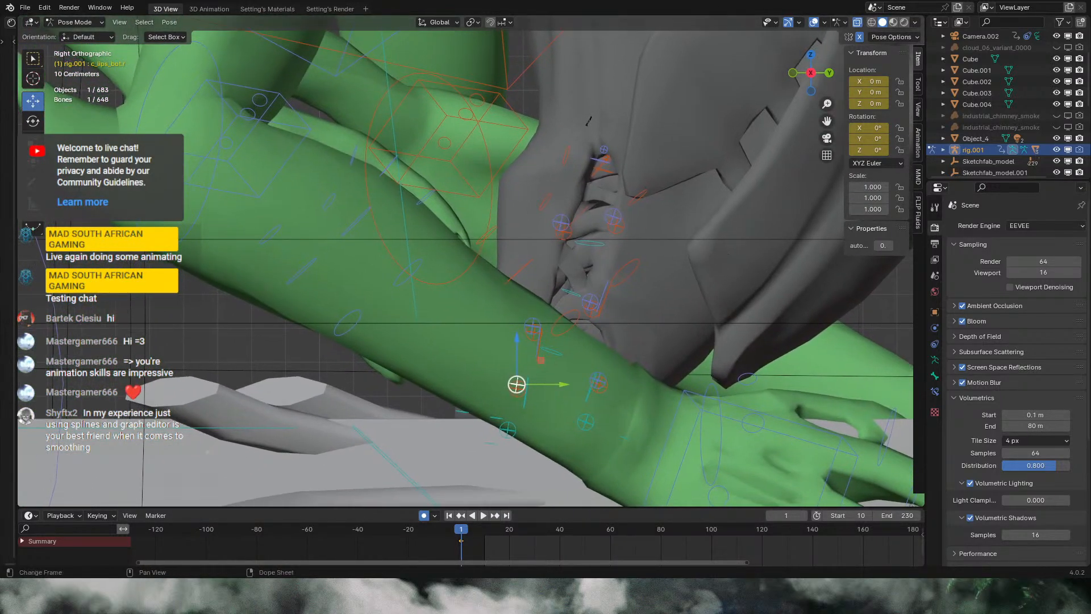
pyautogui.moveTo(574, 534); pyautogui.dragTo(610, 534)
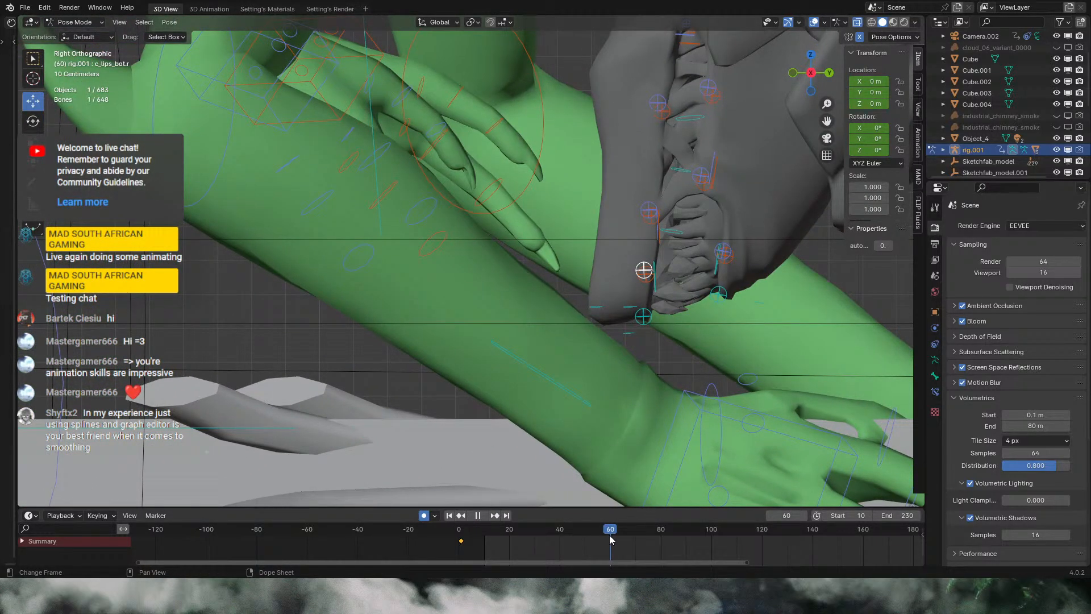
pyautogui.keyDown('shift'); pyautogui.moveTo(778, 337); pyautogui.dragTo(684, 384, button='middle'); pyautogui.keyUp('shift')
pyautogui.keyDown('shift'); pyautogui.moveTo(595, 368); pyautogui.dragTo(578, 394, button='middle'); pyautogui.keyUp('shift')
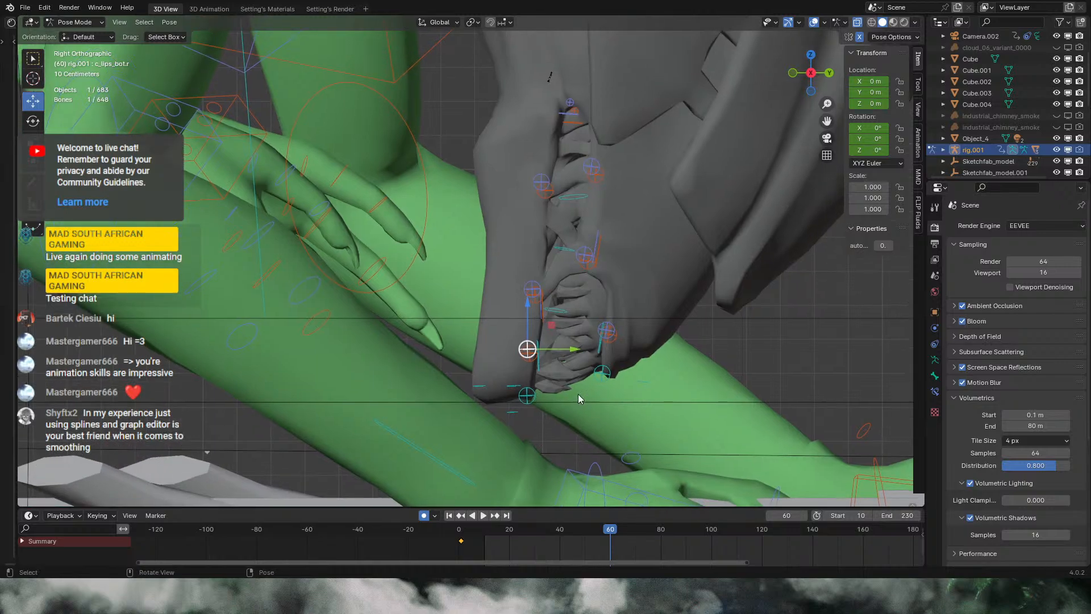
pyautogui.keyDown('shift'); pyautogui.click(532, 394); pyautogui.keyUp('shift')
pyautogui.keyDown('shift'); pyautogui.click(538, 289); pyautogui.keyUp('shift')
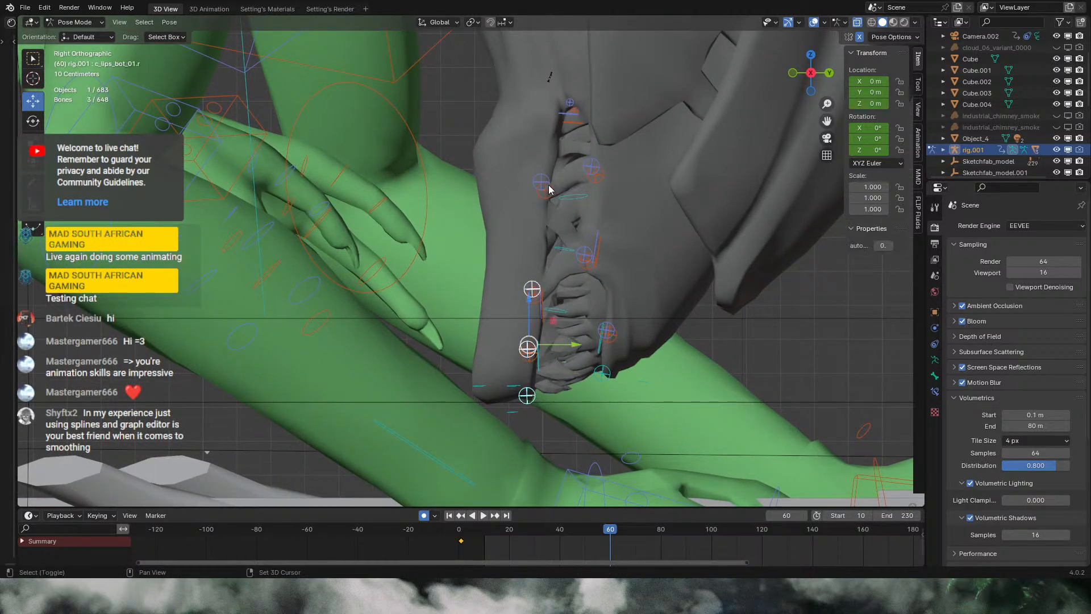
pyautogui.keyDown('shift'); pyautogui.click(543, 181); pyautogui.keyUp('shift')
pyautogui.press('g')
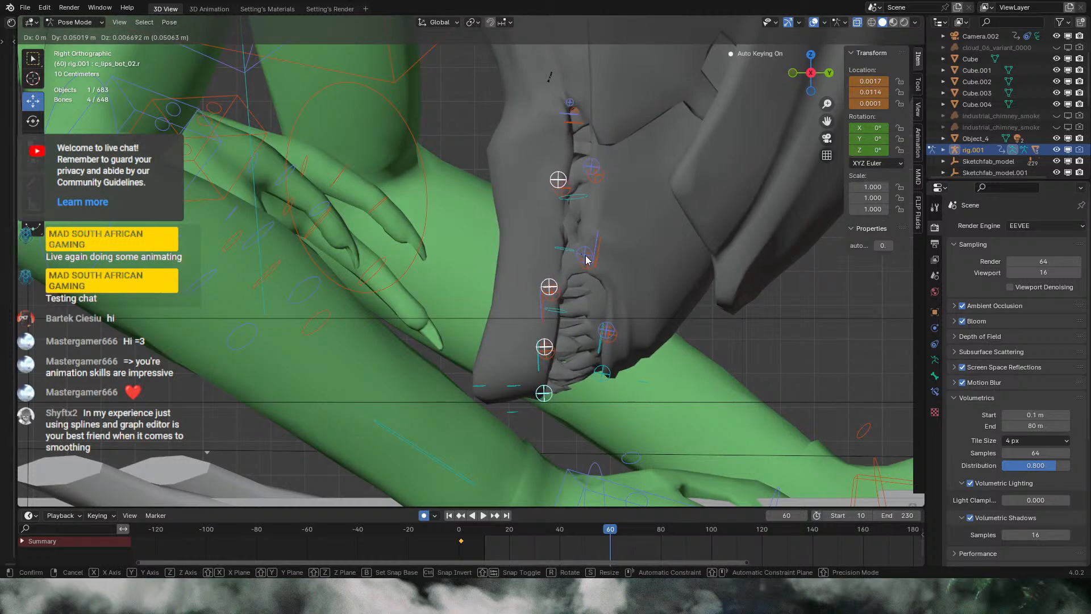
pyautogui.click(585, 255)
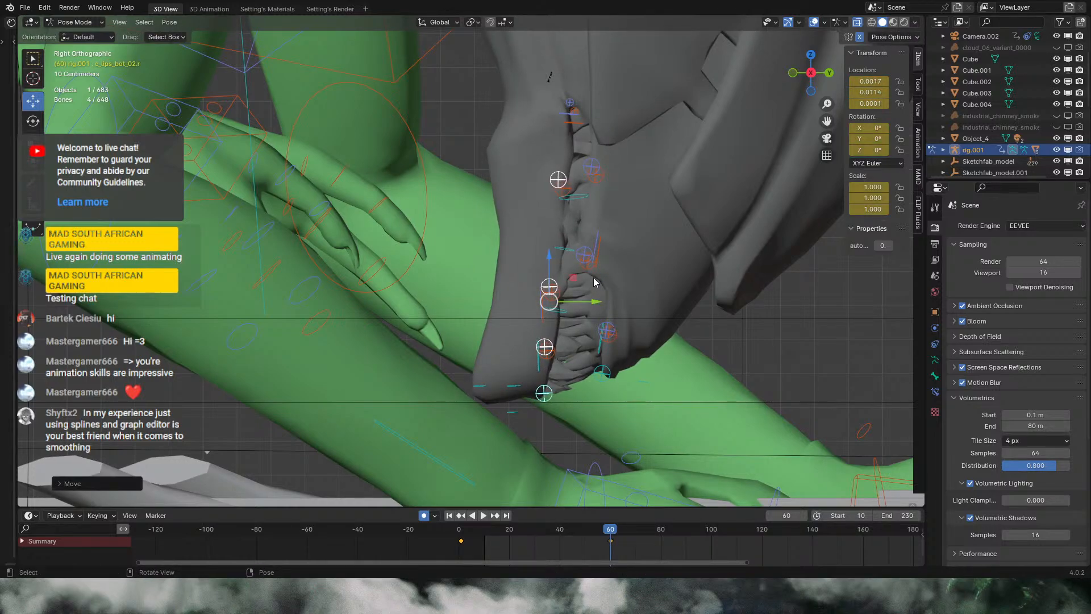
pyautogui.click(612, 332)
pyautogui.keyDown('shift'); pyautogui.click(610, 376); pyautogui.keyUp('shift')
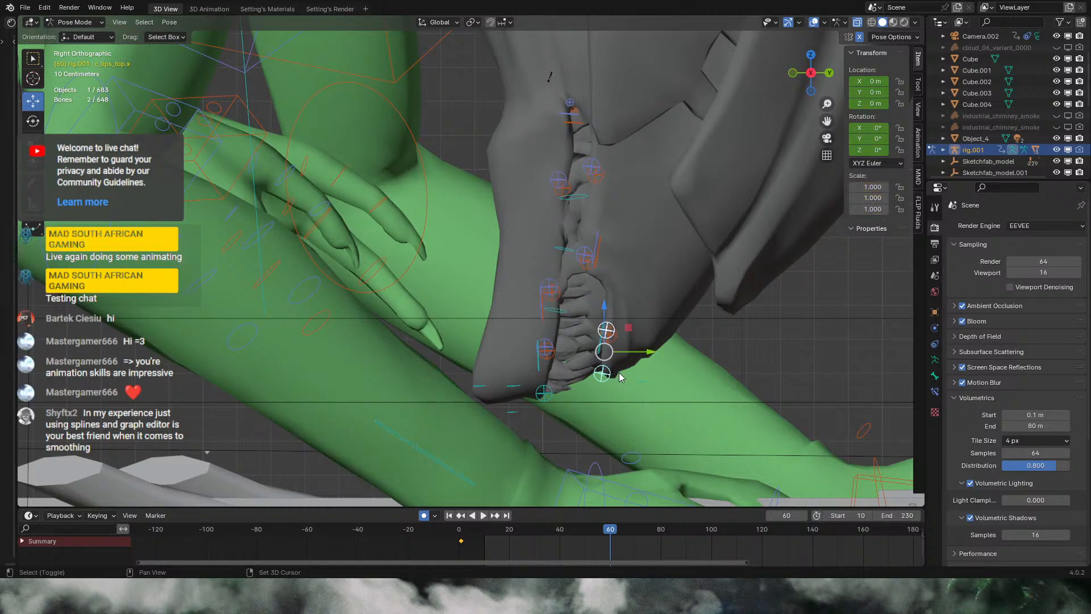
pyautogui.click(610, 376)
pyautogui.press('g')
pyautogui.rightClick(610, 378)
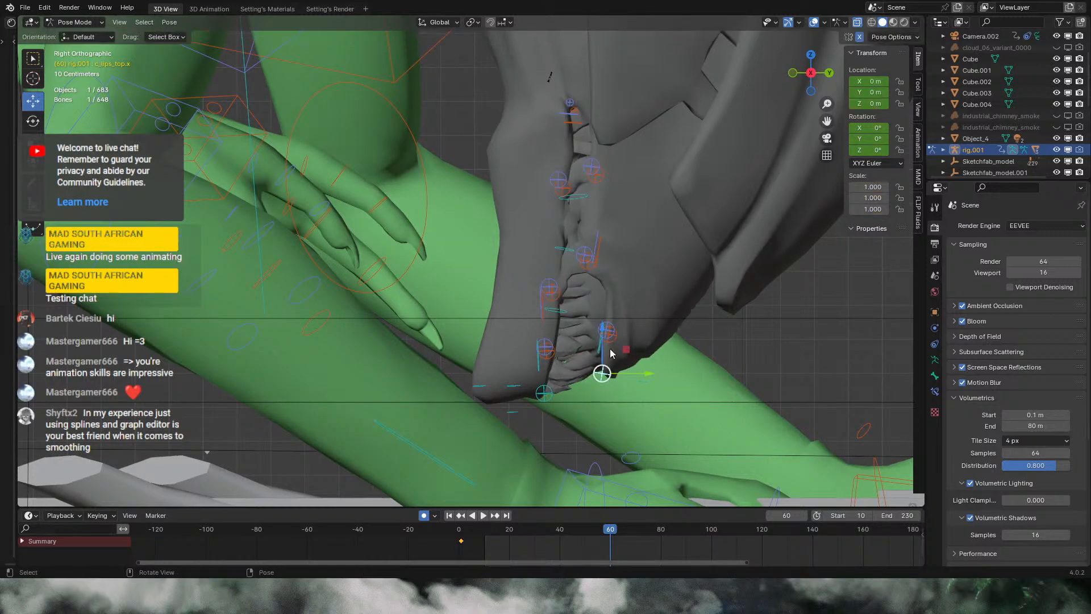
# Step: Move the two upper-lip controls at the tip of the mouth about 0.03 m along negative Y toward the lower lip
pyautogui.click(615, 333)
pyautogui.press('g')
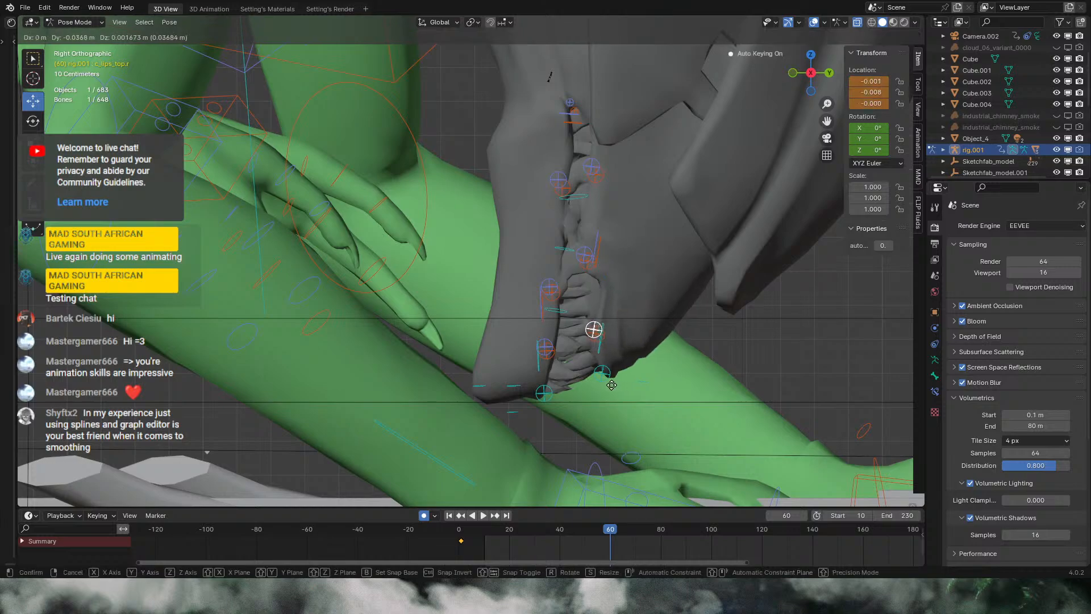
pyautogui.rightClick(607, 376)
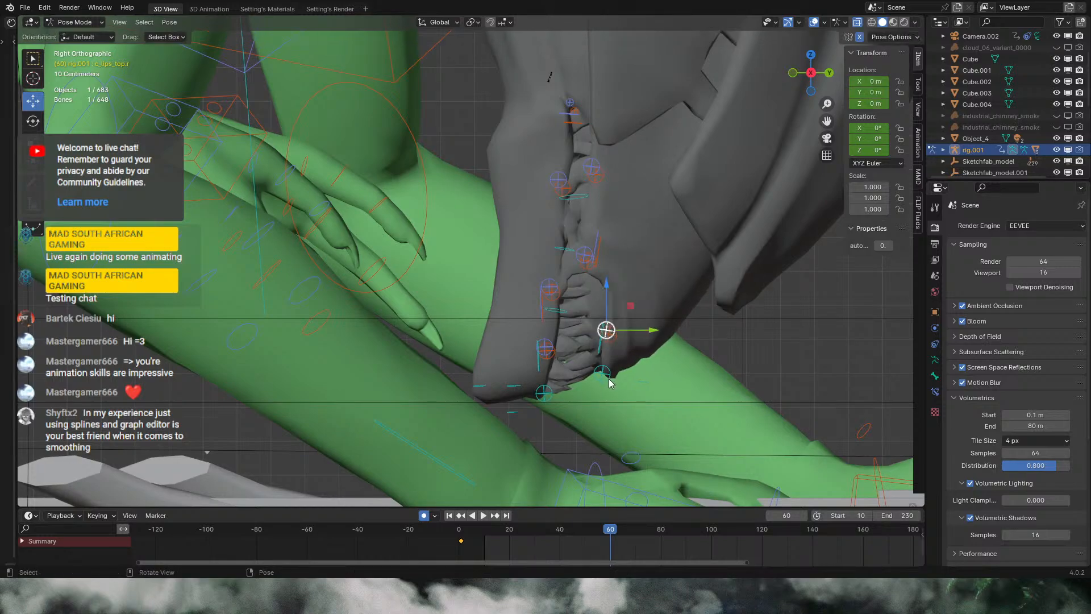
pyautogui.keyDown('shift'); pyautogui.click(606, 375); pyautogui.keyUp('shift')
pyautogui.press('g')
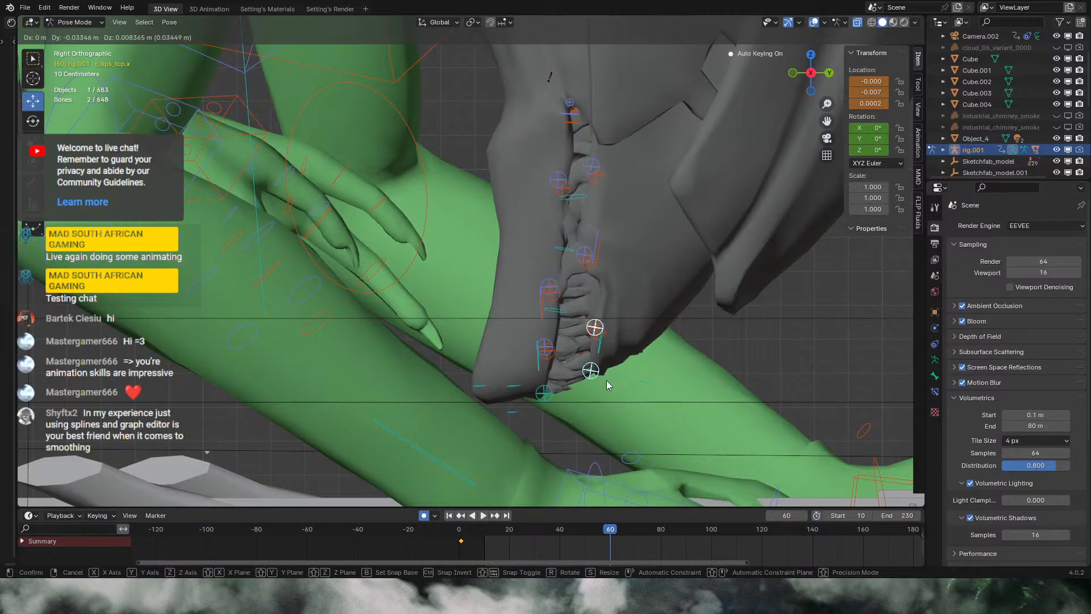
pyautogui.click(606, 380)
pyautogui.moveTo(606, 381); pyautogui.dragTo(657, 402, button='middle')
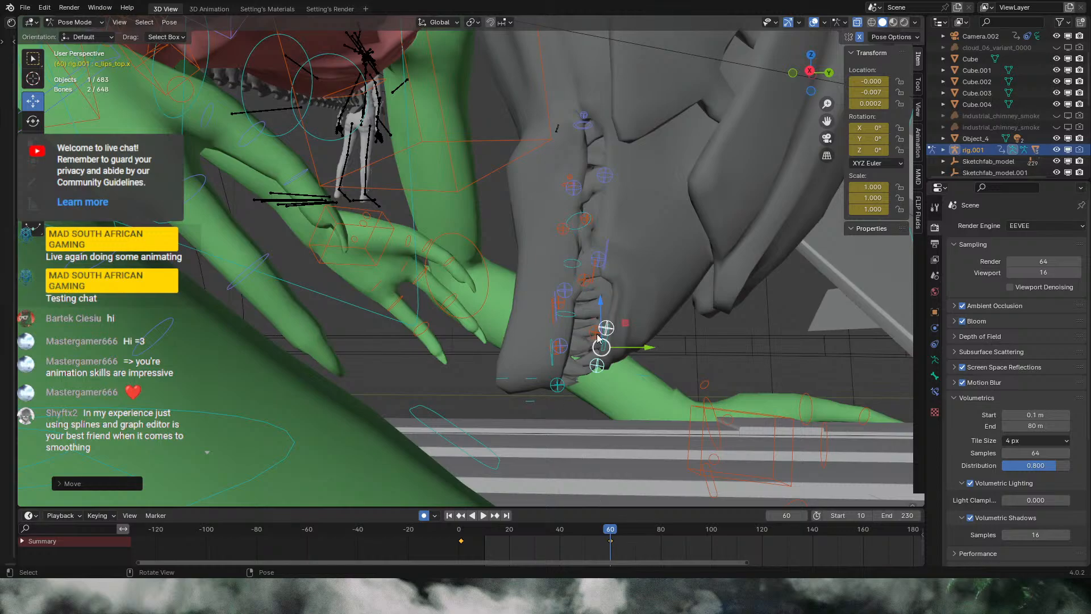
pyautogui.moveTo(605, 499); pyautogui.dragTo(619, 429, button='middle')
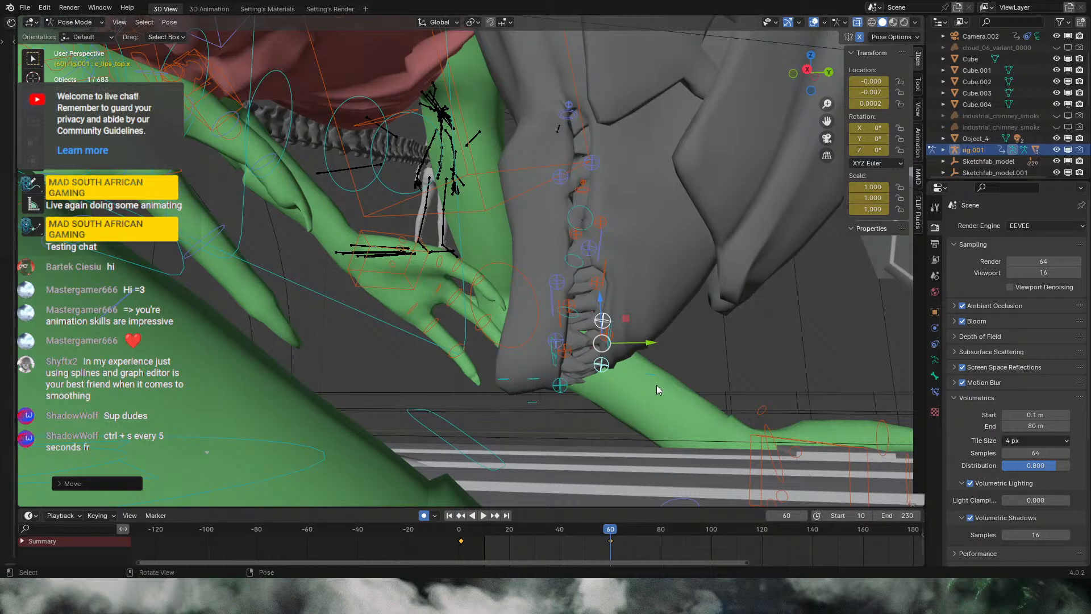
# Step: Move the two upper-lip controls' keyframes from frame 60 to frame 1 in the timeline
pyautogui.press('KP_3')
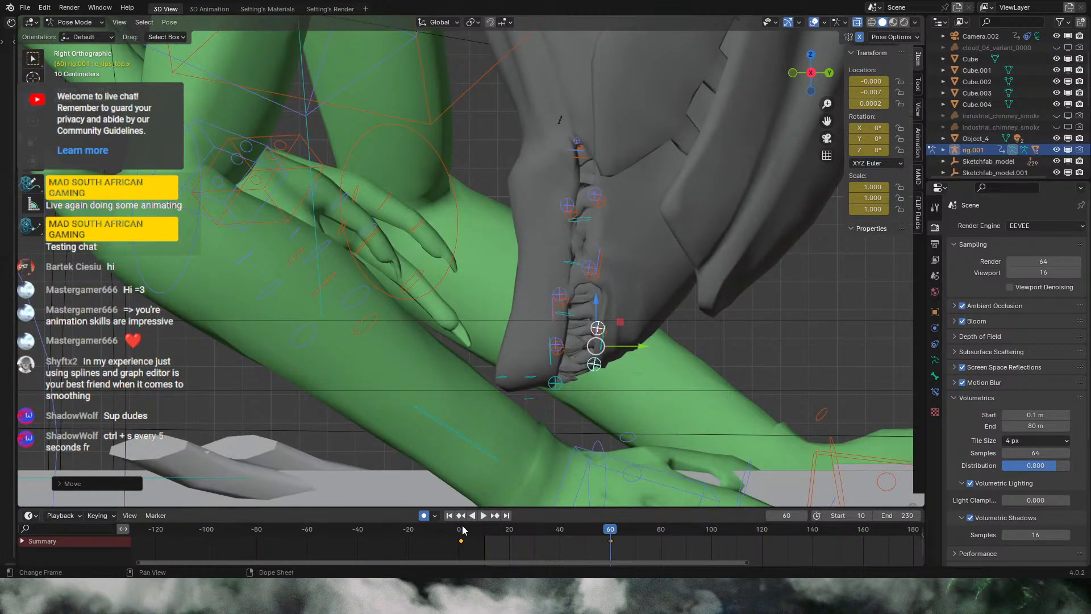
pyautogui.keyDown('shift'); pyautogui.click(612, 541); pyautogui.keyUp('shift')
pyautogui.press('g')
pyautogui.press('Escape')
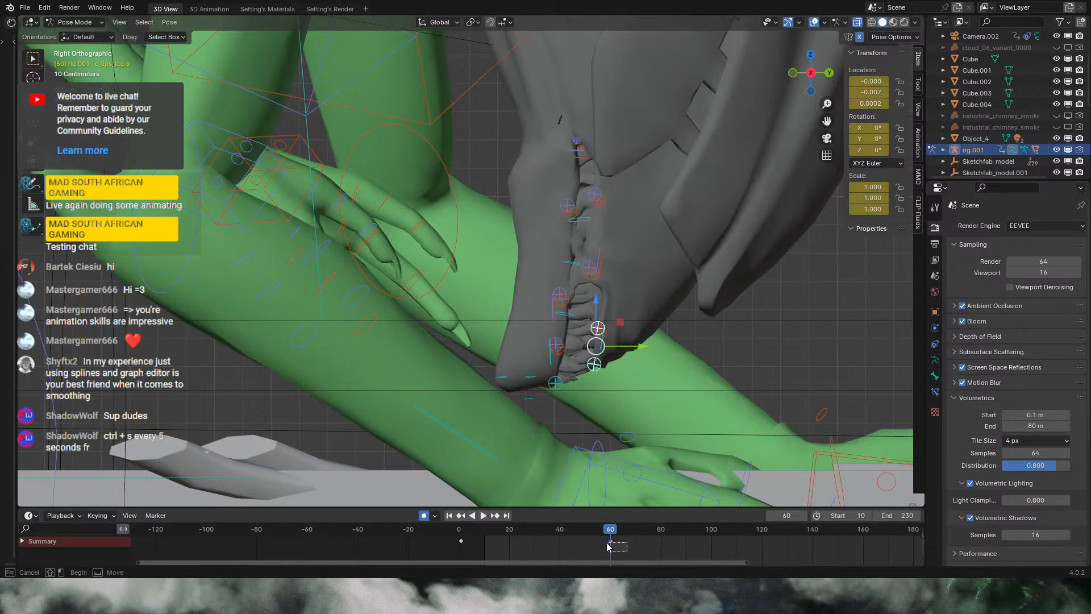
pyautogui.click(610, 541)
pyautogui.press('g')
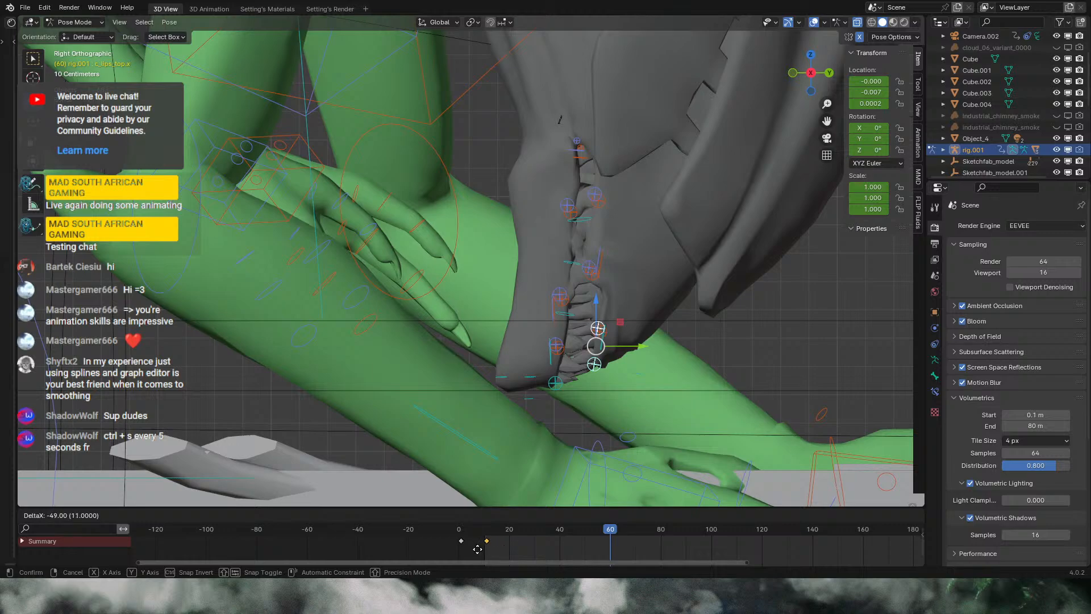
pyautogui.click(458, 550)
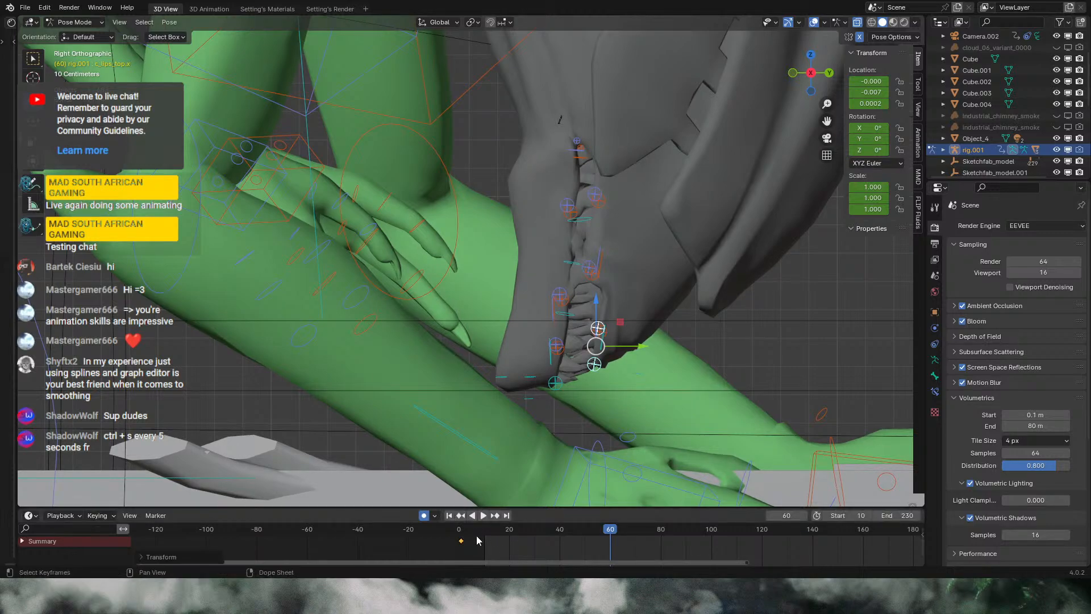
# Step: Select the four lower-lip controls, shift their frame 60 keyframes to frame 1, and set the current frame to 40
pyautogui.click(556, 381)
pyautogui.keyDown('shift'); pyautogui.click(562, 343); pyautogui.keyUp('shift')
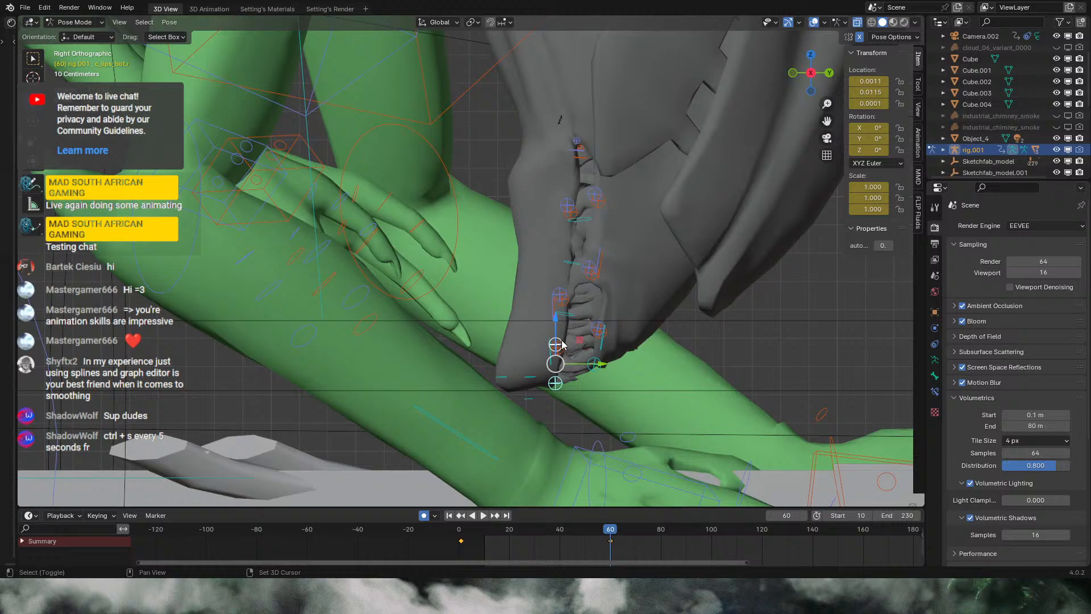
pyautogui.keyDown('shift'); pyautogui.click(562, 294); pyautogui.keyUp('shift')
pyautogui.keyDown('shift'); pyautogui.click(571, 206); pyautogui.keyUp('shift')
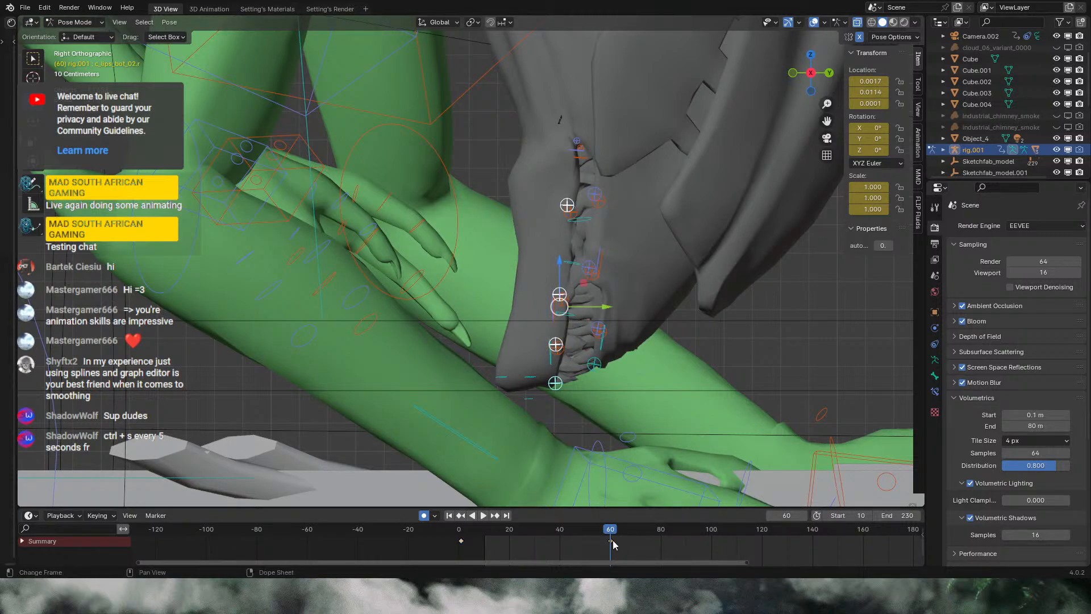
pyautogui.moveTo(610, 540); pyautogui.dragTo(561, 550)
# Step: Clear the transforms of the four lower-lip controls at frame 40 and play back the lip motion
pyautogui.click(564, 350)
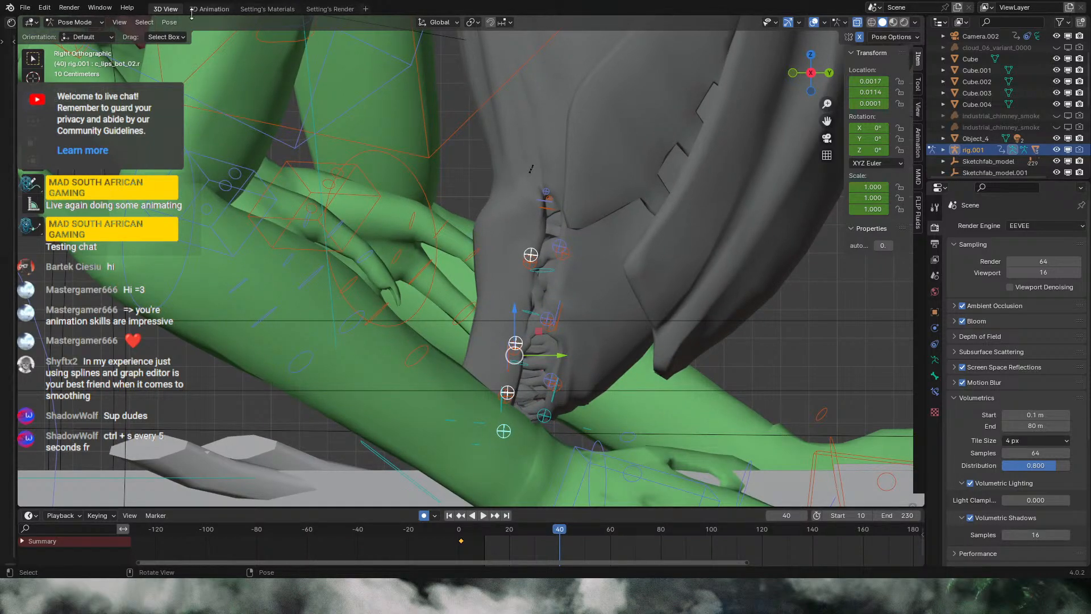
pyautogui.click(169, 22)
pyautogui.moveTo(208, 48)
pyautogui.click(329, 46)
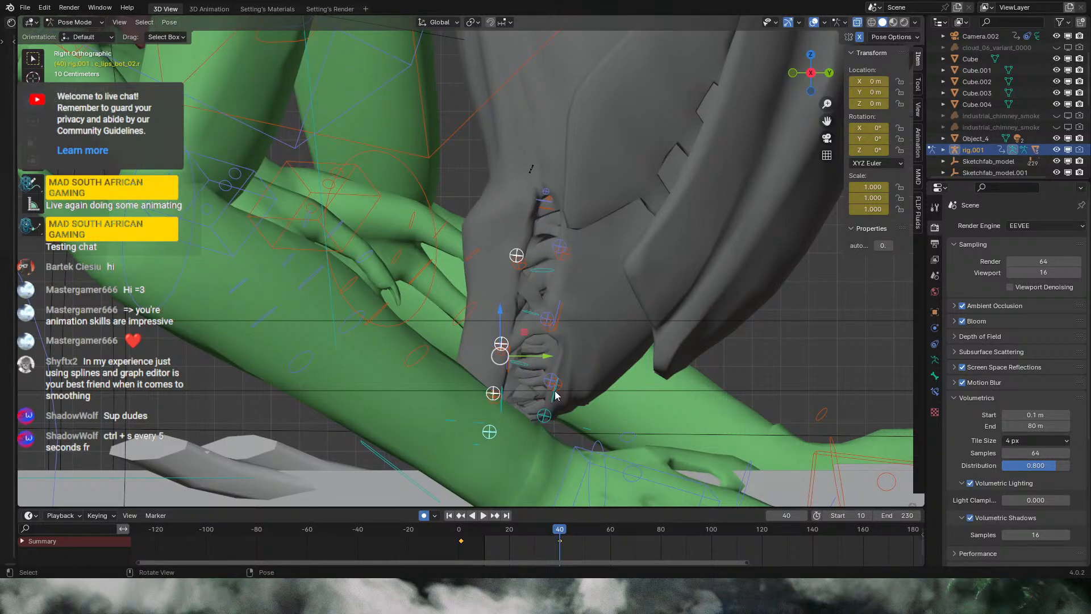
pyautogui.press('space')
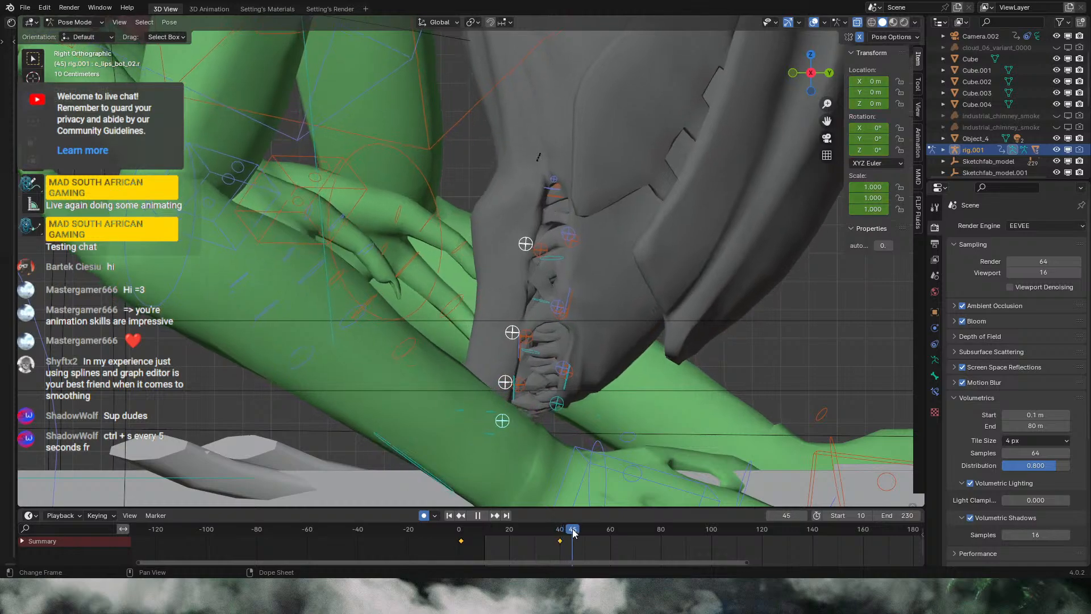
pyautogui.press('space')
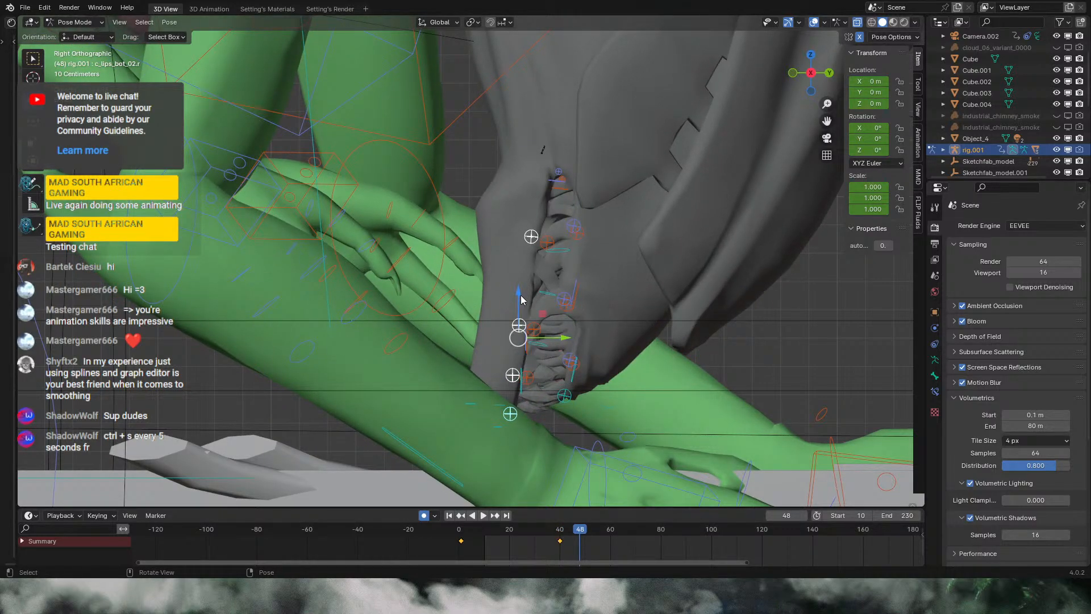
# Step: Switch the timeline area to the Graph Editor and enlarge it upward to show the animation curves
pyautogui.click(34, 515)
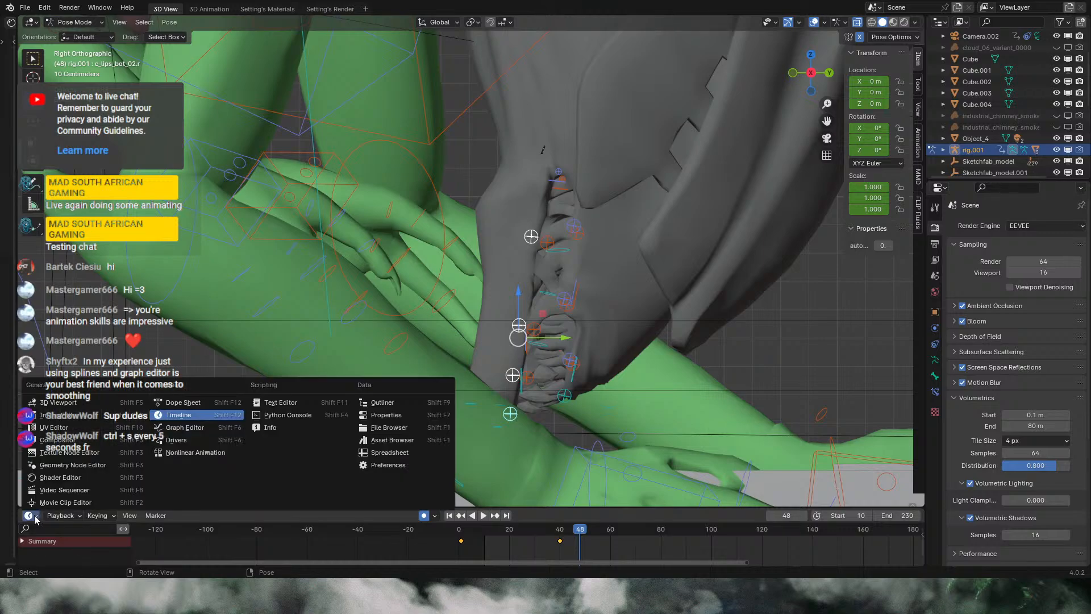
pyautogui.click(192, 429)
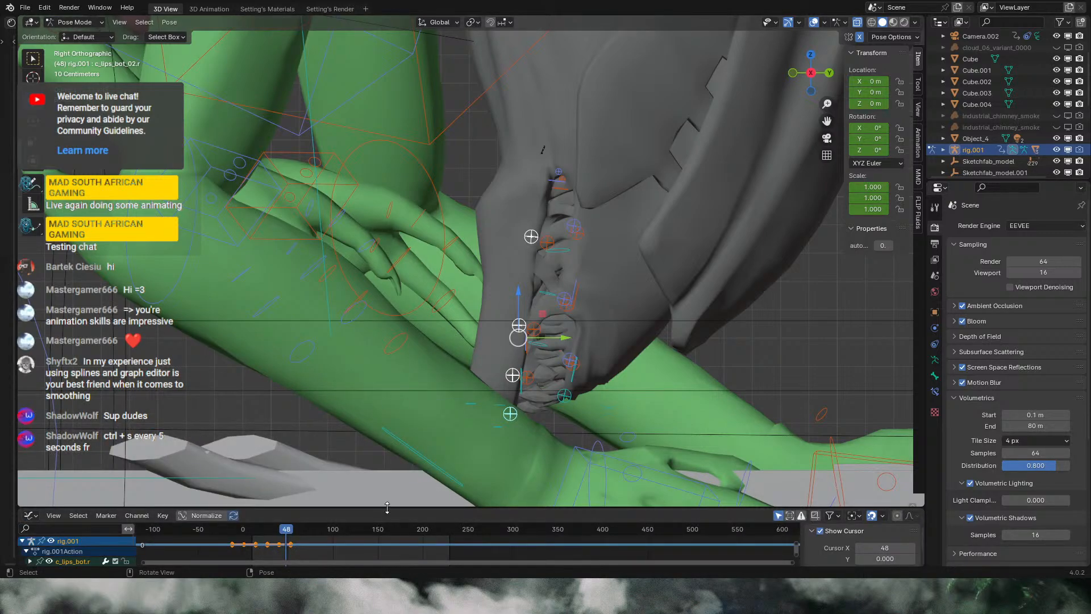
pyautogui.moveTo(387, 508); pyautogui.dragTo(387, 373)
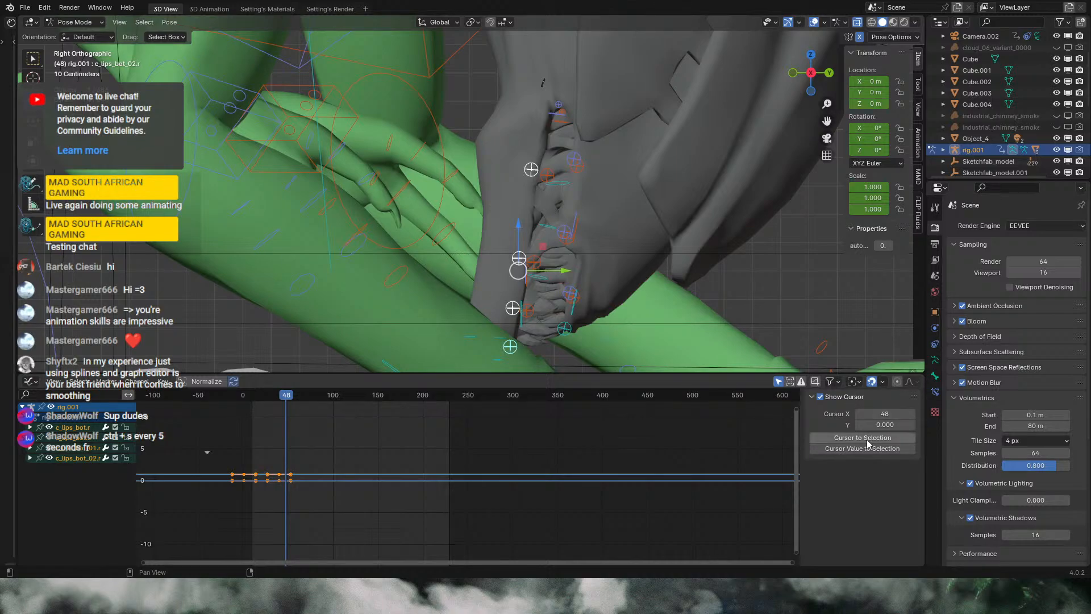
pyautogui.click(296, 509)
pyautogui.moveTo(309, 494); pyautogui.dragTo(290, 469)
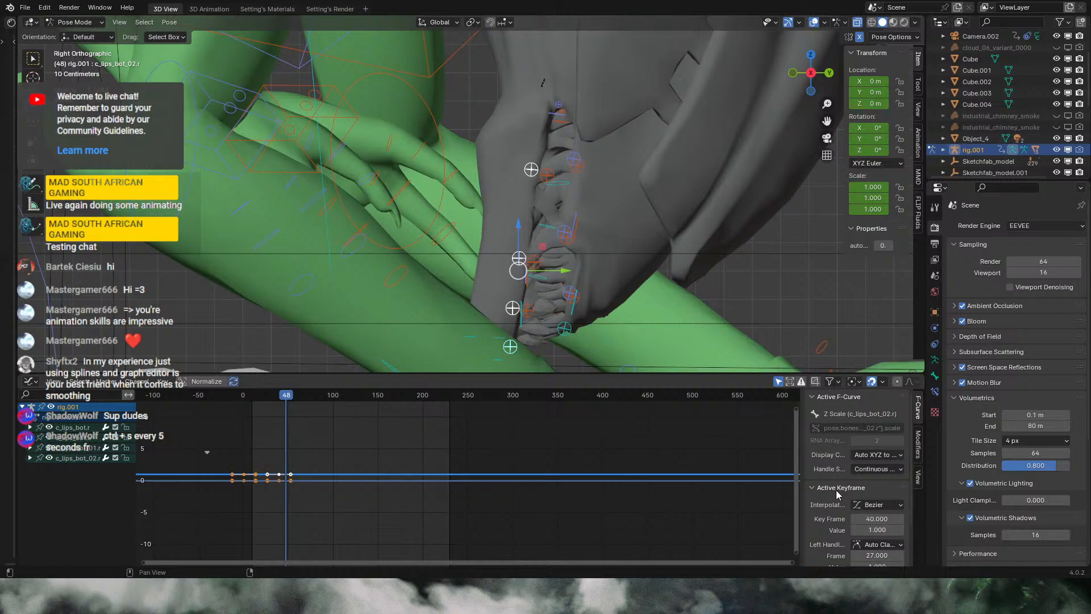
pyautogui.click(919, 442)
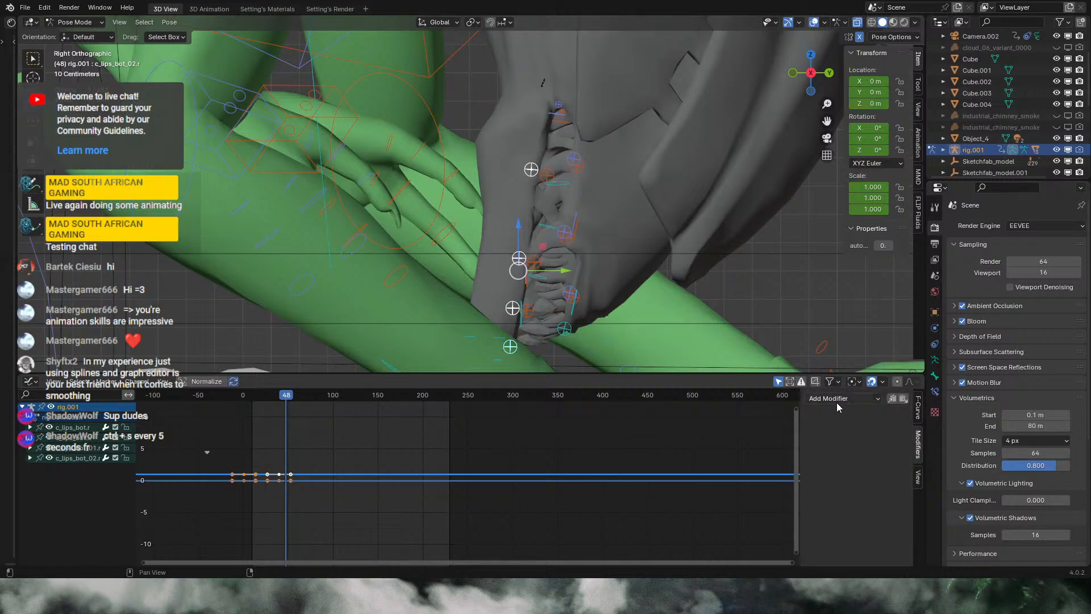
pyautogui.click(852, 399)
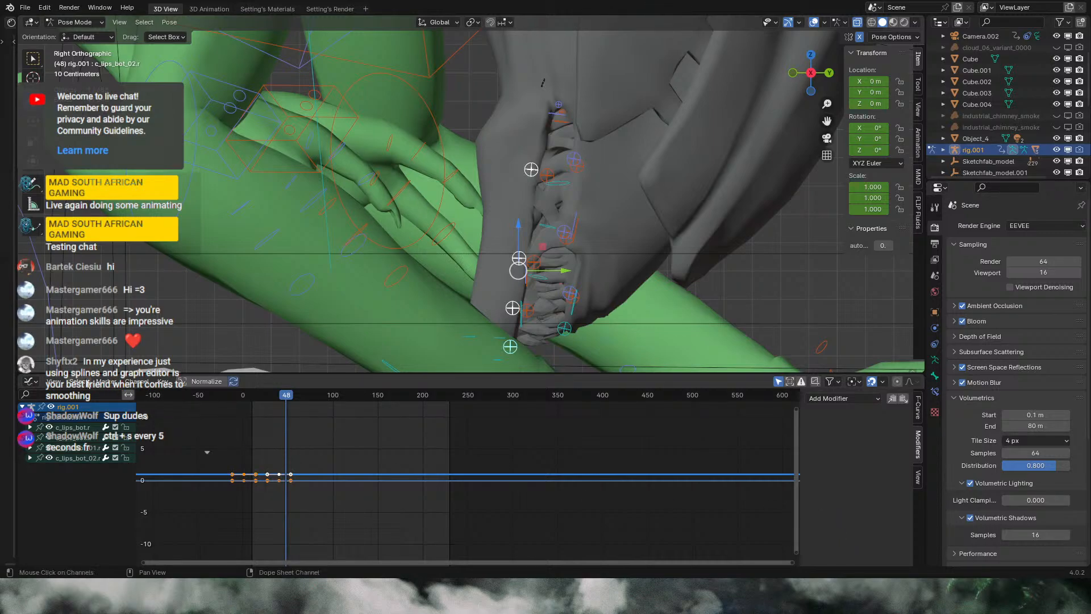
# Step: Switch the Graph Editor area back to the Timeline and play back the lip motion up to about frame 51
pyautogui.click(29, 382)
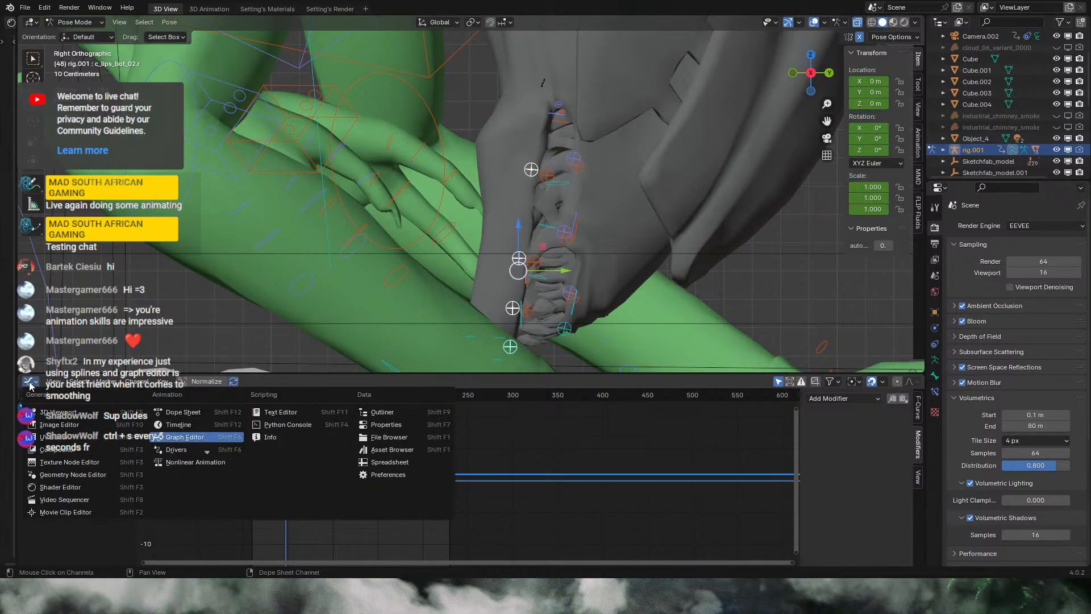
pyautogui.click(183, 412)
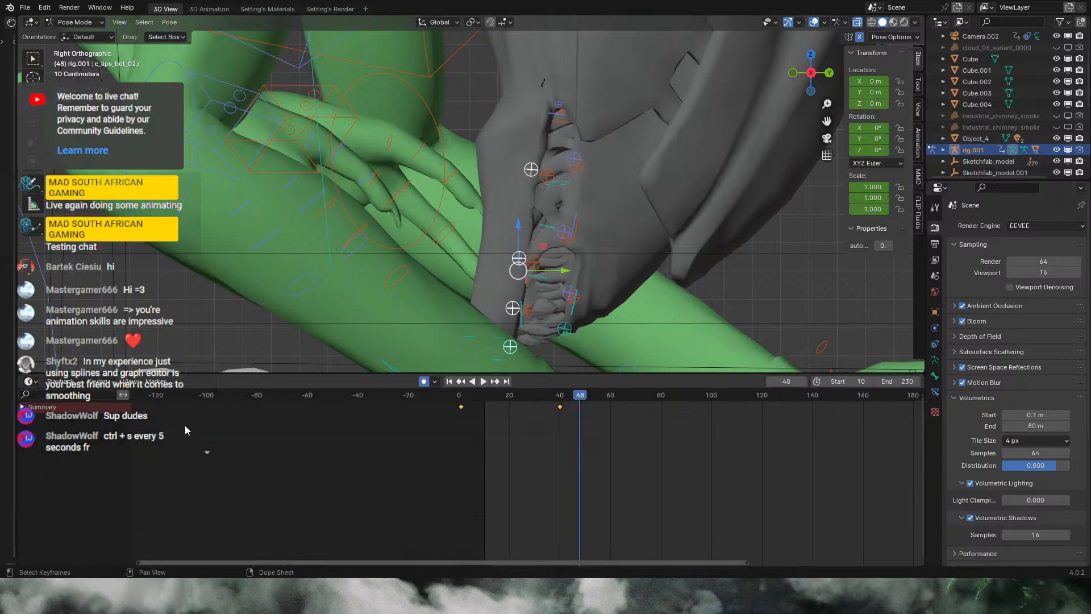
pyautogui.click(482, 398)
pyautogui.press('space')
pyautogui.moveTo(535, 410); pyautogui.dragTo(574, 419)
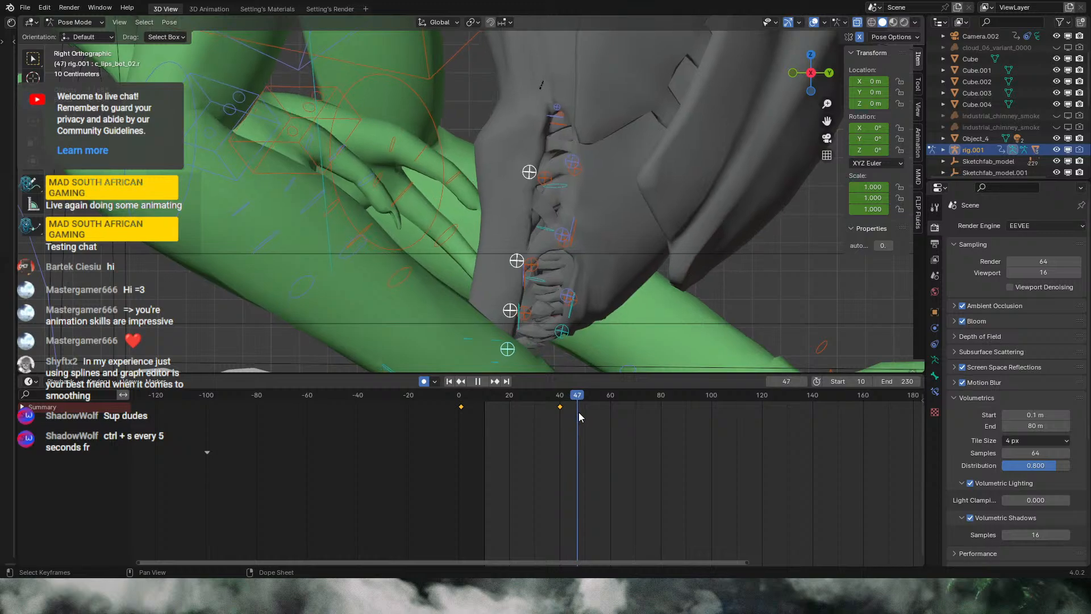
pyautogui.press('space')
pyautogui.scroll(-1, 648, 449)
pyautogui.scroll(4, 642, 454)
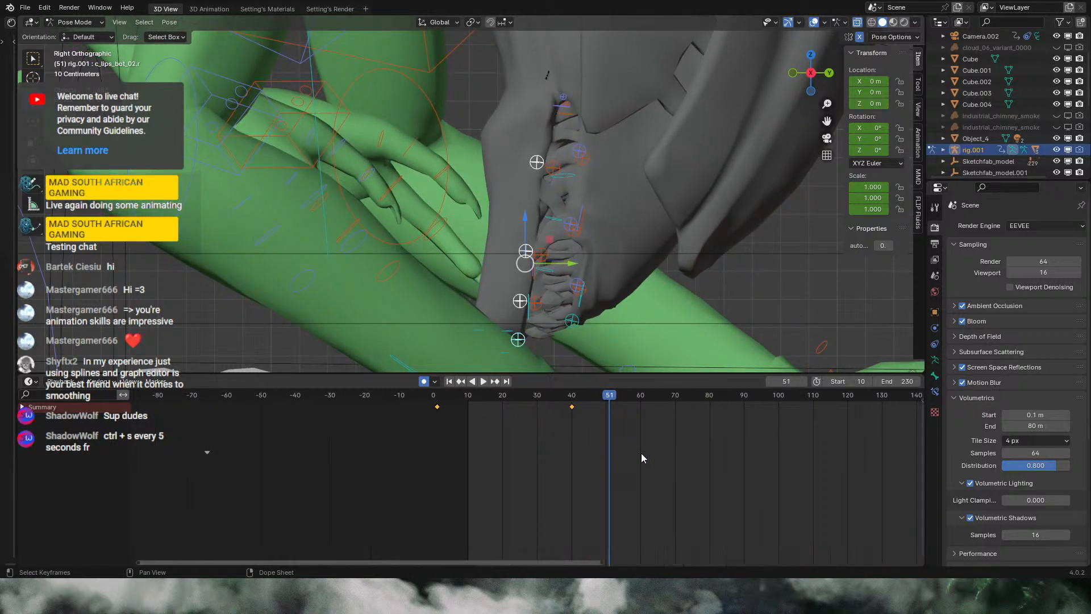
# Step: Play back the lip motion, stop at frame 30, and move the four lower-lip controls slightly forward along Y to key them there
pyautogui.click(29, 382)
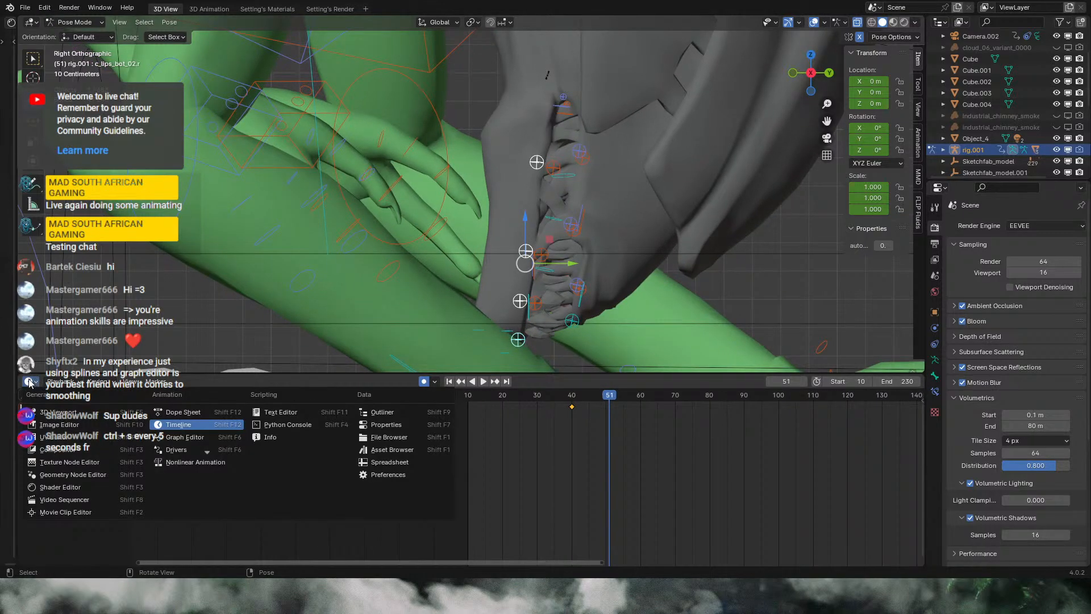
pyautogui.click(183, 413)
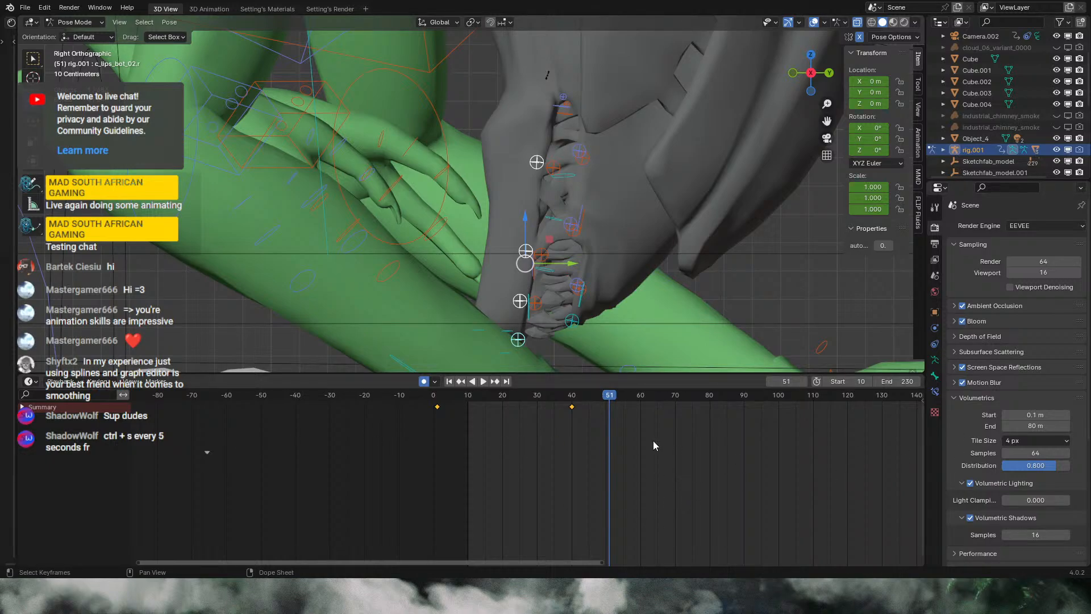
pyautogui.scroll(2, 570, 452)
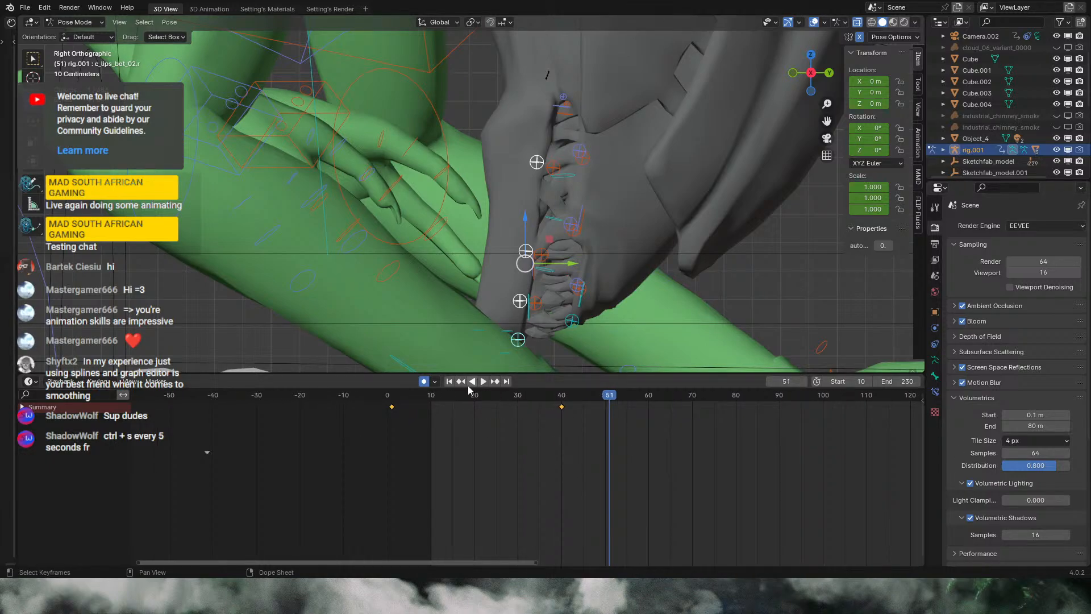
pyautogui.click(448, 393)
pyautogui.press('space')
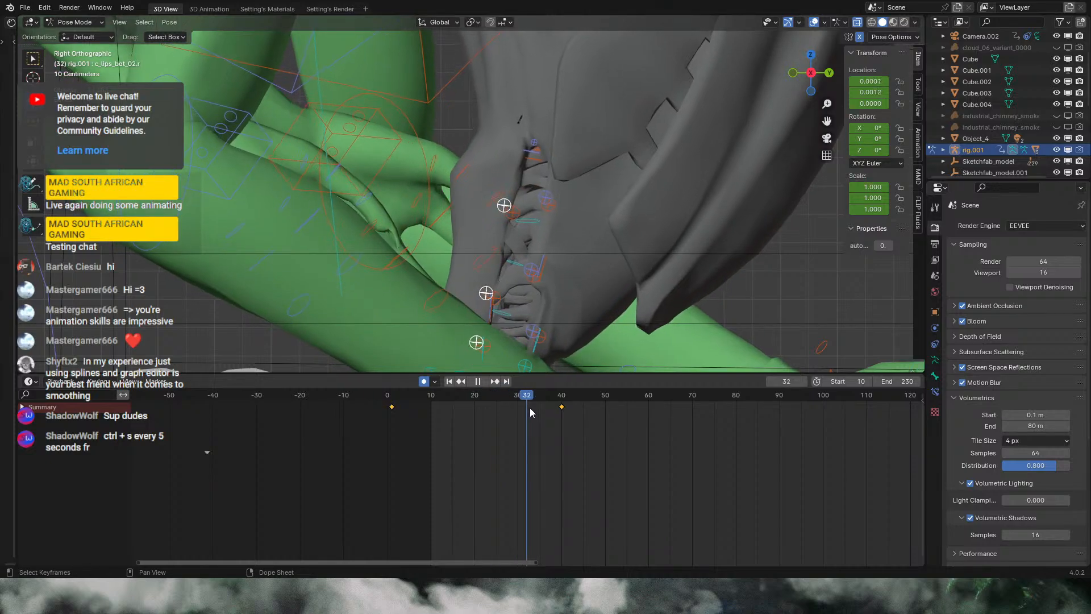
pyautogui.moveTo(529, 409); pyautogui.dragTo(517, 408)
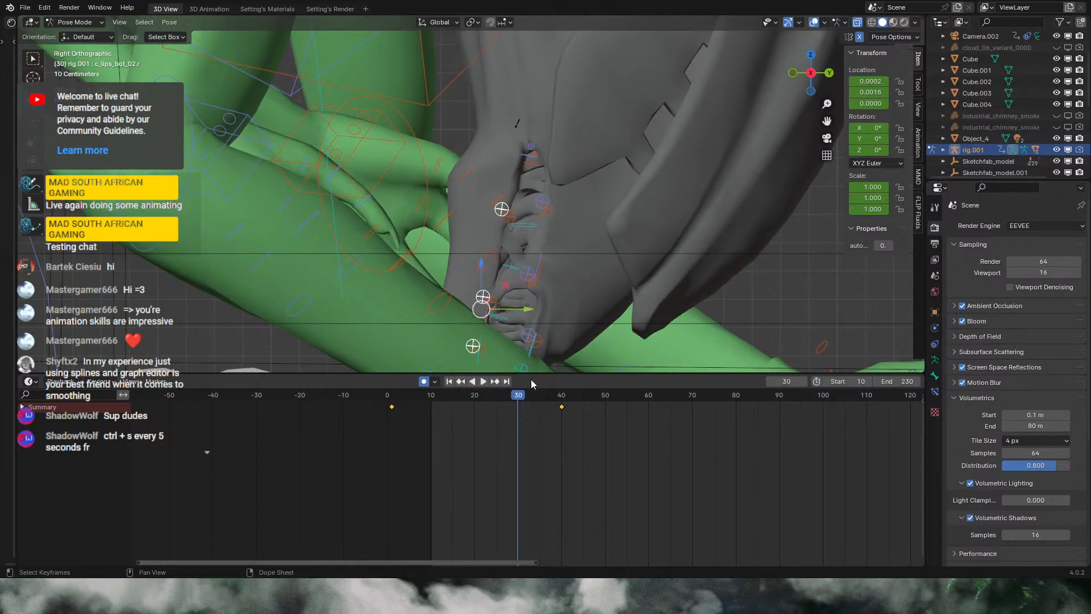
pyautogui.moveTo(528, 311); pyautogui.dragTo(536, 312)
# Step: Key the lower-lip controls forward along Y at frame 47, back at frame 51, and forward again at frame 55
pyautogui.press('space')
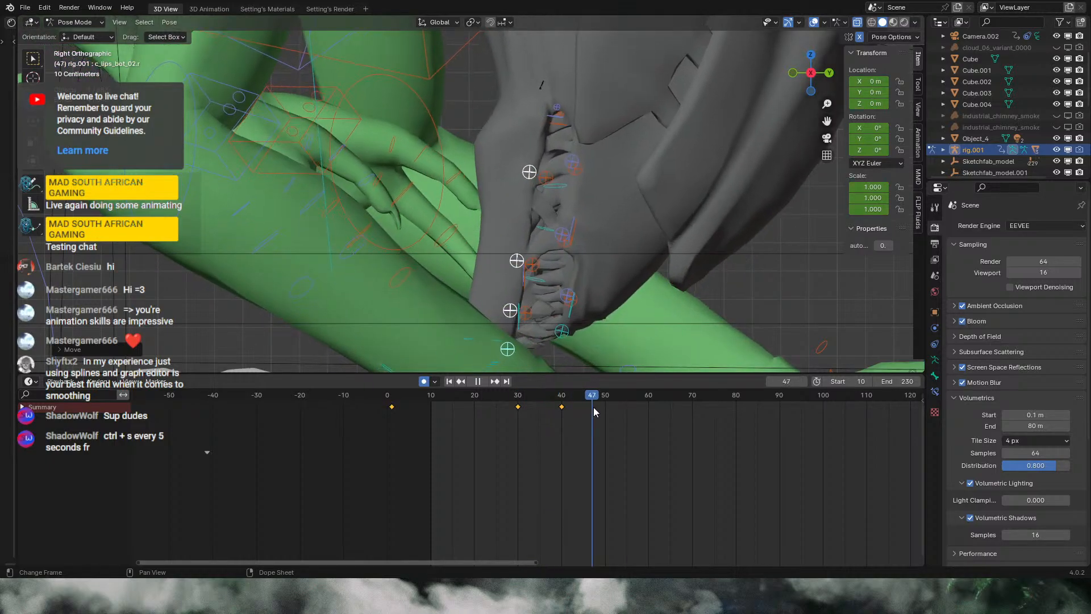
pyautogui.press('space')
pyautogui.moveTo(560, 274); pyautogui.dragTo(570, 274)
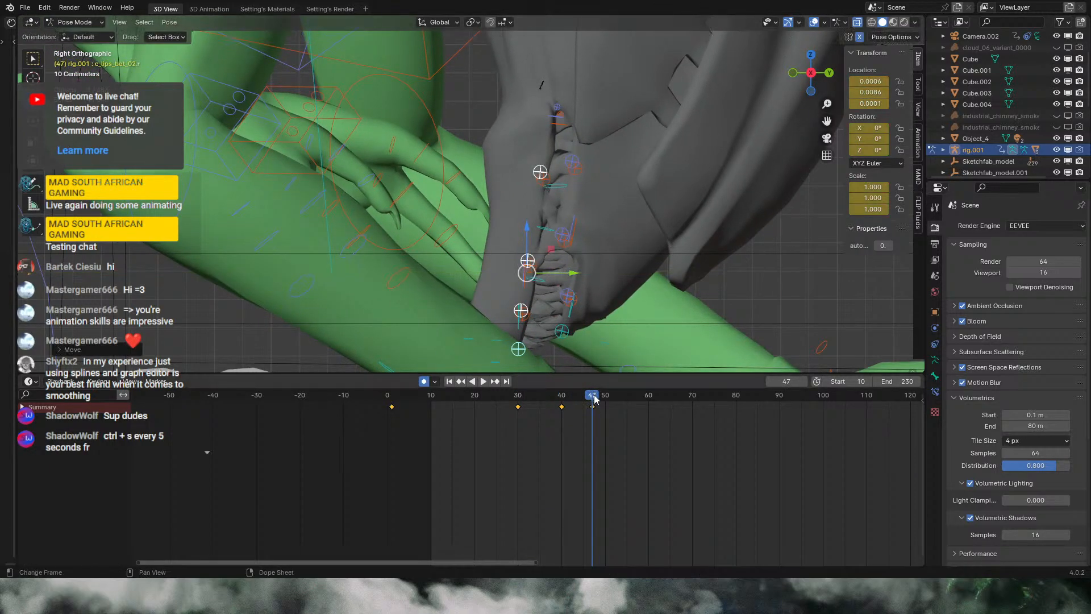
pyautogui.moveTo(593, 396); pyautogui.dragTo(611, 398)
pyautogui.moveTo(579, 262); pyautogui.dragTo(569, 262)
pyautogui.moveTo(616, 398); pyautogui.dragTo(627, 397)
pyautogui.moveTo(580, 256); pyautogui.dragTo(588, 256)
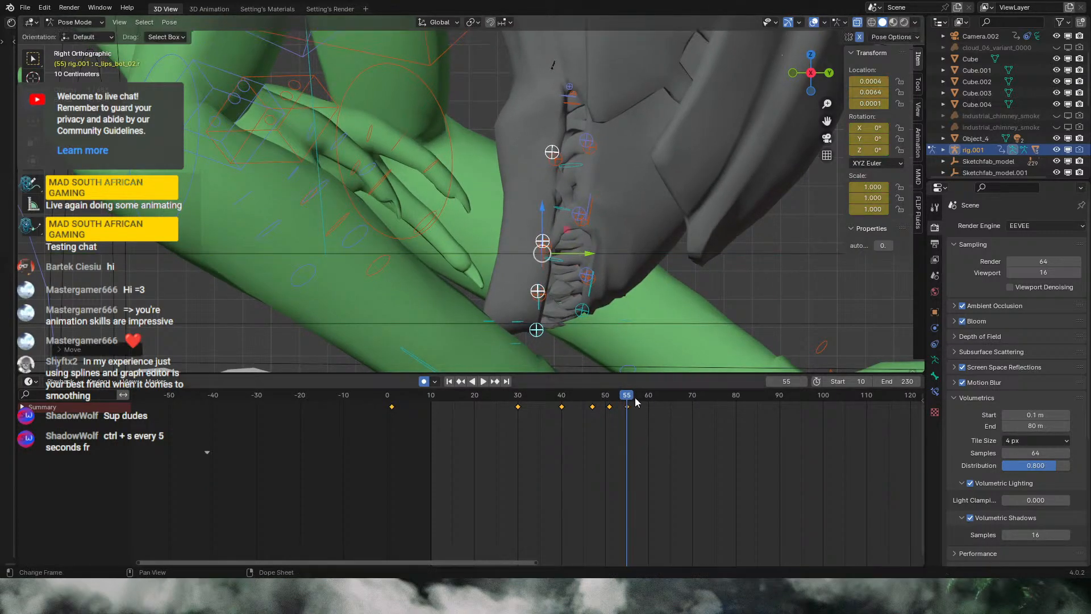
pyautogui.click(635, 400)
pyautogui.moveTo(635, 401); pyautogui.dragTo(640, 400)
pyautogui.press('g')
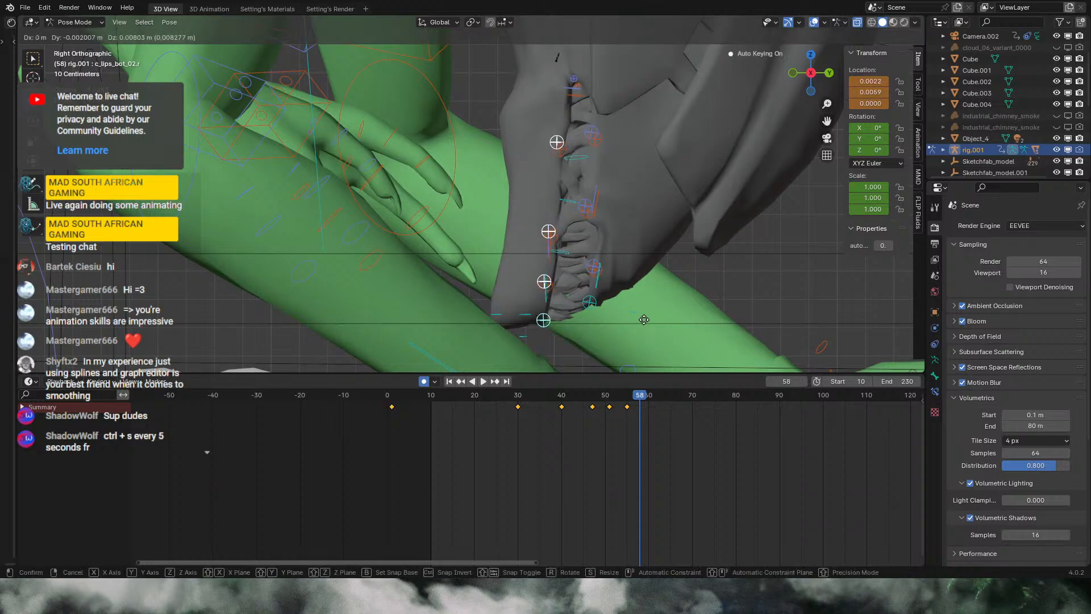
pyautogui.click(634, 318)
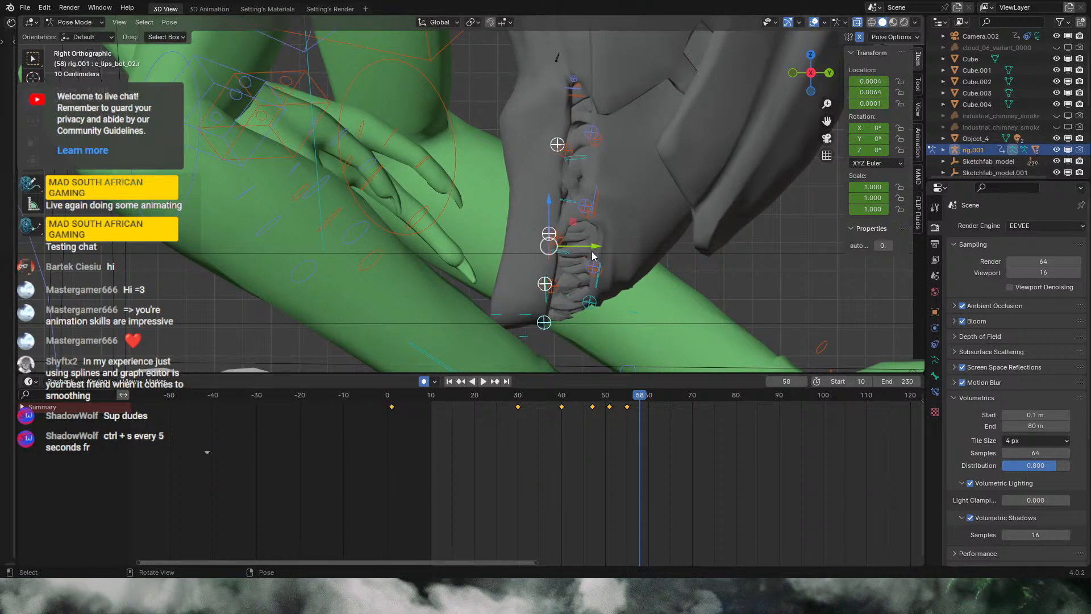
# Step: Play back the lip motion and move the frame 40 keyframes to frame 43
pyautogui.click(499, 395)
pyautogui.click(483, 382)
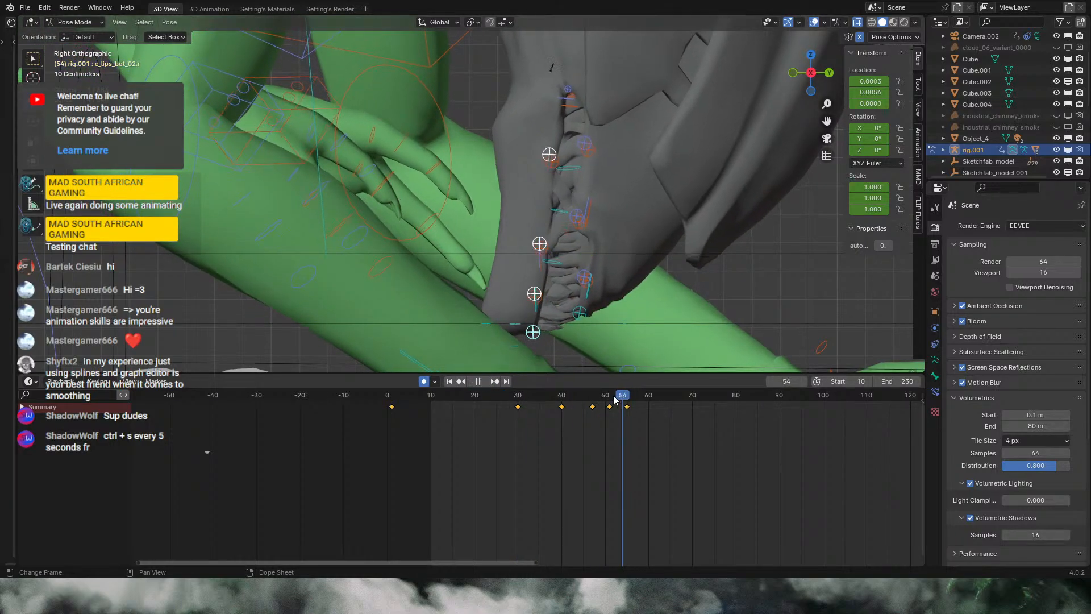
pyautogui.moveTo(614, 396); pyautogui.dragTo(574, 402)
pyautogui.press('space')
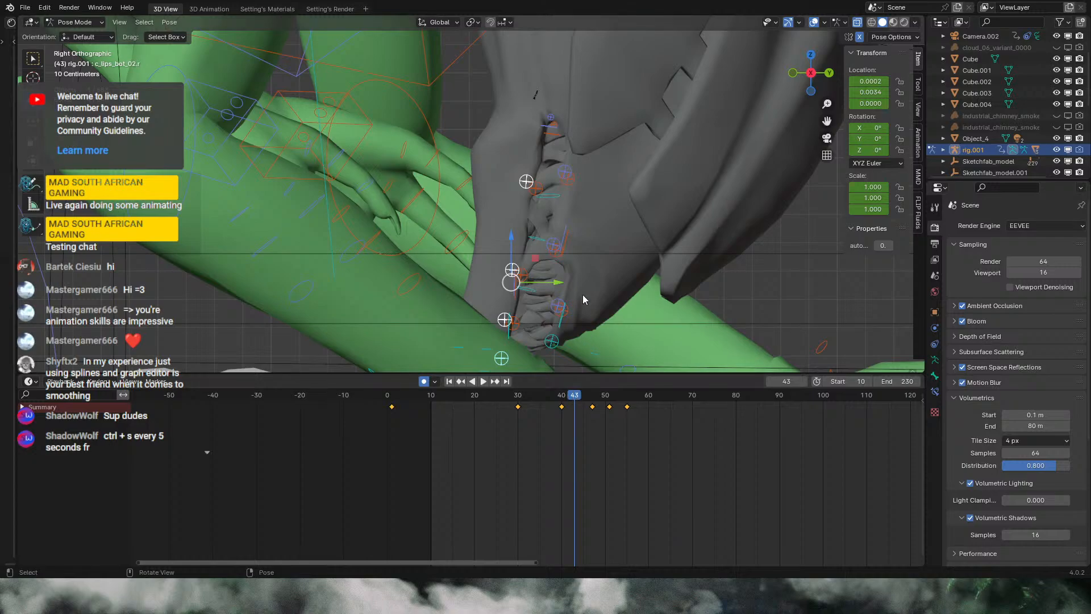
pyautogui.moveTo(562, 407); pyautogui.dragTo(575, 407)
# Step: Set the current frame to 38 and key the lower-lip controls there after nudging them slightly back along Y
pyautogui.moveTo(571, 399)
pyautogui.mouseDown()
pyautogui.moveTo(517, 400)
pyautogui.moveTo(551, 408)
pyautogui.mouseUp()
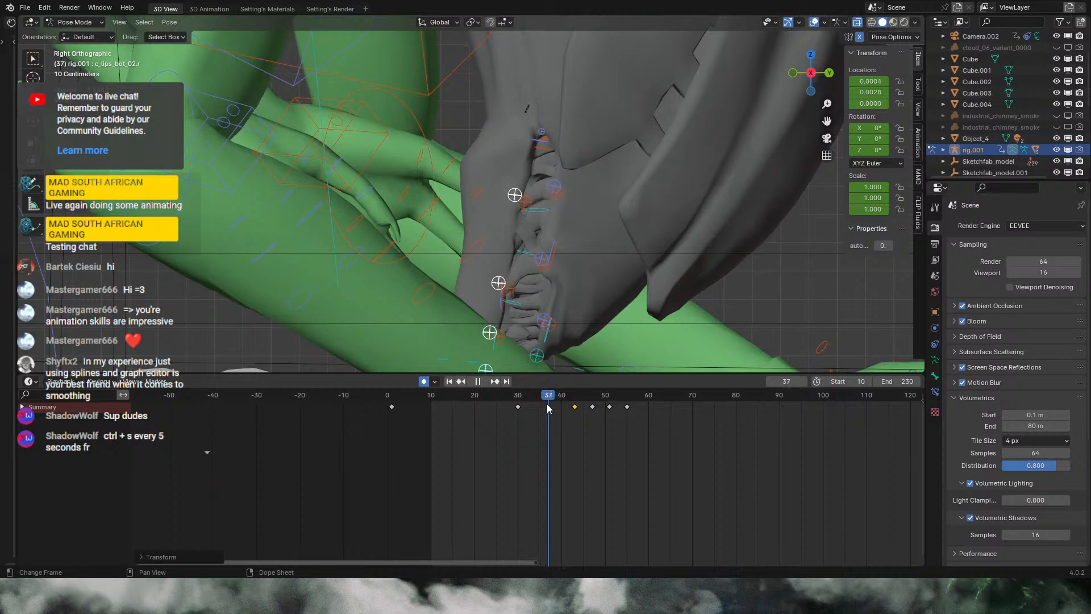
pyautogui.press('g')
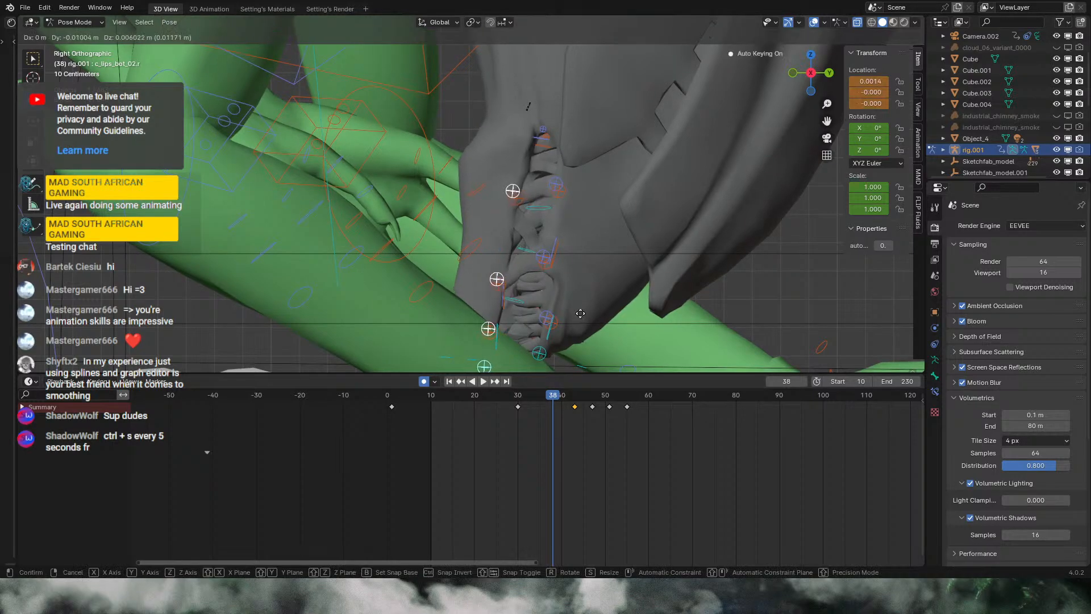
pyautogui.rightClick(581, 317)
pyautogui.moveTo(543, 292); pyautogui.dragTo(541, 293)
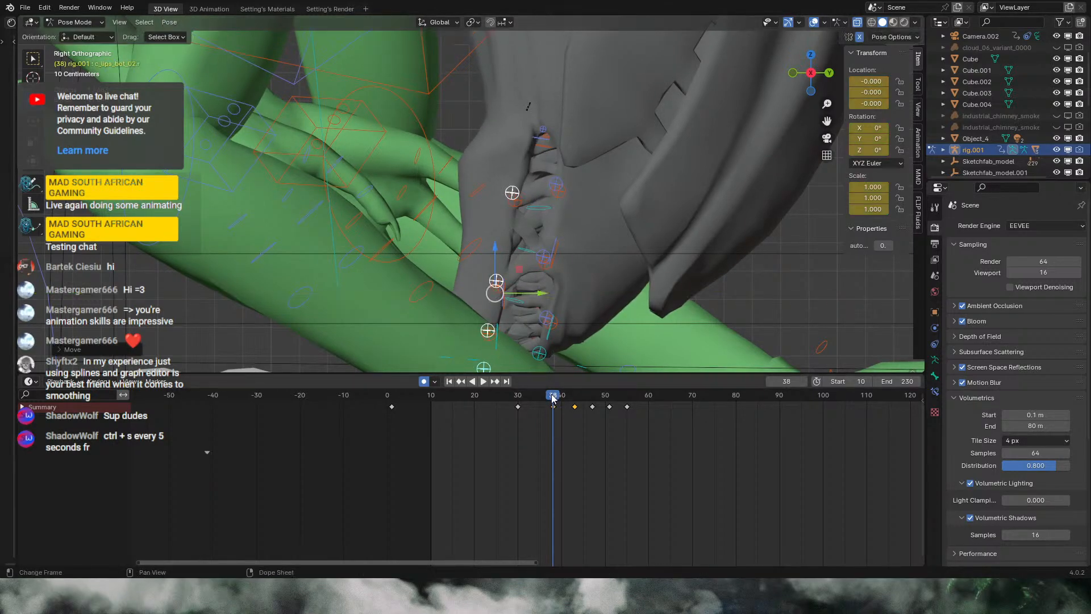
# Step: Play back the motion, select the keyframes from frame 38 to 55, and scale them toward frame 38 so the last lands on frame 48
pyautogui.click(483, 381)
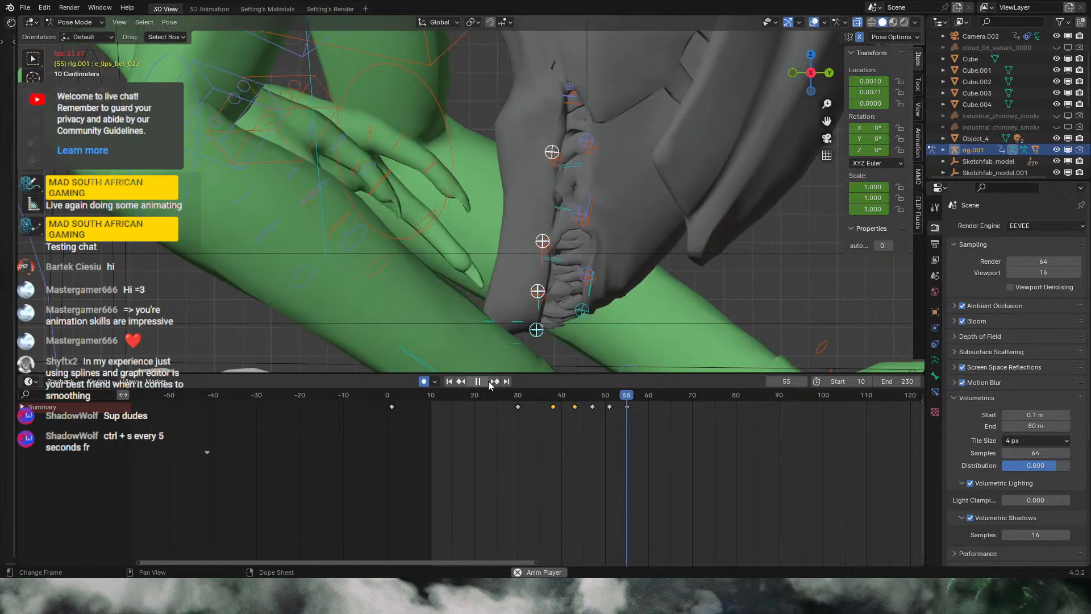
pyautogui.press('space')
pyautogui.moveTo(591, 394); pyautogui.dragTo(553, 404)
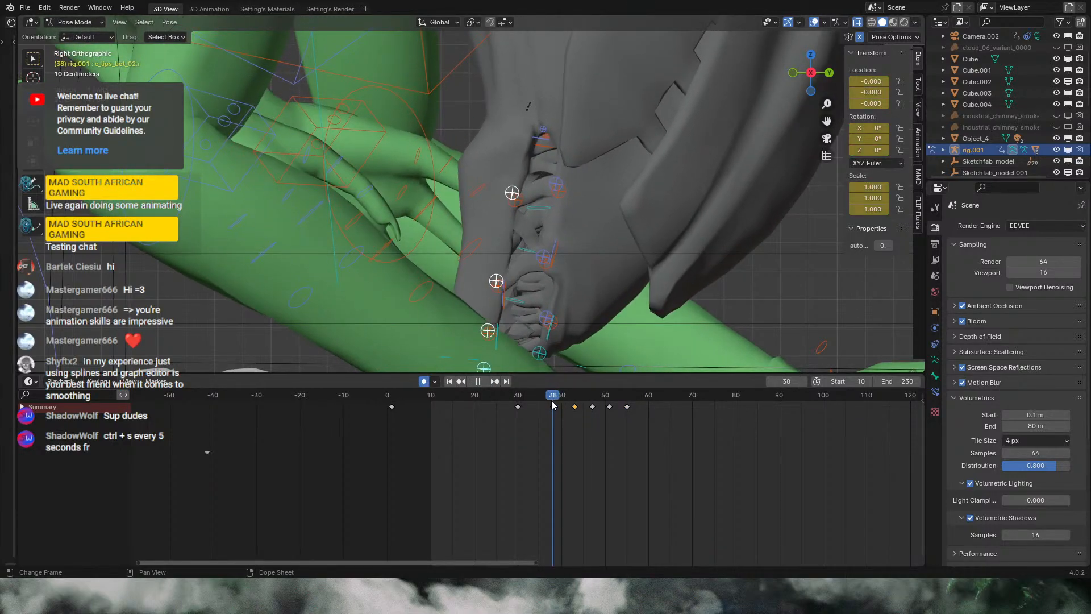
pyautogui.moveTo(687, 443); pyautogui.dragTo(549, 403)
pyautogui.press('s')
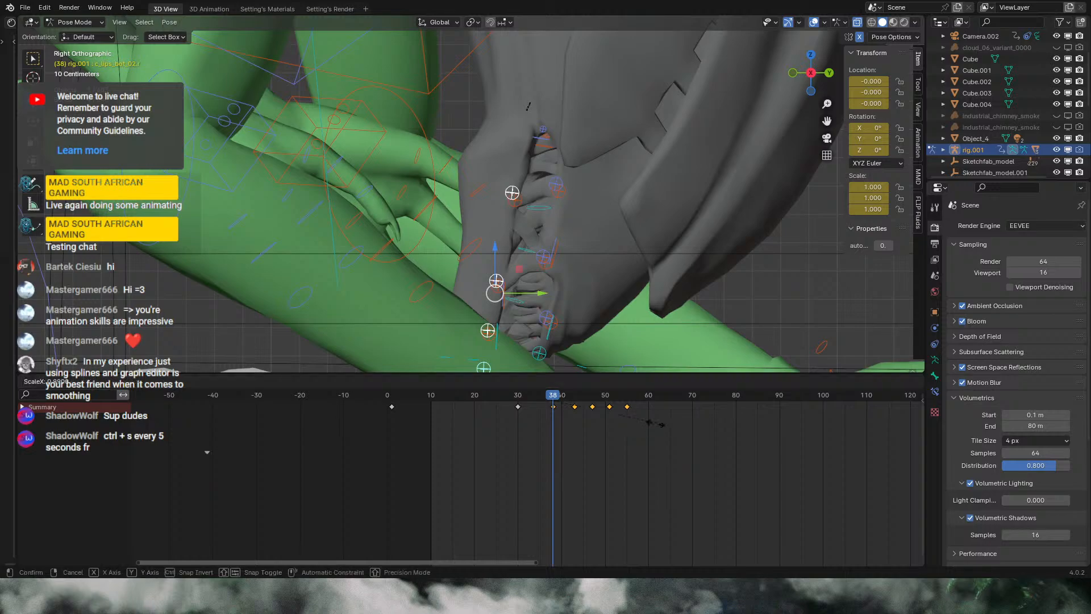
pyautogui.click(624, 424)
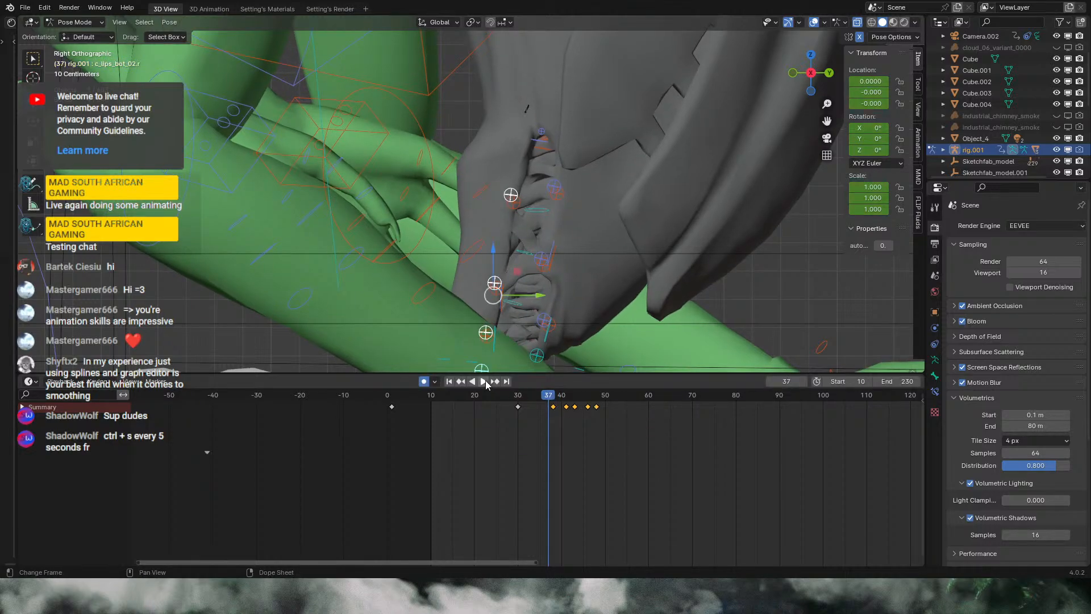
# Step: Pull the lower-lip controls back along Y at frame 43 to a Y location of about 0.0036 and play back the result
pyautogui.click(487, 383)
pyautogui.click(486, 382)
pyautogui.moveTo(575, 397)
pyautogui.mouseDown()
pyautogui.moveTo(552, 397)
pyautogui.moveTo(606, 402)
pyautogui.moveTo(553, 396)
pyautogui.moveTo(575, 396)
pyautogui.mouseUp()
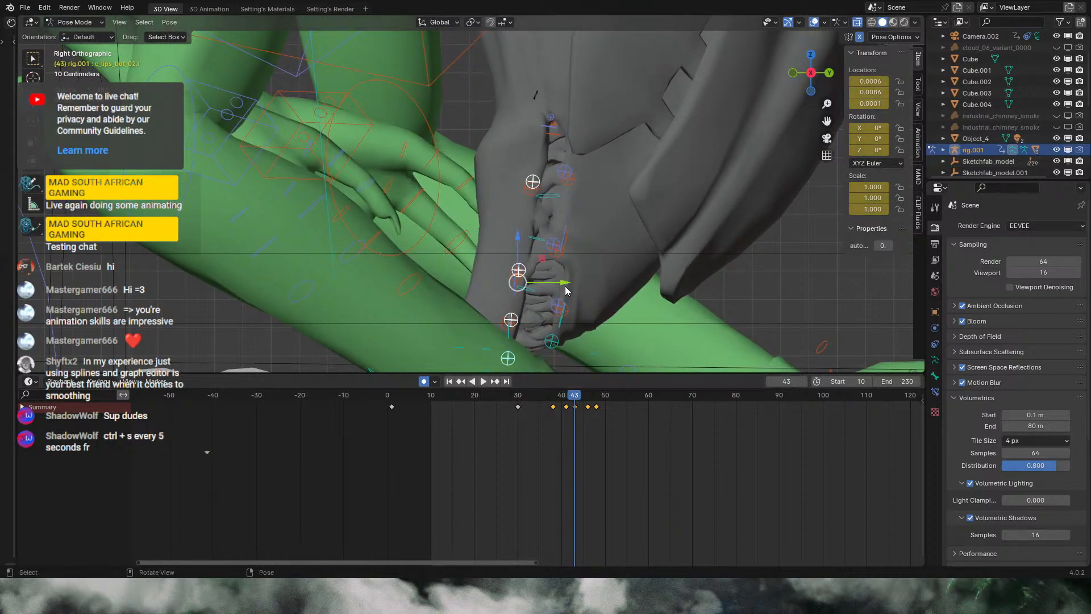
pyautogui.moveTo(565, 287); pyautogui.dragTo(557, 281)
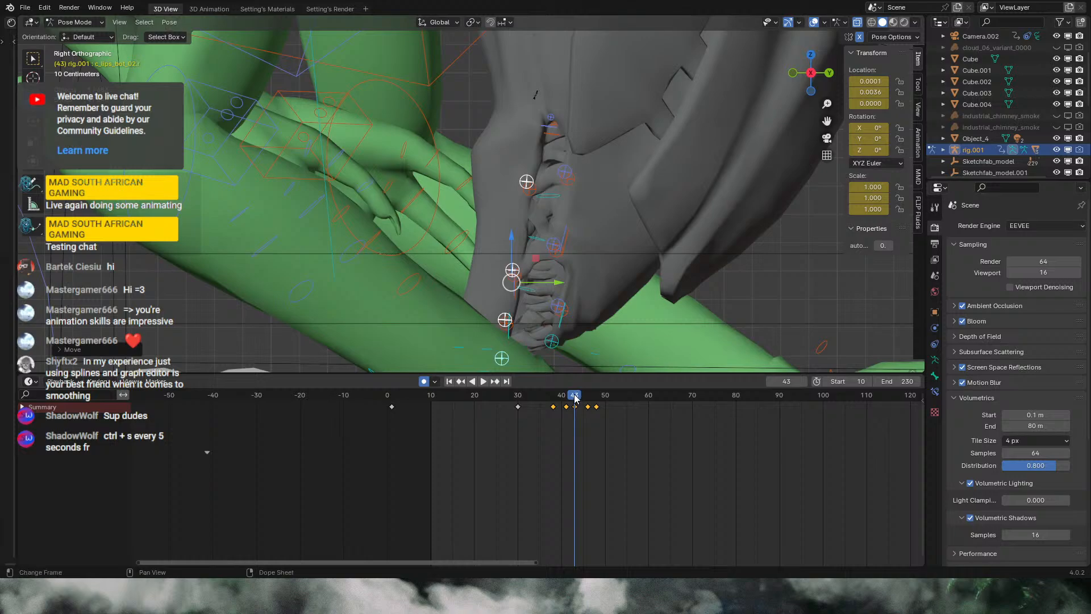
pyautogui.moveTo(578, 398); pyautogui.dragTo(540, 397)
pyautogui.click(483, 382)
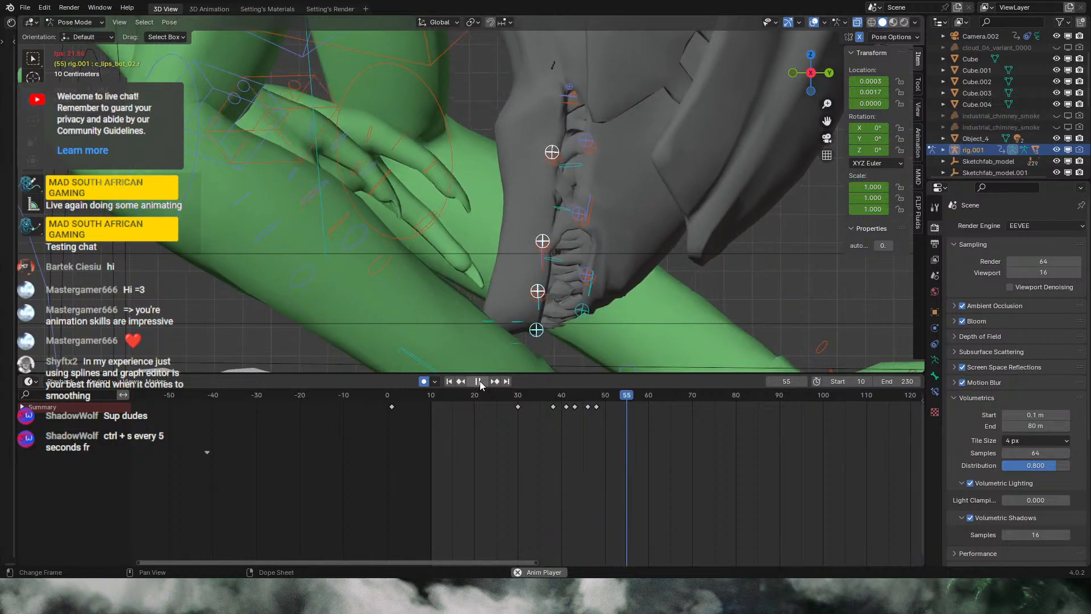
pyautogui.press('Escape')
# Step: Duplicate the lower-lip keyframes from frames 41 to 48 starting at frame 50, and play back the extended motion
pyautogui.moveTo(555, 396)
pyautogui.mouseDown()
pyautogui.moveTo(619, 398)
pyautogui.moveTo(553, 399)
pyautogui.mouseUp()
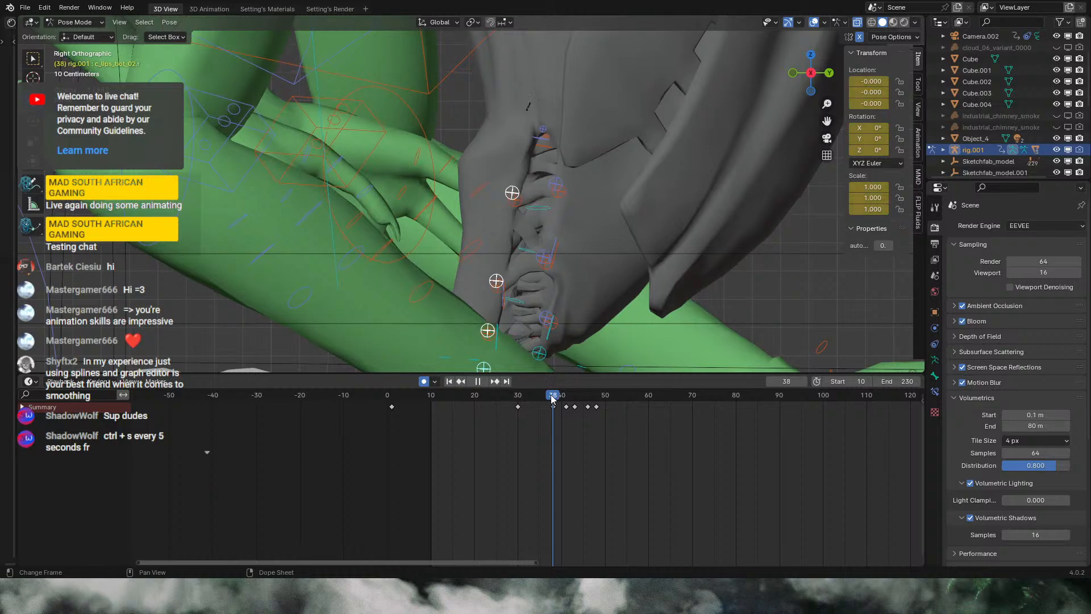
pyautogui.moveTo(625, 421); pyautogui.dragTo(607, 403)
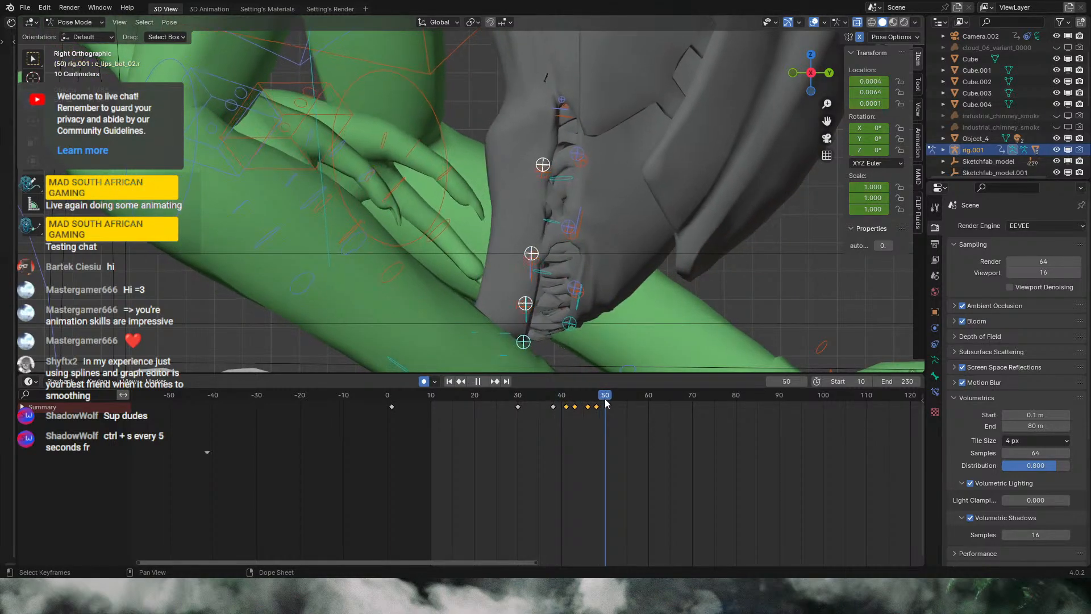
pyautogui.hotkey('ctrl', 'v')
pyautogui.click(483, 381)
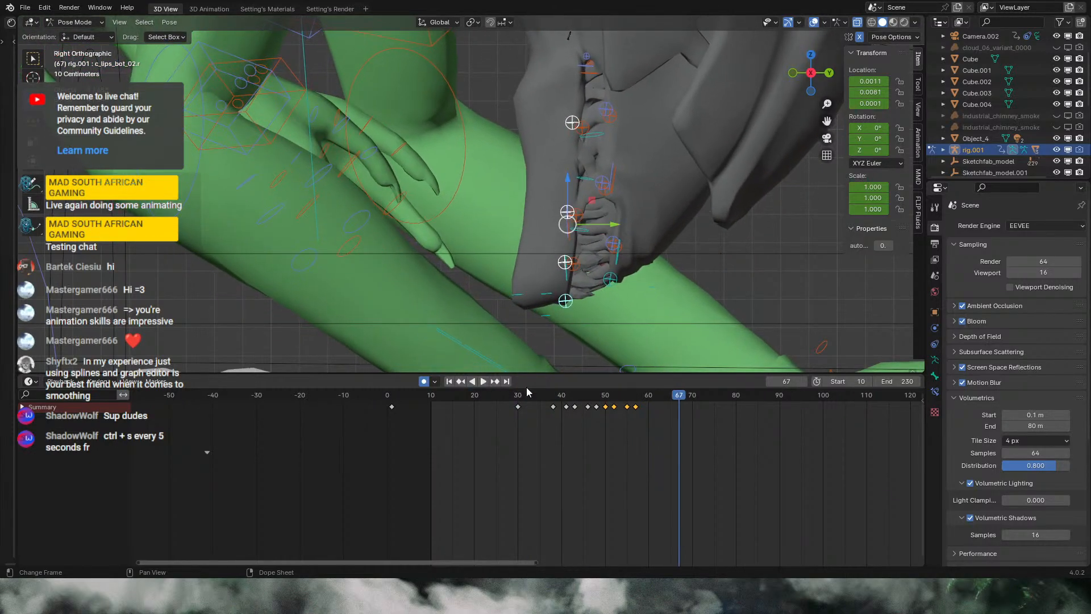
pyautogui.click(587, 395)
pyautogui.moveTo(587, 395); pyautogui.dragTo(636, 405)
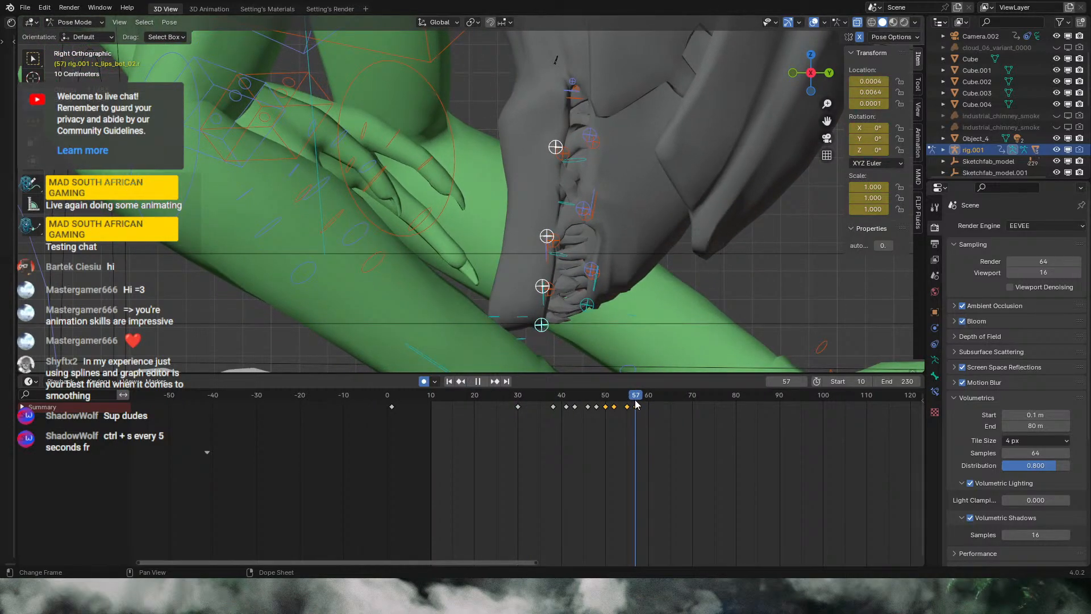
# Step: Switch the viewport to the camera view and shrink the timeline area to enlarge the viewport
pyautogui.click(827, 139)
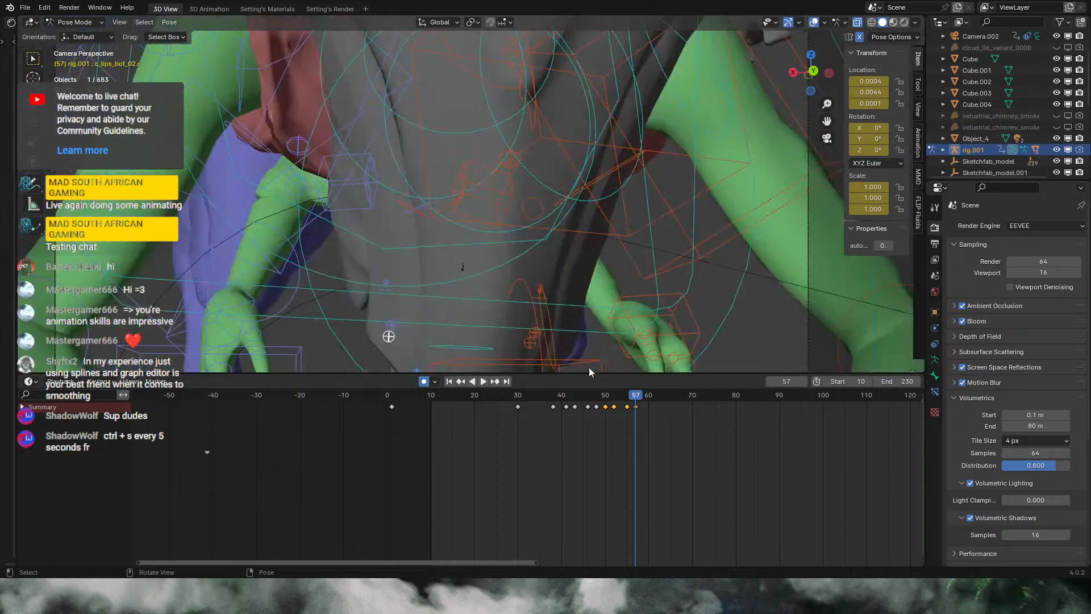
pyautogui.moveTo(583, 393); pyautogui.dragTo(602, 495)
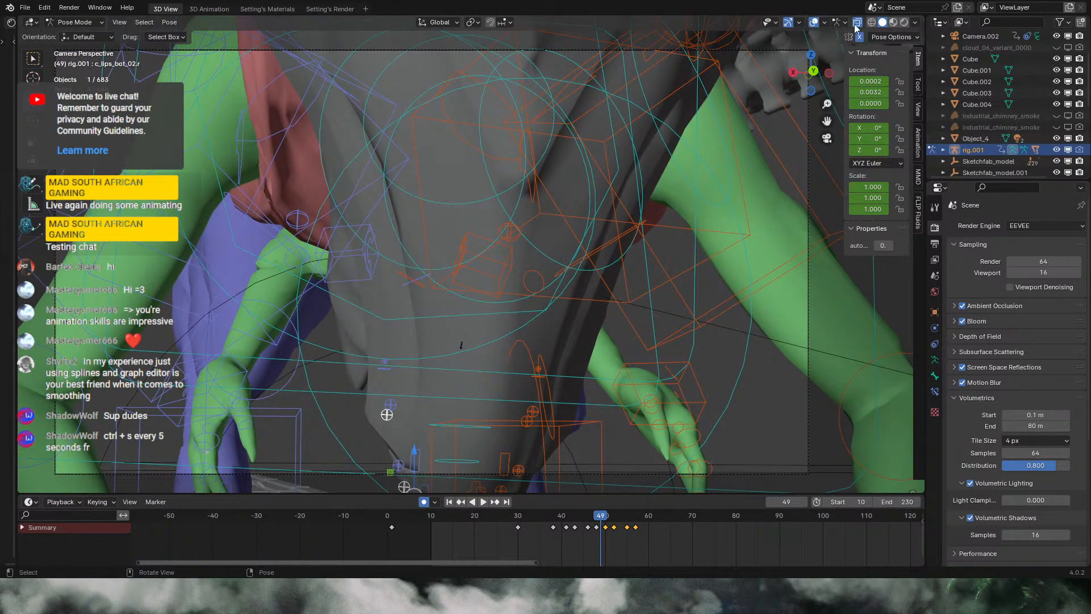
# Step: Turn off the X-ray display and play back the lip motion through the camera
pyautogui.click(856, 23)
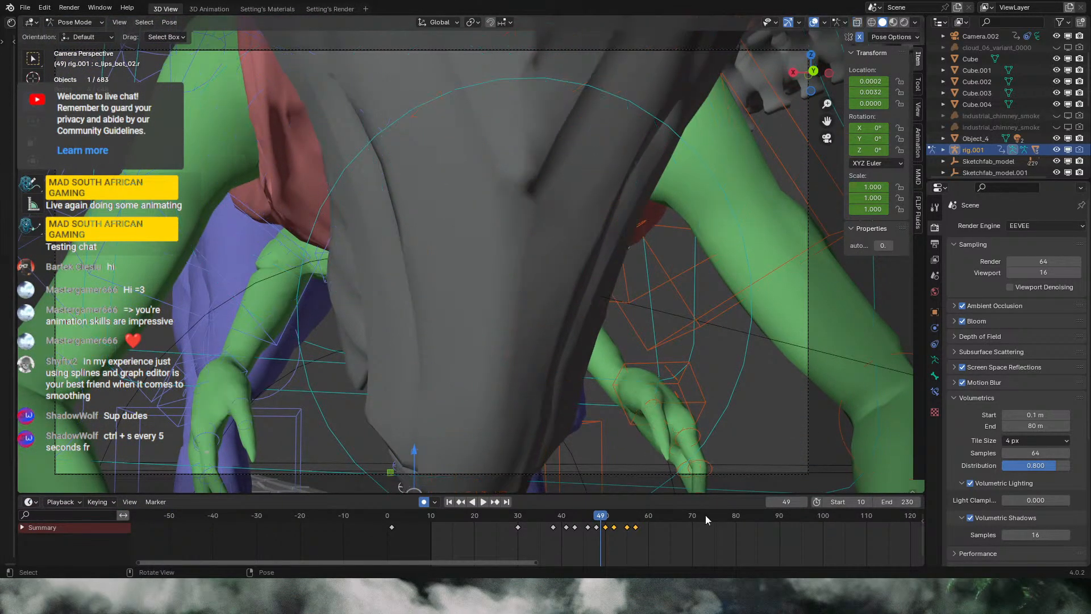
pyautogui.click(482, 503)
pyautogui.press('space')
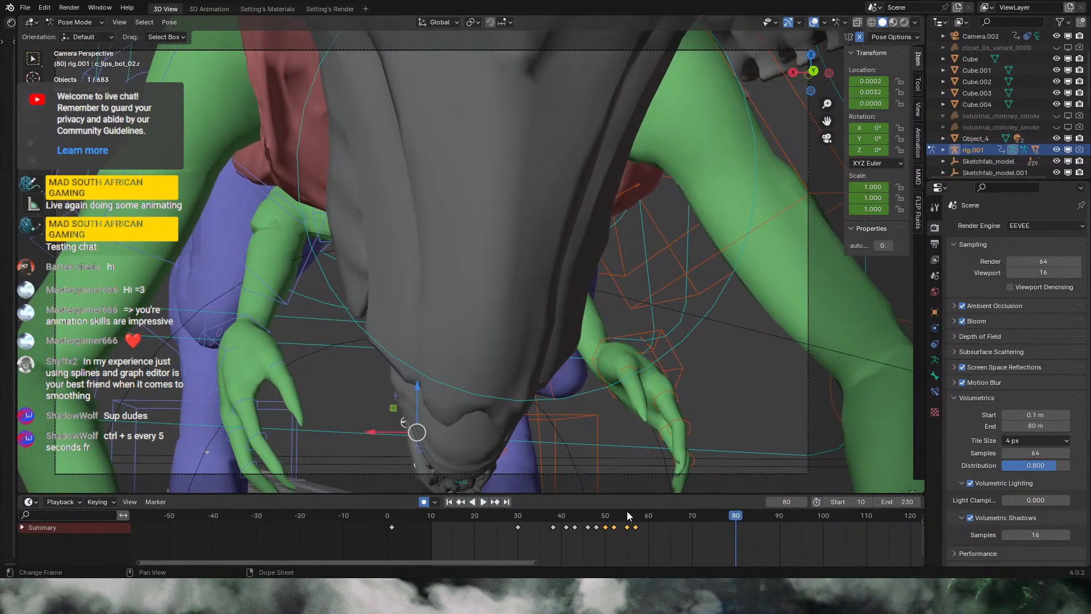
# Step: Paste the lower-lip keyframes three more times, starting at frames 59, 68 and 77, and play back the result
pyautogui.moveTo(663, 538); pyautogui.dragTo(725, 521)
pyautogui.hotkey('ctrl', 'v')
pyautogui.hotkey('ctrl', 'v')
pyautogui.hotkey('ctrl', 'v')
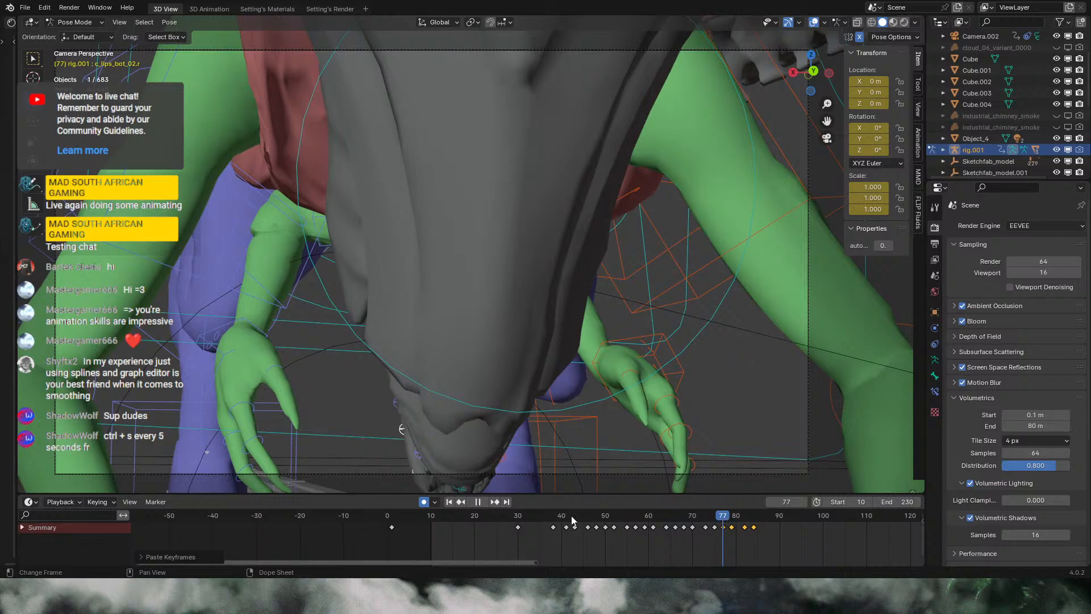
pyautogui.press('space')
# Step: Copy the lower-lip keyframes from frame 41 to 84 and paste them starting at frame 87
pyautogui.scroll(-3, 710, 537)
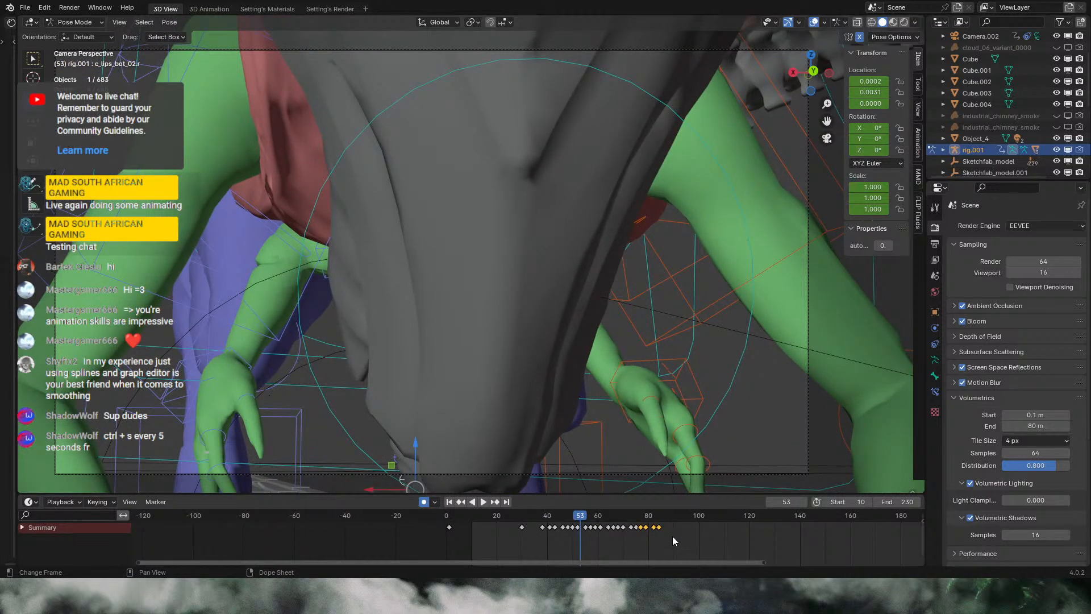
pyautogui.moveTo(673, 537); pyautogui.dragTo(552, 527)
pyautogui.moveTo(598, 515); pyautogui.dragTo(661, 533)
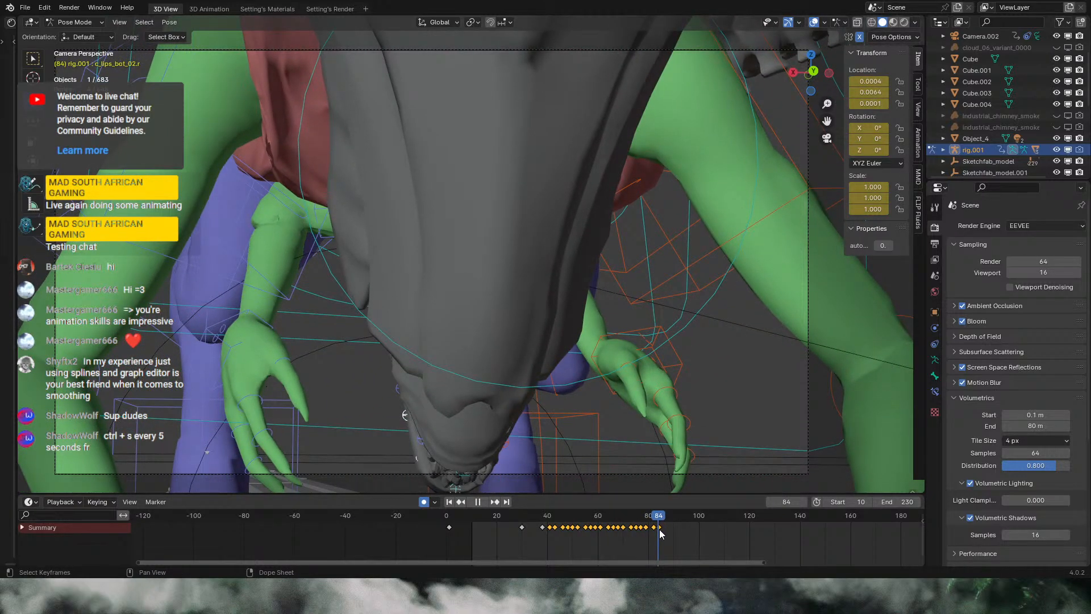
pyautogui.press('space')
pyautogui.hotkey('ctrl', 'v')
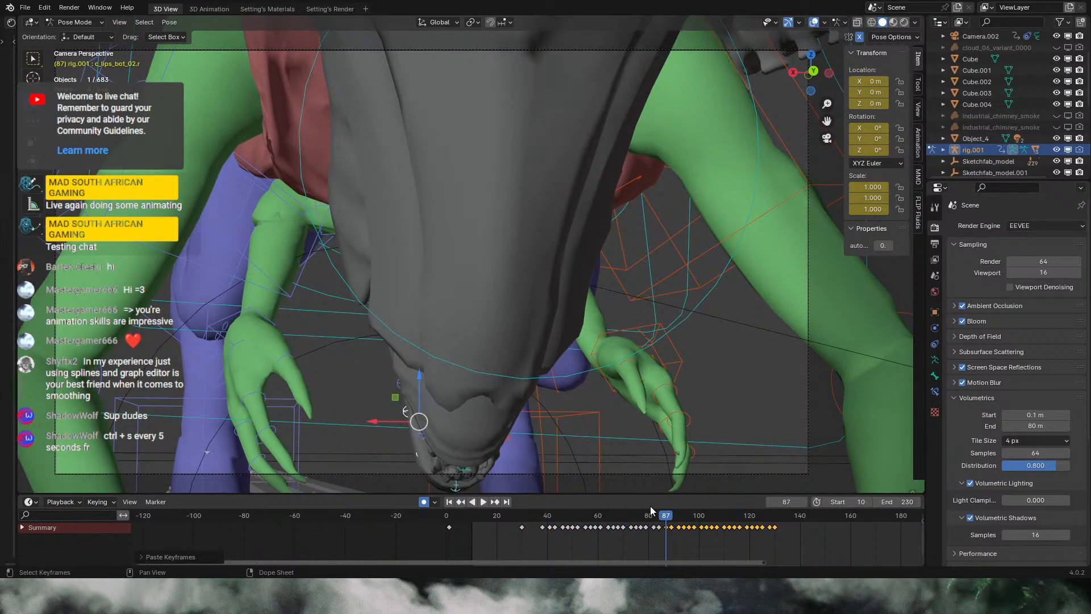
# Step: Play back the extended lip motion several times through the camera, starting from the early frames, to check the quiver
pyautogui.click(549, 526)
pyautogui.press('space')
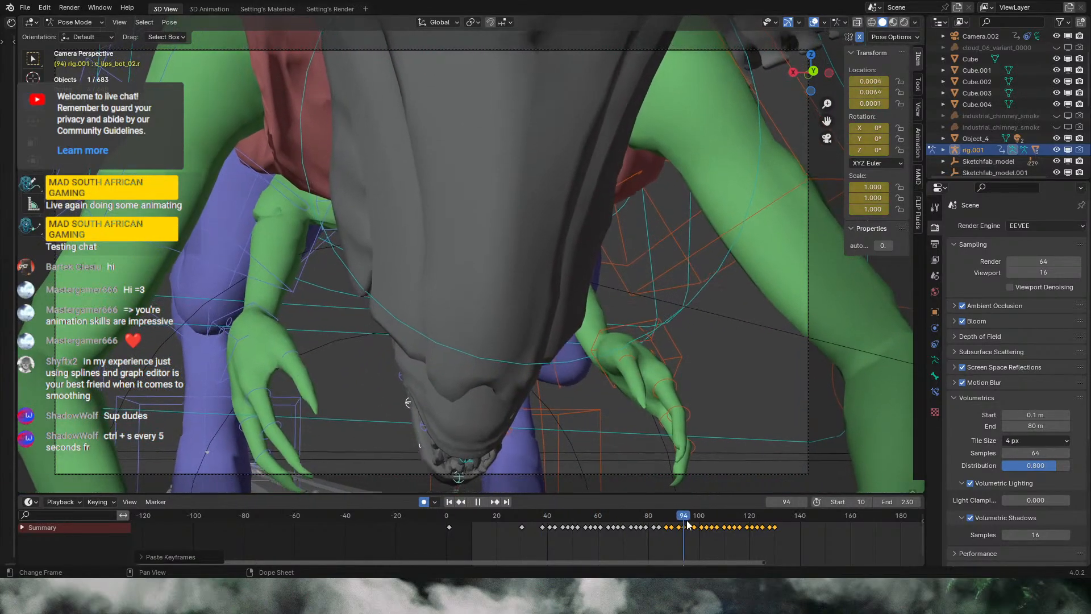
pyautogui.click(584, 525)
pyautogui.click(549, 525)
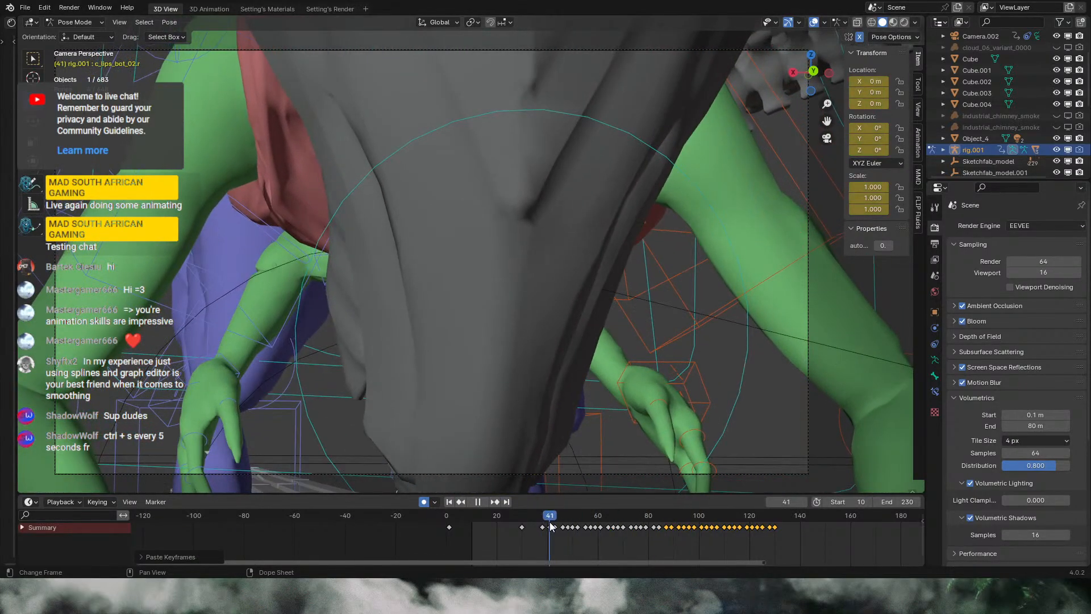
pyautogui.press('space')
pyautogui.scroll(-8, 718, 534)
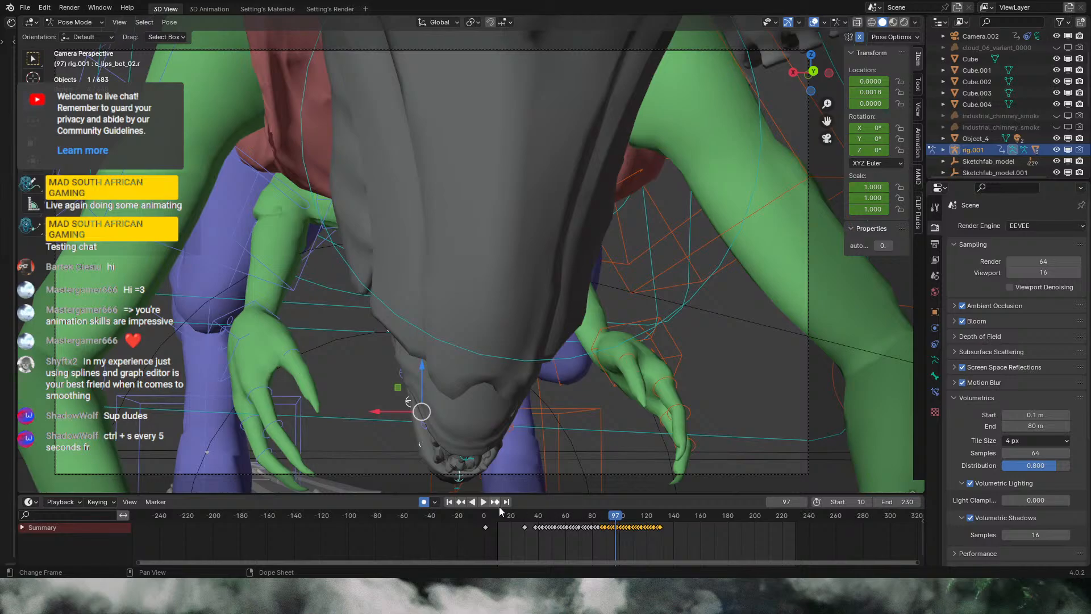
pyautogui.click(483, 503)
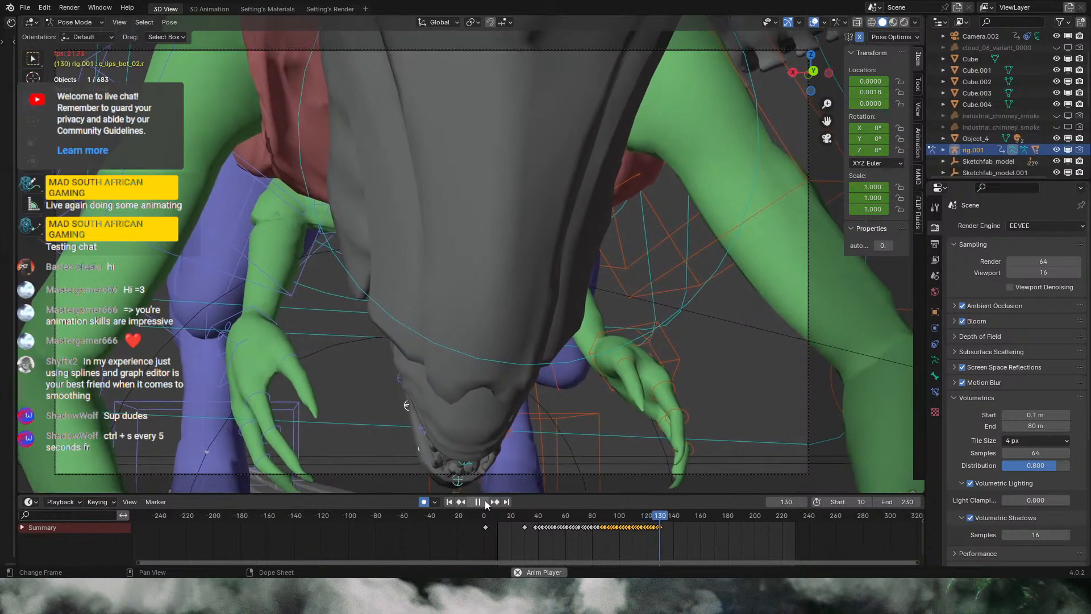
pyautogui.click(485, 502)
pyautogui.moveTo(547, 515); pyautogui.dragTo(498, 526)
pyautogui.click(479, 502)
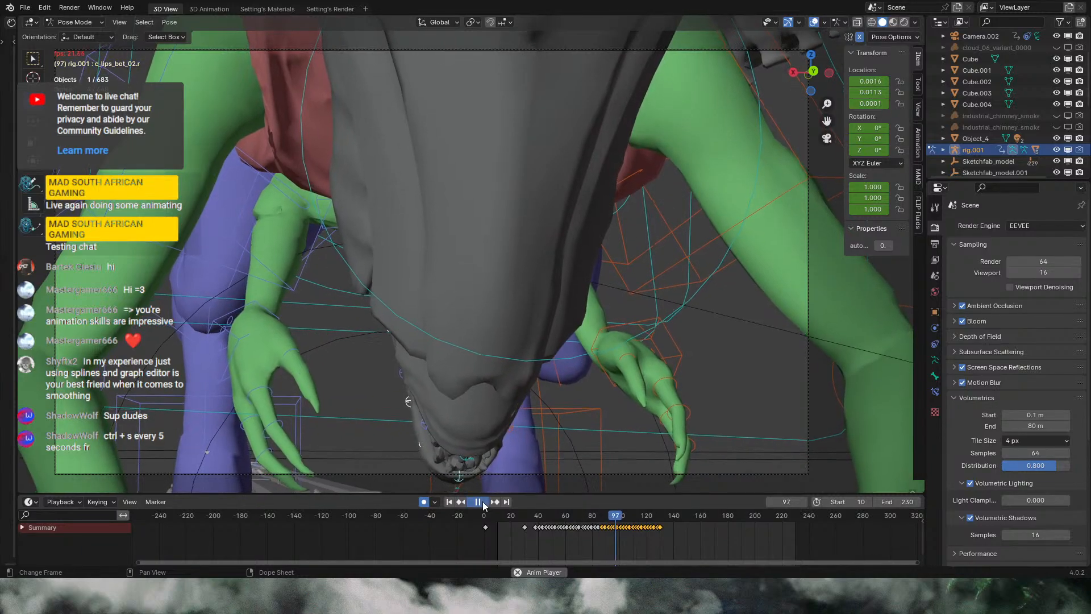
pyautogui.click(479, 502)
# Step: Set the scene's end frame to 120 and move to frame 93
pyautogui.press('space')
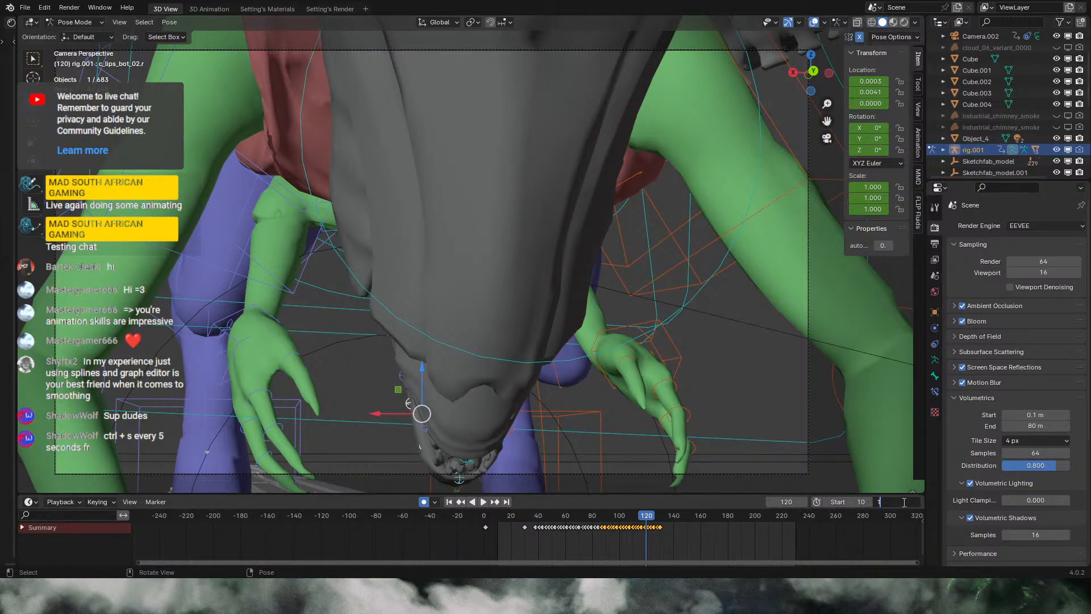
pyautogui.press('Return')
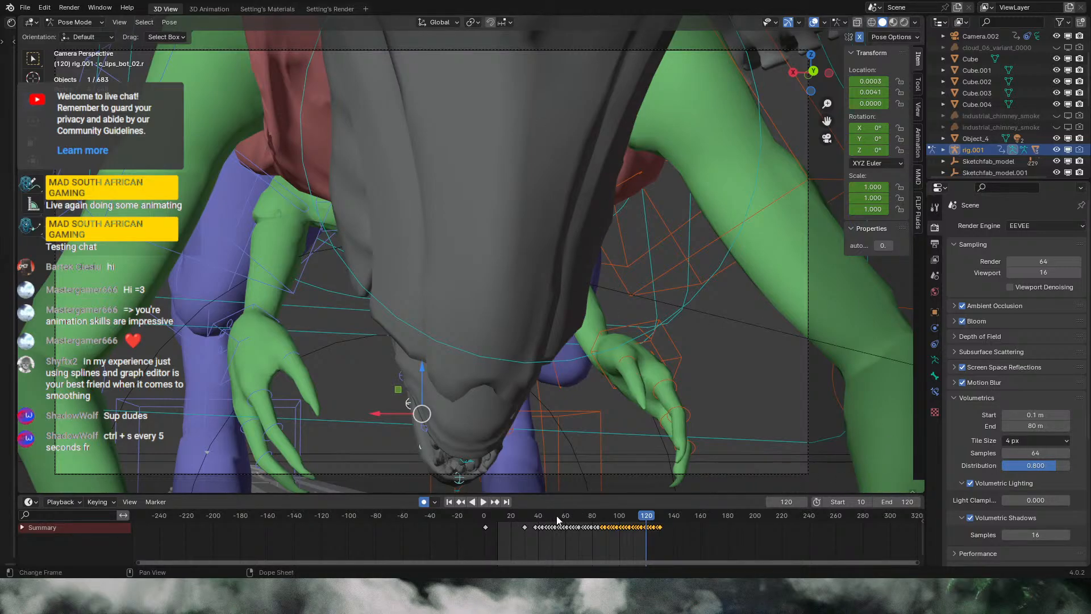
pyautogui.moveTo(557, 519); pyautogui.dragTo(611, 534)
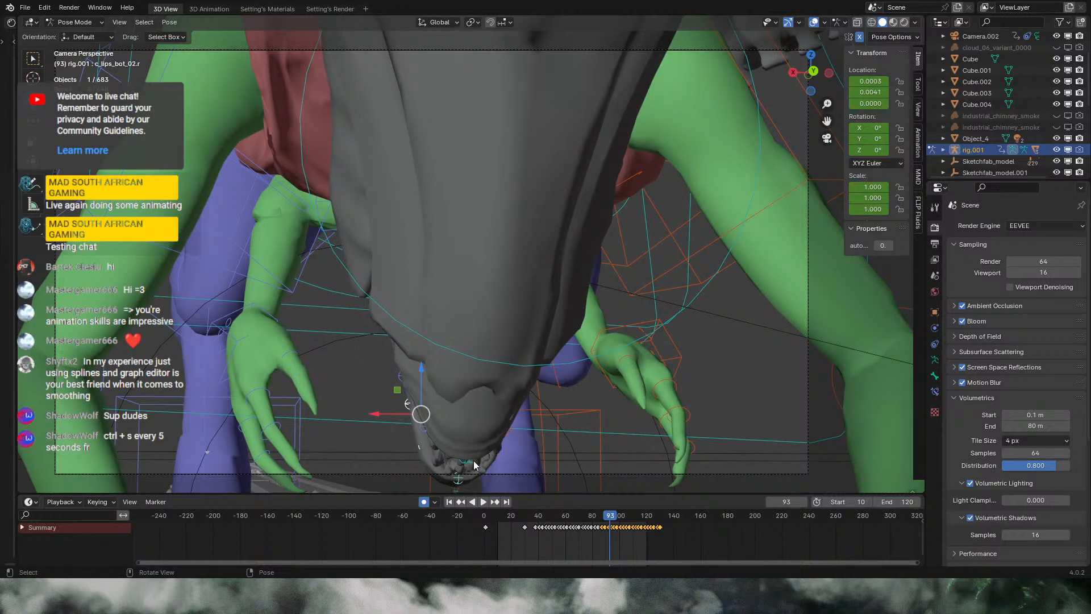
# Step: Show the mouth in the right side view with X-ray on and select the middle upper-lip control
pyautogui.moveTo(568, 202); pyautogui.dragTo(676, 224, button='middle')
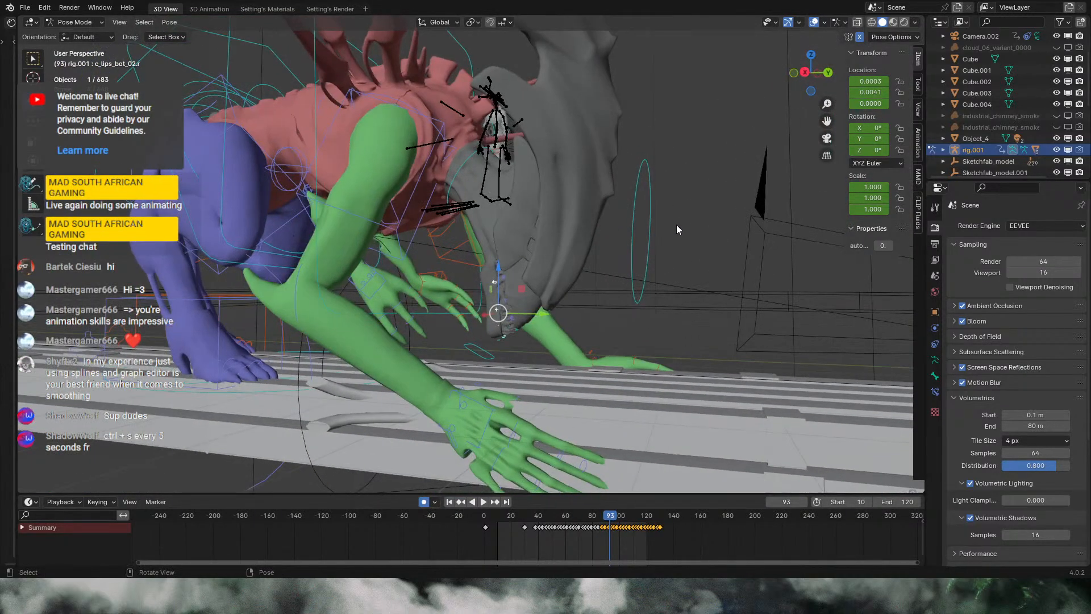
pyautogui.press('KP_3')
pyautogui.scroll(5, 473, 251)
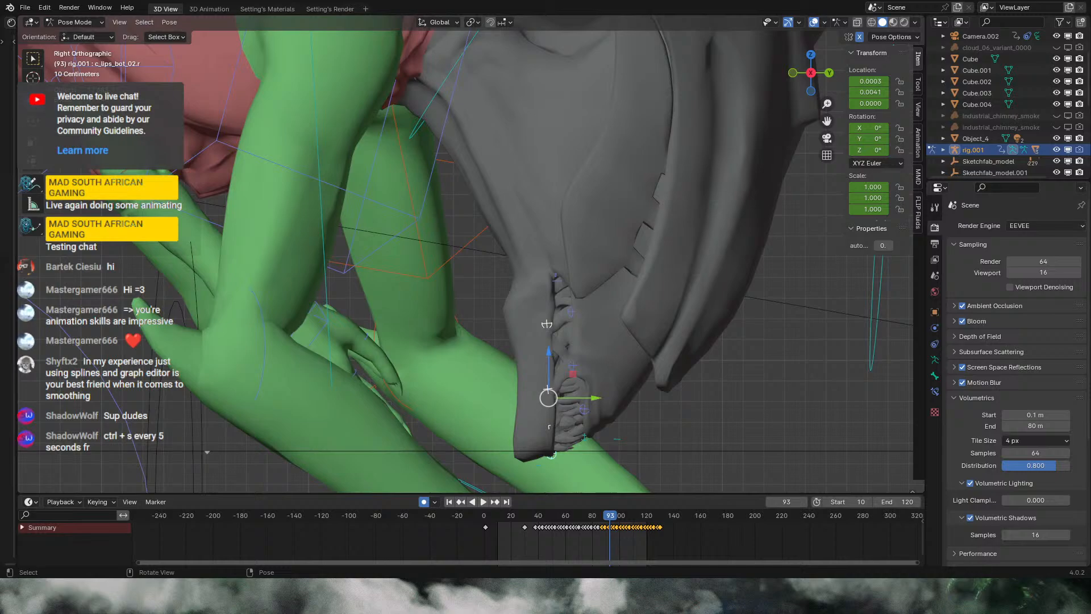
pyautogui.click(856, 24)
pyautogui.keyDown('shift'); pyautogui.moveTo(597, 355); pyautogui.dragTo(640, 216, button='middle'); pyautogui.keyUp('shift')
pyautogui.click(604, 261)
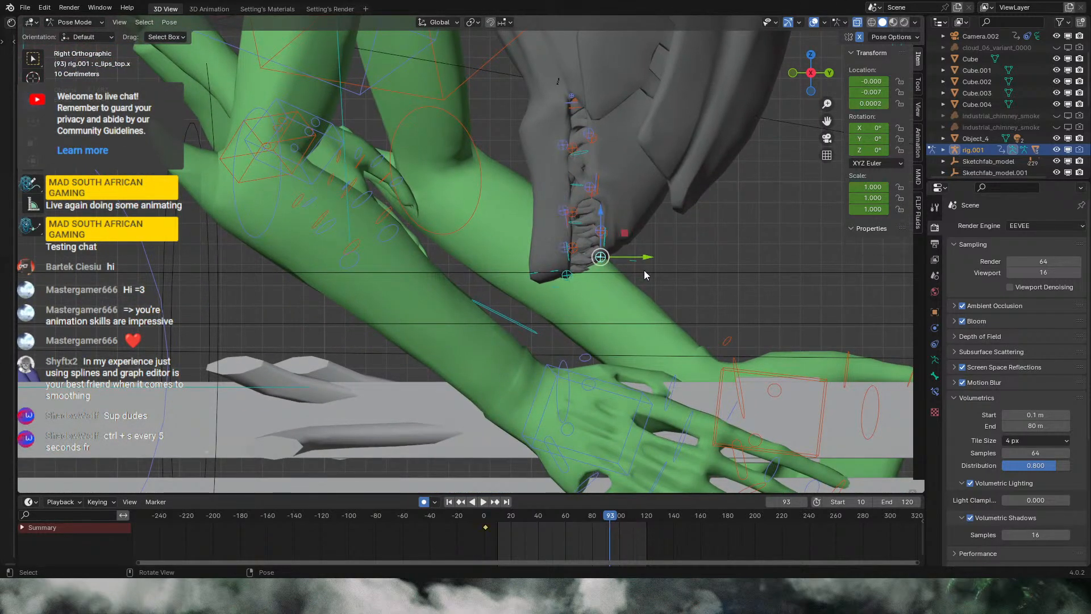
pyautogui.scroll(3, 646, 271)
pyautogui.keyDown('shift'); pyautogui.moveTo(700, 266); pyautogui.dragTo(623, 284, button='middle'); pyautogui.keyUp('shift')
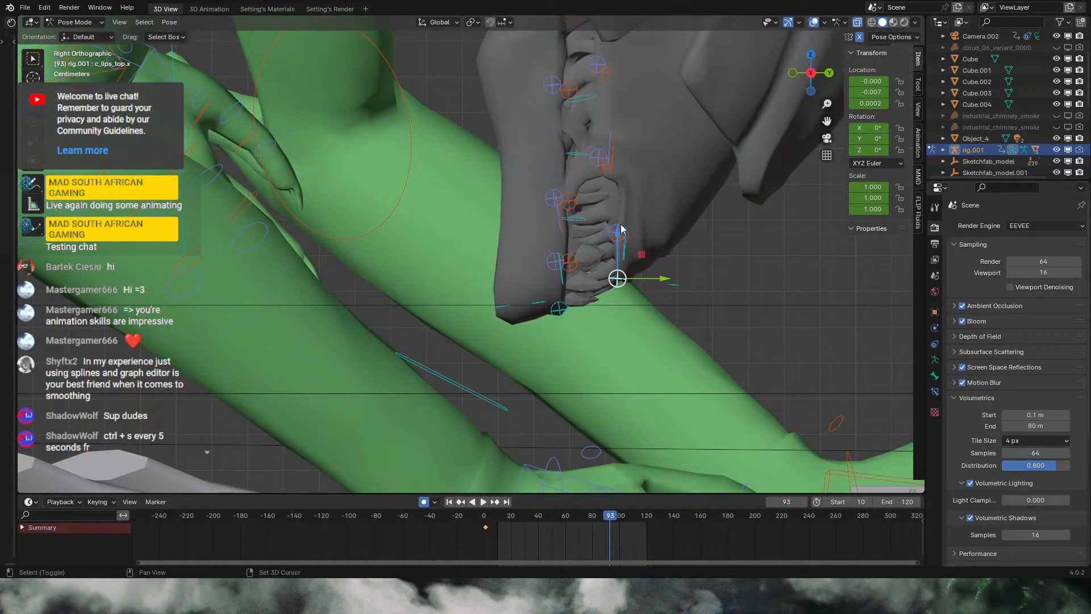
# Step: Try to move and rotate the upper-teeth control at frame 93
pyautogui.click(641, 247)
pyautogui.click(627, 260)
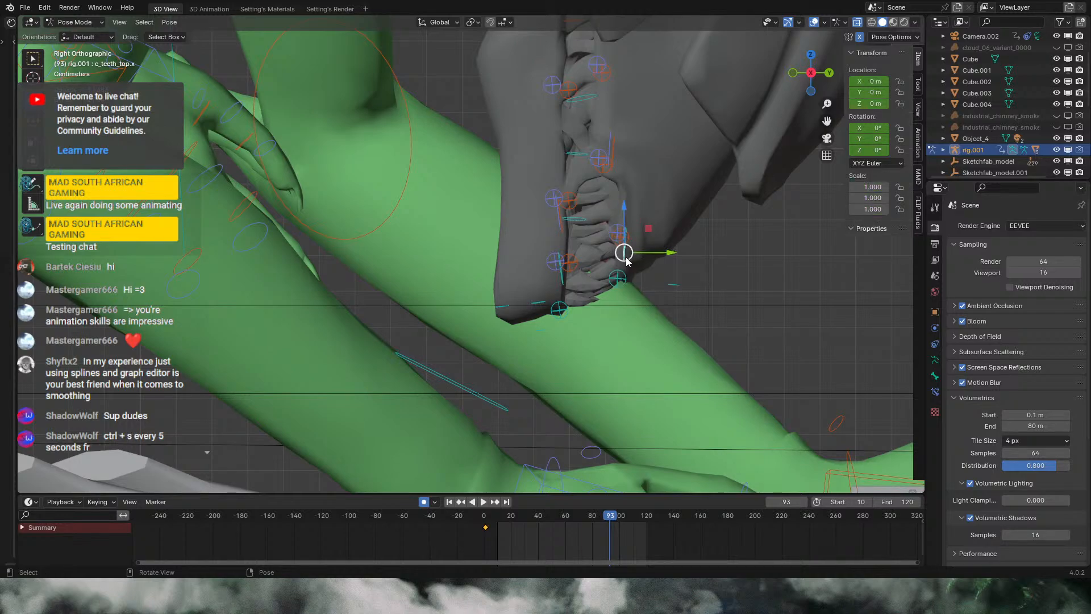
pyautogui.moveTo(624, 252); pyautogui.dragTo(597, 265)
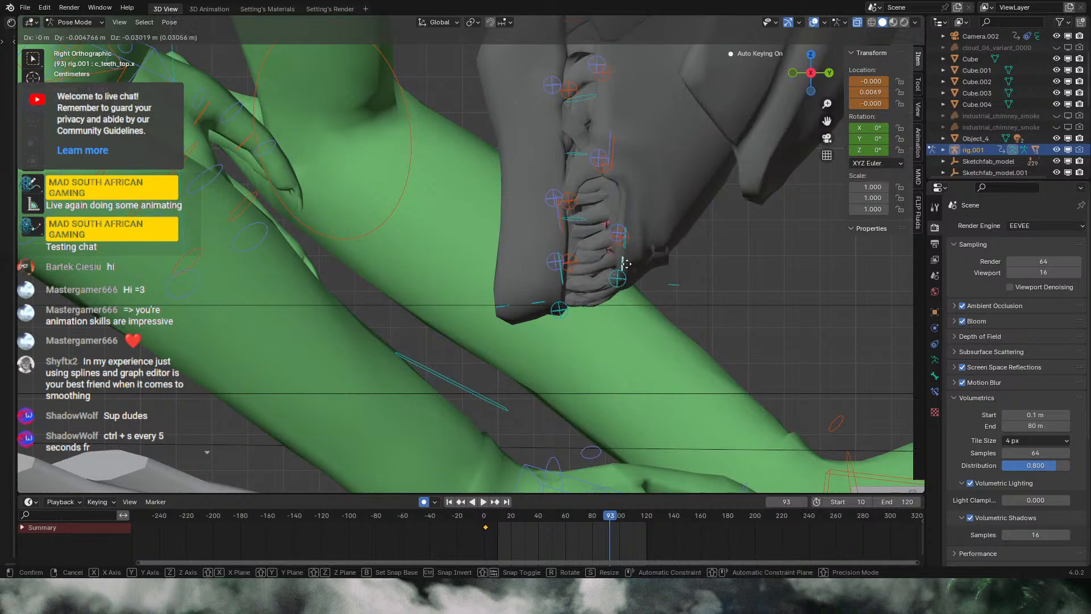
pyautogui.rightClick(626, 266)
pyautogui.press('r')
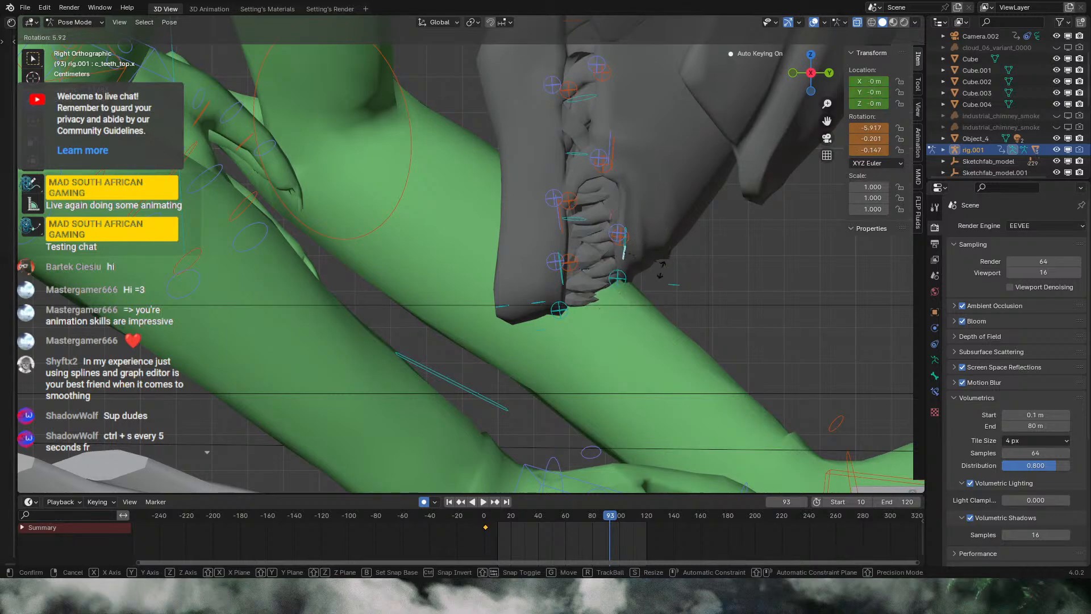
pyautogui.rightClick(637, 243)
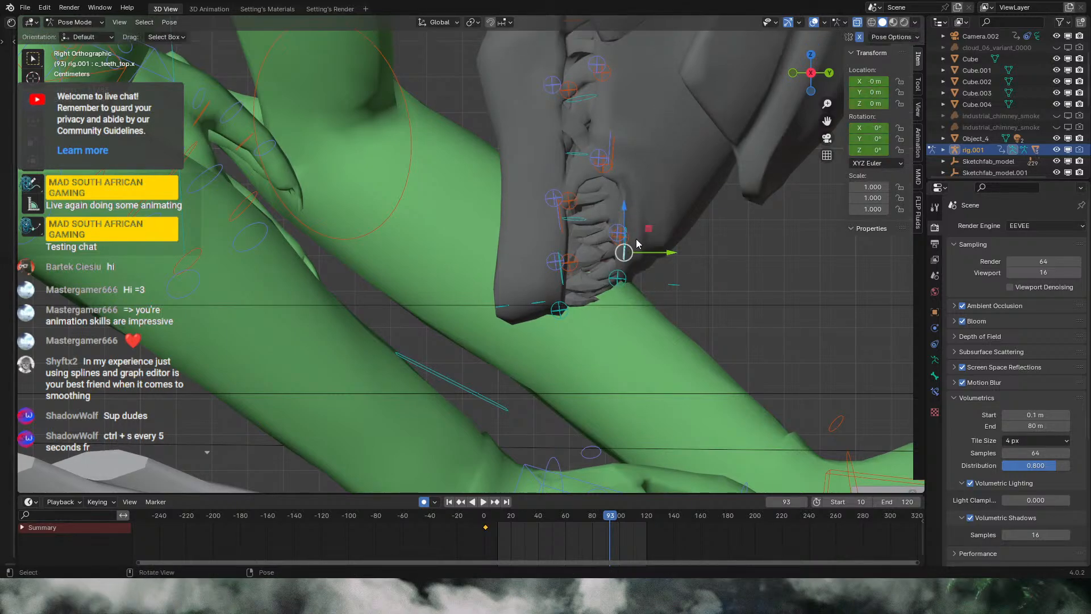
# Step: Try moving the left lower-lip control, the upper-teeth master control and the upper-teeth control from a perspective view
pyautogui.click(621, 278)
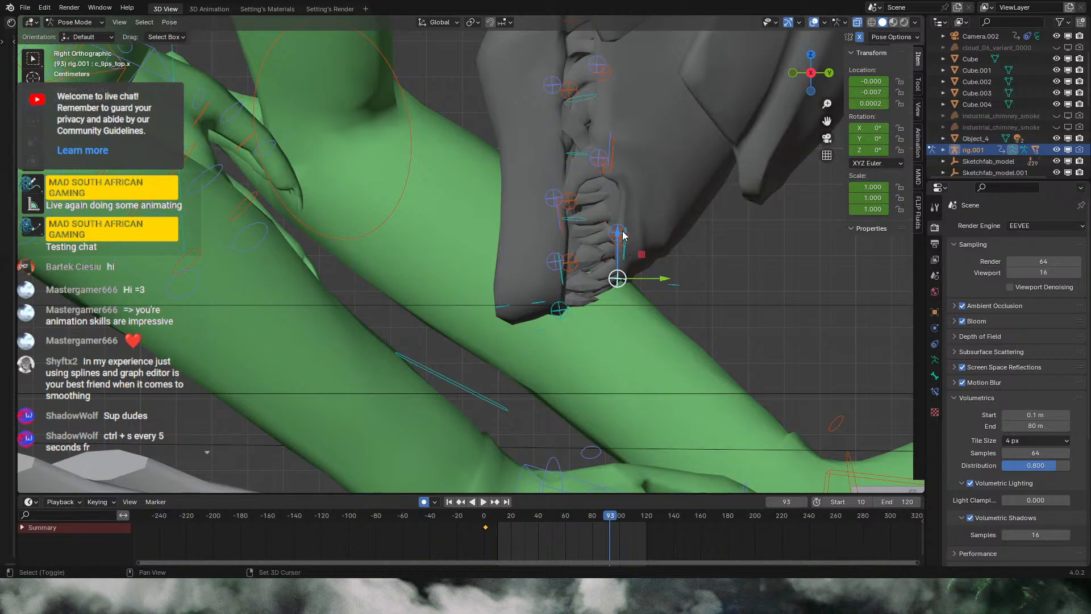
pyautogui.click(629, 238)
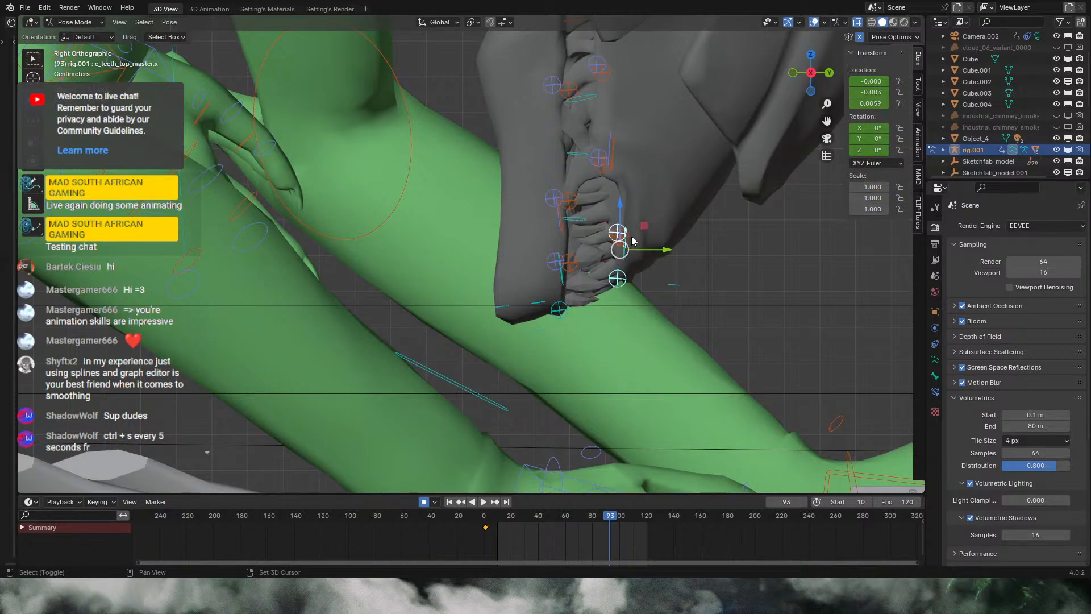
pyautogui.moveTo(667, 250); pyautogui.dragTo(591, 254, button='middle')
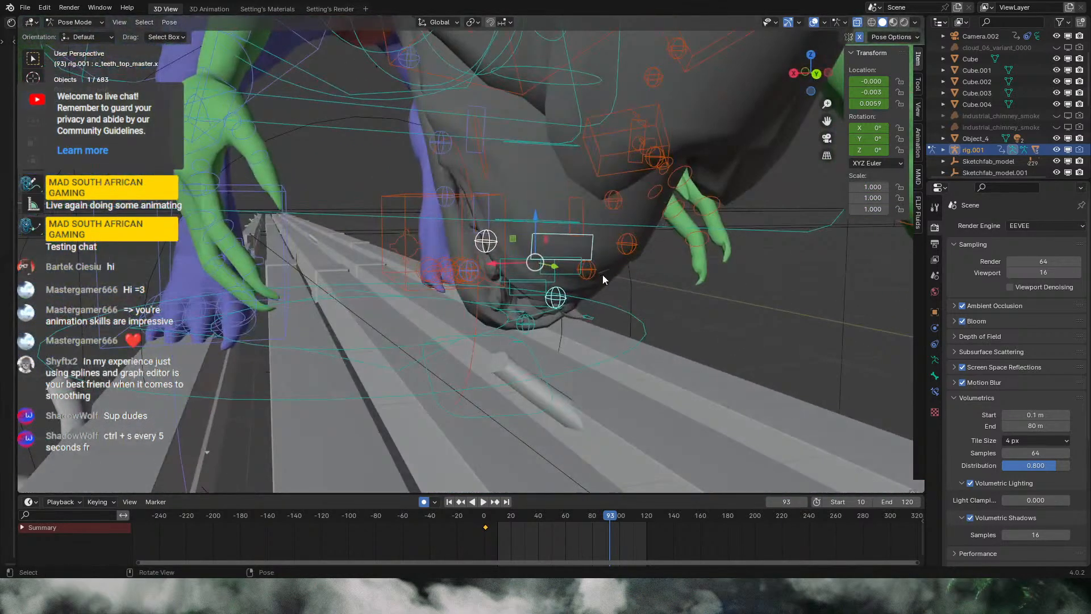
pyautogui.click(588, 263)
pyautogui.press('g')
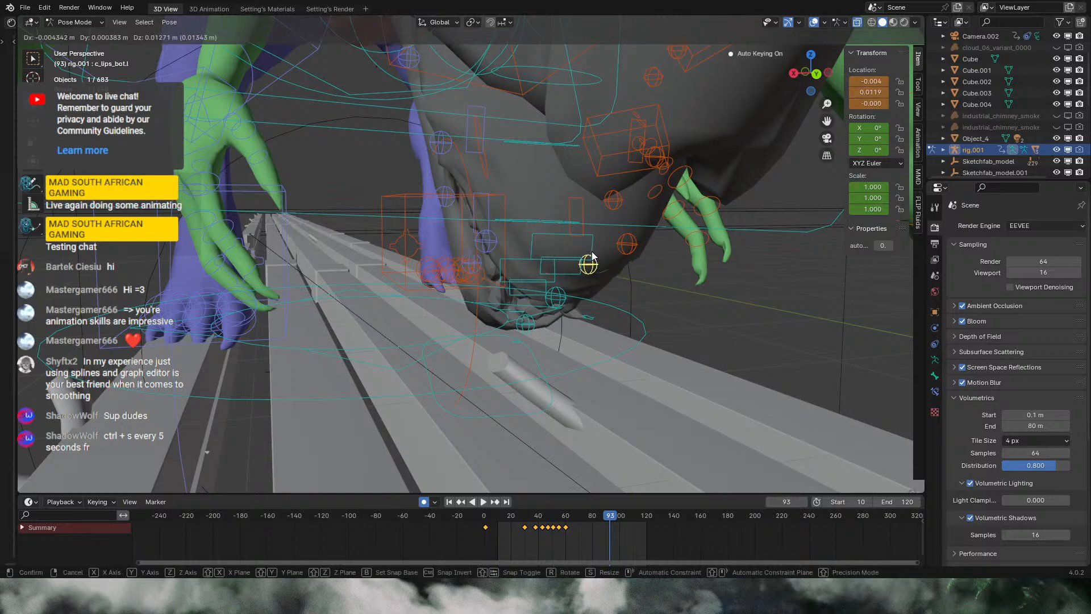
pyautogui.rightClick(594, 251)
pyautogui.click(595, 243)
pyautogui.press('g')
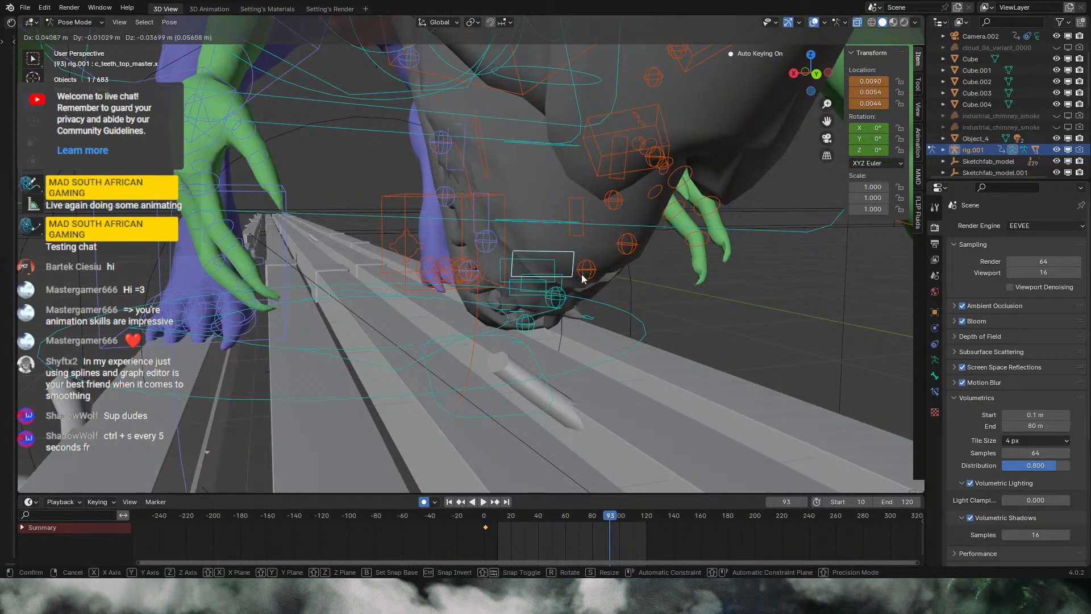
pyautogui.rightClick(582, 279)
pyautogui.moveTo(583, 277); pyautogui.dragTo(611, 265, button='middle')
pyautogui.click(585, 265)
pyautogui.press('g')
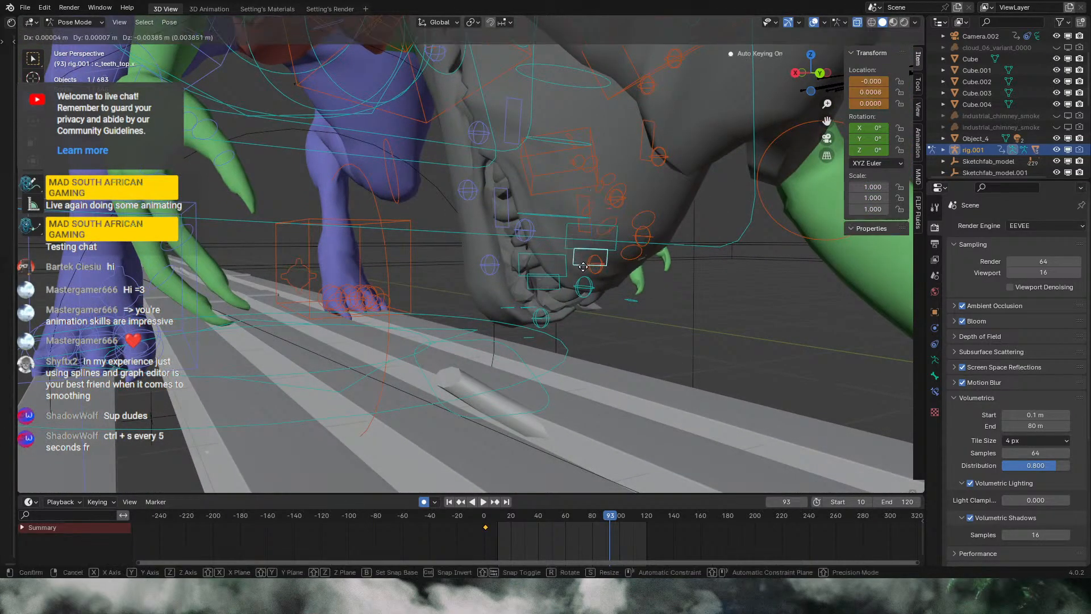
pyautogui.rightClick(625, 256)
pyautogui.moveTo(625, 257); pyautogui.dragTo(689, 250, button='middle')
# Step: Select the front upper-lip controls in the right side view and key them at frame 40
pyautogui.press('KP_3')
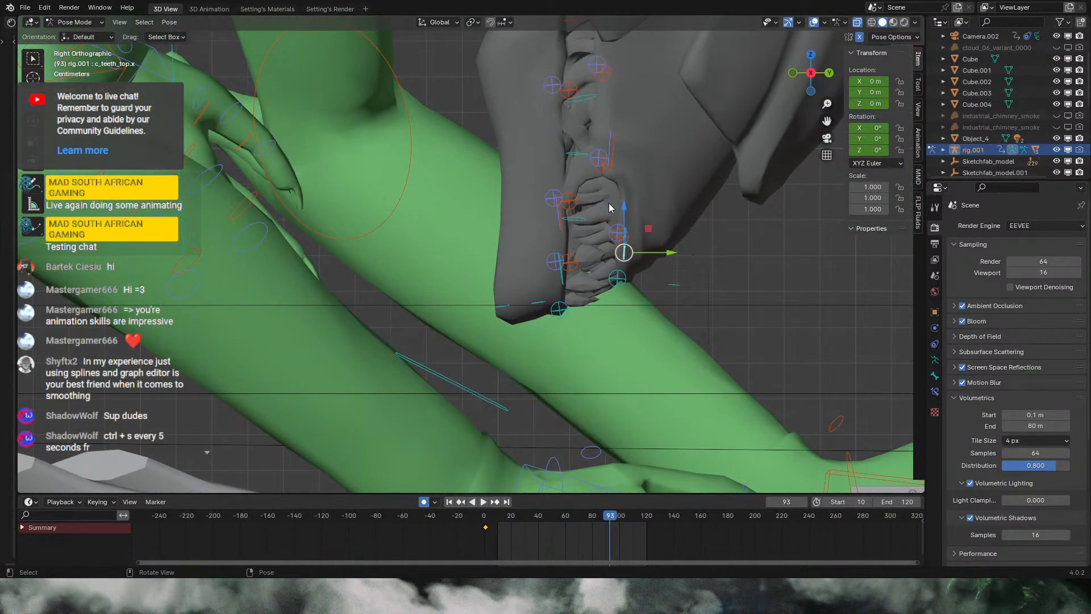
pyautogui.click(619, 233)
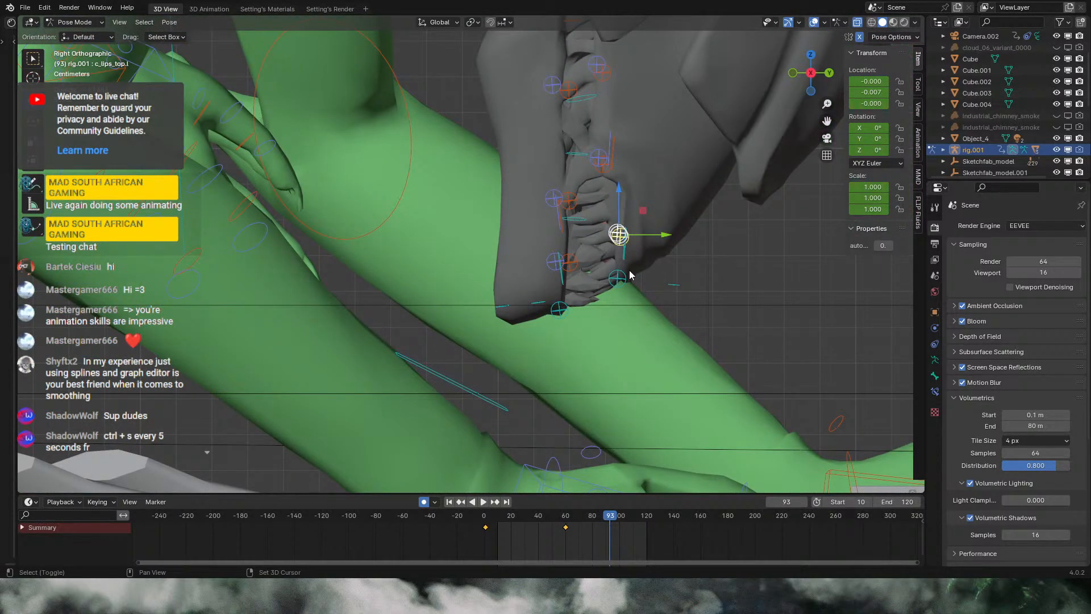
pyautogui.hotkey('shift', 'Left')
pyautogui.press('space')
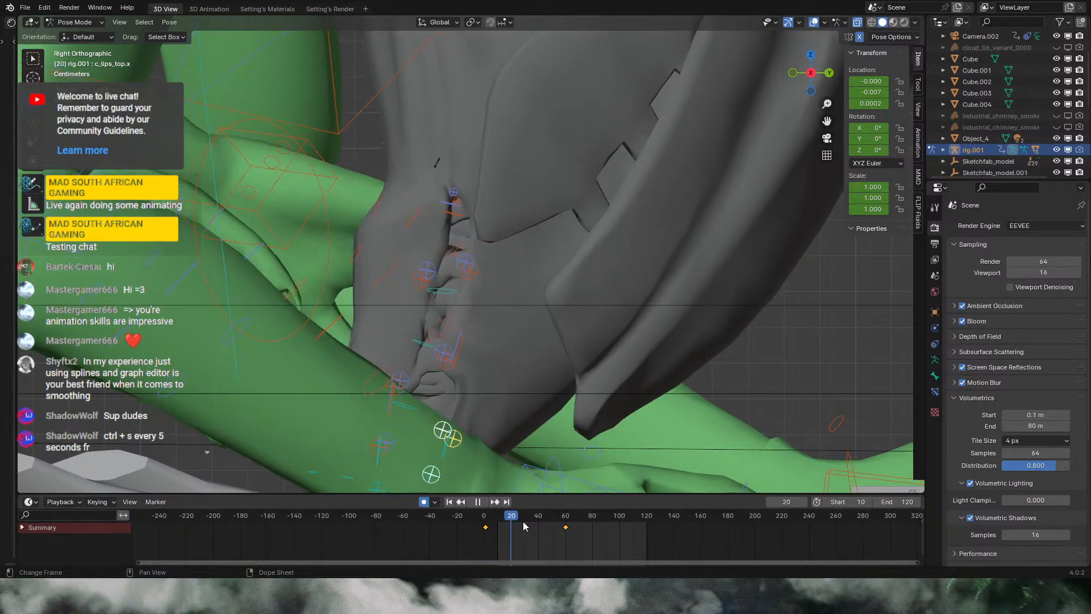
pyautogui.moveTo(533, 524); pyautogui.dragTo(553, 516)
pyautogui.press('g')
pyautogui.click(565, 455)
pyautogui.press('g')
pyautogui.click(580, 363)
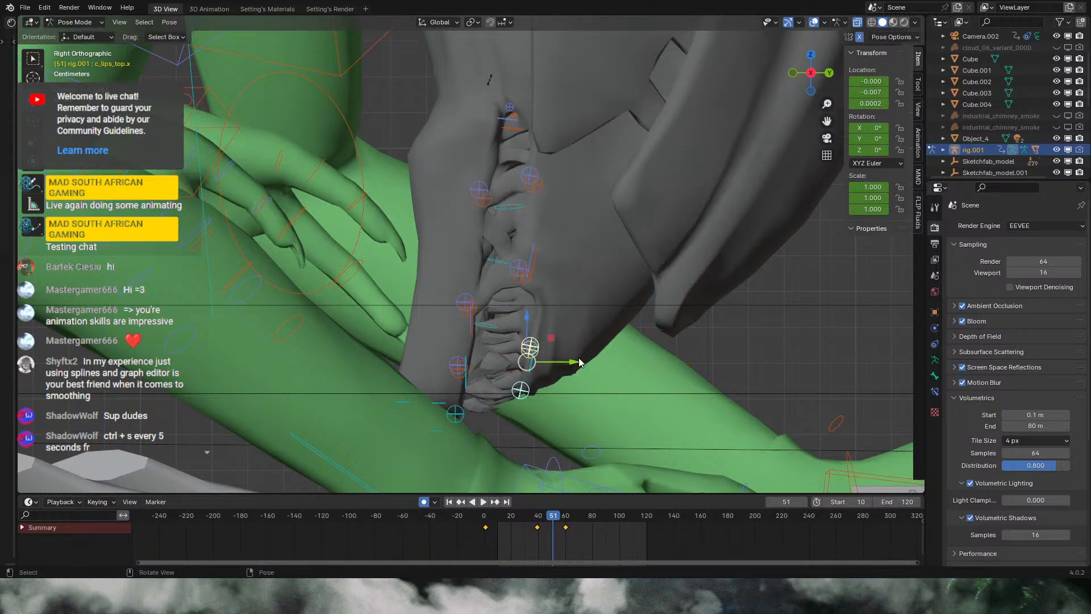
# Step: Move the selected upper-lip controls to a Y location of about -0.011 at frame 51 and about -0.010 at frame 60
pyautogui.press('g')
pyautogui.click(578, 491)
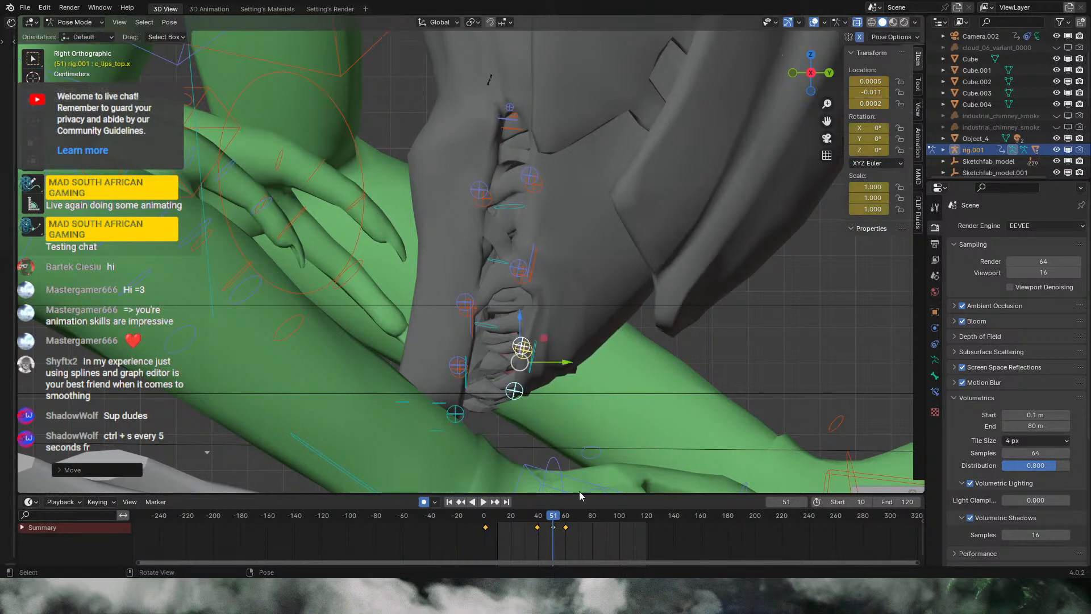
pyautogui.moveTo(558, 517); pyautogui.dragTo(565, 518)
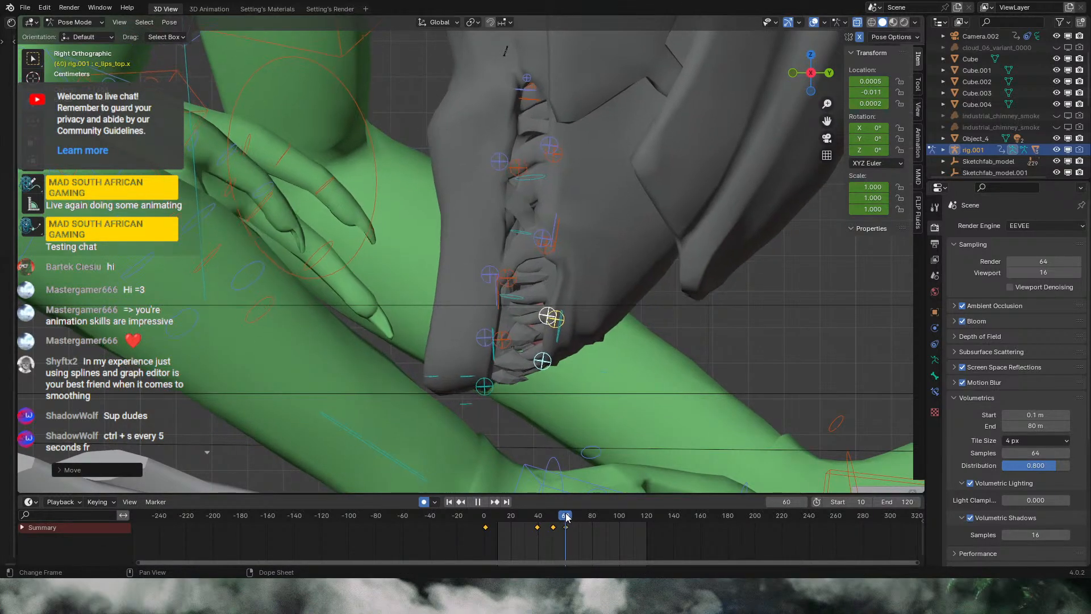
pyautogui.press('g')
pyautogui.click(611, 401)
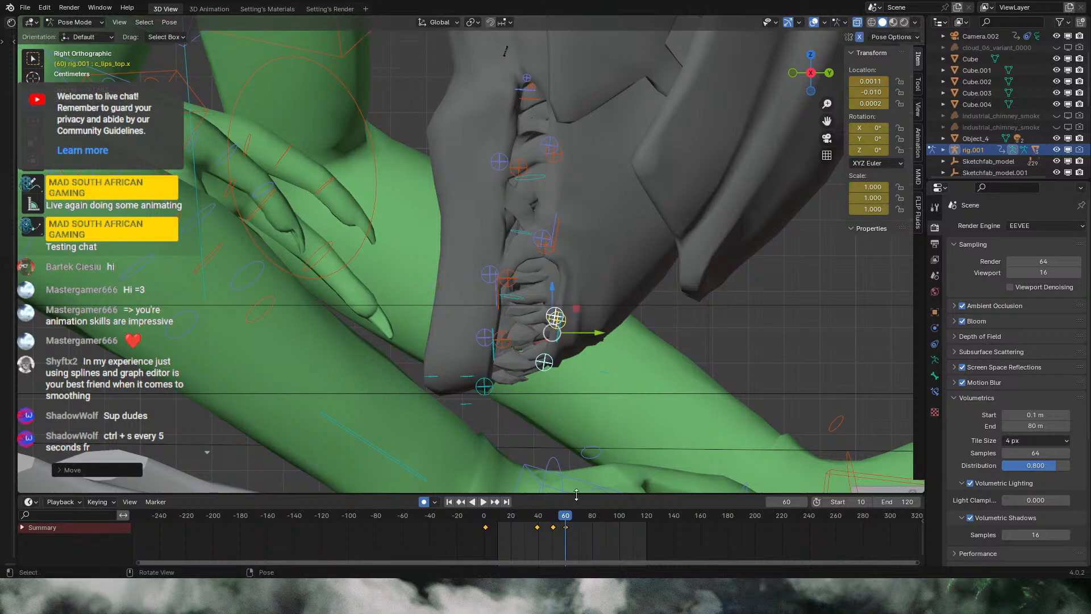
# Step: Try moving the front upper-lip controls to a Y location of about -0.012 and rotating them slightly at frame 68
pyautogui.moveTo(563, 518); pyautogui.dragTo(577, 518)
pyautogui.press('g')
pyautogui.click(673, 399)
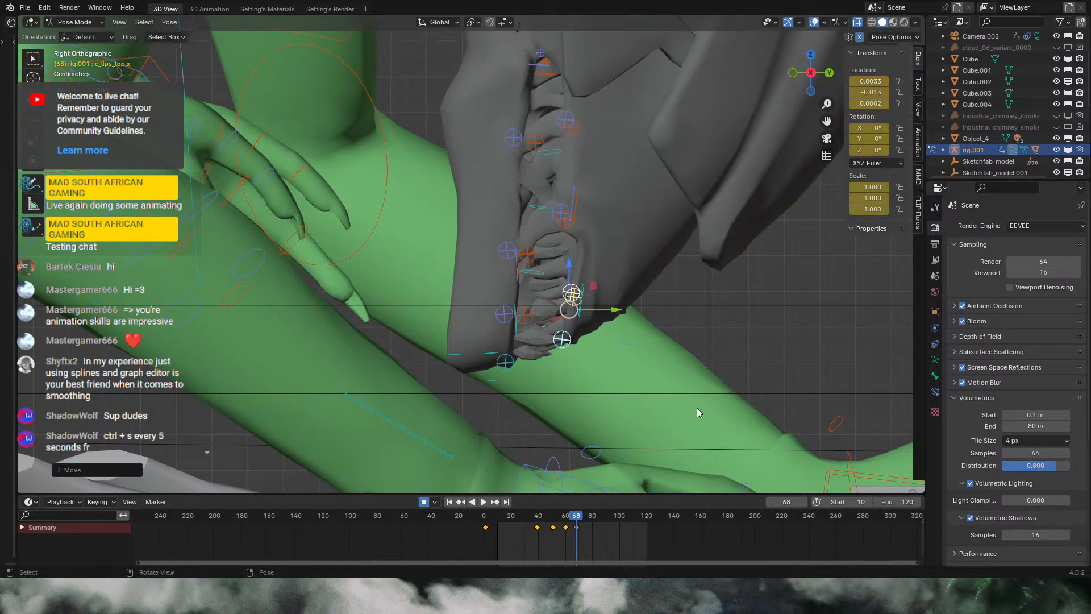
pyautogui.press('r')
pyautogui.click(680, 429)
# Step: Play back the upper-lip motion from about frame 38 to 73 in the right side view
pyautogui.moveTo(578, 516)
pyautogui.mouseDown()
pyautogui.moveTo(558, 517)
pyautogui.moveTo(584, 516)
pyautogui.mouseUp()
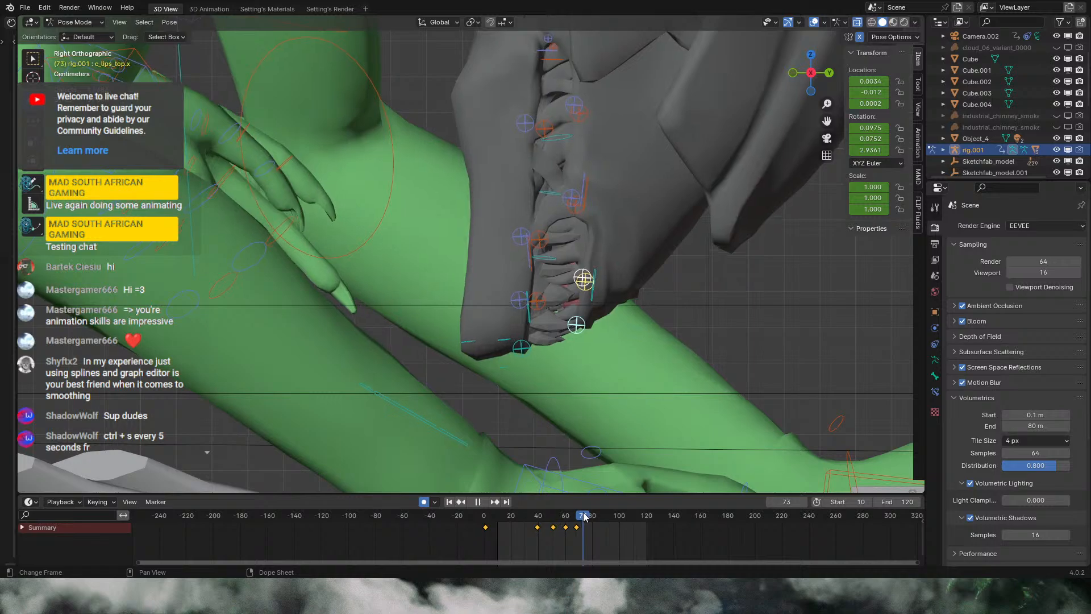
pyautogui.click(543, 518)
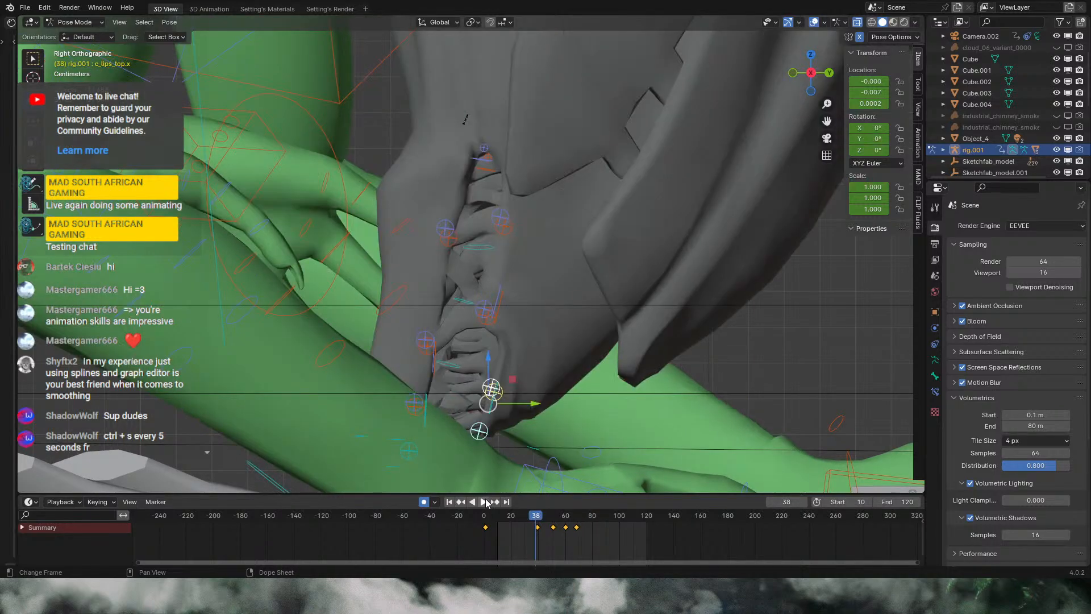
pyautogui.click(483, 502)
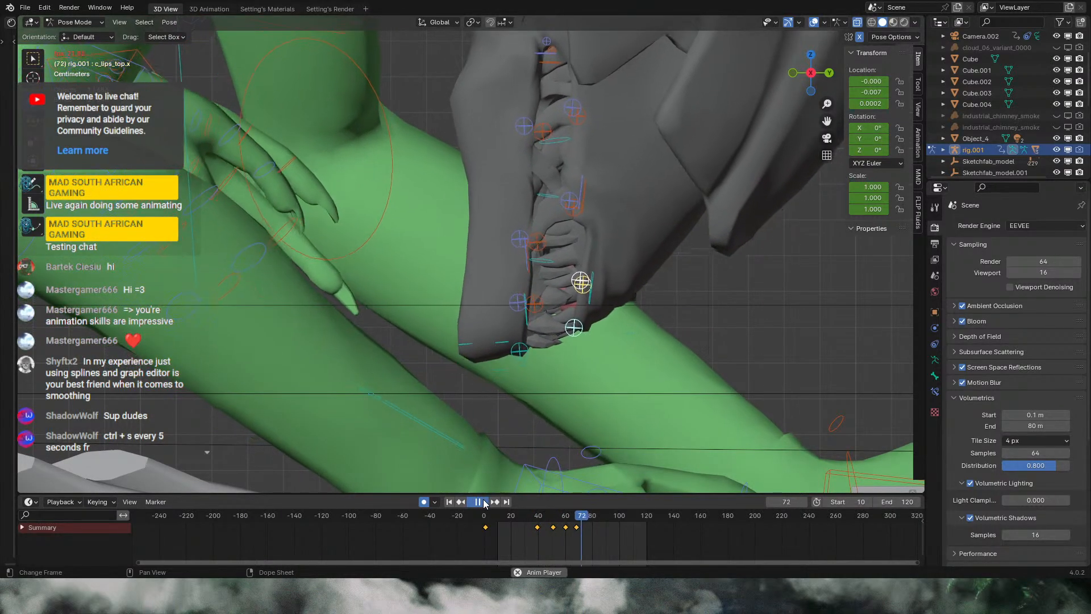
pyautogui.click(478, 502)
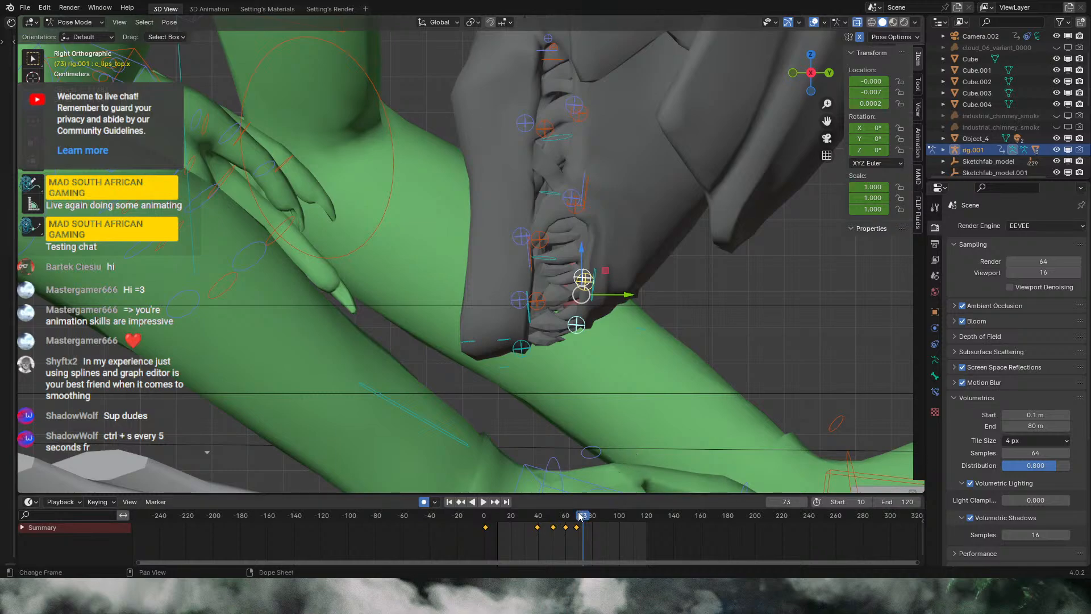
# Step: Scale the upper-lip keyframes down to about 0.6 of their time span, starting from frame 39
pyautogui.moveTo(582, 518); pyautogui.dragTo(539, 521)
pyautogui.moveTo(599, 544); pyautogui.dragTo(545, 522)
pyautogui.press('s')
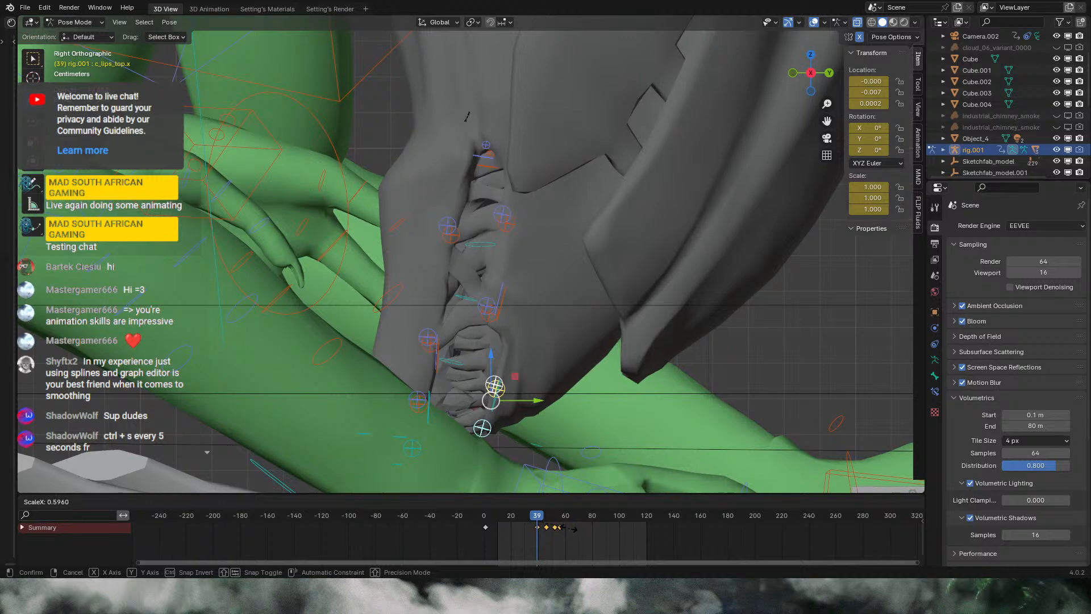
pyautogui.click(575, 537)
# Step: Paste copies of the compressed upper-lip keyframes starting at about frame 61 and at frame 82
pyautogui.moveTo(587, 535)
pyautogui.mouseDown()
pyautogui.moveTo(532, 525)
pyautogui.moveTo(594, 517)
pyautogui.mouseUp()
pyautogui.hotkey('ctrl', 'v')
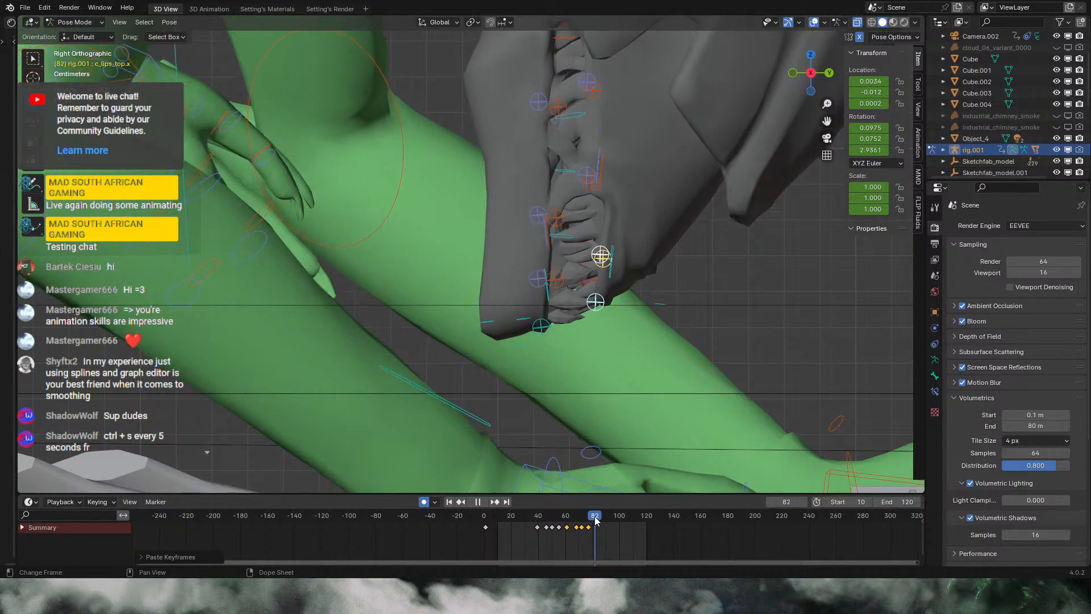
pyautogui.hotkey('ctrl', 'v')
# Step: Review the lip animation from frame 39 to 90 through the camera with the viewport overlays hidden
pyautogui.click(537, 516)
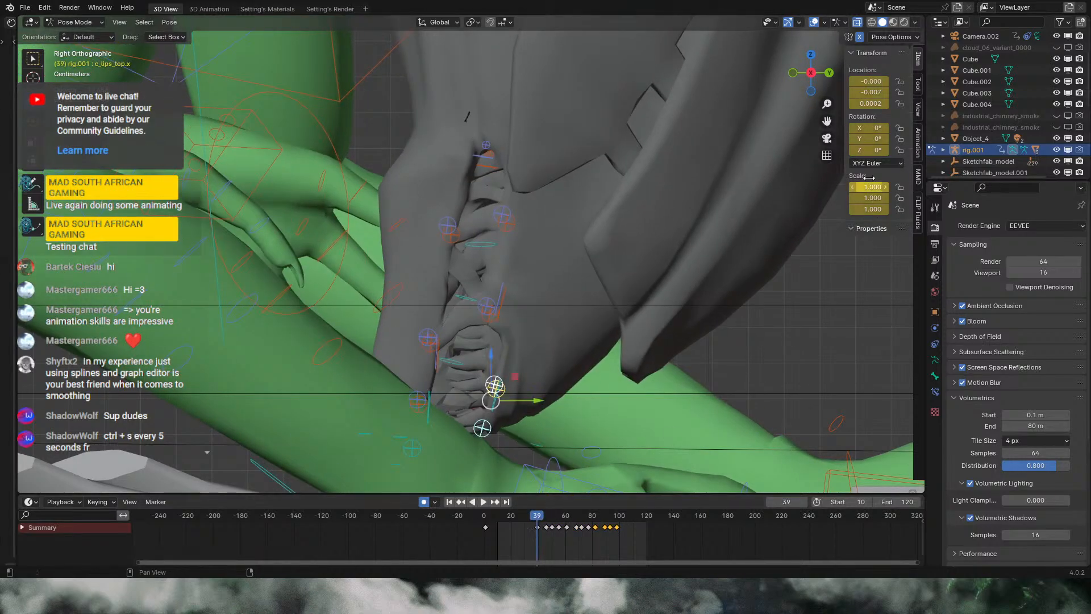
pyautogui.click(827, 138)
pyautogui.hotkey('shift', 'alt', 'z')
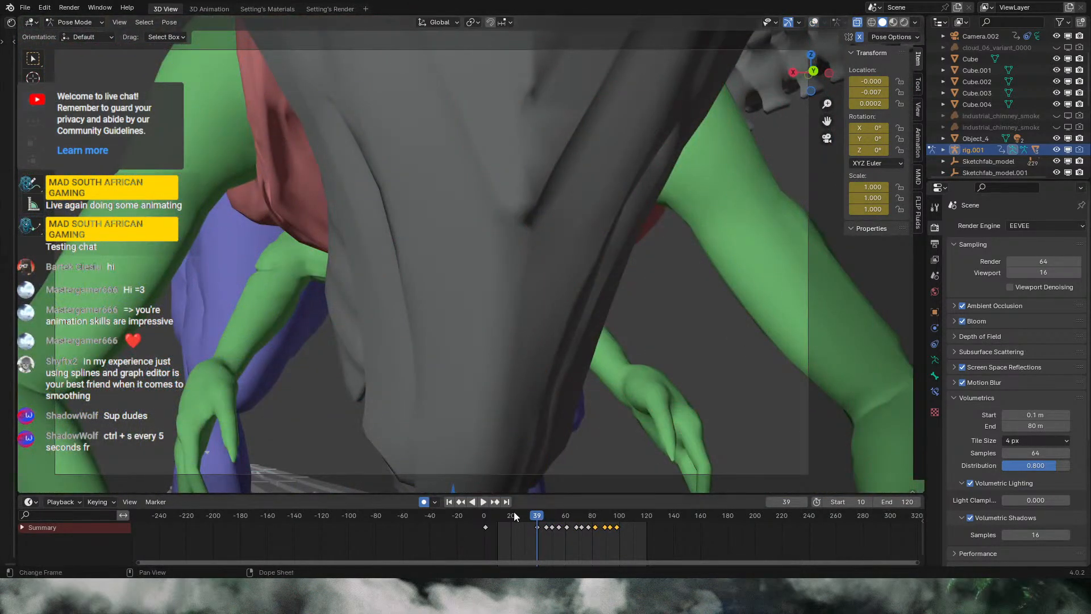
pyautogui.click(486, 500)
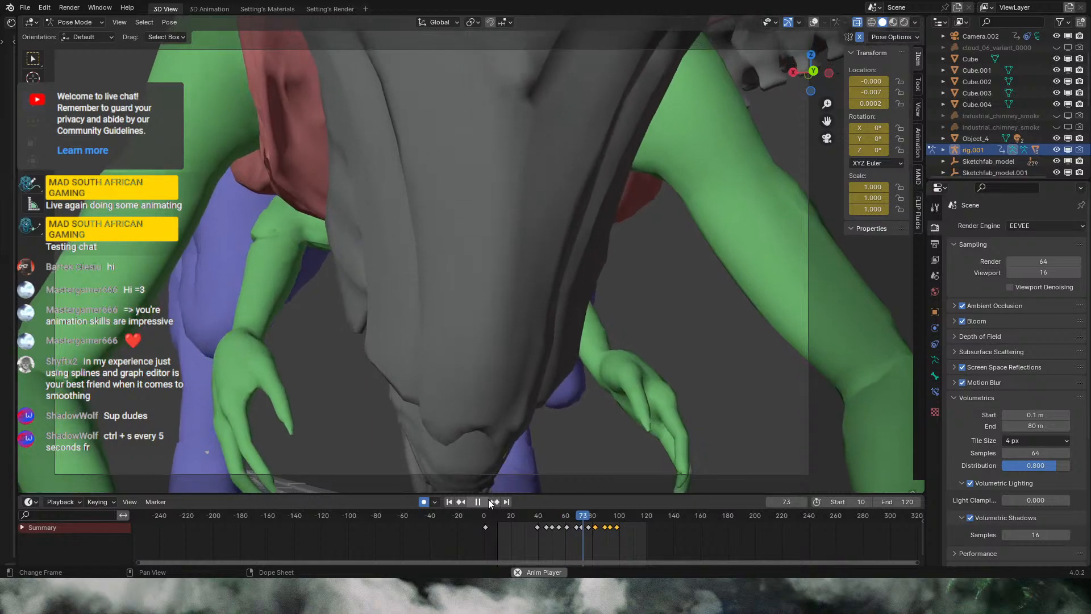
pyautogui.press('space')
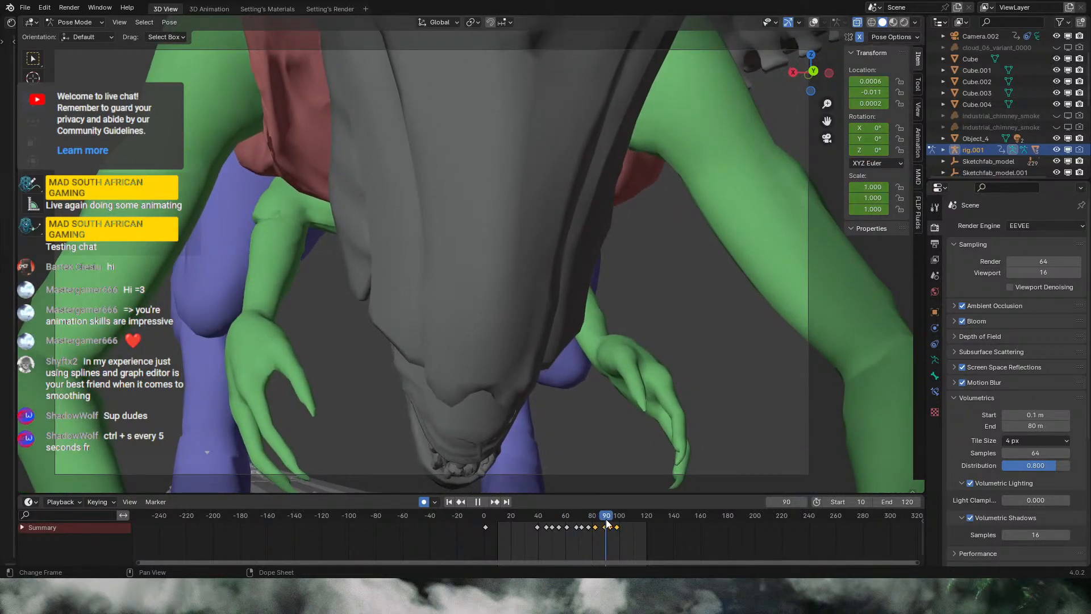
pyautogui.moveTo(606, 520); pyautogui.dragTo(537, 516)
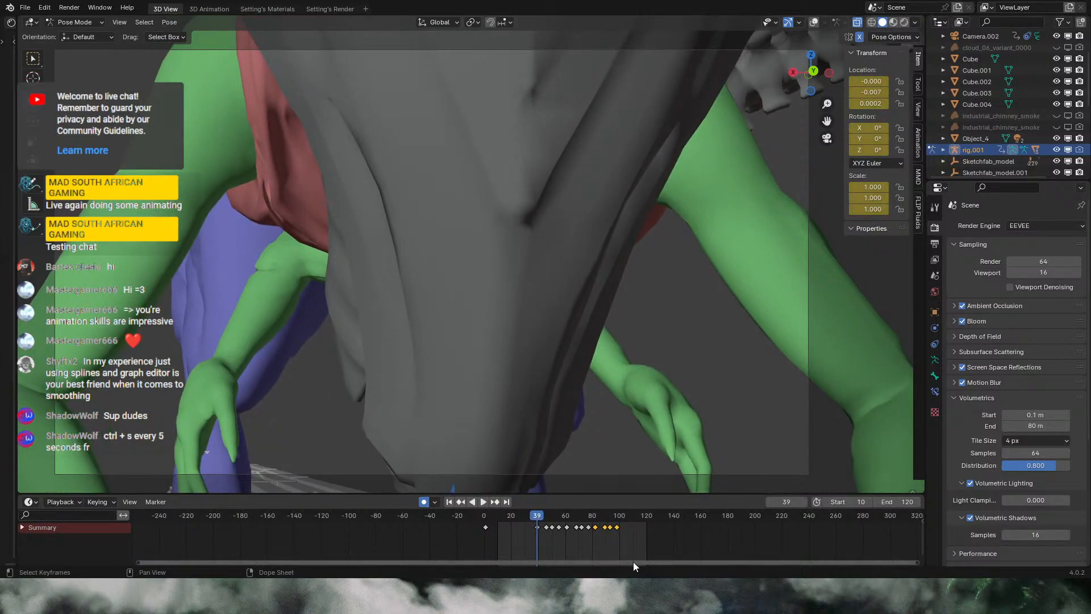
# Step: Delete the upper-lip keyframes after frame 39 and frame the mouth in the right side view with overlays shown
pyautogui.moveTo(611, 538); pyautogui.dragTo(542, 522)
pyautogui.scroll(-5, 694, 281)
pyautogui.moveTo(694, 281); pyautogui.dragTo(619, 204, button='middle')
pyautogui.click(817, 21)
pyautogui.scroll(4, 492, 363)
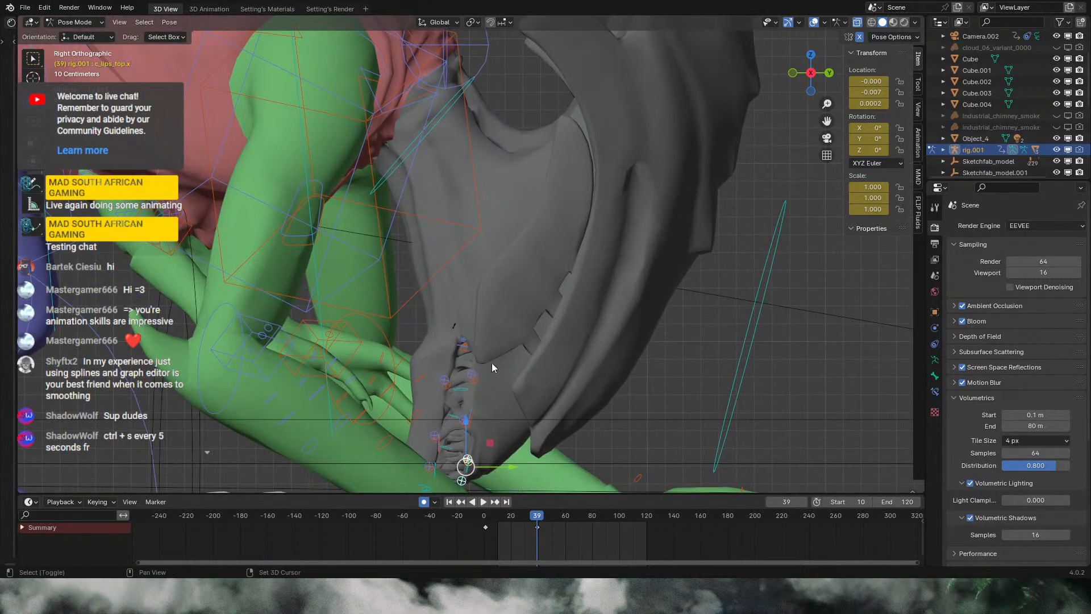
pyautogui.keyDown('shift'); pyautogui.moveTo(506, 358); pyautogui.dragTo(626, 230, button='middle'); pyautogui.keyUp('shift')
pyautogui.scroll(2, 682, 330)
pyautogui.keyDown('shift'); pyautogui.moveTo(699, 367); pyautogui.dragTo(617, 324, button='middle'); pyautogui.keyUp('shift')
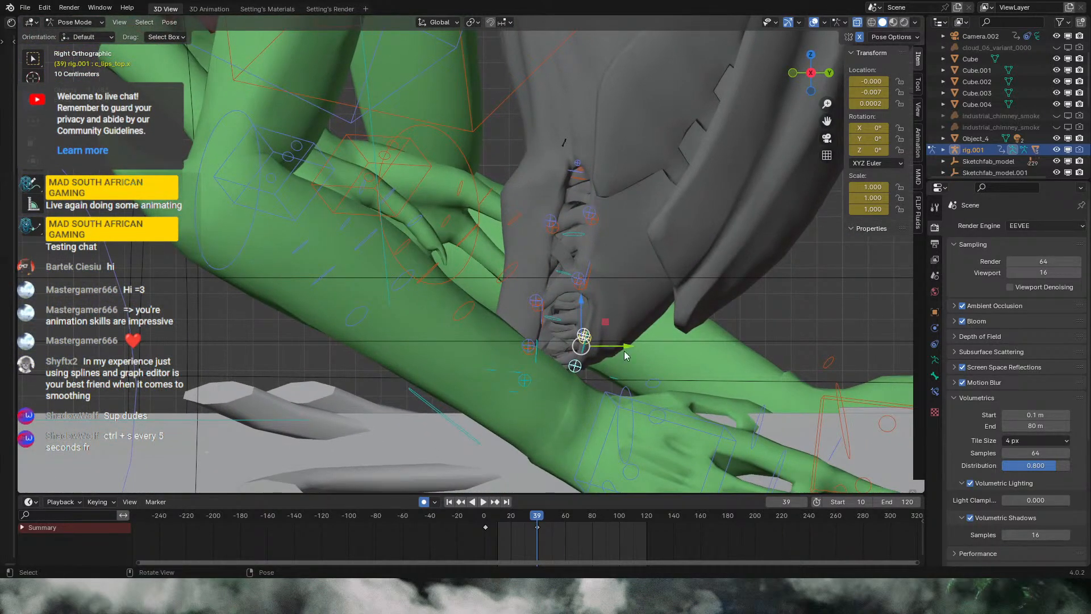
pyautogui.moveTo(537, 519)
pyautogui.mouseDown()
pyautogui.moveTo(525, 516)
pyautogui.moveTo(559, 519)
pyautogui.mouseUp()
pyautogui.click(611, 333)
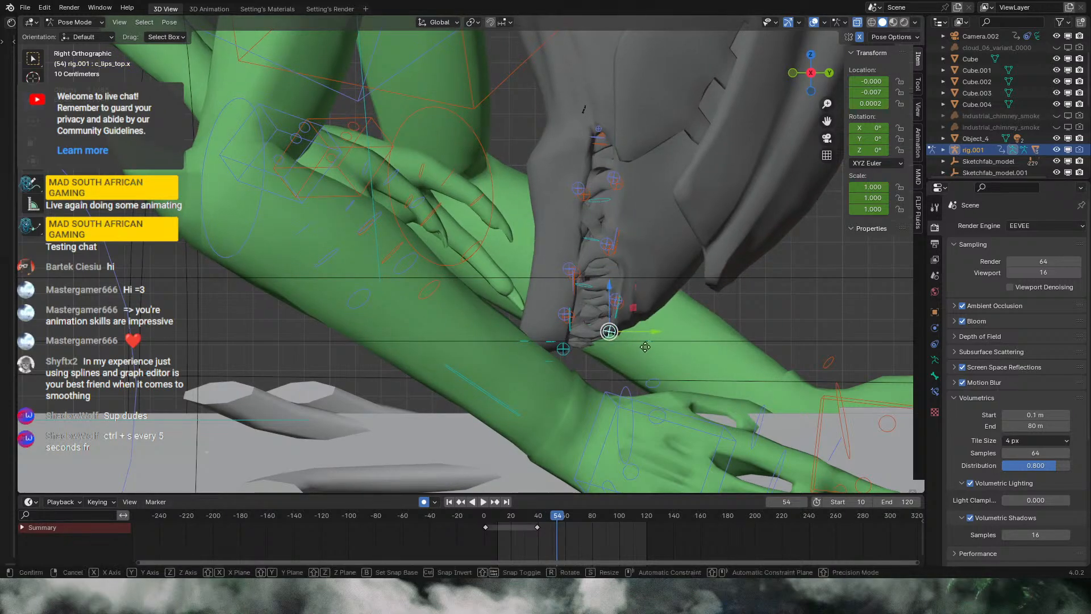
pyautogui.press('g')
pyautogui.rightClick(692, 323)
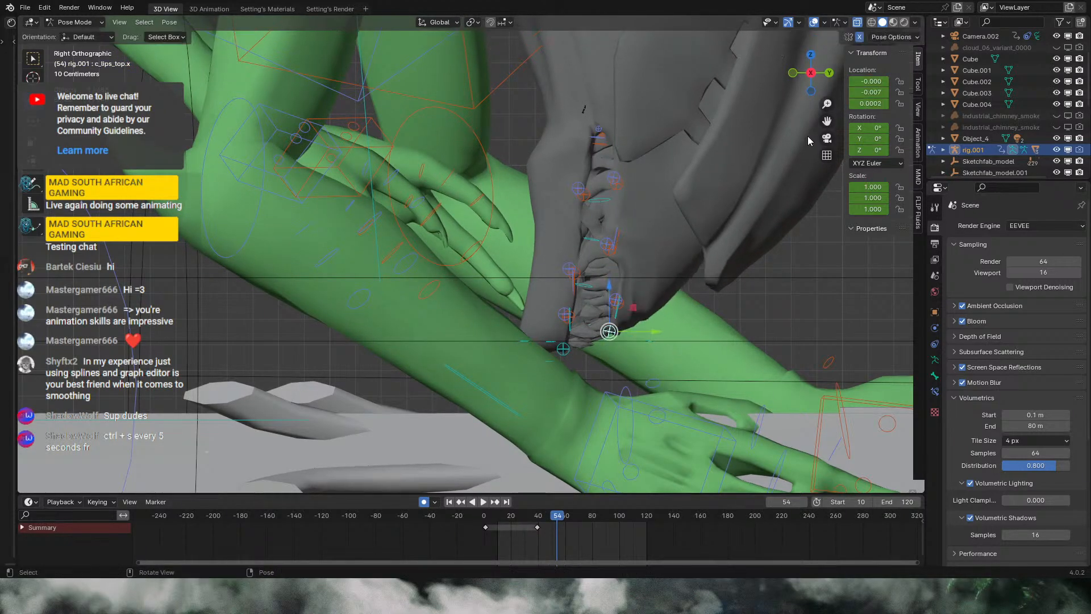
# Step: Try moving the middle upper-lip control through the camera at frame 112 with the viewport overlays hidden
pyautogui.click(826, 138)
pyautogui.press('space')
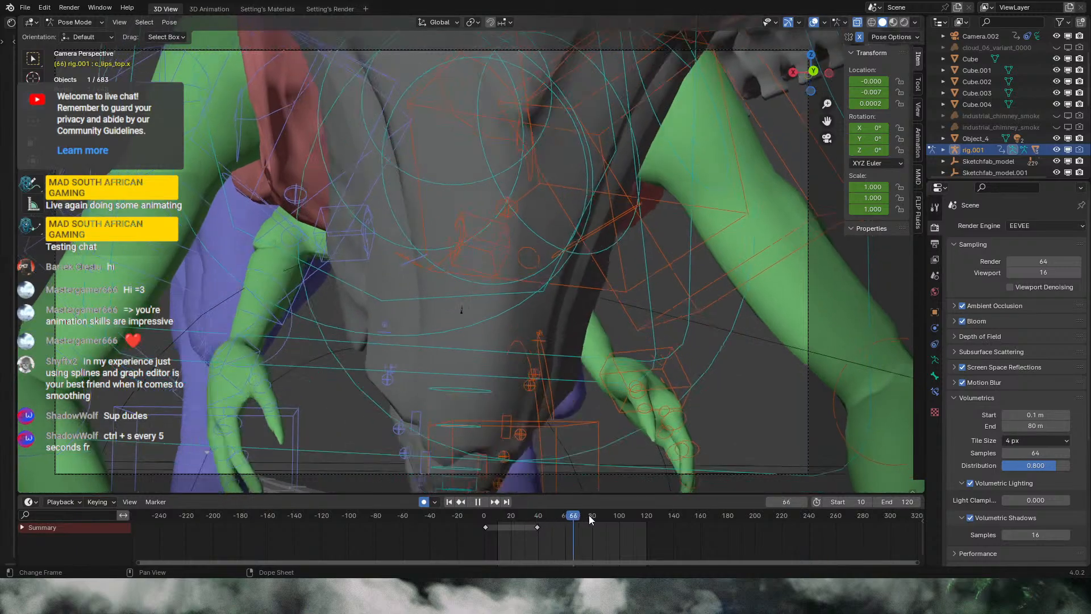
pyautogui.click(636, 518)
pyautogui.click(813, 22)
pyautogui.press('g')
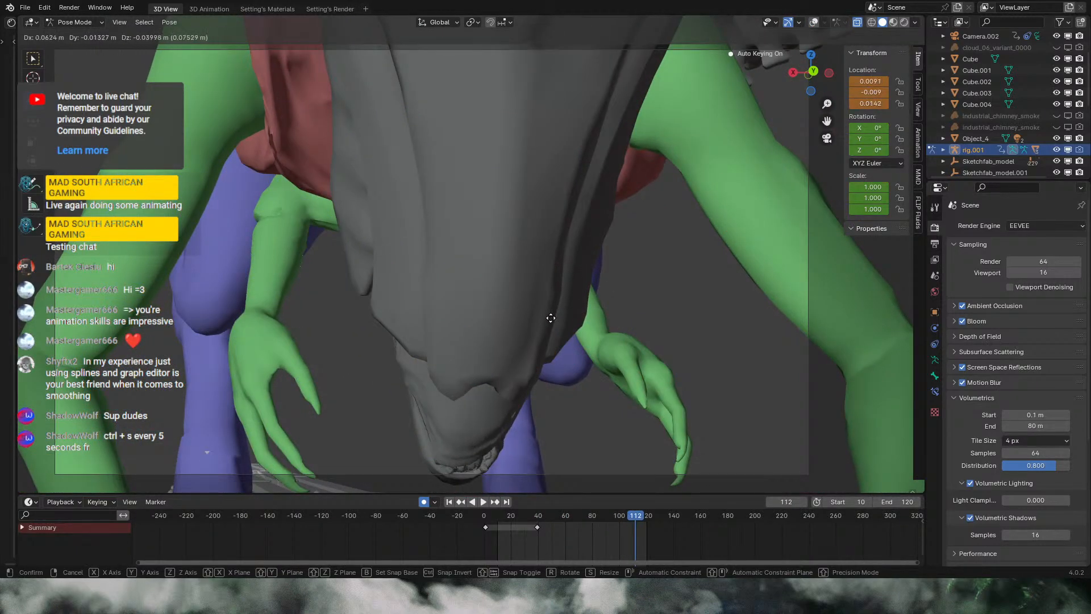
pyautogui.rightClick(573, 314)
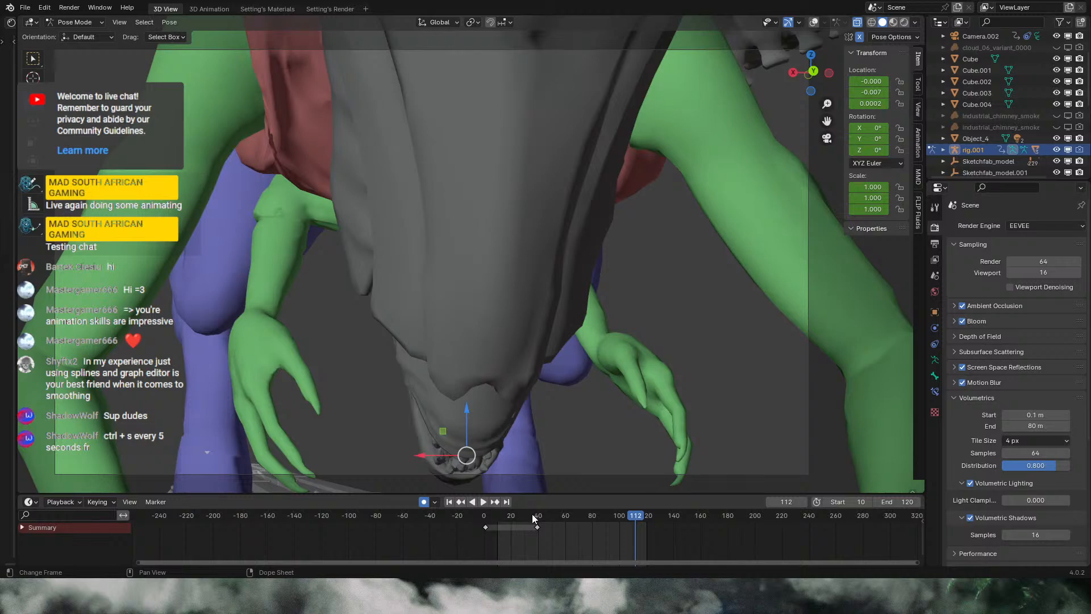
# Step: Reselect the front upper-lip controls in the right side view with overlays shown, and go to frame 39
pyautogui.moveTo(531, 517); pyautogui.dragTo(546, 519)
pyautogui.moveTo(614, 409); pyautogui.dragTo(719, 357, button='middle')
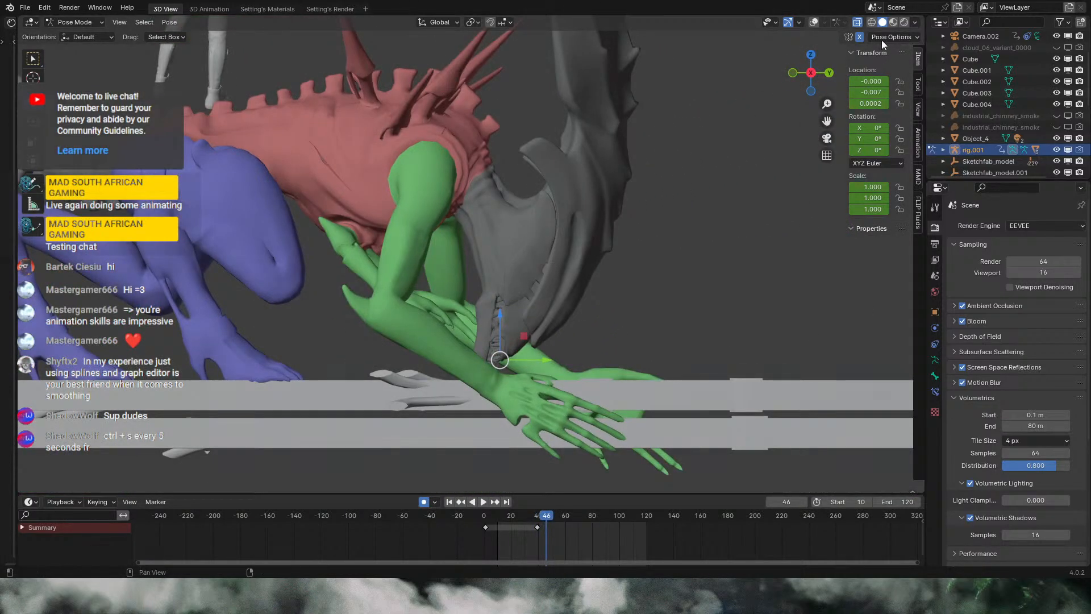
pyautogui.scroll(3, 655, 251)
pyautogui.keyDown('shift'); pyautogui.moveTo(650, 298); pyautogui.dragTo(714, 227, button='middle'); pyautogui.keyUp('shift')
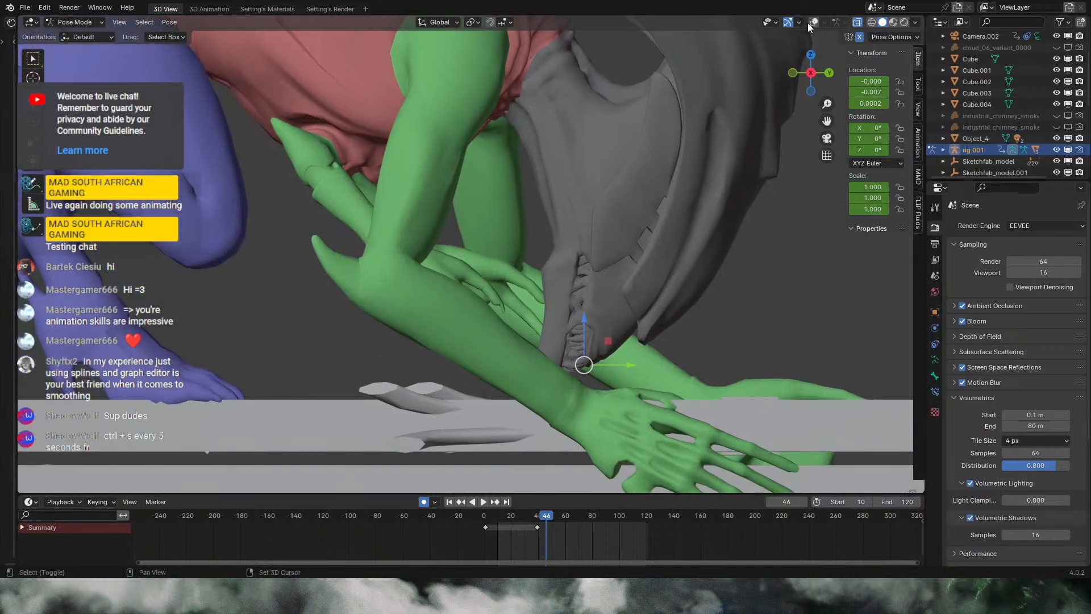
pyautogui.click(813, 22)
pyautogui.keyDown('shift'); pyautogui.moveTo(755, 400); pyautogui.dragTo(709, 371, button='middle'); pyautogui.keyUp('shift')
pyautogui.scroll(2, 489, 358)
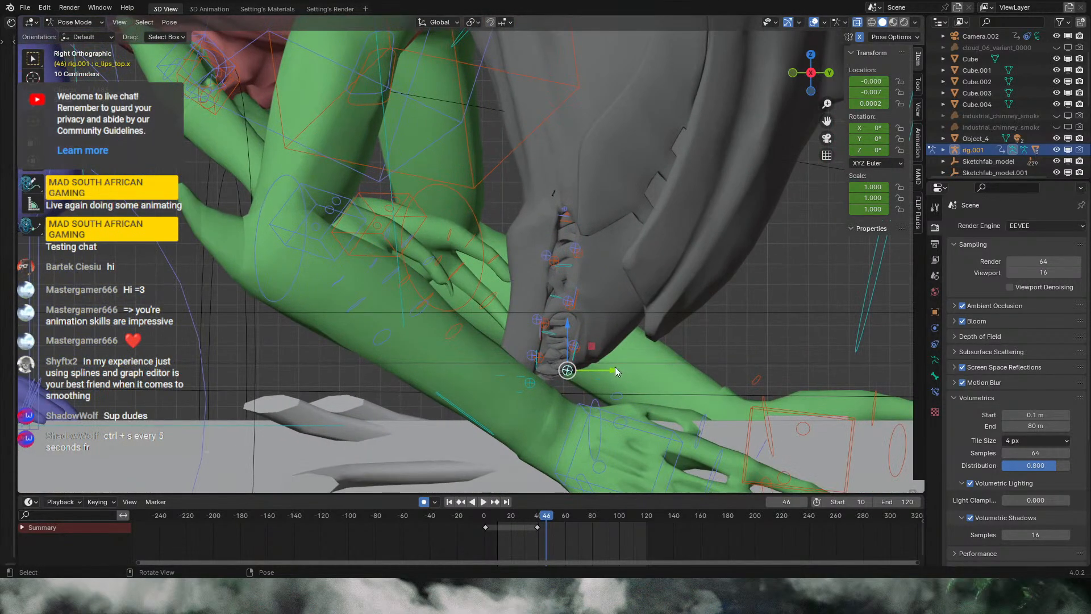
pyautogui.moveTo(519, 376); pyautogui.dragTo(601, 367, button='middle')
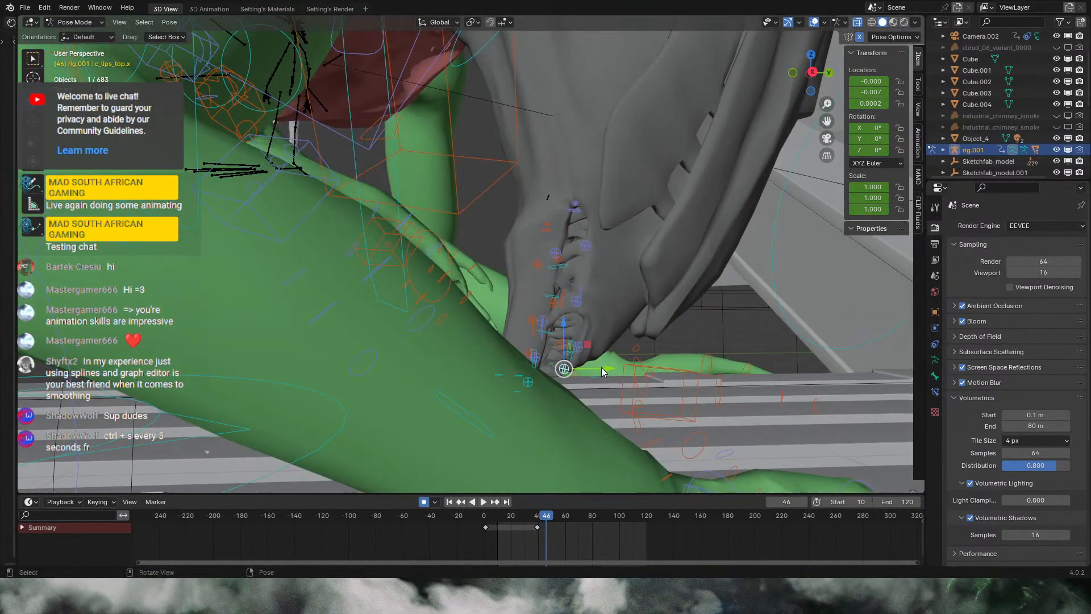
pyautogui.press('KP_3')
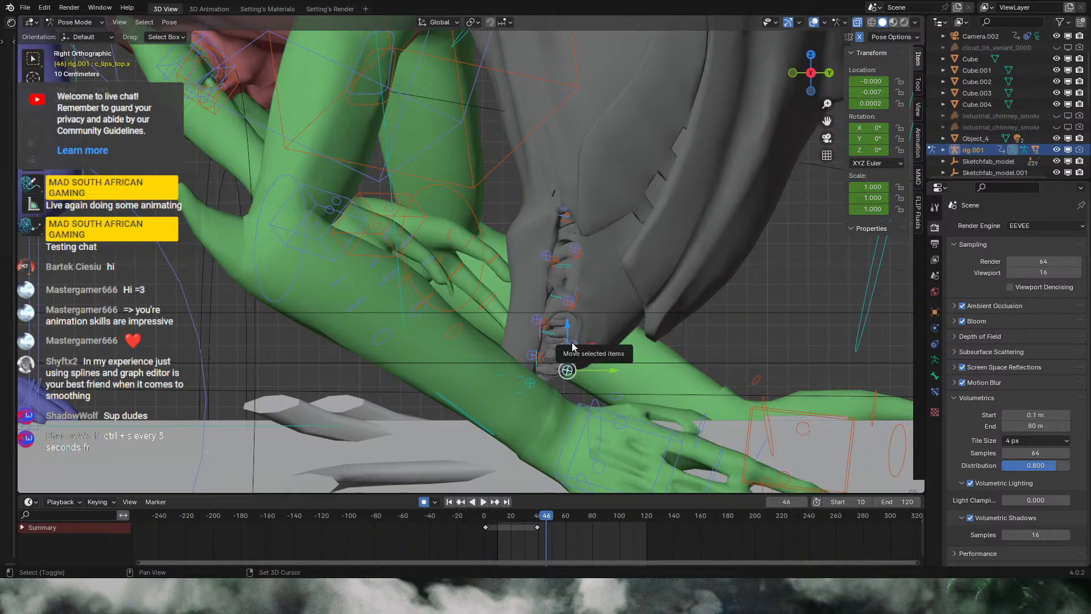
pyautogui.click(576, 348)
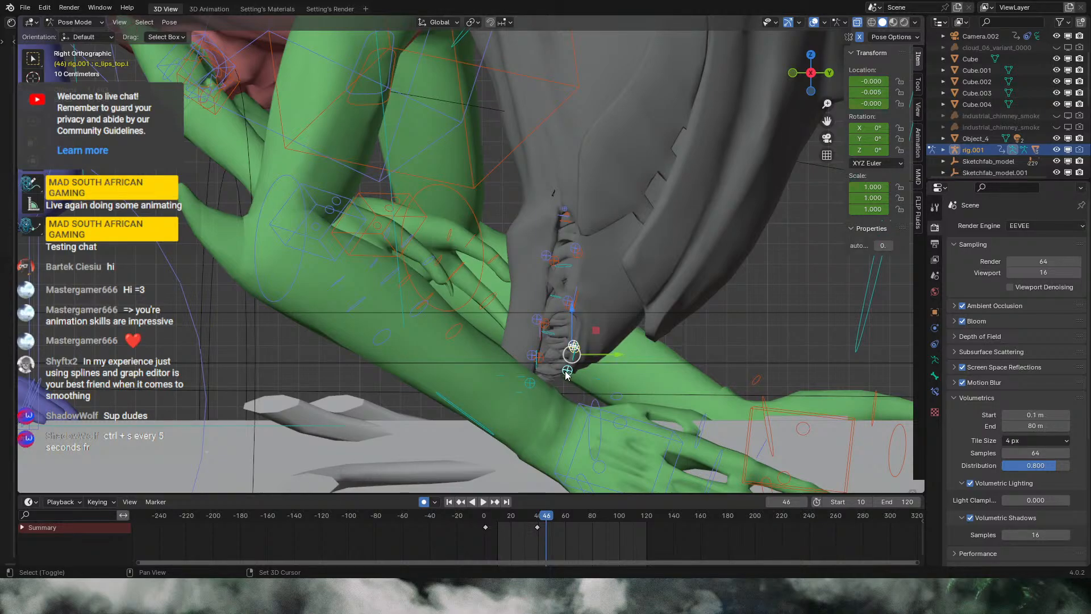
pyautogui.moveTo(527, 518); pyautogui.dragTo(536, 517)
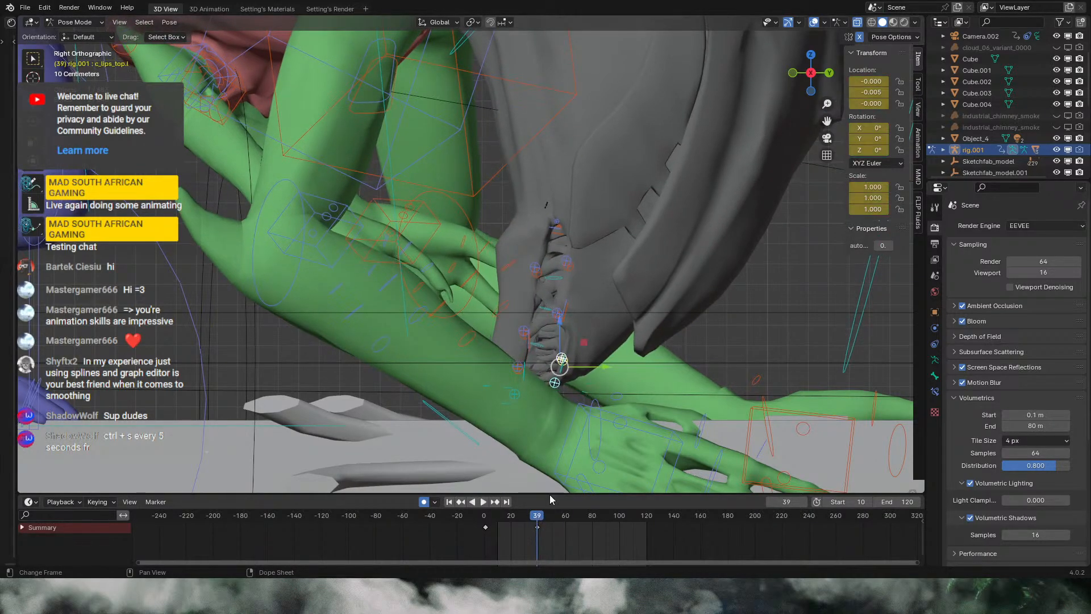
# Step: Move the upper-lip controls along the global Y axis to a Y location of about 0.0018 at frame 43
pyautogui.scroll(6, 558, 533)
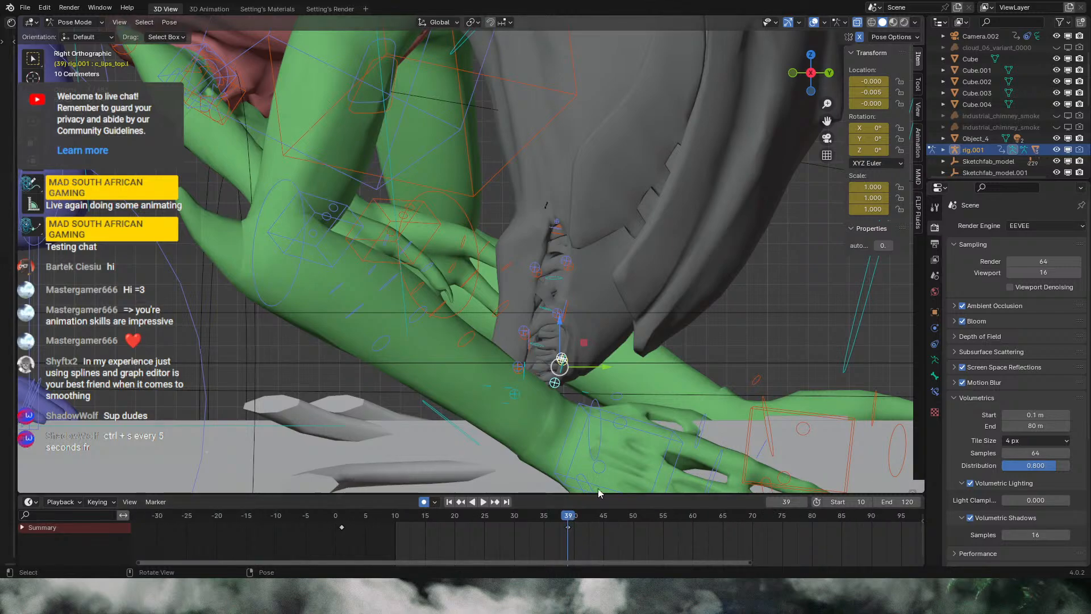
pyautogui.moveTo(569, 516); pyautogui.dragTo(592, 517)
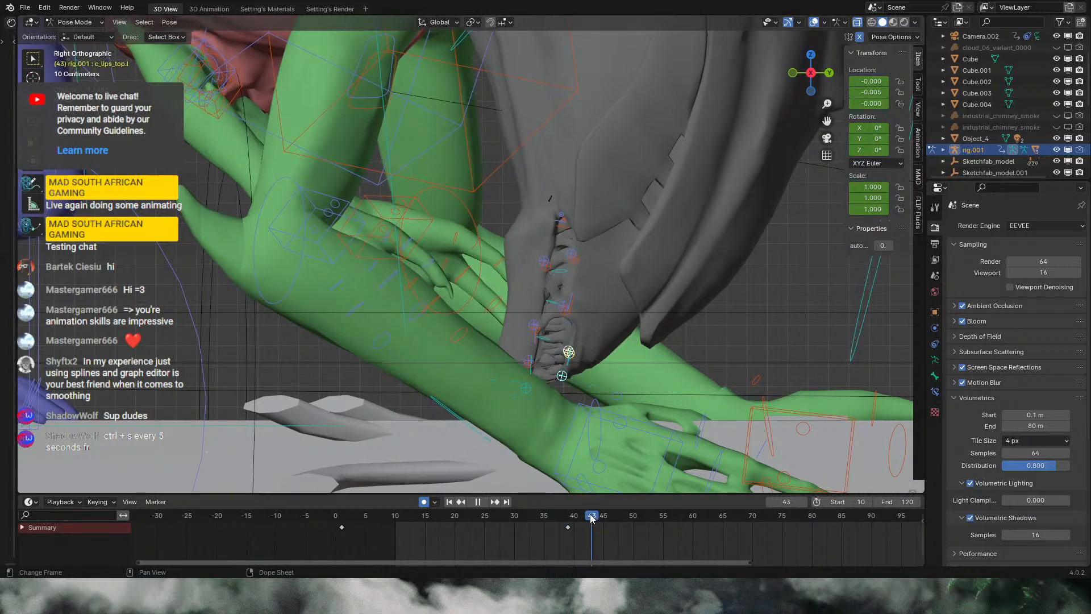
pyautogui.press('g')
pyautogui.press('y')
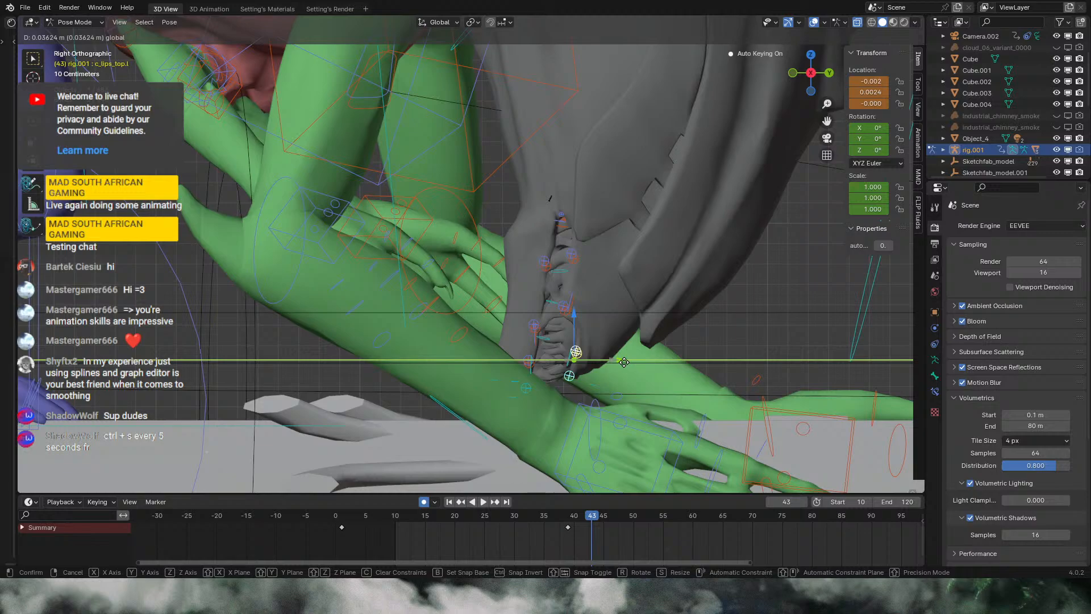
pyautogui.click(624, 362)
# Step: Move the upper-lip controls back along the global Y axis to a Y location of about -0.004 at frame 47
pyautogui.press('space')
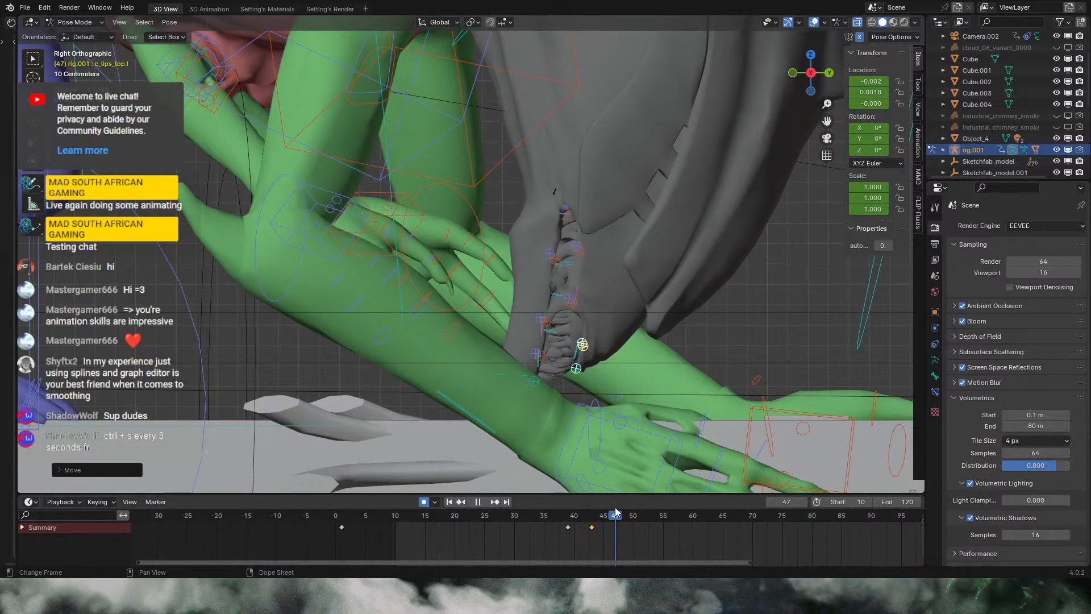
pyautogui.press('space')
pyautogui.press('g')
pyautogui.press('y')
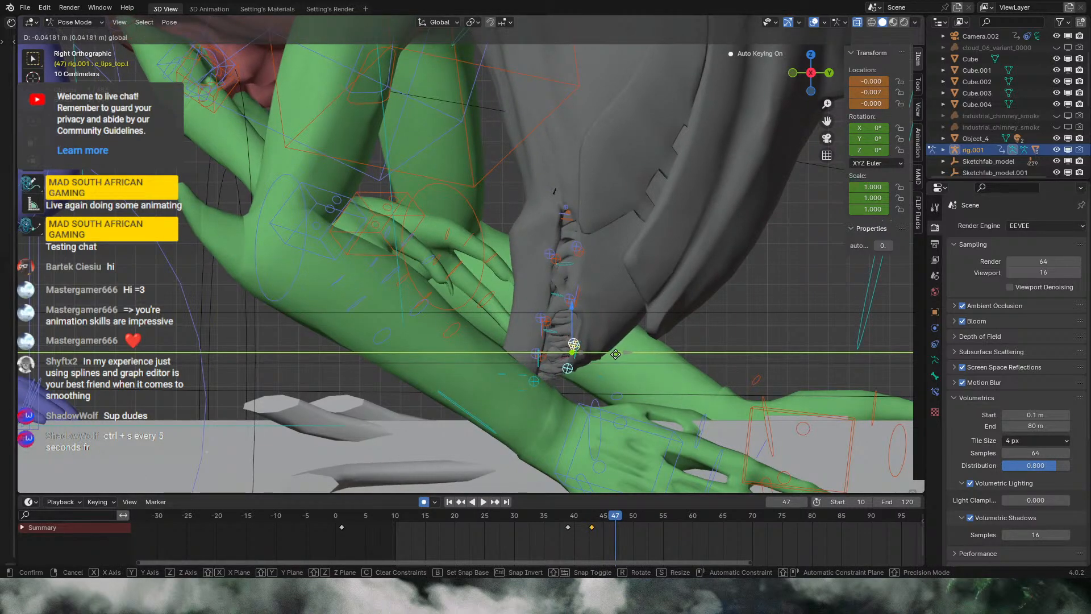
pyautogui.click(620, 359)
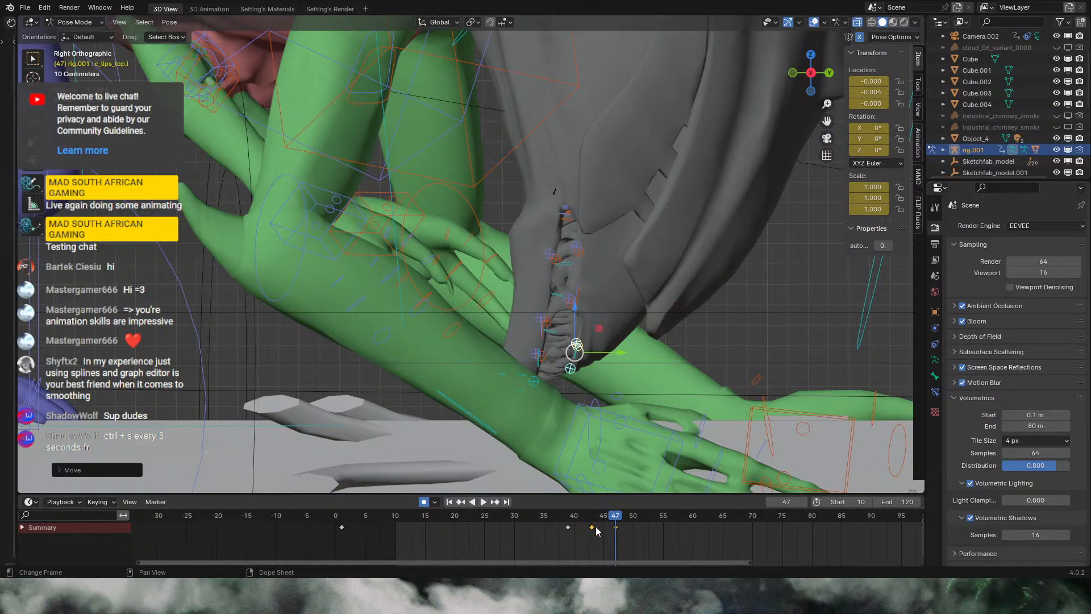
# Step: Copy the upper-lip keyframes at frames 43 and 47 and paste them starting at frames 50, 57, 64 and 71
pyautogui.click(629, 536)
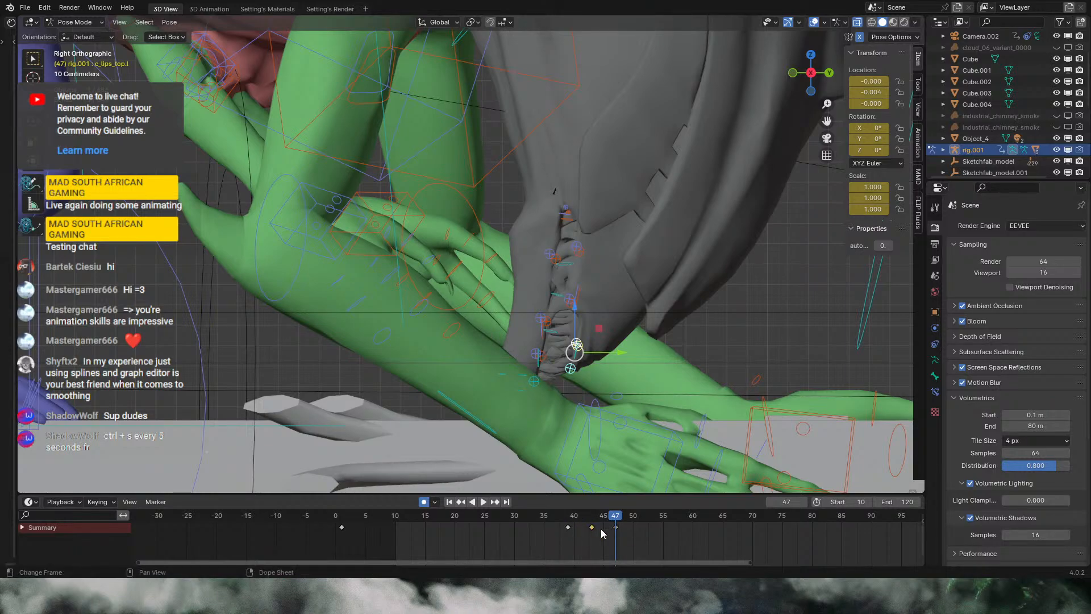
pyautogui.moveTo(601, 528); pyautogui.dragTo(759, 518)
pyautogui.hotkey('ctrl', 'v')
pyautogui.hotkey('ctrl', 'v')
pyautogui.hotkey('ctrl', 'v')
pyautogui.hotkey('ctrl', 'v')
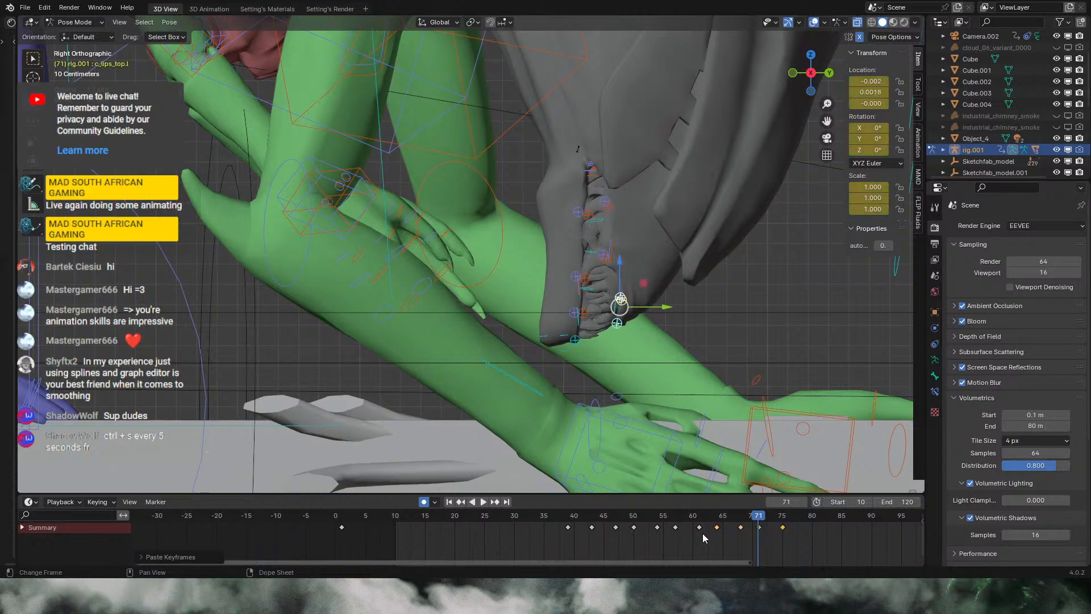
# Step: Extend the upper-lip loop by pasting the keyframe pair starting at about frames 79 and 87
pyautogui.scroll(-3, 694, 532)
pyautogui.moveTo(645, 519); pyautogui.dragTo(691, 516)
pyautogui.hotkey('ctrl', 'v')
pyautogui.hotkey('ctrl', 'v')
pyautogui.press('Escape')
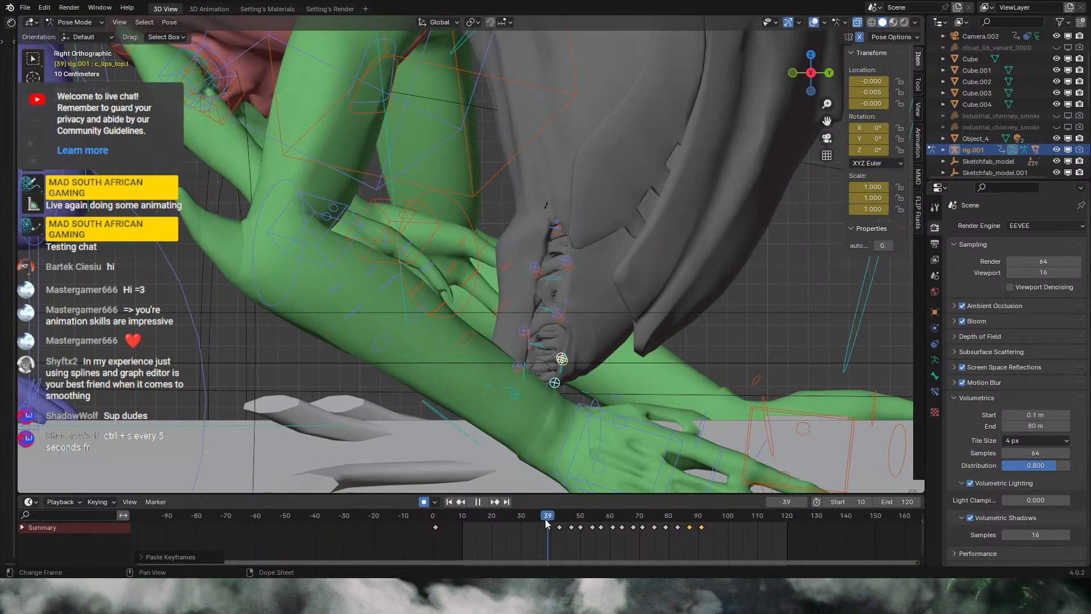
# Step: Play back the lip motion, and paste more copies of the upper-lip keyframe pair to extend the loop to about frame 121
pyautogui.click(484, 502)
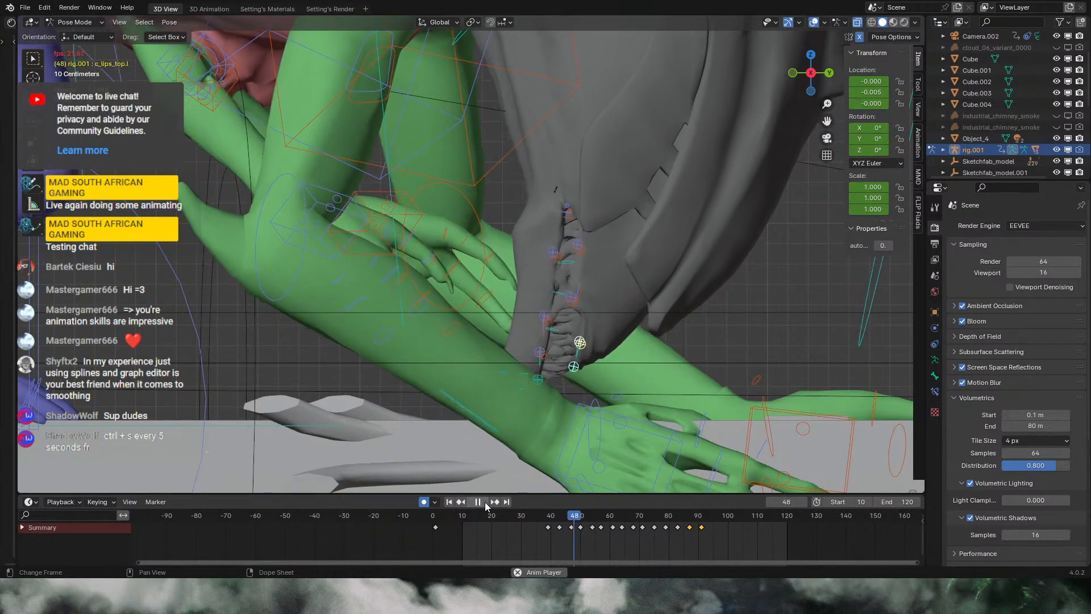
pyautogui.click(486, 502)
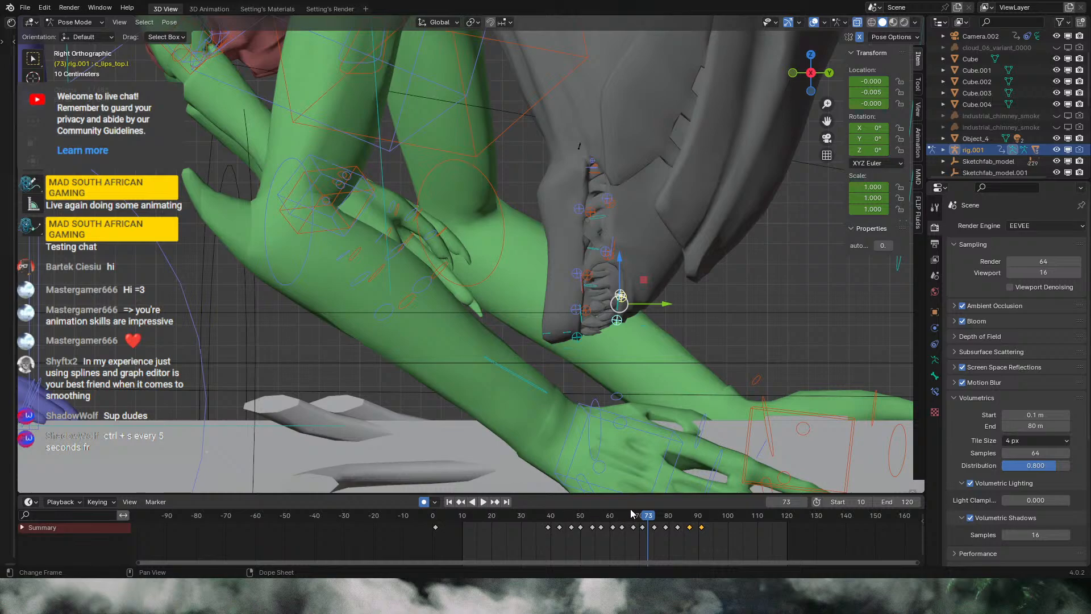
pyautogui.moveTo(651, 518); pyautogui.dragTo(790, 518)
pyautogui.hotkey('ctrl', 'v')
pyautogui.hotkey('ctrl', 'v')
pyautogui.hotkey('ctrl', 'v')
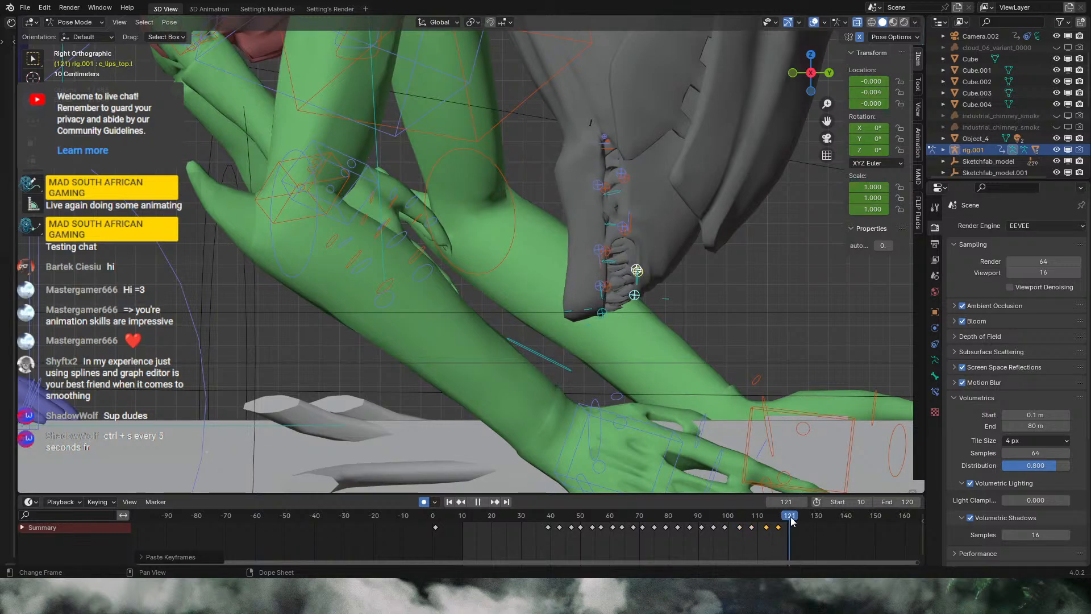
pyautogui.hotkey('ctrl', 'v')
# Step: Select all the looped upper-lip keyframes and scale them closer together in time from frame 39, ending at about frame 107
pyautogui.moveTo(842, 550); pyautogui.dragTo(548, 516)
pyautogui.press('s')
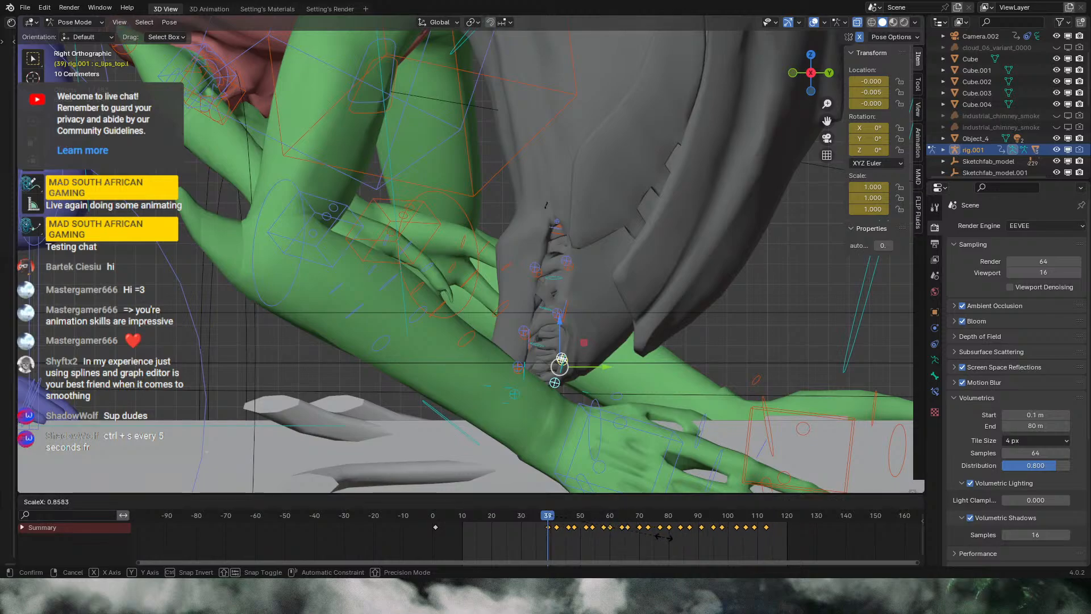
pyautogui.click(656, 536)
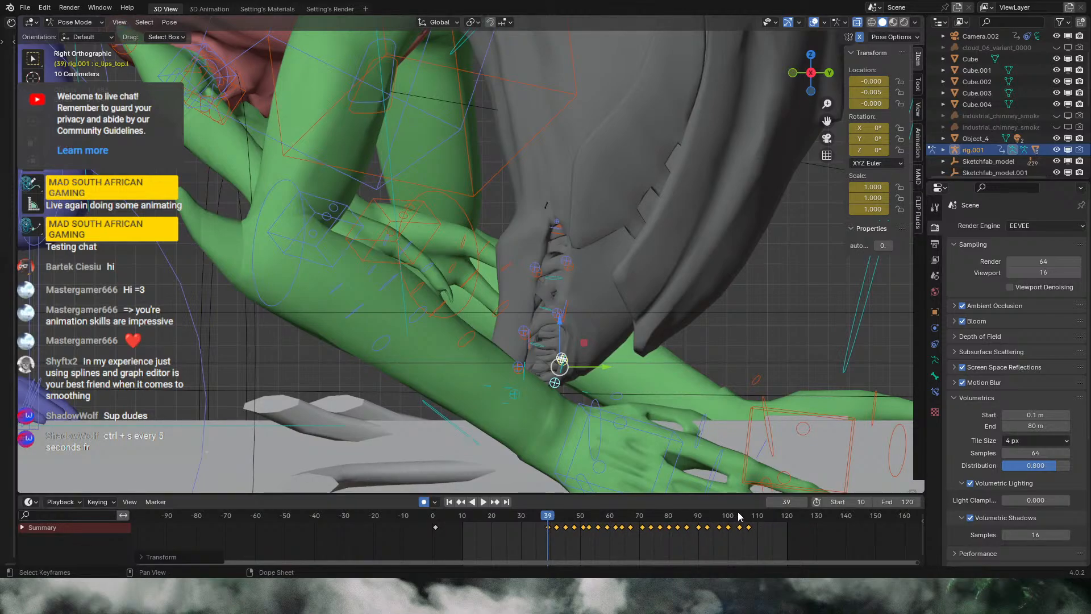
# Step: Paste the upper-lip keyframe pair starting at frames 110 and 117 to fill out the tightened loop
pyautogui.moveTo(739, 516); pyautogui.dragTo(753, 516)
pyautogui.press('space')
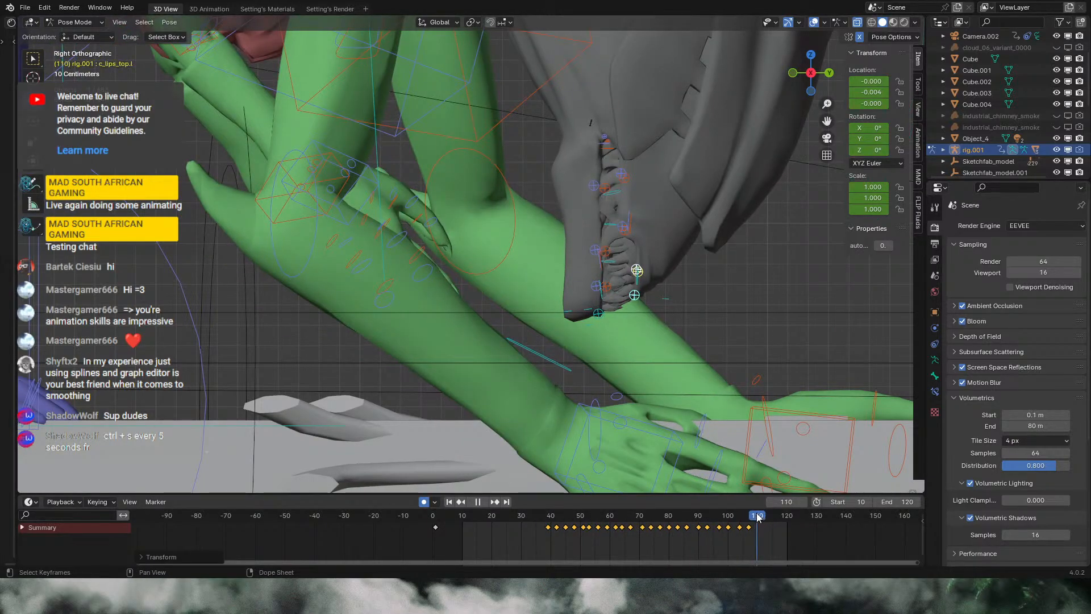
pyautogui.press('space')
pyautogui.hotkey('ctrl', 'v')
pyautogui.press('space')
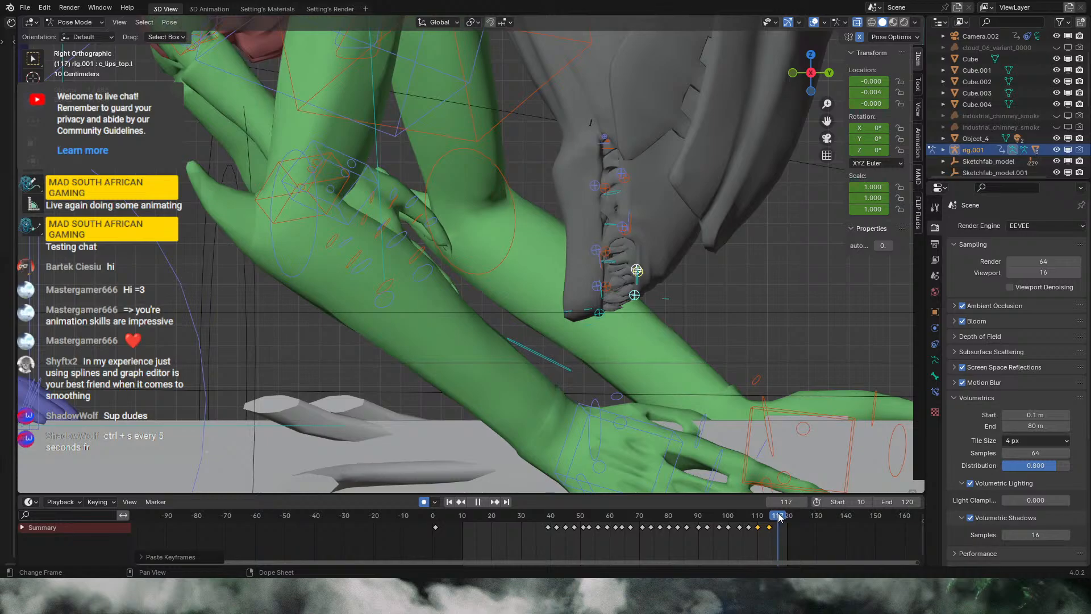
pyautogui.press('space')
pyautogui.hotkey('ctrl', 'v')
pyautogui.press('space')
# Step: Review the lip quiver by playing from about frame 37 and again from frame 77 through the camera with overlays hidden, and restore the overlays
pyautogui.moveTo(762, 516); pyautogui.dragTo(547, 515)
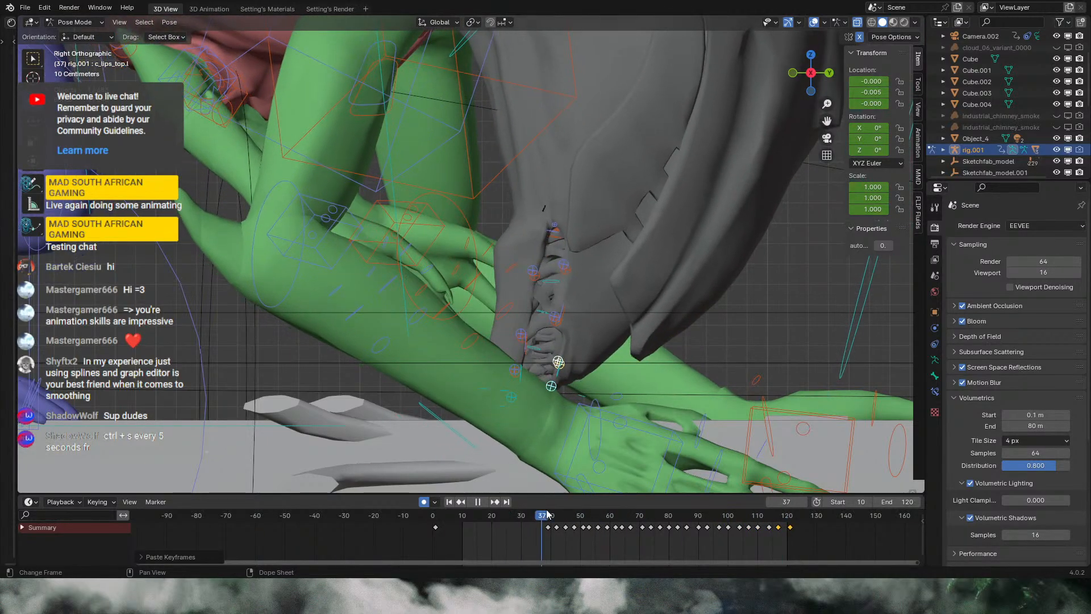
pyautogui.click(827, 138)
pyautogui.click(814, 22)
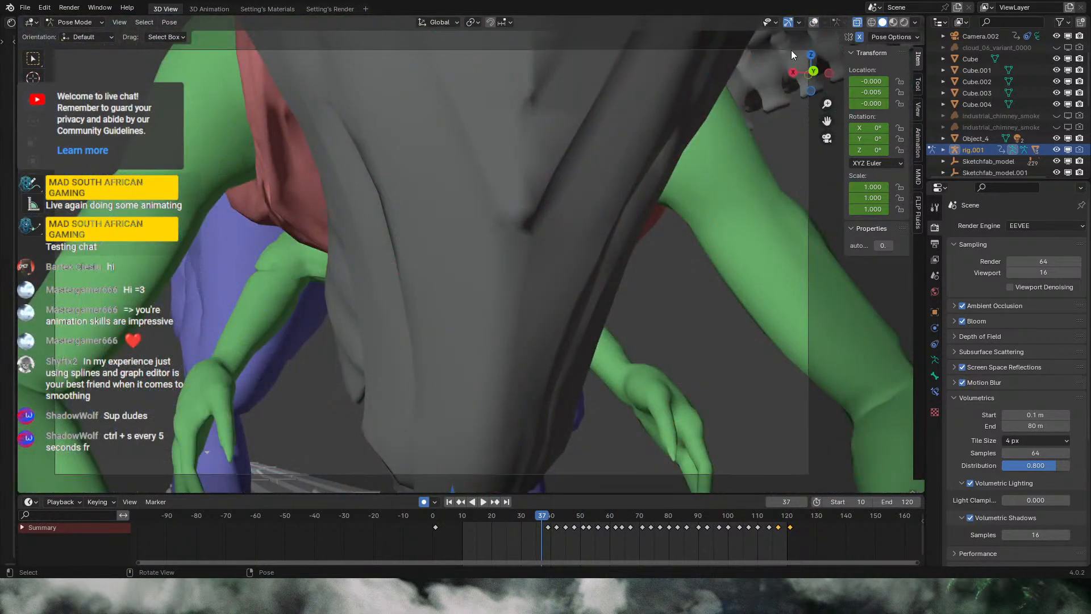
pyautogui.click(482, 502)
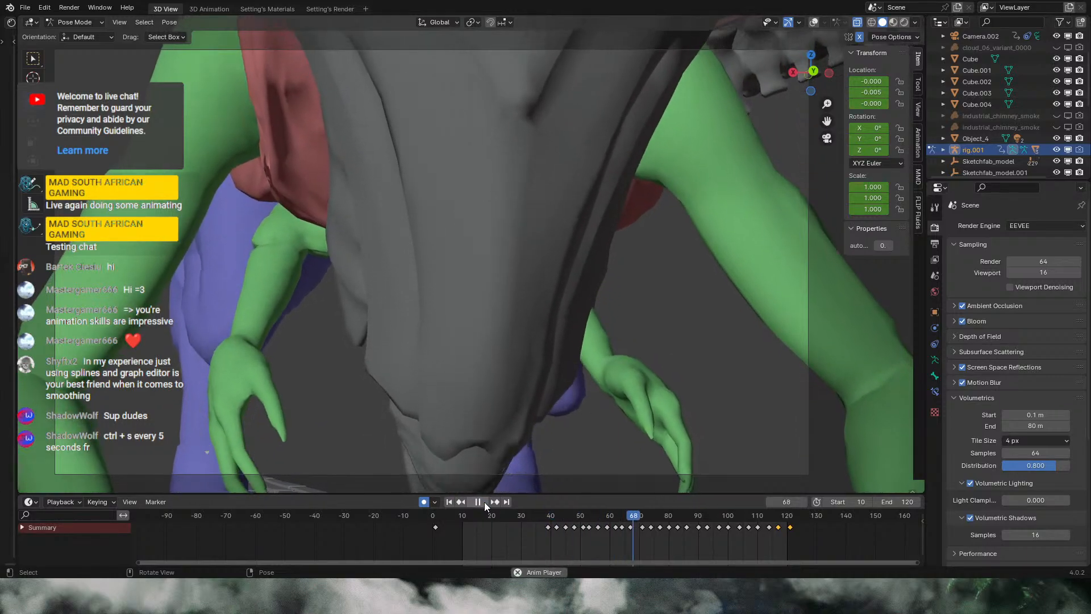
pyautogui.click(484, 503)
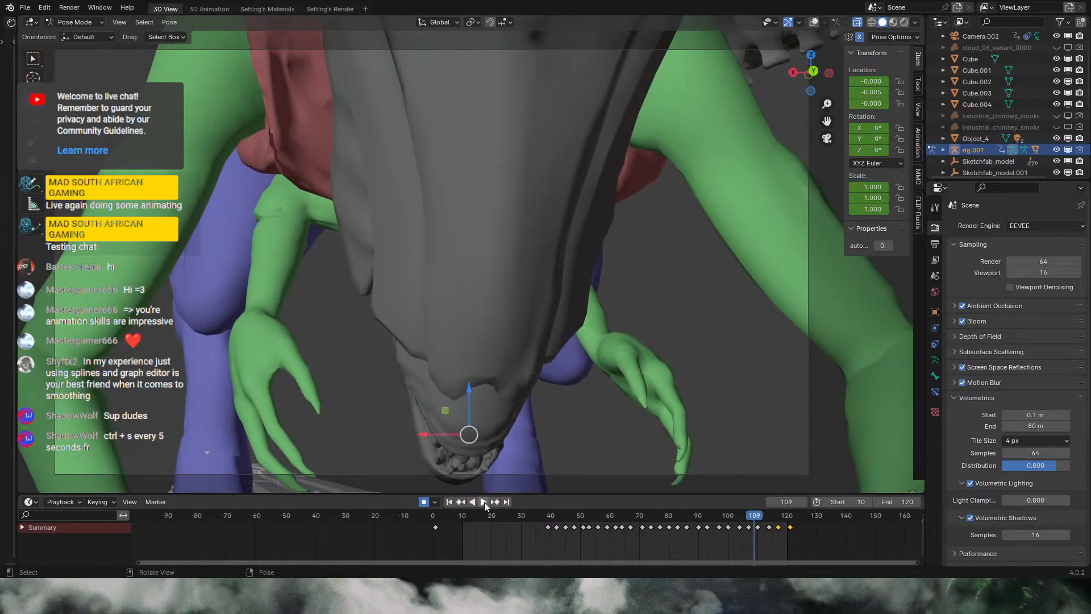
pyautogui.moveTo(572, 515); pyautogui.dragTo(659, 515)
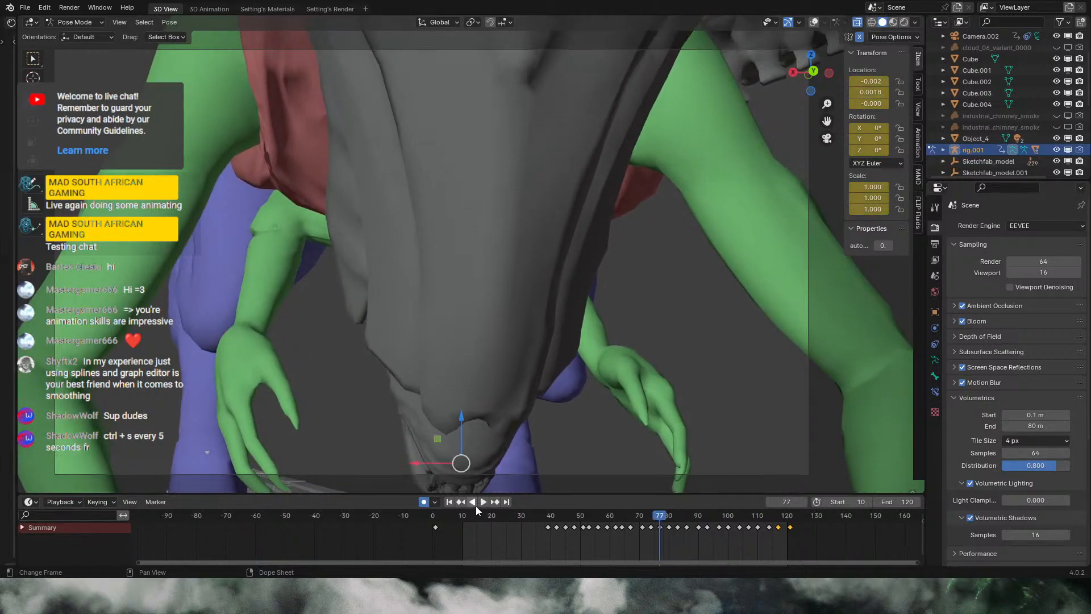
pyautogui.click(484, 501)
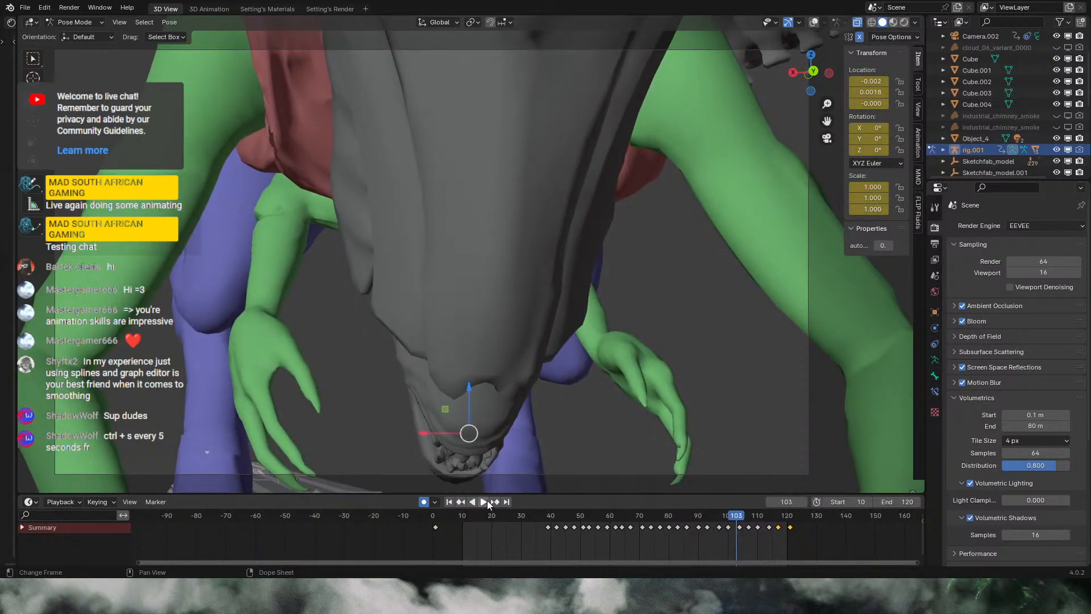
pyautogui.moveTo(725, 518); pyautogui.dragTo(699, 525)
pyautogui.click(817, 21)
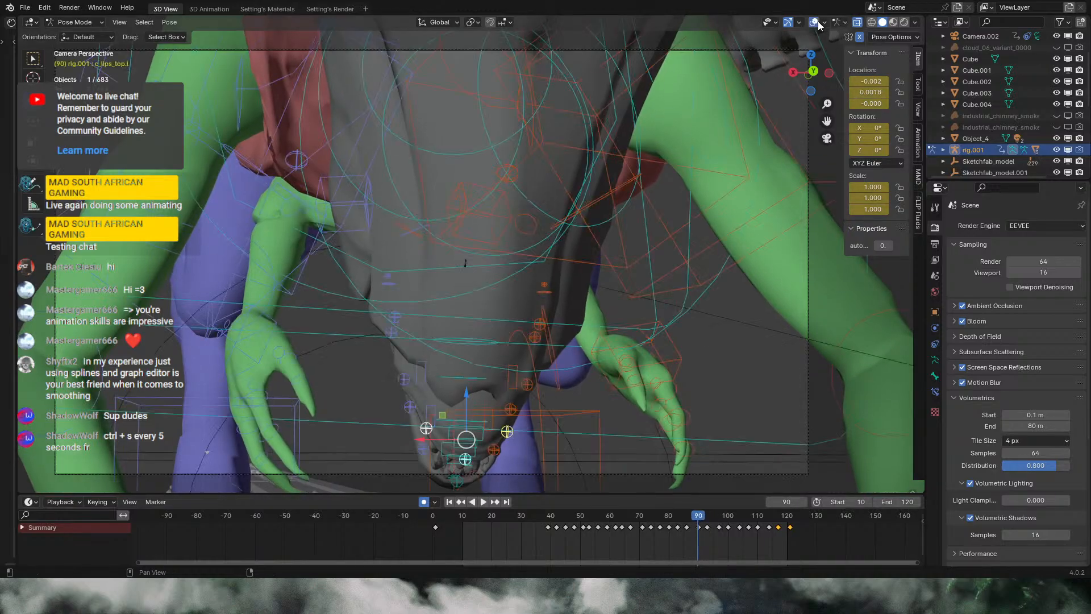
# Step: Rotate the neck control upward to an X rotation of about -37.25° at frame 120 in side view, and check it through the camera
pyautogui.moveTo(555, 314); pyautogui.dragTo(678, 316, button='middle')
pyautogui.press('KP_3')
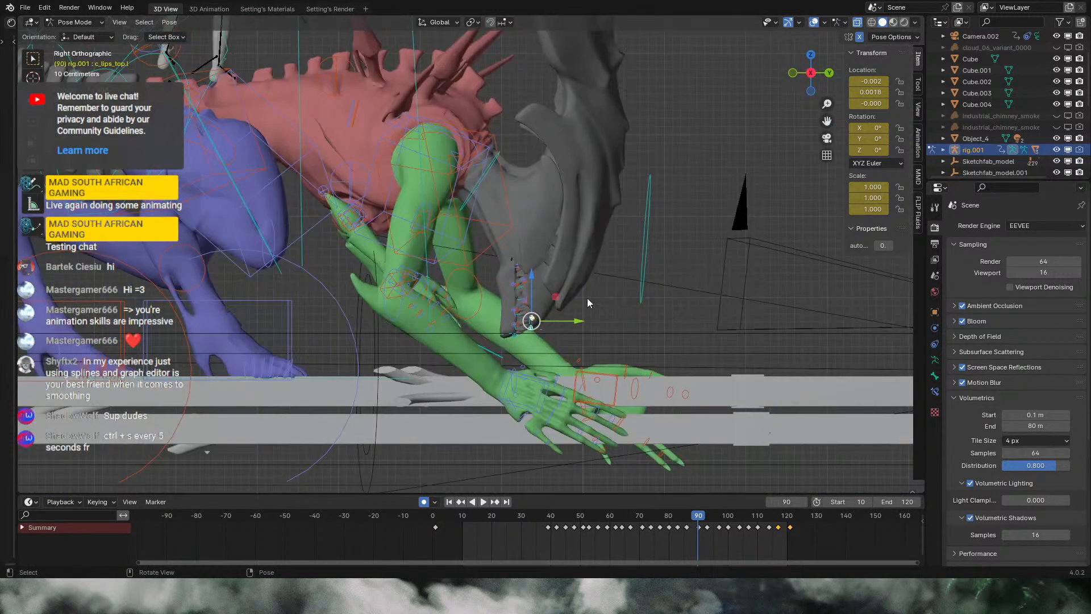
pyautogui.click(648, 265)
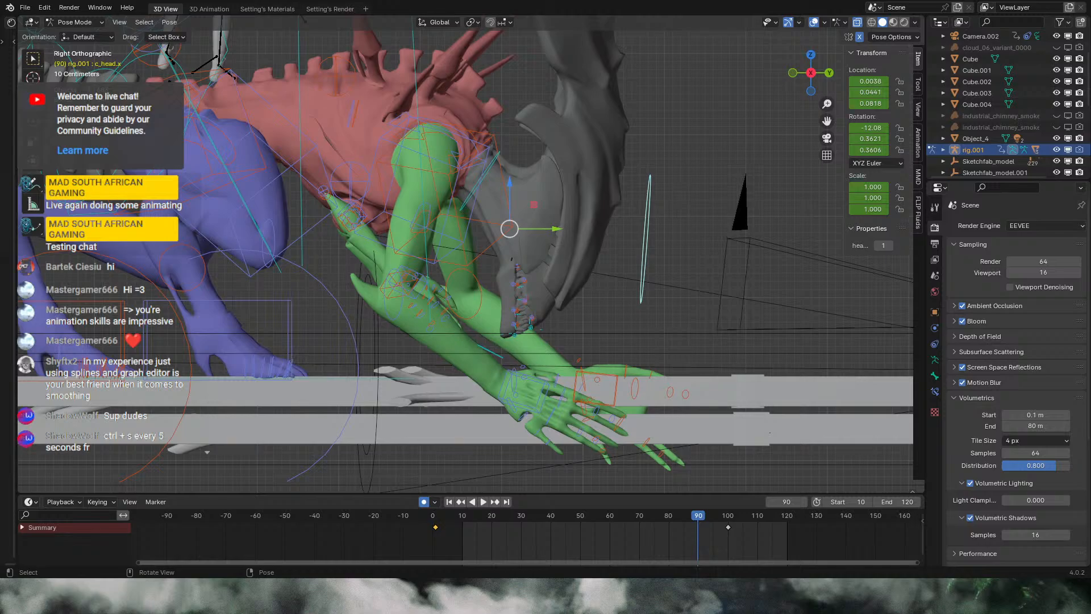
pyautogui.click(490, 167)
pyautogui.press('r')
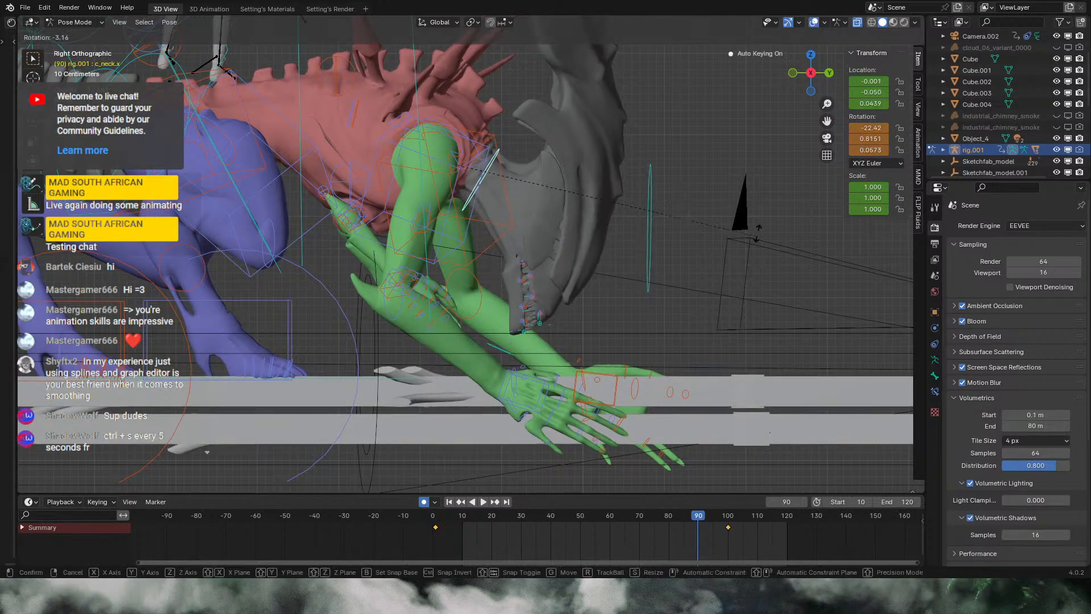
pyautogui.rightClick(758, 250)
pyautogui.press('space')
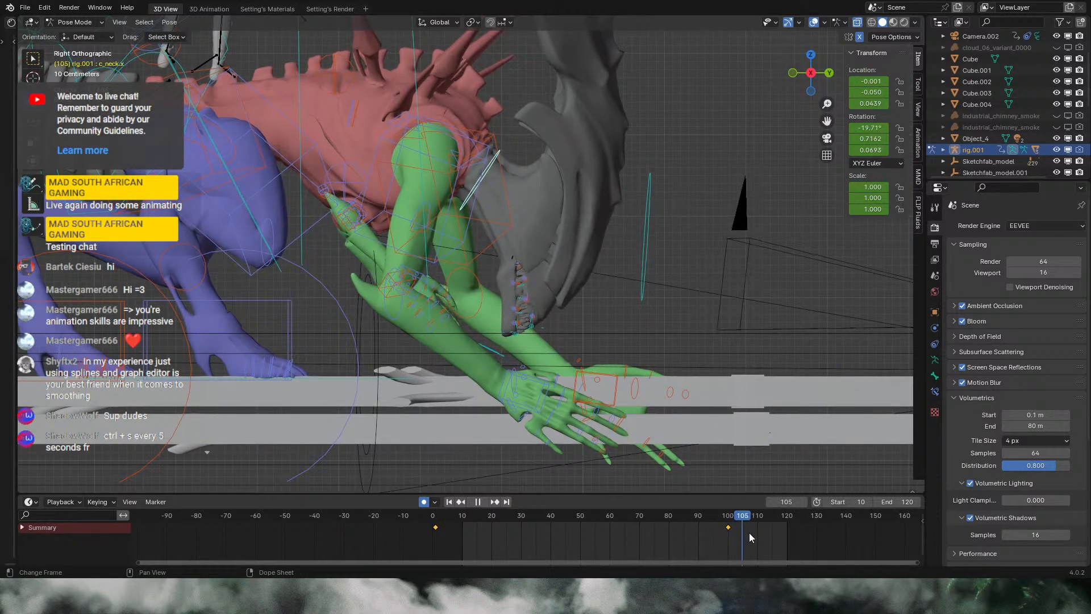
pyautogui.press('space')
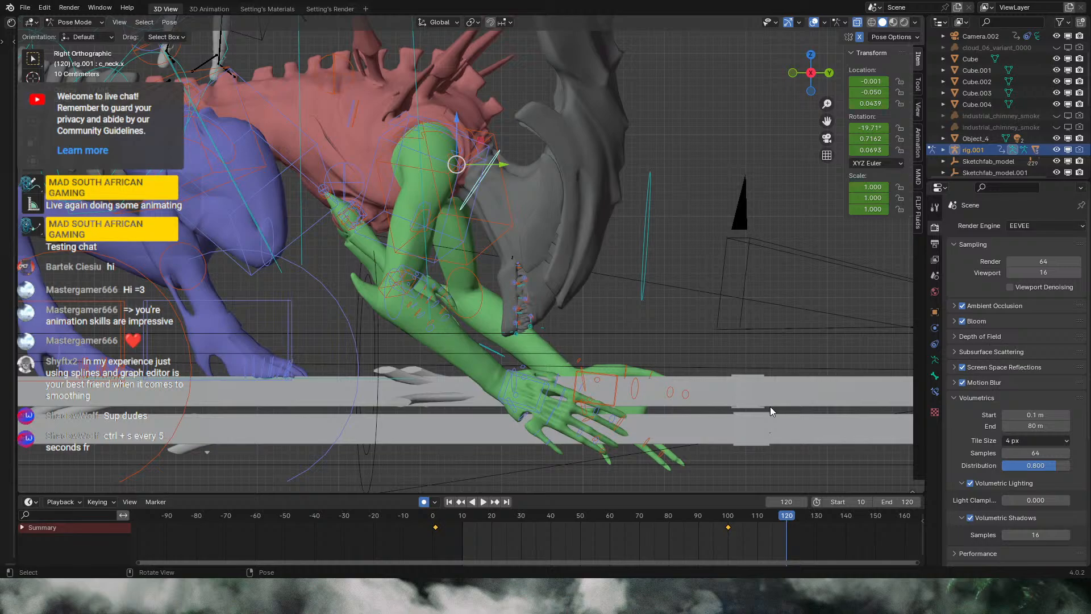
pyautogui.press('r')
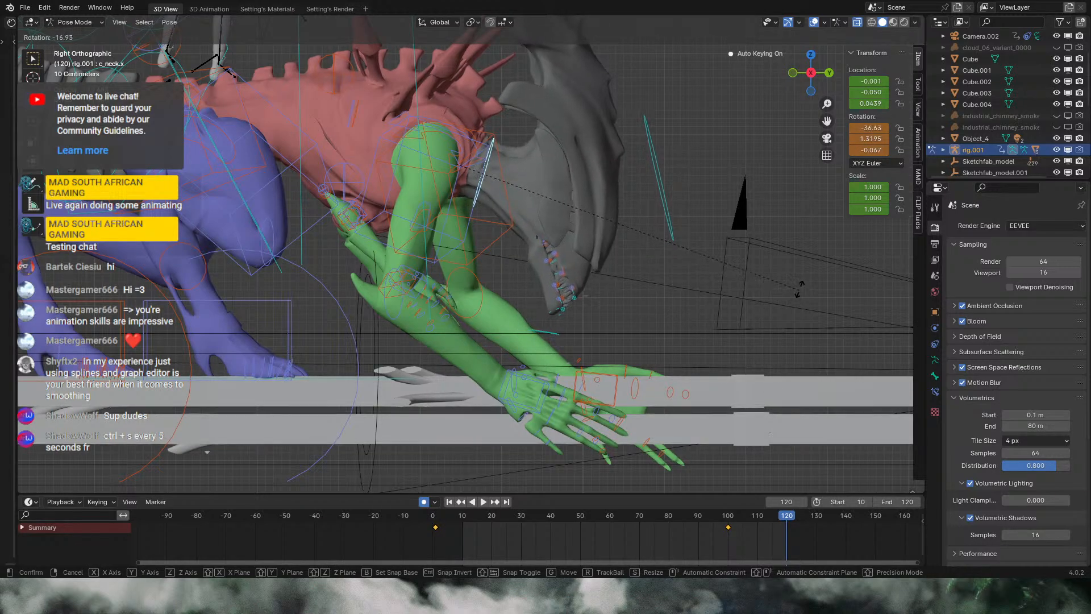
pyautogui.click(812, 147)
pyautogui.press('KP_0')
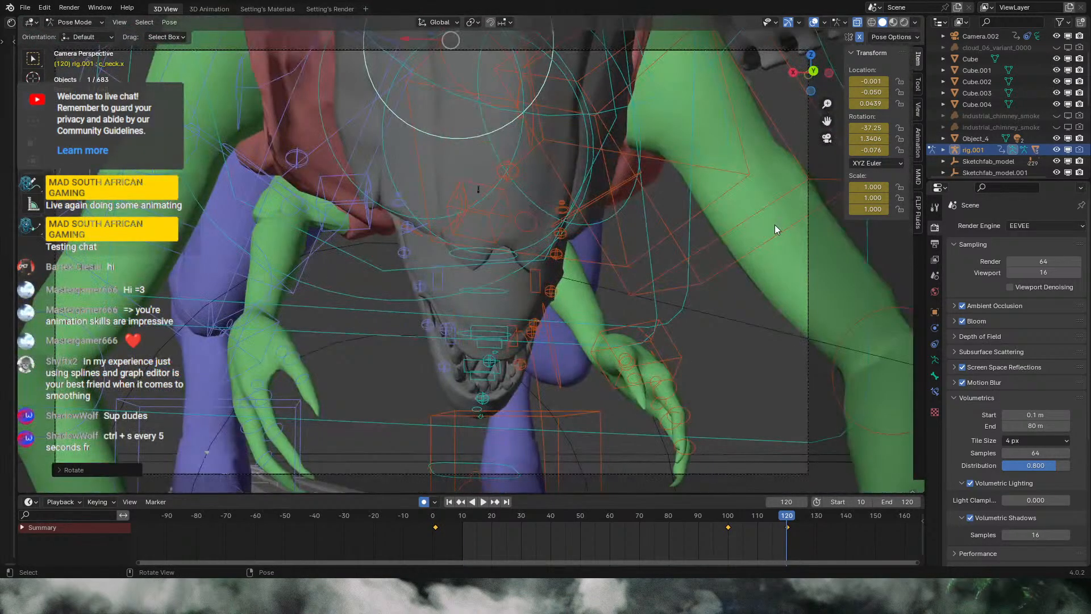
pyautogui.moveTo(783, 517)
pyautogui.mouseDown()
pyautogui.moveTo(717, 527)
pyautogui.moveTo(788, 535)
pyautogui.mouseUp()
# Step: In side view at frame 120, shift the root master control slightly and rotate it to an X rotation of about 64.1°
pyautogui.moveTo(645, 377); pyautogui.dragTo(648, 311, button='middle')
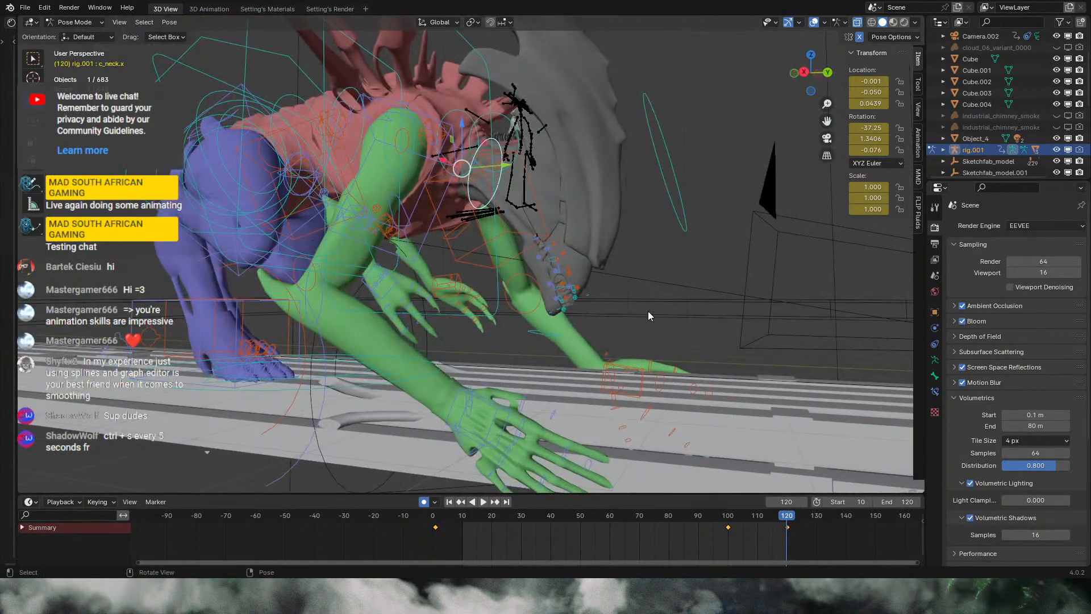
pyautogui.press('KP_3')
pyautogui.scroll(-4, 648, 312)
pyautogui.keyDown('shift'); pyautogui.moveTo(575, 374); pyautogui.dragTo(694, 374, button='middle'); pyautogui.keyUp('shift')
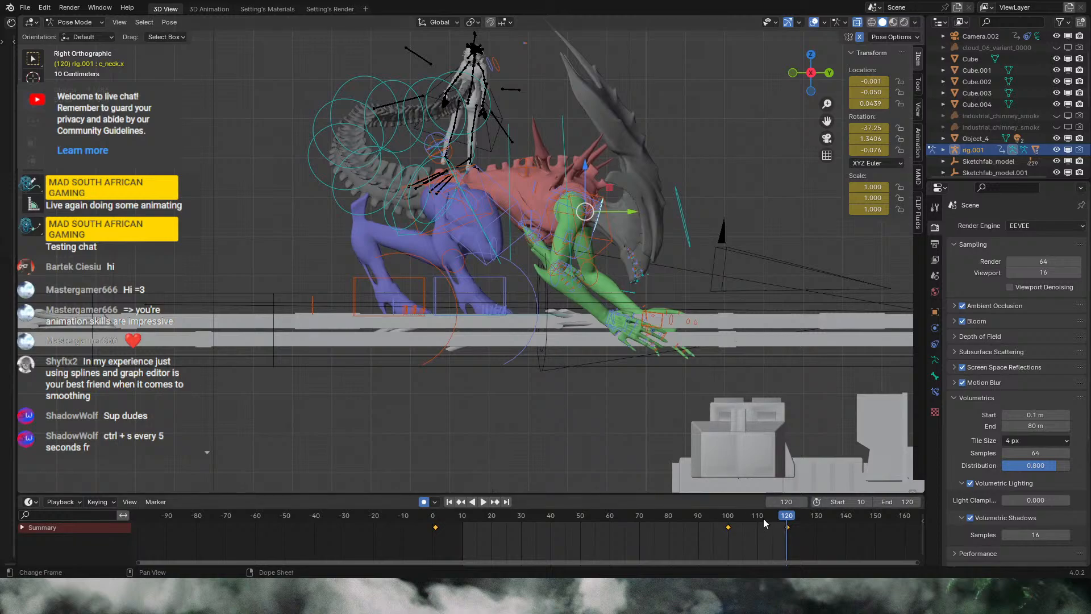
pyautogui.moveTo(765, 523); pyautogui.dragTo(786, 535)
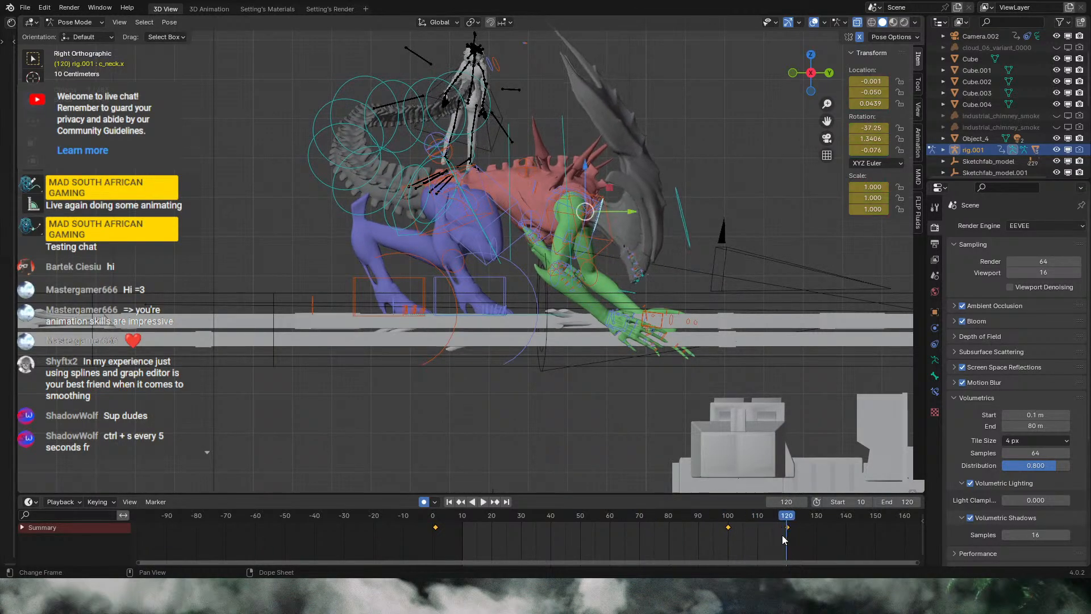
pyautogui.click(459, 191)
pyautogui.press('g')
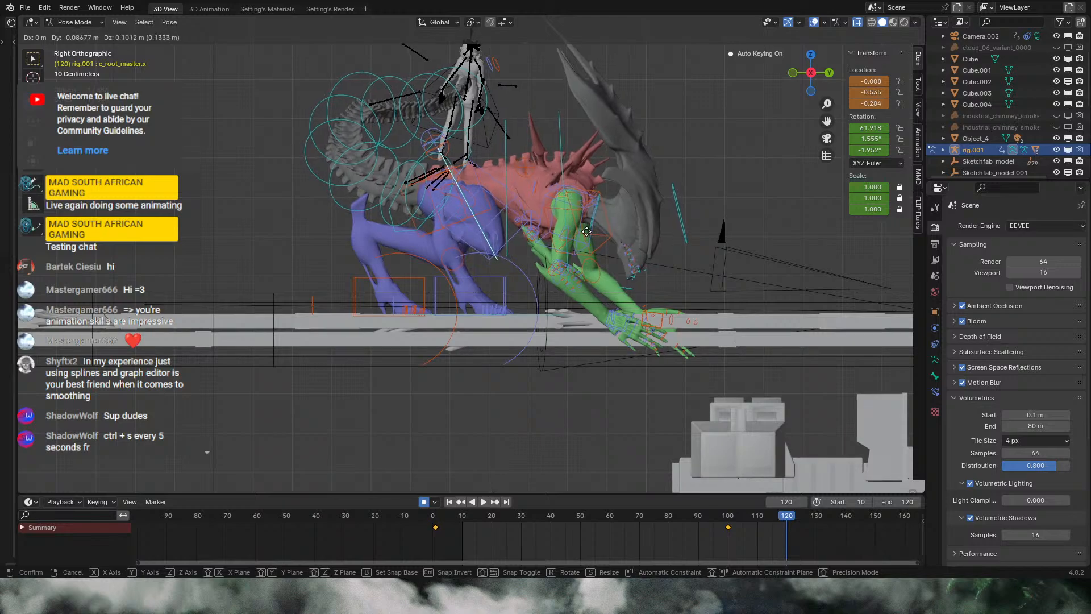
pyautogui.click(587, 232)
pyautogui.press('r')
pyautogui.click(655, 237)
pyautogui.press('g')
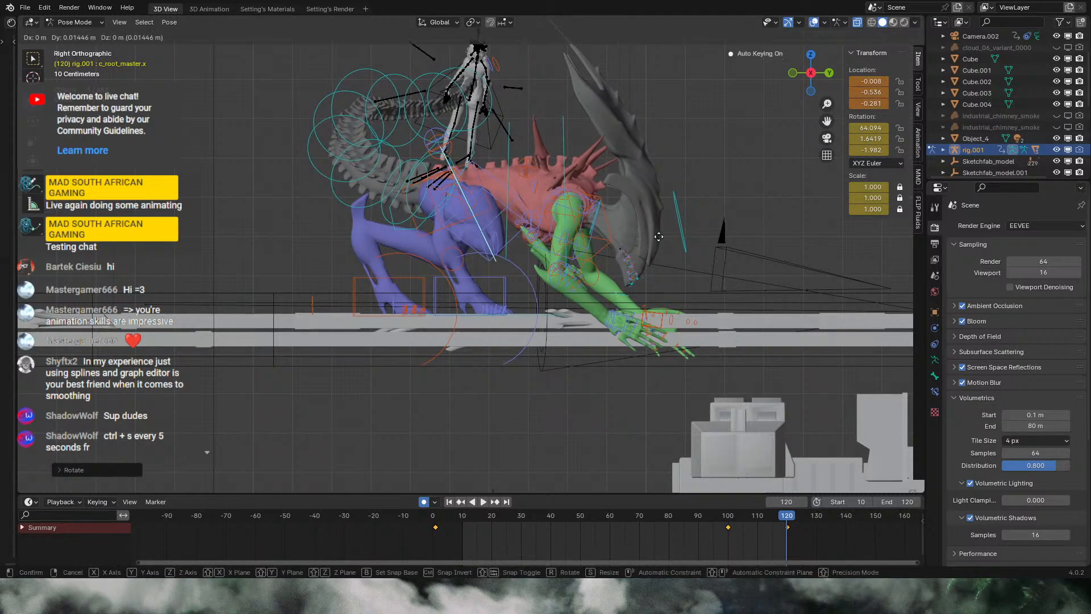
pyautogui.click(659, 237)
# Step: Rotate the first spine control slightly at frame 120, and rotate the second spine control to an X rotation of about -6.2°
pyautogui.click(603, 188)
pyautogui.press('r')
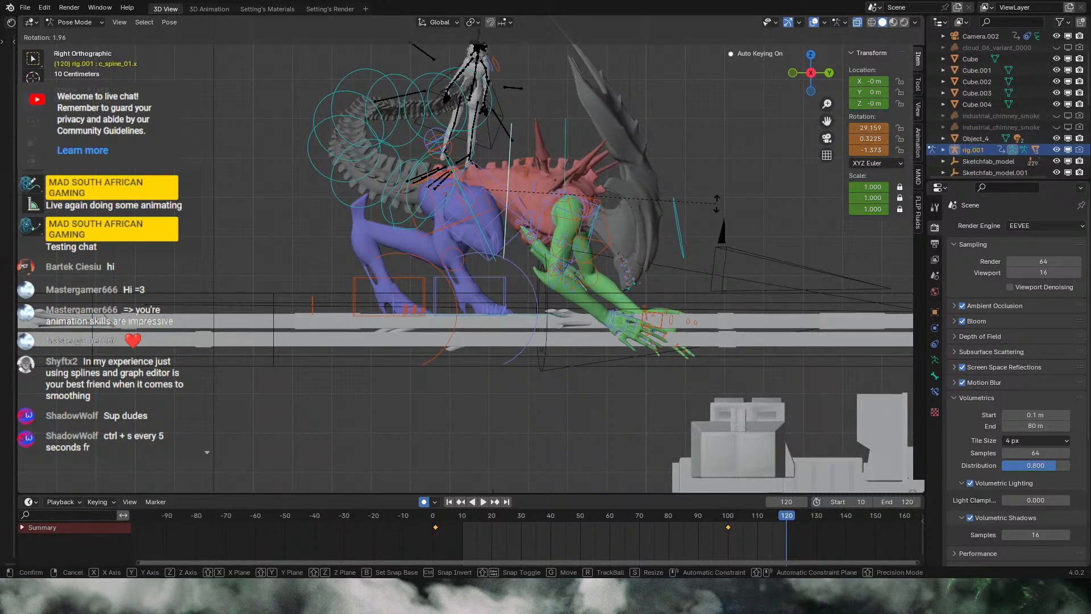
pyautogui.click(720, 211)
pyautogui.click(562, 168)
pyautogui.press('r')
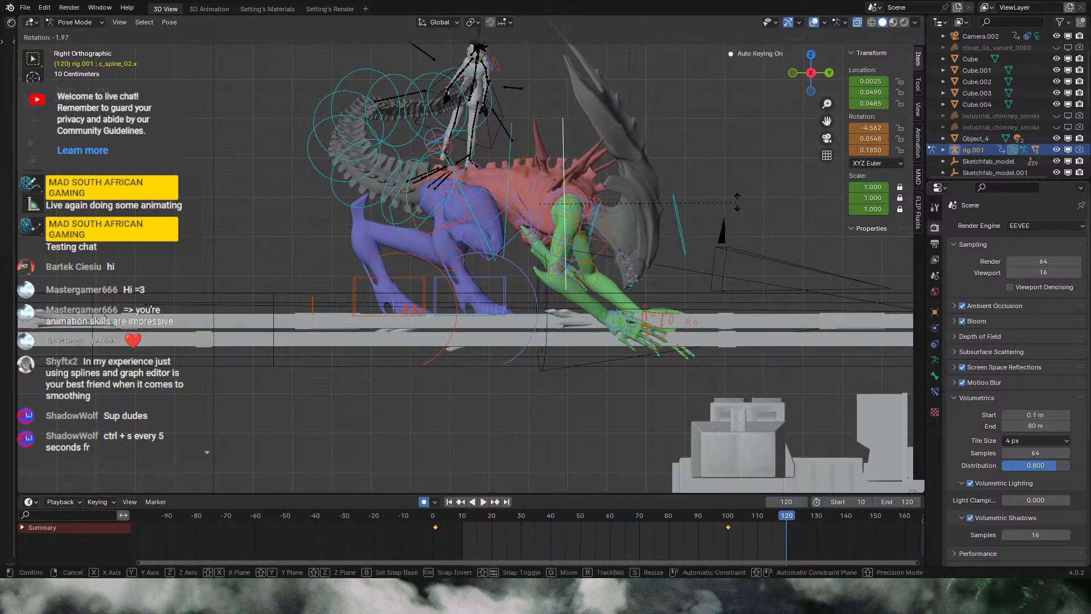
pyautogui.click(524, 281)
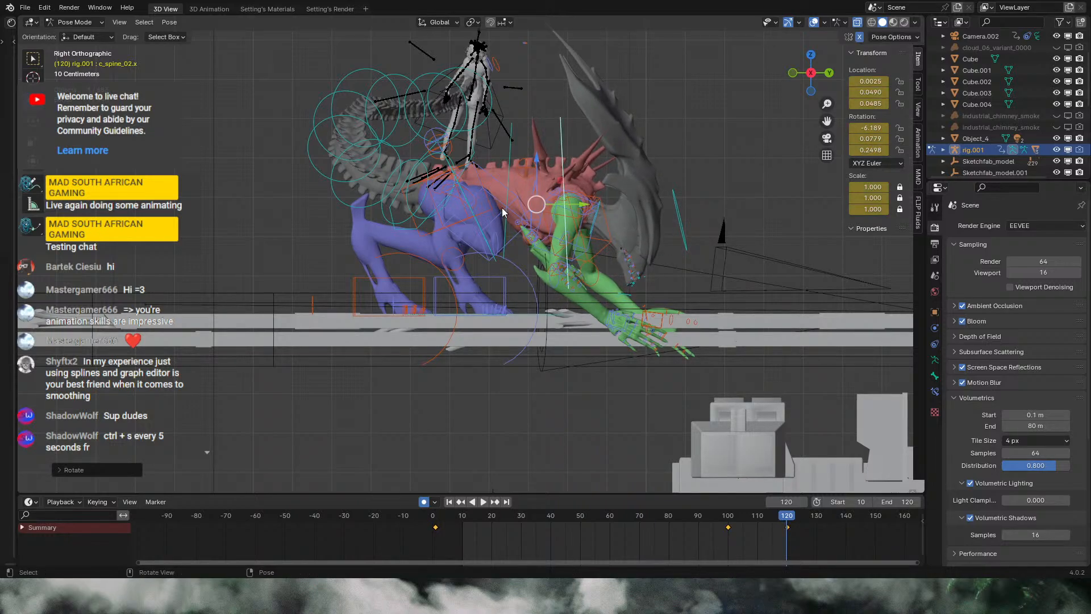
# Step: Nudge the root master control to a location of about -0.008, -0.529, -0.283 at frame 120, and check the motion through the camera
pyautogui.click(476, 202)
pyautogui.press('g')
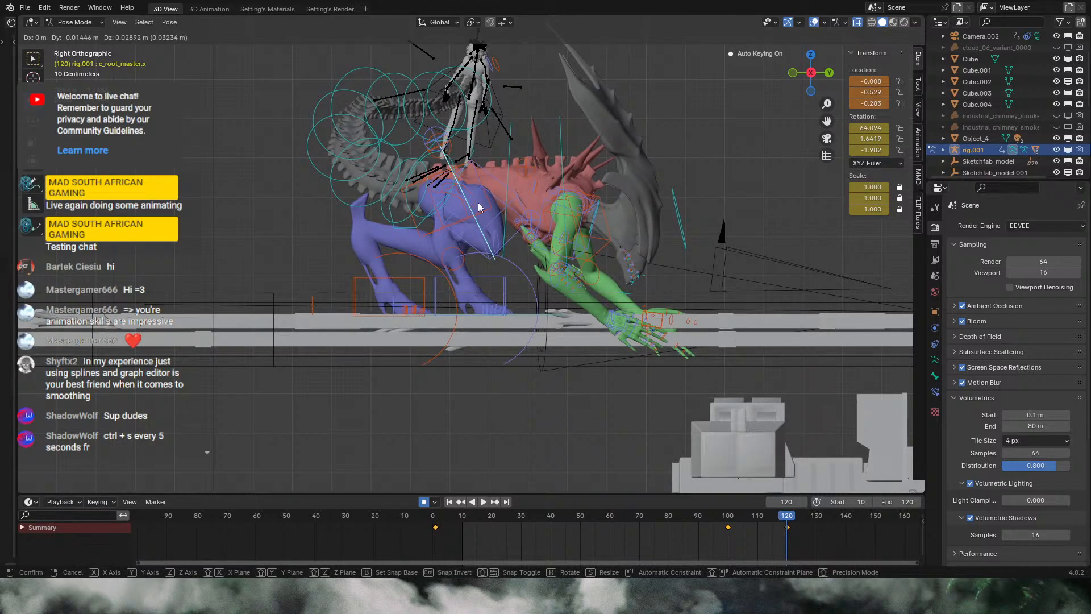
pyautogui.click(477, 204)
pyautogui.click(827, 141)
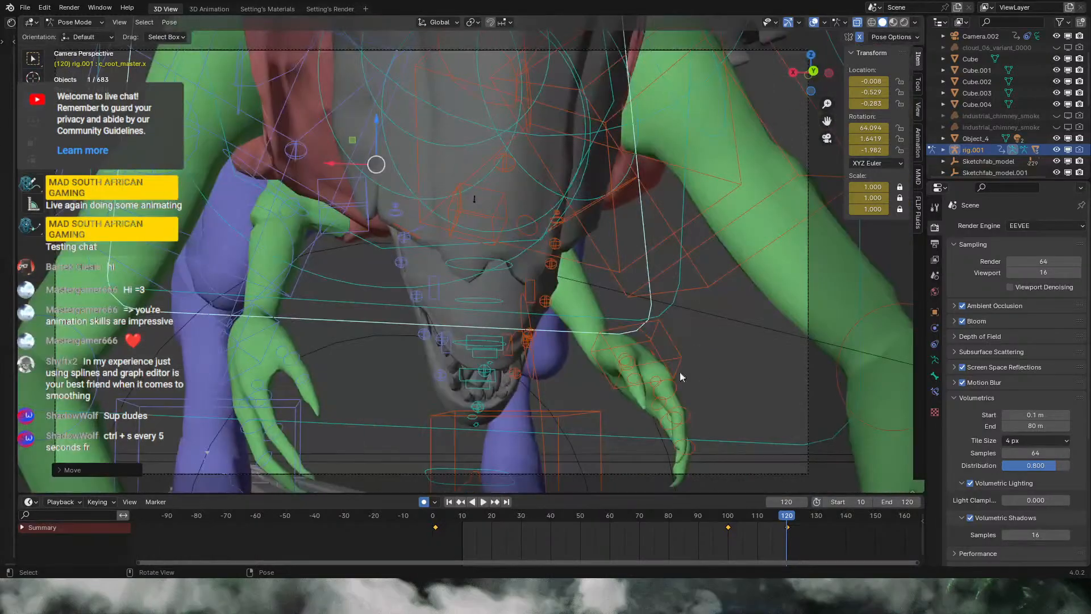
pyautogui.press('space')
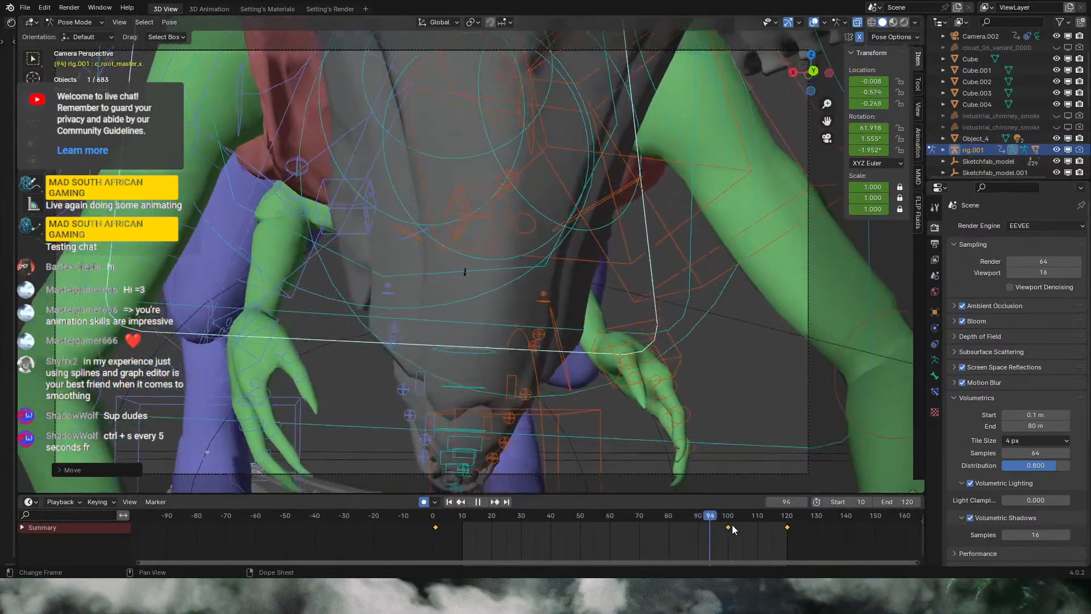
pyautogui.moveTo(773, 529); pyautogui.dragTo(789, 533)
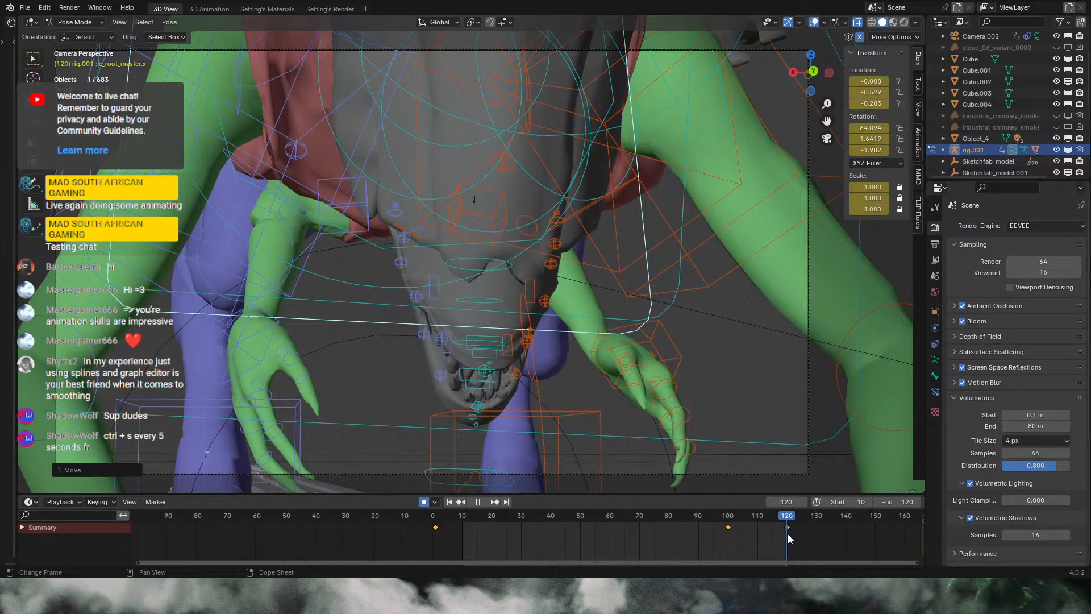
pyautogui.press('space')
# Step: Move the right leg stretch control at frame 120 to a location of about -0.087, -0.254, 0.045
pyautogui.click(218, 291)
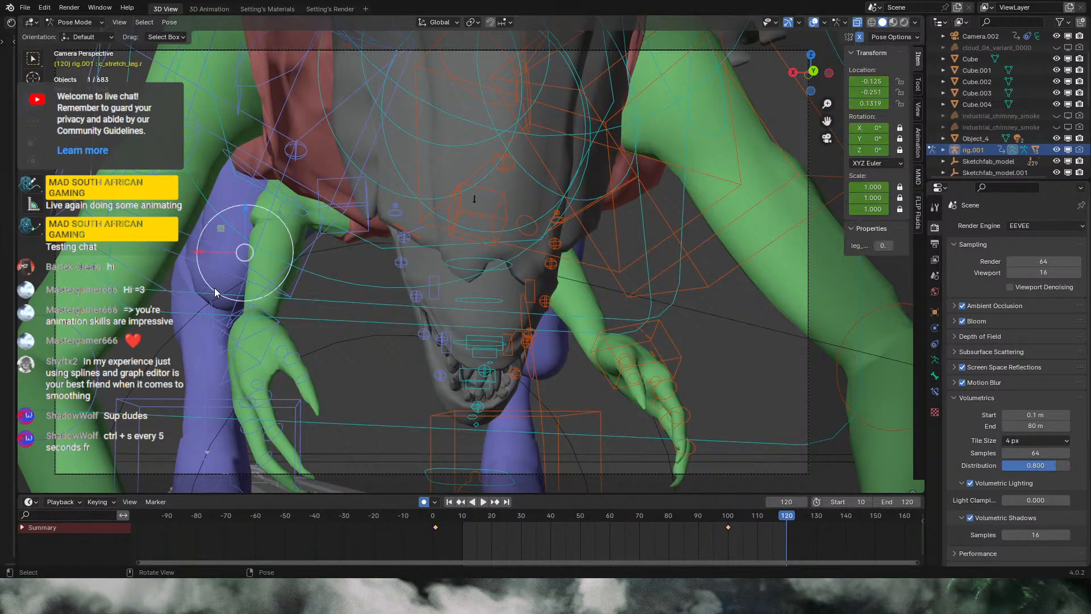
pyautogui.press('g')
pyautogui.rightClick(173, 318)
pyautogui.press('g')
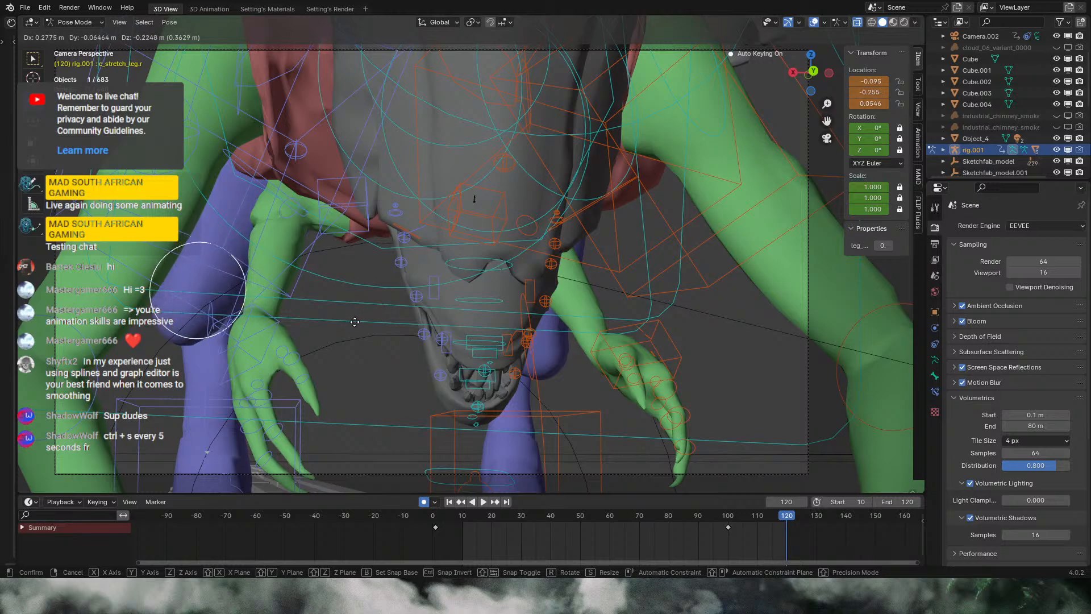
pyautogui.click(352, 323)
# Step: Select the left leg stretch control and move it through the camera view at frame 120 to about 0.310, -0.362, 0.219
pyautogui.moveTo(655, 280); pyautogui.dragTo(534, 287, button='middle')
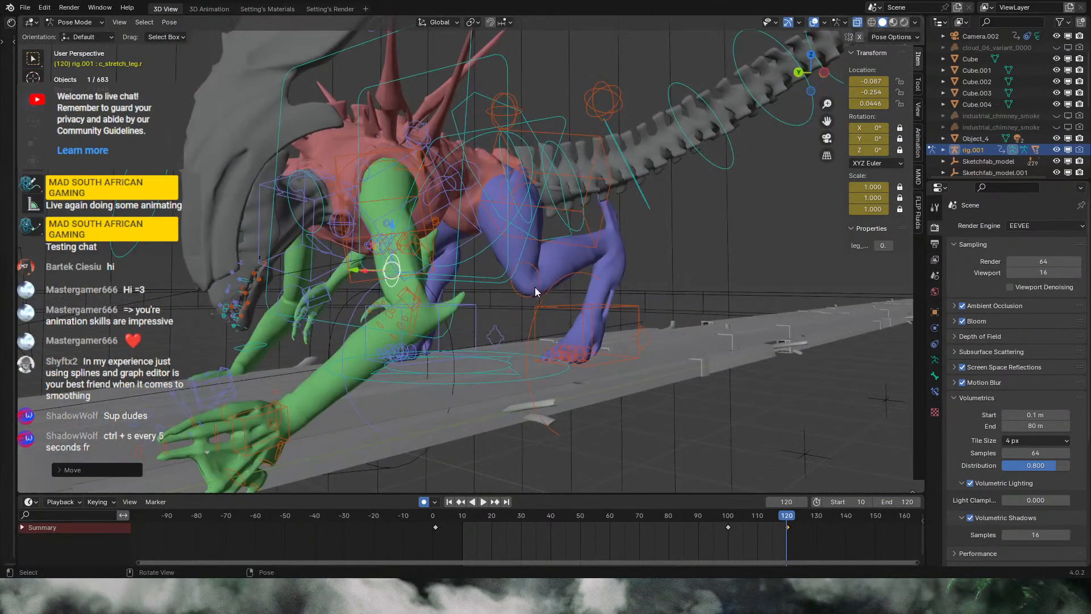
pyautogui.click(530, 284)
pyautogui.click(827, 138)
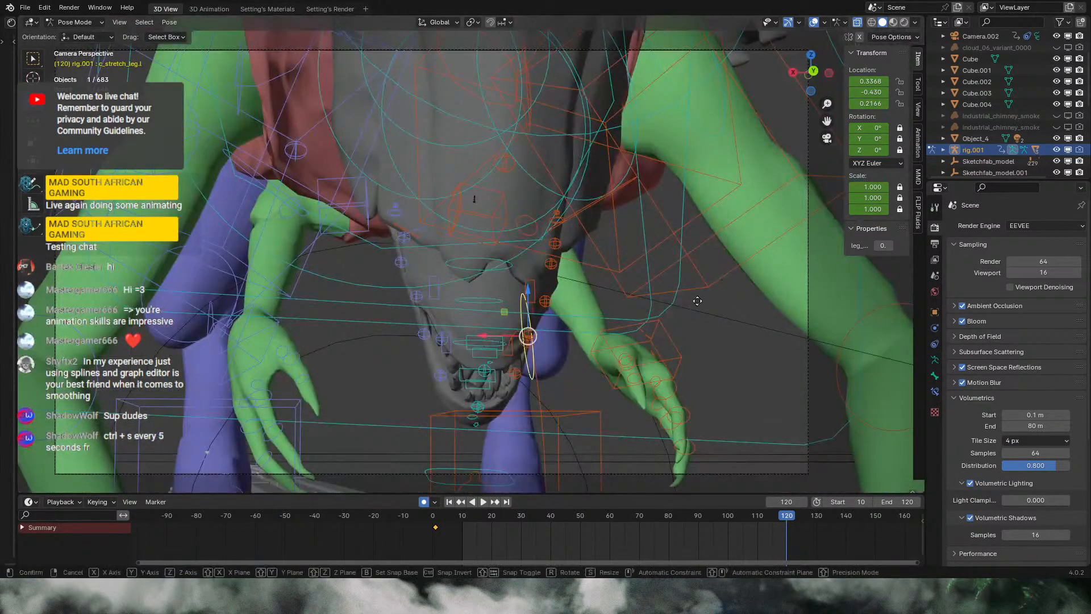
pyautogui.press('g')
pyautogui.click(742, 280)
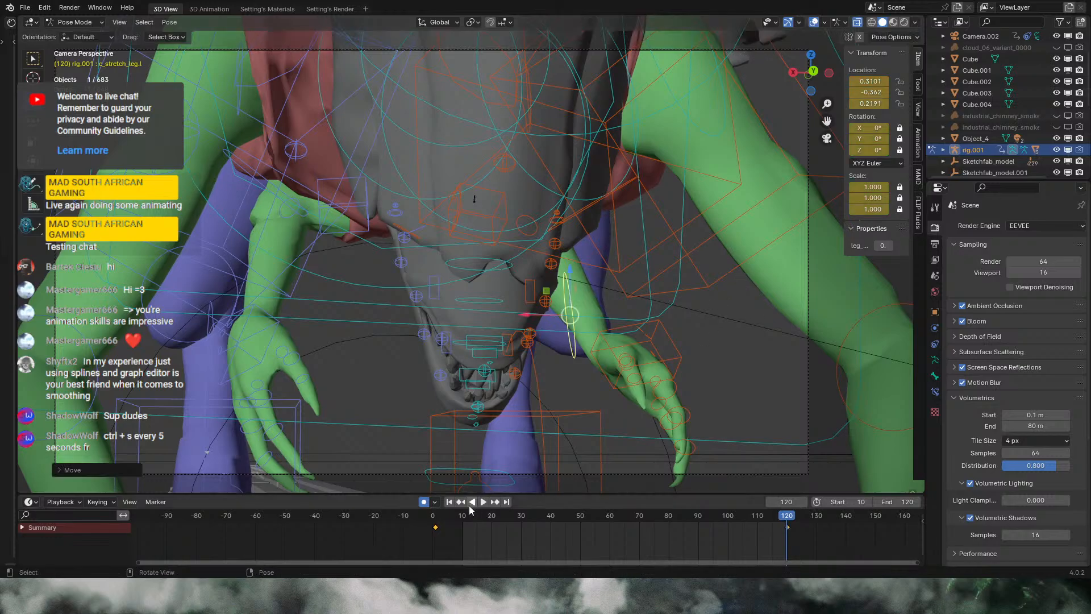
# Step: Play the animation through the camera with viewport overlays hidden, and scrub to frame 115 to check the leg and mouth poses
pyautogui.click(482, 502)
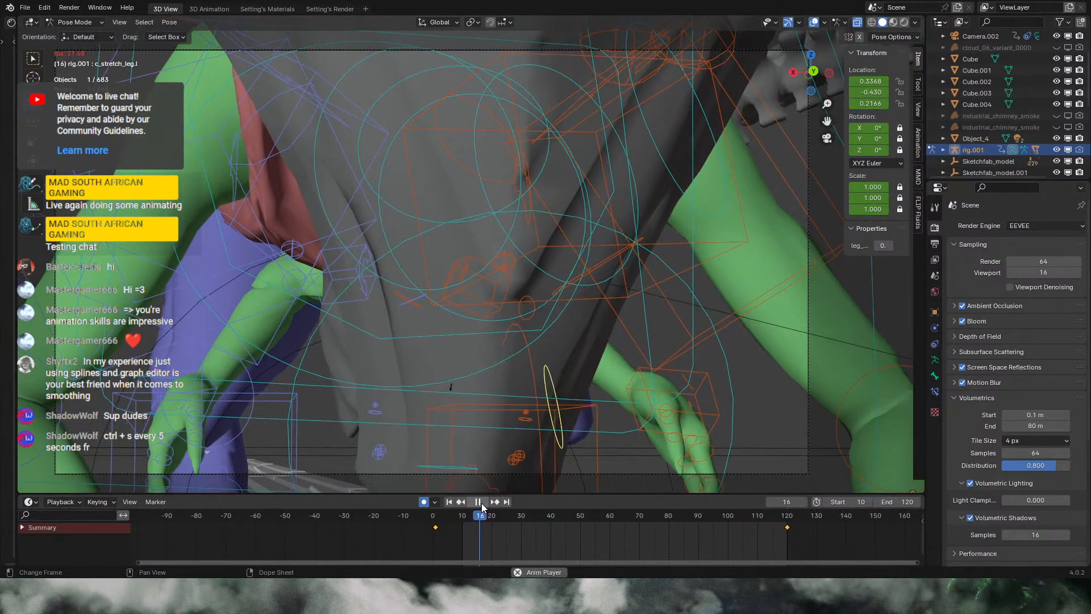
pyautogui.click(814, 22)
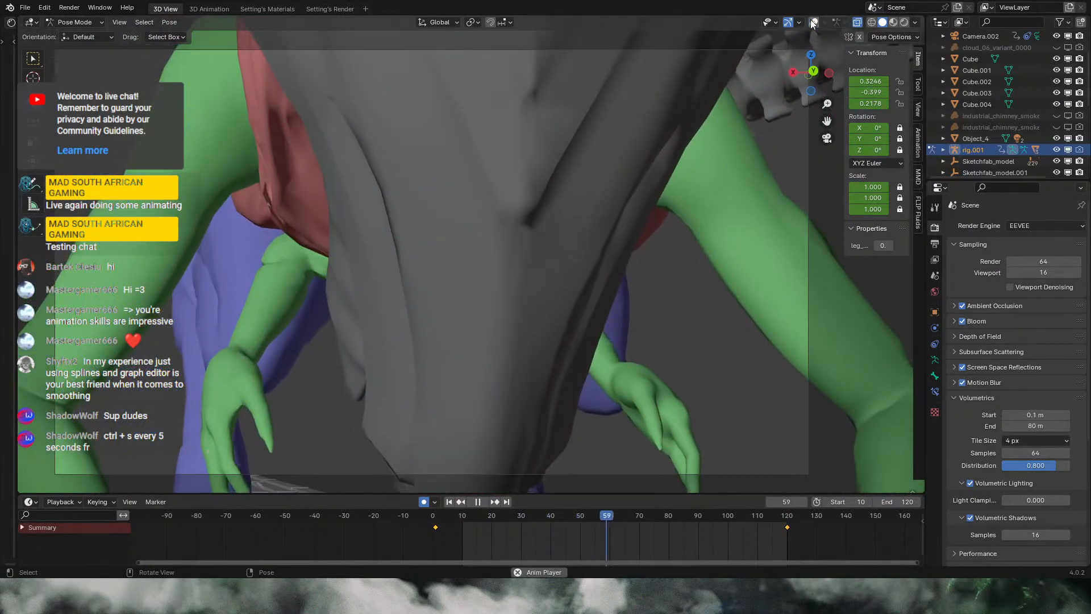
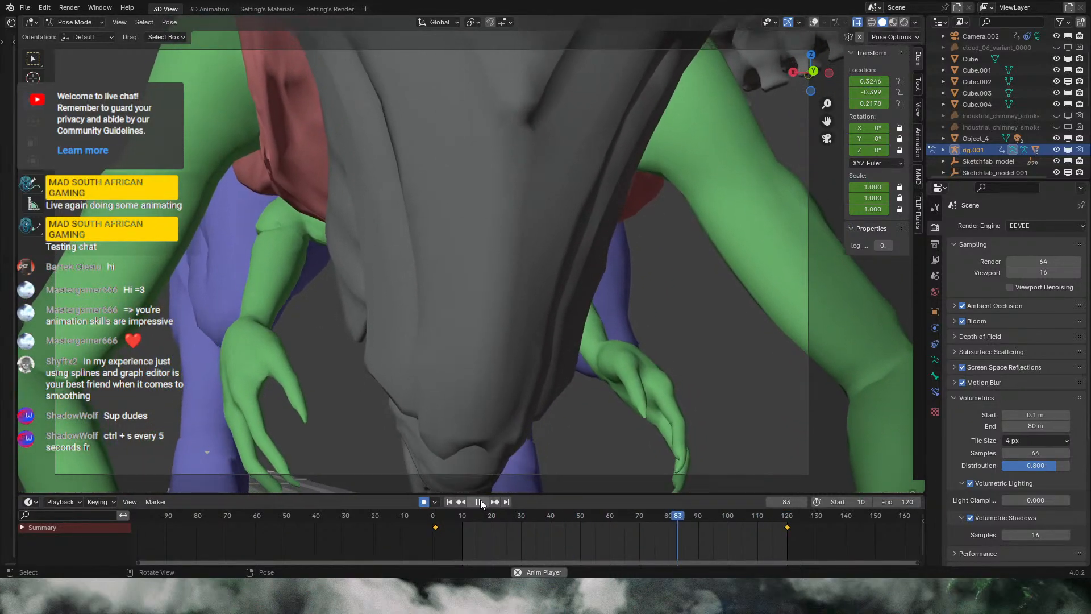
pyautogui.moveTo(478, 514); pyautogui.dragTo(772, 521)
pyautogui.press('space')
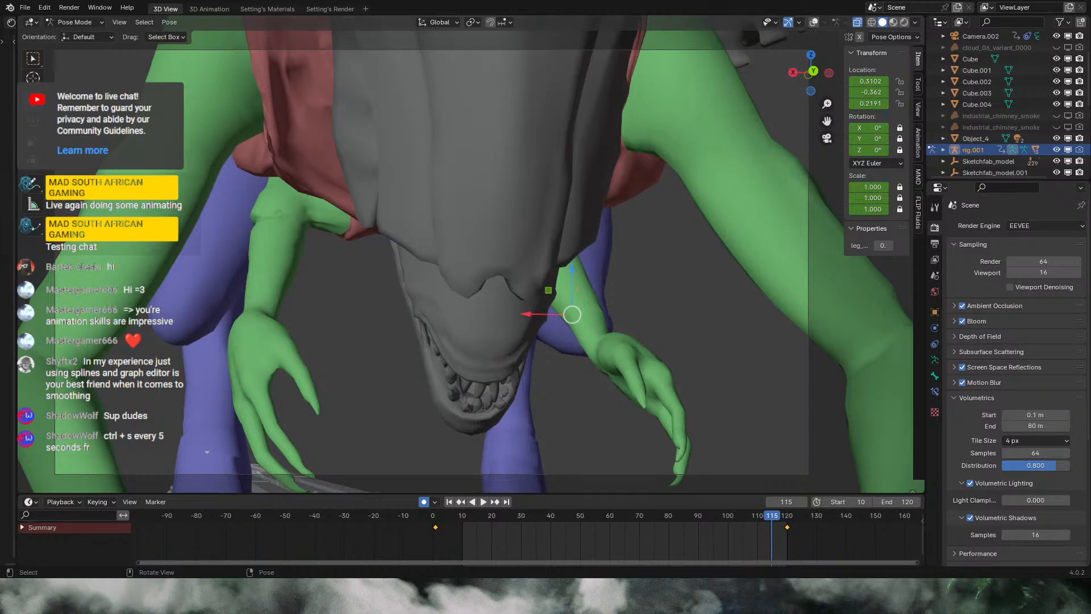
# Step: Show the viewport overlays again and, in right side view, select the upper lip controls at the tip of the mouth
pyautogui.click(812, 22)
pyautogui.moveTo(520, 372); pyautogui.dragTo(642, 377, button='middle')
pyautogui.press('KP_3')
pyautogui.scroll(5, 748, 375)
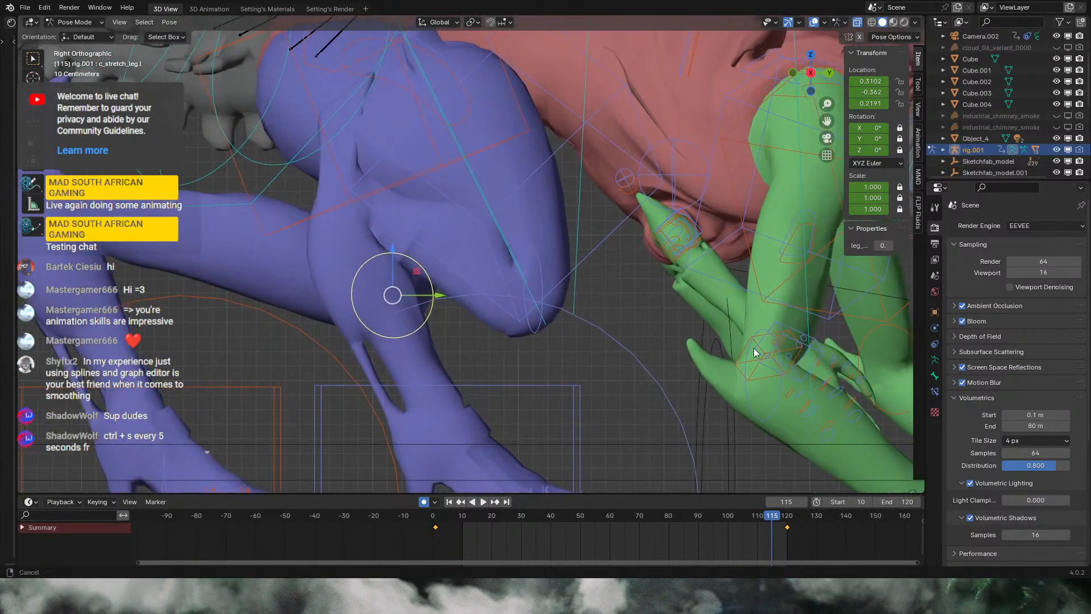
pyautogui.keyDown('shift'); pyautogui.moveTo(753, 348); pyautogui.dragTo(256, 245, button='middle'); pyautogui.keyUp('shift')
pyautogui.scroll(4, 589, 295)
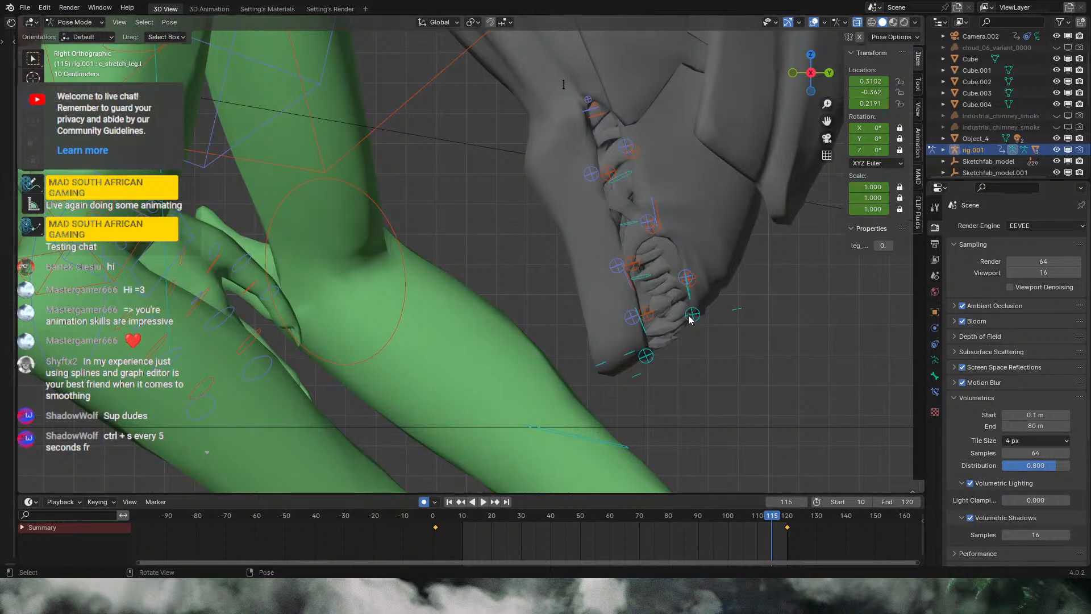
pyautogui.keyDown('shift'); pyautogui.click(698, 283); pyautogui.keyUp('shift')
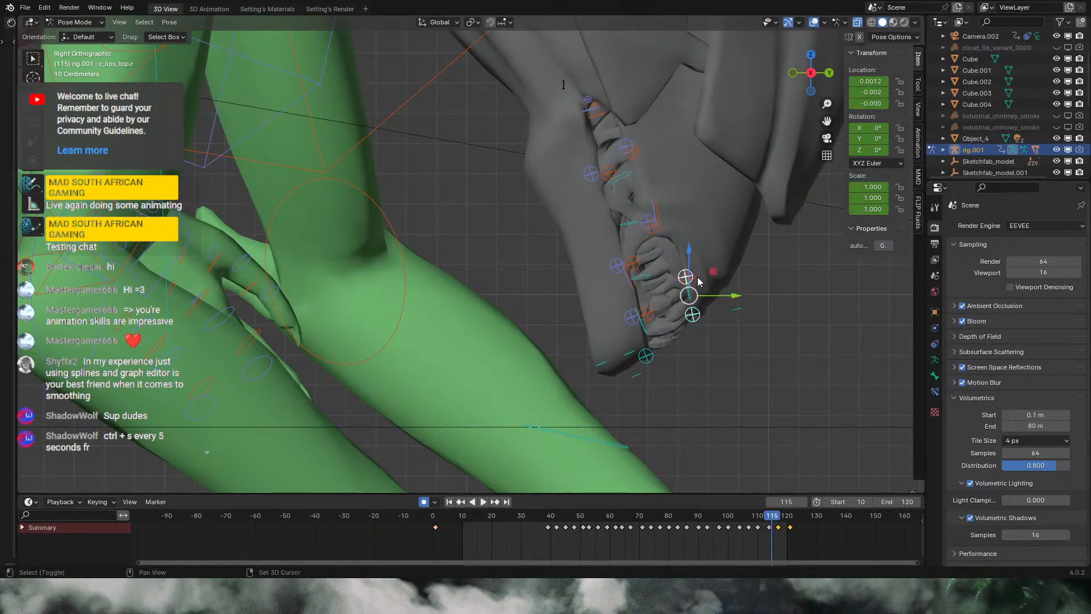
# Step: Through the camera with overlays hidden, raise the upper lip controls at frame 104 and shift them along Y to about -0.010, 0.0156, -0.002
pyautogui.click(827, 140)
pyautogui.moveTo(725, 515); pyautogui.dragTo(692, 516)
pyautogui.click(814, 22)
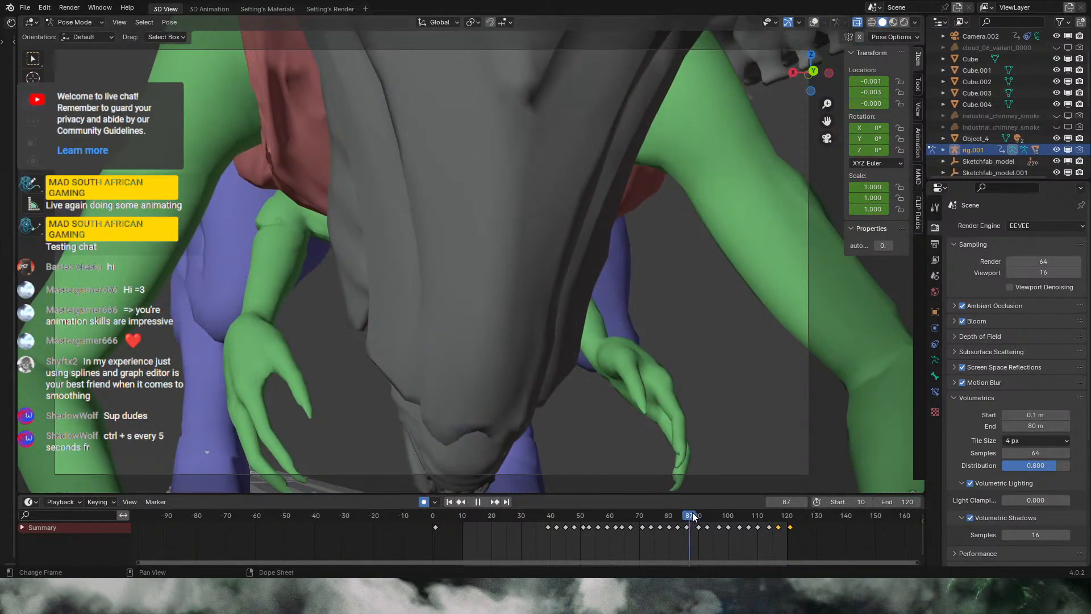
pyautogui.press('space')
pyautogui.moveTo(732, 518); pyautogui.dragTo(740, 519)
pyautogui.press('g')
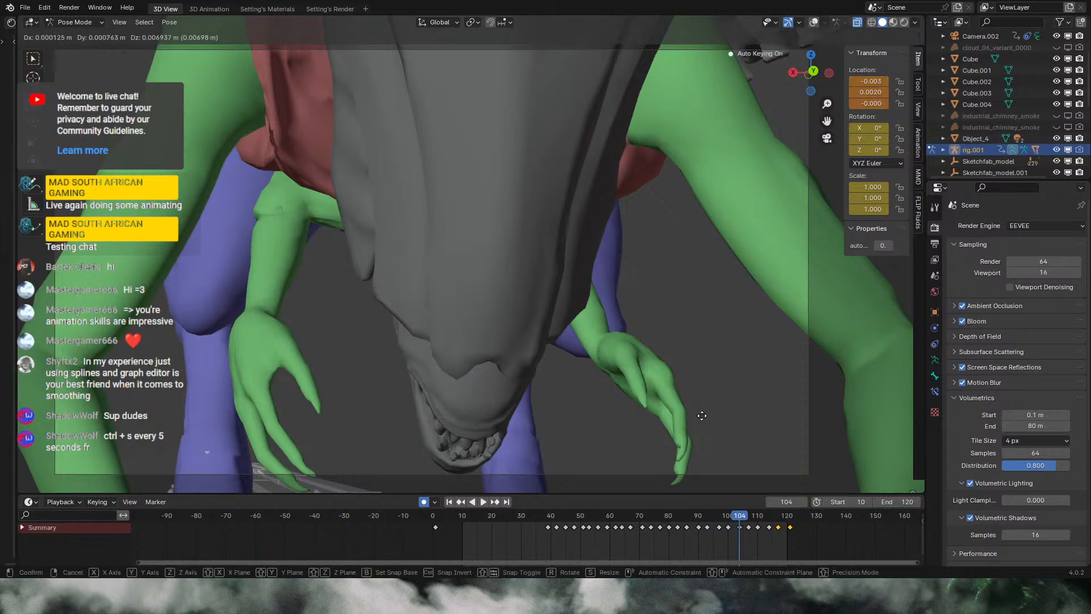
pyautogui.click(704, 409)
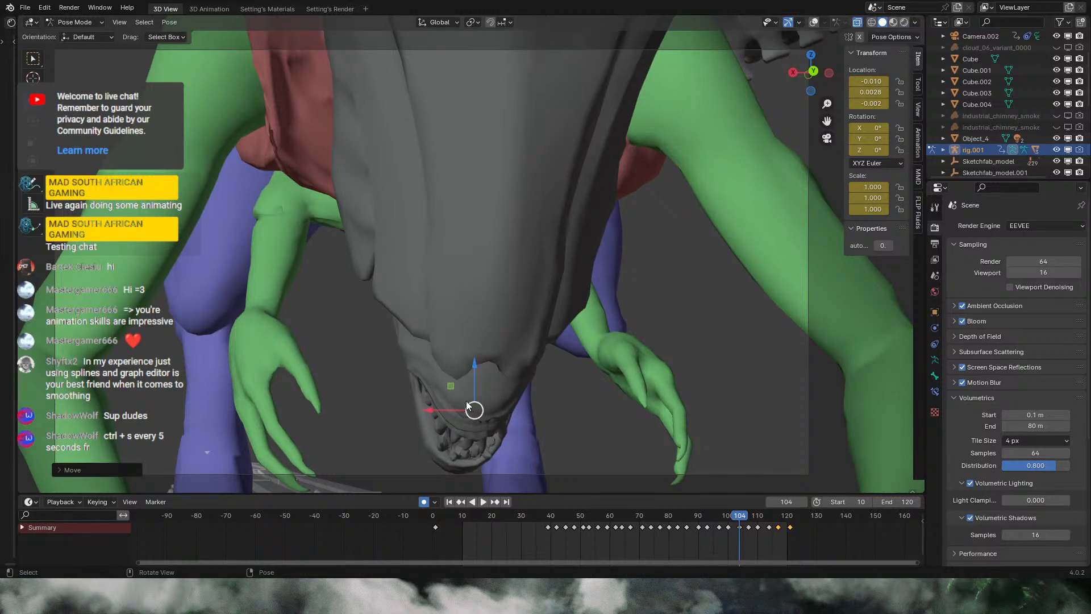
pyautogui.press('g')
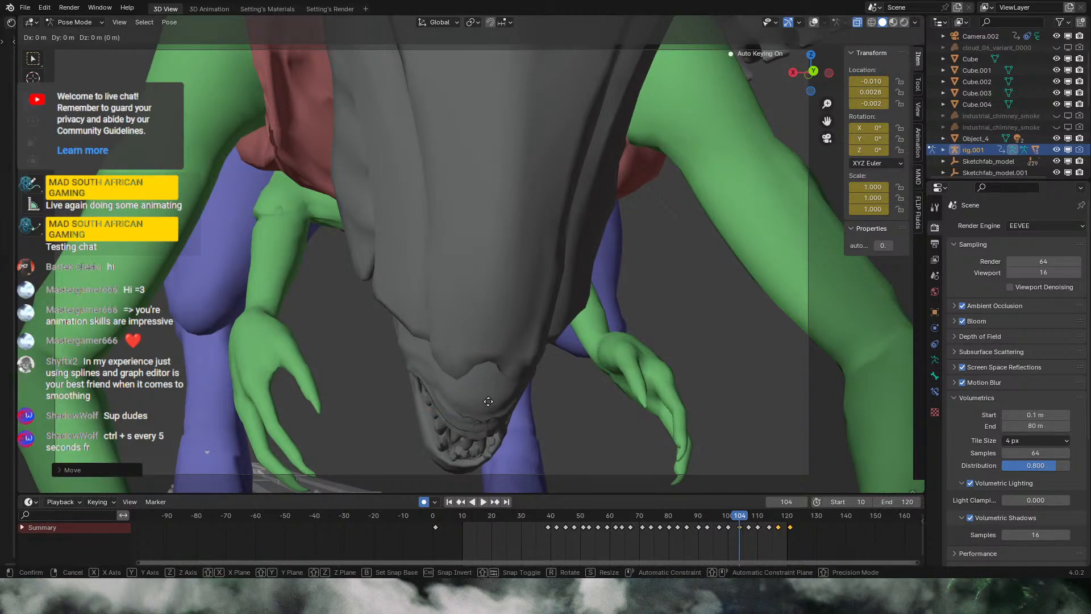
pyautogui.press('y')
pyautogui.click(491, 405)
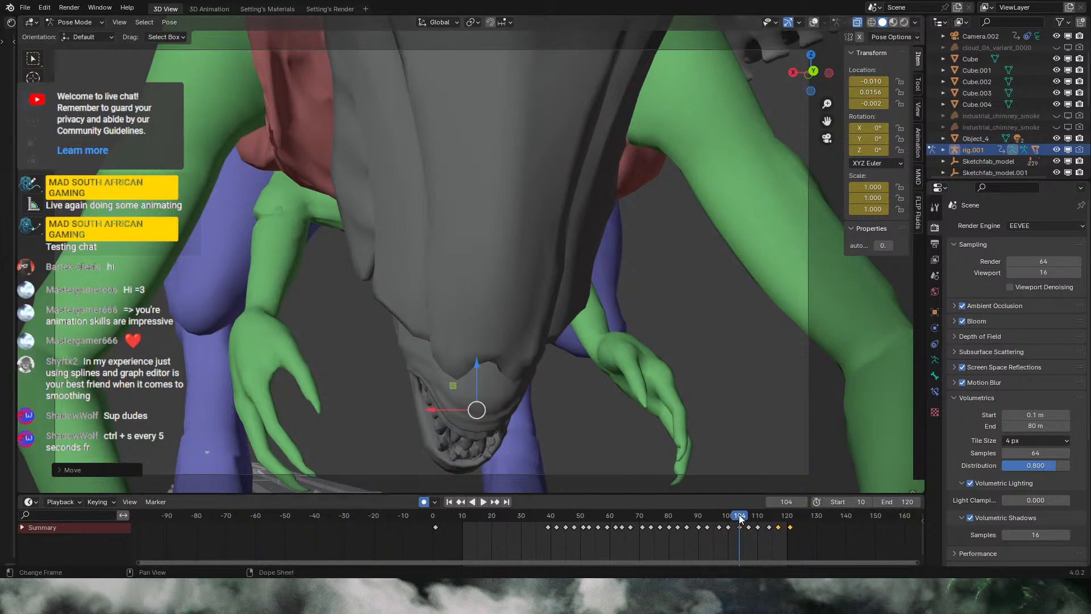
# Step: At frame 114, raise the upper lip controls and shift them along global Y to a location of about -0.007, 0.0153, 0
pyautogui.press('space')
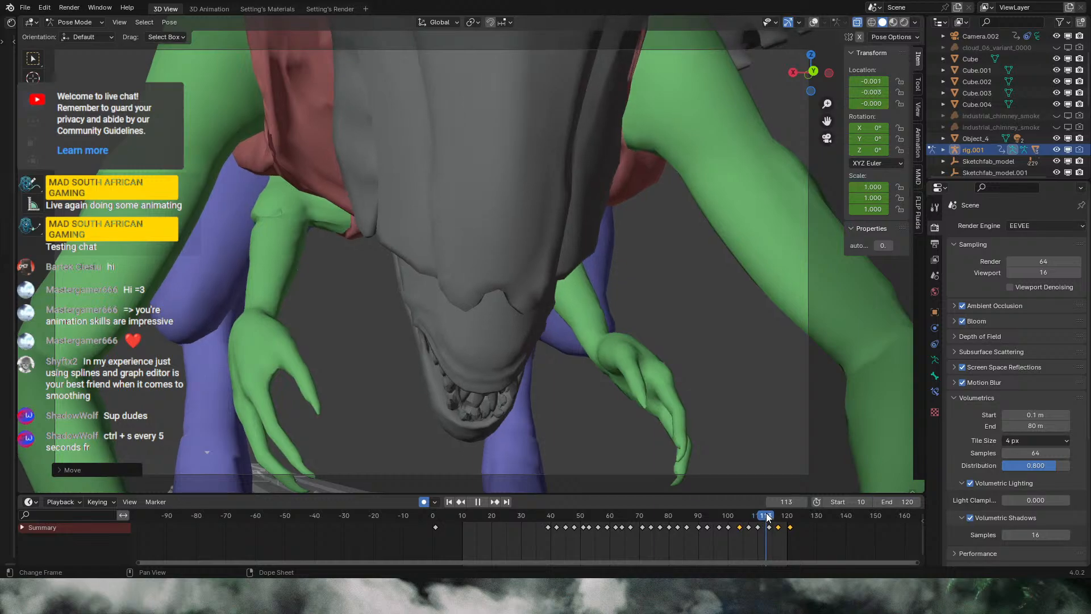
pyautogui.press('space')
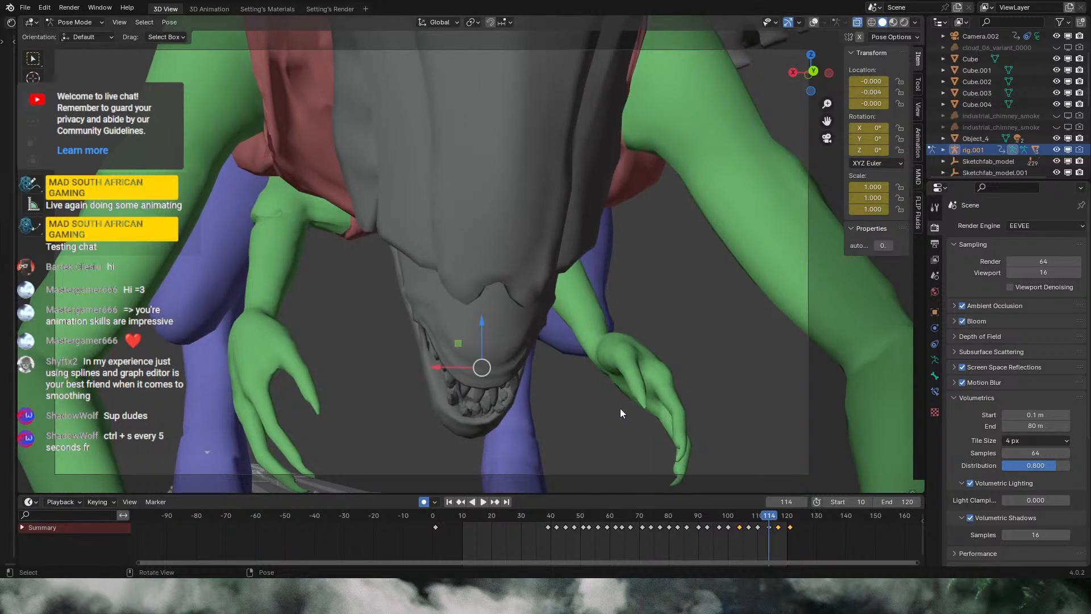
pyautogui.moveTo(481, 325); pyautogui.dragTo(483, 310)
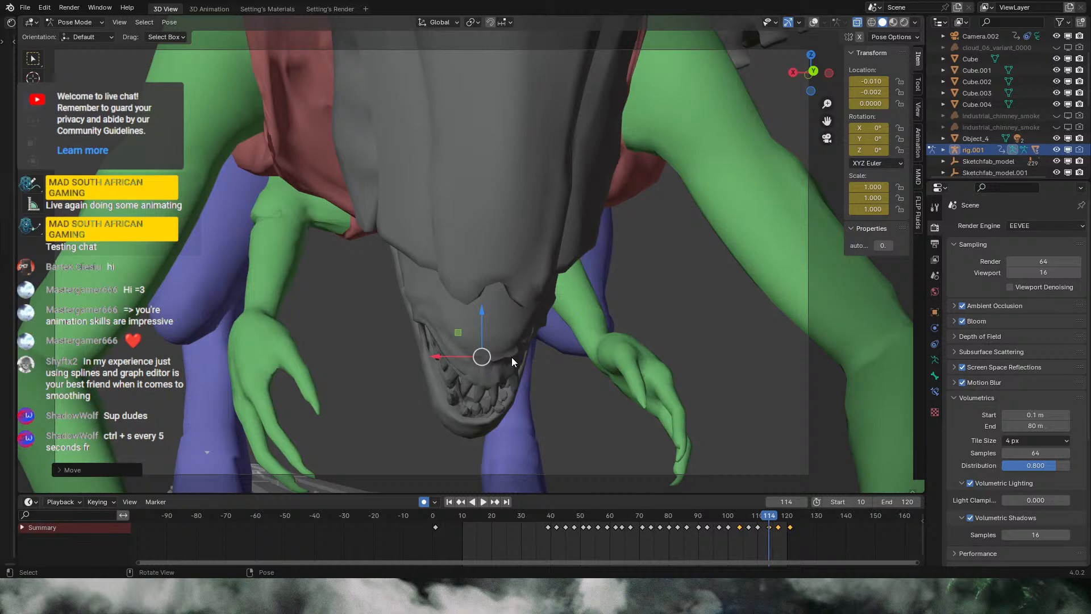
pyautogui.press('g')
pyautogui.press('y')
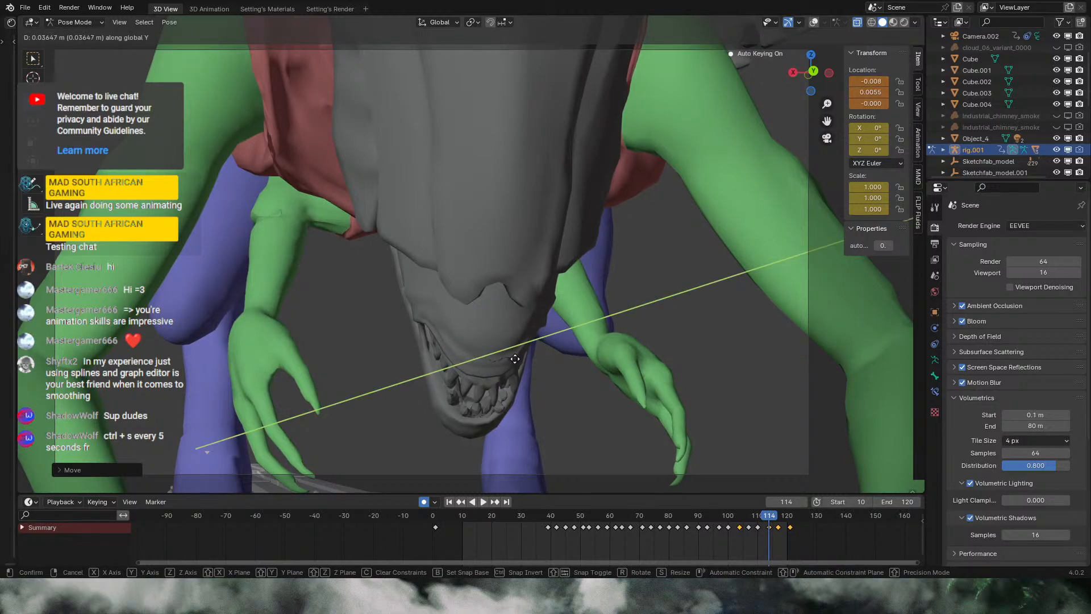
pyautogui.click(516, 359)
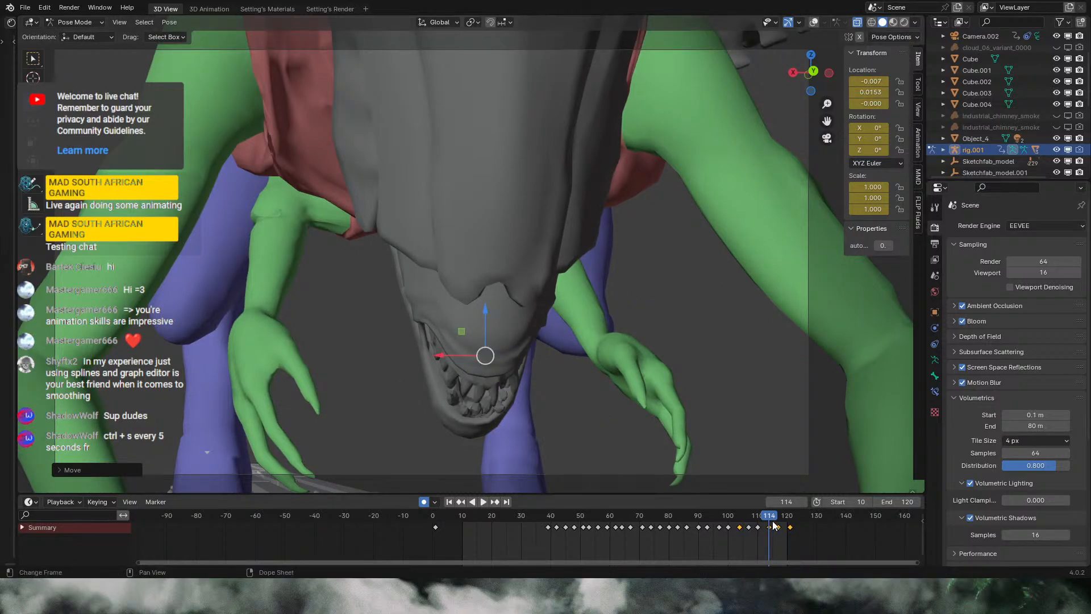
# Step: Scrub and play the animation through the camera to review the upper lip movement up to frame 119
pyautogui.moveTo(768, 516); pyautogui.dragTo(720, 511)
pyautogui.click(484, 501)
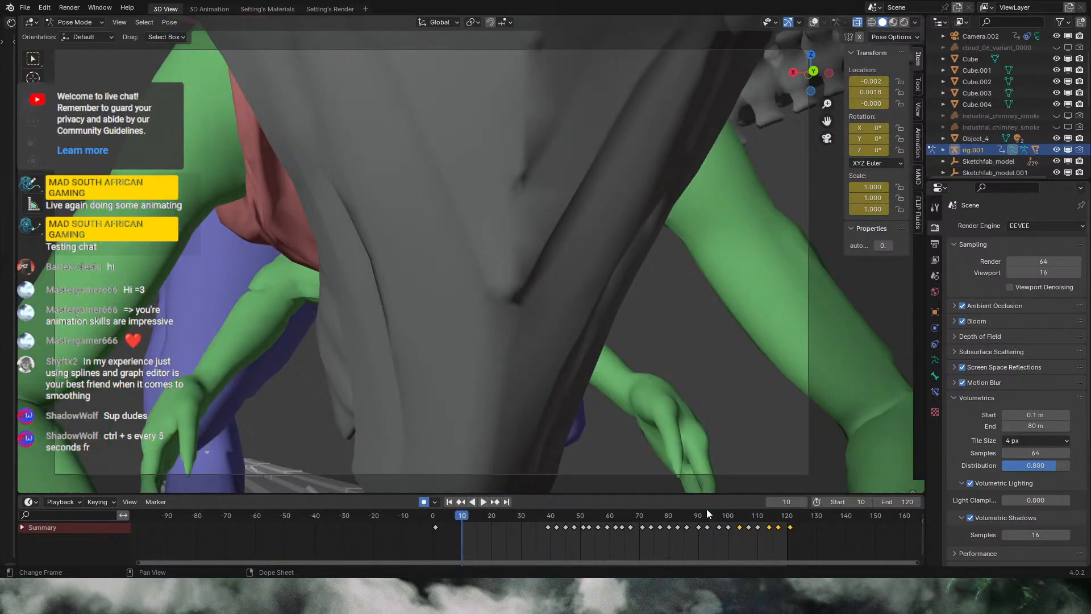
pyautogui.moveTo(707, 513); pyautogui.dragTo(785, 523)
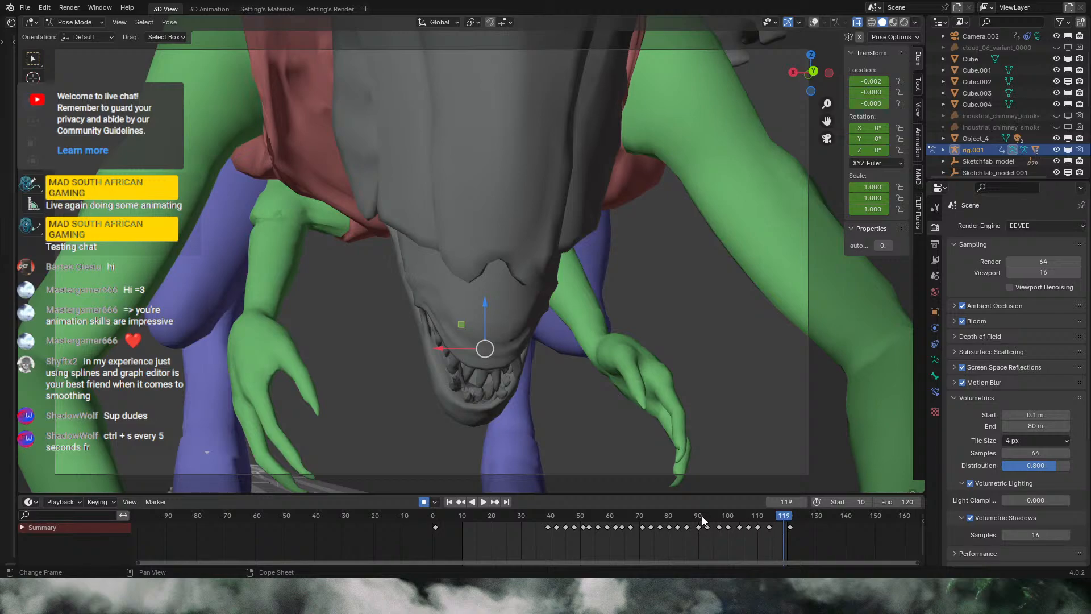
pyautogui.click(485, 501)
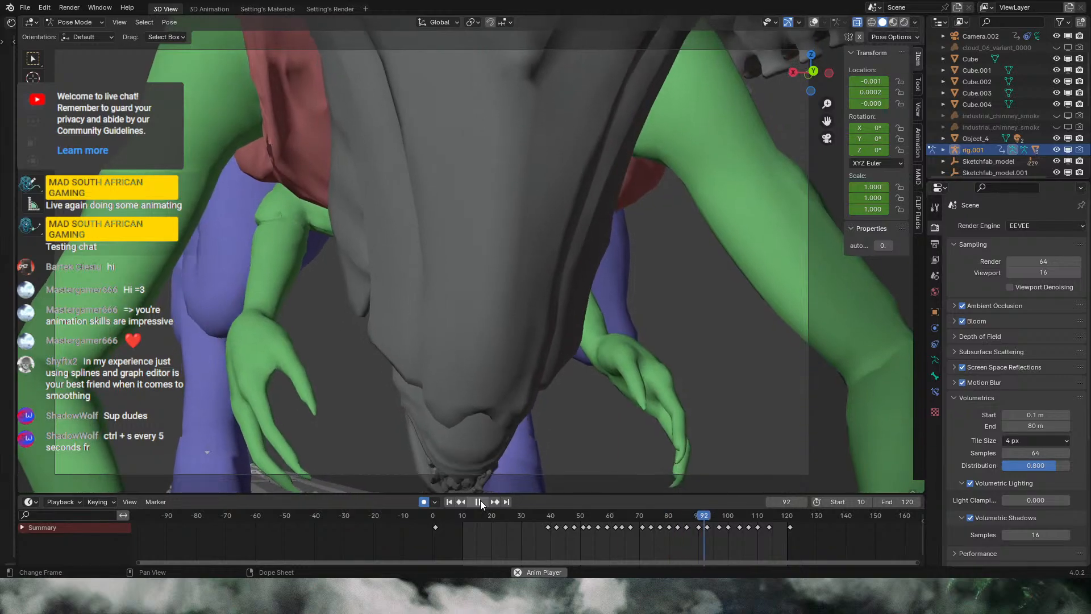
pyautogui.click(480, 502)
# Step: Lower the upper lip controls slightly along Z at frame 110 and play the animation to check the motion
pyautogui.moveTo(763, 516)
pyautogui.mouseDown()
pyautogui.moveTo(743, 516)
pyautogui.moveTo(760, 515)
pyautogui.mouseUp()
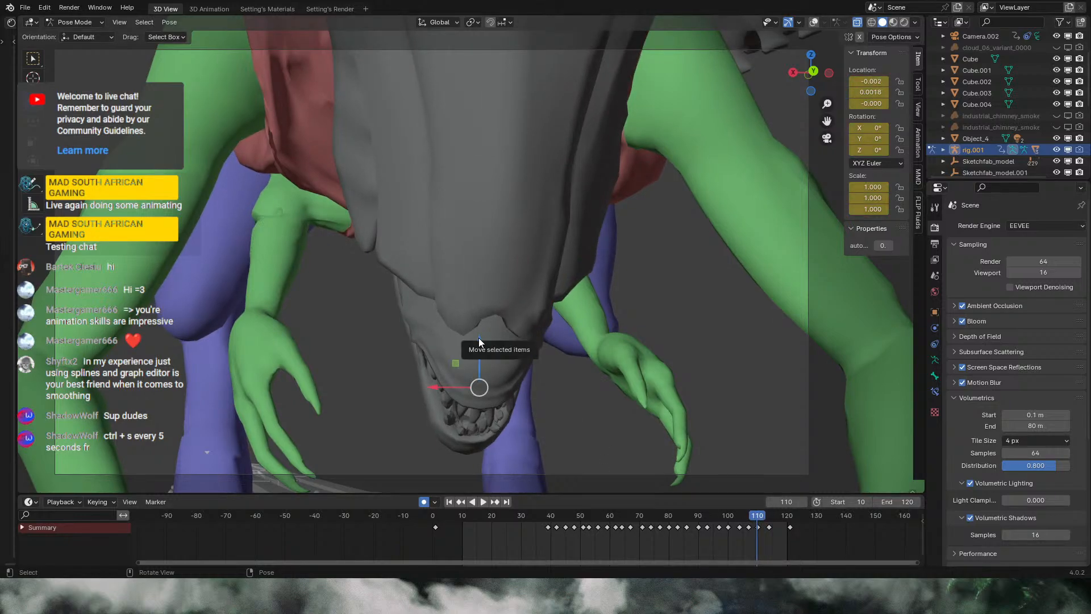
pyautogui.moveTo(478, 338); pyautogui.dragTo(479, 344)
pyautogui.moveTo(761, 519); pyautogui.dragTo(696, 516)
pyautogui.click(483, 502)
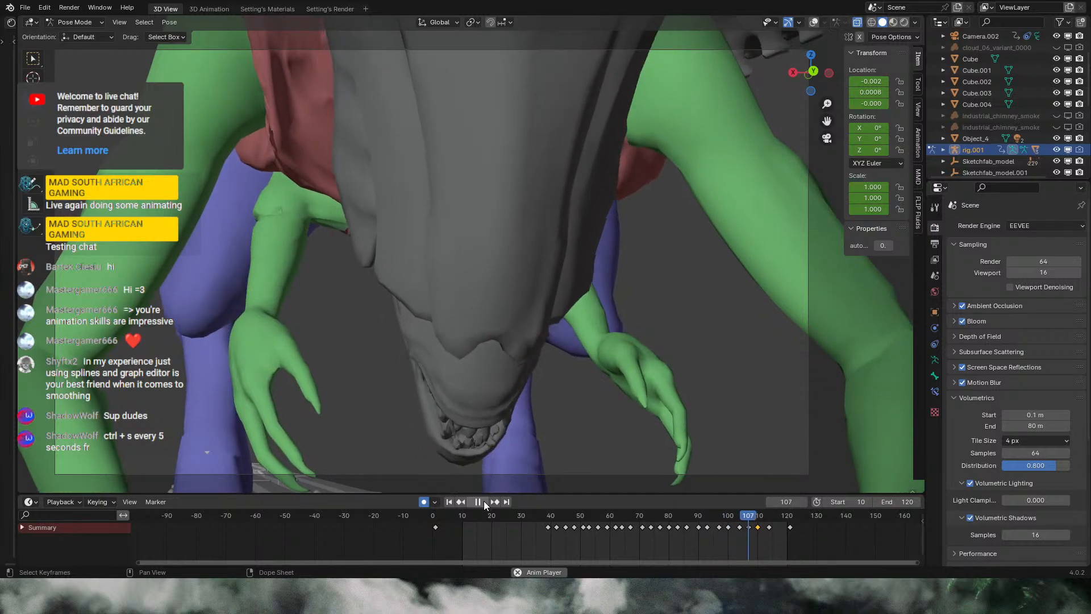
pyautogui.click(486, 501)
# Step: Lower the upper lip controls at frame 104 to a location of about -0.004, 0.0157, -0.002, and replay the animation
pyautogui.moveTo(778, 516); pyautogui.dragTo(741, 516)
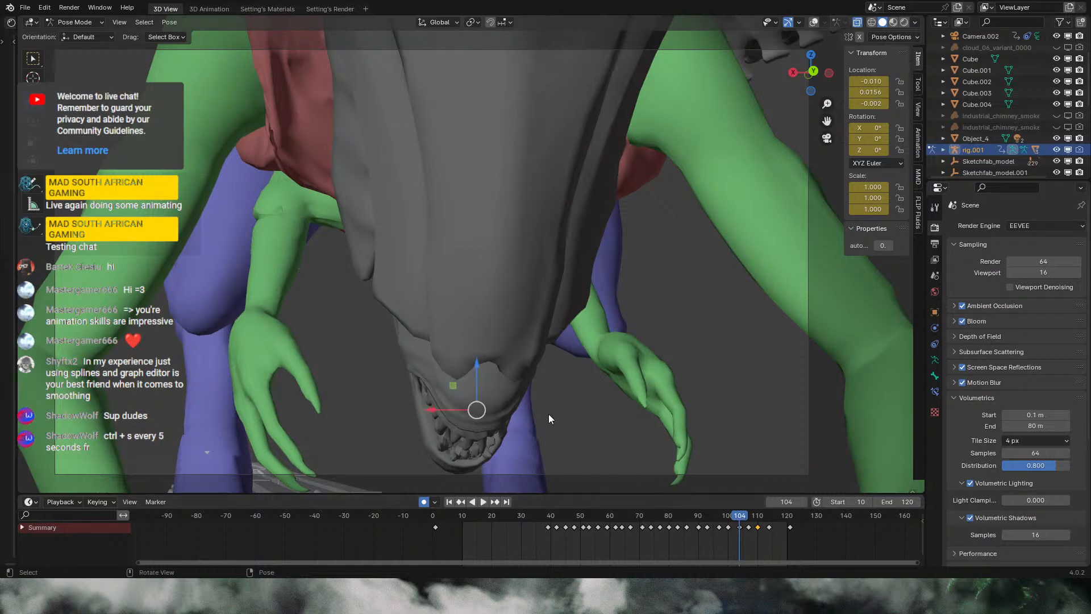
pyautogui.moveTo(476, 359); pyautogui.dragTo(477, 366)
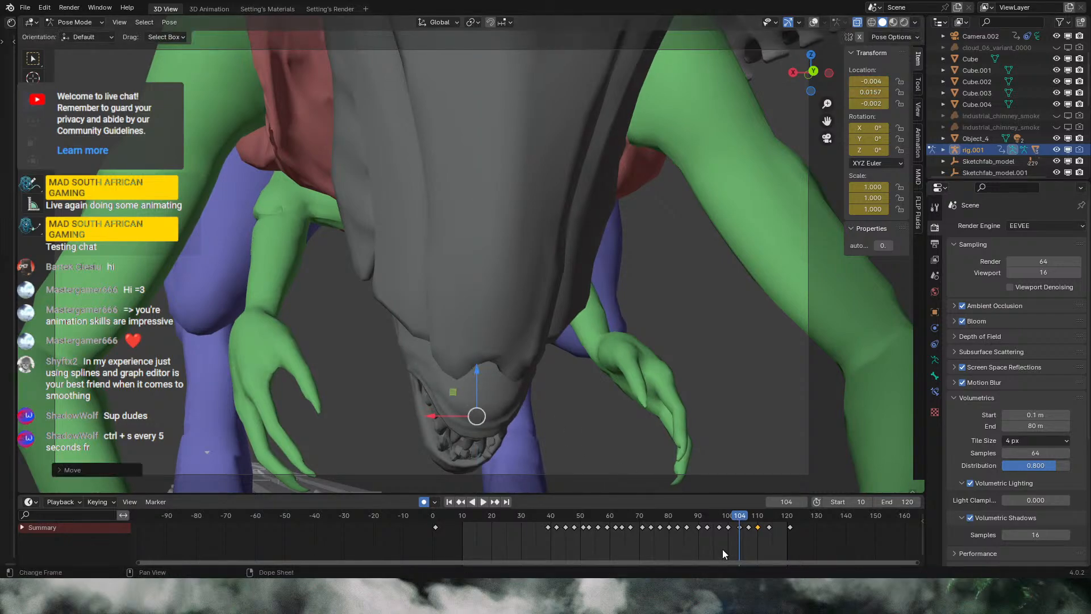
pyautogui.moveTo(737, 517); pyautogui.dragTo(659, 517)
pyautogui.click(487, 502)
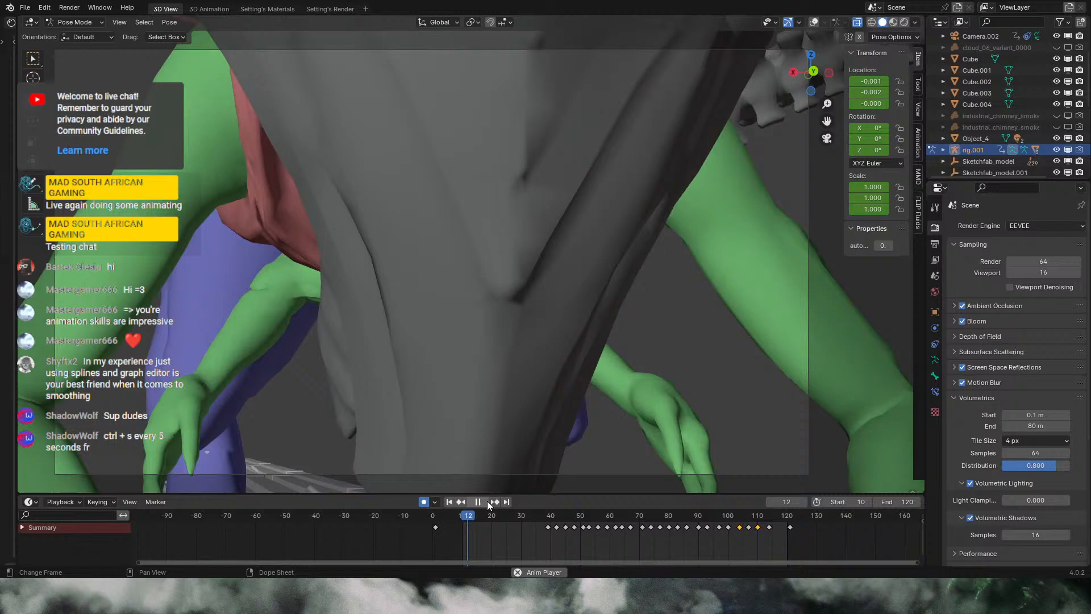
pyautogui.click(487, 502)
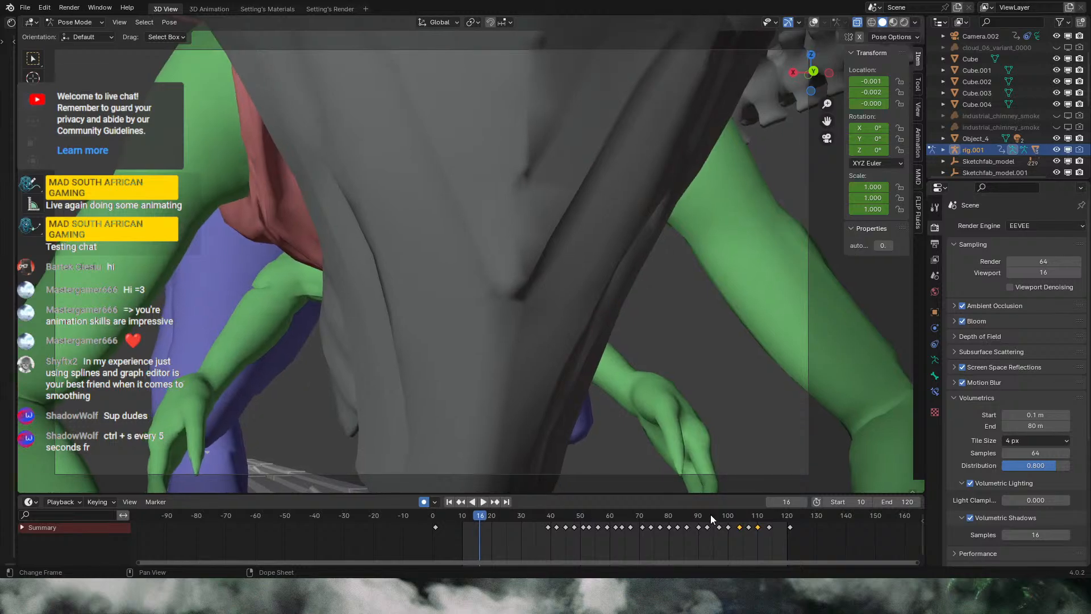
# Step: Scrub and play back the mouth movement, examining the upper lip keyframes at frames 110 and 107
pyautogui.moveTo(714, 516); pyautogui.dragTo(608, 516)
pyautogui.click(486, 502)
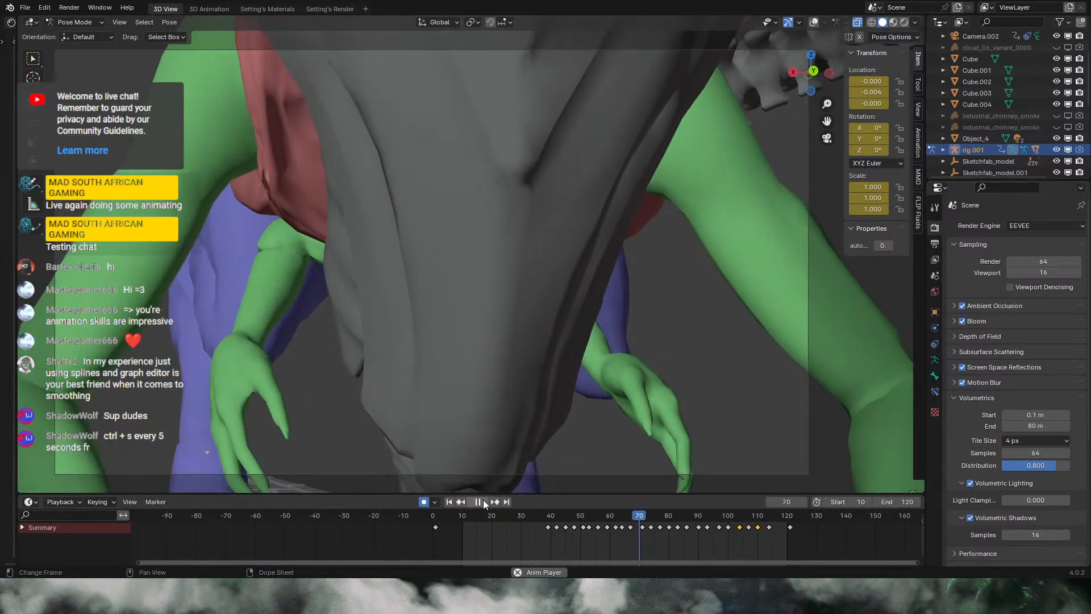
pyautogui.click(481, 501)
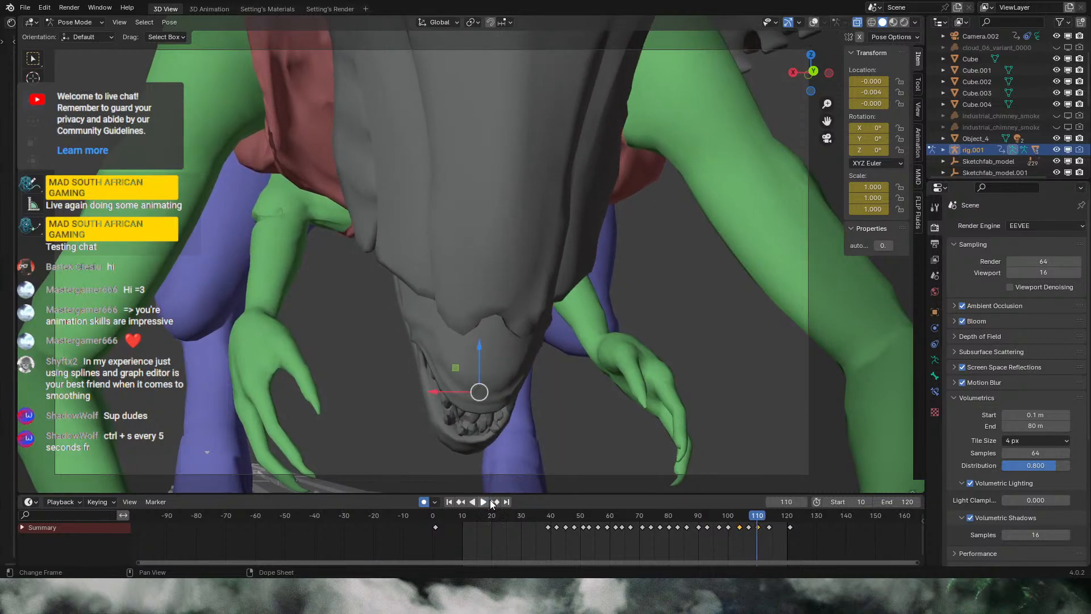
pyautogui.moveTo(759, 517); pyautogui.dragTo(749, 518)
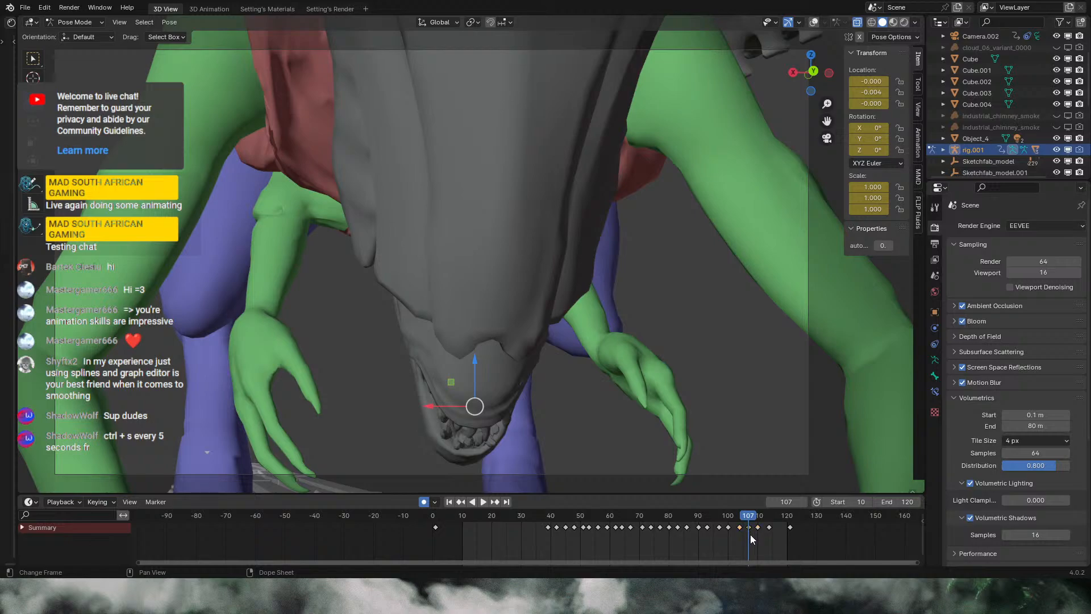
pyautogui.moveTo(712, 513); pyautogui.dragTo(657, 515)
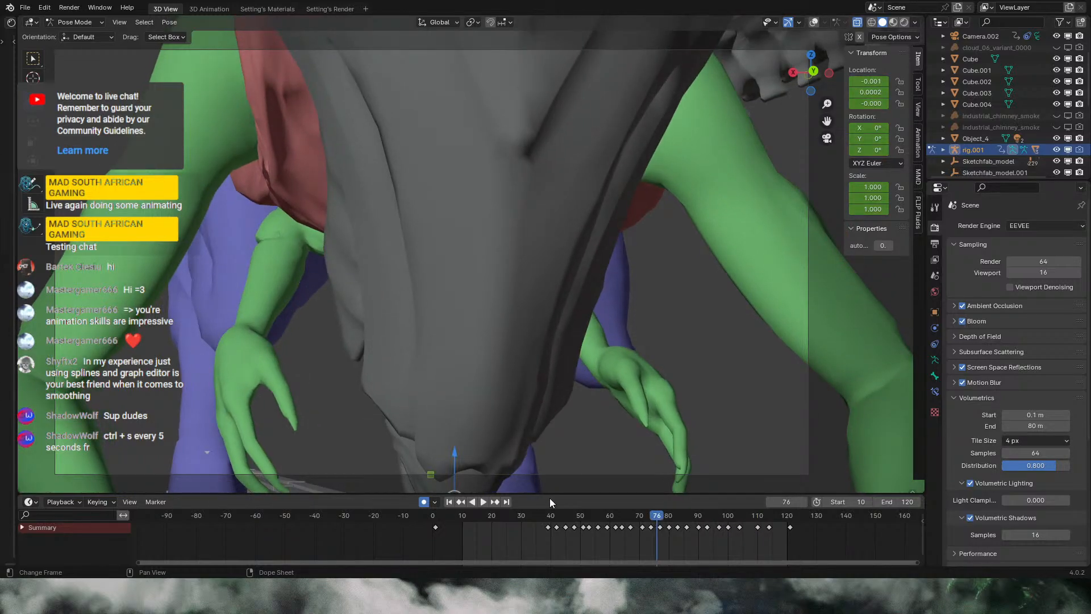
# Step: Delete the upper lip keyframe at frame 114 and replay the animation through the camera
pyautogui.click(483, 502)
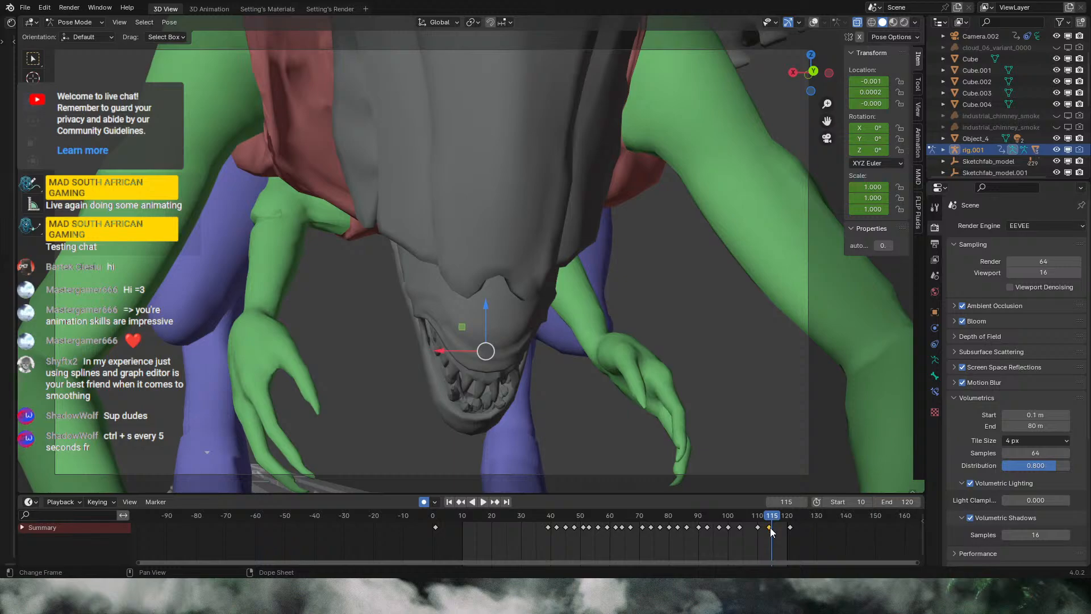
pyautogui.press('Delete')
pyautogui.click(648, 515)
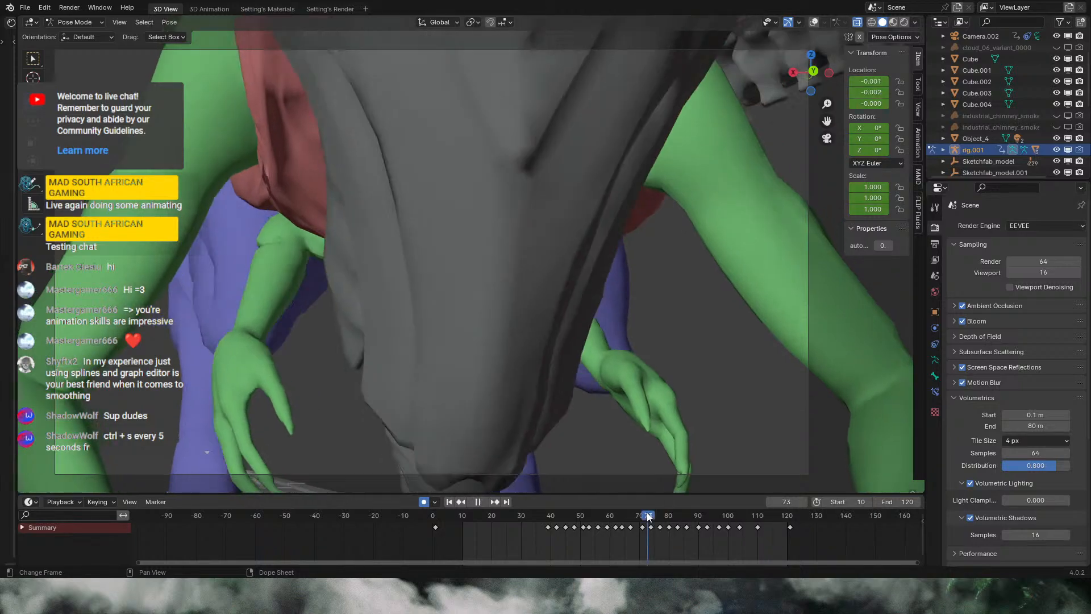
pyautogui.click(483, 502)
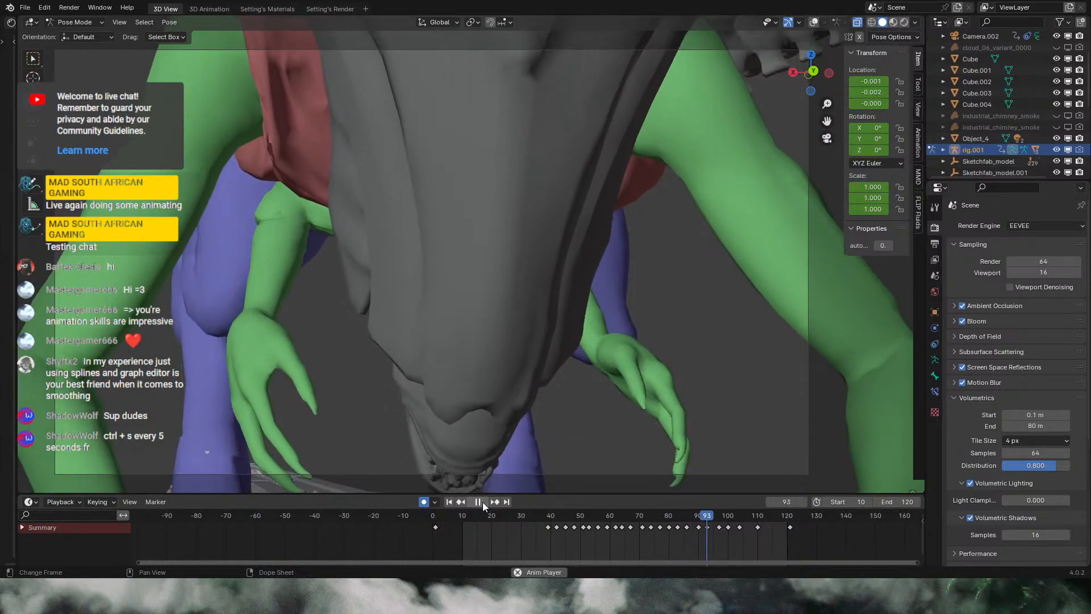
# Step: Lower the upper lip controls slightly along Z at frame 116 and play the animation to check the motion
pyautogui.moveTo(721, 519); pyautogui.dragTo(776, 526)
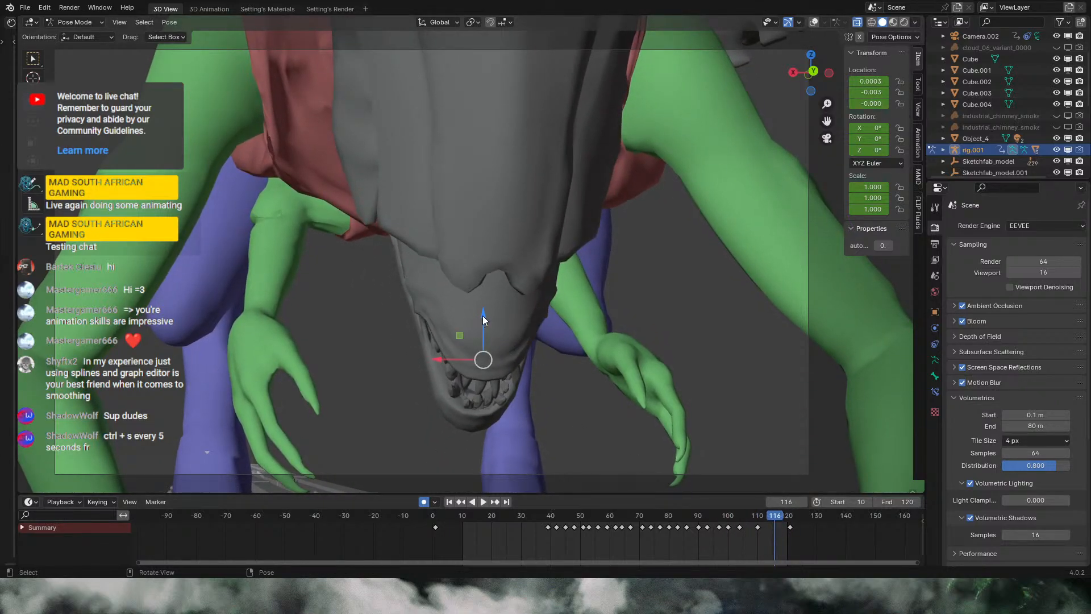
pyautogui.moveTo(483, 316); pyautogui.dragTo(483, 319)
pyautogui.click(483, 502)
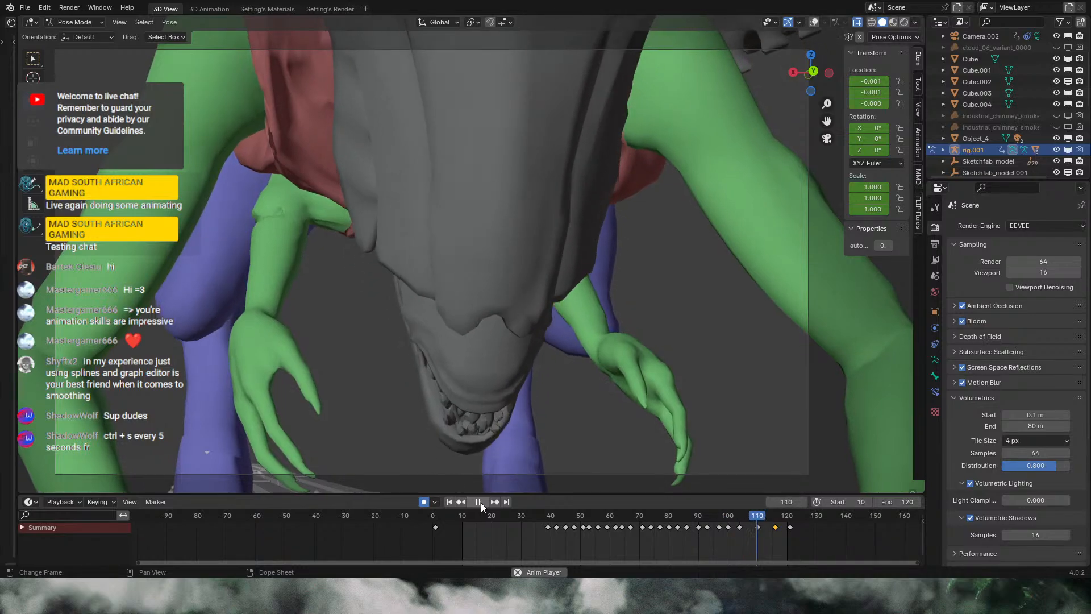
pyautogui.click(481, 502)
# Step: Show the rig overlays and select the lower lip controls along one side of the mouth at frame 116 in right side view
pyautogui.moveTo(524, 512); pyautogui.dragTo(757, 532)
pyautogui.click(813, 23)
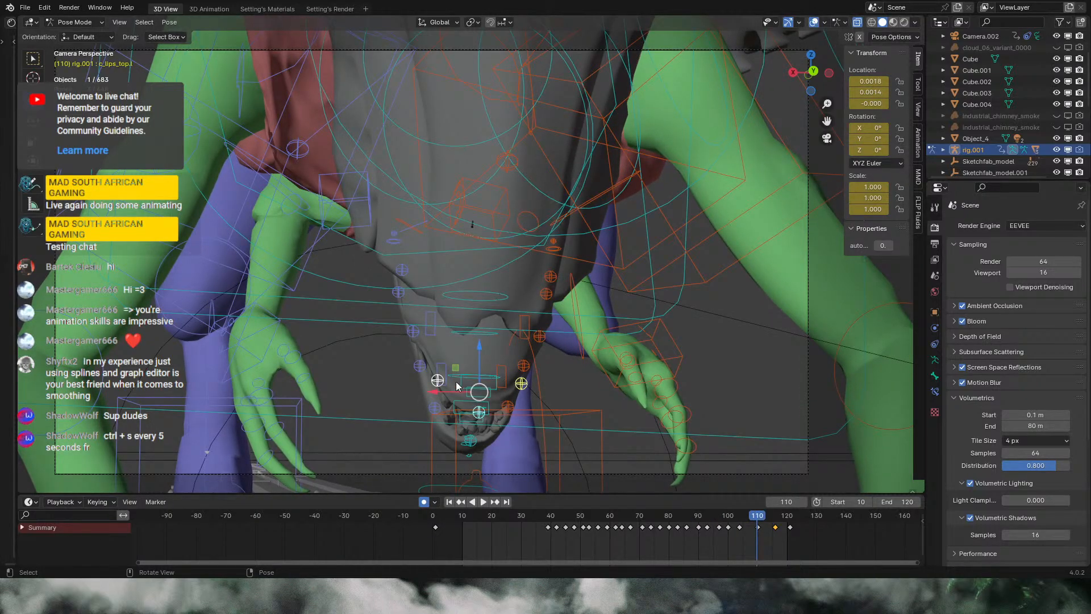
pyautogui.press('space')
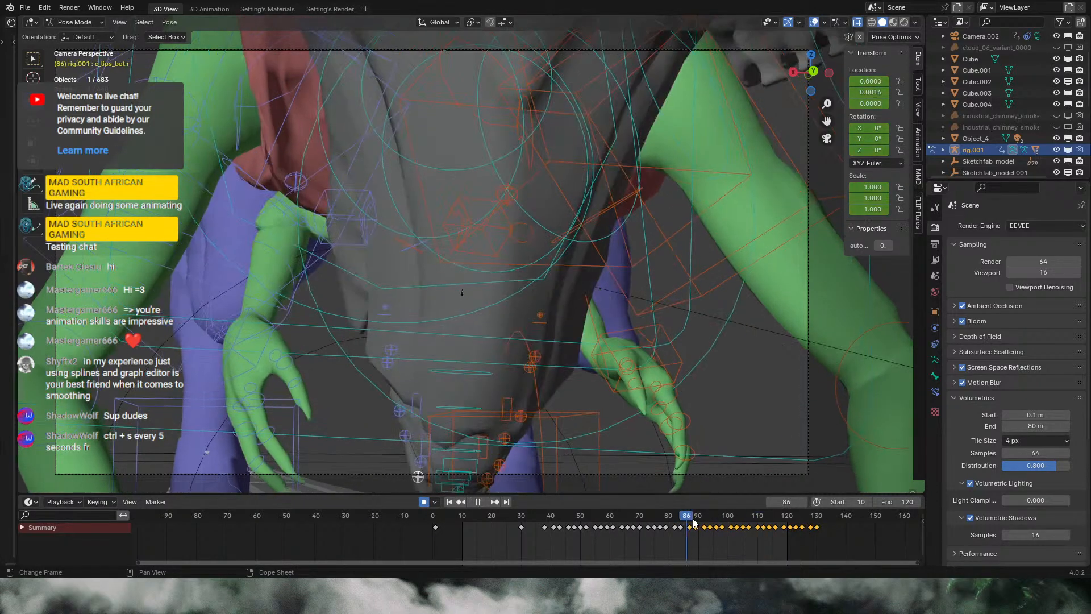
pyautogui.moveTo(790, 523); pyautogui.dragTo(777, 523)
pyautogui.click(516, 377)
pyautogui.moveTo(516, 377); pyautogui.dragTo(478, 346, button='middle')
pyautogui.press('KP_3')
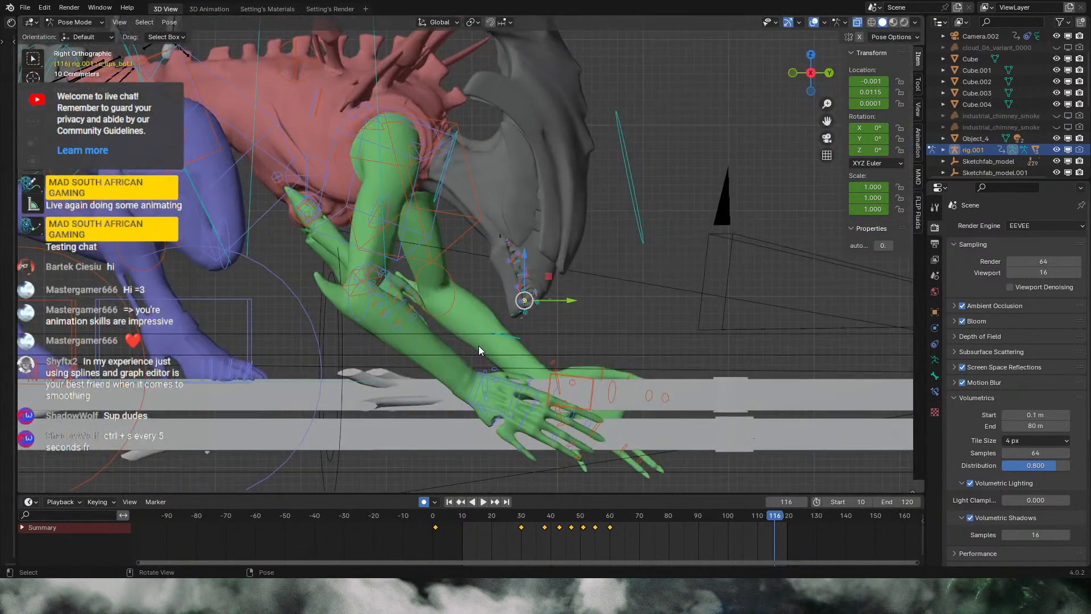
pyautogui.scroll(4, 597, 301)
pyautogui.scroll(2, 597, 301)
pyautogui.keyDown('shift'); pyautogui.moveTo(797, 399); pyautogui.dragTo(754, 374, button='middle'); pyautogui.keyUp('shift')
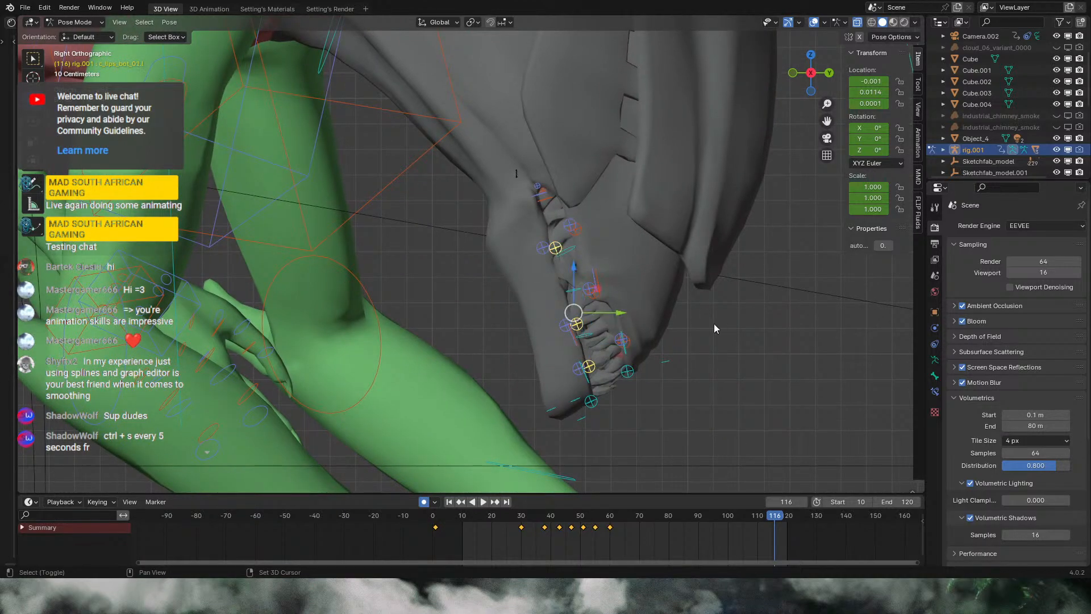
# Step: Copy the lower lip keyframes, paste them twice along the timeline out to frame 124, and play the animation through the camera
pyautogui.moveTo(615, 520); pyautogui.dragTo(544, 530)
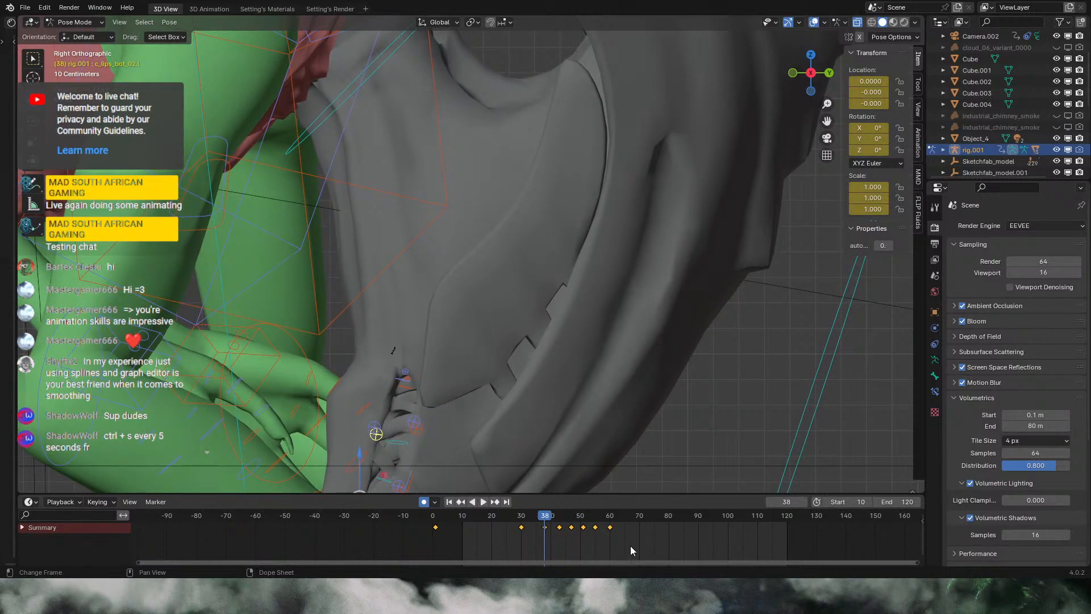
pyautogui.moveTo(670, 546); pyautogui.dragTo(655, 522)
pyautogui.hotkey('ctrl', 'c')
pyautogui.hotkey('ctrl', 'v')
pyautogui.hotkey('ctrl', 'v')
pyautogui.press('space')
pyautogui.click(827, 138)
pyautogui.click(813, 23)
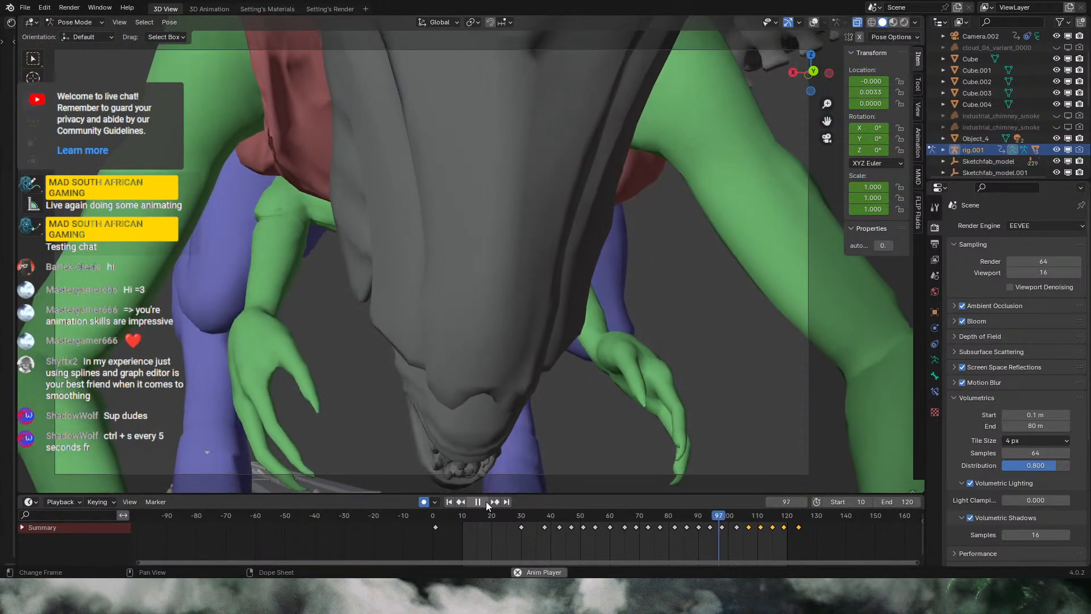
pyautogui.click(486, 501)
pyautogui.click(483, 502)
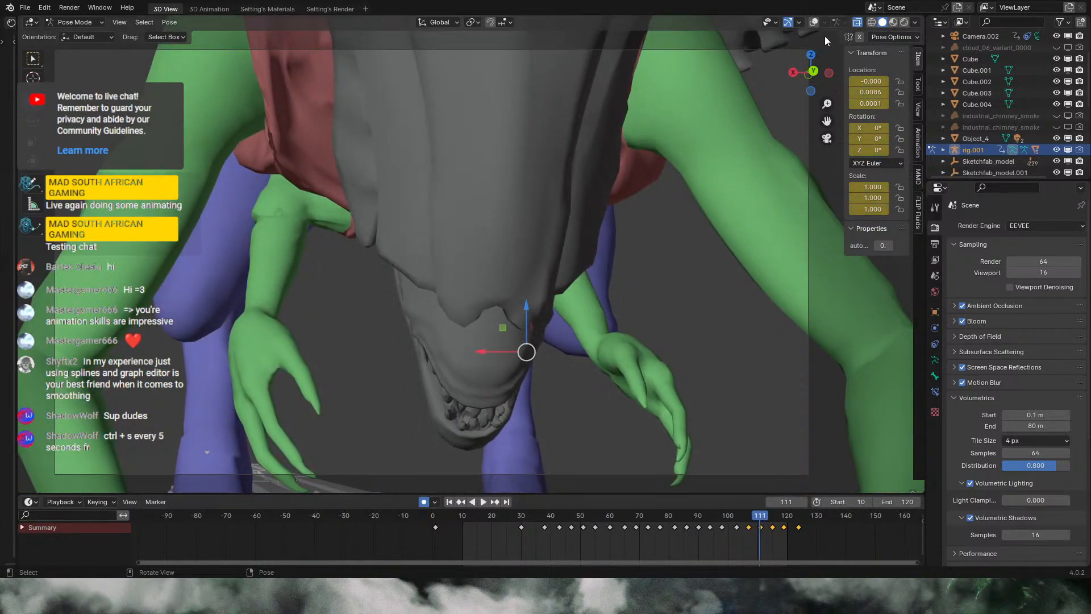
# Step: Try to move and rotate the lower front teeth control at frame 111 in right side view
pyautogui.click(814, 23)
pyautogui.moveTo(481, 390); pyautogui.dragTo(708, 353, button='middle')
pyautogui.press('KP_3')
pyautogui.scroll(6, 519, 325)
pyautogui.keyDown('shift'); pyautogui.moveTo(573, 366); pyautogui.dragTo(611, 289, button='middle'); pyautogui.keyUp('shift')
pyautogui.click(635, 325)
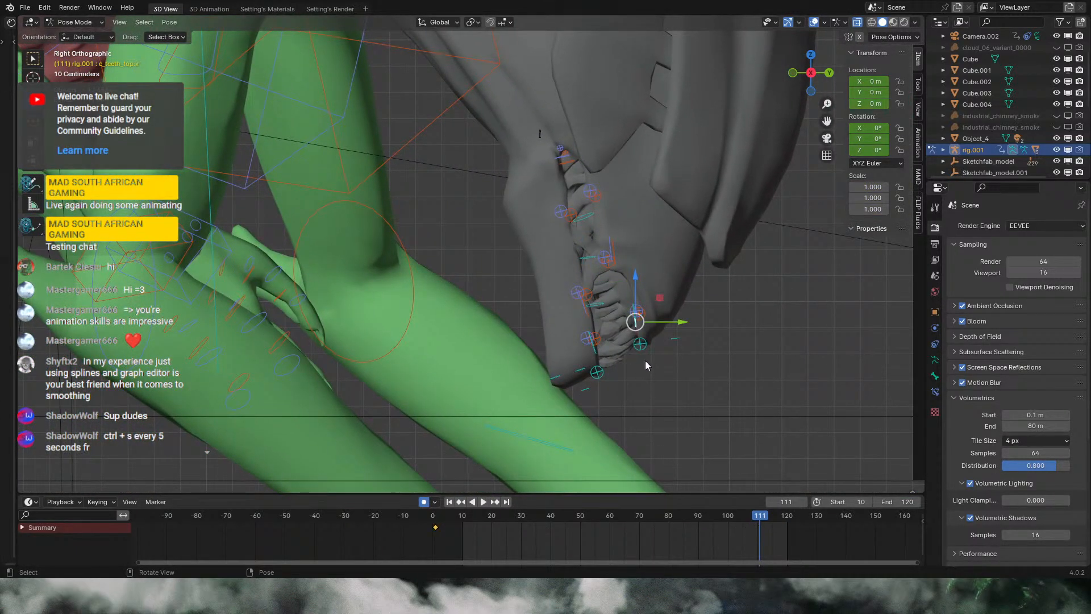
pyautogui.press('g')
pyautogui.press('Escape')
pyautogui.press('g')
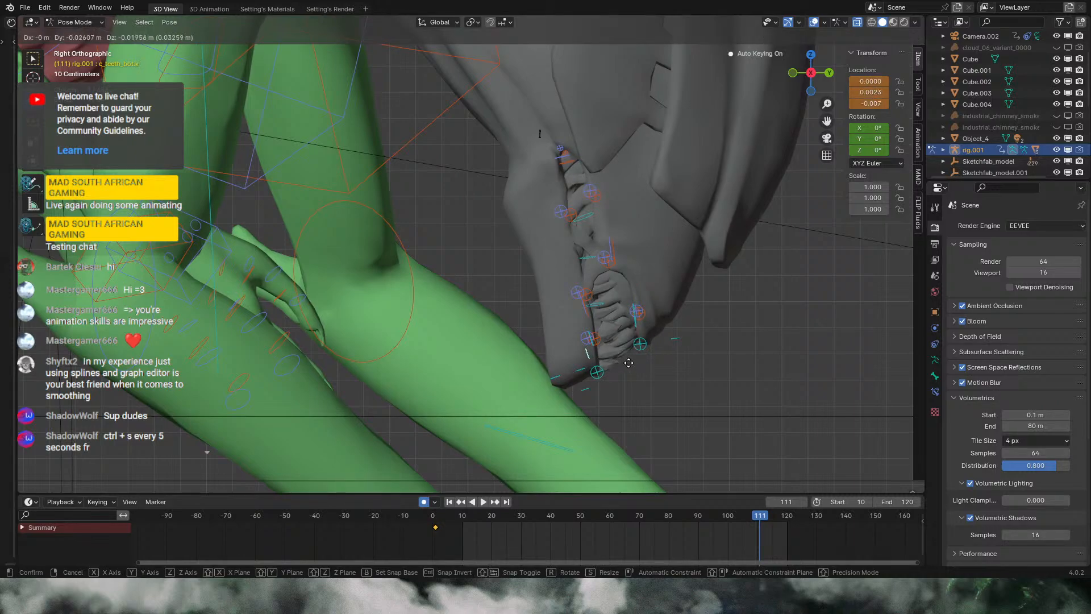
pyautogui.press('r')
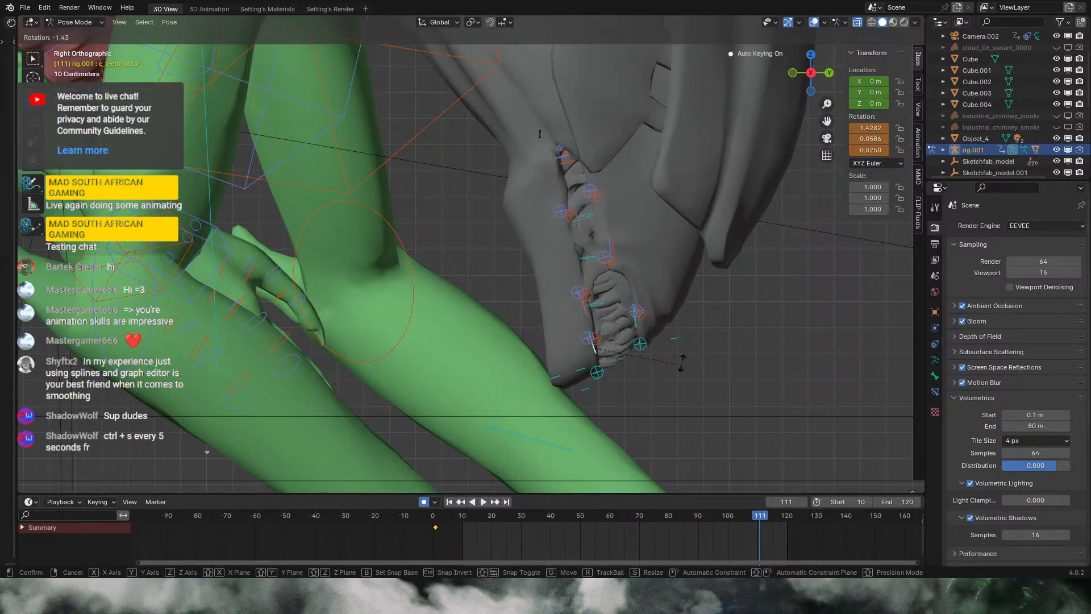
pyautogui.press('Escape')
# Step: Try to move the upper teeth master control at frame 111
pyautogui.click(587, 374)
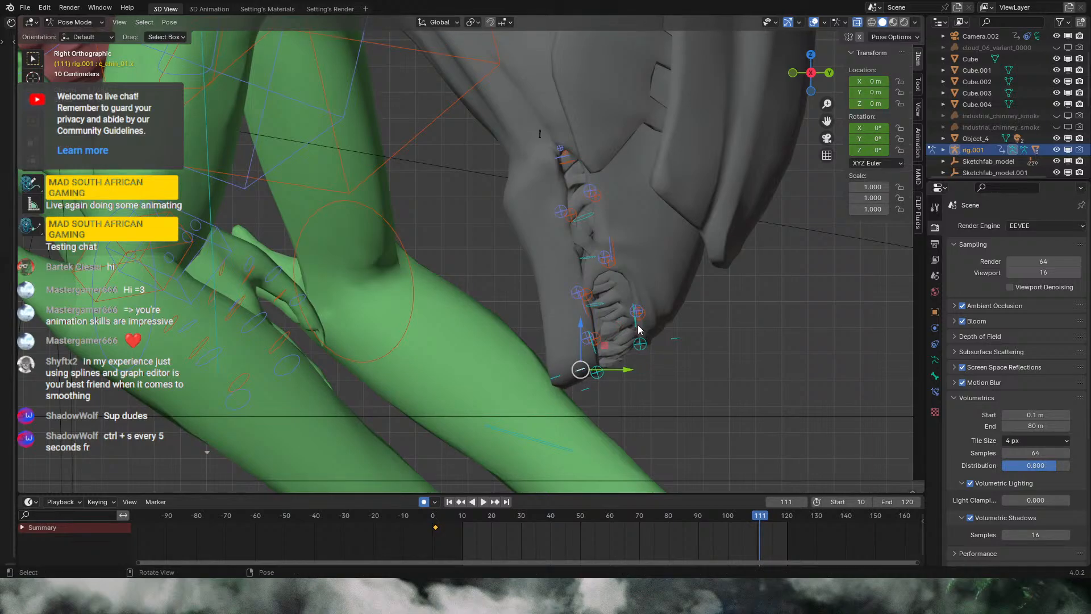
pyautogui.moveTo(638, 329); pyautogui.dragTo(728, 353, button='middle')
pyautogui.click(594, 319)
pyautogui.click(619, 303)
pyautogui.press('g')
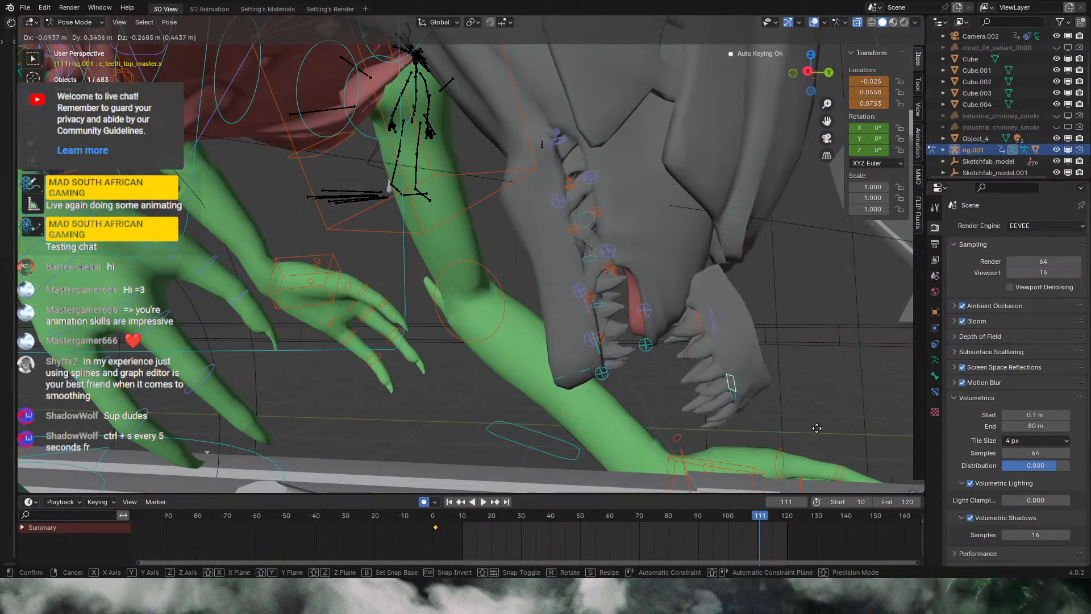
pyautogui.press('Escape')
# Step: Select the upper front teeth control, key it at frame 70, and play the animation through the camera without overlays
pyautogui.click(642, 330)
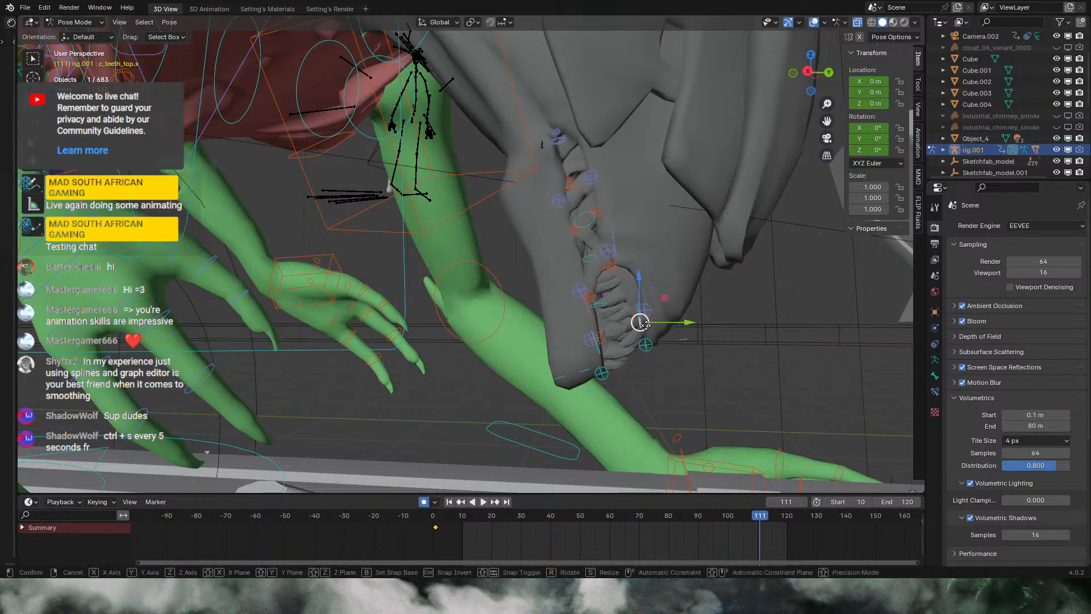
pyautogui.press('g')
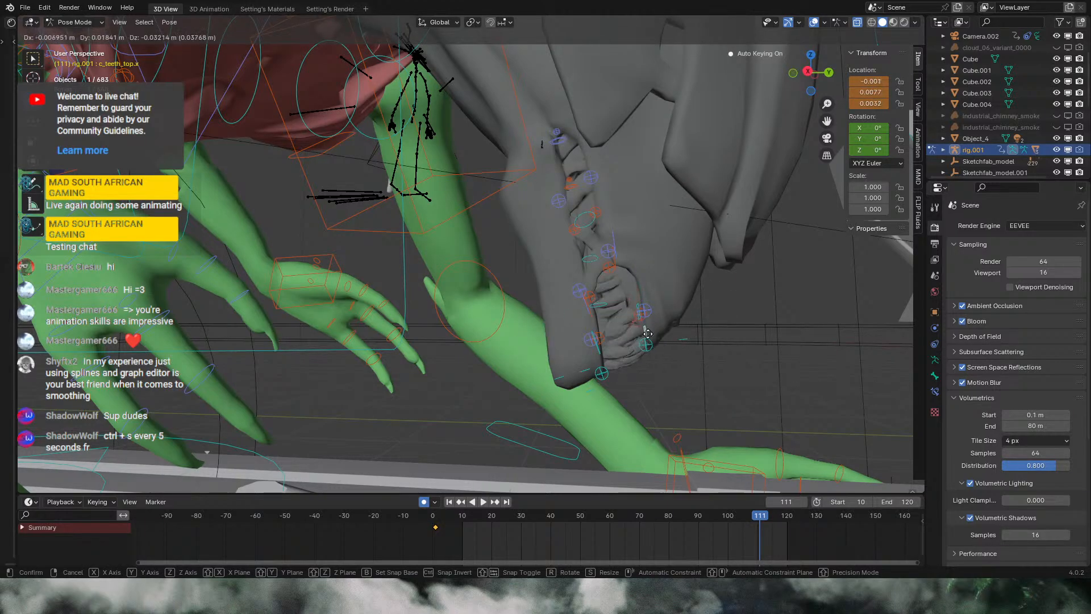
pyautogui.press('Escape')
pyautogui.click(827, 138)
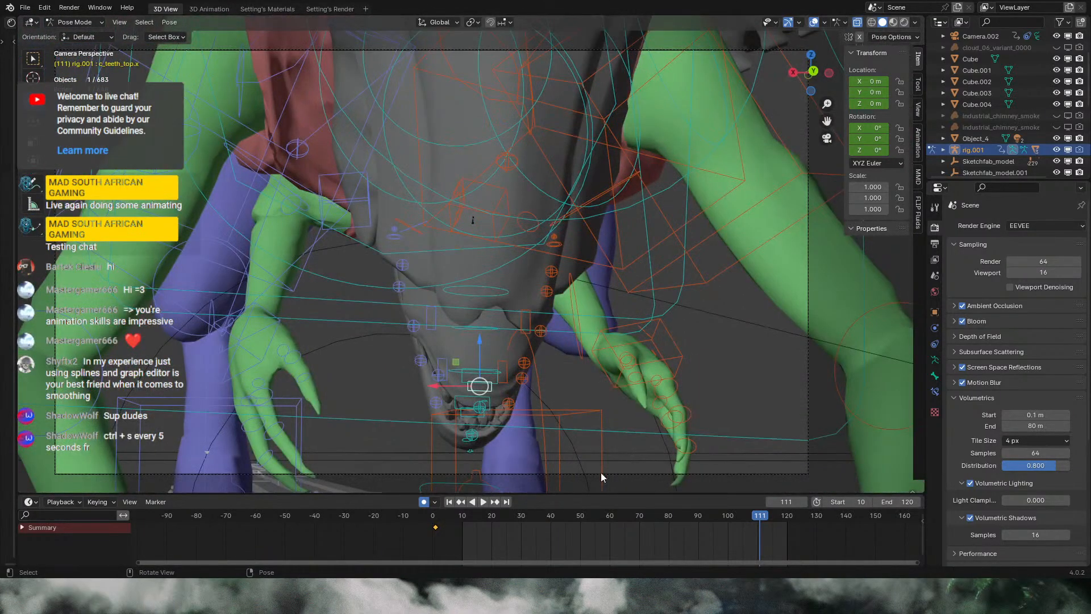
pyautogui.moveTo(457, 522); pyautogui.dragTo(704, 515)
pyautogui.press('g')
pyautogui.click(655, 361)
pyautogui.click(815, 22)
pyautogui.press('space')
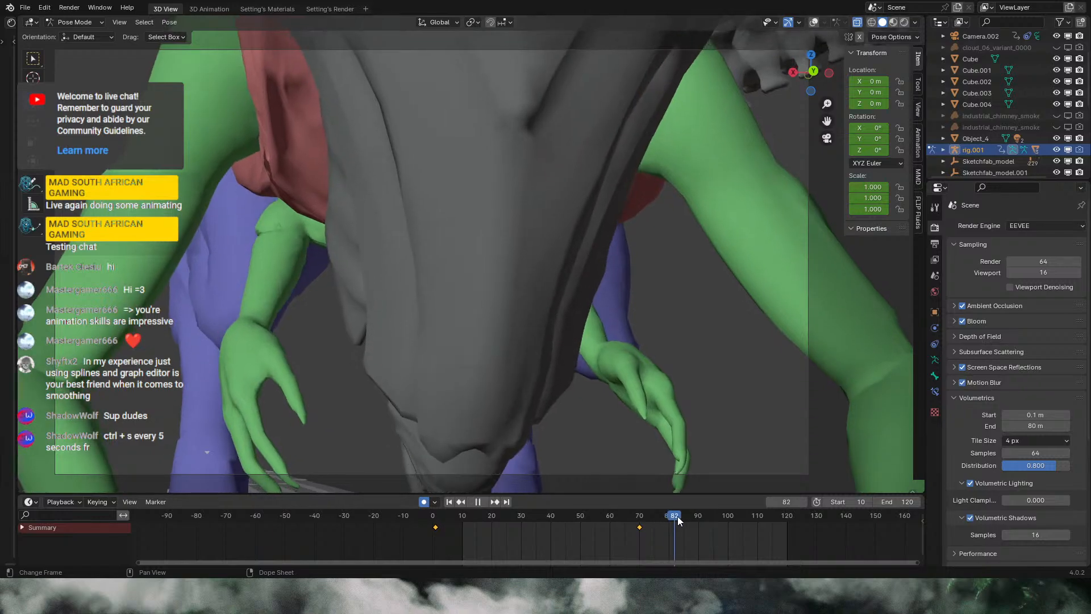
# Step: Move the upper front teeth control in right side view at frame 97 to a location of about 0, -0.001, 0.0059
pyautogui.moveTo(711, 517)
pyautogui.mouseDown()
pyautogui.moveTo(682, 536)
pyautogui.moveTo(686, 516)
pyautogui.moveTo(716, 516)
pyautogui.mouseUp()
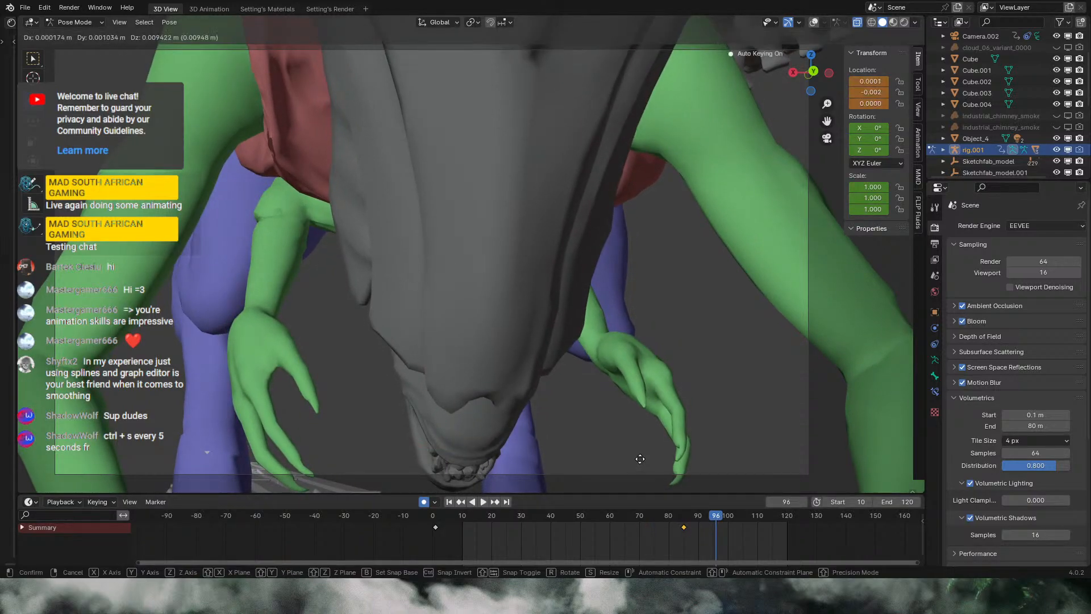
pyautogui.moveTo(638, 456); pyautogui.dragTo(653, 307, button='middle')
pyautogui.press('KP_3')
pyautogui.scroll(5, 668, 430)
pyautogui.moveTo(689, 519); pyautogui.dragTo(718, 519)
pyautogui.press('g')
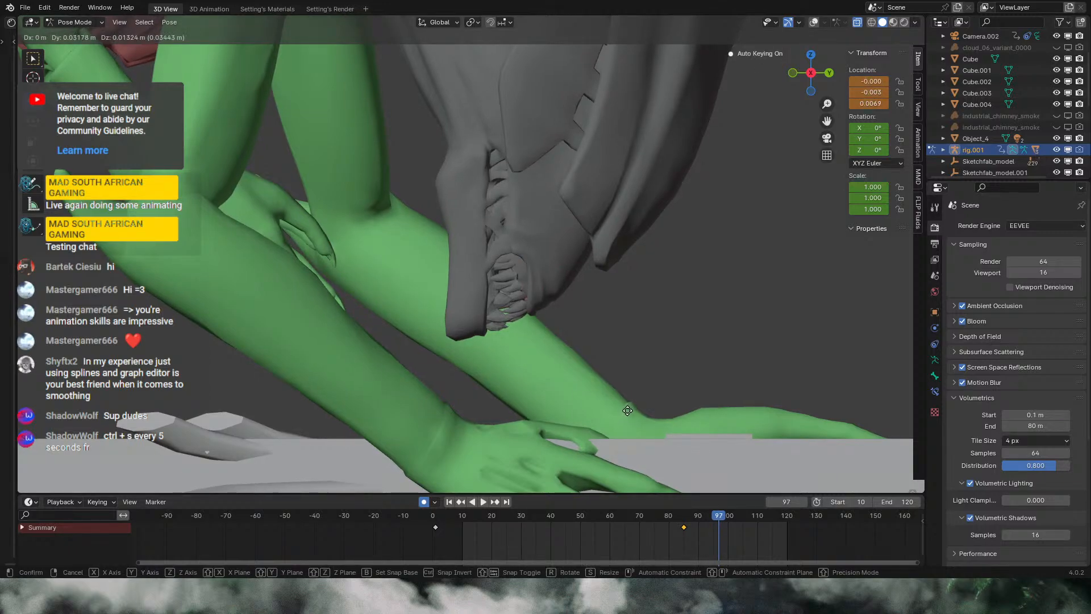
pyautogui.click(627, 411)
# Step: Move the upper front teeth control at frame 93 to a location of about 0, 0, -0.001
pyautogui.moveTo(718, 518); pyautogui.dragTo(708, 518)
pyautogui.press('g')
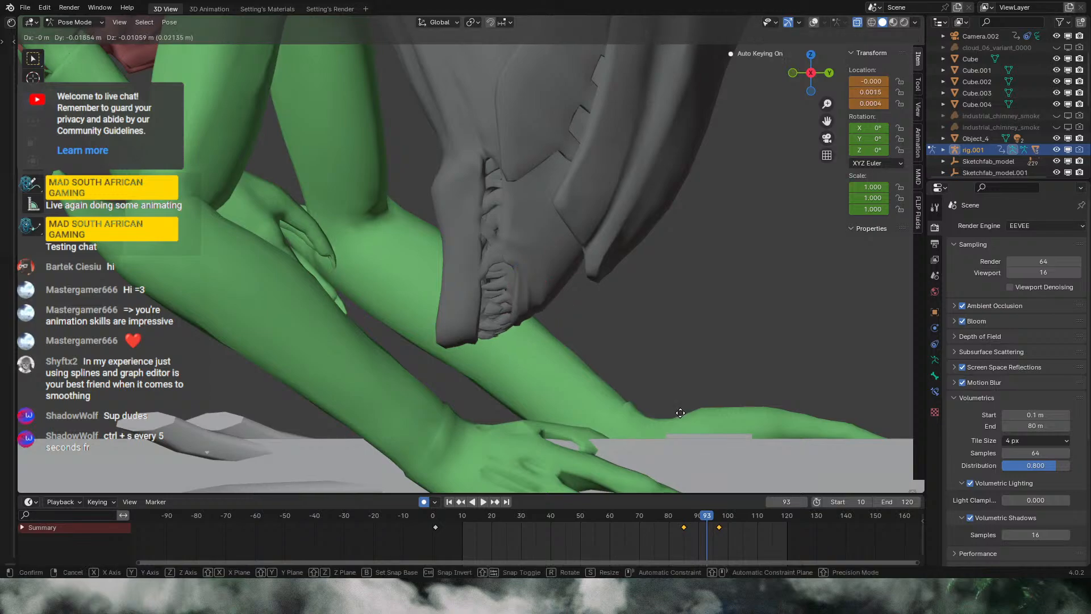
pyautogui.click(680, 413)
pyautogui.press('g')
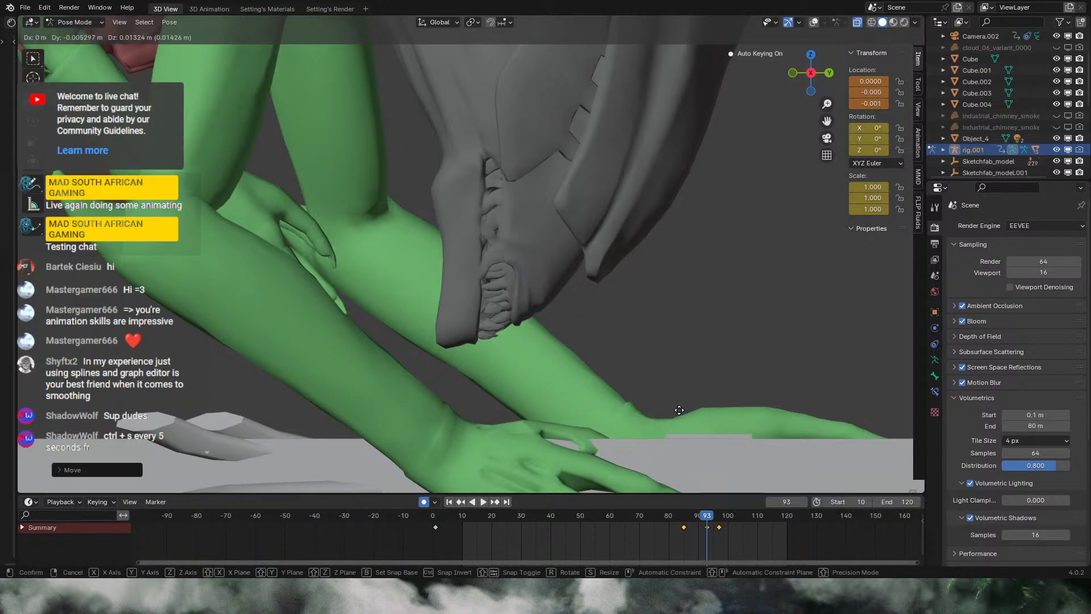
pyautogui.click(679, 410)
# Step: Move the upper front teeth control at frame 100 to a location of about 0.0001, -0.002, -0.002
pyautogui.moveTo(709, 516); pyautogui.dragTo(728, 516)
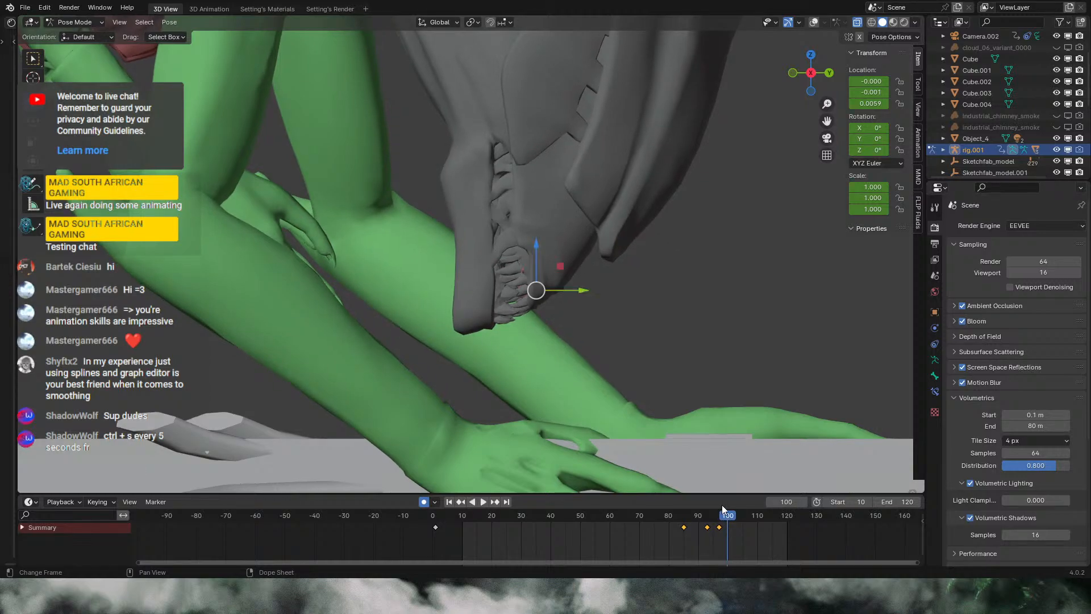
pyautogui.press('g')
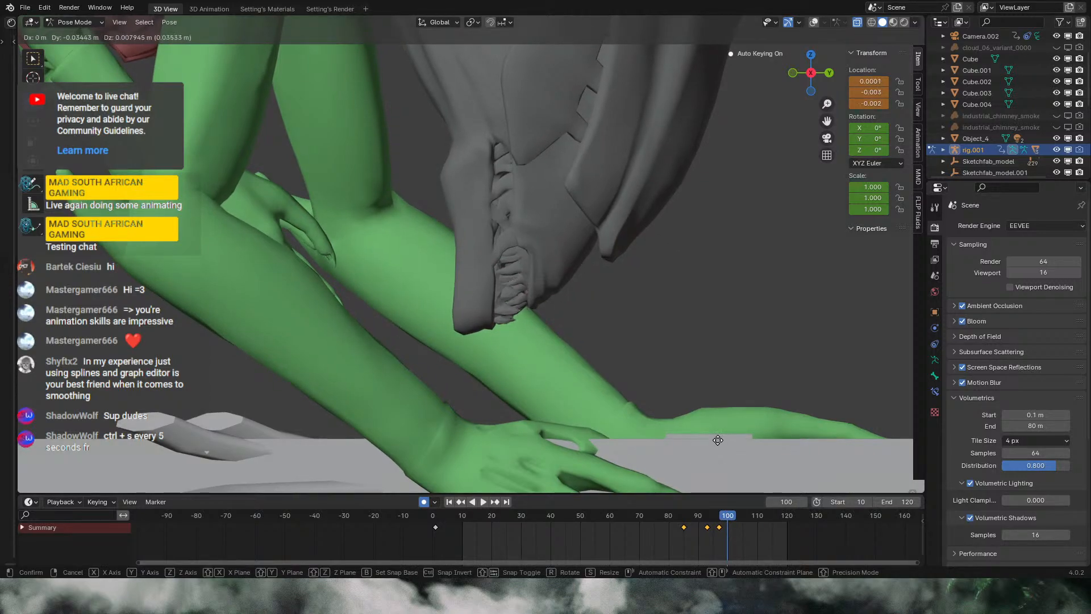
pyautogui.click(718, 441)
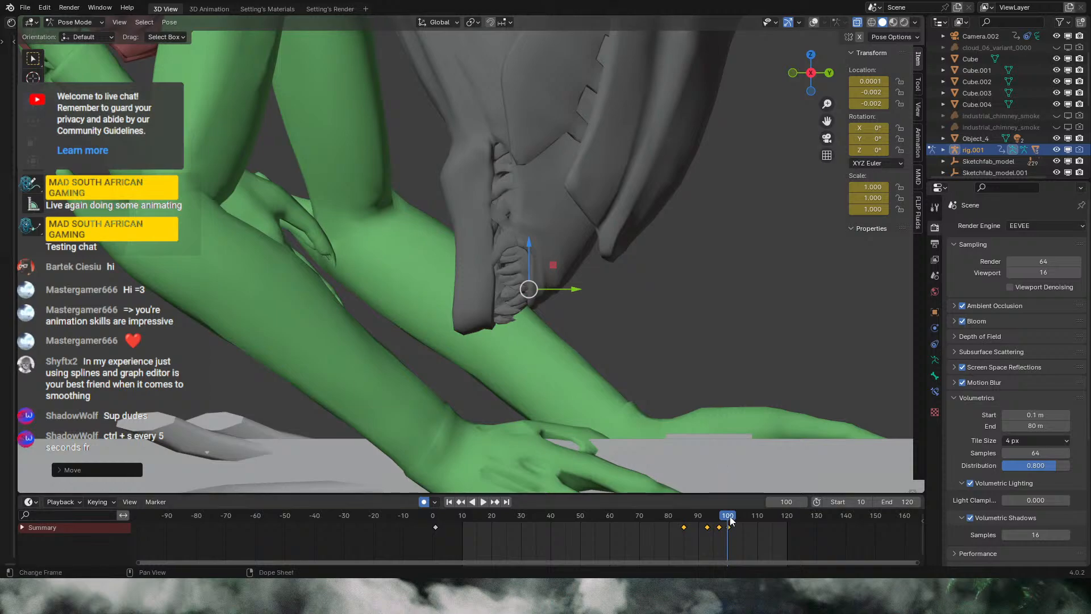
# Step: Move the upper front teeth control at frame 106 to a location of about 0, -0.003, 0.0191
pyautogui.press('space')
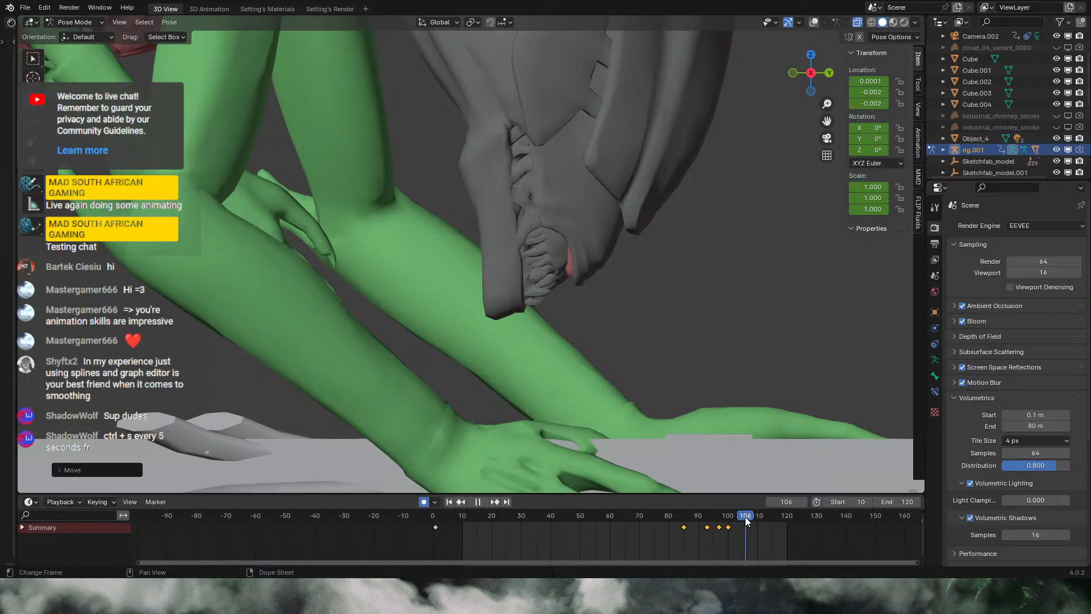
pyautogui.press('space')
pyautogui.press('g')
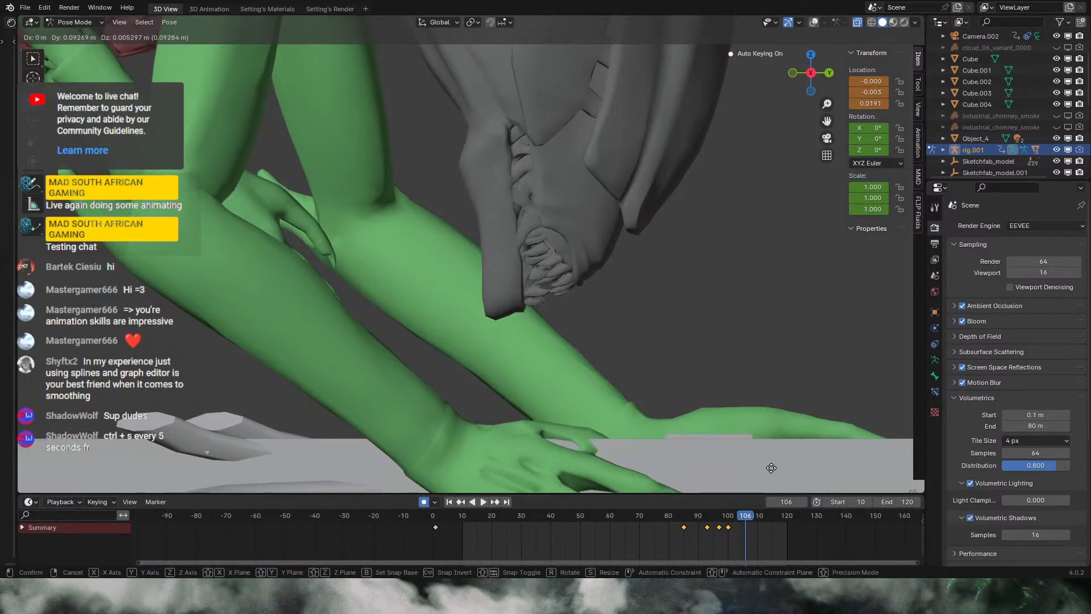
pyautogui.click(771, 468)
# Step: Move the upper front teeth control at frame 110 to a location of about 0, 0.0029, 0.0021
pyautogui.moveTo(748, 519)
pyautogui.mouseDown()
pyautogui.moveTo(714, 514)
pyautogui.moveTo(759, 515)
pyautogui.mouseUp()
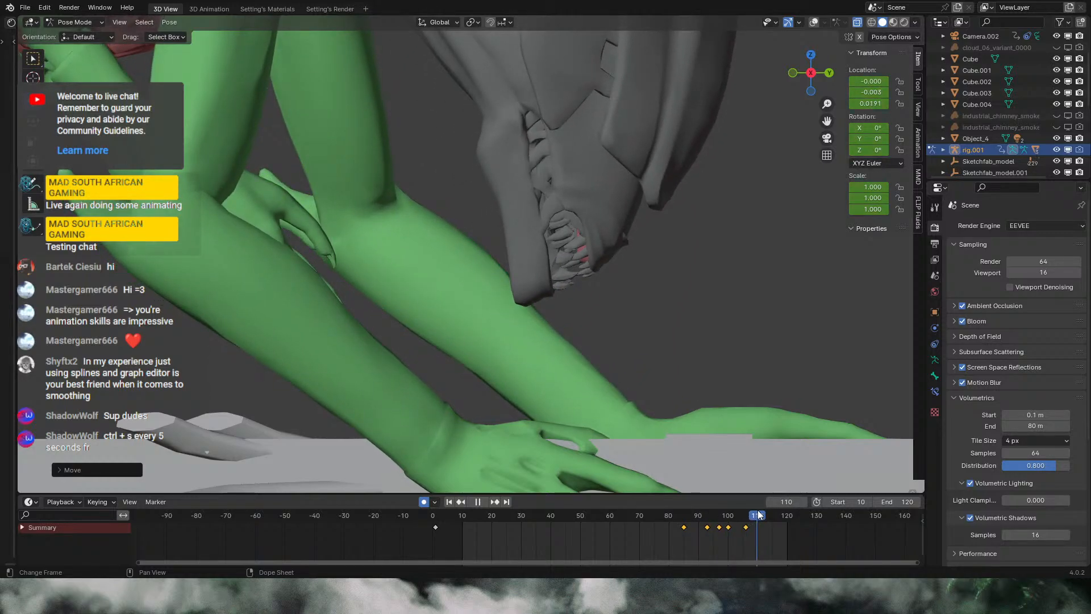
pyautogui.press('g')
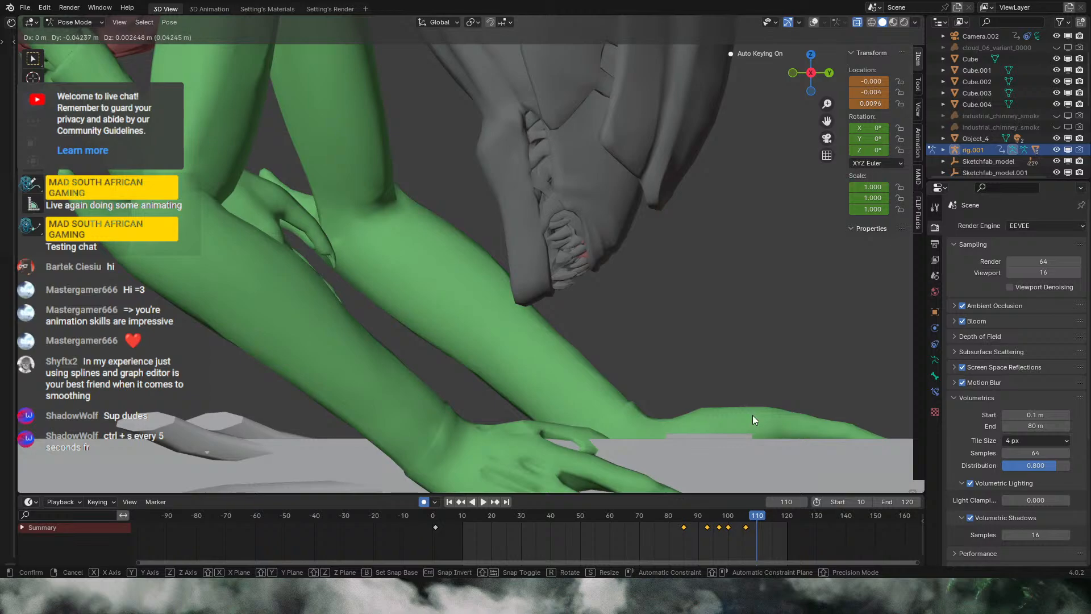
pyautogui.click(753, 417)
pyautogui.press('g')
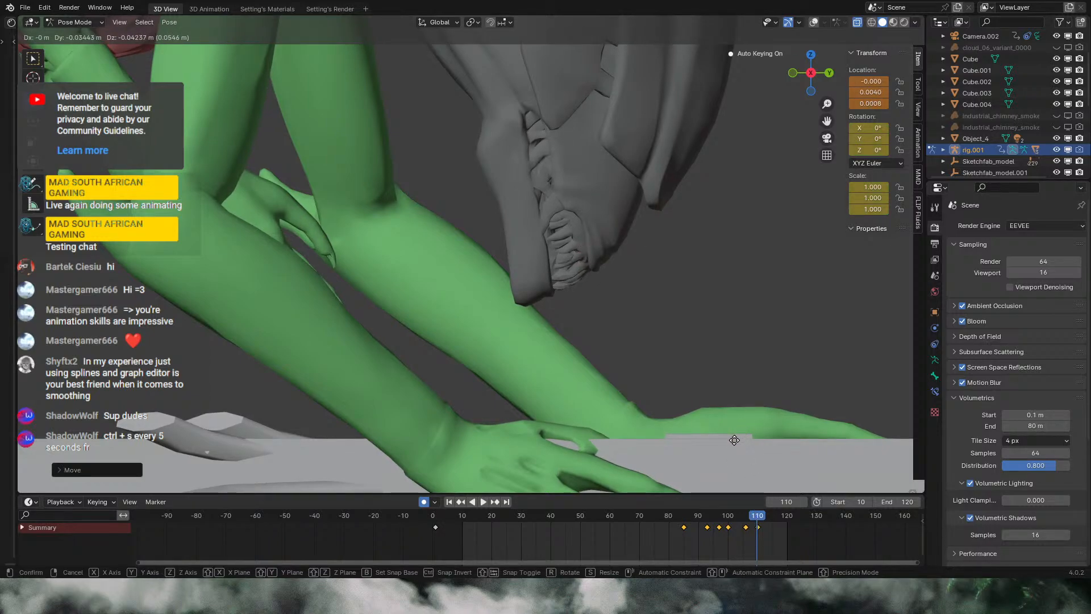
pyautogui.click(736, 439)
# Step: Move the upper front teeth control at frame 116 to a location of about 0, 0, 0
pyautogui.press('space')
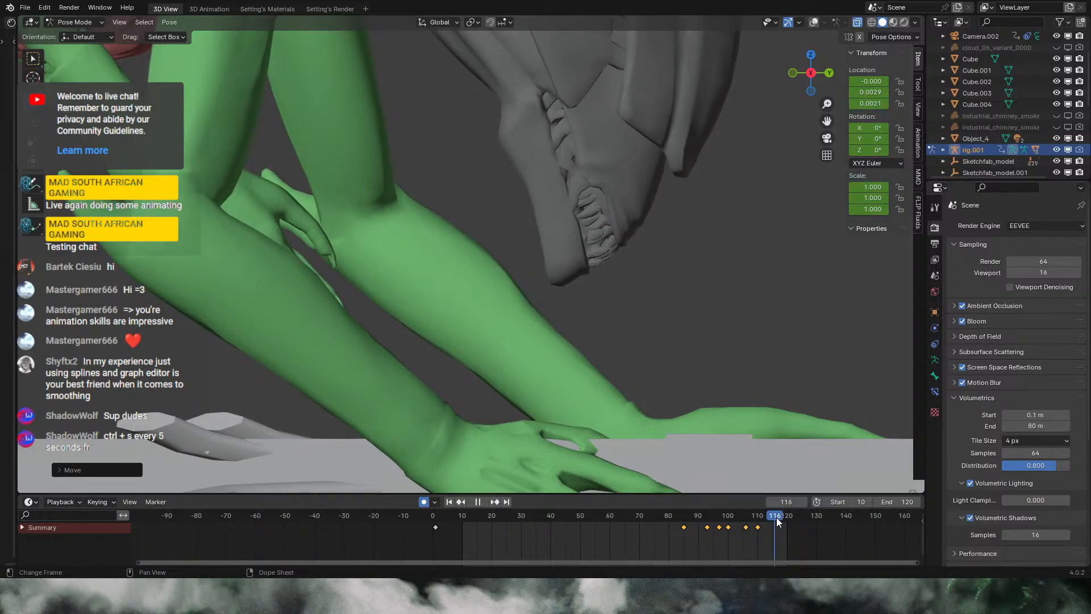
pyautogui.press('space')
pyautogui.press('g')
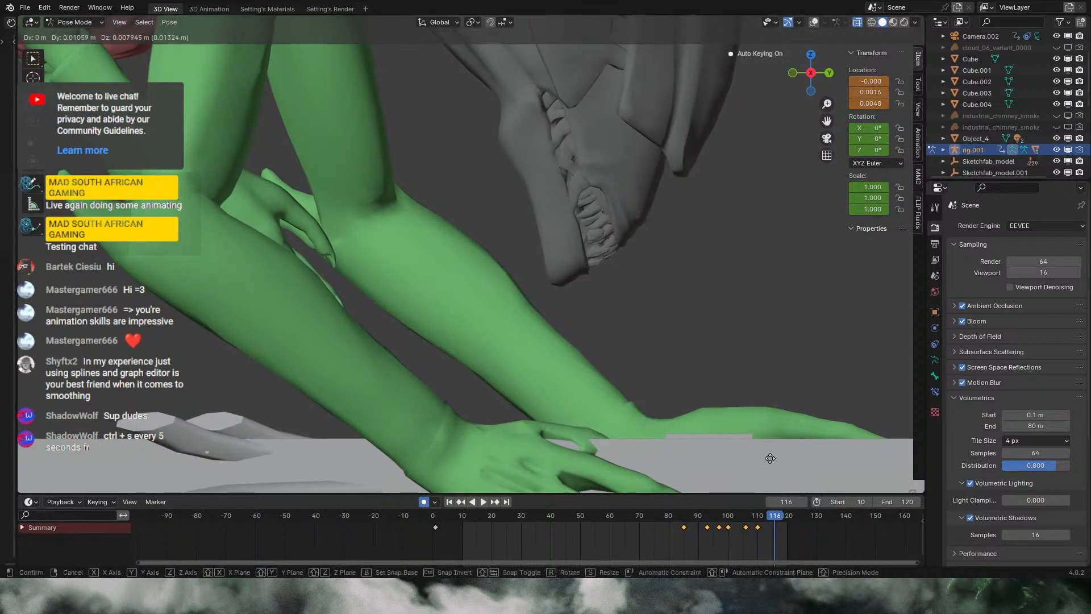
pyautogui.rightClick(771, 458)
pyautogui.press('g')
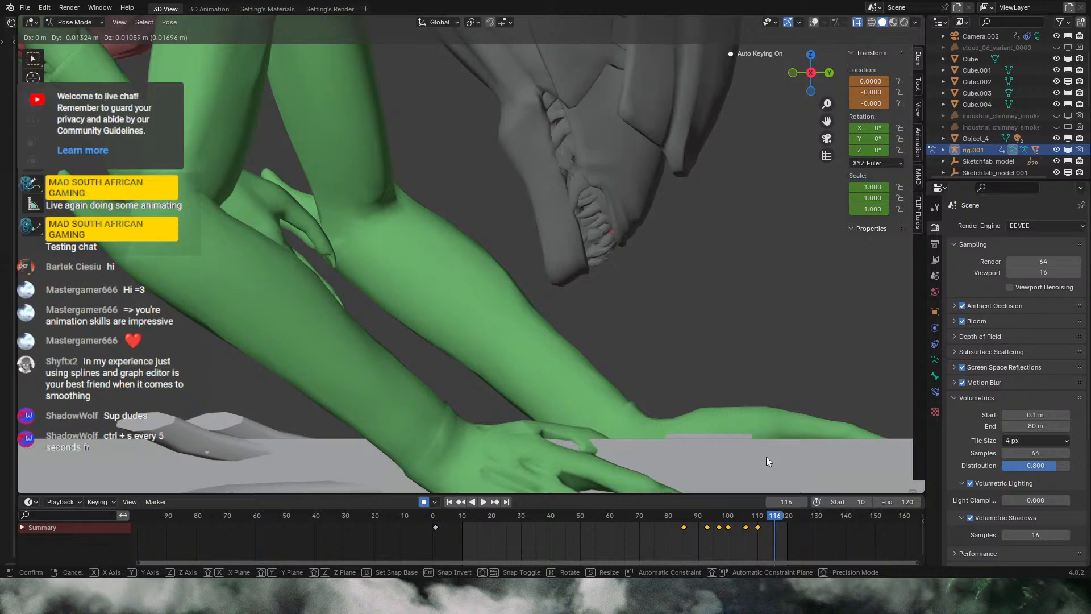
pyautogui.click(767, 458)
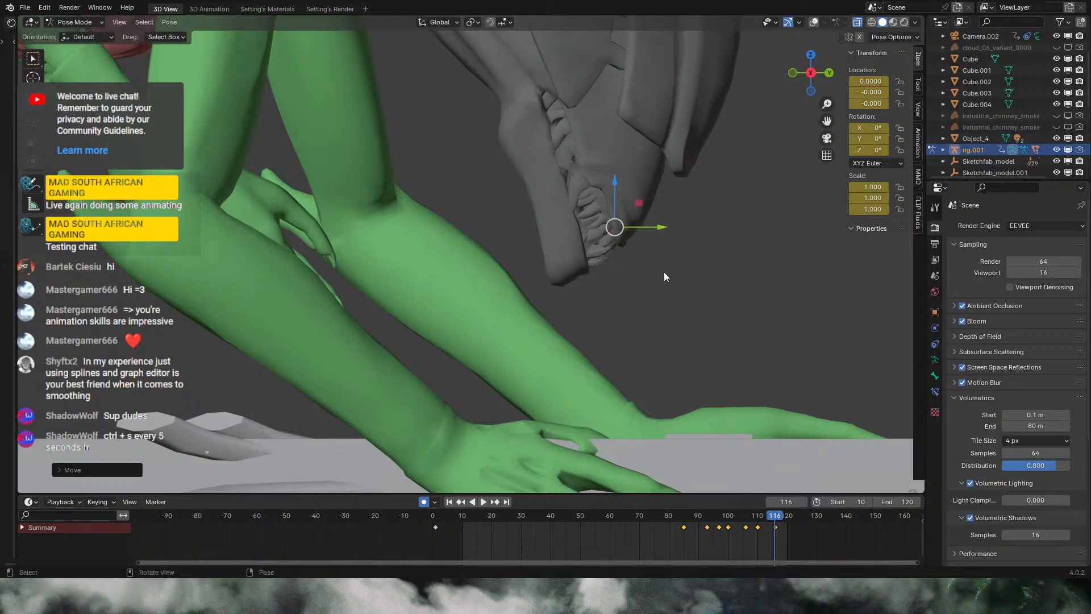
# Step: Show the viewport overlays and select the lower front teeth control
pyautogui.moveTo(772, 520); pyautogui.dragTo(714, 515)
pyautogui.click(813, 23)
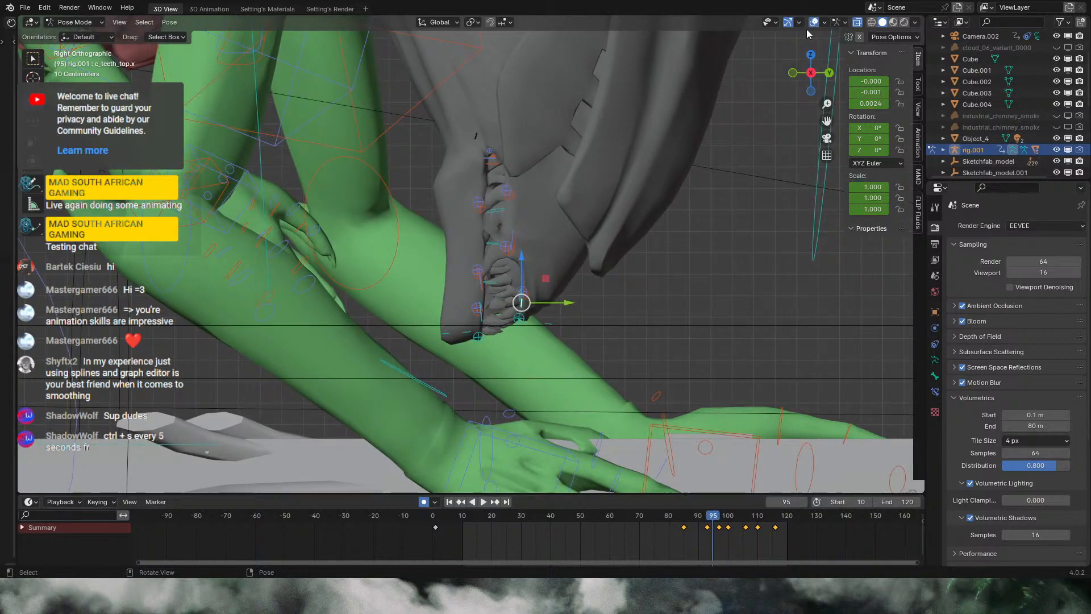
pyautogui.click(485, 321)
pyautogui.press('g')
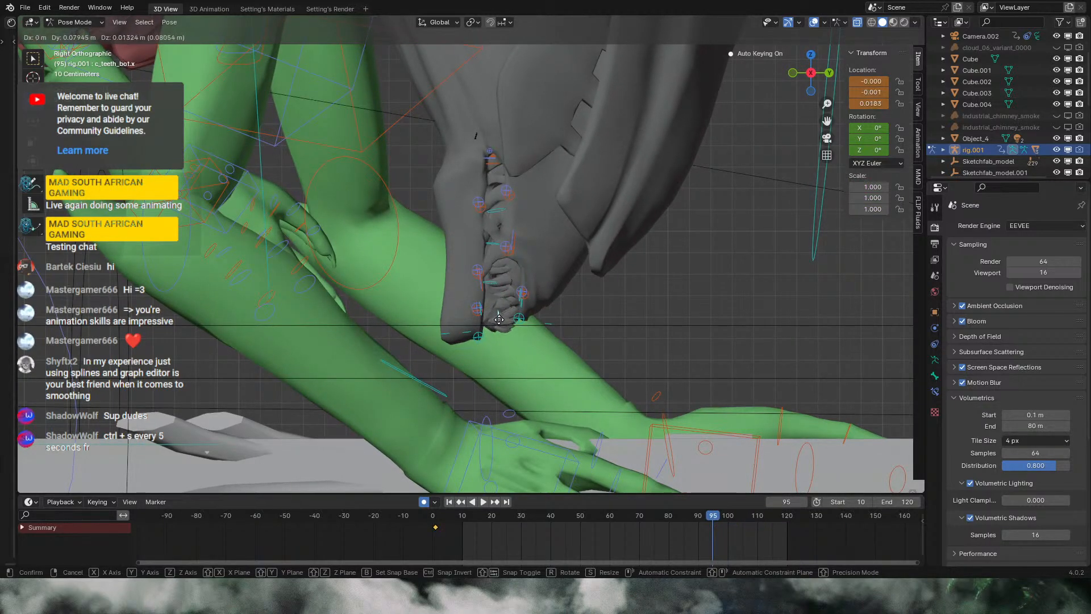
pyautogui.press('Escape')
# Step: Key the lower front teeth control at frame 80 with its location at 0, 0, 0
pyautogui.moveTo(701, 516); pyautogui.dragTo(657, 534)
pyautogui.press('space')
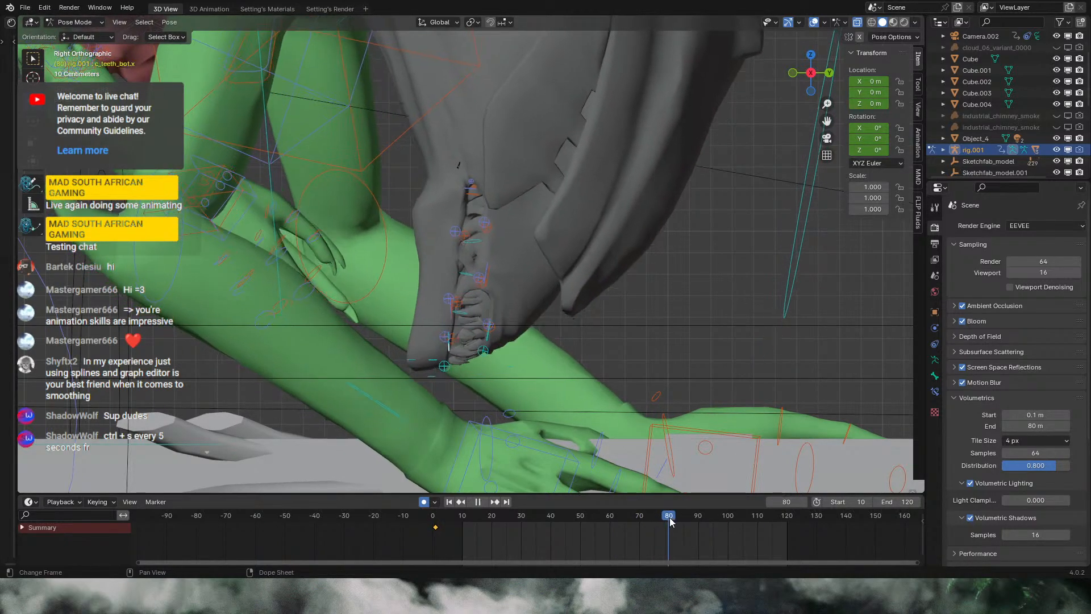
pyautogui.press('g')
pyautogui.click(621, 343)
# Step: Move the lower front teeth control at frame 85 to a location of about 0, 0, -0.003
pyautogui.press('space')
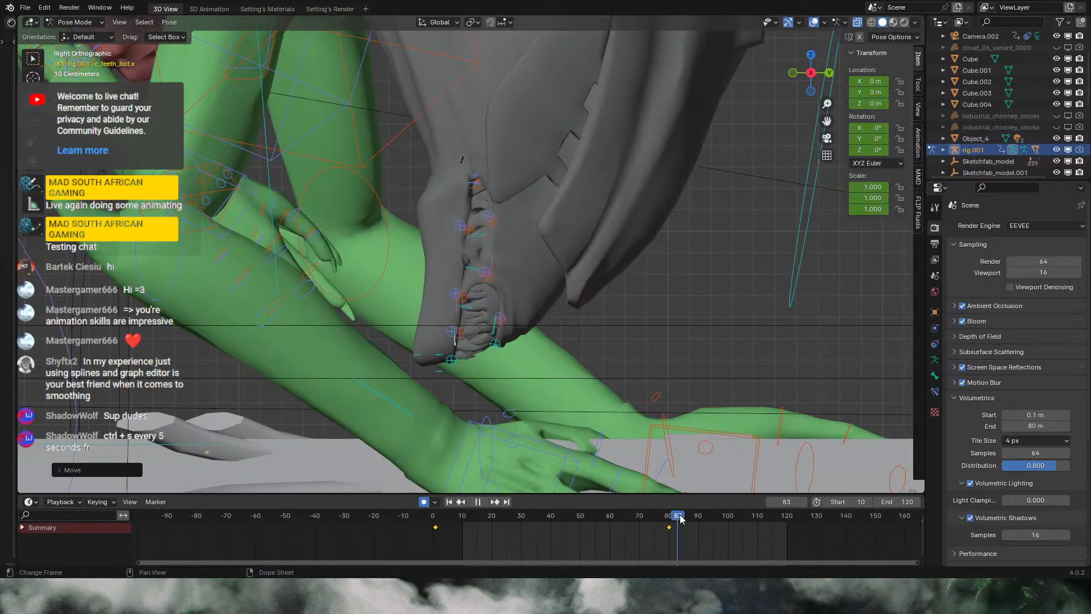
pyautogui.press('space')
pyautogui.moveTo(692, 516)
pyautogui.mouseDown()
pyautogui.moveTo(669, 517)
pyautogui.moveTo(683, 515)
pyautogui.mouseUp()
pyautogui.press('g')
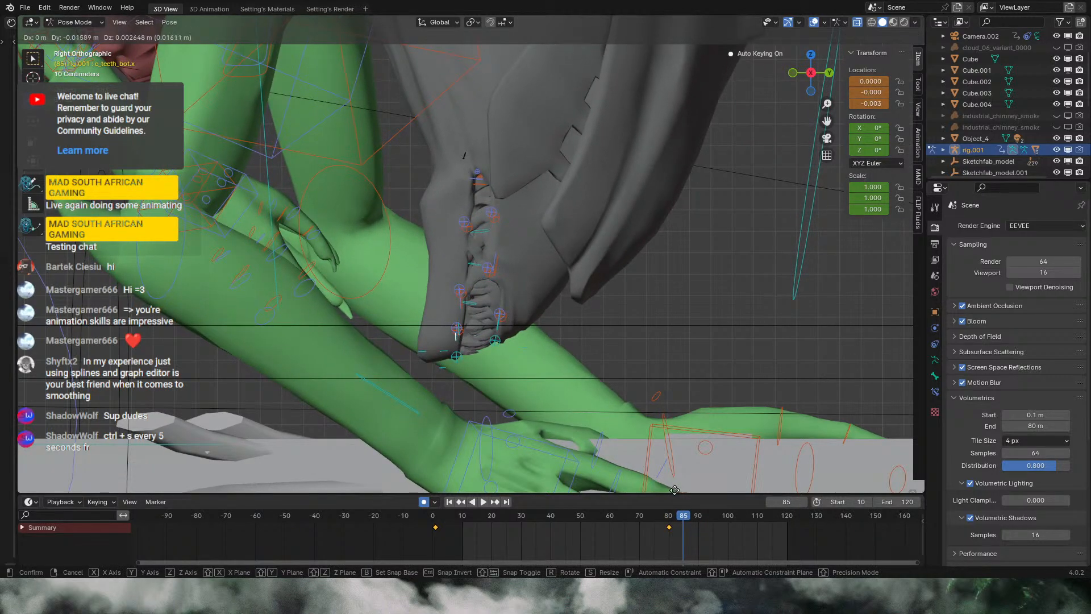
pyautogui.click(675, 490)
# Step: Move the lower front teeth control at frame 88 to a location of about 0, 0.0005, -0.001
pyautogui.press('Right')
pyautogui.press('Right')
pyautogui.press('Right')
pyautogui.press('g')
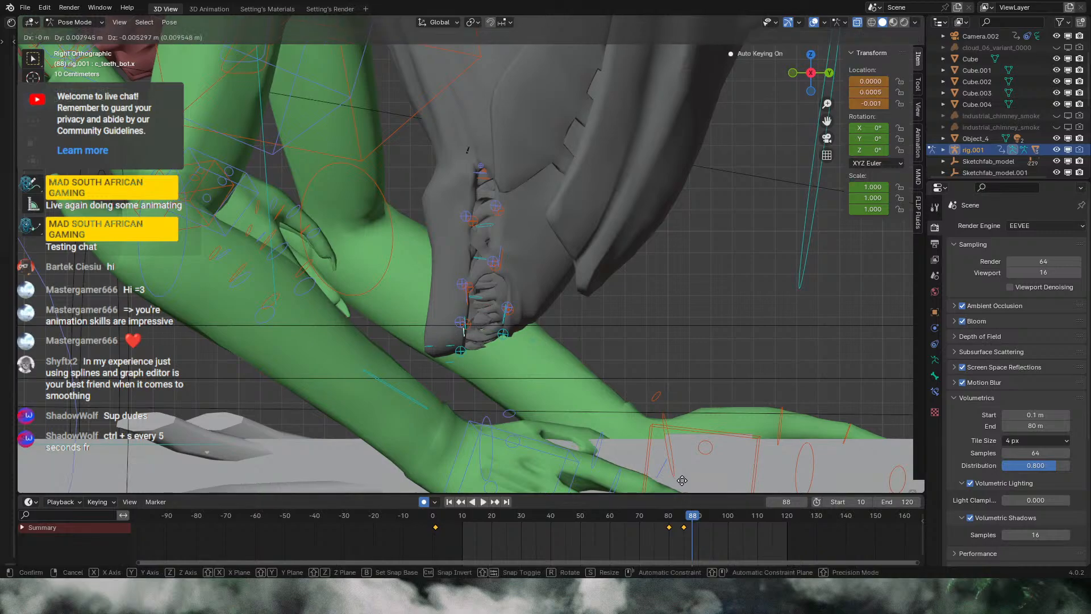
pyautogui.click(686, 488)
# Step: Move the lower front teeth control at frame 92 to about 0, 0.001, -0.002, and add another small shift at frame 83
pyautogui.moveTo(693, 516); pyautogui.dragTo(719, 516)
pyautogui.press('g')
pyautogui.click(659, 476)
pyautogui.click(671, 517)
pyautogui.press('g')
pyautogui.click(689, 467)
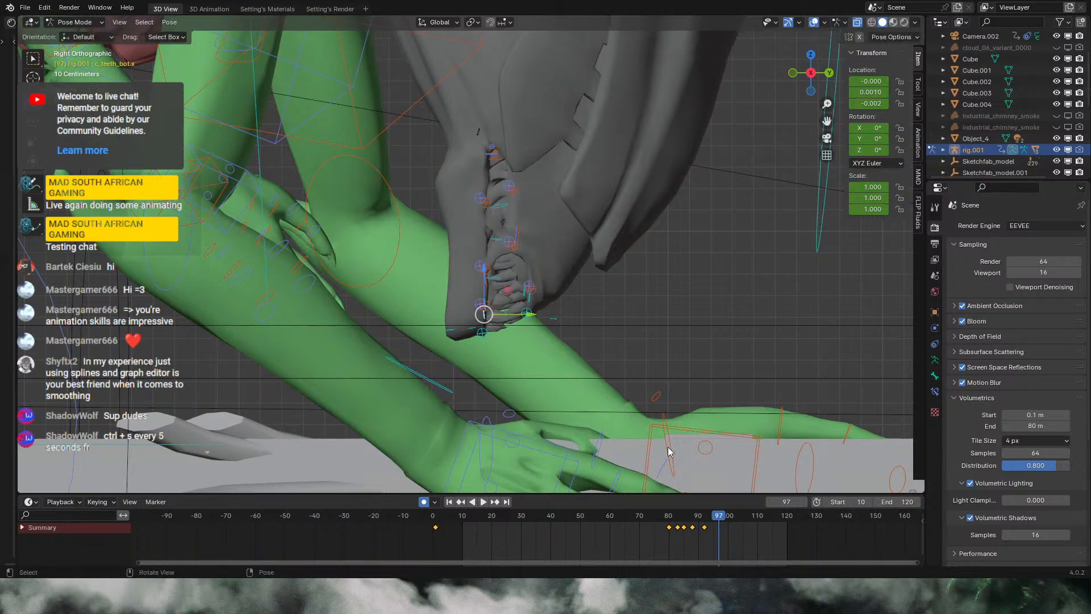
# Step: Move the lower front teeth control along Y at frame 97 to about 0.0001, 0.0001, -0.009, and shift it again at frame 103
pyautogui.moveTo(534, 320); pyautogui.dragTo(527, 313)
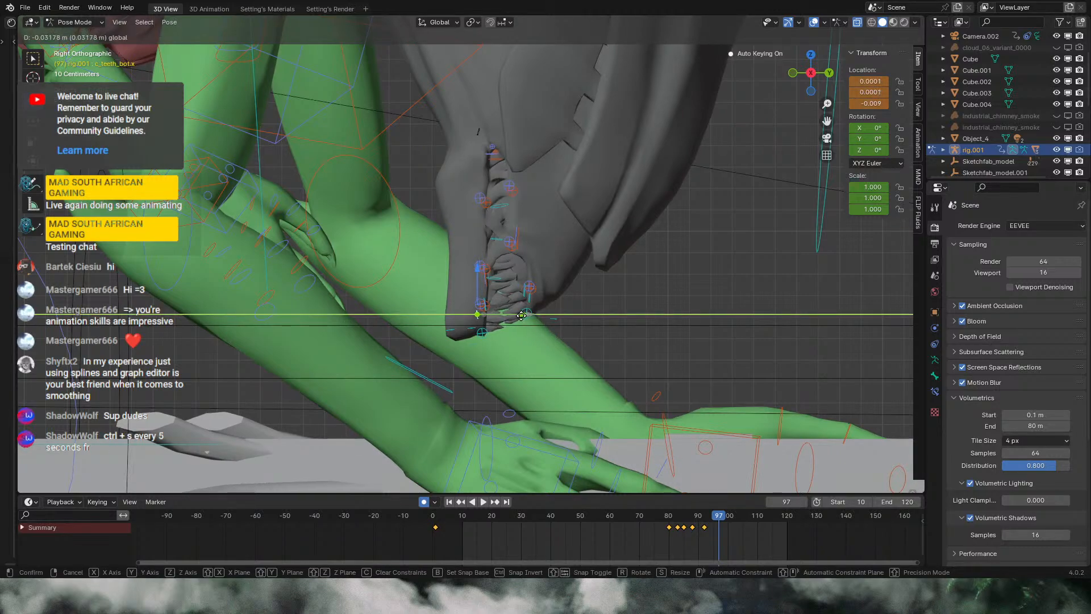
pyautogui.click(521, 316)
pyautogui.press('space')
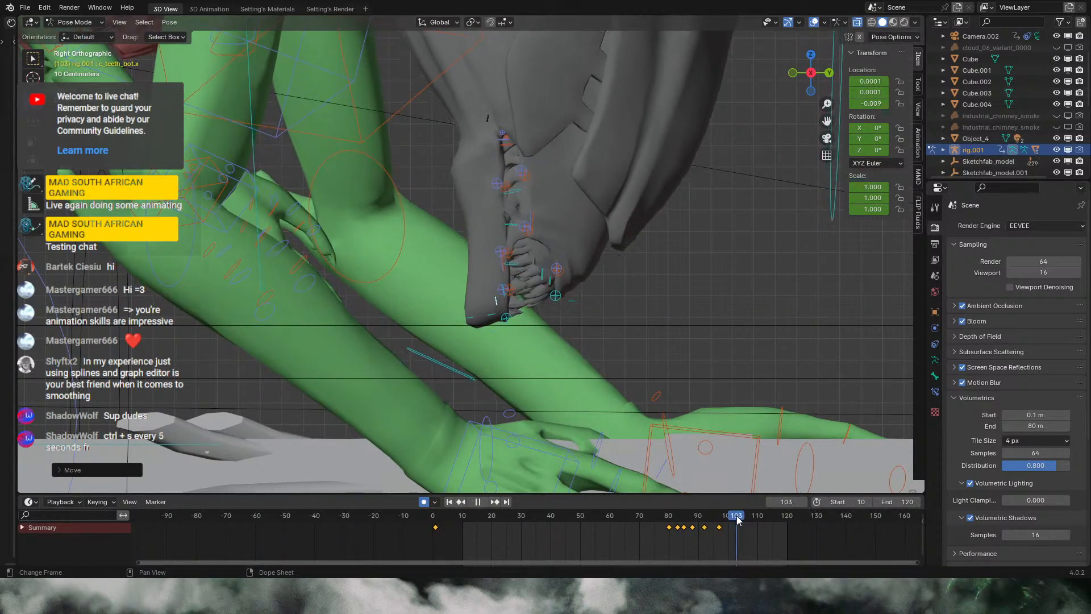
pyautogui.press('space')
pyautogui.moveTo(539, 299); pyautogui.dragTo(563, 286)
# Step: Move the lower front teeth control at frame 107 to a location of about 0.0001, 0, -0.010
pyautogui.press('Right')
pyautogui.press('Right')
pyautogui.press('Right')
pyautogui.press('Right')
pyautogui.moveTo(628, 372); pyautogui.dragTo(629, 372)
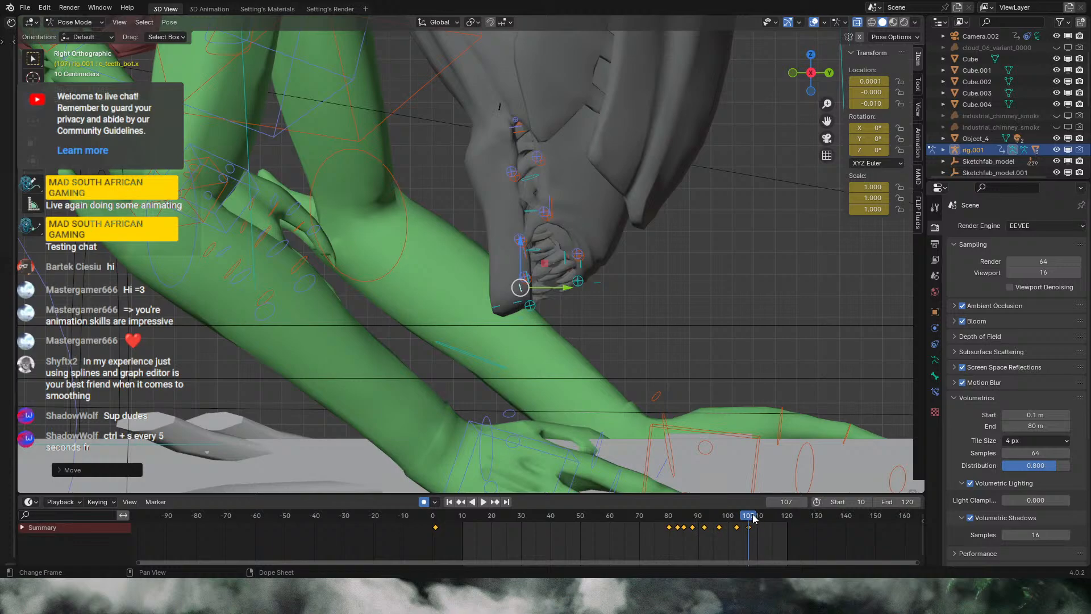
# Step: Move the lower front teeth control to about 0.0001, 0.0006, -0.007 at frame 115 and about 0.0003, -0.002, -0.013 at frame 122
pyautogui.moveTo(753, 517); pyautogui.dragTo(772, 519)
pyautogui.click(570, 257)
pyautogui.moveTo(617, 262); pyautogui.dragTo(621, 263)
pyautogui.moveTo(776, 518); pyautogui.dragTo(792, 519)
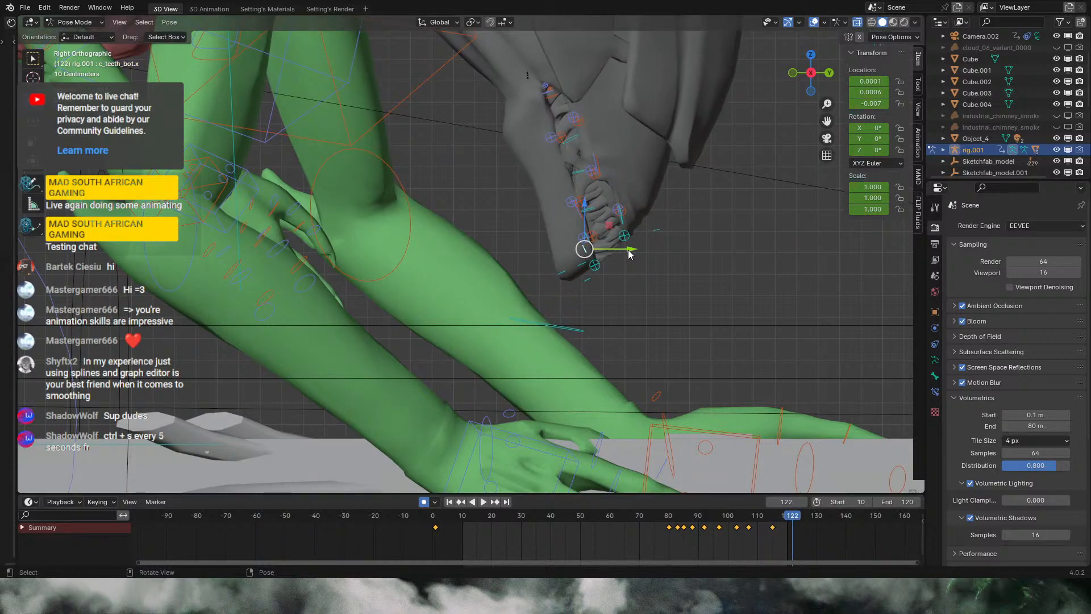
pyautogui.moveTo(630, 254); pyautogui.dragTo(621, 250)
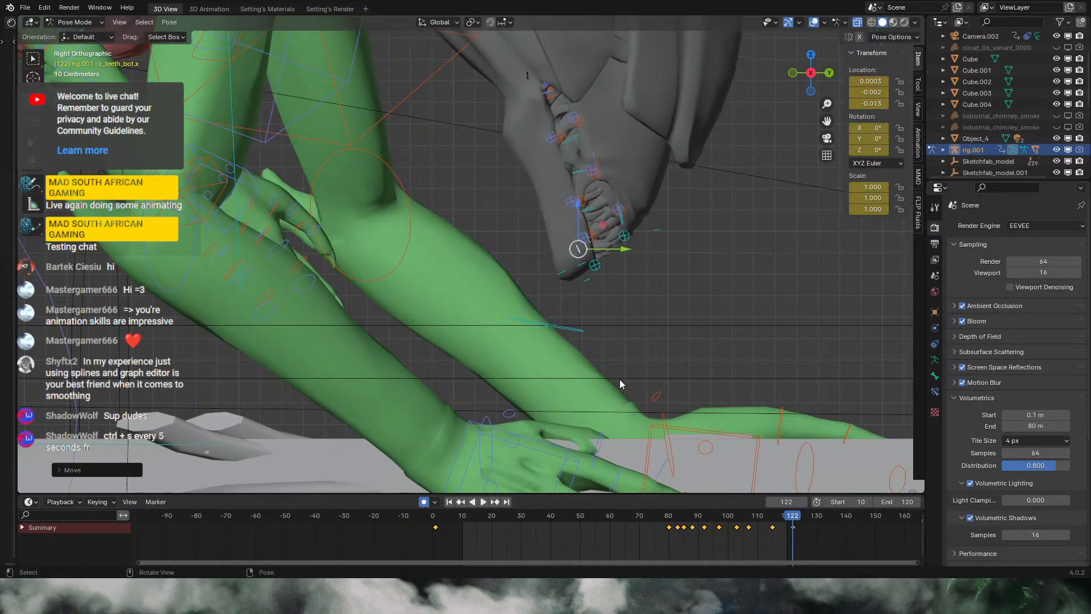
# Step: Play the animation from frame 13 through the camera with overlays hidden, and save the file
pyautogui.click(827, 138)
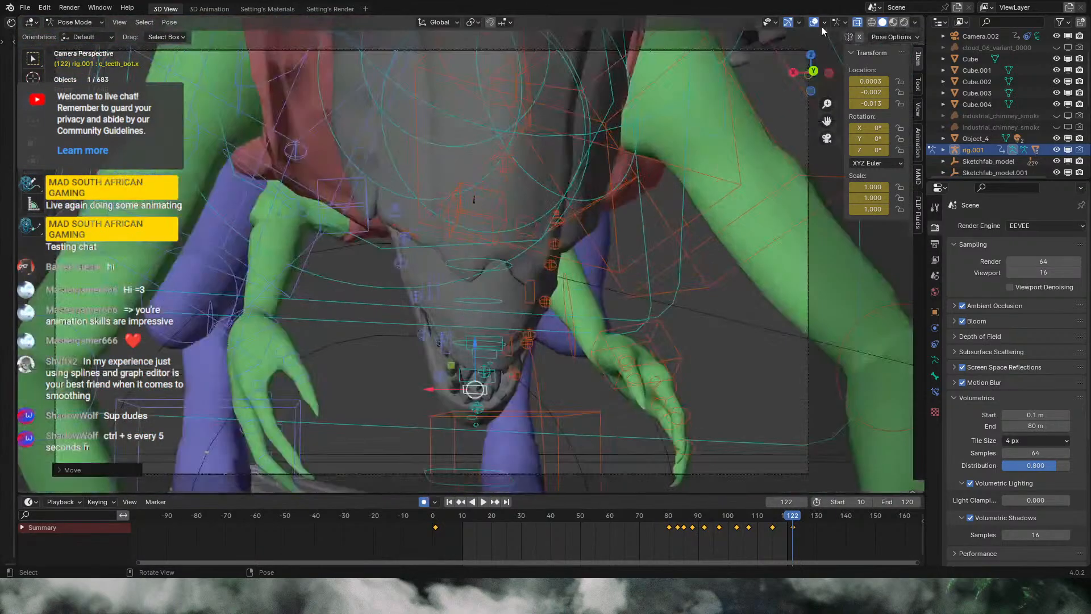
pyautogui.click(814, 22)
pyautogui.click(472, 516)
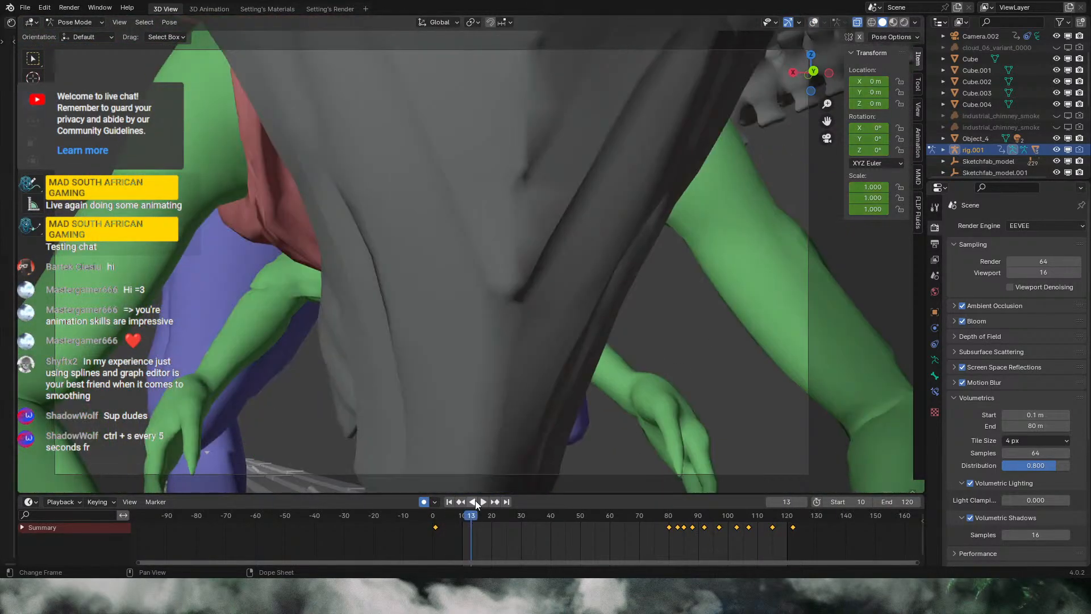
pyautogui.click(484, 501)
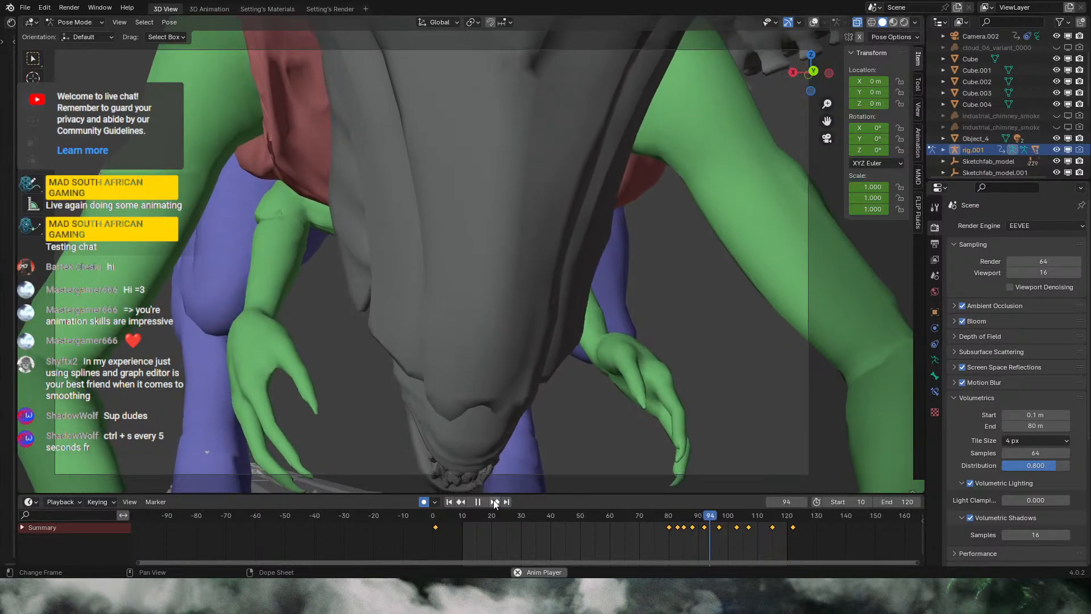
pyautogui.click(495, 501)
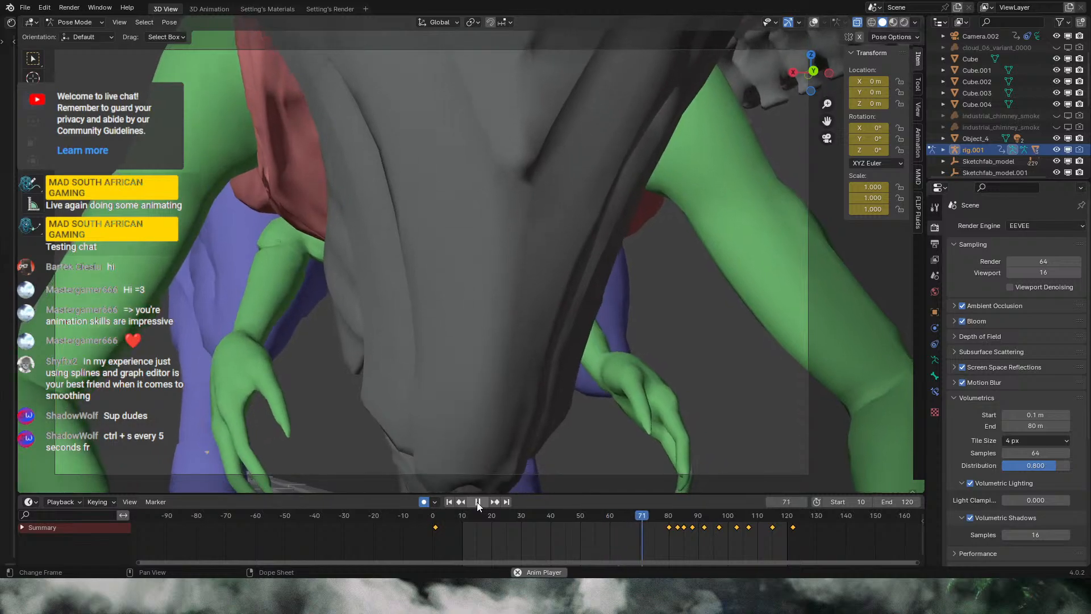
pyautogui.click(478, 502)
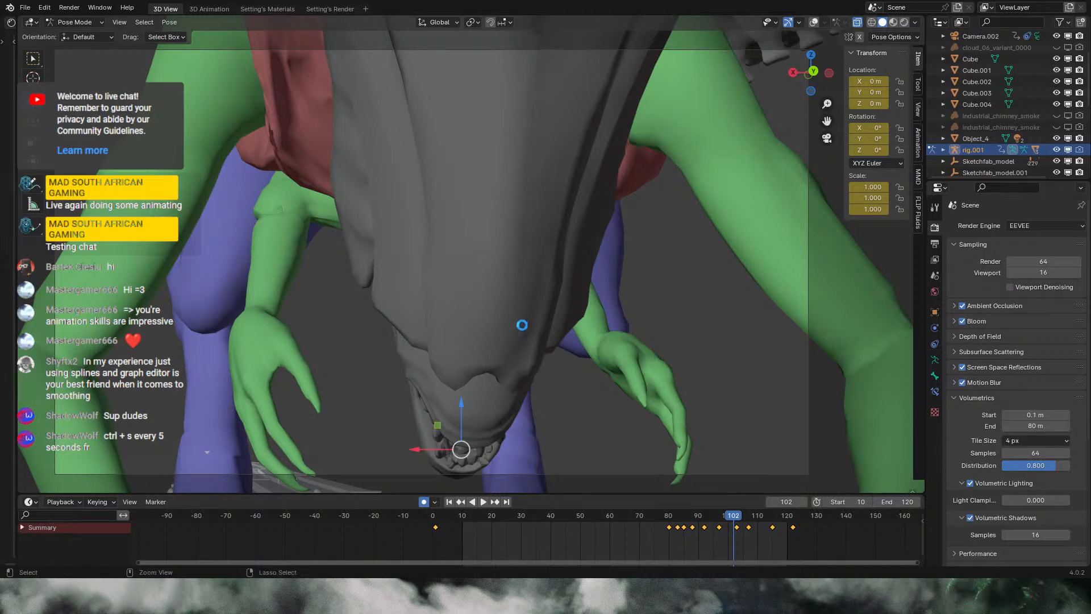
pyautogui.hotkey('ctrl', 's')
# Step: Select the tail's master control and rotate it at frame 1 to about 9.99°, 12.09°, -17.54° in camera view
pyautogui.moveTo(466, 518); pyautogui.dragTo(433, 530)
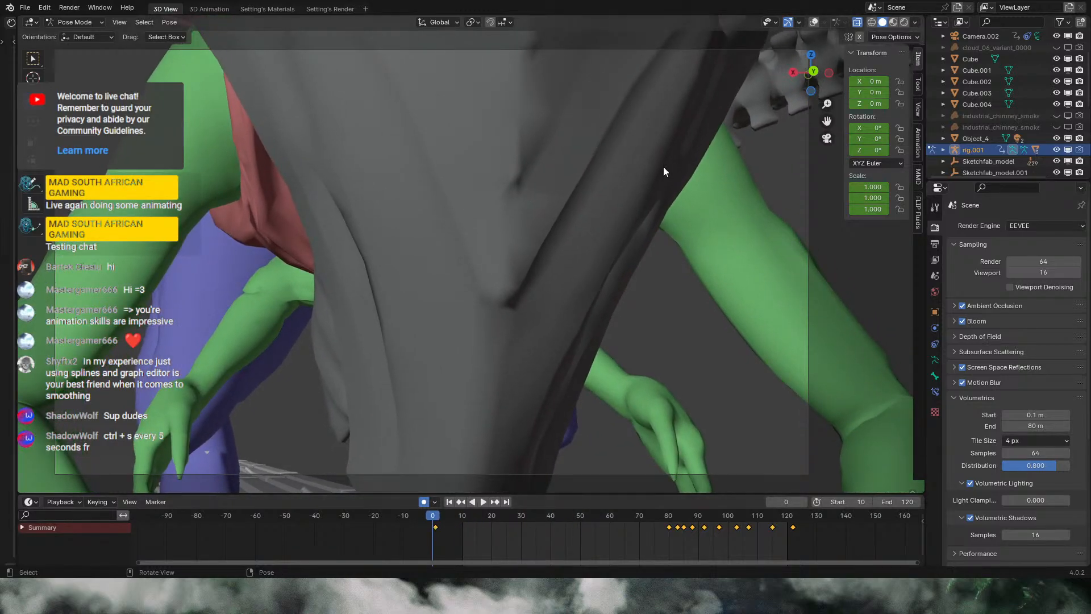
pyautogui.click(816, 24)
pyautogui.moveTo(788, 188); pyautogui.dragTo(665, 203, button='middle')
pyautogui.click(672, 142)
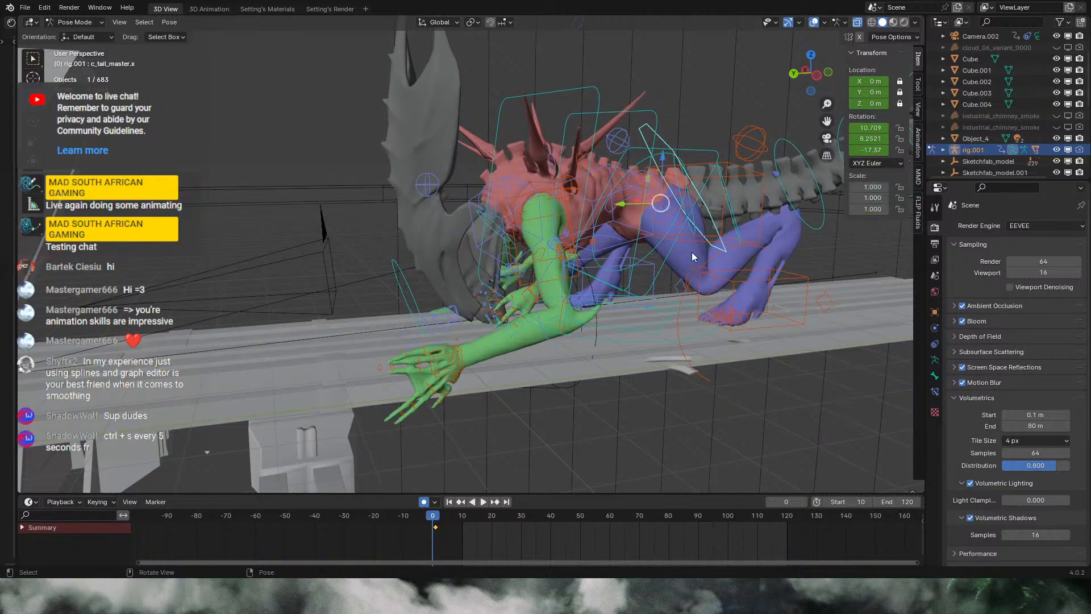
pyautogui.click(826, 139)
pyautogui.moveTo(694, 284); pyautogui.dragTo(700, 280, button='middle')
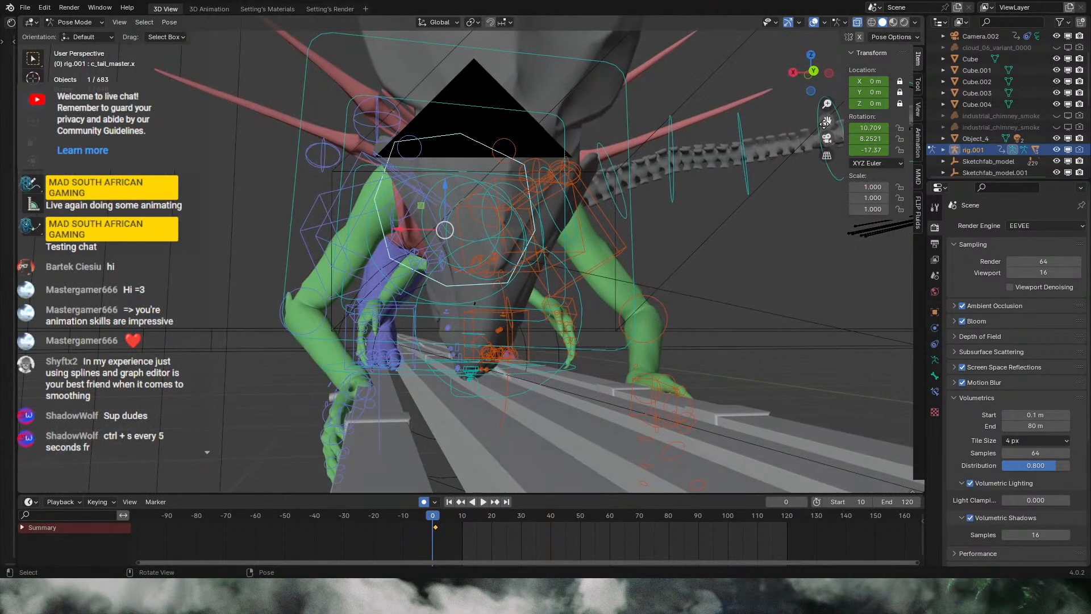
pyautogui.click(826, 138)
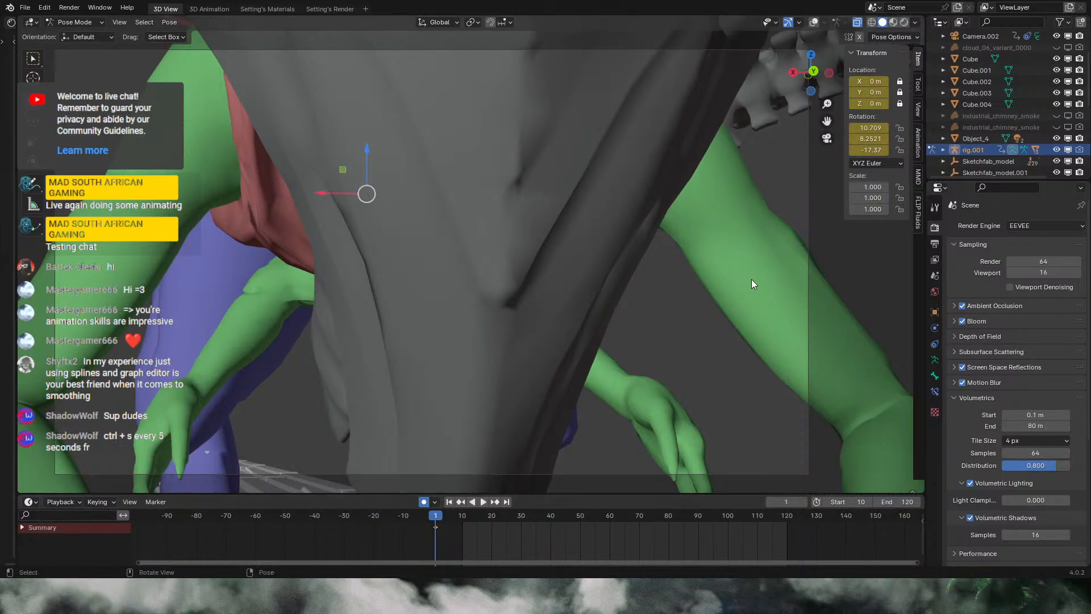
pyautogui.press('r')
pyautogui.click(757, 311)
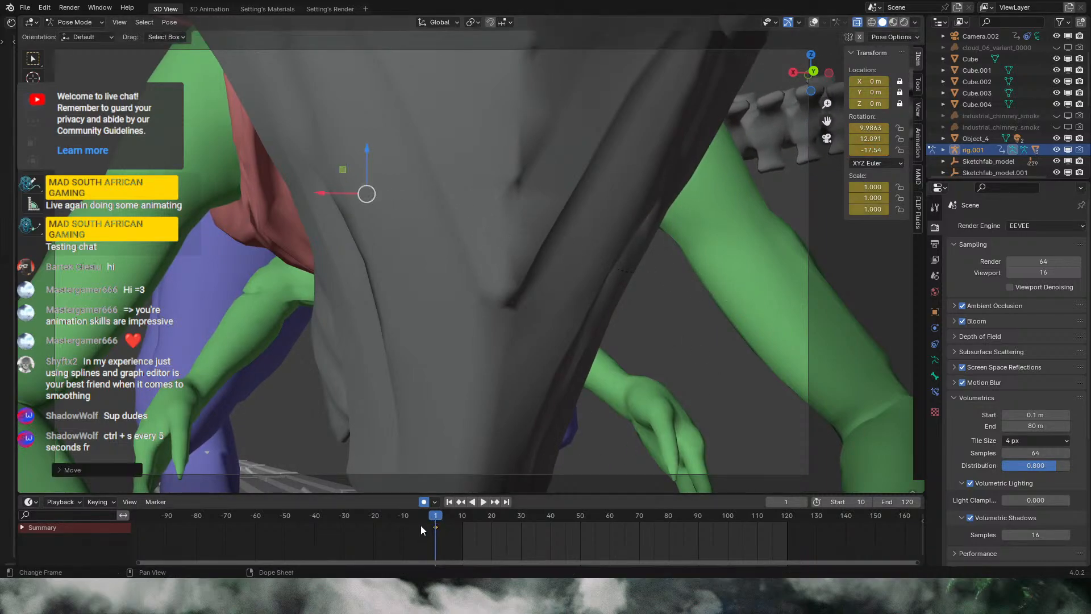
# Step: Swing the tail's master control back slightly at frame 66, and rotate it to about 9.94°, 12.35°, -17.66° at frame 123
pyautogui.moveTo(449, 518); pyautogui.dragTo(628, 540)
pyautogui.press('r')
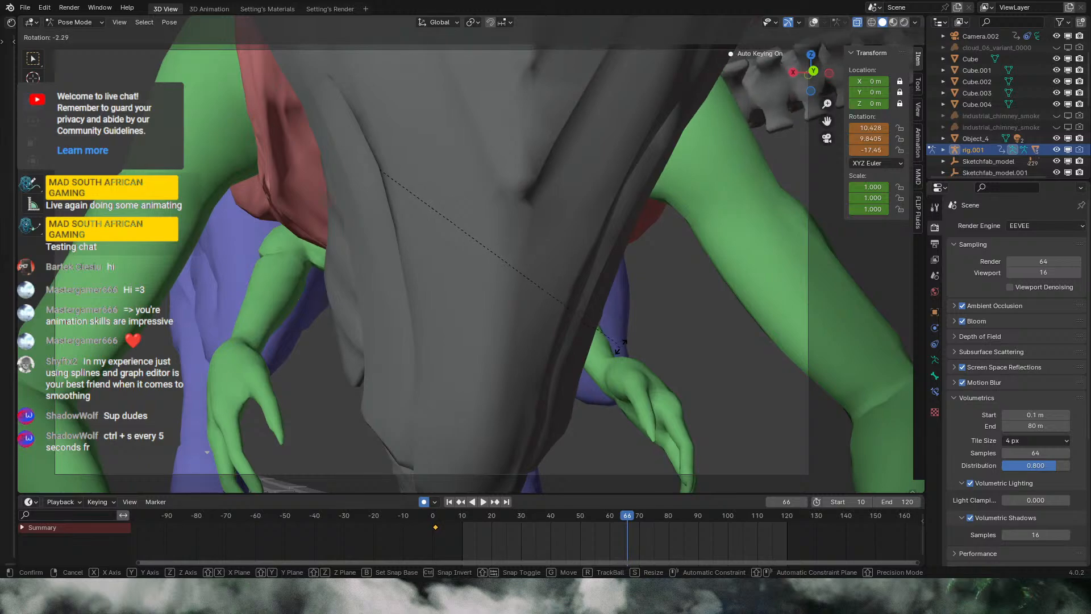
pyautogui.click(605, 476)
pyautogui.moveTo(628, 518); pyautogui.dragTo(795, 527)
pyautogui.press('r')
pyautogui.click(816, 434)
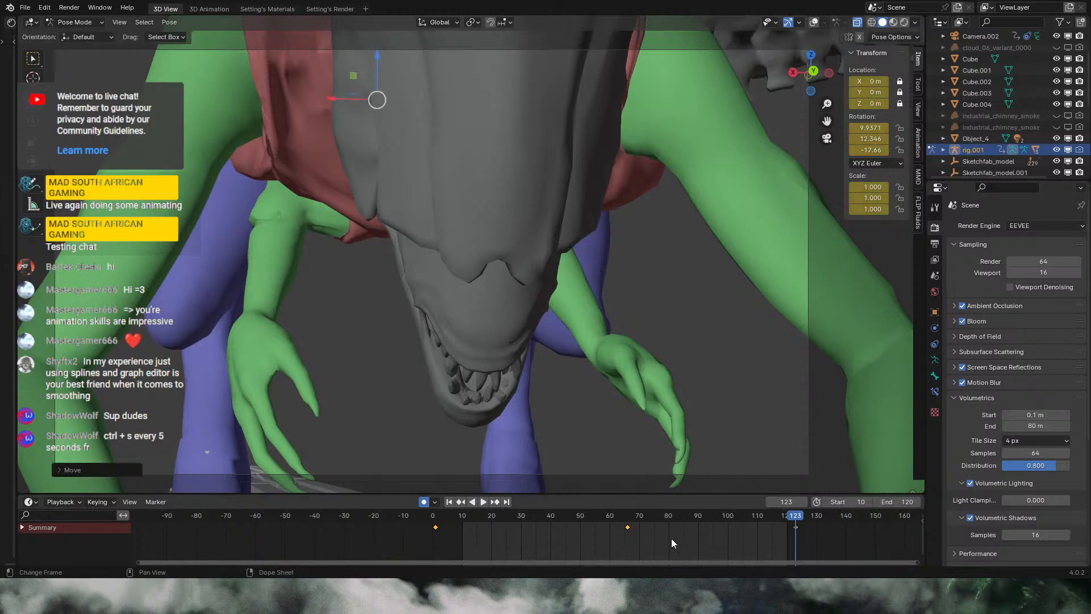
# Step: Review the motion up to frame 127 and inspect the creature's head from other angles
pyautogui.moveTo(491, 516); pyautogui.dragTo(805, 495)
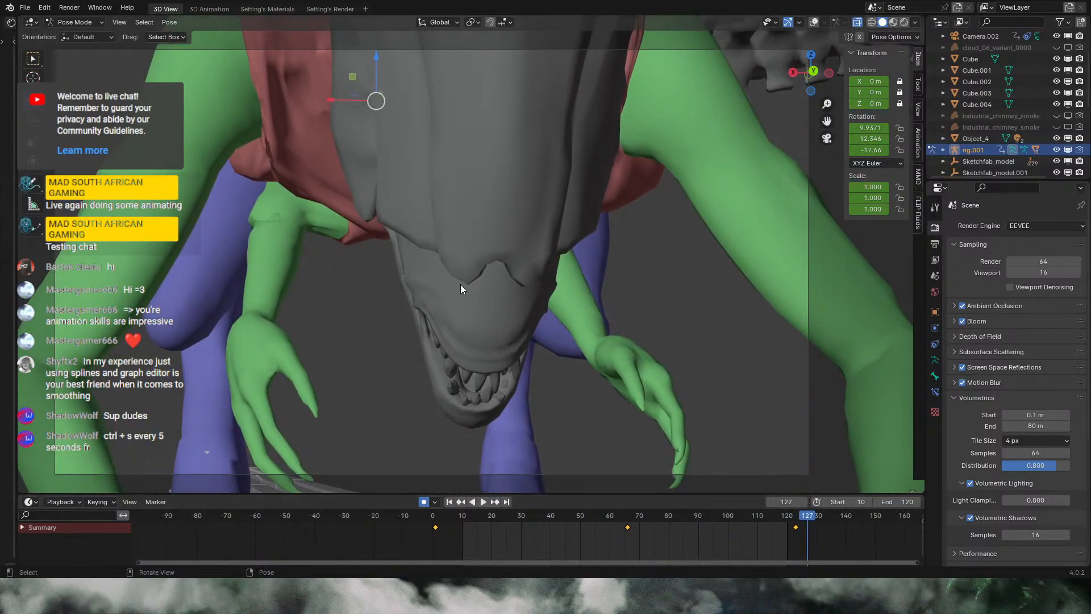
pyautogui.moveTo(460, 284); pyautogui.dragTo(627, 284, button='middle')
pyautogui.moveTo(560, 523); pyautogui.dragTo(471, 516)
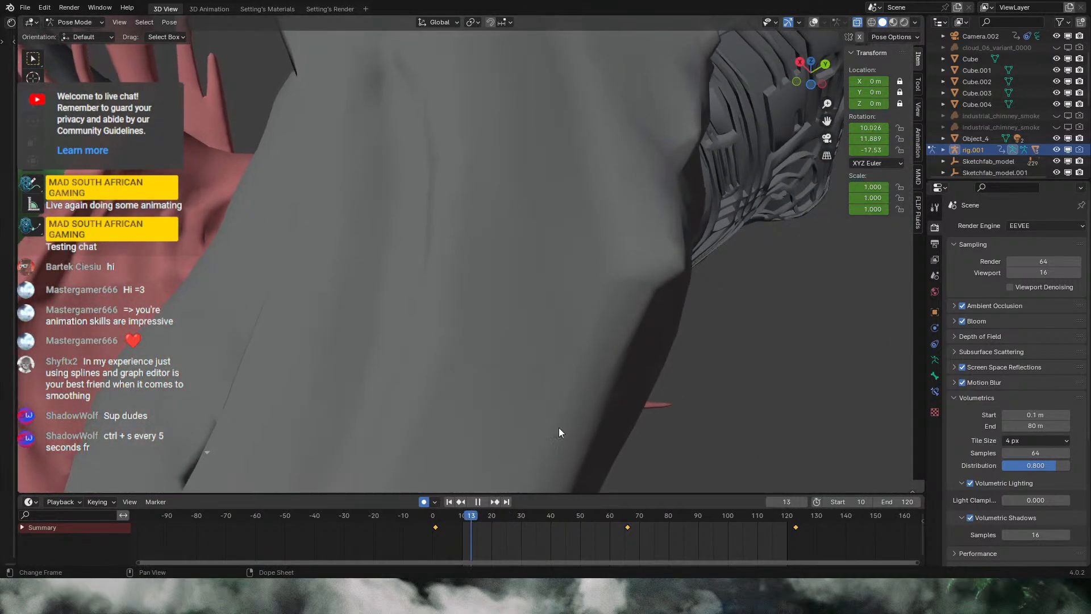
pyautogui.moveTo(558, 427); pyautogui.dragTo(609, 264, button='middle')
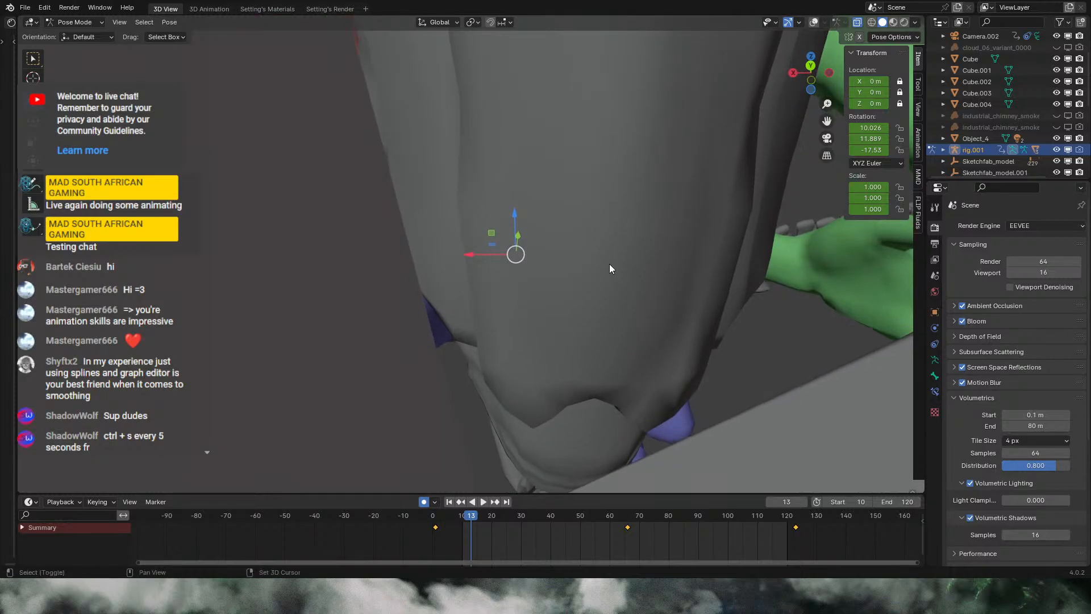
pyautogui.moveTo(625, 513); pyautogui.dragTo(660, 507)
# Step: Show the viewport overlays and select the creature's head control at frame 77
pyautogui.click(814, 22)
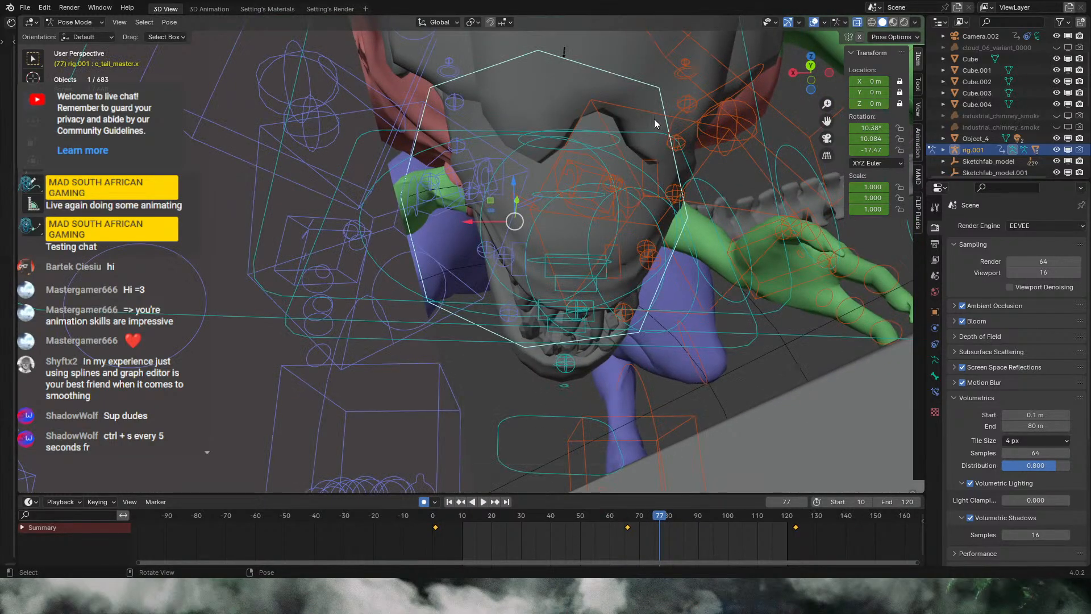
pyautogui.moveTo(655, 120); pyautogui.dragTo(769, 162, button='middle')
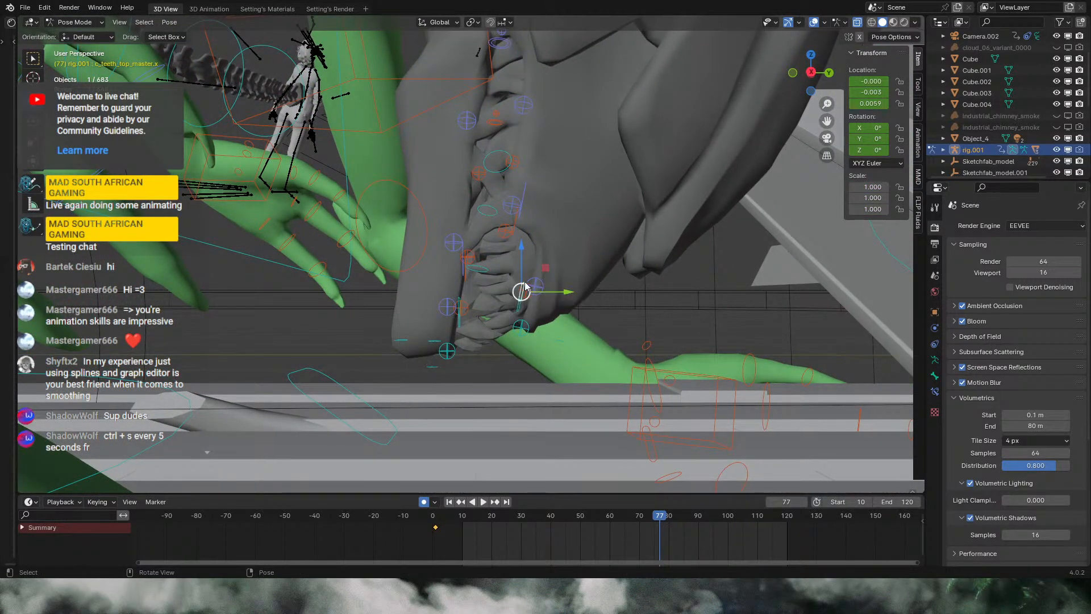
pyautogui.moveTo(530, 285); pyautogui.dragTo(612, 207, button='middle')
pyautogui.click(622, 225)
pyautogui.press('g')
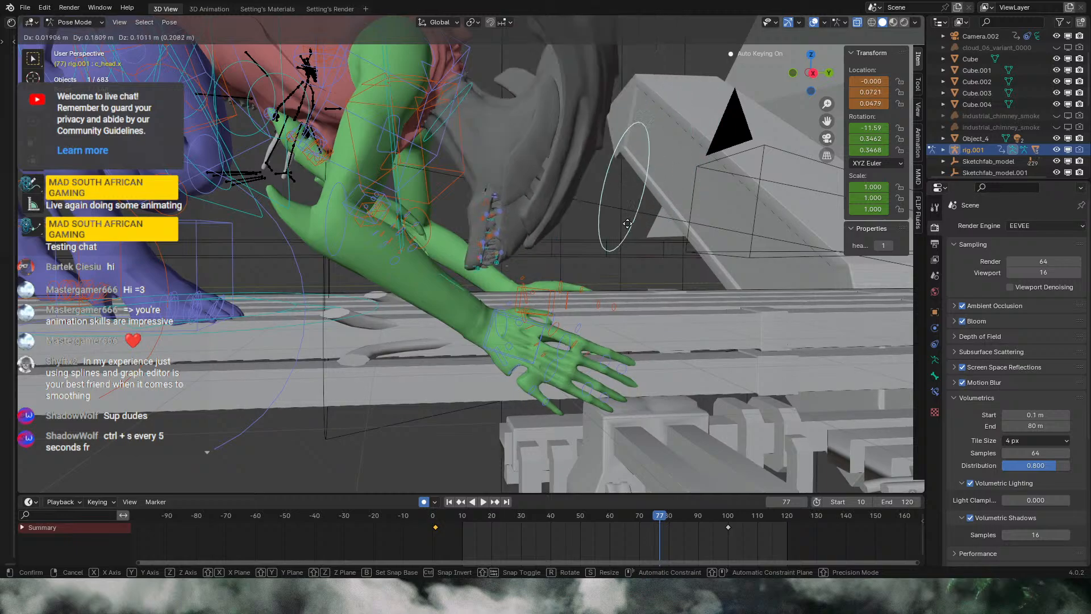
pyautogui.rightClick(753, 191)
pyautogui.moveTo(711, 209); pyautogui.dragTo(643, 233, button='middle')
pyautogui.moveTo(563, 259); pyautogui.dragTo(535, 270, button='middle')
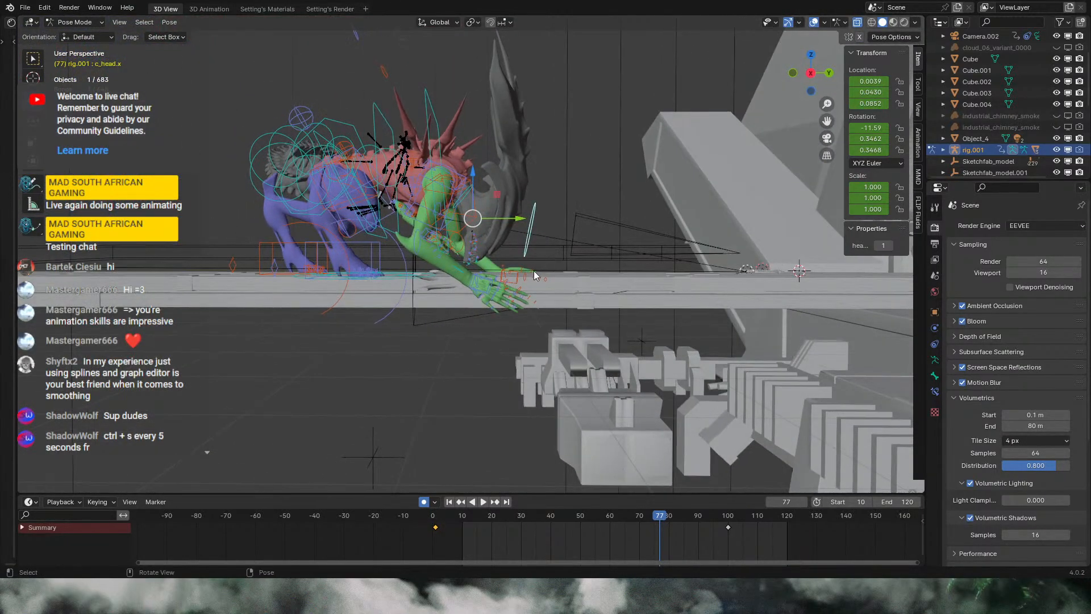
pyautogui.press('g')
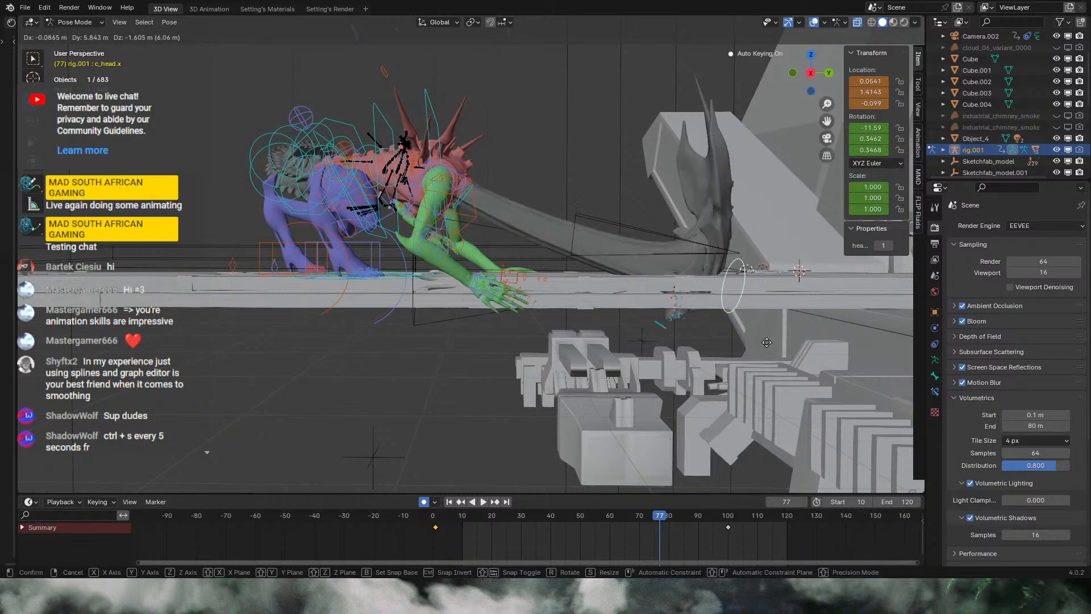
pyautogui.click(518, 267)
pyautogui.moveTo(519, 267); pyautogui.dragTo(540, 322, button='middle')
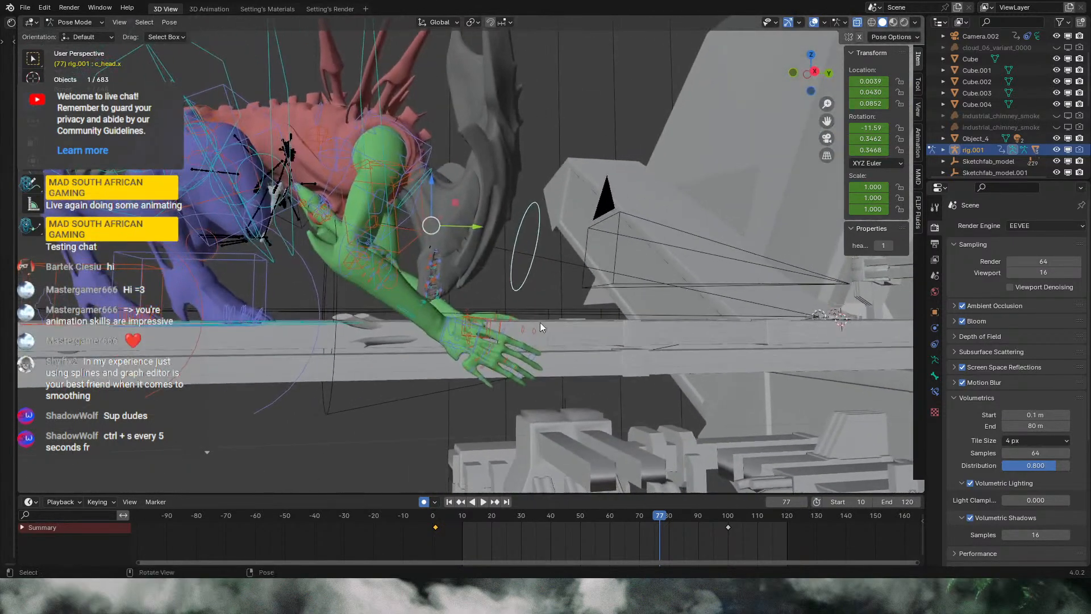
# Step: In camera view, select the right small hand's IK control and rotate it at frame 41
pyautogui.click(827, 139)
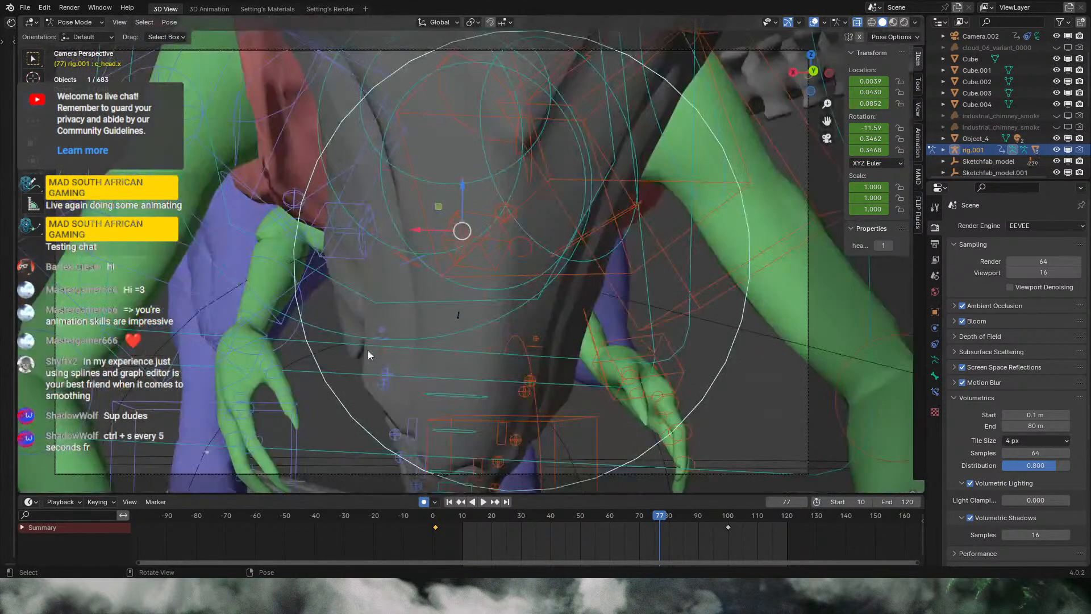
pyautogui.click(444, 538)
pyautogui.press('space')
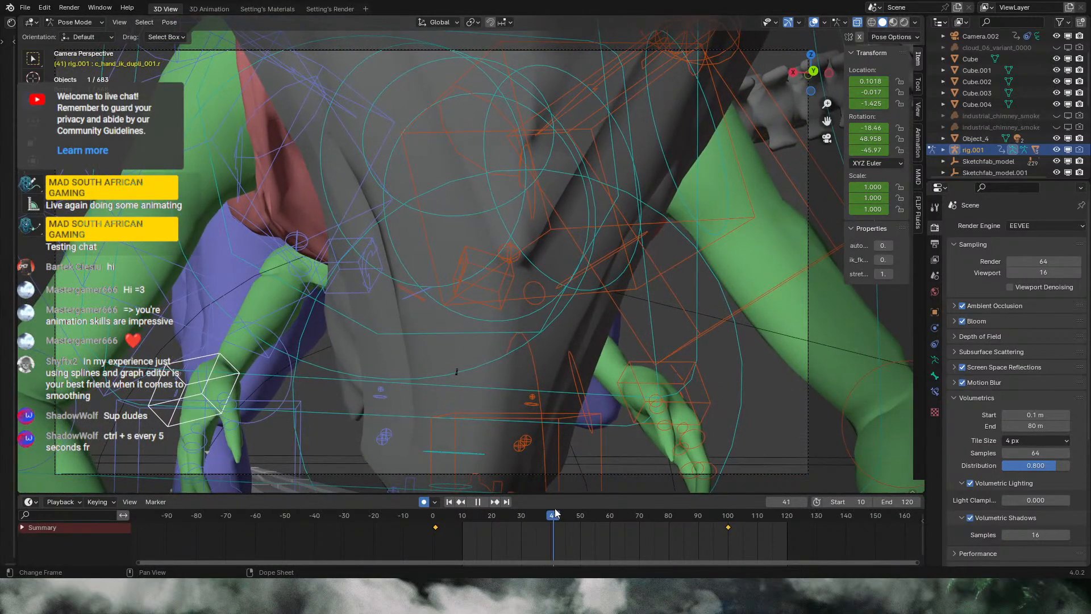
pyautogui.press('space')
pyautogui.press('r')
pyautogui.press('r')
pyautogui.click(373, 401)
pyautogui.press('r')
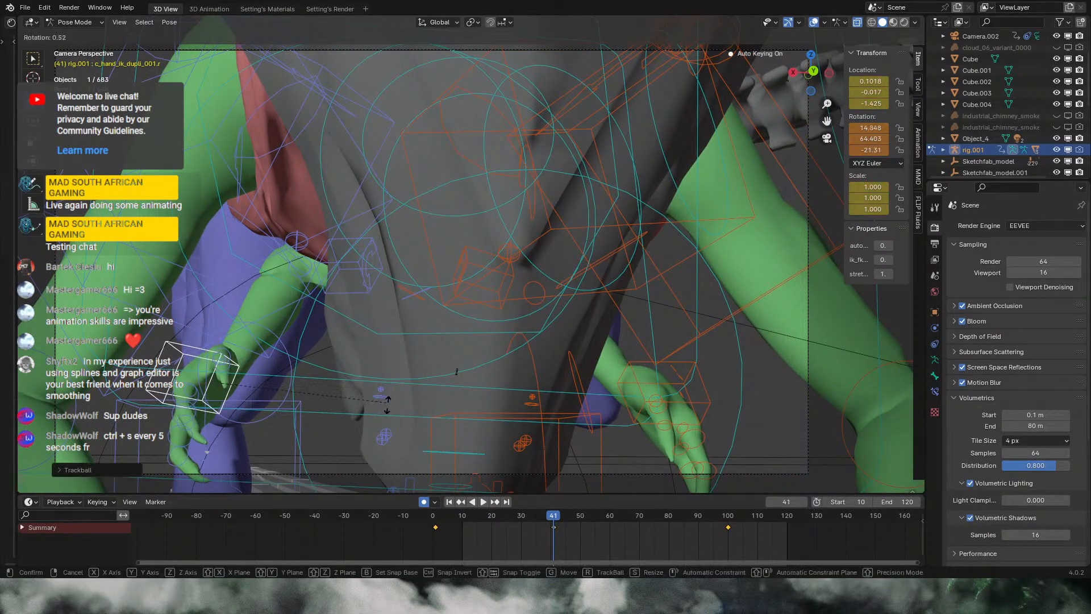
pyautogui.click(384, 431)
# Step: At frame 121, raise the right small hand's control slightly and rotate it to about -17.49°, 58.83°, -41.13°
pyautogui.press('space')
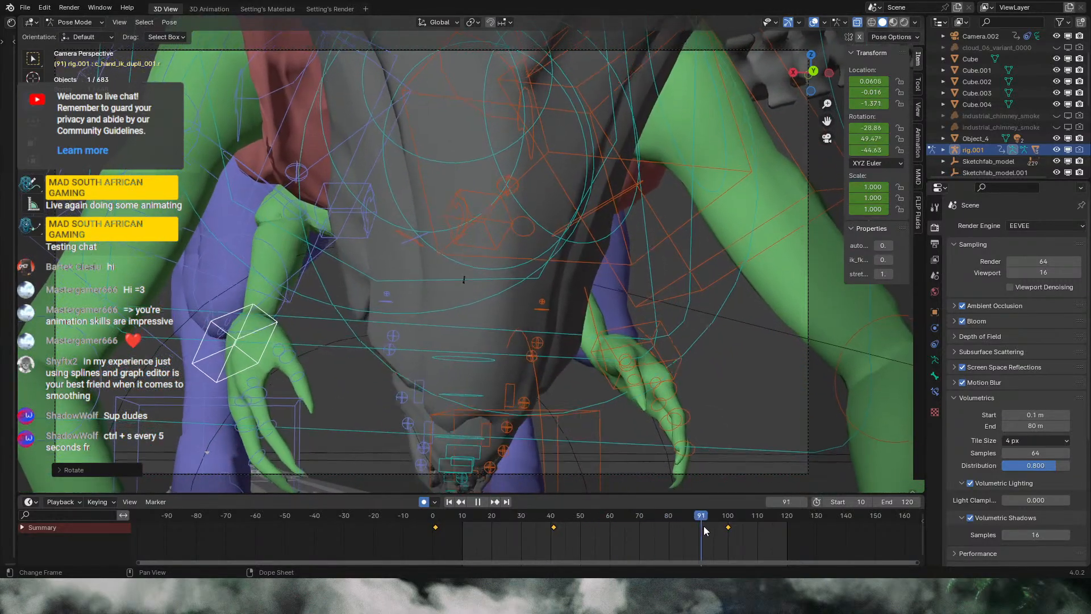
pyautogui.moveTo(752, 527); pyautogui.dragTo(789, 530)
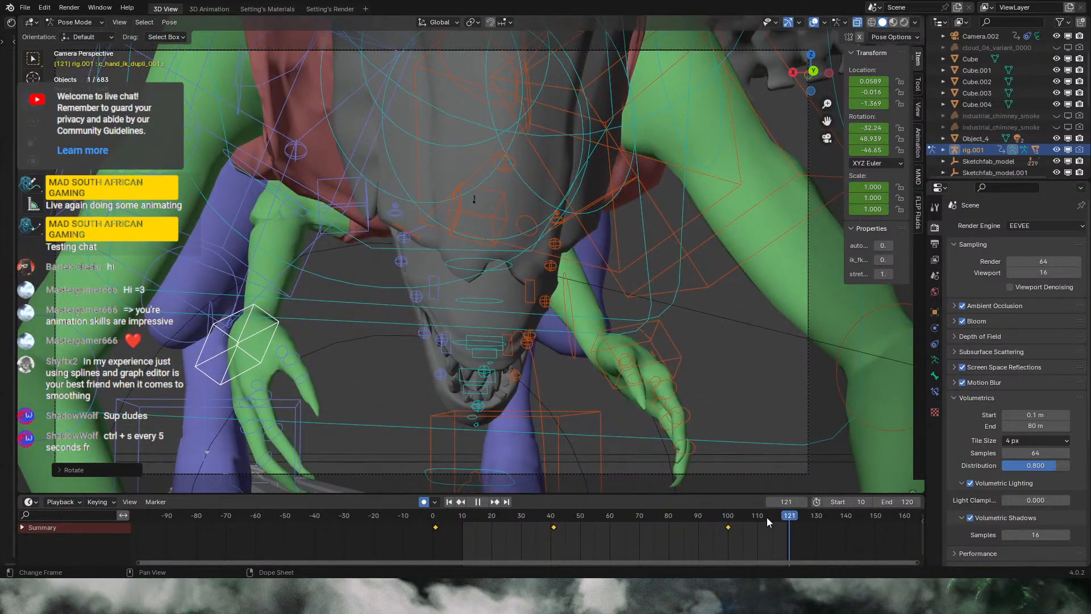
pyautogui.press('space')
pyautogui.press('g')
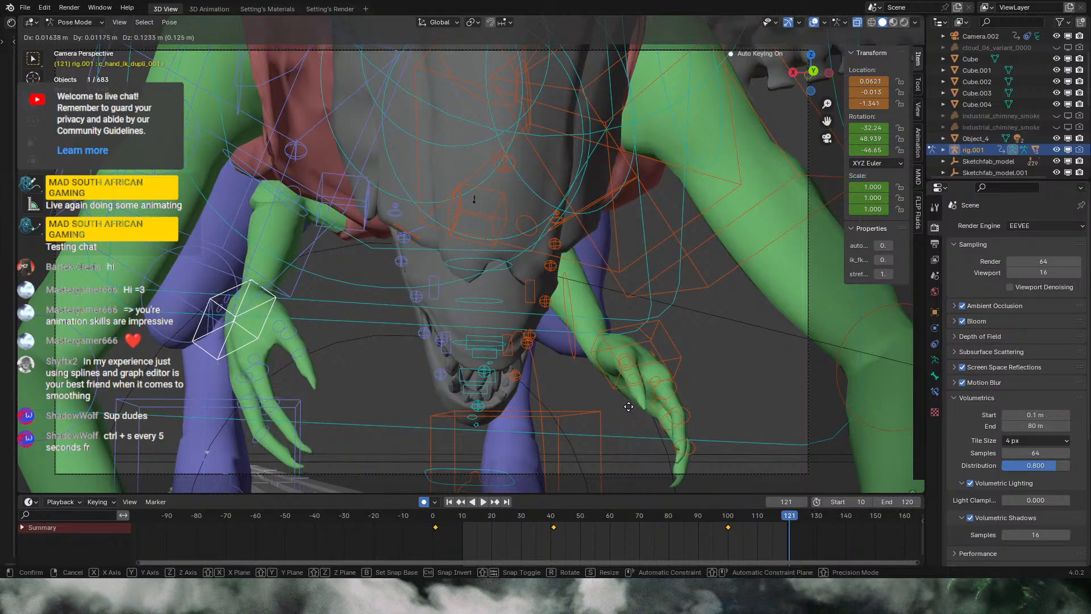
pyautogui.click(619, 404)
pyautogui.press('r')
pyautogui.press('r')
pyautogui.click(649, 362)
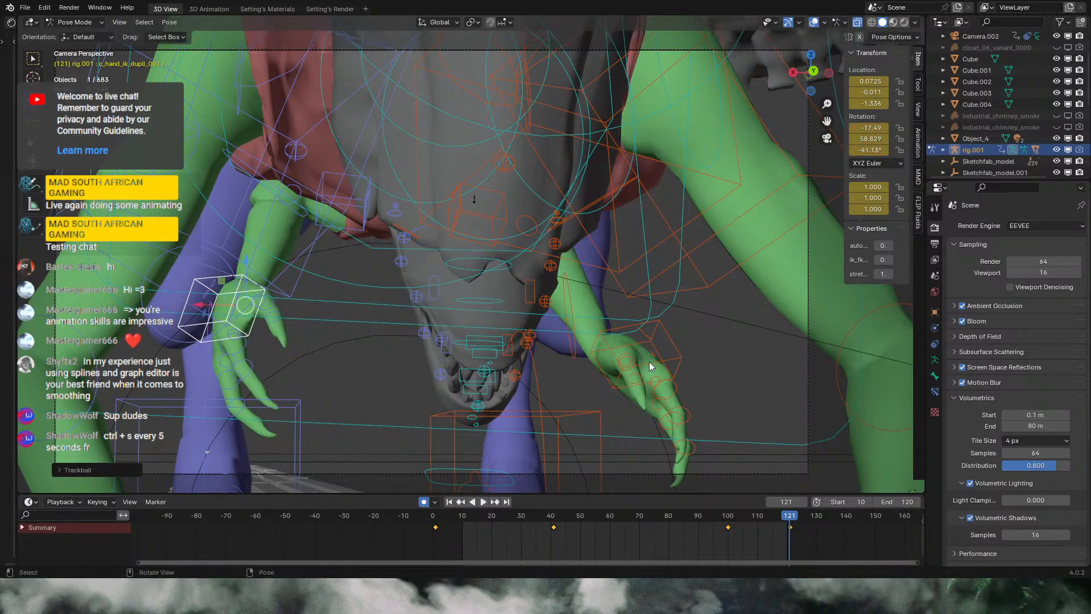
# Step: Select the left small hand's control, raise it slightly, and rotate it at frame 121 to about -9.03°, -48.20°, 36.83°
pyautogui.click(651, 366)
pyautogui.press('g')
pyautogui.click(705, 397)
pyautogui.press('r')
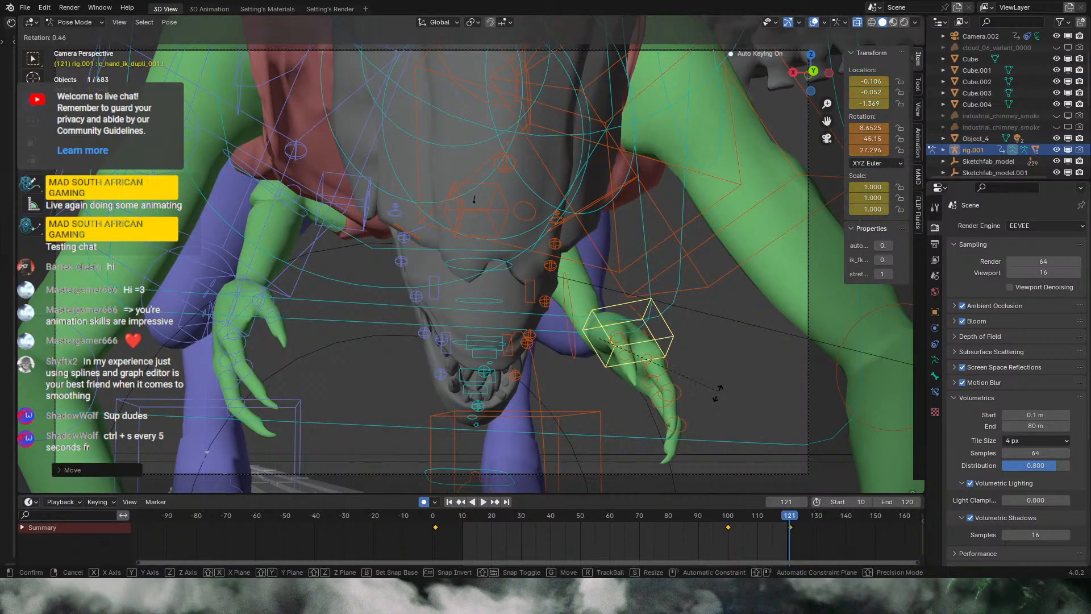
pyautogui.click(741, 430)
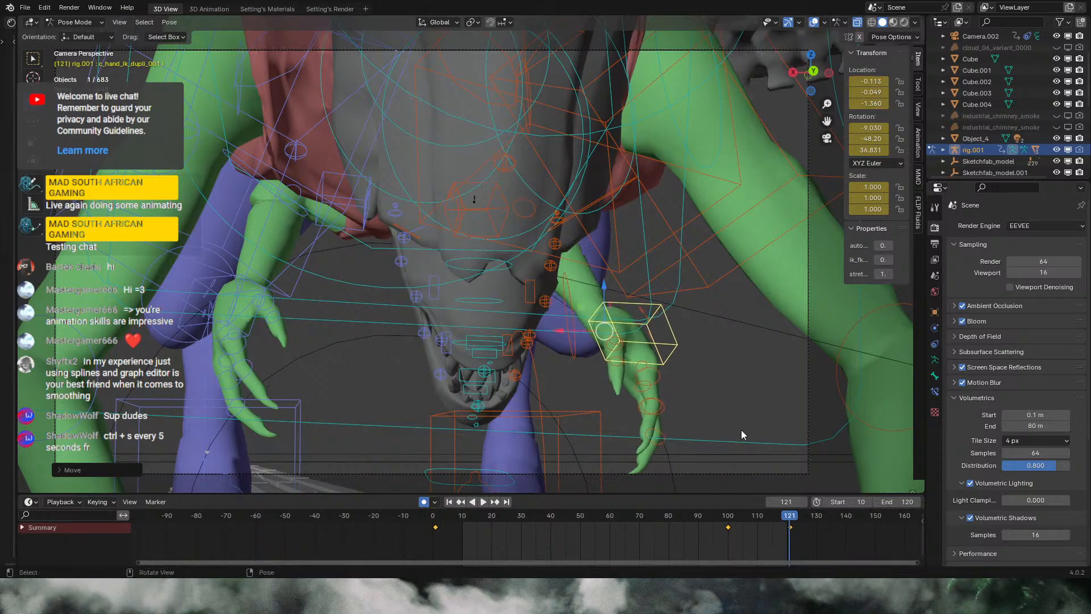
# Step: At frame 78, rotate the left small hand's control to about -31.58°, -55.91°, 56.98° and nudge it upward
pyautogui.moveTo(795, 515); pyautogui.dragTo(663, 516)
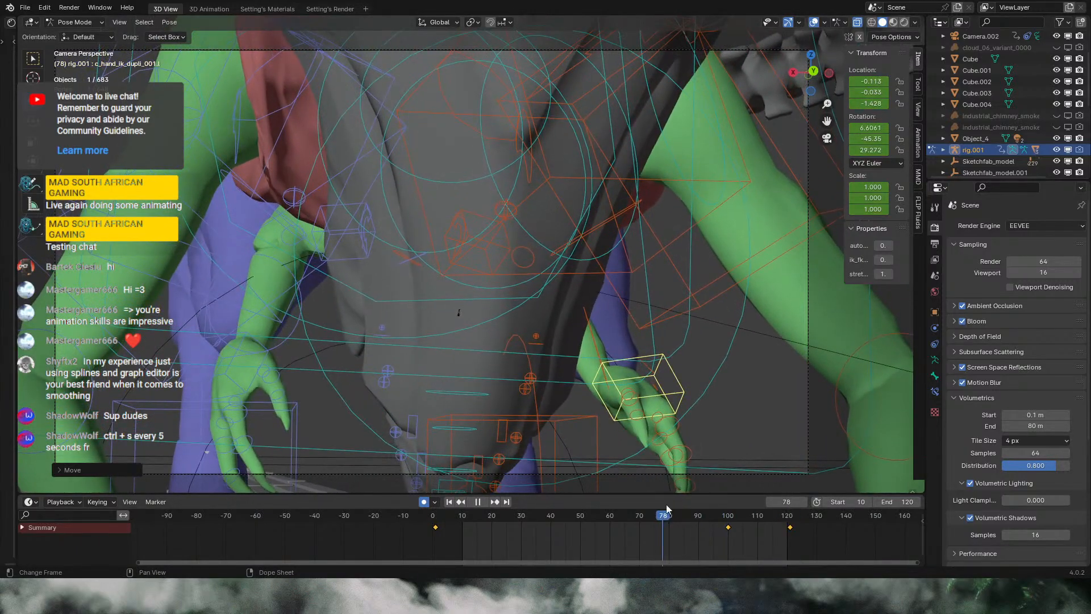
pyautogui.press('r')
pyautogui.click(731, 449)
pyautogui.press('r')
pyautogui.press('r')
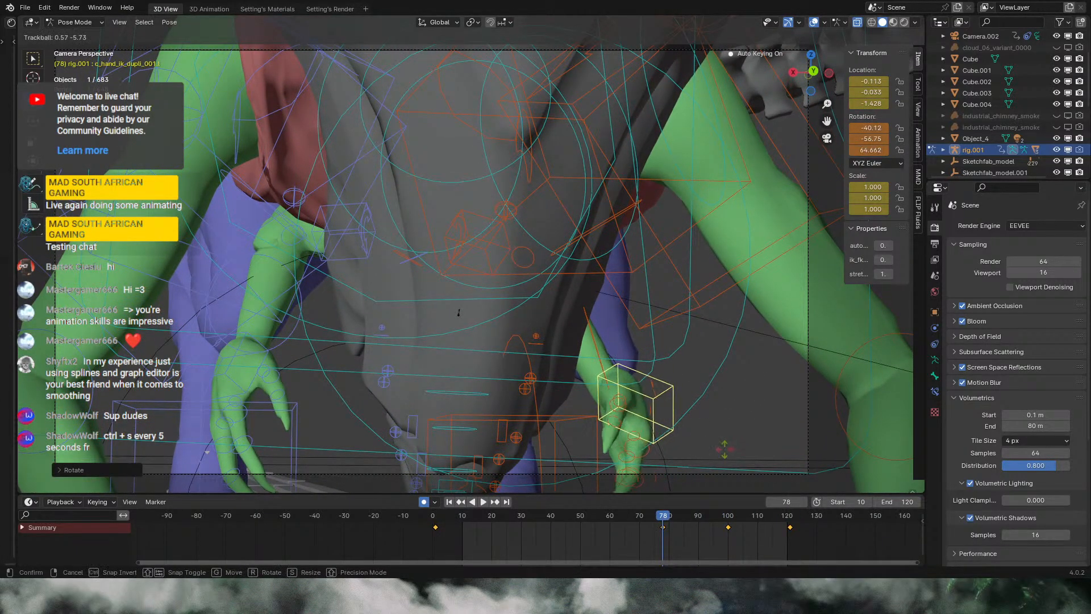
pyautogui.click(722, 449)
pyautogui.press('g')
pyautogui.click(747, 437)
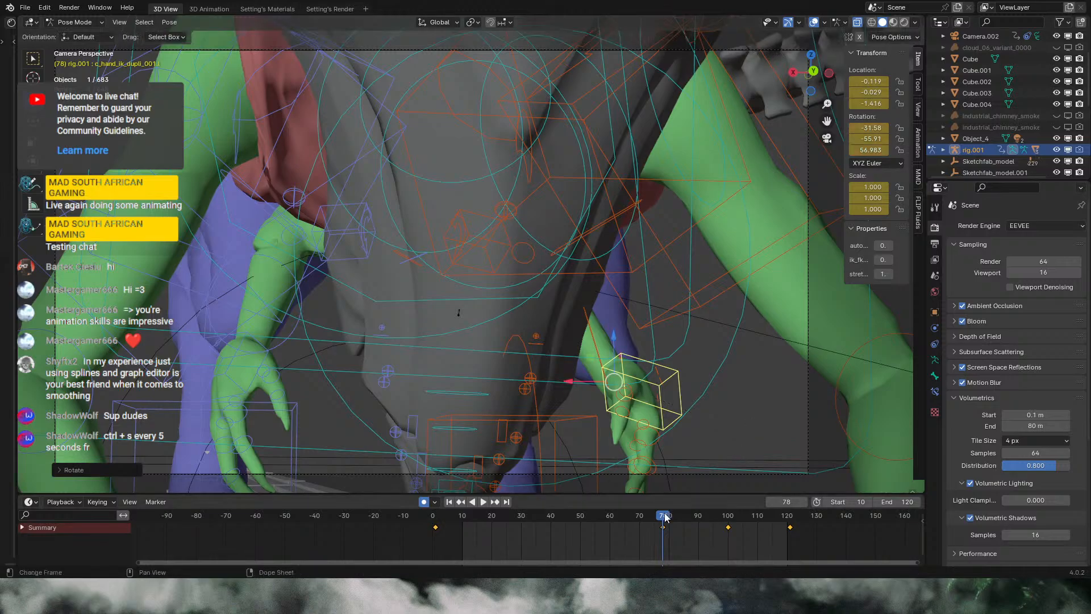
# Step: At frame 100, rotate the left small hand's control to about -4.93°, -61.94°, 20.94° and shift it slightly
pyautogui.press('space')
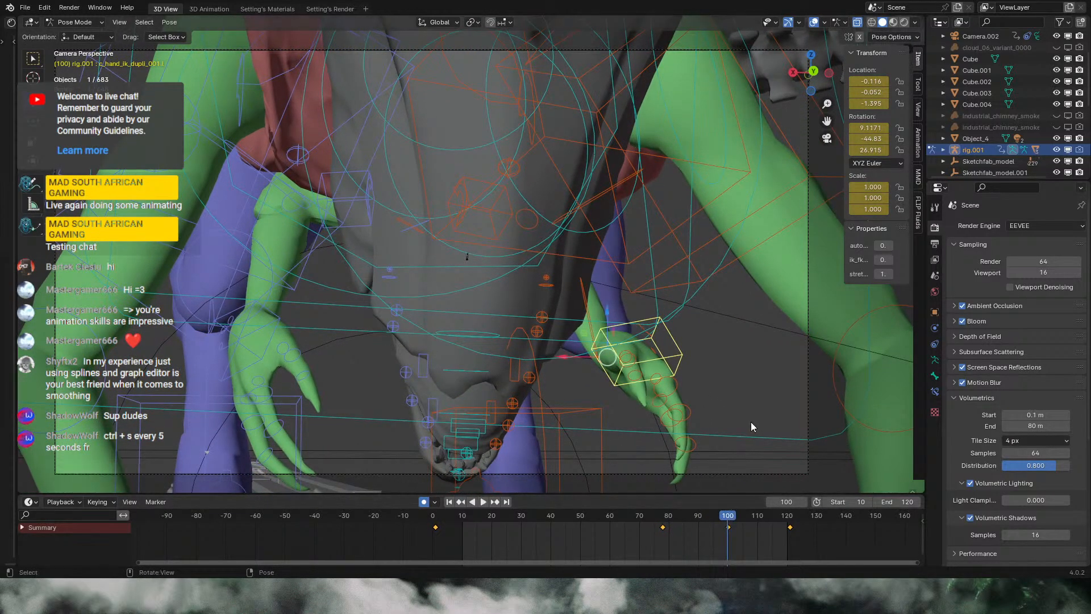
pyautogui.press('r')
pyautogui.press('r')
pyautogui.click(704, 156)
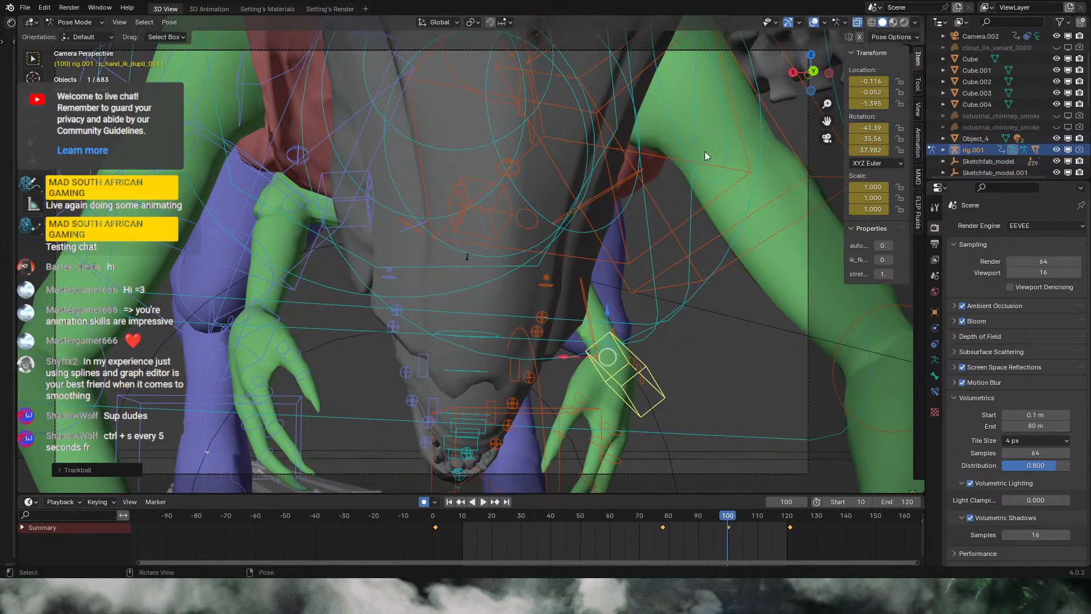
pyautogui.press('r')
pyautogui.press('r')
pyautogui.press('g')
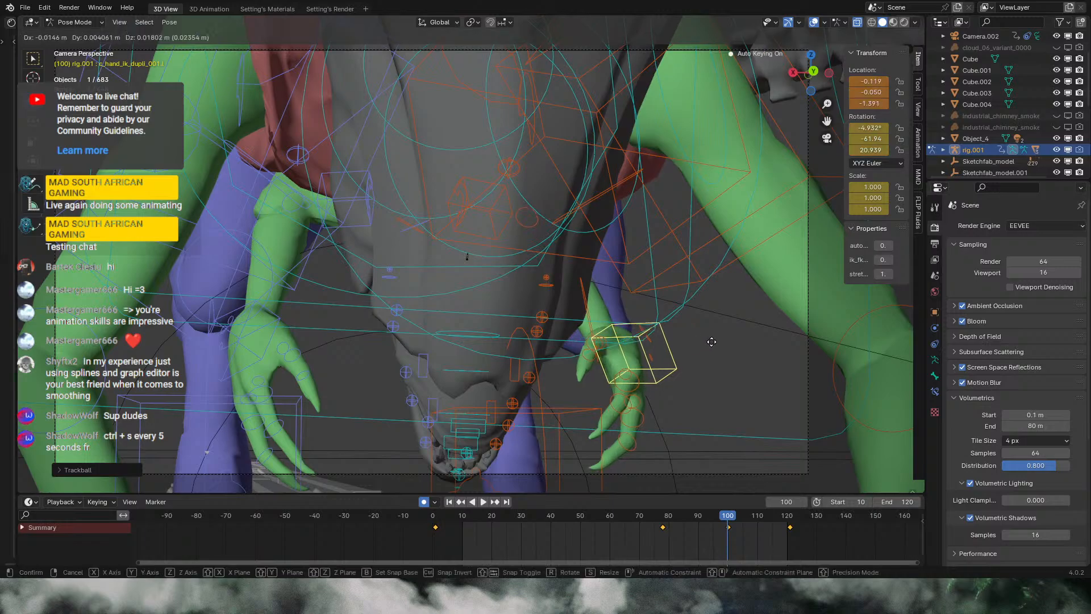
pyautogui.click(719, 338)
# Step: Rotate the left small hand's control slightly further at frame 121
pyautogui.moveTo(740, 516); pyautogui.dragTo(790, 522)
pyautogui.press('r')
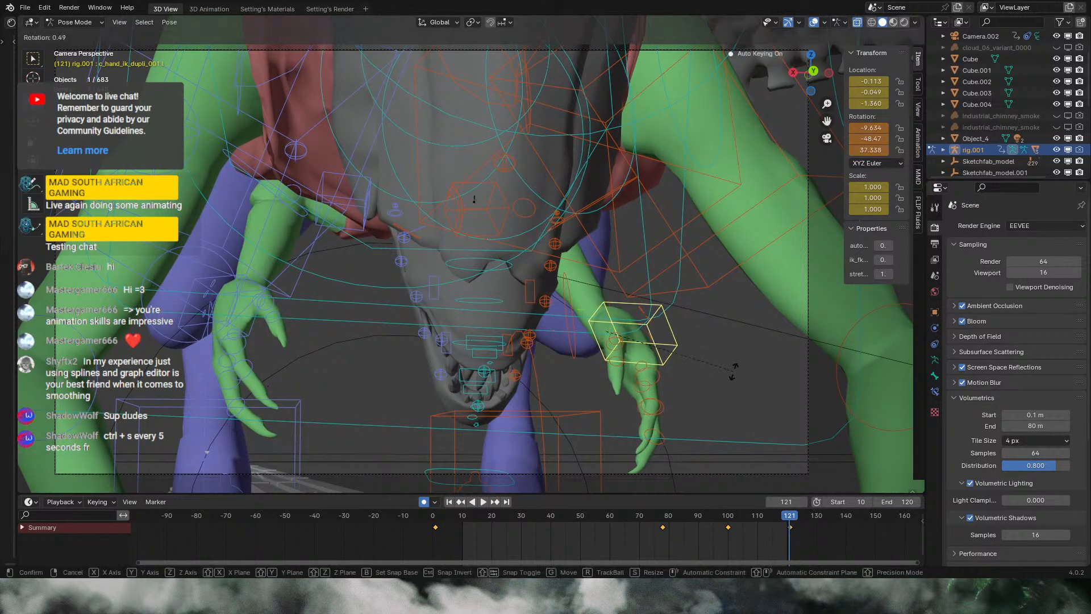
pyautogui.click(720, 365)
# Step: At frame 21, rotate the left small hand's control to about 24.44°, -6.19°, -4.89° and nudge it upward
pyautogui.moveTo(671, 514); pyautogui.dragTo(463, 512)
pyautogui.press('space')
pyautogui.press('r')
pyautogui.press('r')
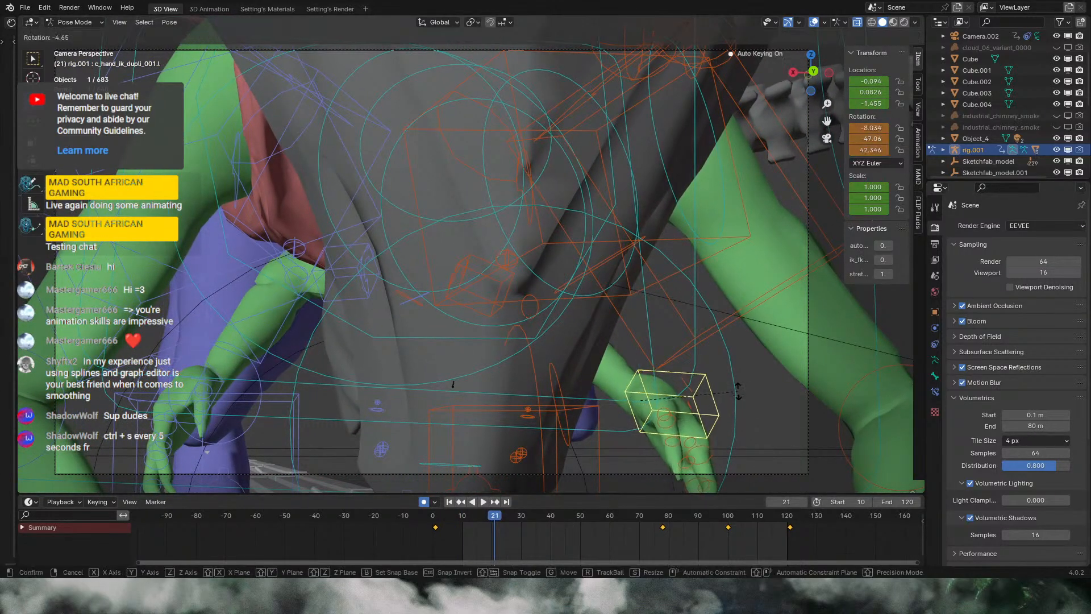
pyautogui.click(724, 388)
pyautogui.press('r')
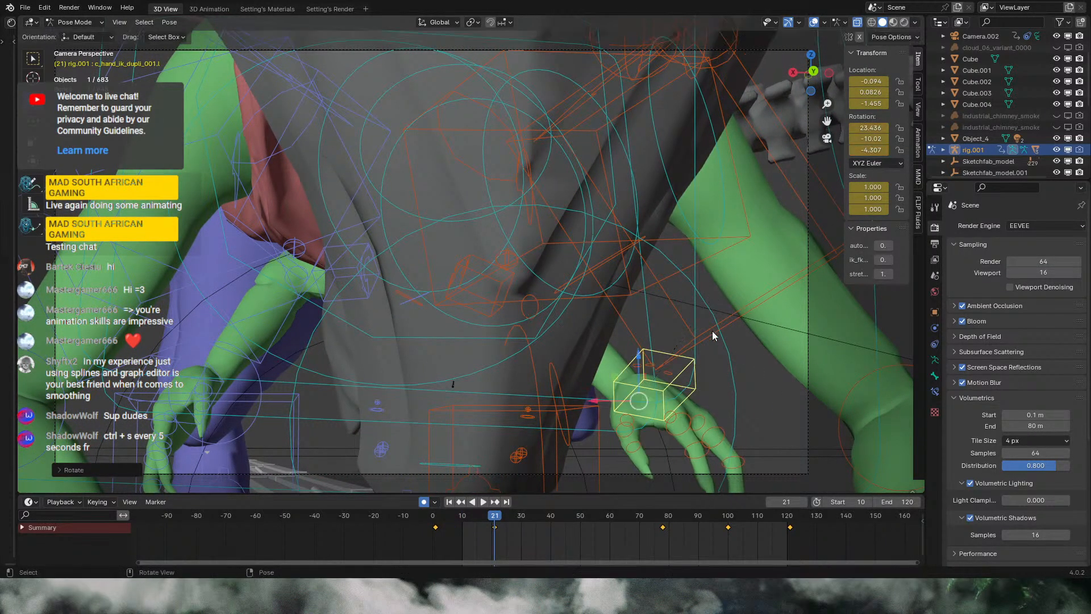
pyautogui.click(707, 343)
pyautogui.press('g')
pyautogui.click(708, 342)
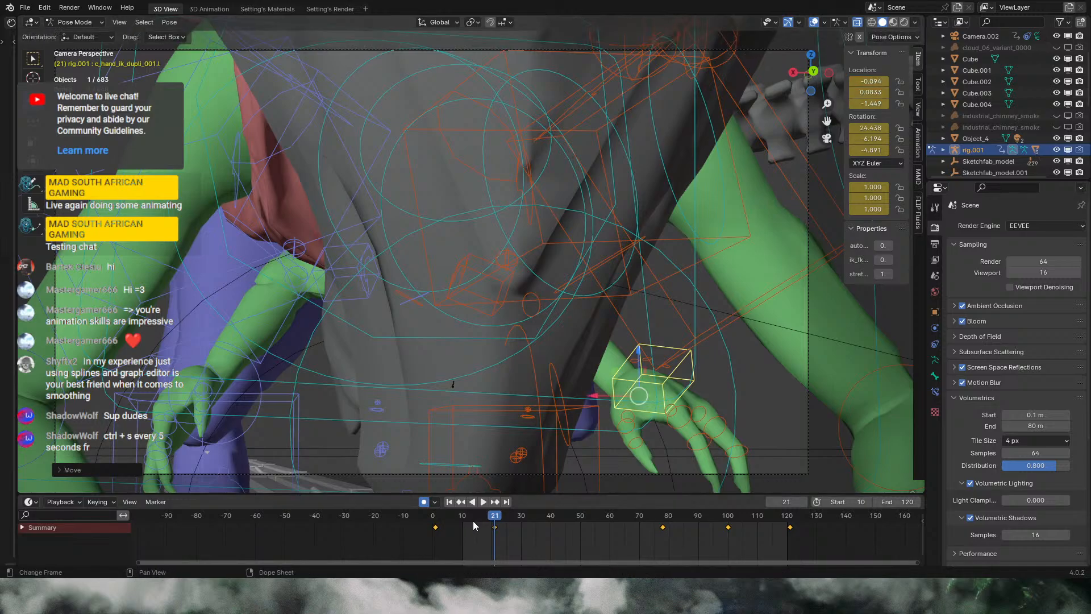
# Step: Check the left small hand's motion from frame 0 and shift its frame 21 keyframe to frame 1
pyautogui.click(458, 518)
pyautogui.press('space')
pyautogui.click(431, 517)
pyautogui.press('space')
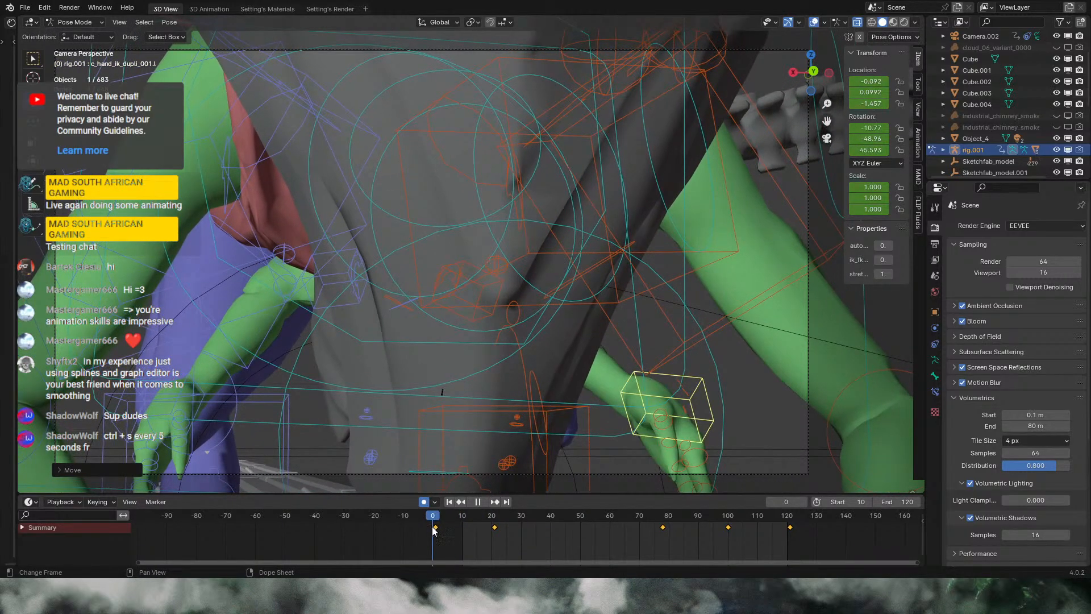
pyautogui.moveTo(494, 527); pyautogui.dragTo(537, 529)
pyautogui.click(437, 548)
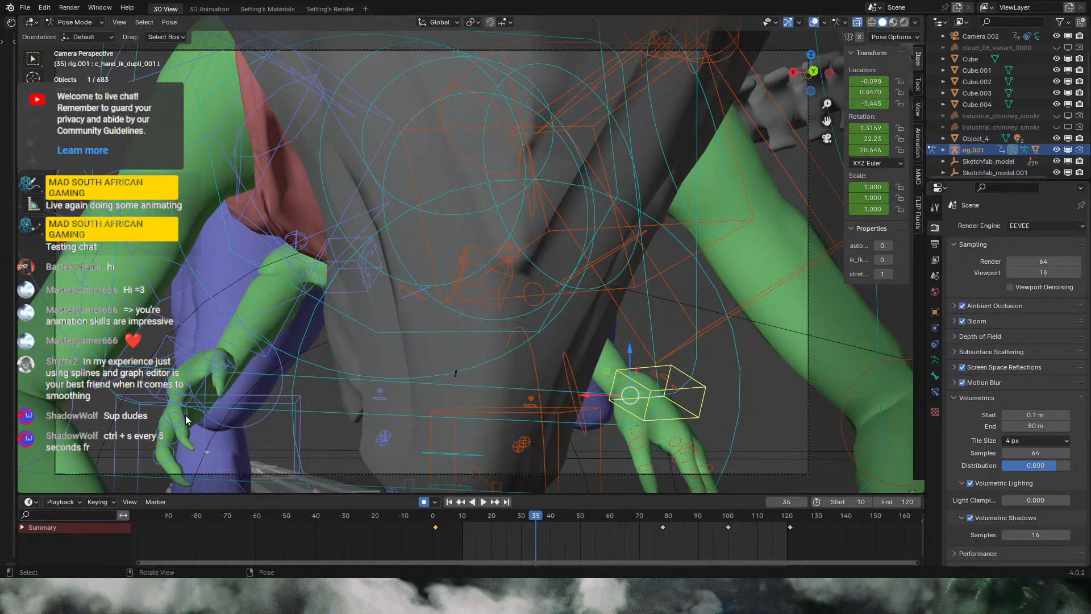
# Step: Try moving and rotating the right small hand's middle finger controls at frame 35, viewing the hand up close
pyautogui.click(185, 400)
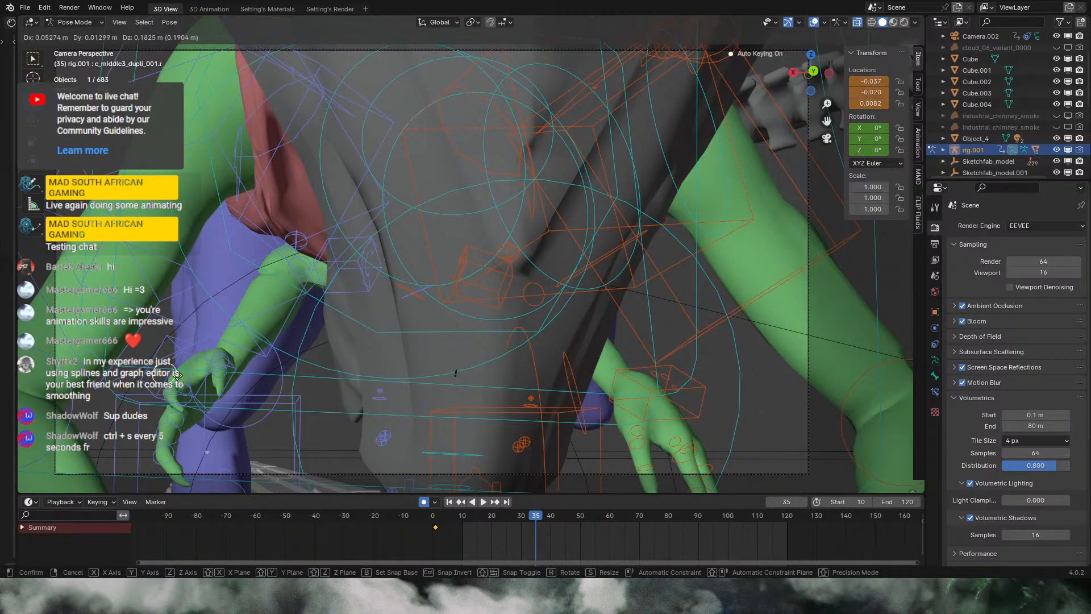
pyautogui.moveTo(206, 390); pyautogui.dragTo(430, 323, button='middle')
pyautogui.press('r')
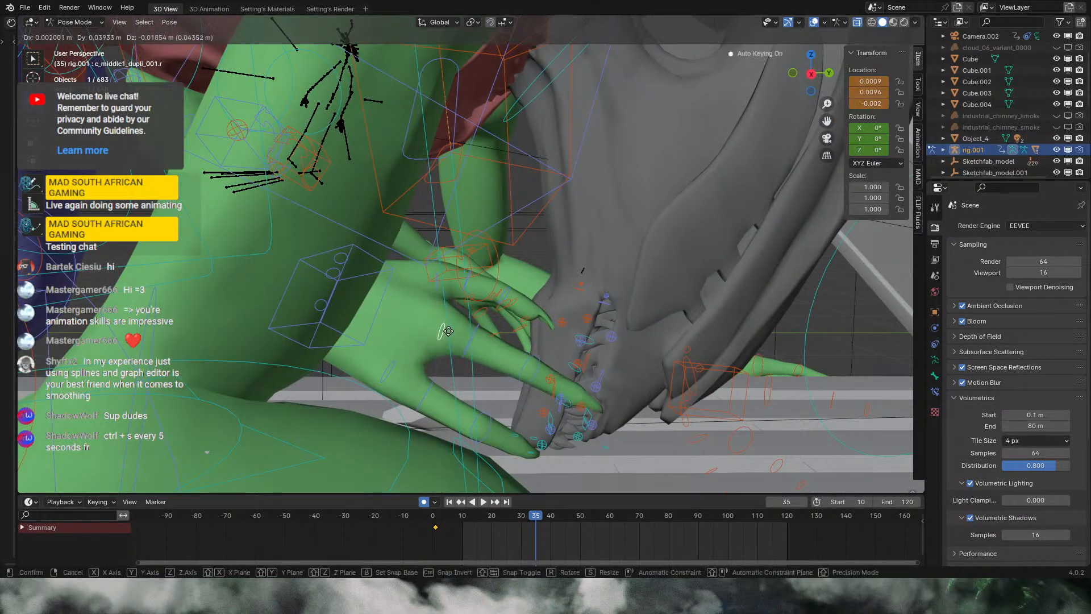
pyautogui.rightClick(539, 364)
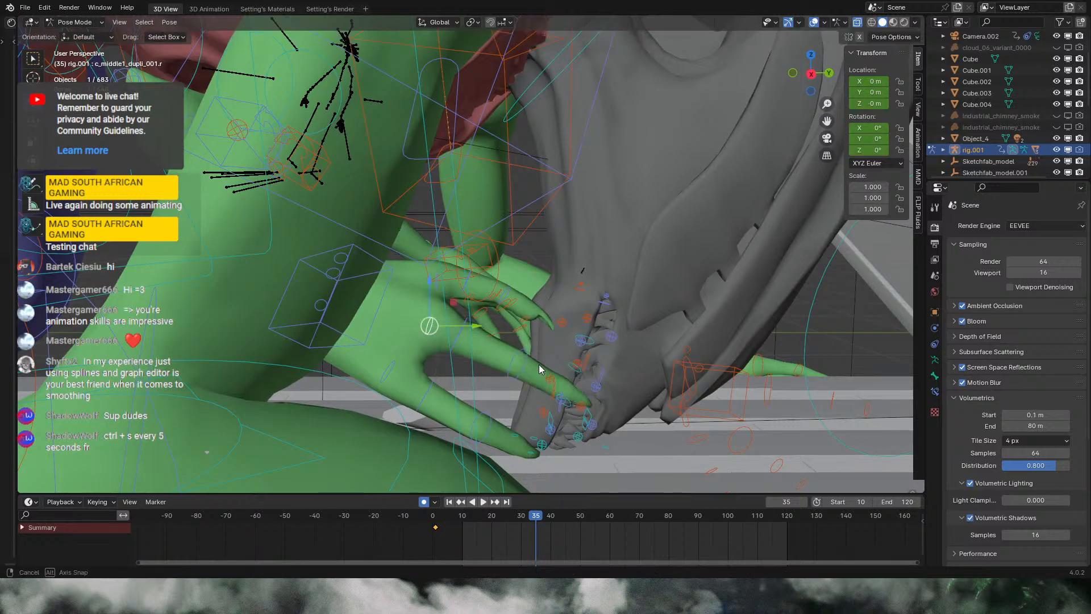
pyautogui.moveTo(539, 363); pyautogui.dragTo(495, 356, button='middle')
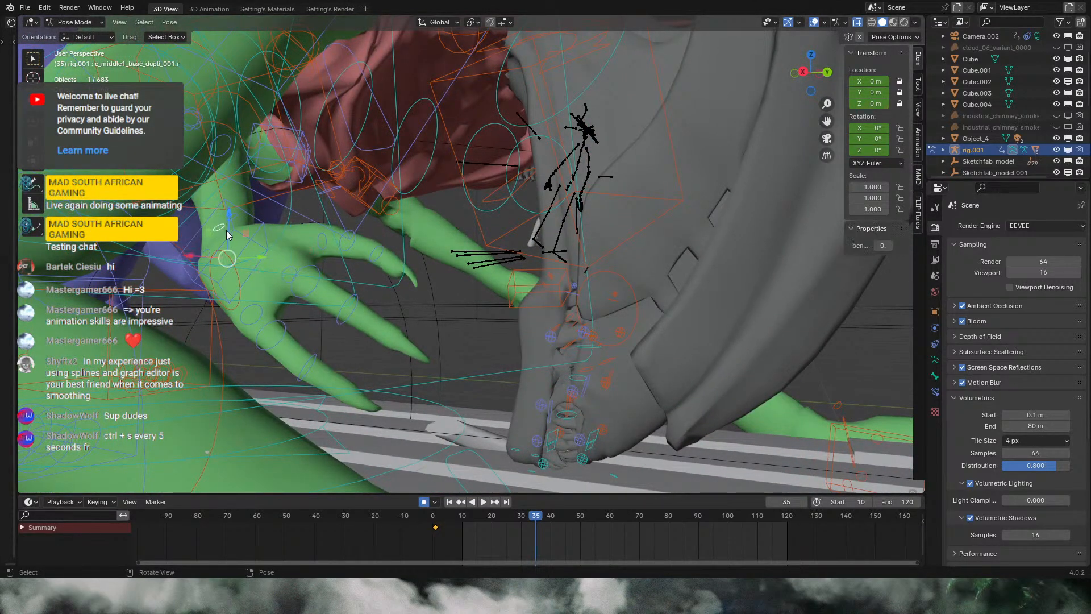
pyautogui.press('r')
pyautogui.rightClick(277, 258)
pyautogui.press('r')
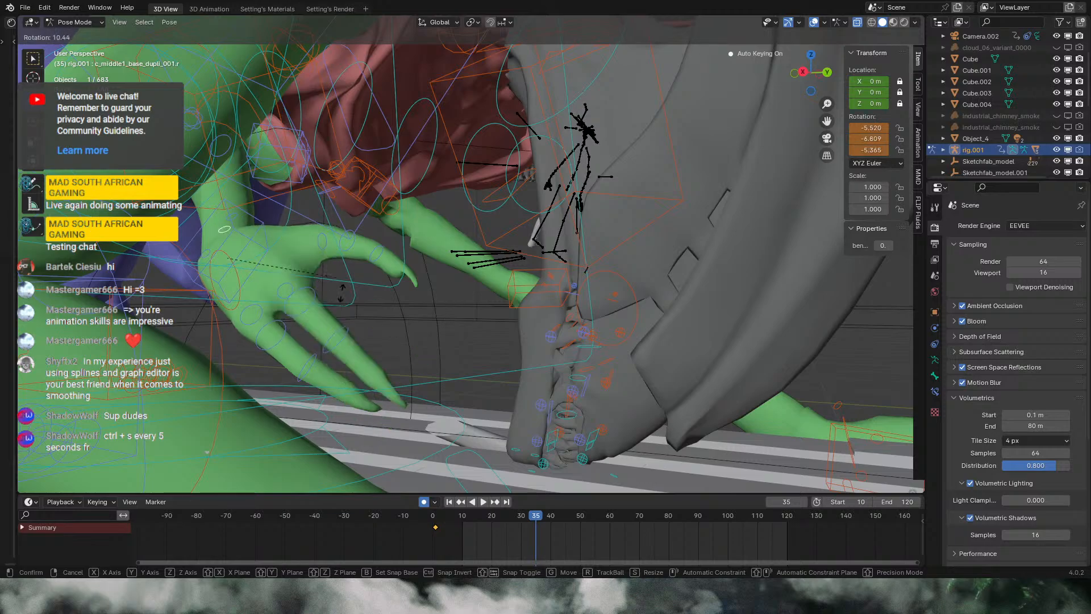
pyautogui.rightClick(342, 294)
pyautogui.press('g')
pyautogui.rightClick(387, 321)
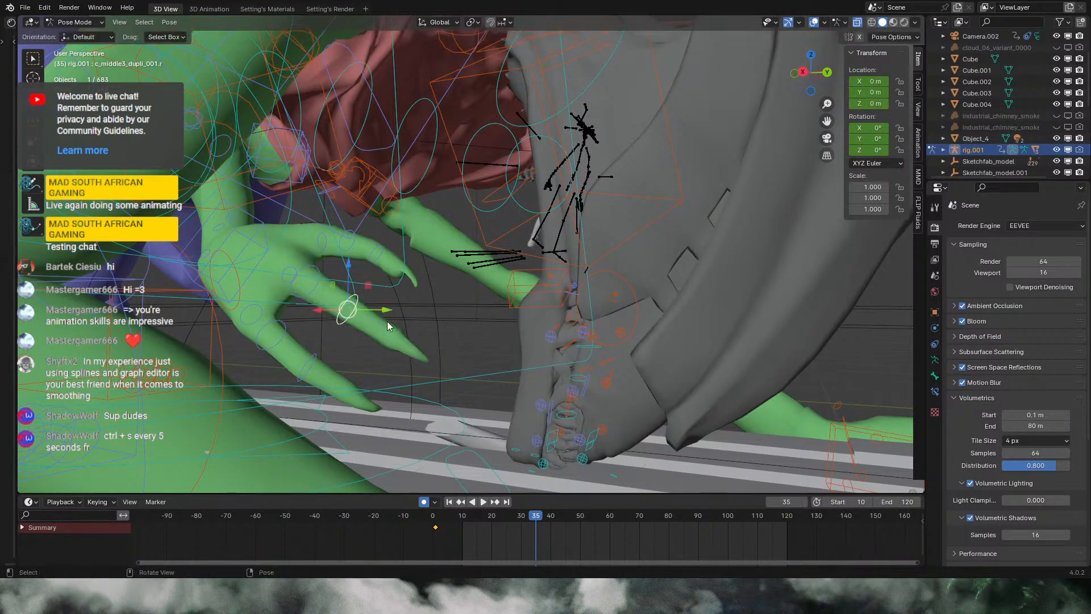
# Step: Try moving and rotating the left small hand's middle finger controls at frame 35
pyautogui.moveTo(387, 322); pyautogui.dragTo(381, 352, button='middle')
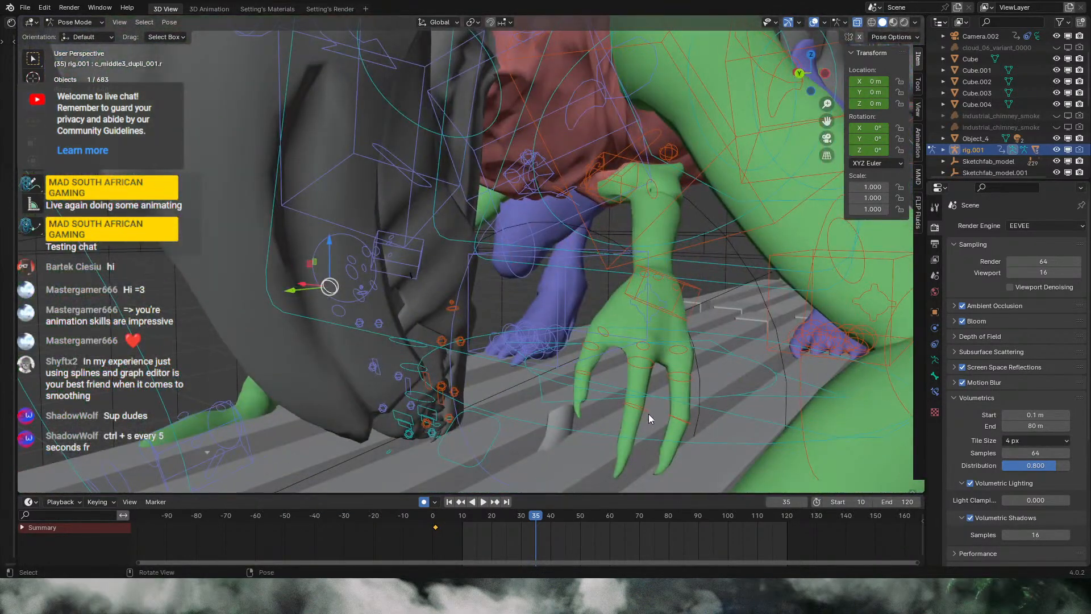
pyautogui.press('g')
pyautogui.rightClick(657, 369)
pyautogui.press('g')
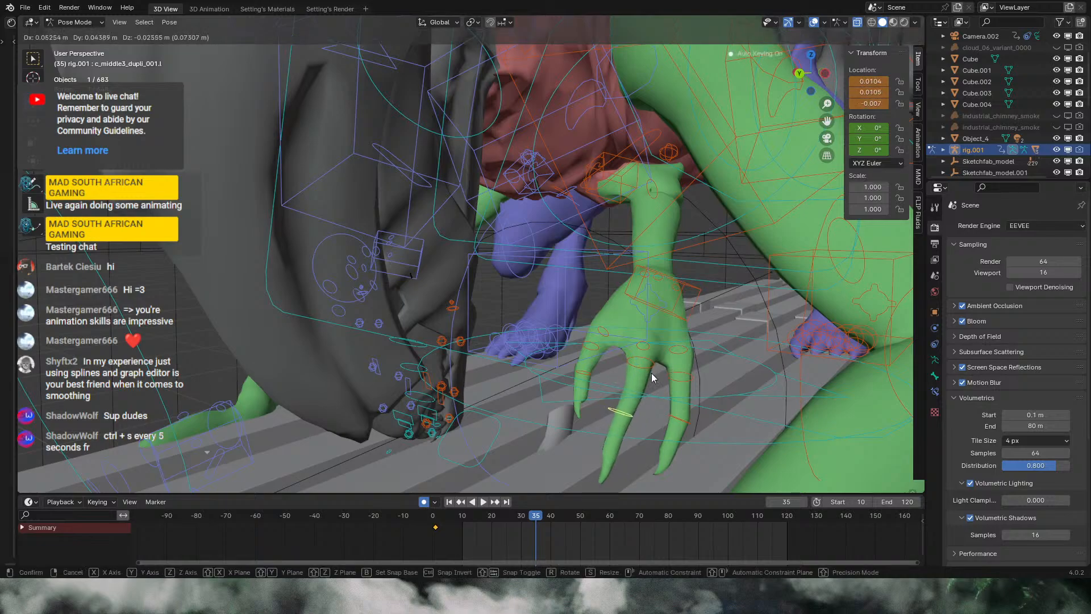
pyautogui.rightClick(652, 376)
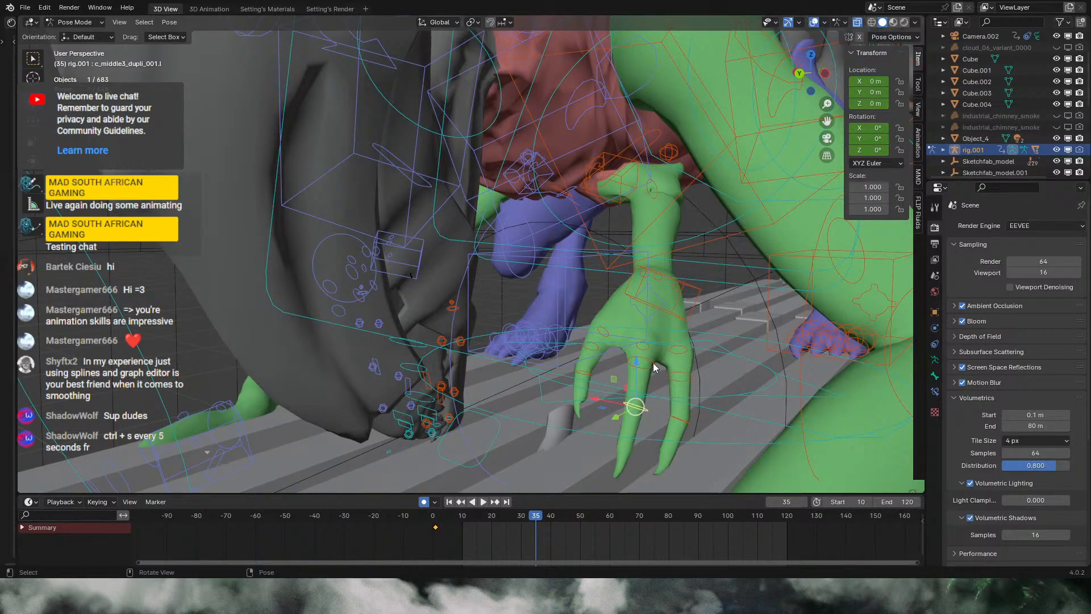
pyautogui.press('r')
pyautogui.rightClick(697, 278)
pyautogui.click(659, 319)
pyautogui.rightClick(686, 321)
# Step: Try moving the right foot's roll control and IK control at frame 35
pyautogui.moveTo(592, 348); pyautogui.dragTo(537, 341, button='middle')
pyautogui.click(577, 308)
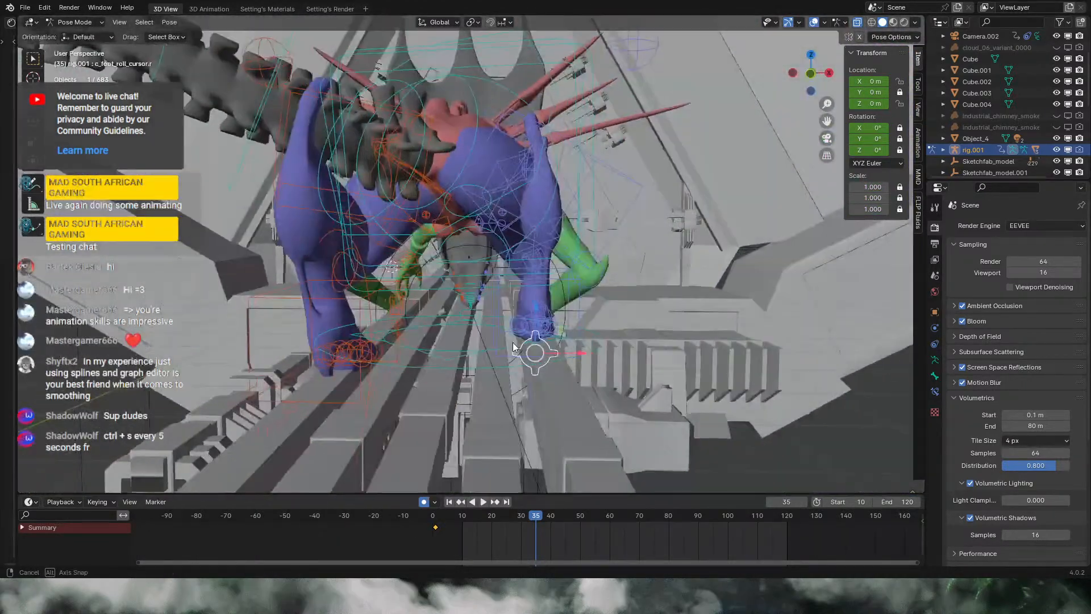
pyautogui.press('g')
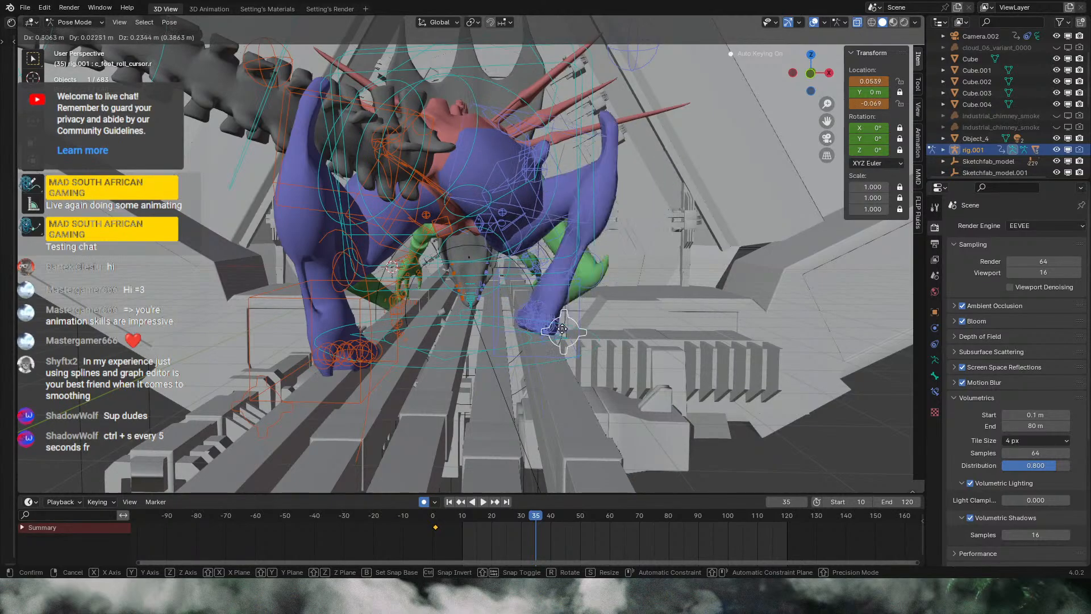
pyautogui.moveTo(606, 331); pyautogui.dragTo(531, 346, button='middle')
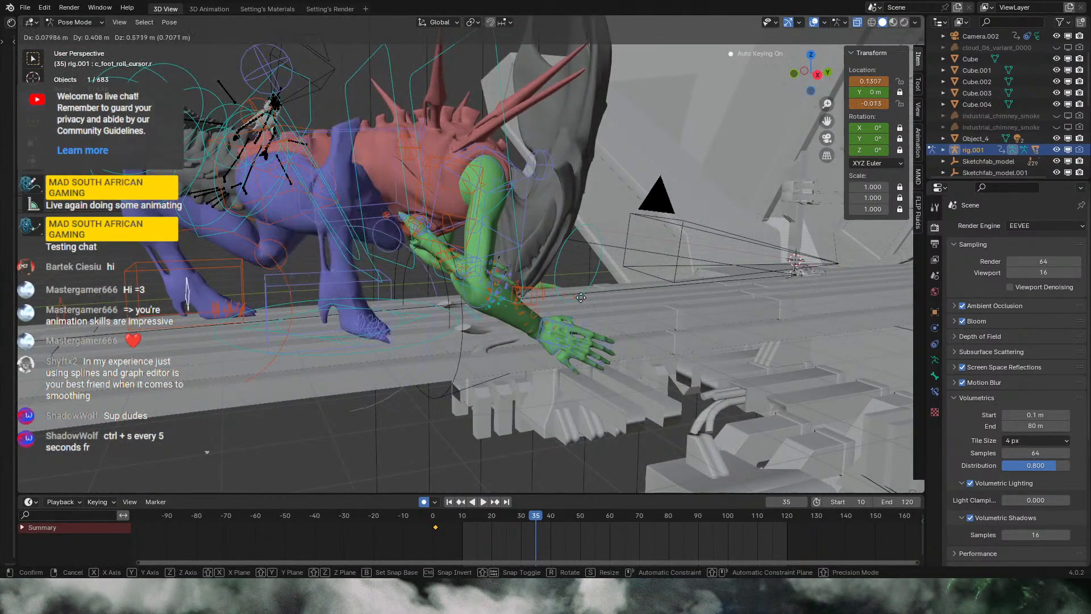
pyautogui.press('Escape')
pyautogui.moveTo(477, 387); pyautogui.dragTo(421, 368, button='middle')
pyautogui.click(380, 278)
pyautogui.press('g')
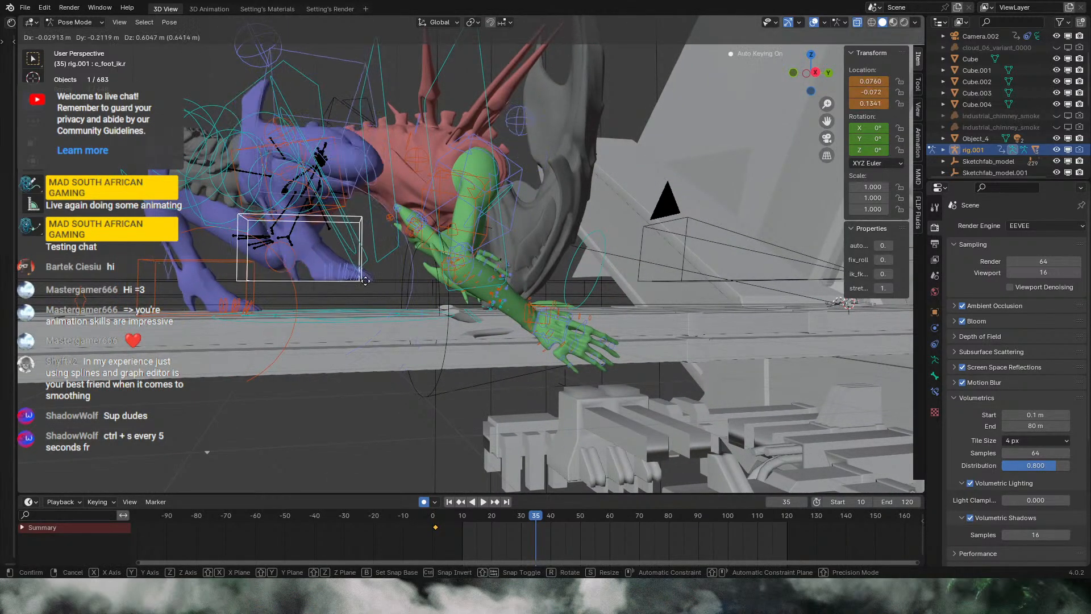
pyautogui.press('Escape')
pyautogui.moveTo(479, 331); pyautogui.dragTo(472, 336, button='middle')
pyautogui.moveTo(381, 341); pyautogui.dragTo(392, 341, button='middle')
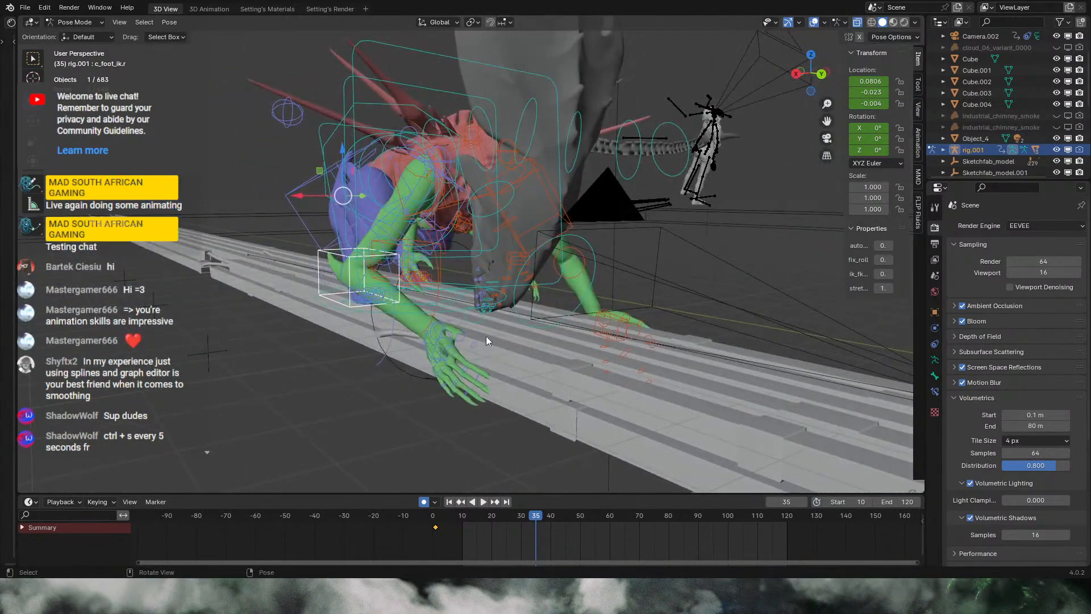
# Step: Try moving the creature's jawbone control at frame 35
pyautogui.click(493, 329)
pyautogui.moveTo(494, 329); pyautogui.dragTo(561, 329, button='middle')
pyautogui.press('g')
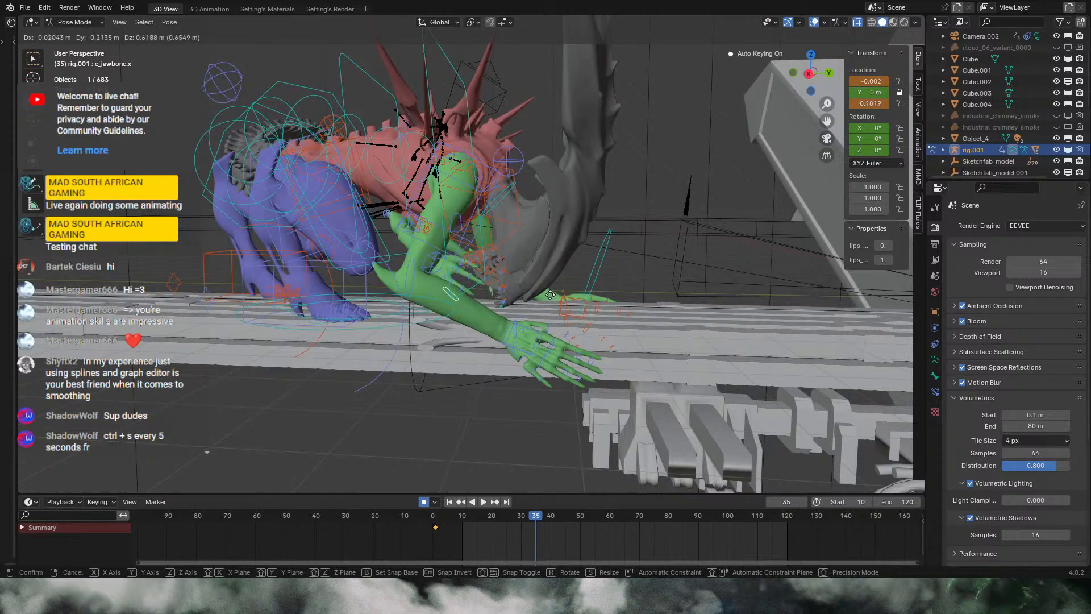
pyautogui.click(588, 315)
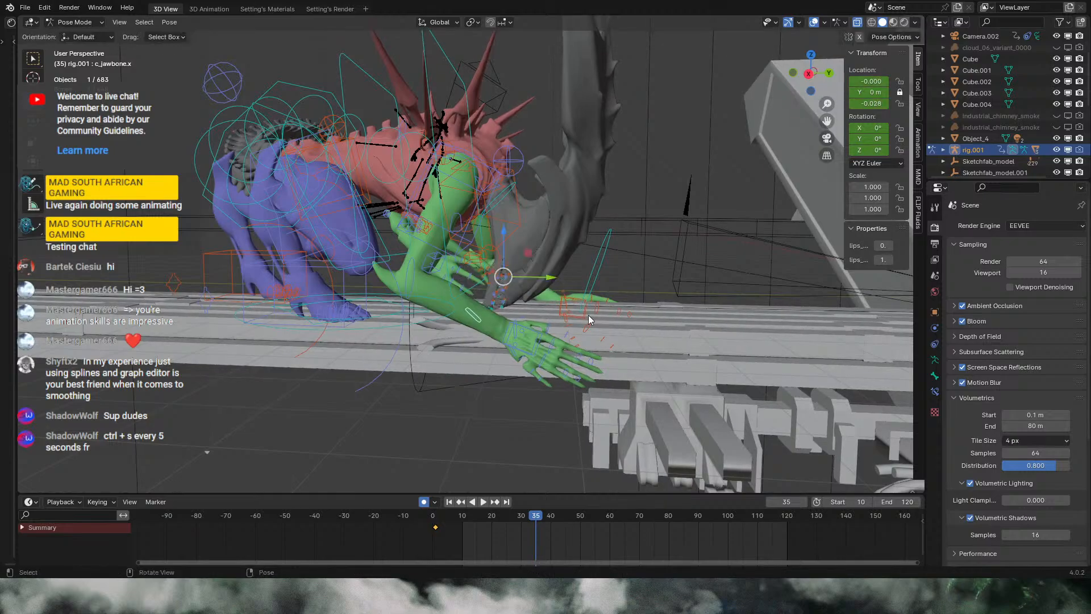
# Step: Examine the small hands through the camera at frame 35 with X-ray and overlays briefly turned off, then restore both
pyautogui.click(828, 139)
pyautogui.moveTo(546, 398); pyautogui.dragTo(398, 328, button='middle')
pyautogui.click(327, 319)
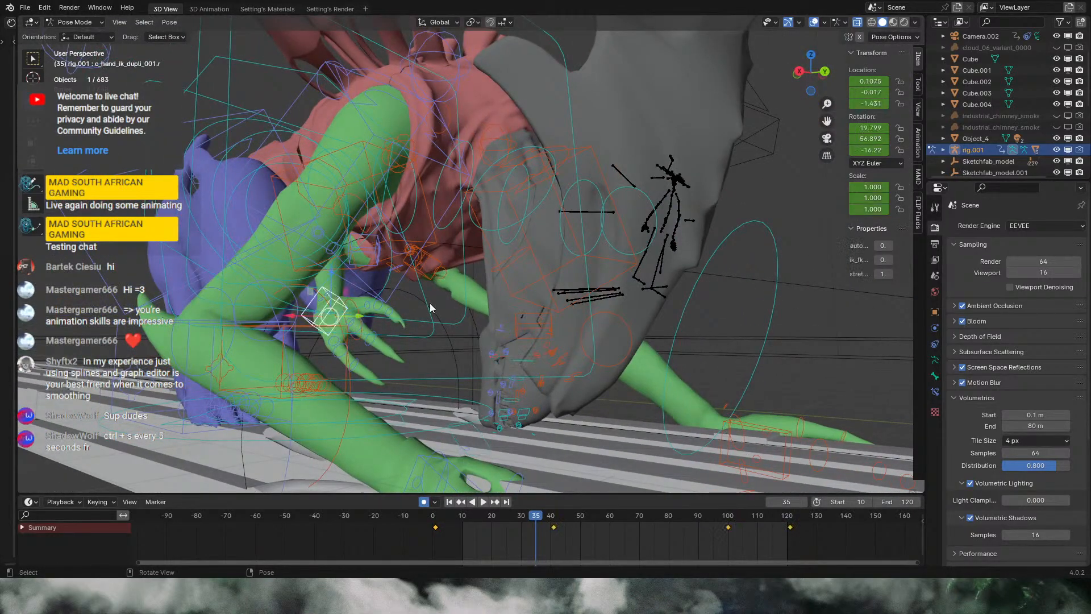
pyautogui.click(831, 139)
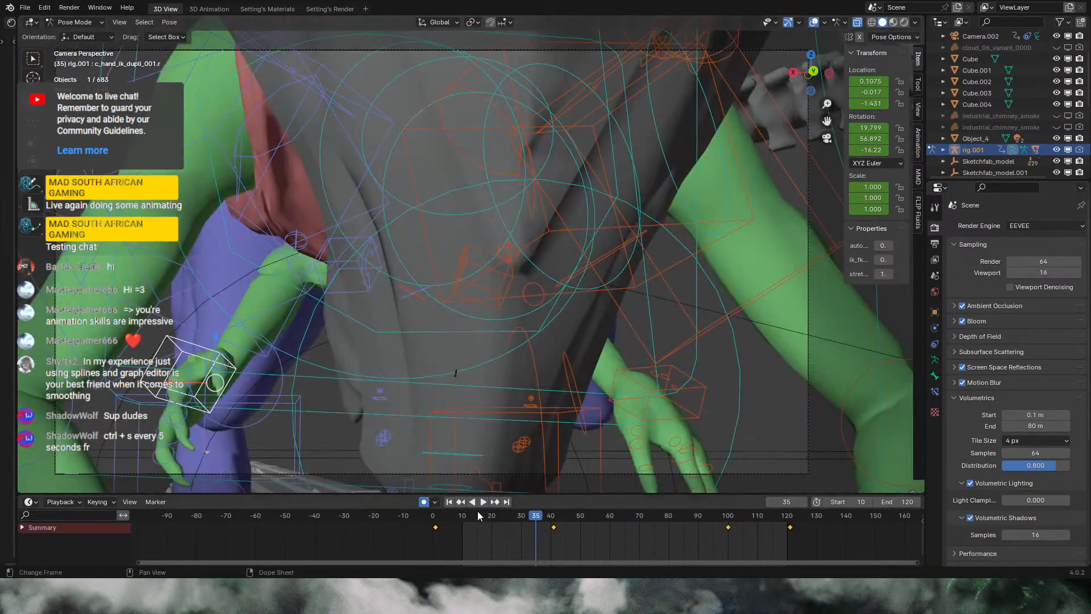
pyautogui.click(858, 23)
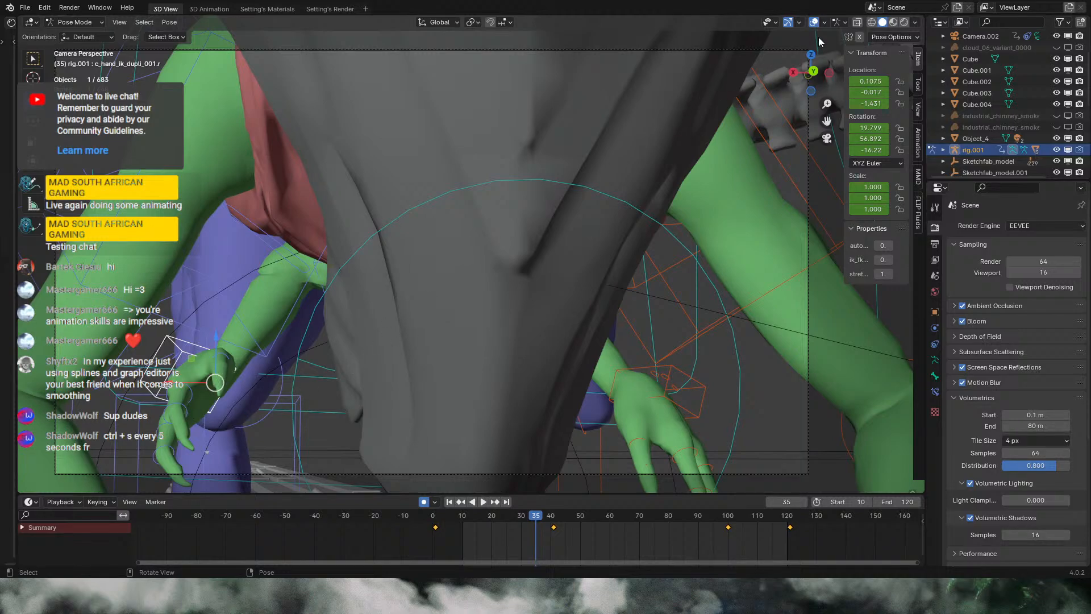
pyautogui.click(816, 22)
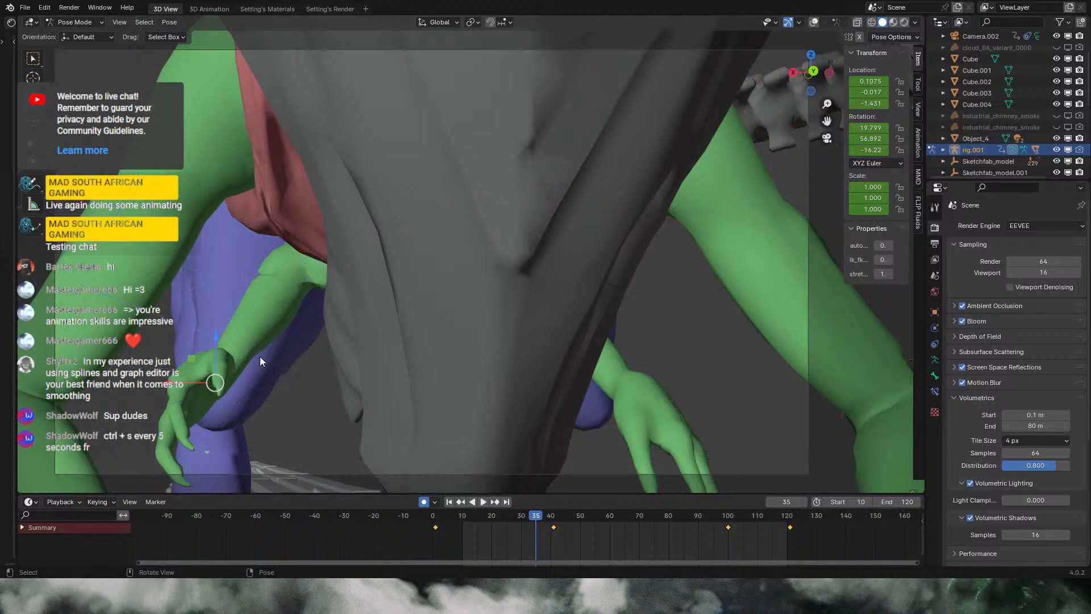
pyautogui.click(813, 23)
pyautogui.click(857, 23)
# Step: Try rotating the right small hand's second index finger control at frame 35
pyautogui.click(229, 359)
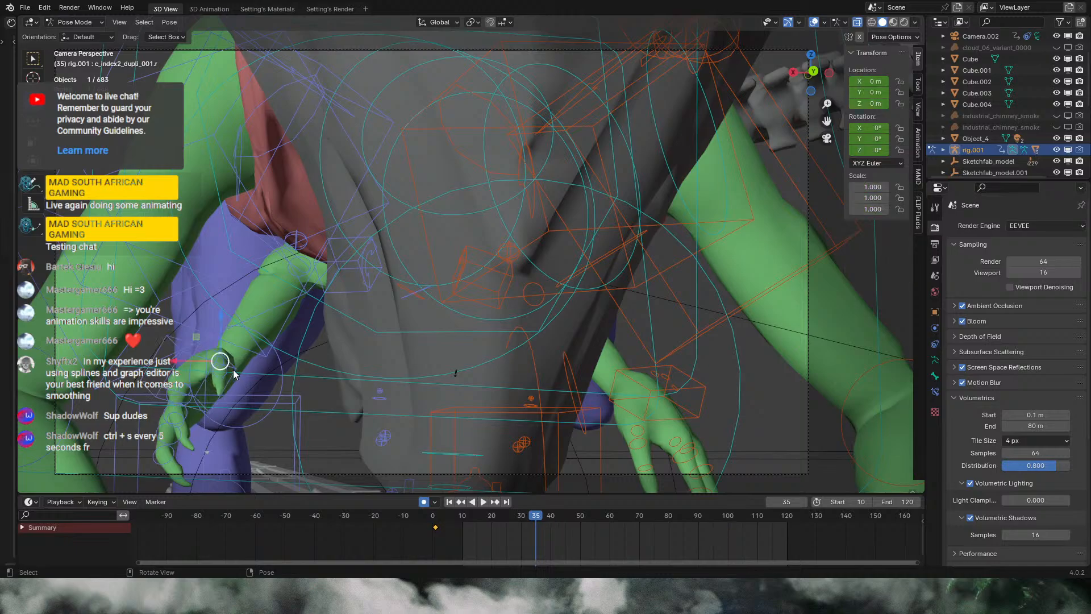
pyautogui.press('r')
pyautogui.press('r')
pyautogui.press('Escape')
# Step: At frame 41, rotate the right small hand's middle finger base control to about 13.08°, 1.48°, -4.18°
pyautogui.moveTo(251, 387); pyautogui.dragTo(513, 382, button='middle')
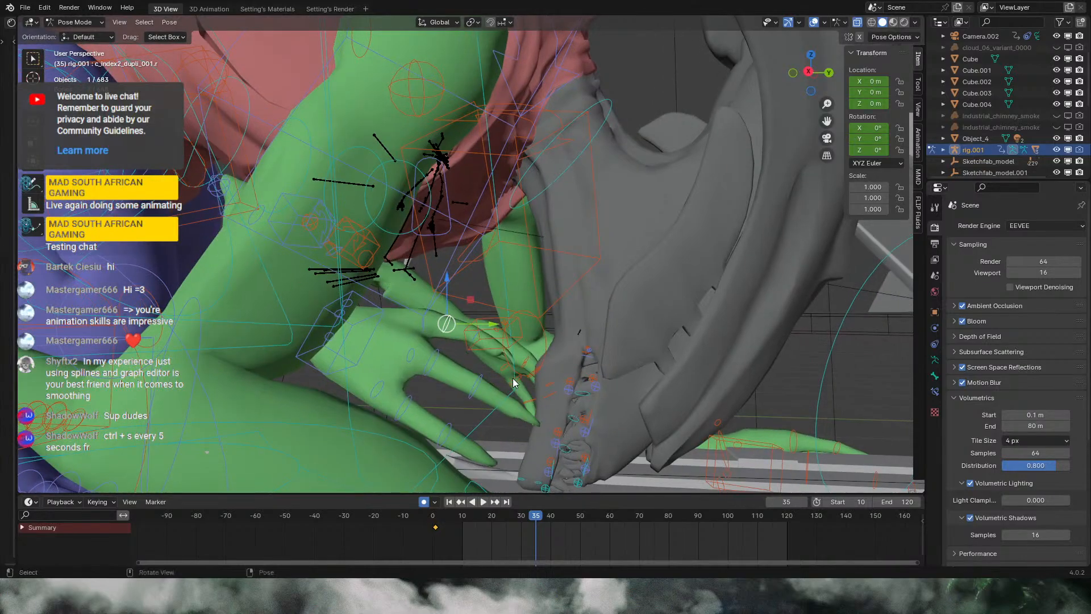
pyautogui.click(408, 355)
pyautogui.moveTo(534, 519)
pyautogui.mouseDown()
pyautogui.moveTo(468, 515)
pyautogui.moveTo(556, 520)
pyautogui.mouseUp()
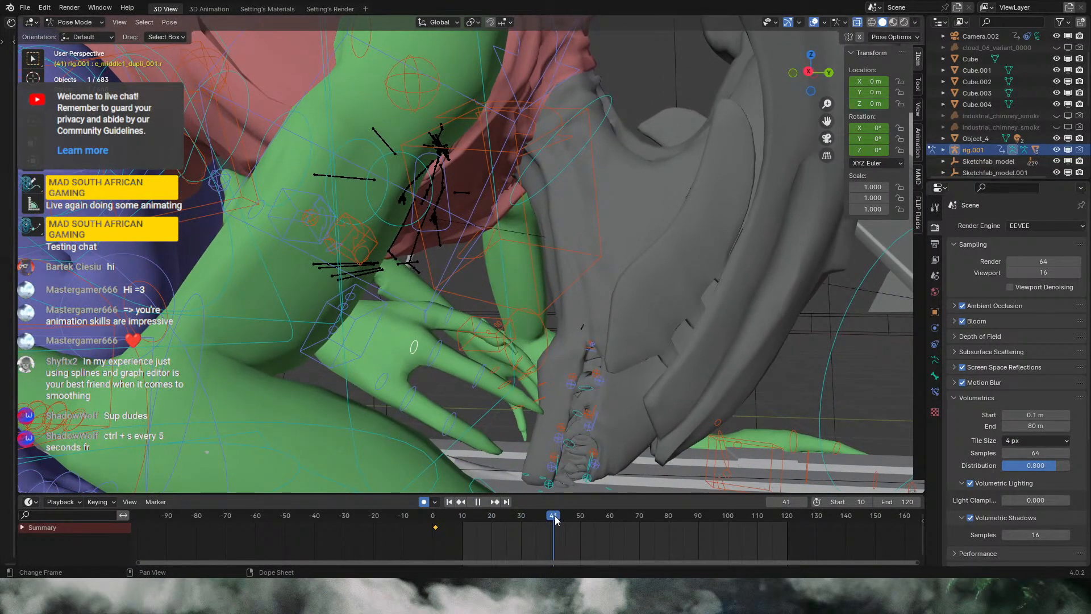
pyautogui.click(355, 322)
pyautogui.click(345, 305)
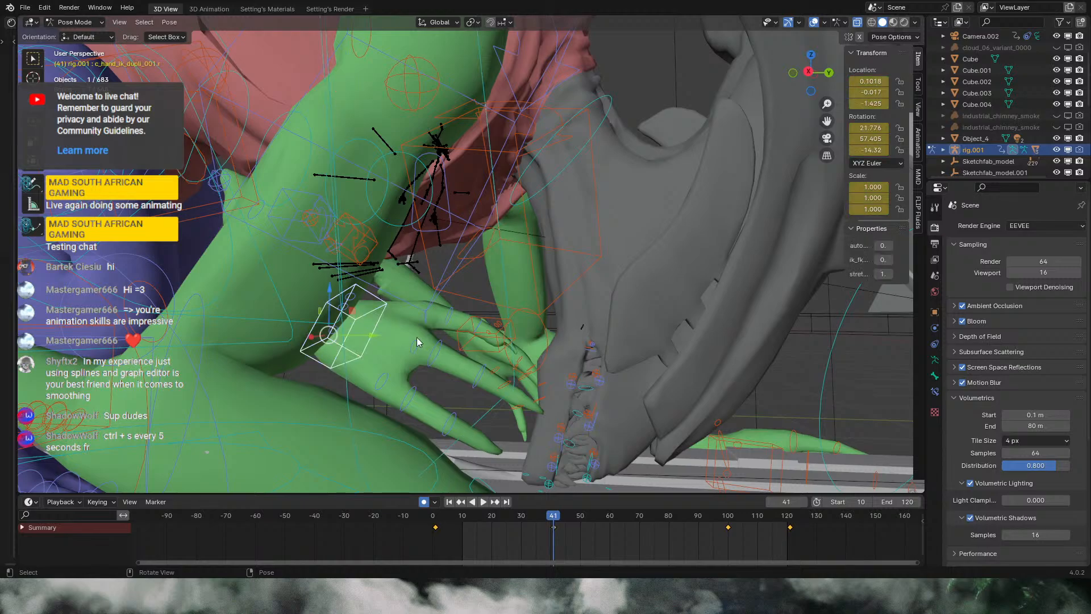
pyautogui.moveTo(366, 316); pyautogui.dragTo(342, 313, button='middle')
pyautogui.click(353, 332)
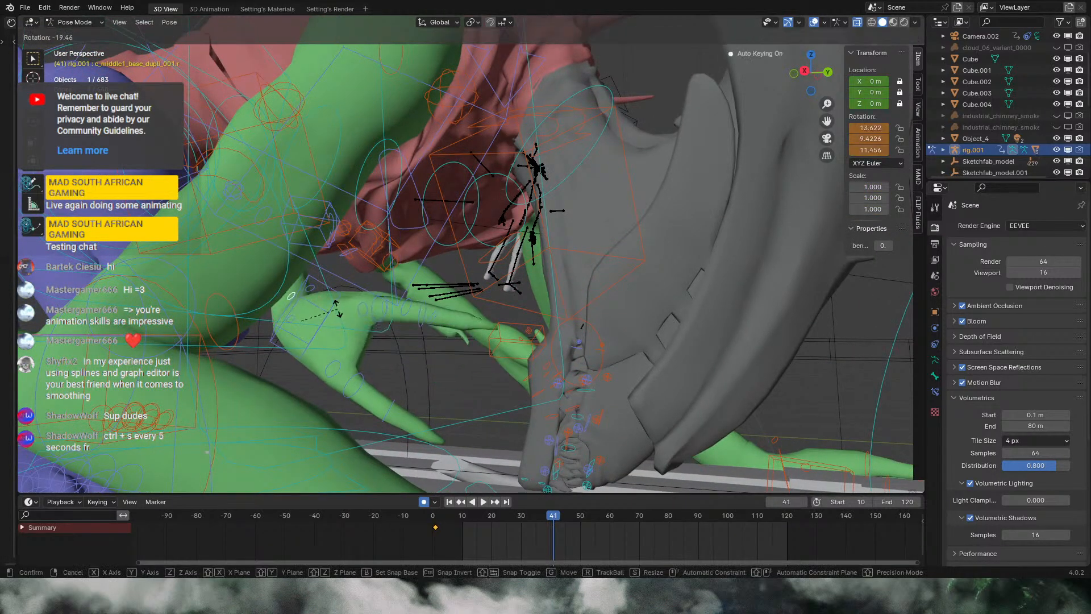
pyautogui.click(827, 138)
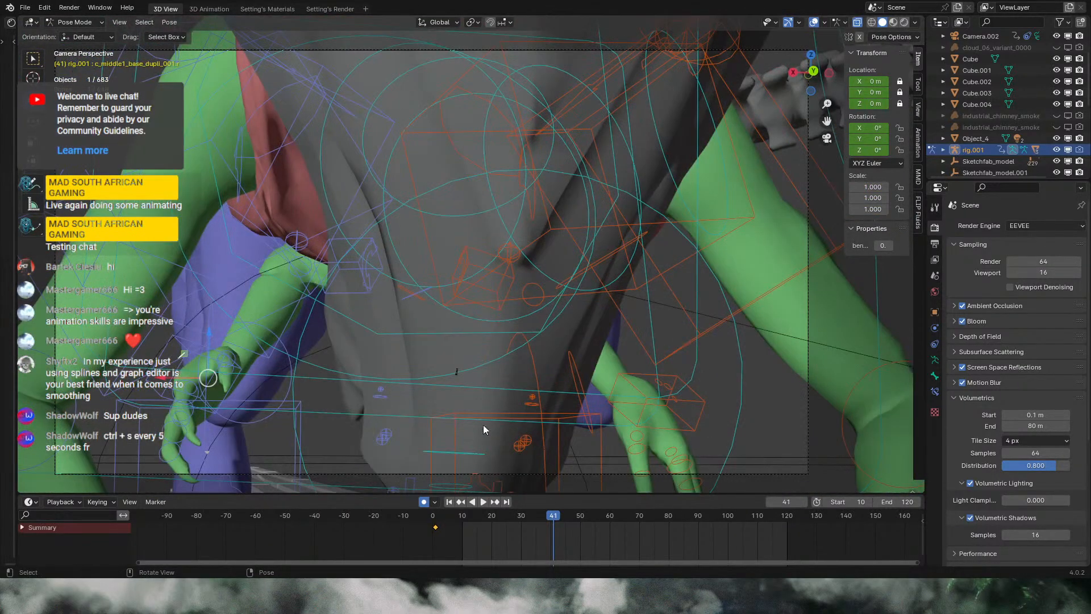
pyautogui.press('r')
pyautogui.press('r')
pyautogui.click(480, 405)
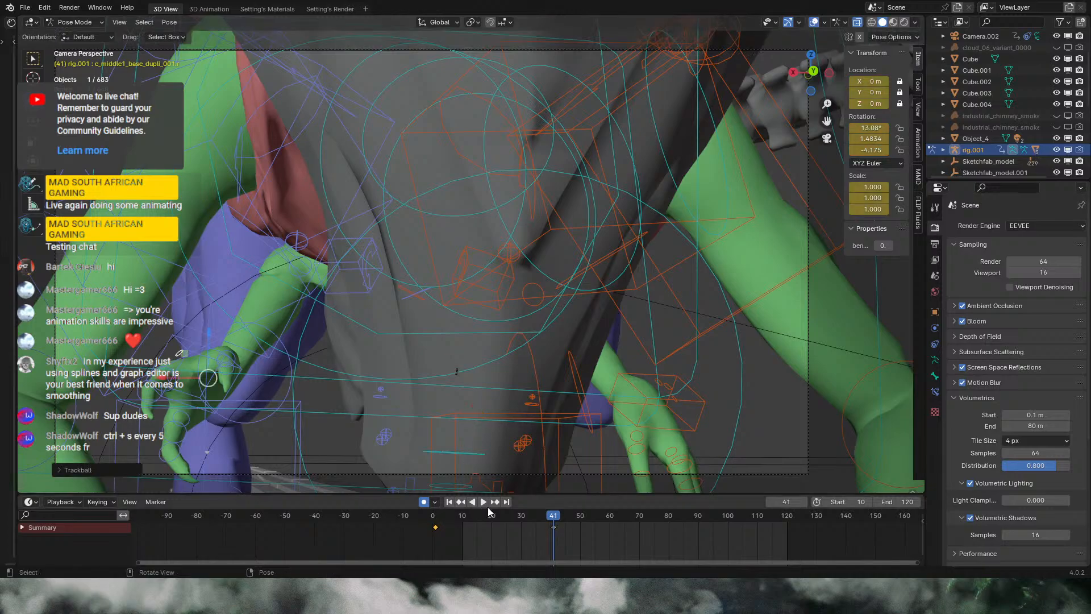
# Step: At frame 28, rotate the right small hand's middle finger base control to about 0.45°, -0.72°, 0.52°
pyautogui.moveTo(501, 515); pyautogui.dragTo(517, 522)
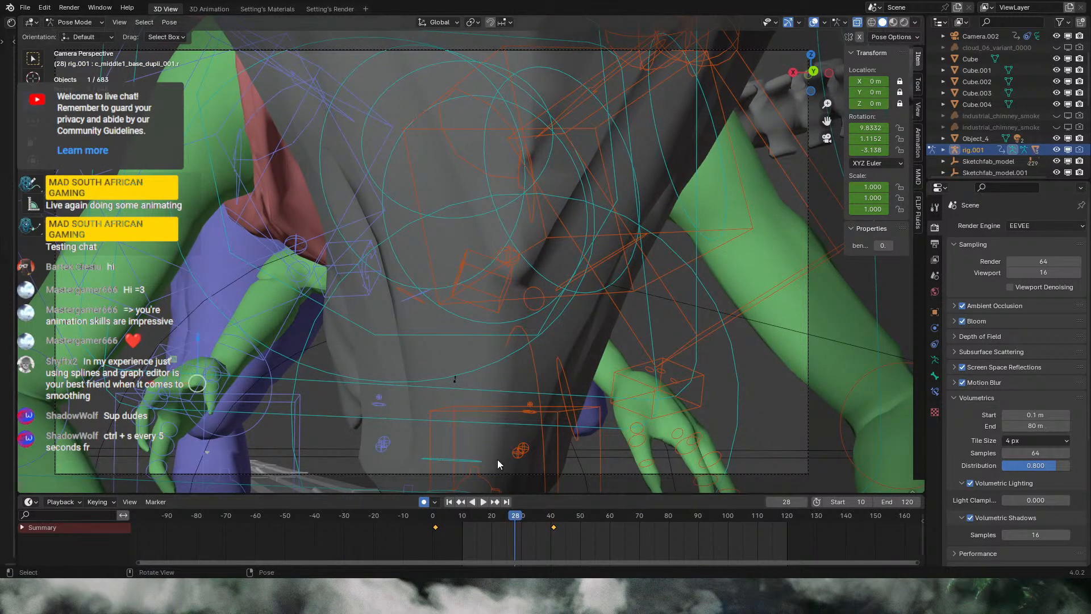
pyautogui.press('r')
pyautogui.press('r')
pyautogui.click(502, 470)
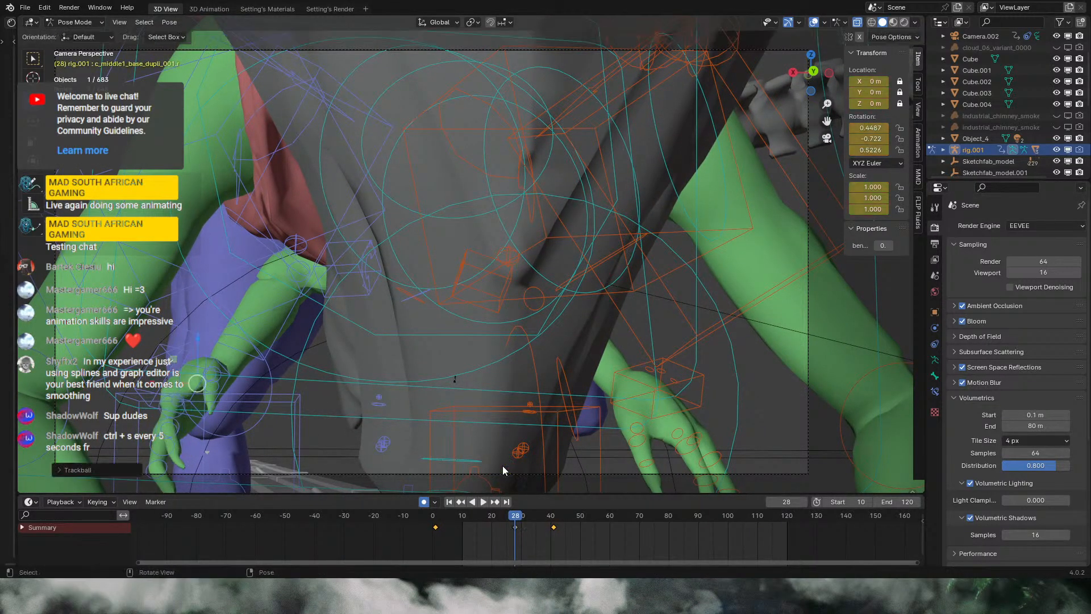
# Step: At frame 54, rotate the right small hand's middle finger base control to about 1.21°, -0.46°, -1.29°
pyautogui.moveTo(519, 519); pyautogui.dragTo(592, 523)
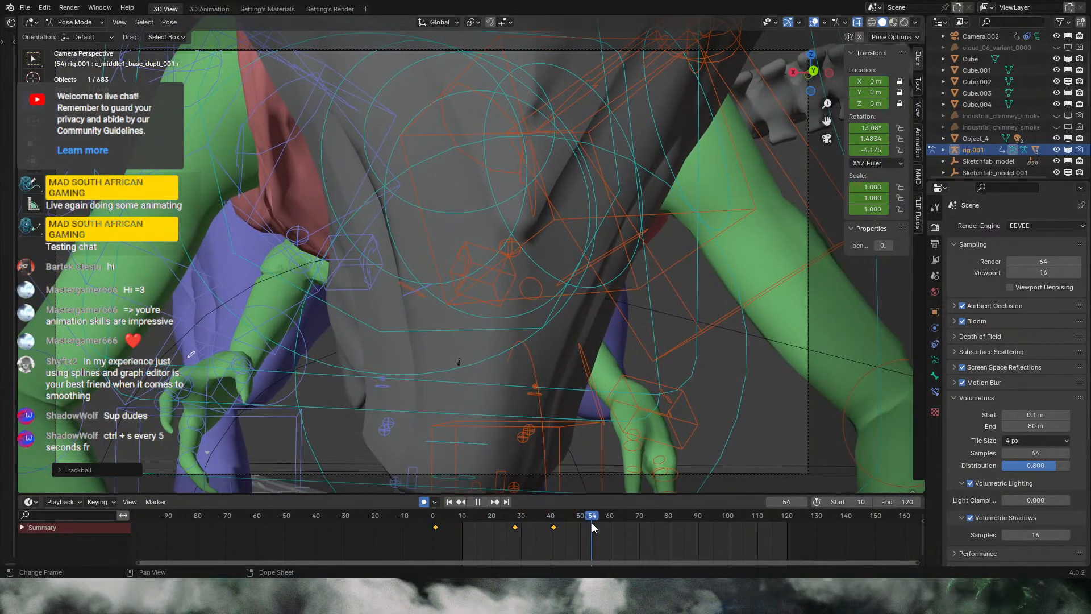
pyautogui.press('r')
pyautogui.press('r')
pyautogui.press('r')
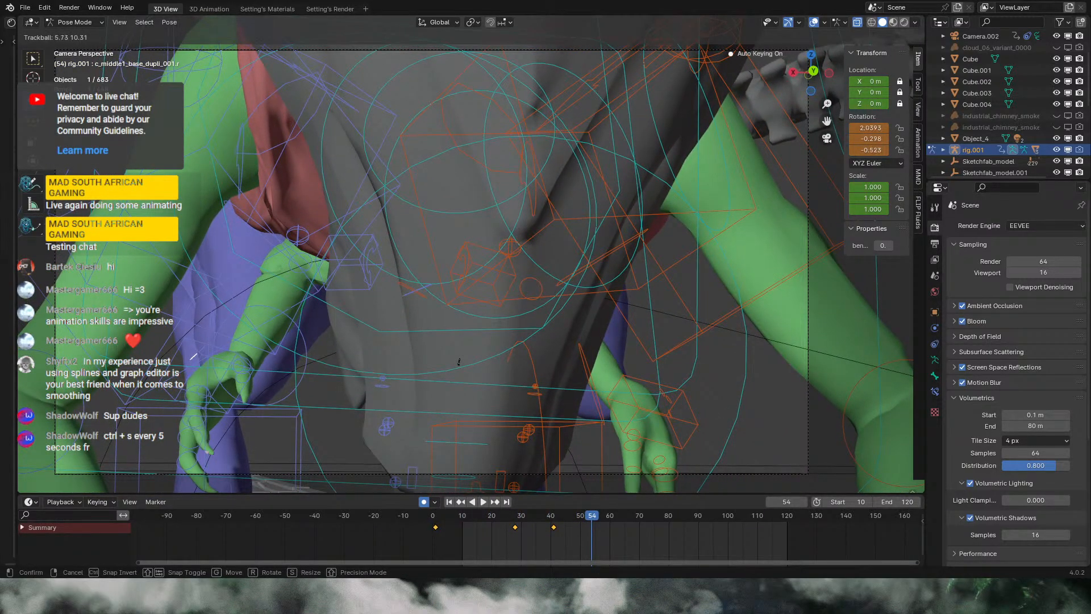
pyautogui.click(246, 465)
# Step: At frame 71, rotate the right small hand's middle finger base control to about -8.45°, 8.86°, -3.63°
pyautogui.moveTo(588, 519); pyautogui.dragTo(644, 520)
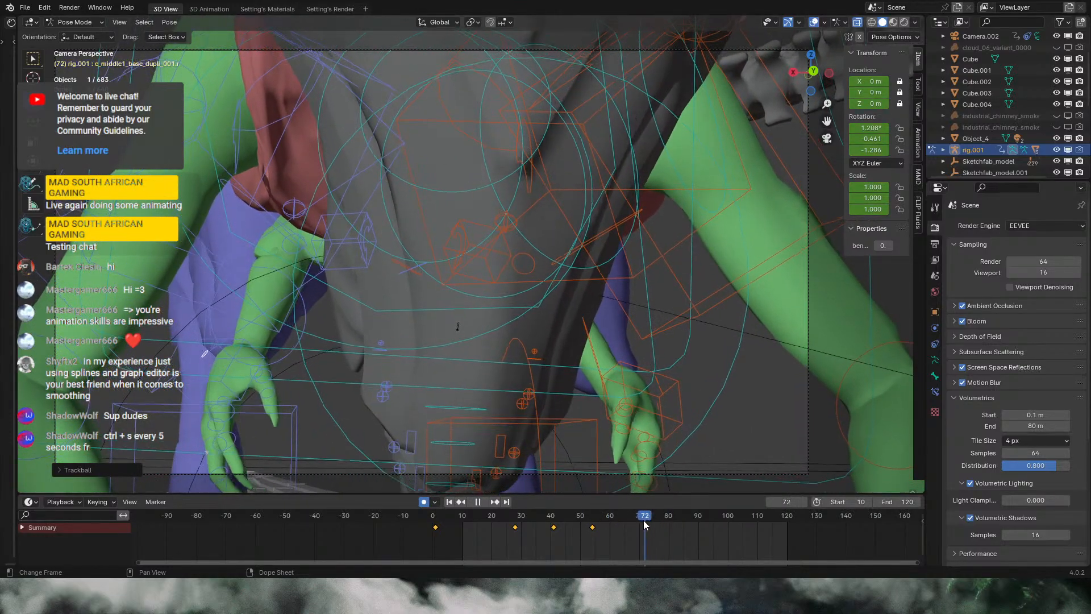
pyautogui.press('r')
pyautogui.click(471, 391)
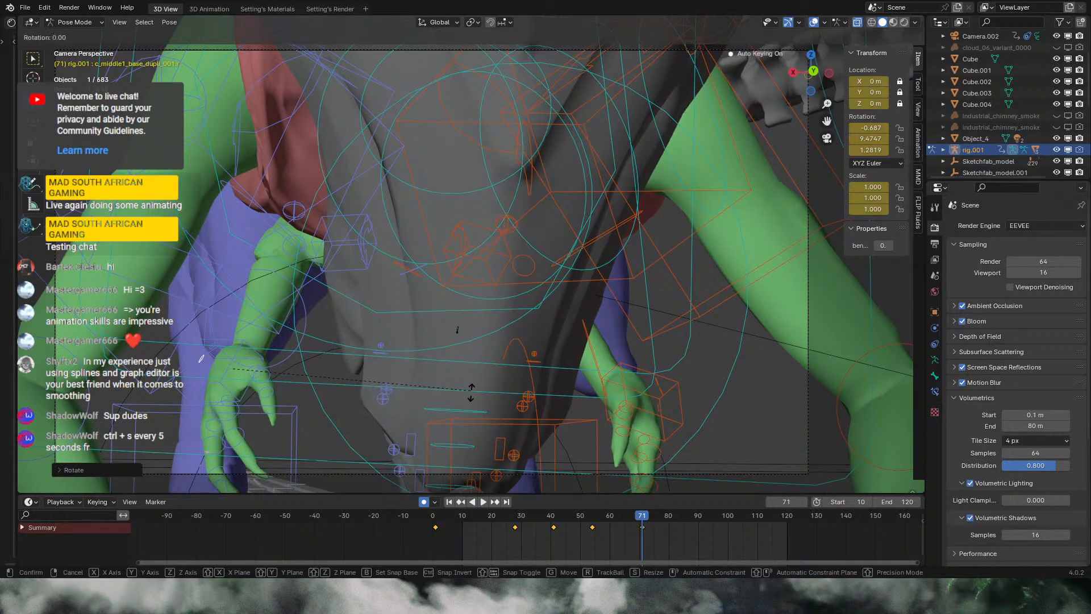
pyautogui.press('r')
pyautogui.press('r')
pyautogui.click(474, 403)
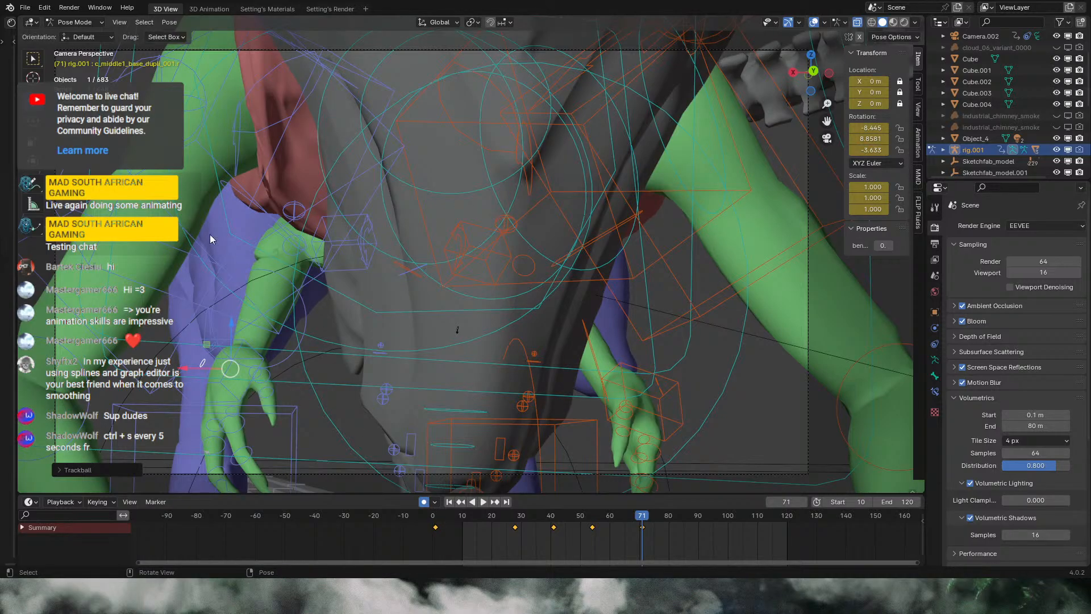
# Step: Try moving the right small hand's middle fingertip control at frame 71
pyautogui.click(248, 463)
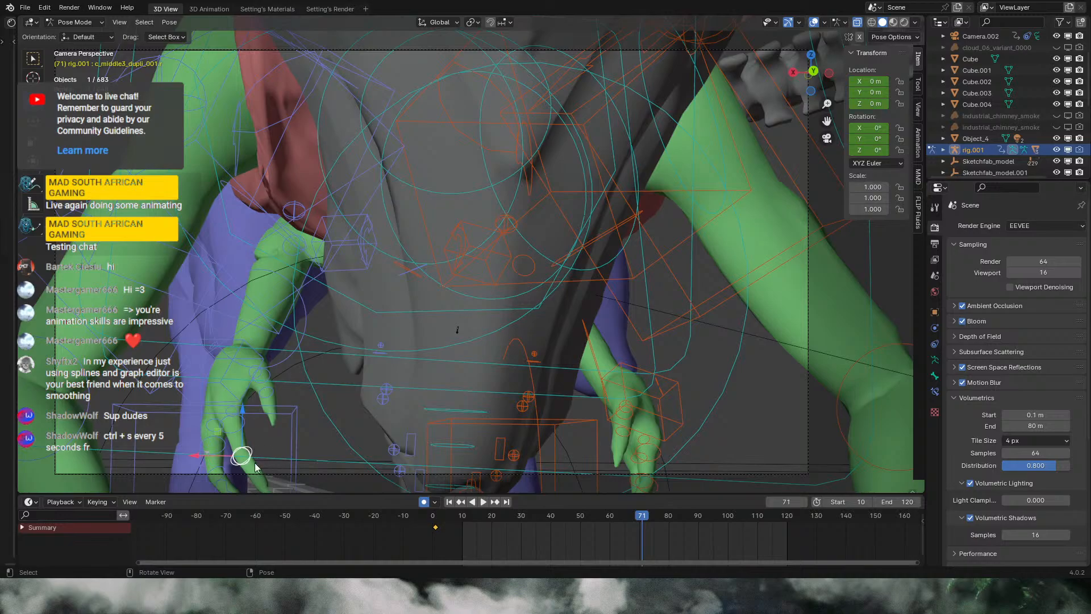
pyautogui.press('g')
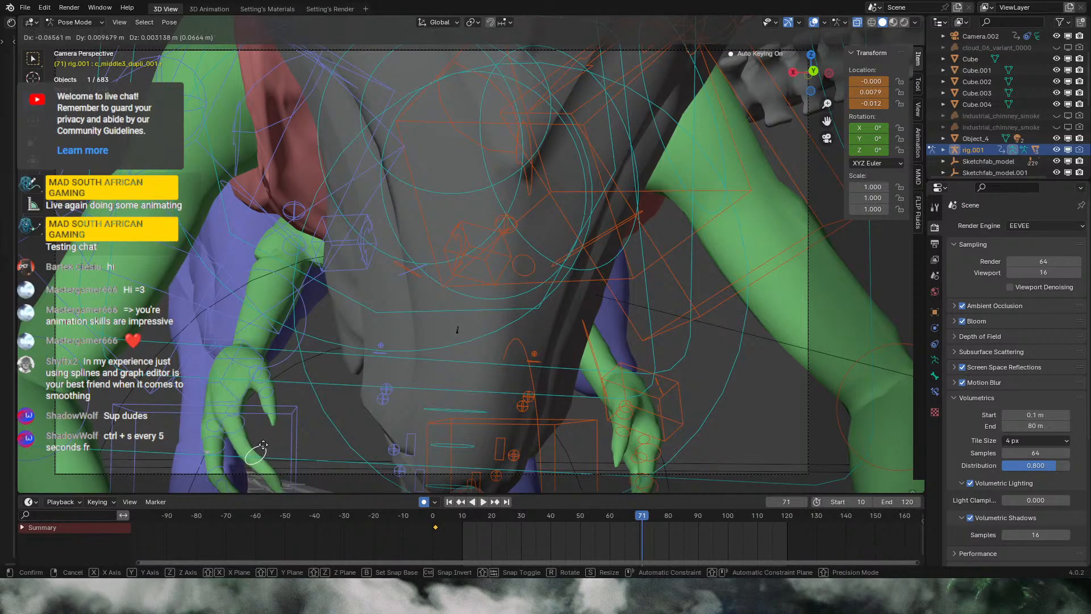
pyautogui.rightClick(273, 381)
# Step: Move the large right hand's IK control at frame 71, viewing the creature from the side
pyautogui.moveTo(302, 368); pyautogui.dragTo(423, 368, button='middle')
pyautogui.click(588, 396)
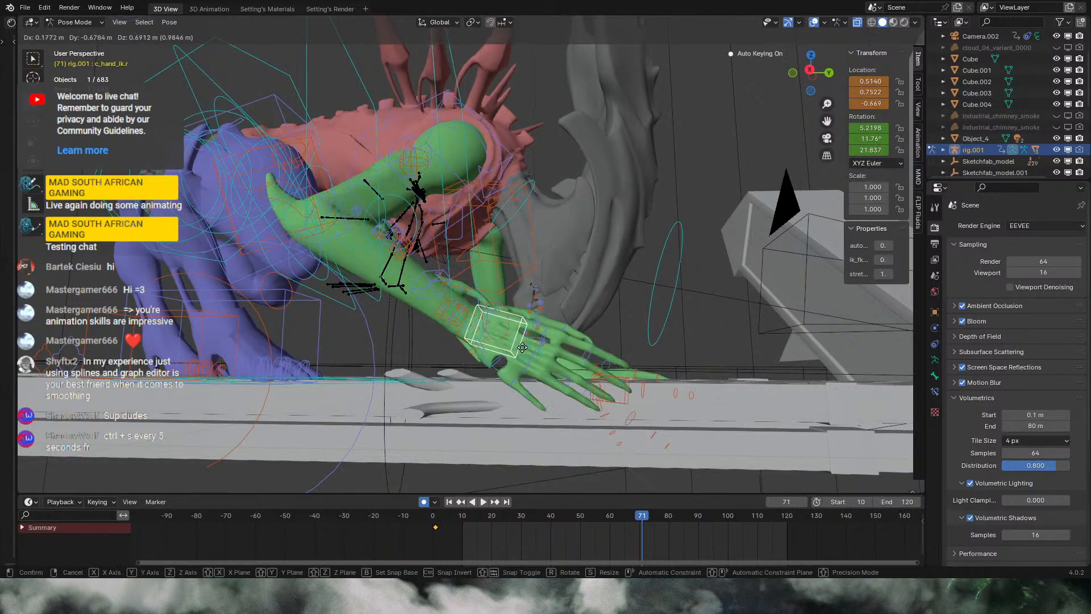
pyautogui.press('g')
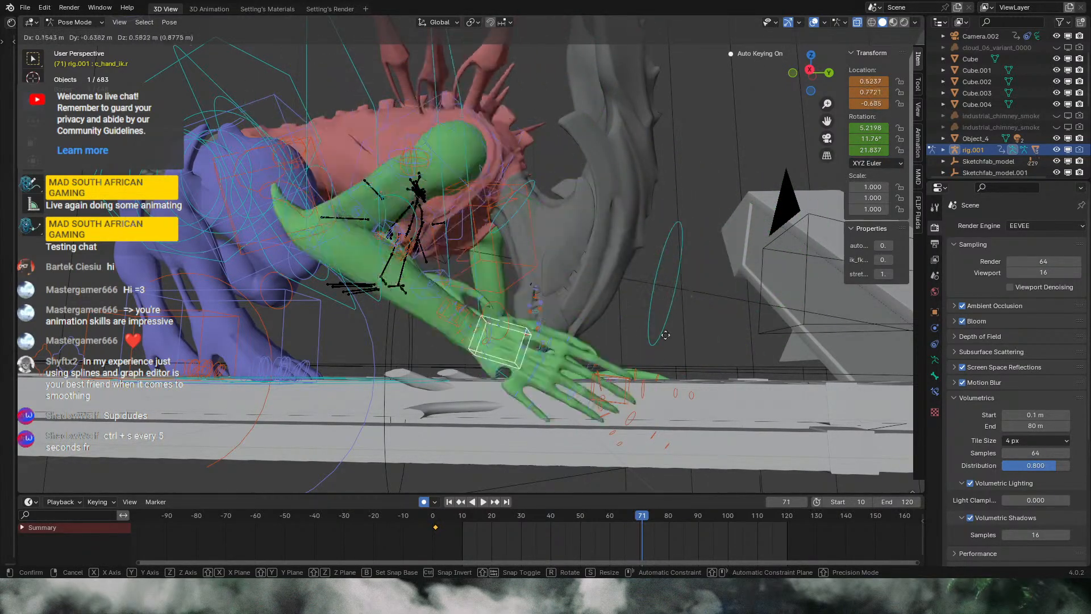
# Step: Place the right hand IK control at about X 0.51, Y 0.95, Z -0.78 at frame 71
pyautogui.click(487, 474)
pyautogui.moveTo(670, 410); pyautogui.dragTo(565, 489, button='middle')
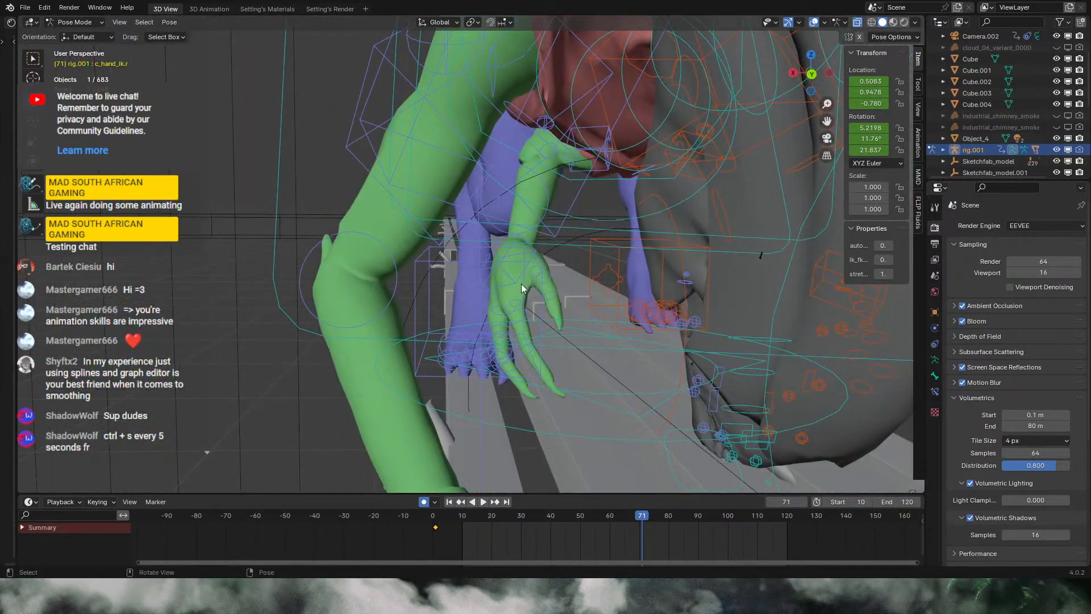
pyautogui.moveTo(526, 281); pyautogui.dragTo(556, 288)
pyautogui.moveTo(560, 289); pyautogui.dragTo(510, 257, button='middle')
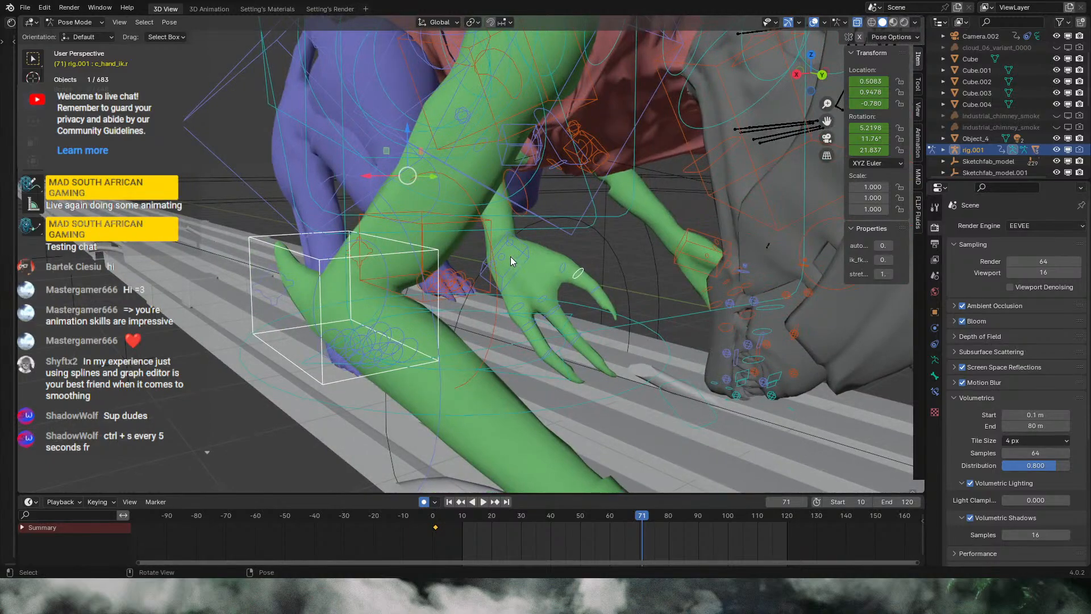
# Step: In camera view with overlays hidden, rotate the smaller right hand's middle-finger base control to about 24°, 21.5°, 1.2° at frame 95
pyautogui.click(516, 266)
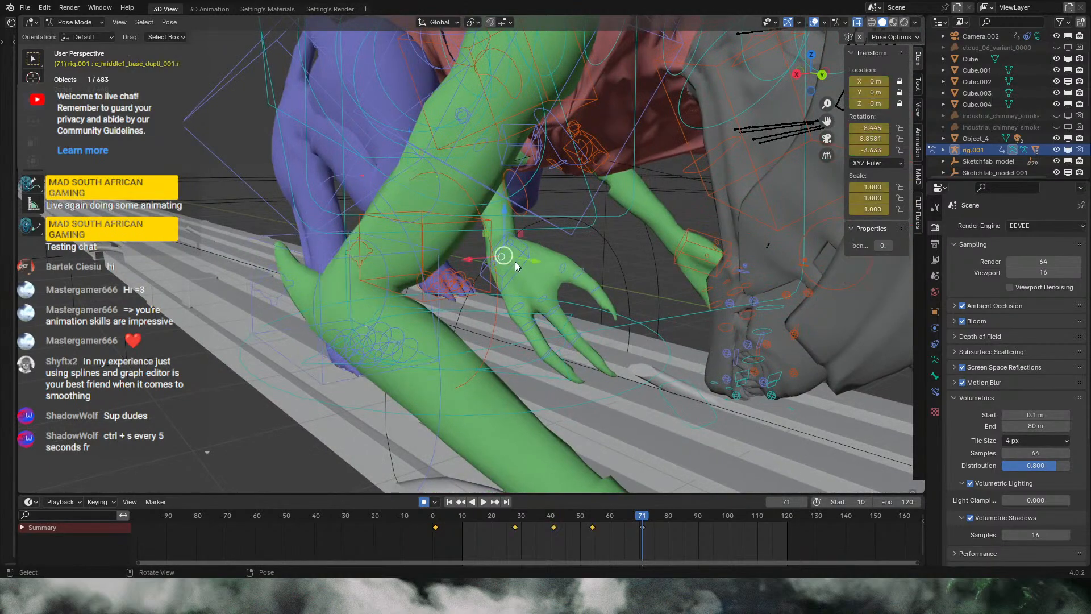
pyautogui.click(828, 138)
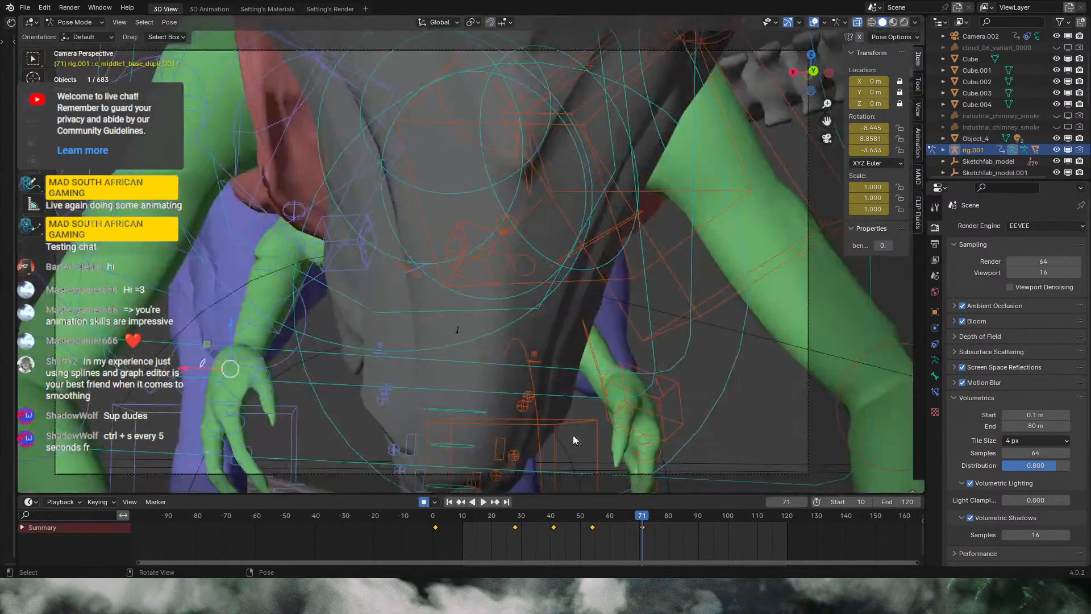
pyautogui.click(812, 25)
pyautogui.moveTo(645, 516); pyautogui.dragTo(712, 519)
pyautogui.press('r')
pyautogui.press('r')
pyautogui.click(590, 485)
pyautogui.press('r')
pyautogui.press('r')
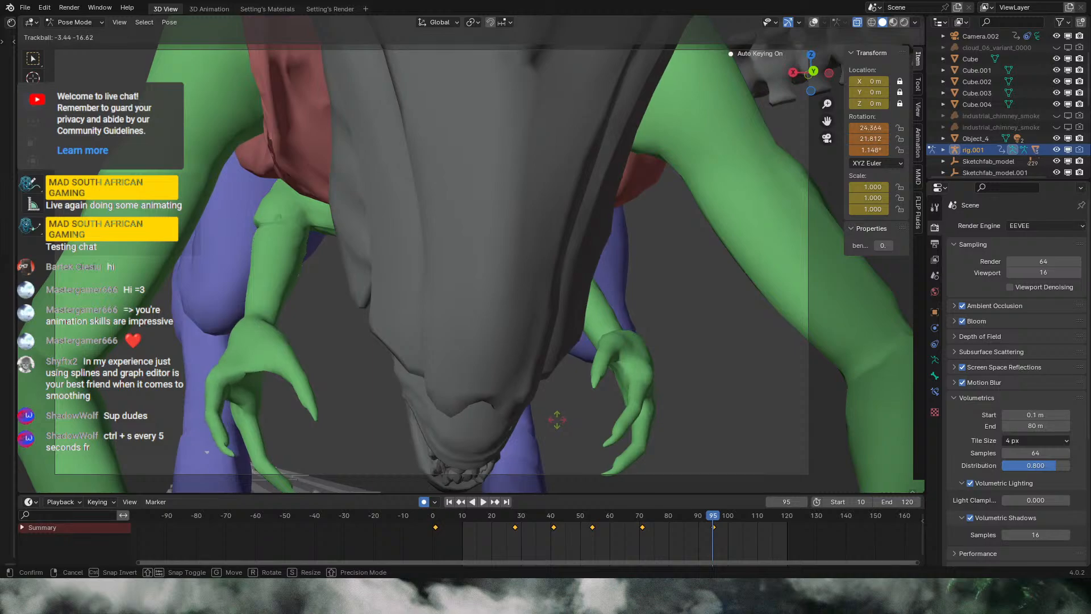
pyautogui.click(682, 515)
# Step: Rotate the middle-finger base control to about 18°, 20.5°, -1.9° at frame 113 and 23°, 22.2°, -2° at frame 122
pyautogui.press('space')
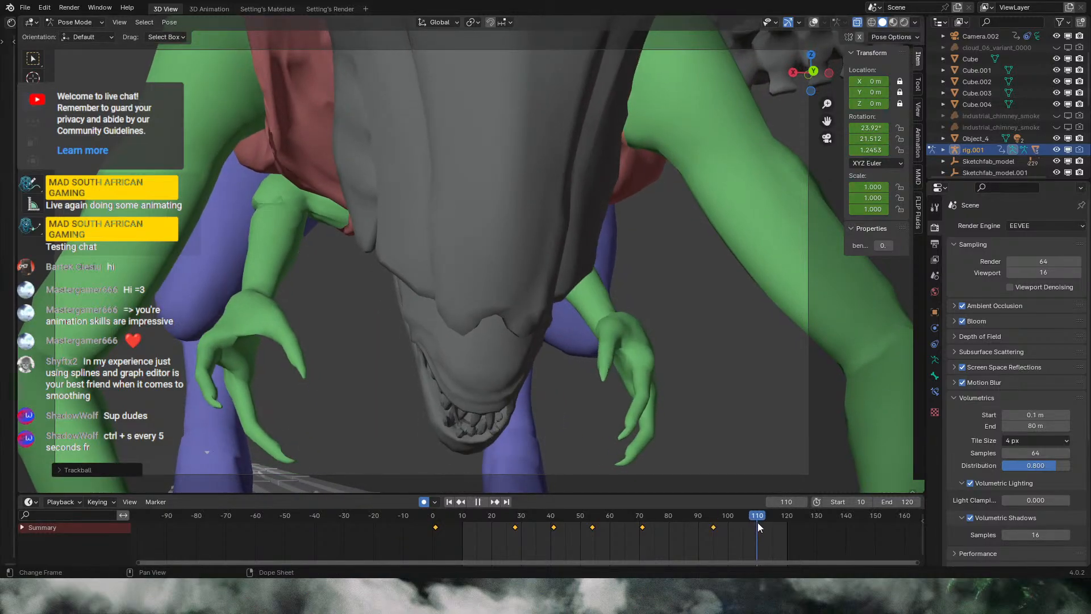
pyautogui.press('r')
pyautogui.press('r')
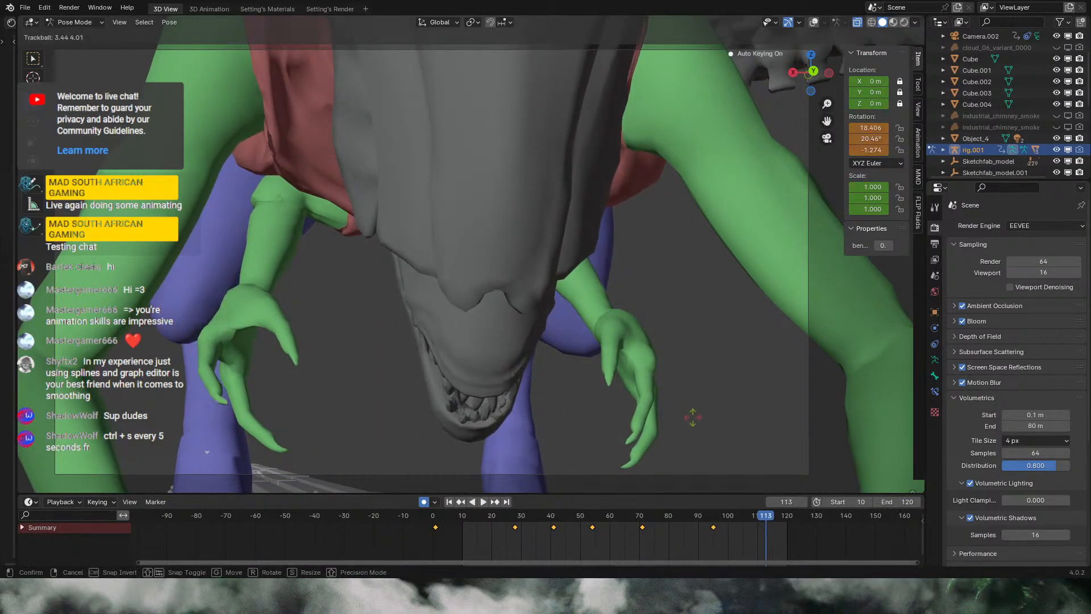
pyautogui.click(695, 420)
pyautogui.moveTo(767, 518); pyautogui.dragTo(794, 518)
pyautogui.press('r')
pyautogui.press('r')
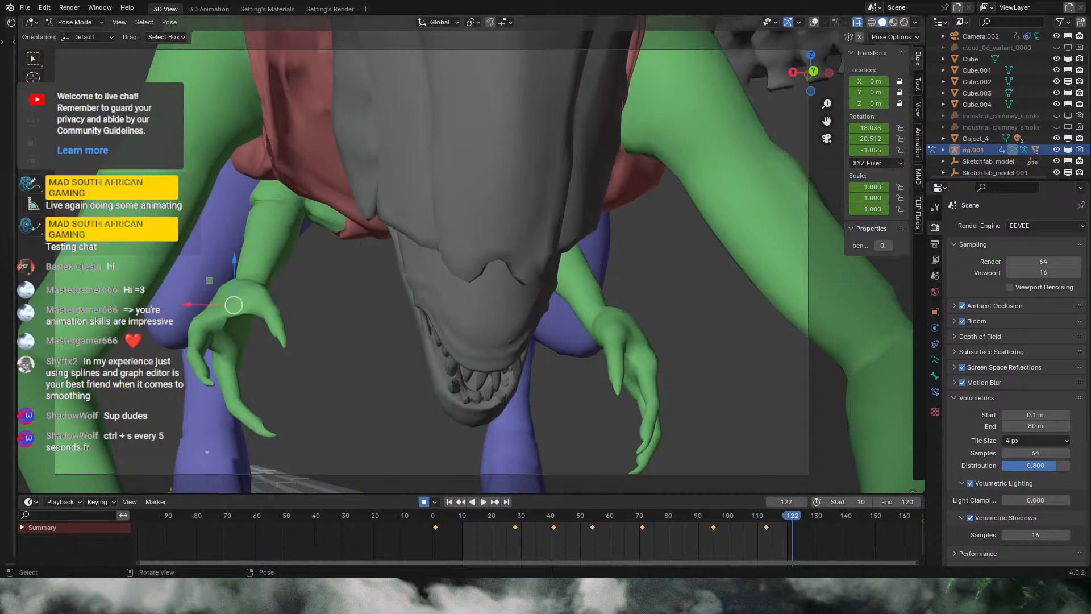
pyautogui.click(735, 448)
# Step: Show the overlays again and rotate the same hand's ring-finger base control to about 12.8°, 19.4°, -12° at frame 122
pyautogui.click(814, 23)
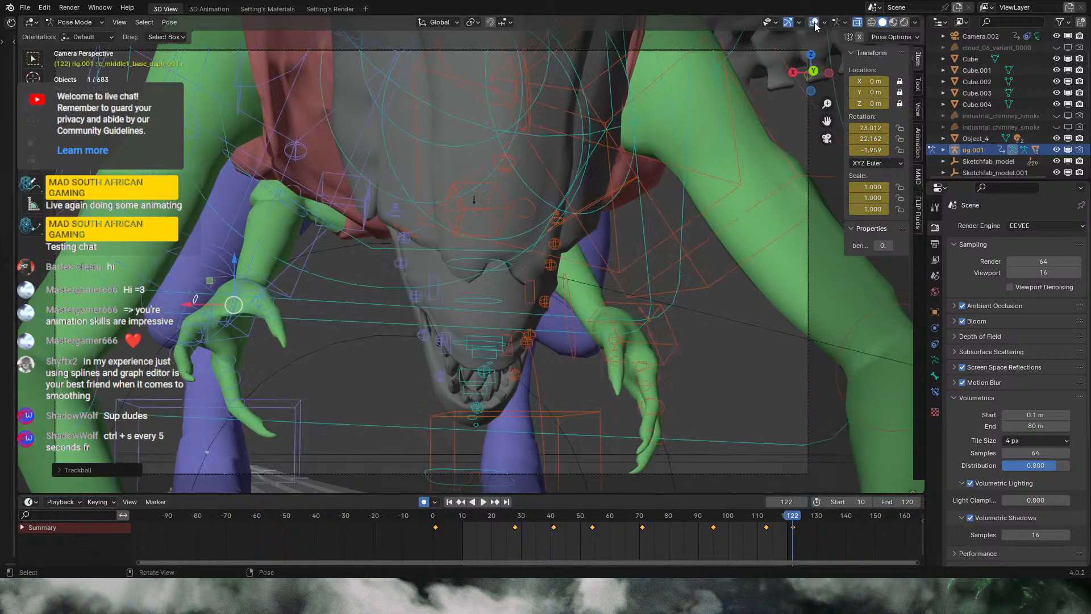
pyautogui.click(202, 319)
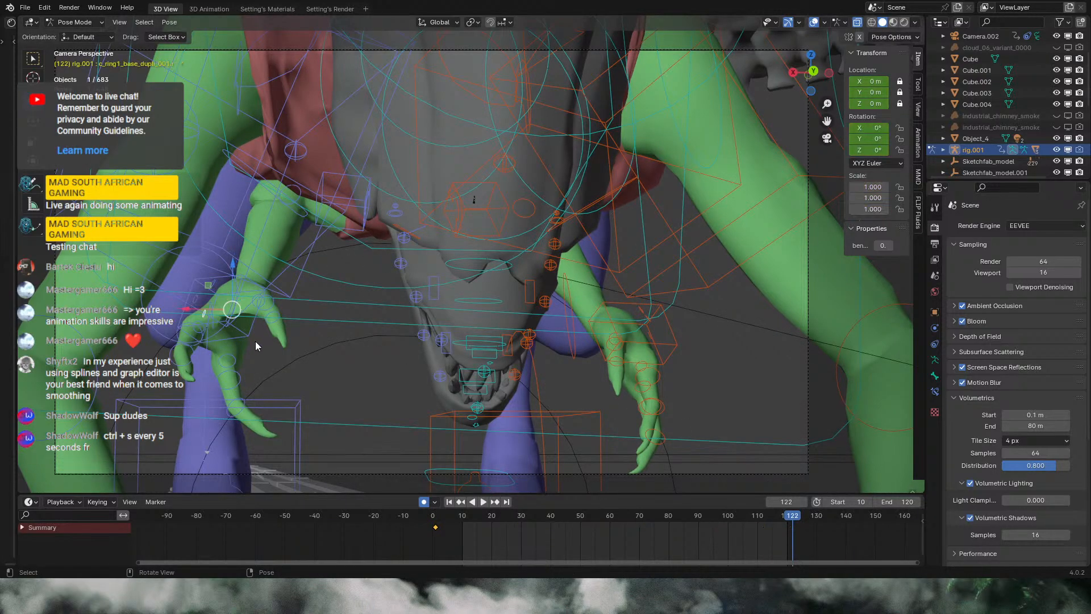
pyautogui.press('r')
pyautogui.press('r')
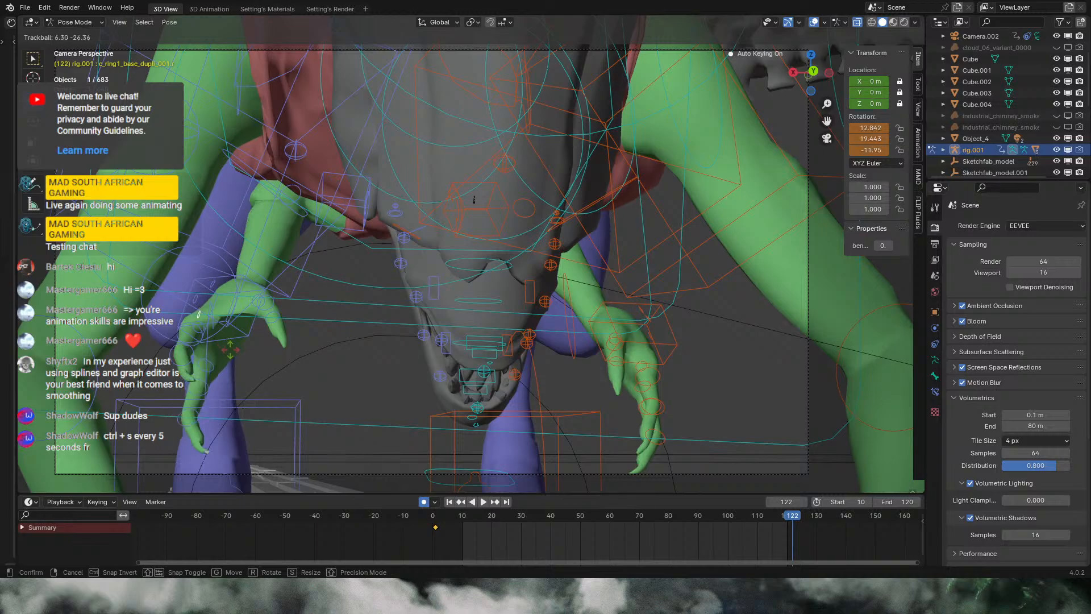
pyautogui.click(233, 356)
# Step: Rotate the ring-finger base control to about -4.9°, -2.5°, -3.9° at frame 71
pyautogui.click(663, 518)
pyautogui.moveTo(663, 518); pyautogui.dragTo(642, 519)
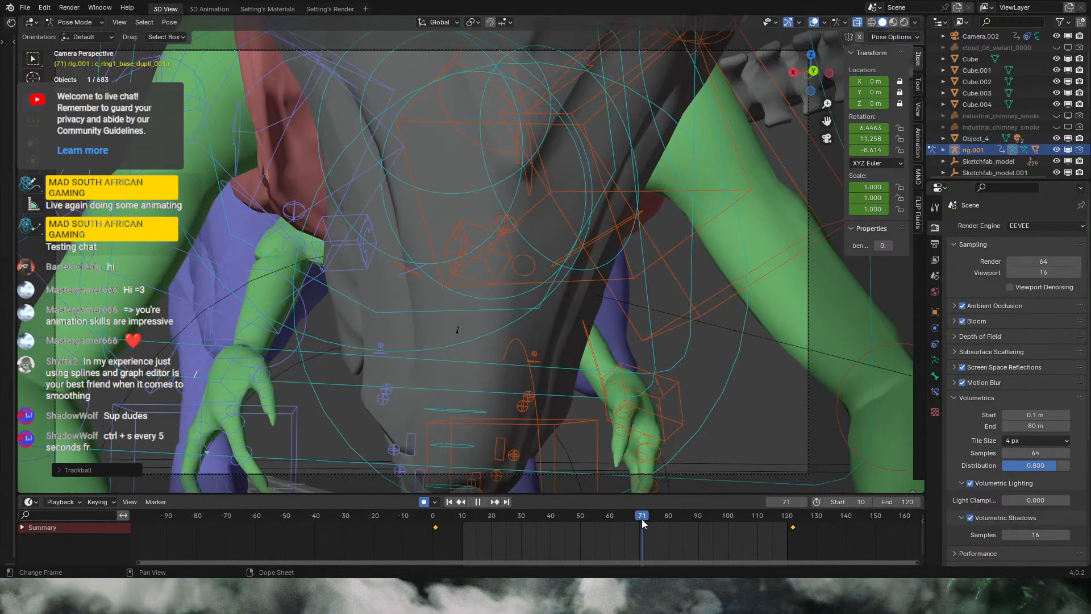
pyautogui.press('r')
pyautogui.press('r')
pyautogui.click(228, 373)
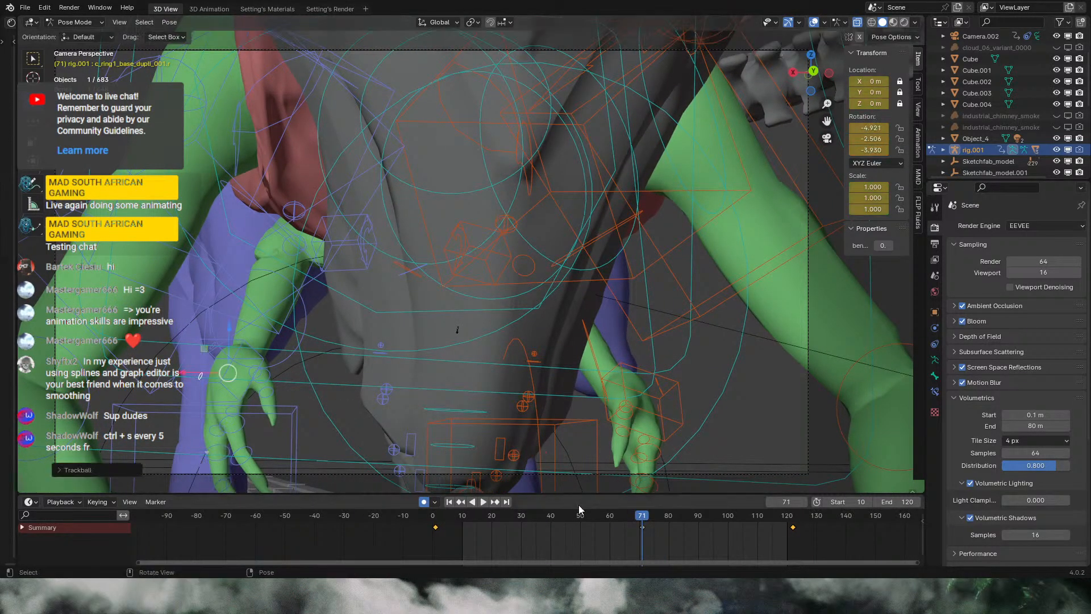
# Step: Key a trackball rotation of about 13°, 34.6°, -13° on the ring-finger base control at frame 92
pyautogui.moveTo(642, 520); pyautogui.dragTo(704, 520)
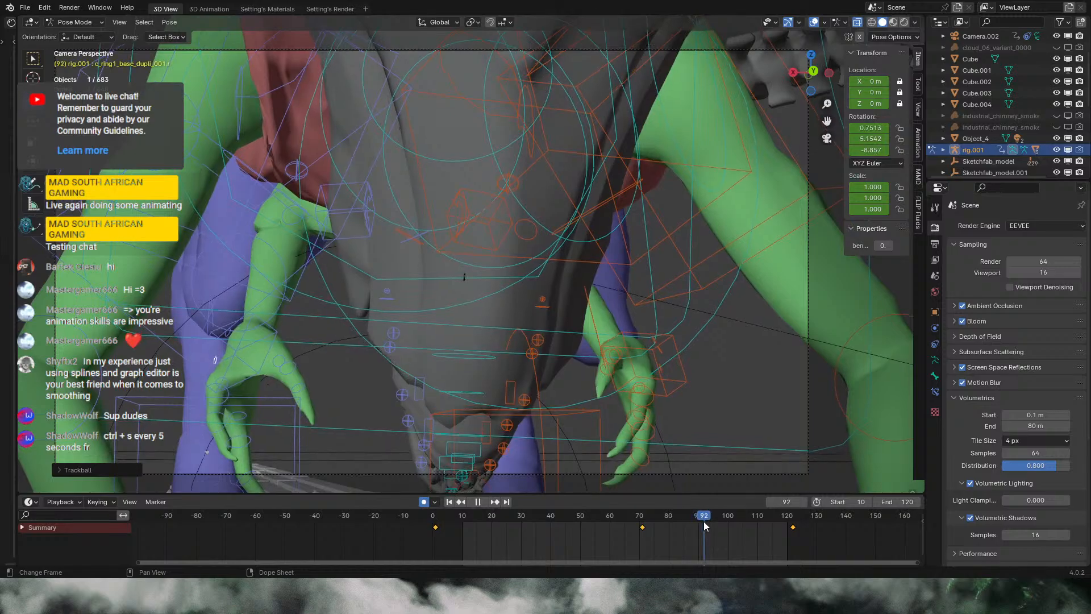
pyautogui.press('r')
pyautogui.press('r')
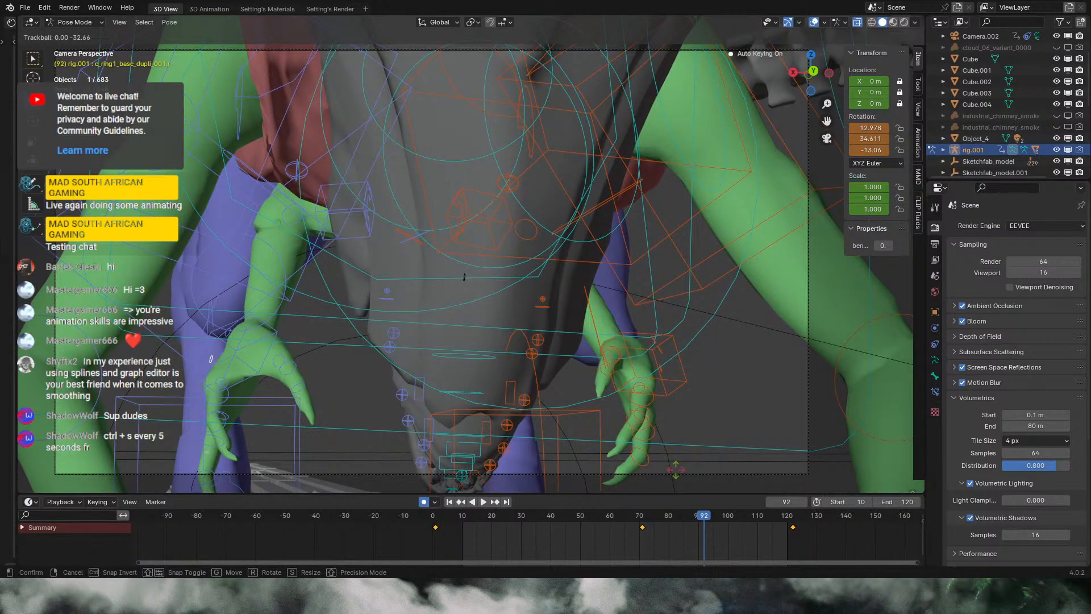
pyautogui.click(674, 453)
# Step: Rotate the ring-finger base control to about 1.5°, 15°, 3.8° at frame 110
pyautogui.moveTo(704, 517); pyautogui.dragTo(757, 517)
pyautogui.press('r')
pyautogui.press('r')
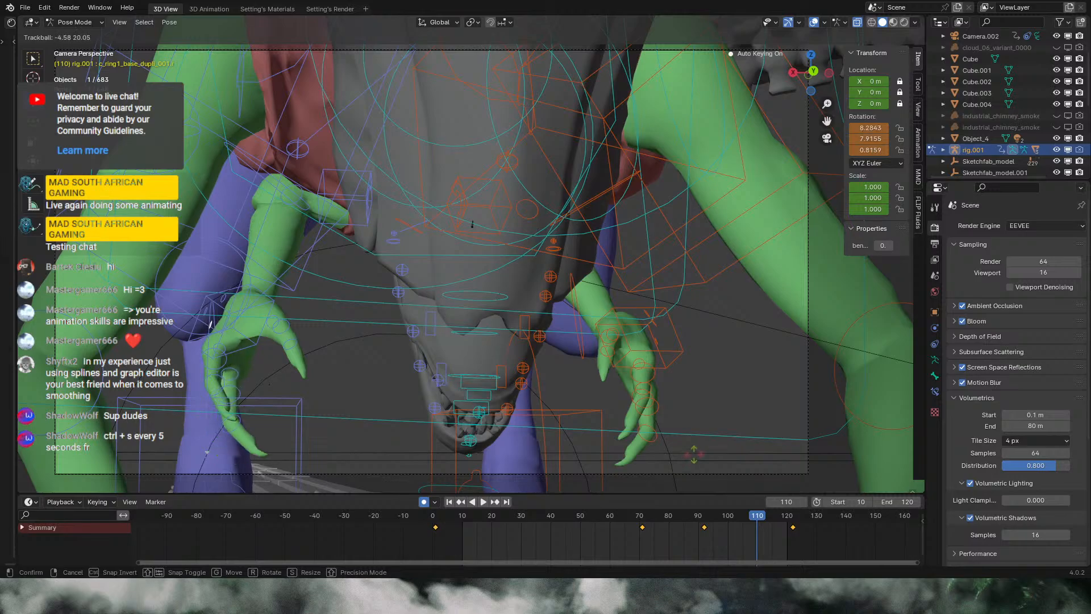
pyautogui.click(694, 455)
pyautogui.press('r')
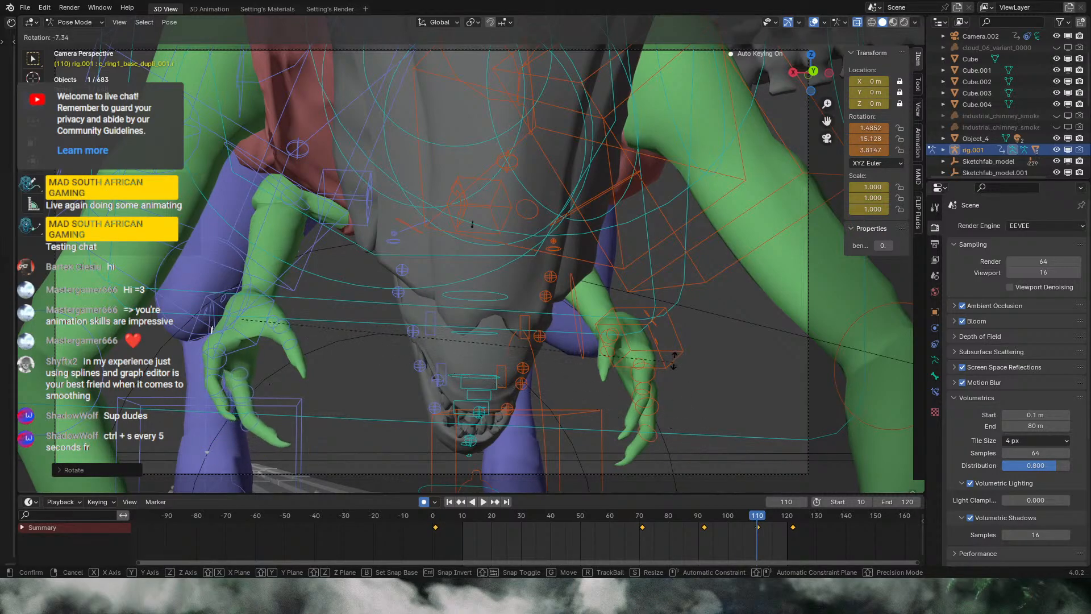
pyautogui.click(674, 360)
# Step: Pose the ring-finger base control at frame 50 with a rotation of about 2.9°, 12.7°, -1.2°
pyautogui.moveTo(699, 518); pyautogui.dragTo(580, 518)
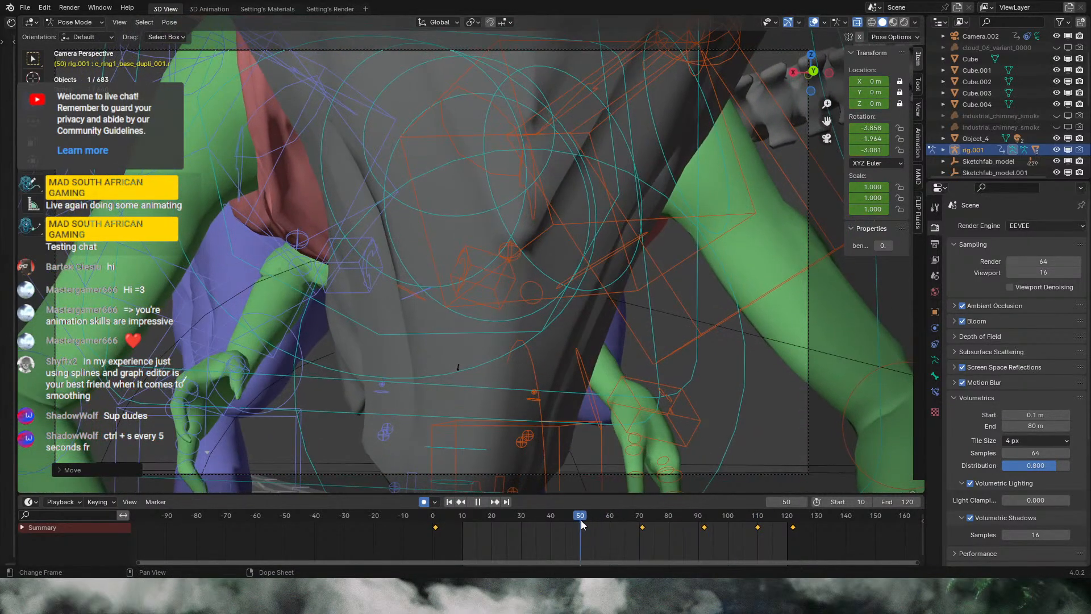
pyautogui.press('r')
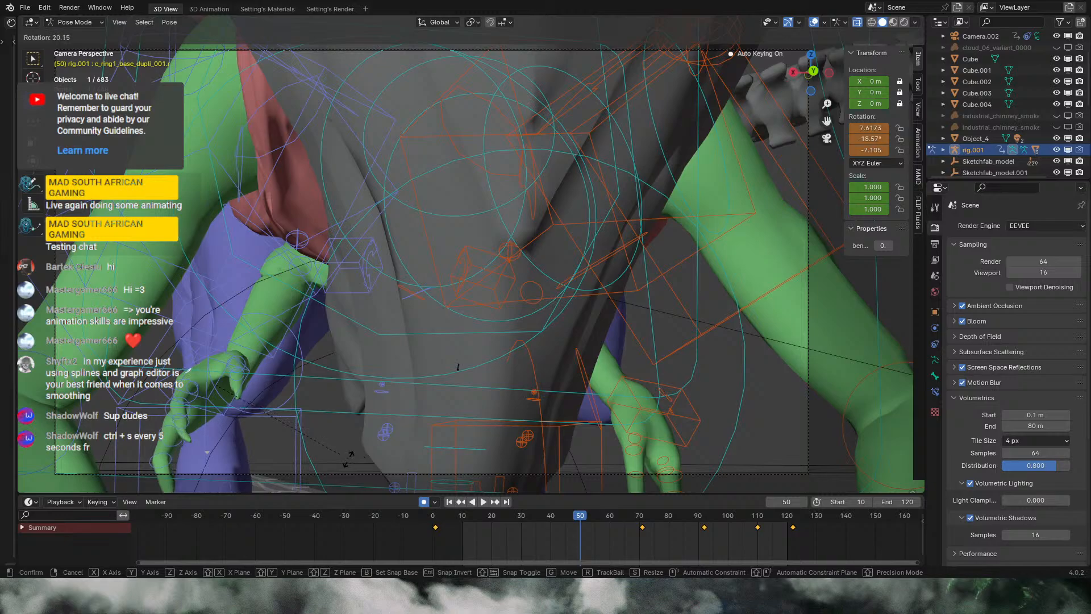
pyautogui.click(436, 410)
pyautogui.press('r')
pyautogui.press('r')
pyautogui.click(424, 408)
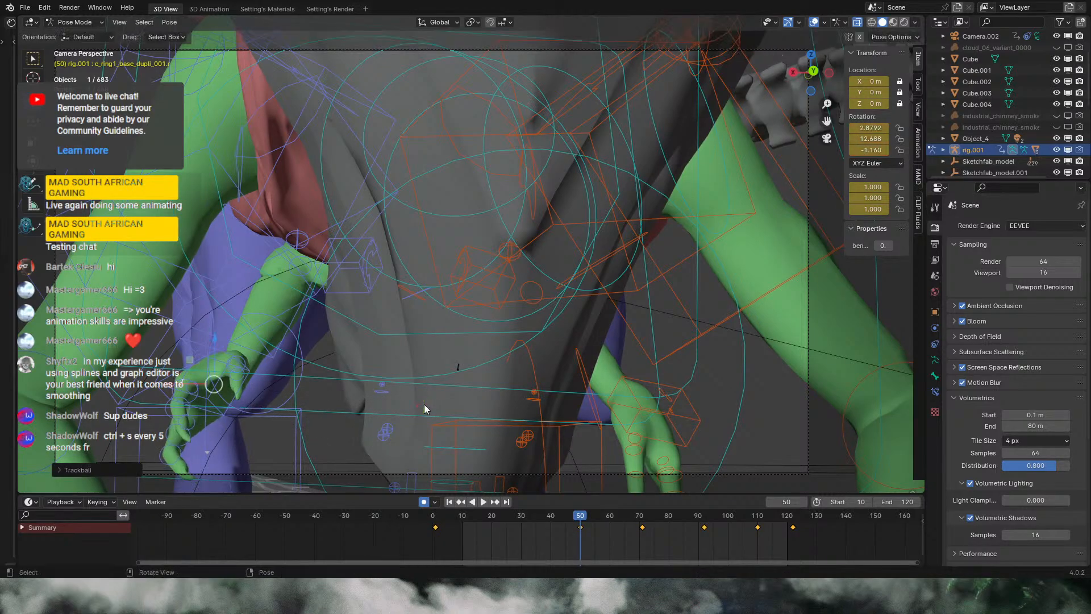
# Step: Rotate the ring-finger base control to about 7.2°, 12.5°, -7.6° at frame 28
pyautogui.moveTo(562, 515); pyautogui.dragTo(515, 516)
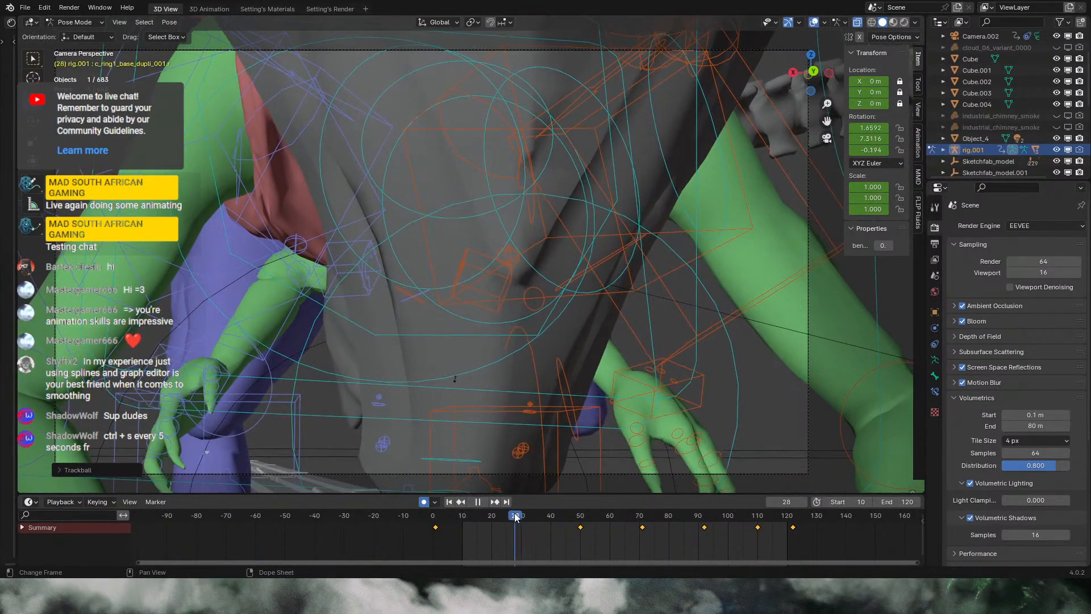
pyautogui.press('r')
pyautogui.press('r')
pyautogui.click(477, 468)
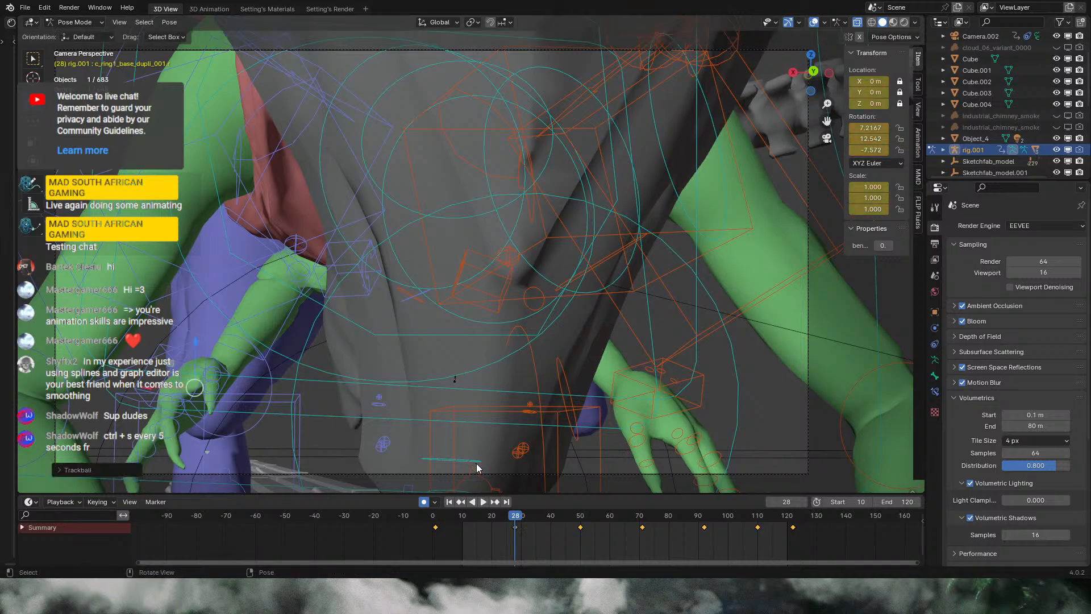
# Step: Rotate the middle-finger base control at frame 54 to about 14.9°, 2.3°, -6.2°
pyautogui.moveTo(522, 518)
pyautogui.mouseDown()
pyautogui.moveTo(451, 521)
pyautogui.moveTo(571, 521)
pyautogui.moveTo(520, 519)
pyautogui.mouseUp()
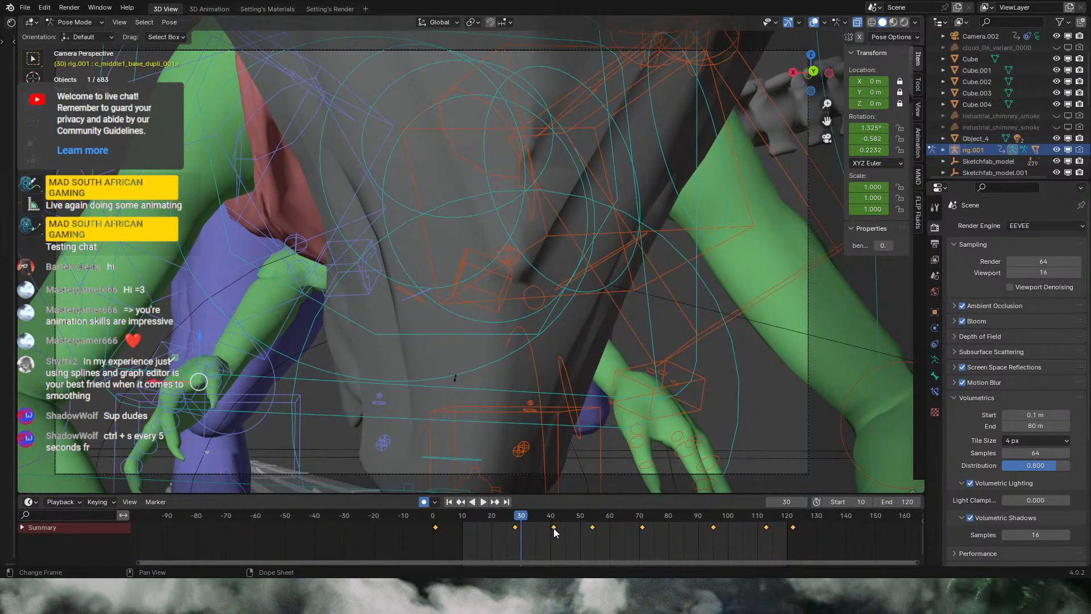
pyautogui.moveTo(465, 515); pyautogui.dragTo(593, 524)
pyautogui.press('r')
pyautogui.press('r')
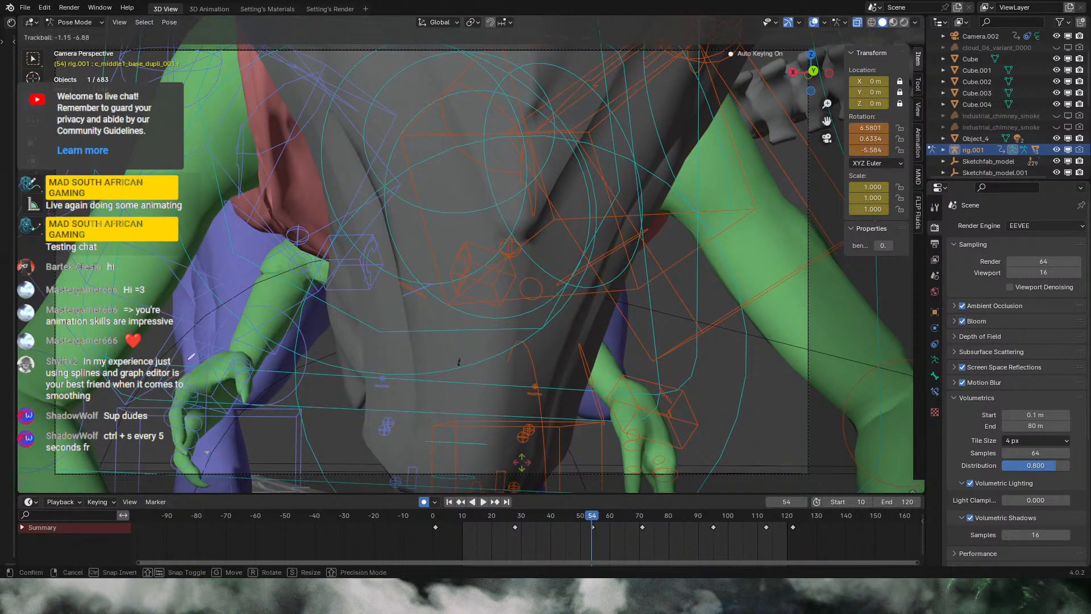
pyautogui.click(523, 466)
pyautogui.press('r')
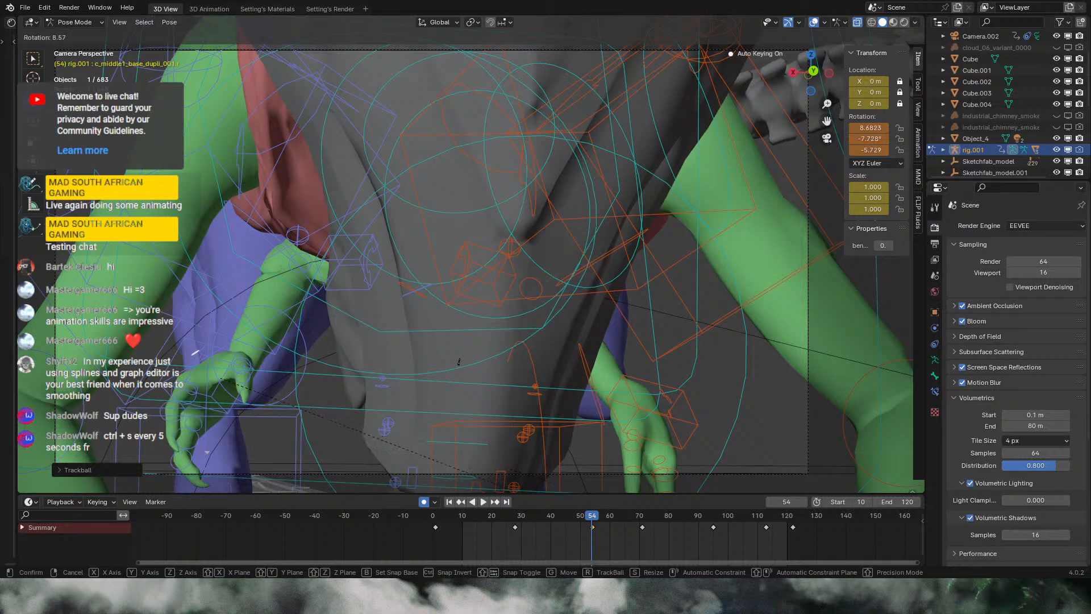
pyautogui.press('r')
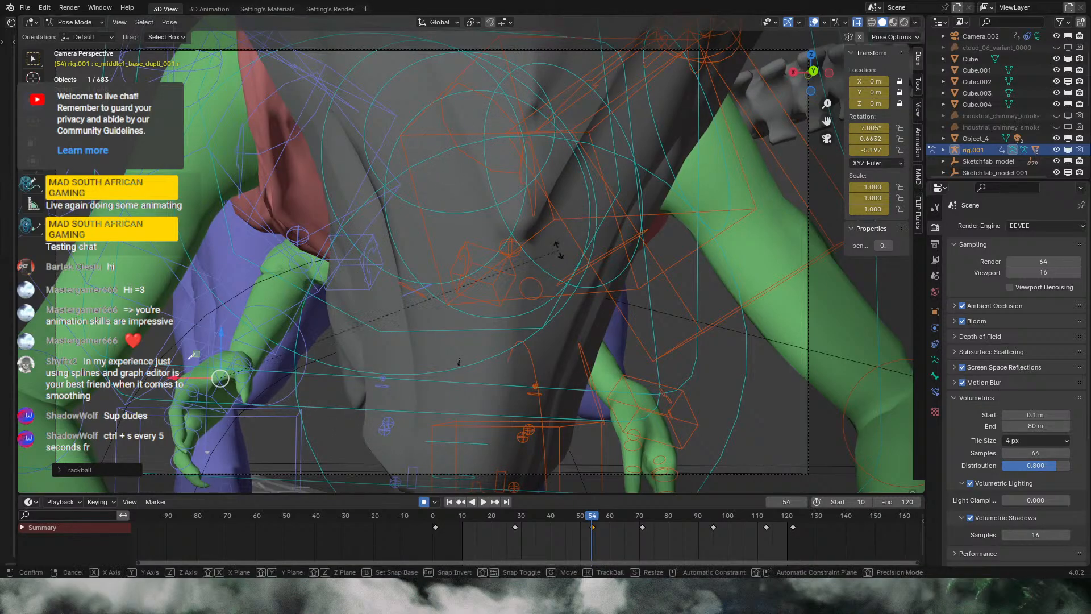
pyautogui.click(561, 263)
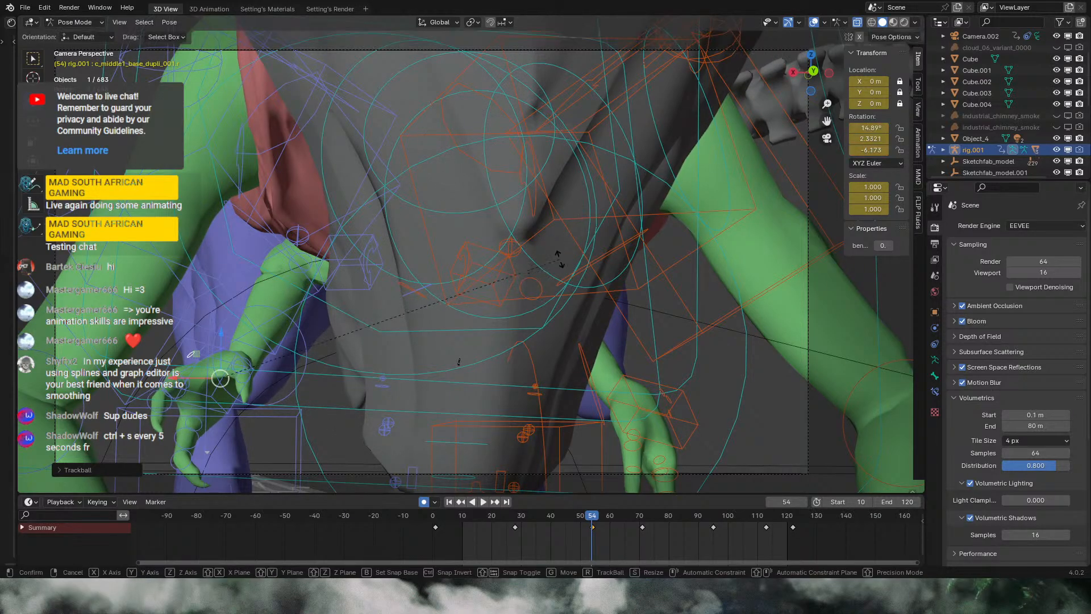
pyautogui.press('r')
pyautogui.rightClick(566, 276)
pyautogui.press('g')
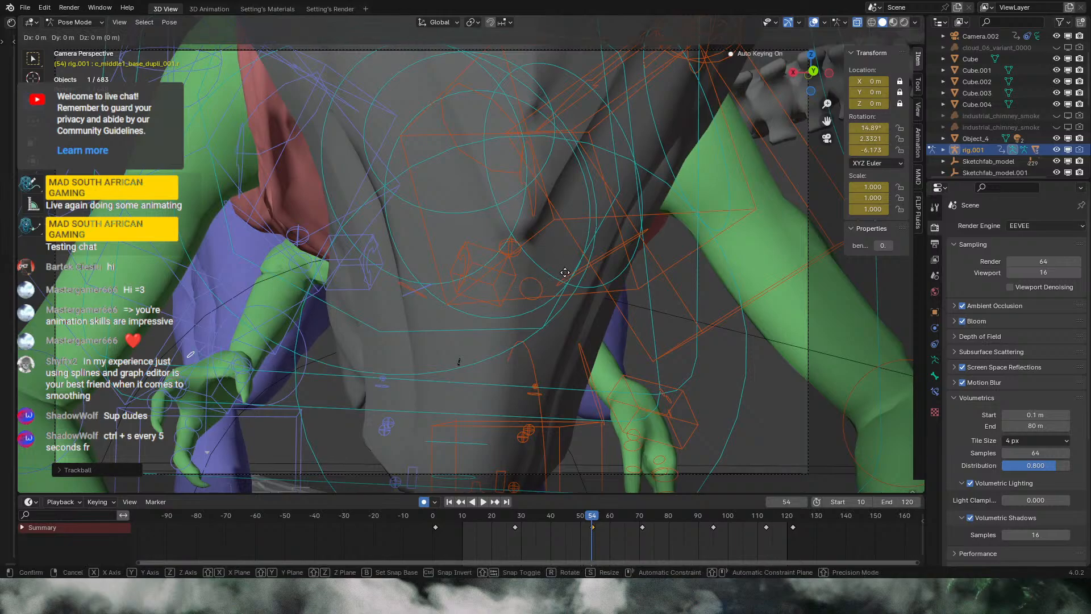
pyautogui.rightClick(567, 277)
# Step: Refine the middle-finger base control's rotation at frame 54 to about 12.5°, 13.6°, -5.9°
pyautogui.press('r')
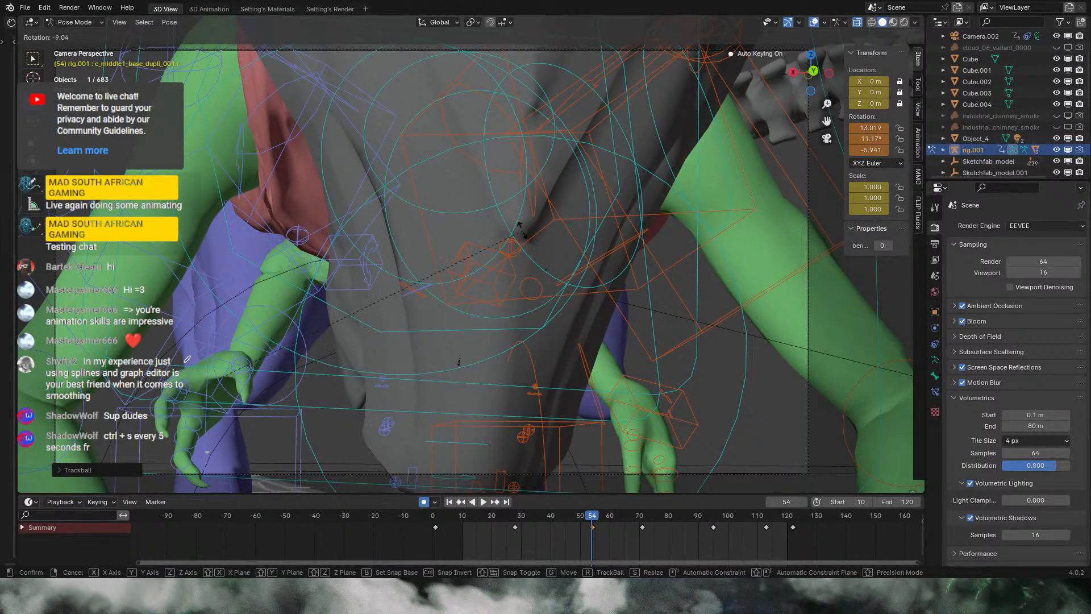
pyautogui.click(516, 229)
pyautogui.press('r')
pyautogui.click(296, 335)
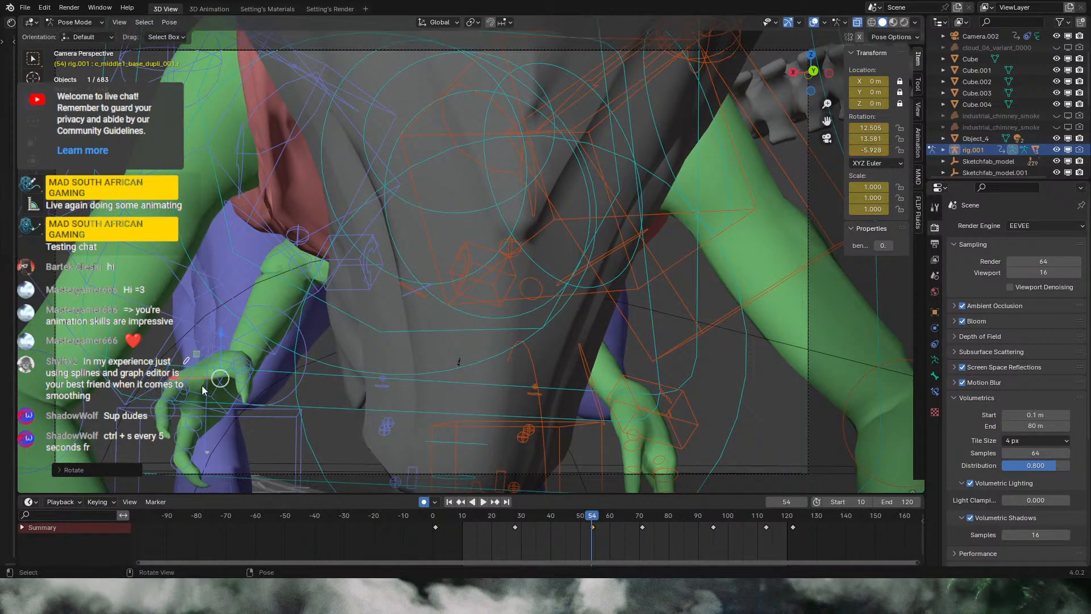
pyautogui.click(190, 386)
pyautogui.press('g')
pyautogui.rightClick(196, 393)
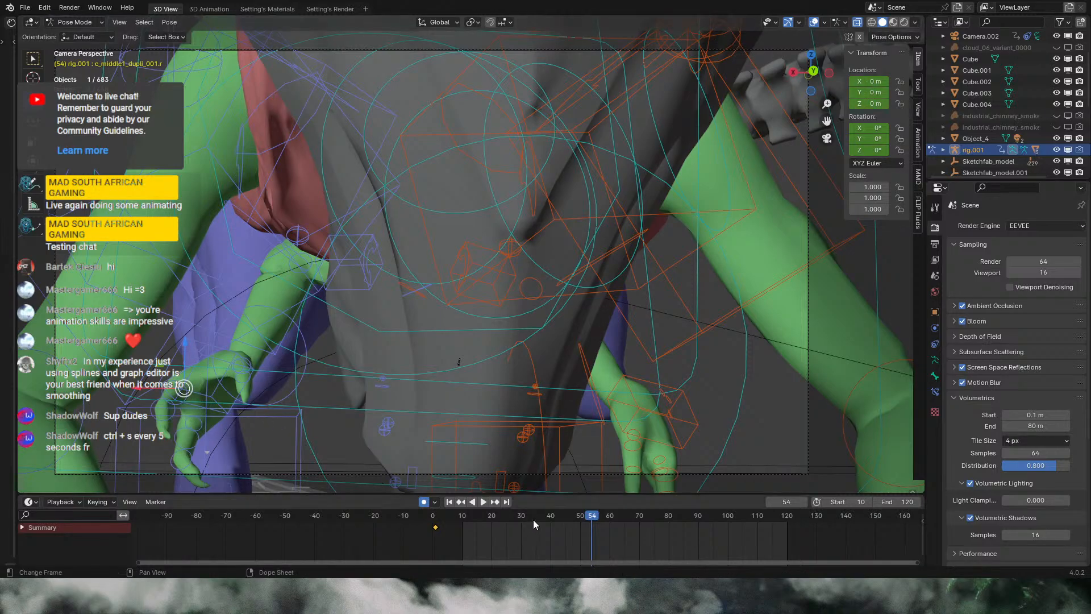
# Step: Select the index-finger base control of the smaller right hand and return to the camera view
pyautogui.moveTo(341, 397); pyautogui.dragTo(385, 380, button='middle')
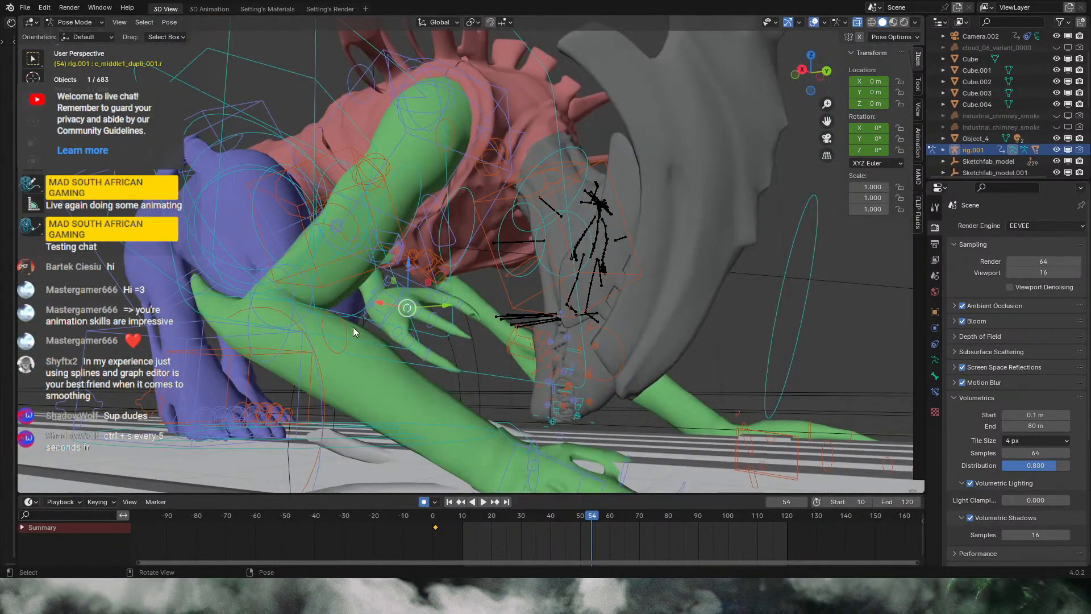
pyautogui.click(376, 306)
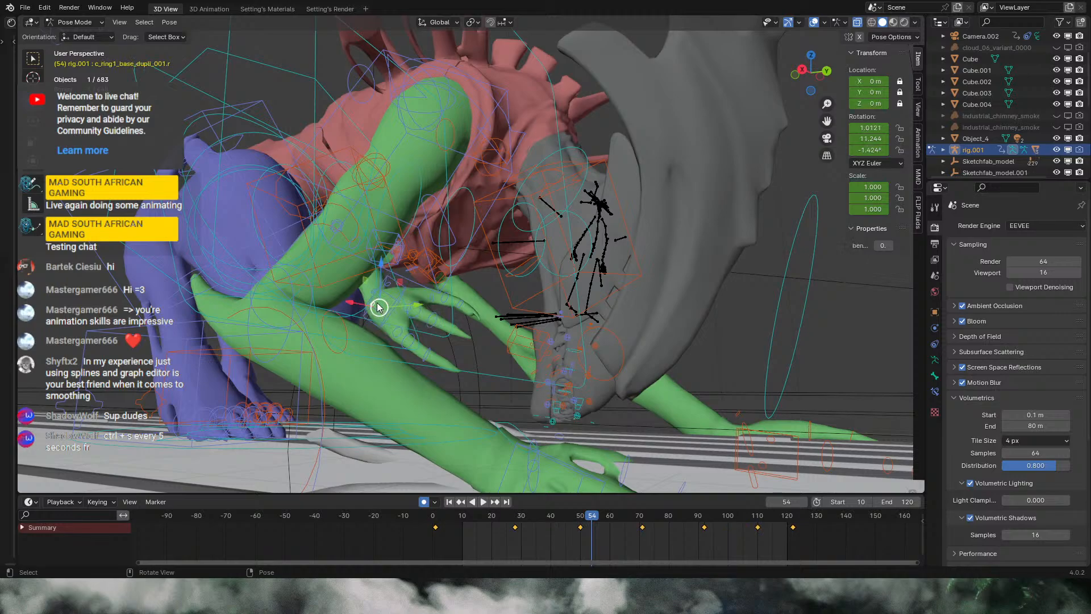
pyautogui.scroll(3, 408, 328)
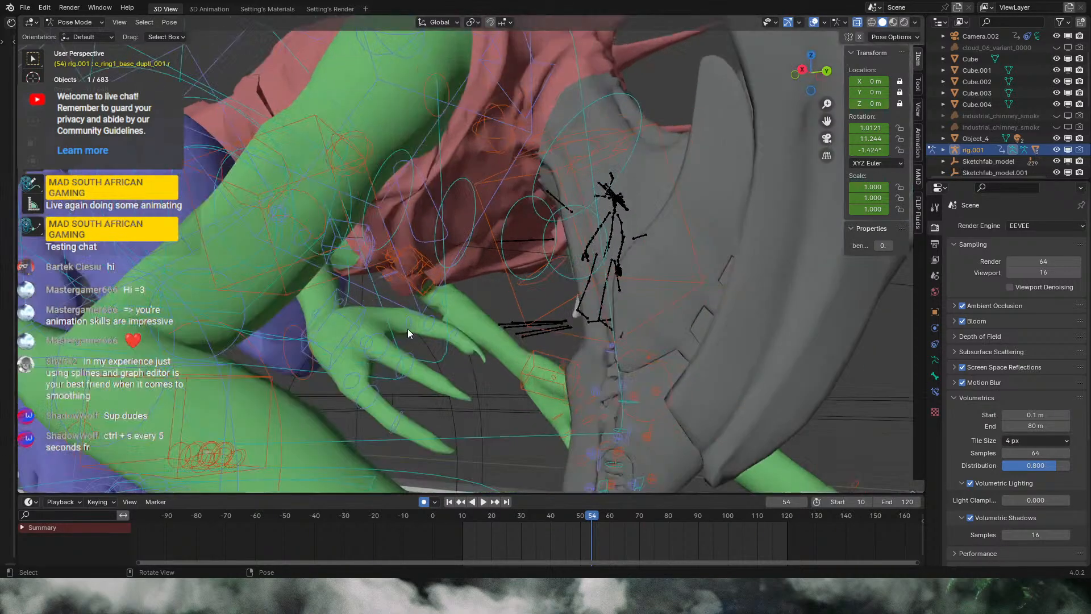
pyautogui.moveTo(407, 328); pyautogui.dragTo(295, 339, button='middle')
pyautogui.click(298, 342)
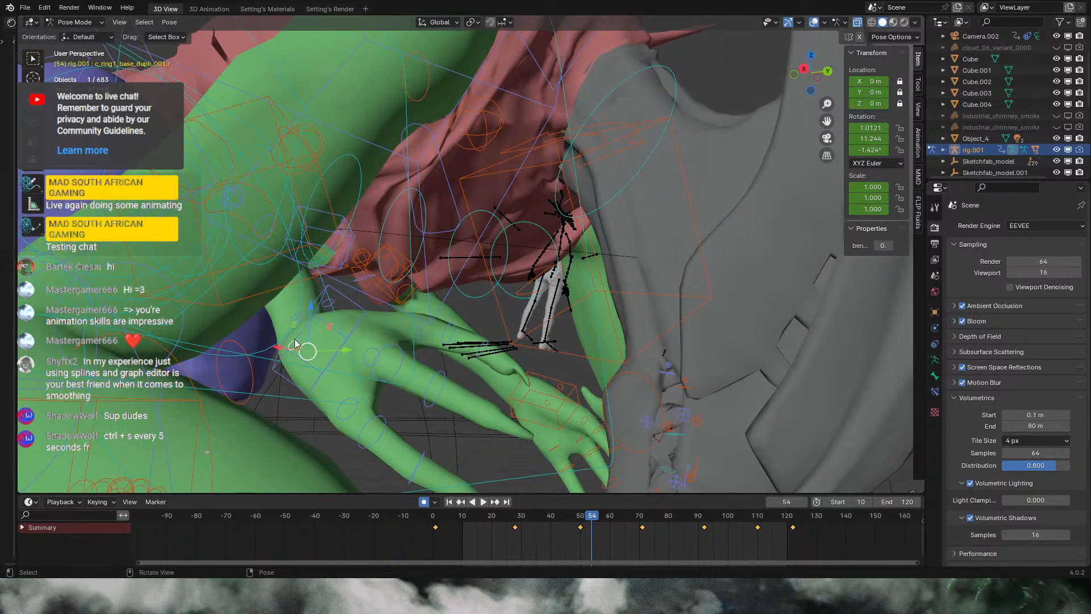
pyautogui.click(297, 321)
pyautogui.click(326, 309)
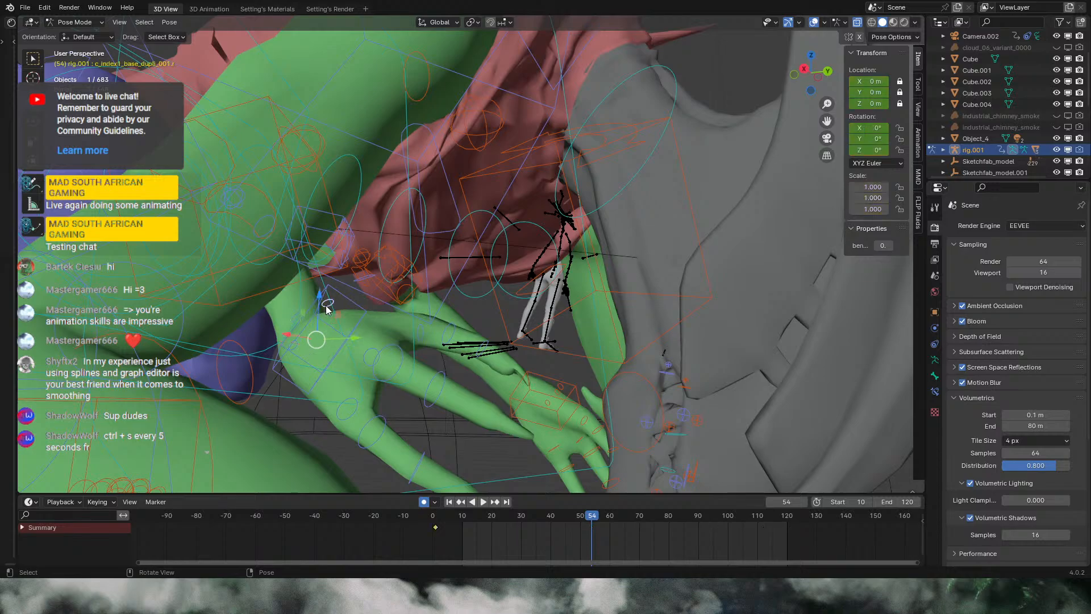
pyautogui.click(827, 138)
pyautogui.press('r')
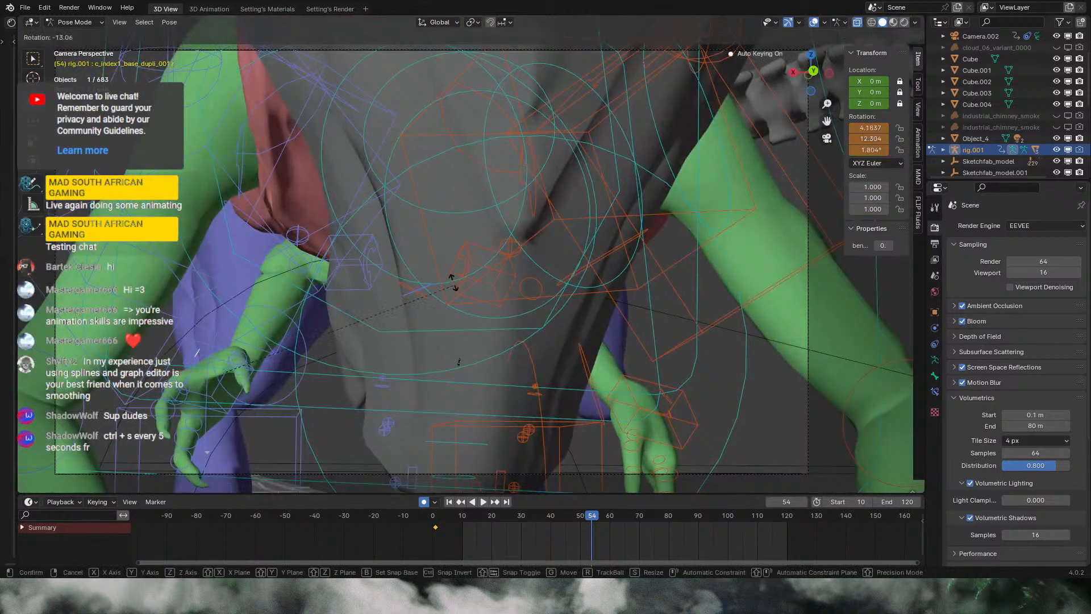
pyautogui.press('Escape')
# Step: Rotate the index-finger base control of the smaller right hand at frame 24
pyautogui.moveTo(471, 522); pyautogui.dragTo(503, 519)
pyautogui.press('r')
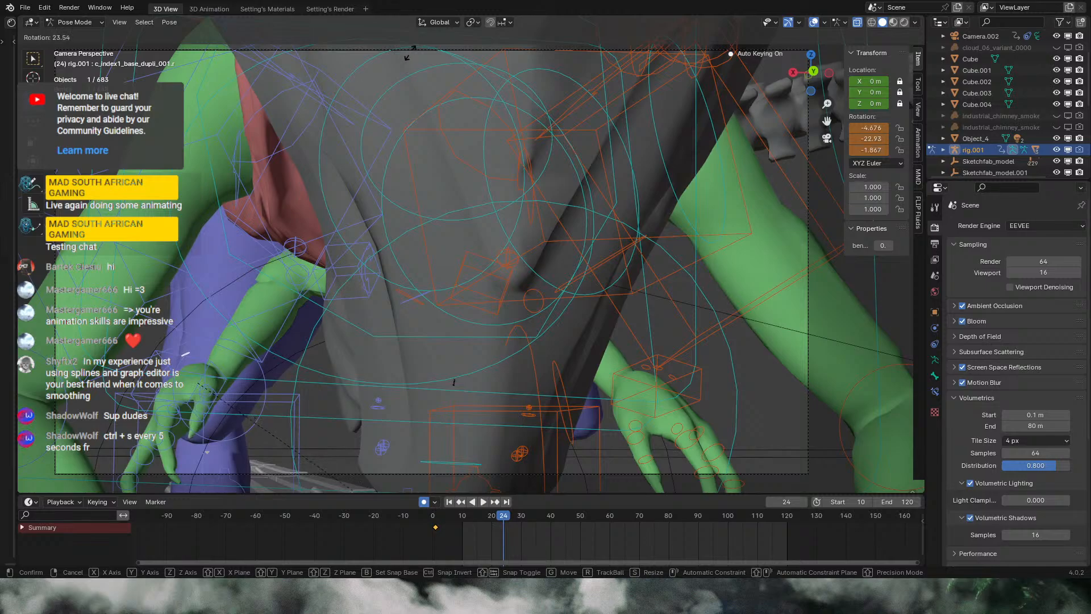
pyautogui.press('r')
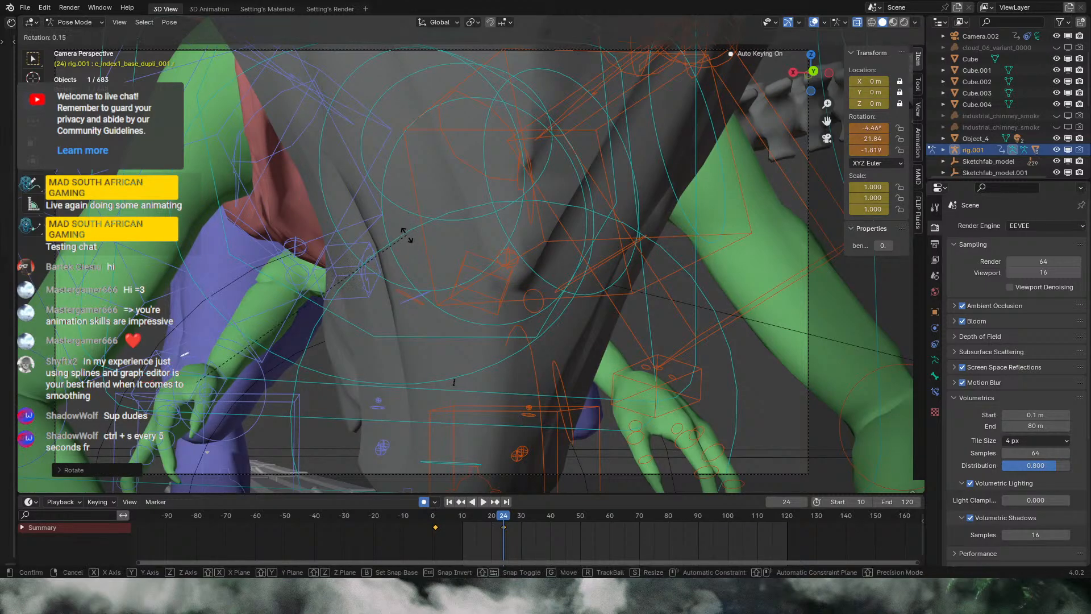
pyautogui.click(573, 473)
# Step: Pose the index-finger base control at frame 36 with a rotation of about -11.2°, -20.6°, 6.2°
pyautogui.click(461, 516)
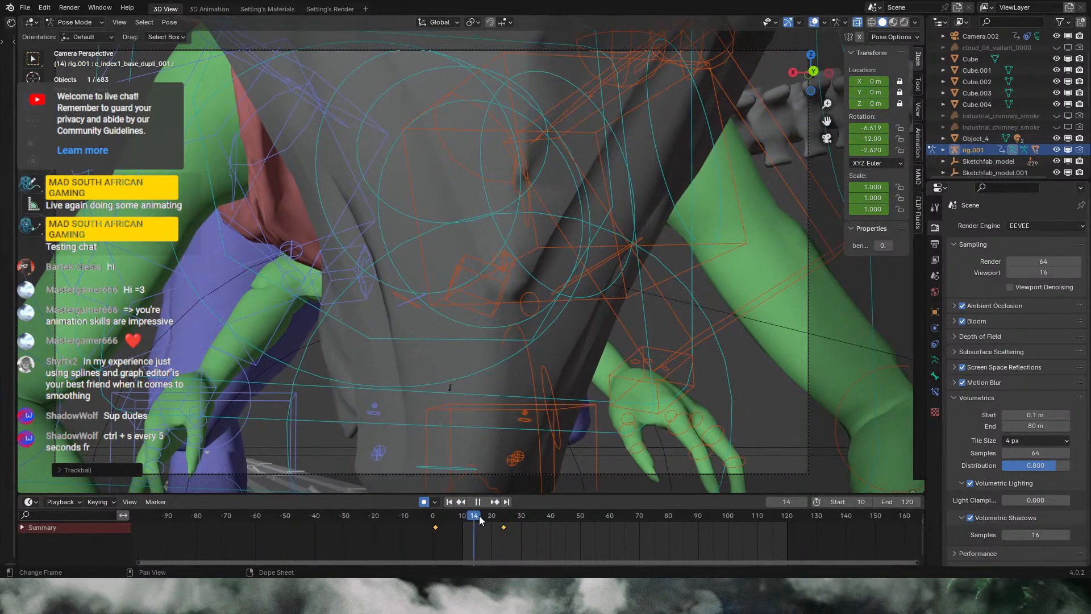
pyautogui.press('space')
pyautogui.press('space')
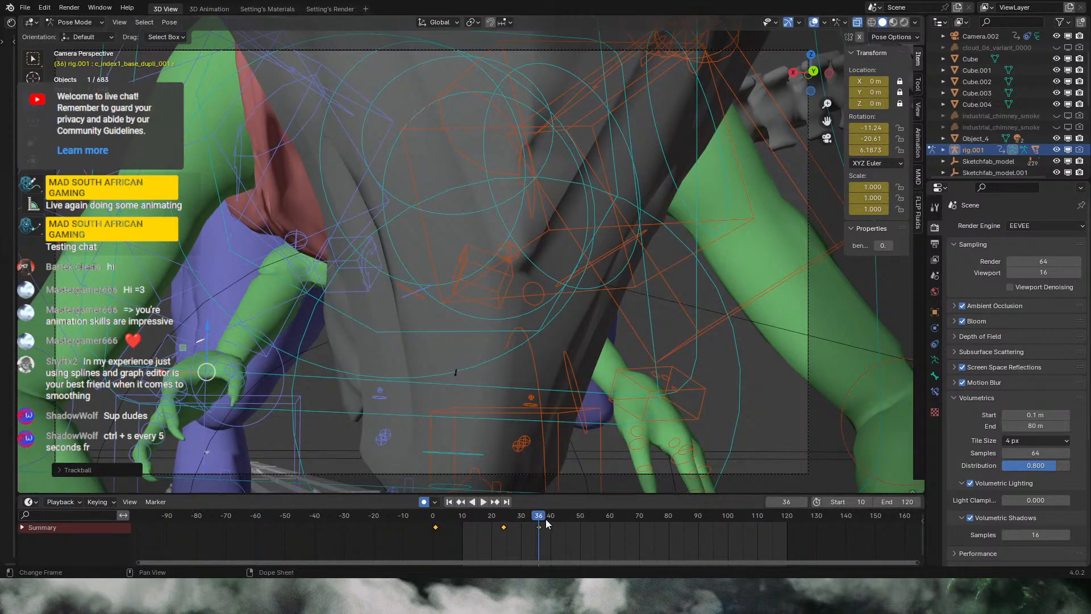
# Step: Rotate the index-finger base control at frame 54 to about 7.1°, -10.9°, 6.9°
pyautogui.moveTo(545, 519); pyautogui.dragTo(593, 515)
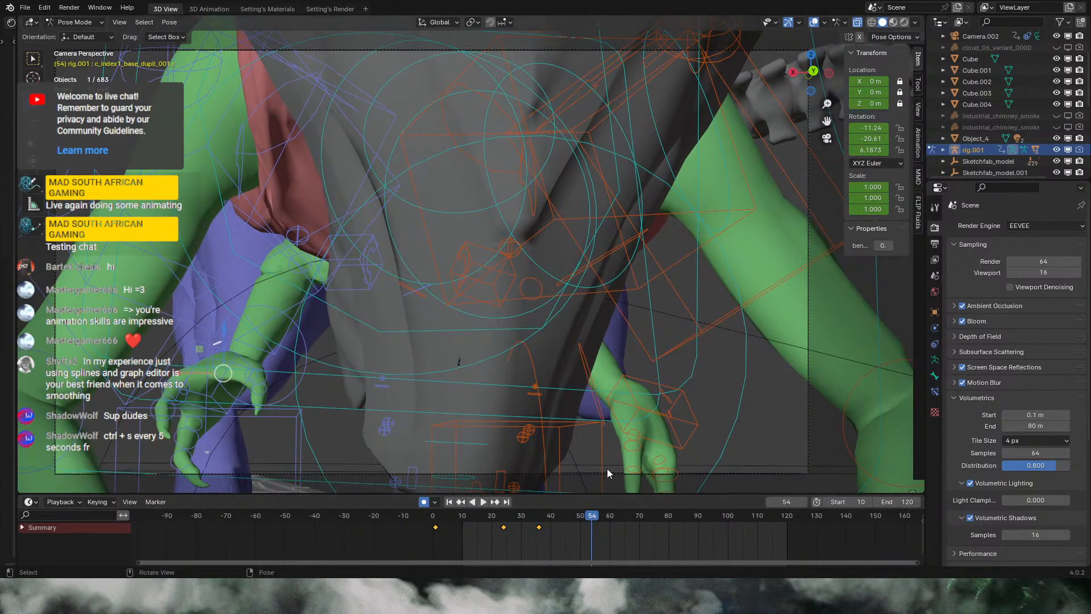
pyautogui.press('r')
pyautogui.press('r')
pyautogui.click(604, 453)
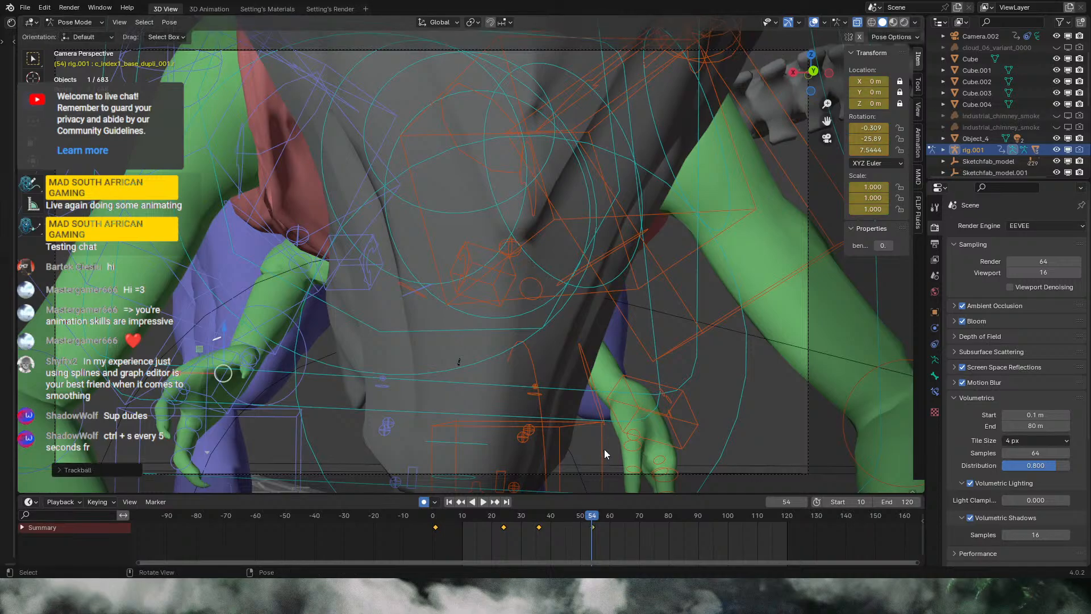
pyautogui.press('r')
pyautogui.click(603, 421)
# Step: Rotate the index-finger base control at frame 71 to about -10.0°, -22.6°, 9.9°
pyautogui.press('space')
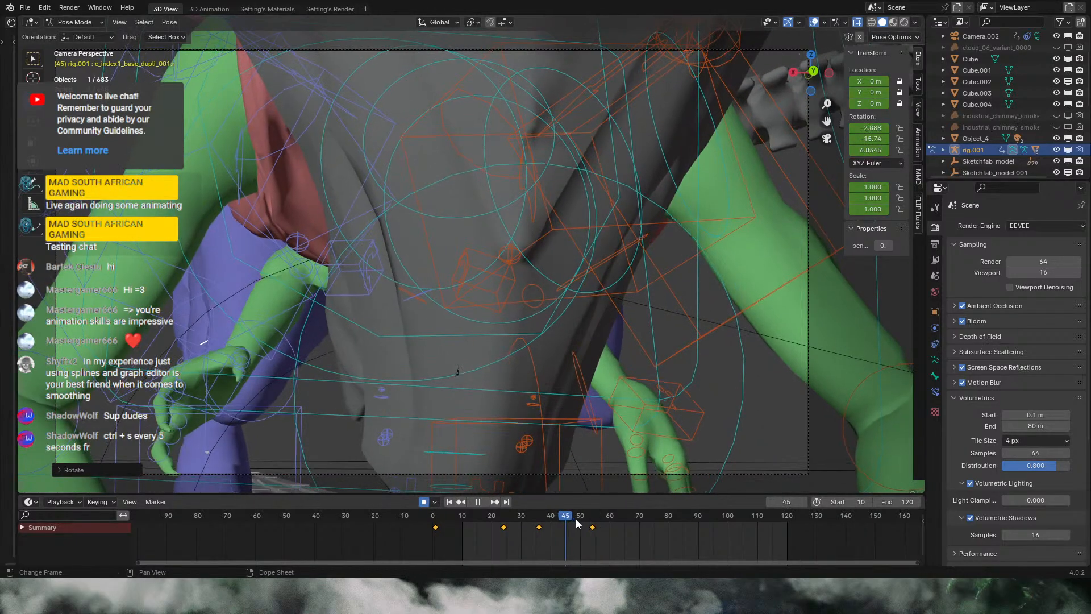
pyautogui.press('space')
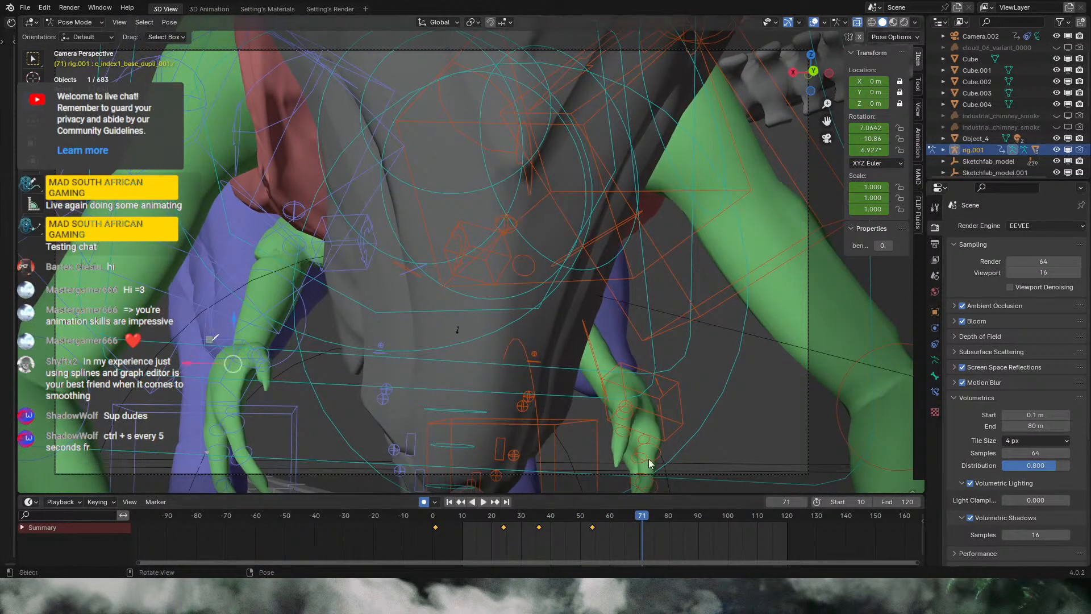
pyautogui.press('r')
pyautogui.press('r')
pyautogui.press('r')
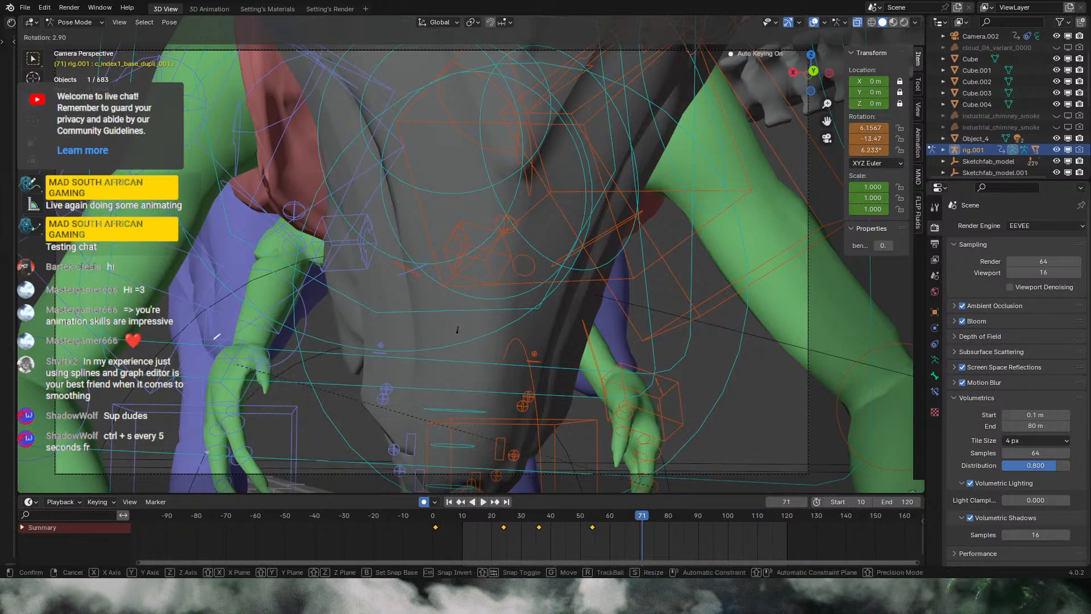
pyautogui.click(602, 97)
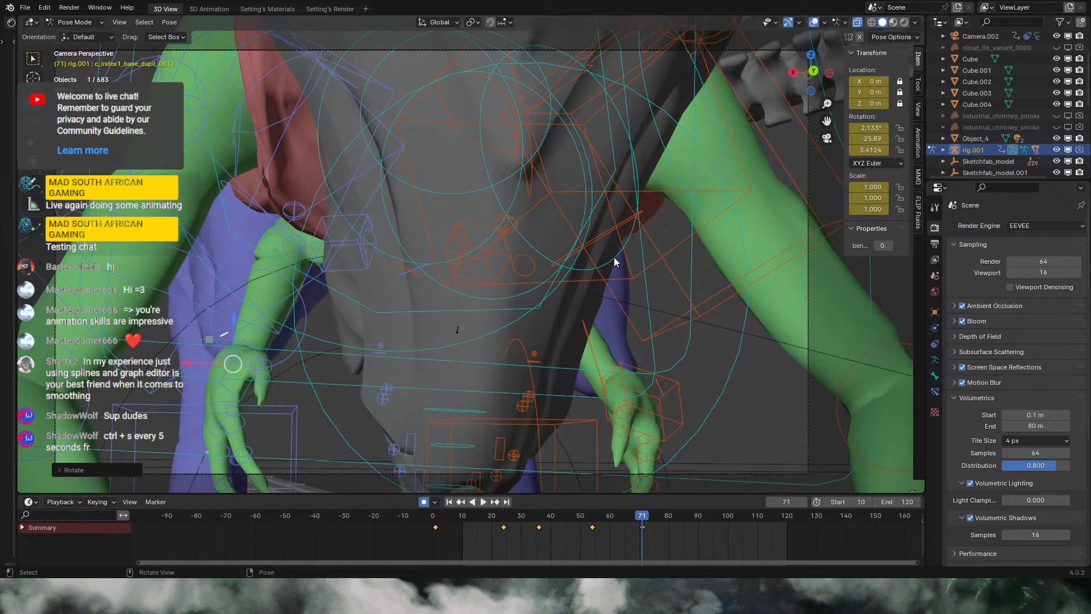
pyautogui.press('r')
pyautogui.press('r')
pyautogui.click(629, 288)
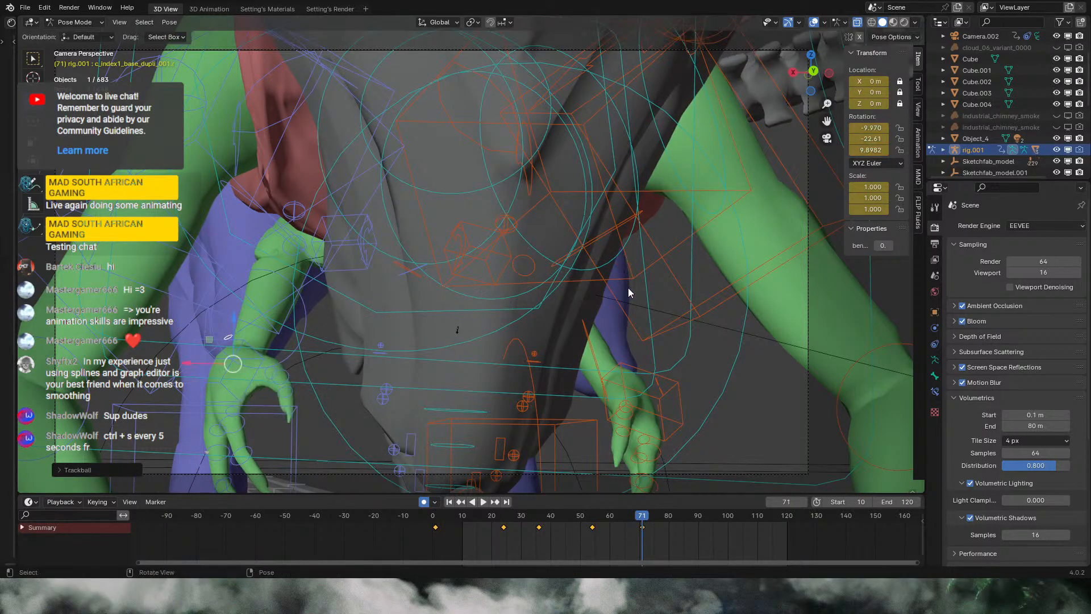
# Step: Pose the index-finger base control at frame 93 with a rotation of about 15.9°, -24.8°, 11.3°
pyautogui.press('space')
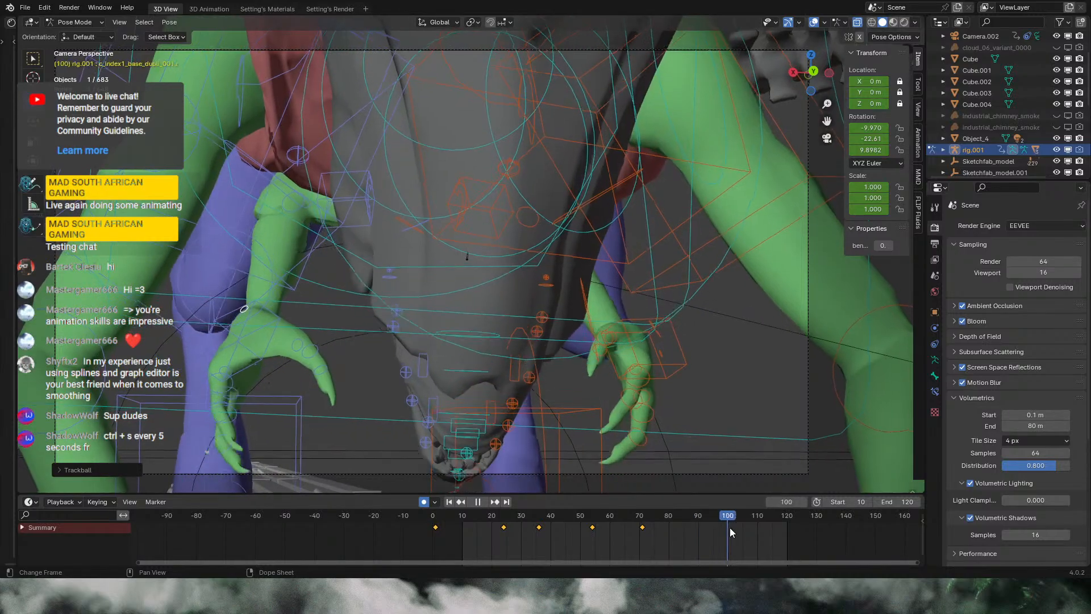
pyautogui.press('space')
pyautogui.press('r')
pyautogui.press('r')
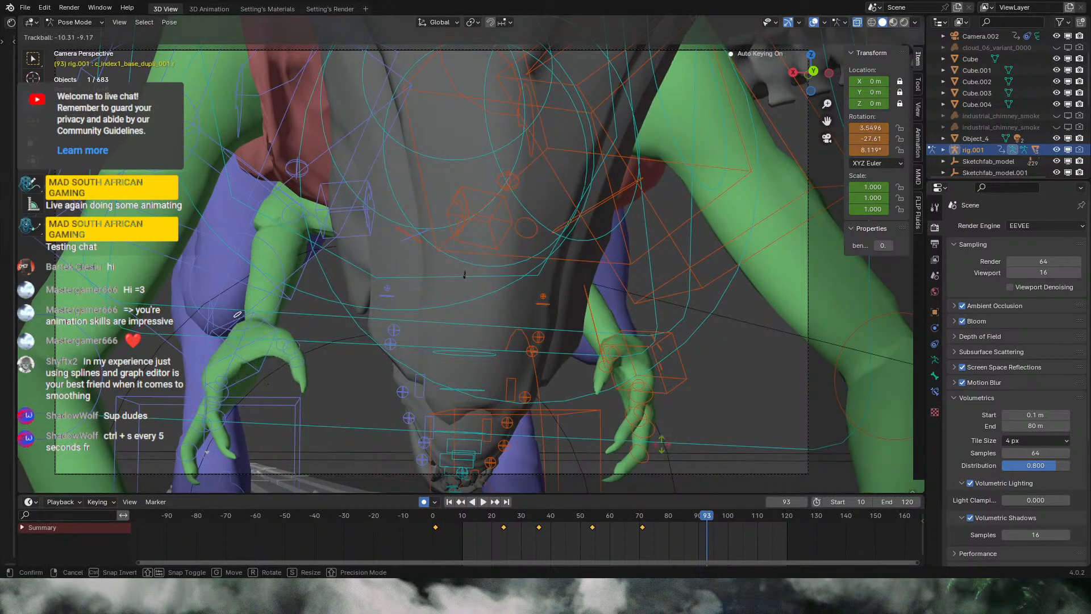
pyautogui.click(661, 449)
pyautogui.press('r')
pyautogui.click(619, 386)
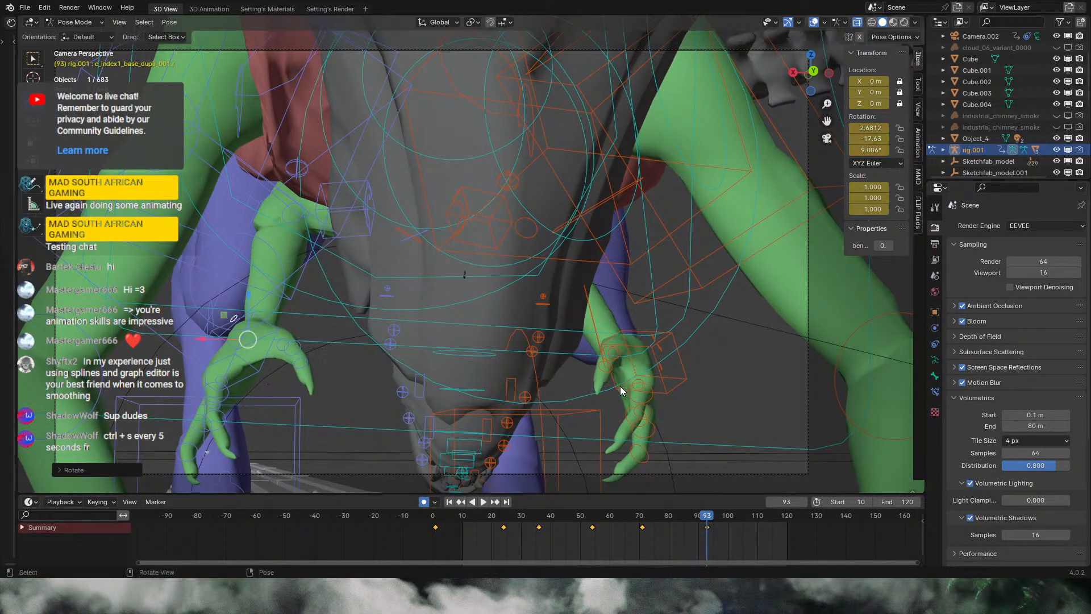
pyautogui.press('r')
pyautogui.press('r')
pyautogui.click(670, 499)
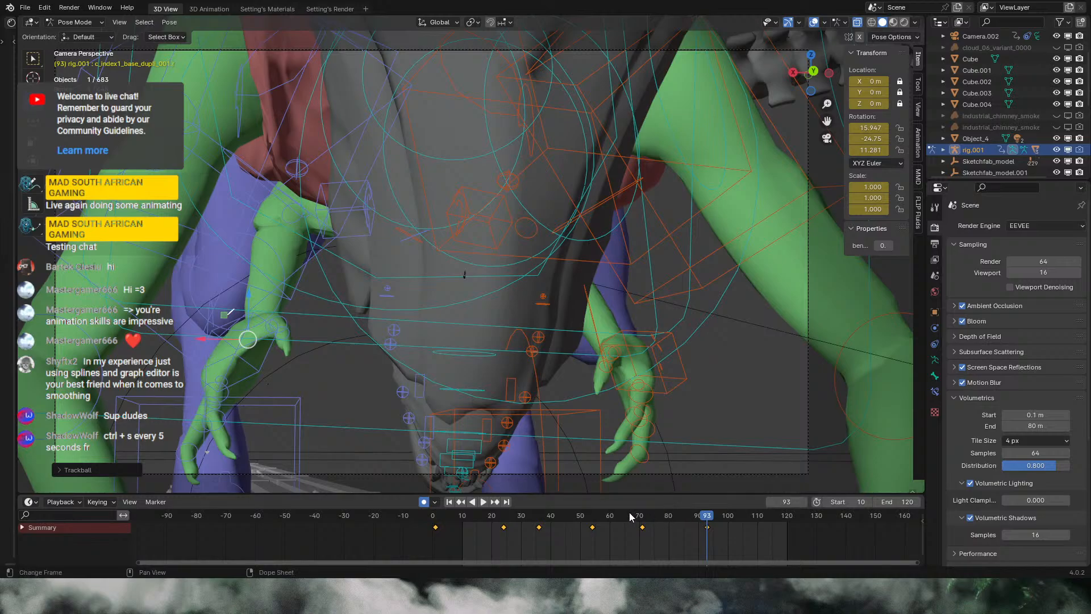
# Step: Adjust the index-finger base control's rotation at frame 106
pyautogui.moveTo(630, 516); pyautogui.dragTo(794, 522)
pyautogui.press('r')
pyautogui.press('r')
pyautogui.click(744, 522)
# Step: Rotate the index-finger base control at frame 122 to about 16.1°, -17.4°, -4.1° and review the finger motion across the shot
pyautogui.press('r')
pyautogui.press('r')
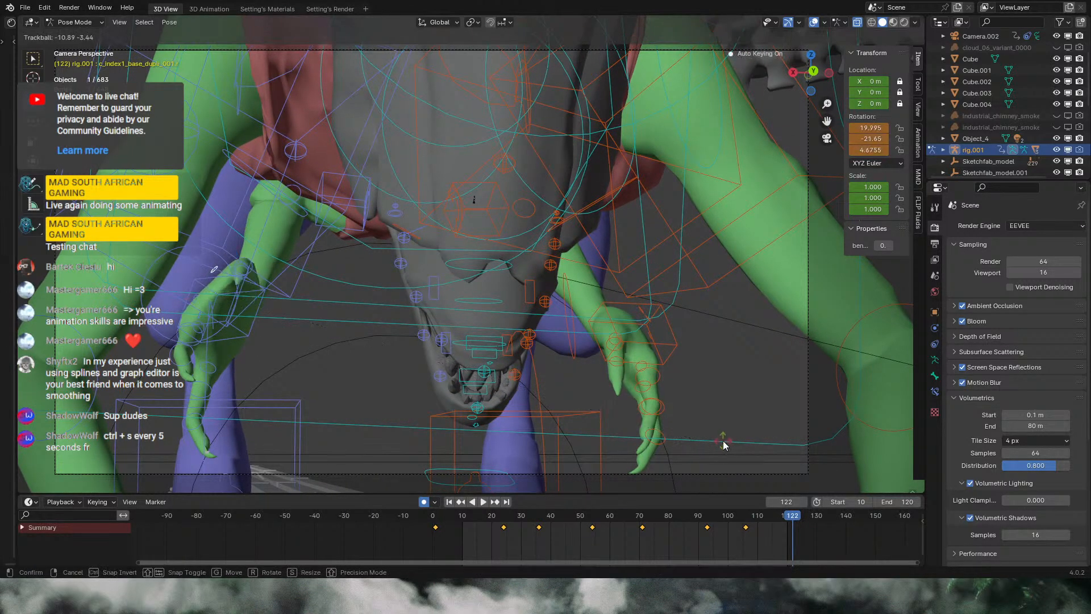
pyautogui.click(723, 441)
pyautogui.press('r')
pyautogui.press('r')
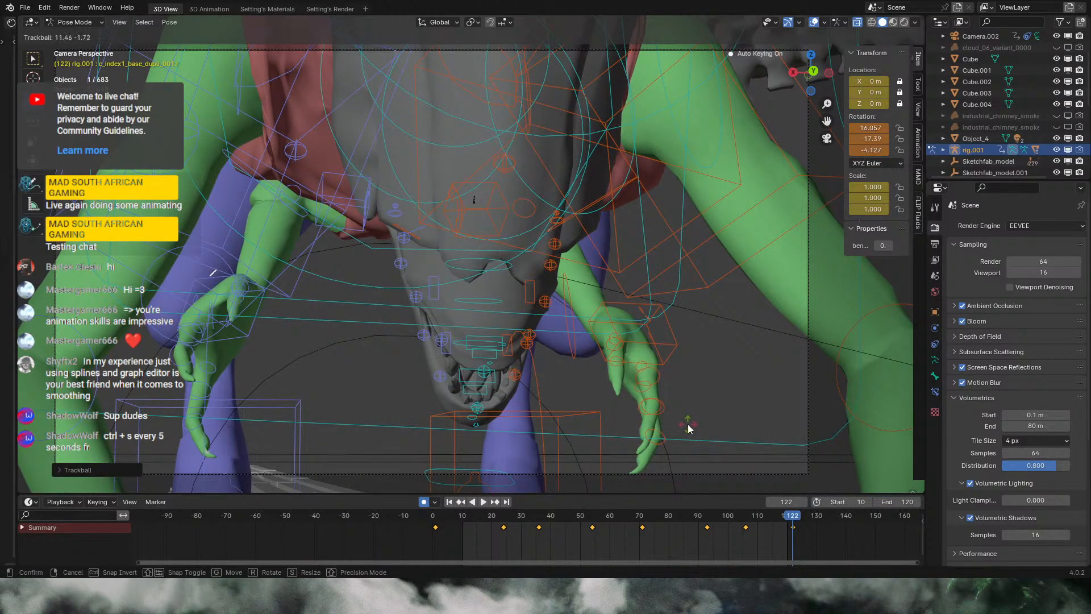
pyautogui.click(688, 429)
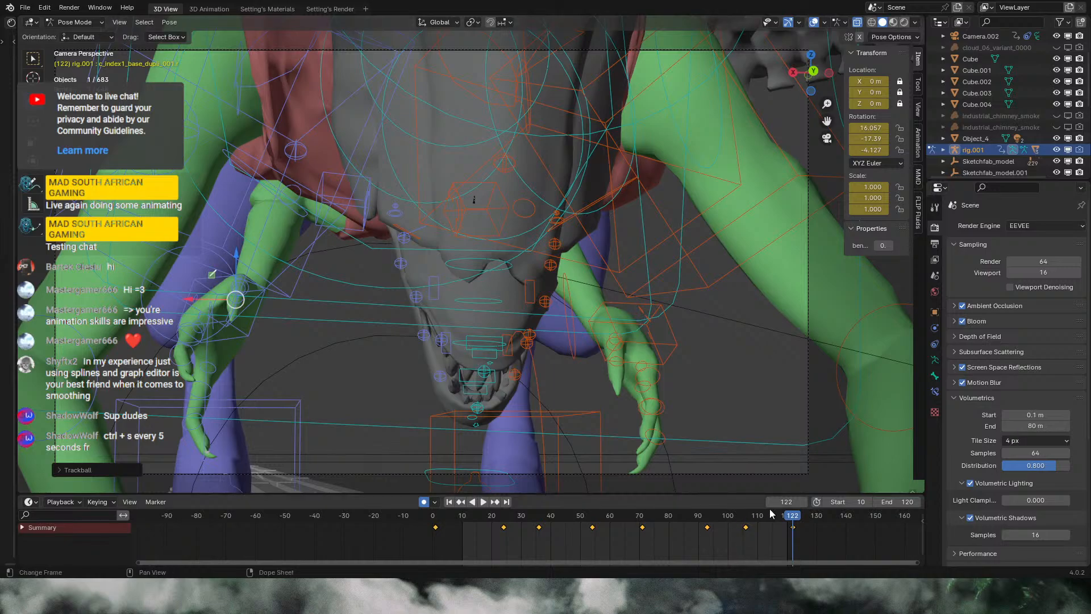
pyautogui.press('space')
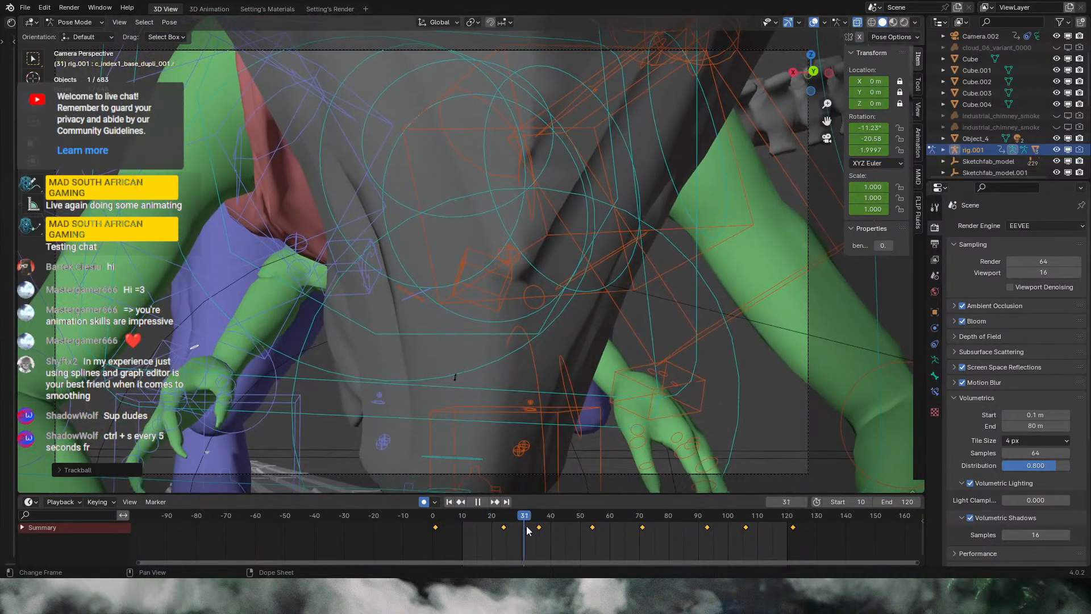
pyautogui.moveTo(527, 530); pyautogui.dragTo(789, 524)
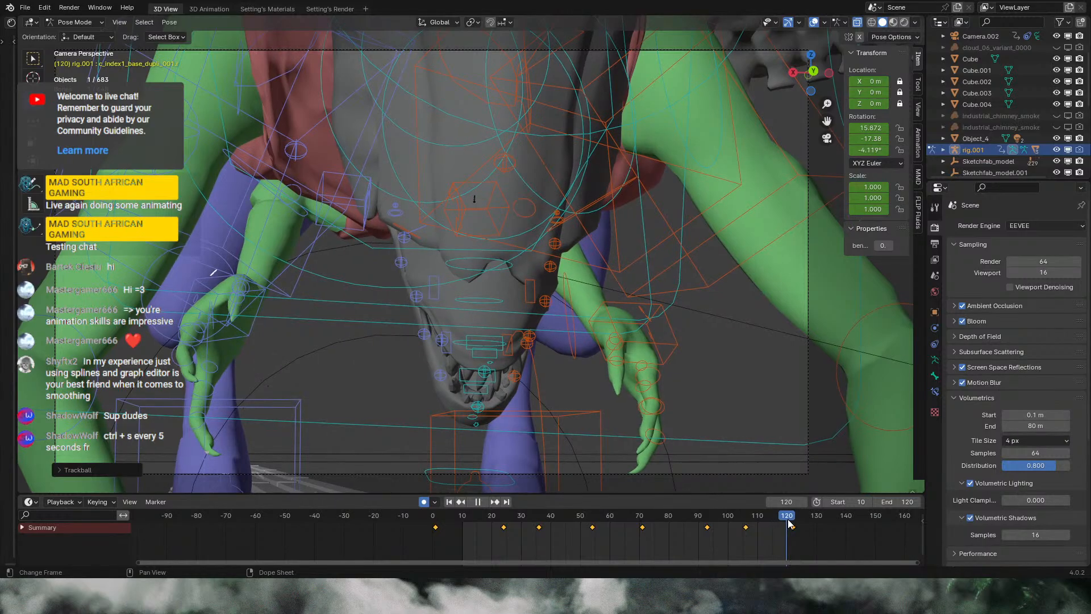
# Step: Rotate the middle-finger base control at frame 122 to about 31.7°, 24.8°, -1.4°
pyautogui.click(199, 315)
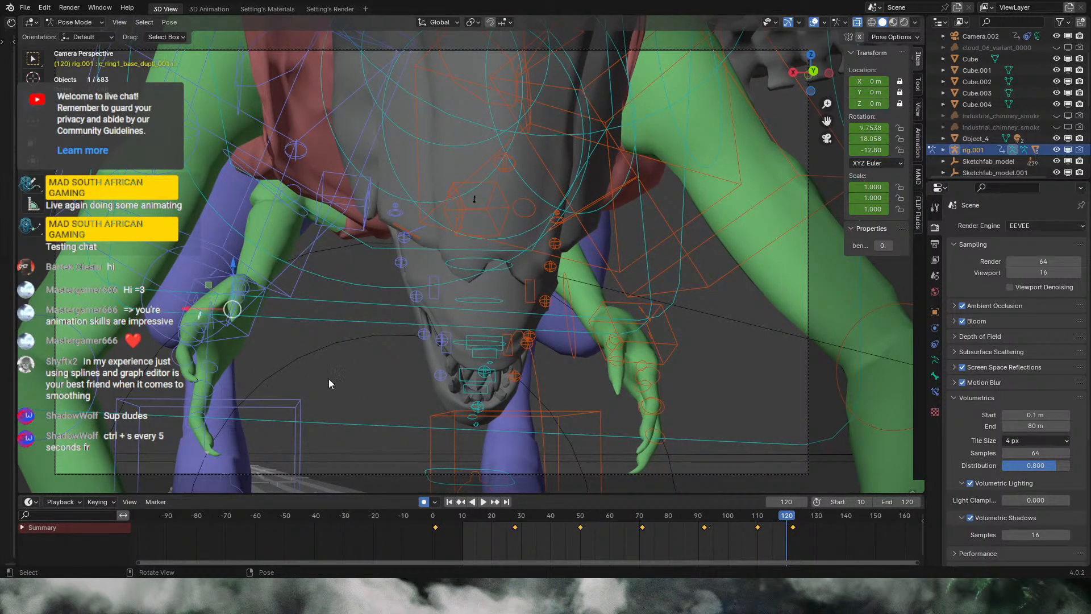
pyautogui.click(798, 526)
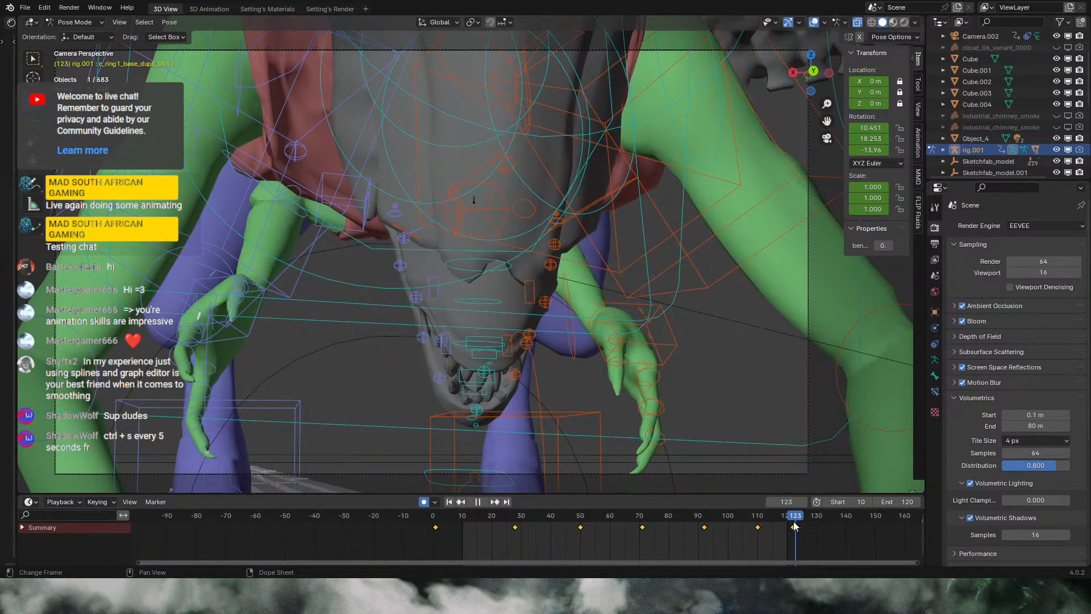
pyautogui.moveTo(794, 525); pyautogui.dragTo(793, 525)
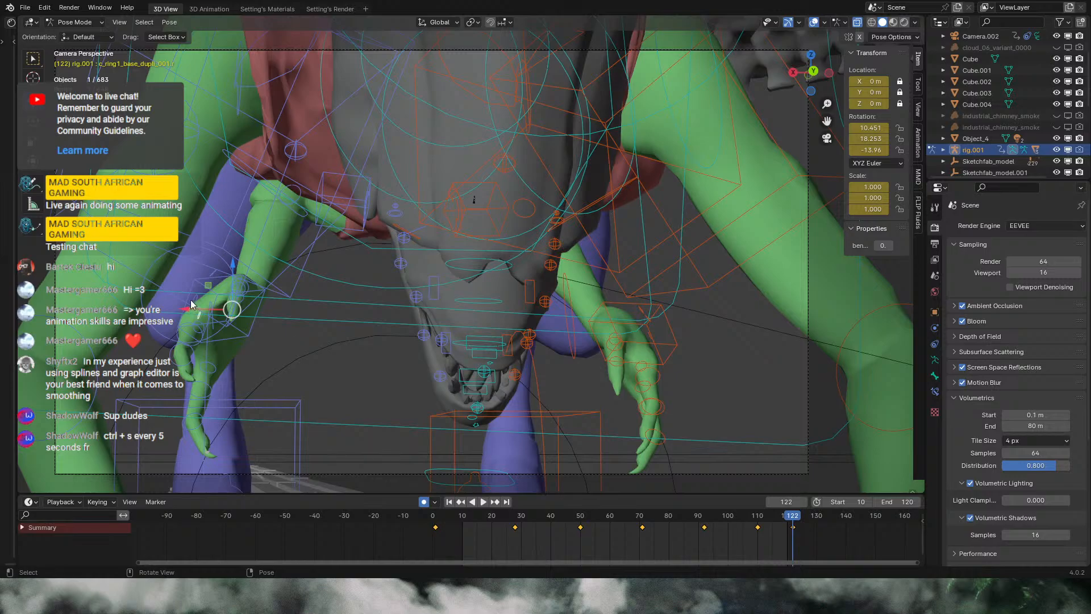
pyautogui.press('r')
pyautogui.press('r')
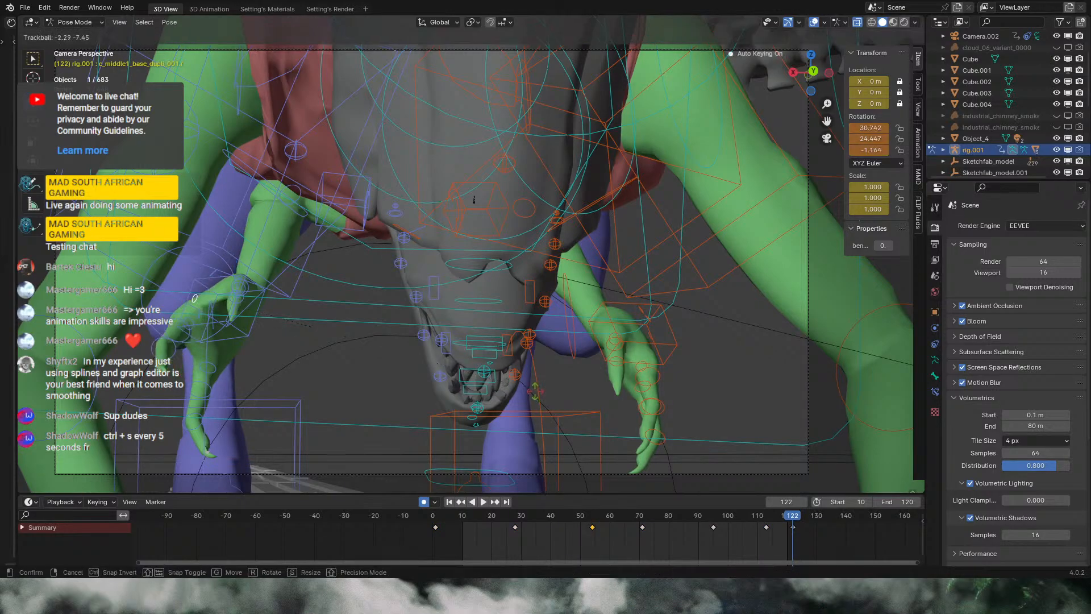
pyautogui.click(533, 391)
pyautogui.press('r')
pyautogui.press('r')
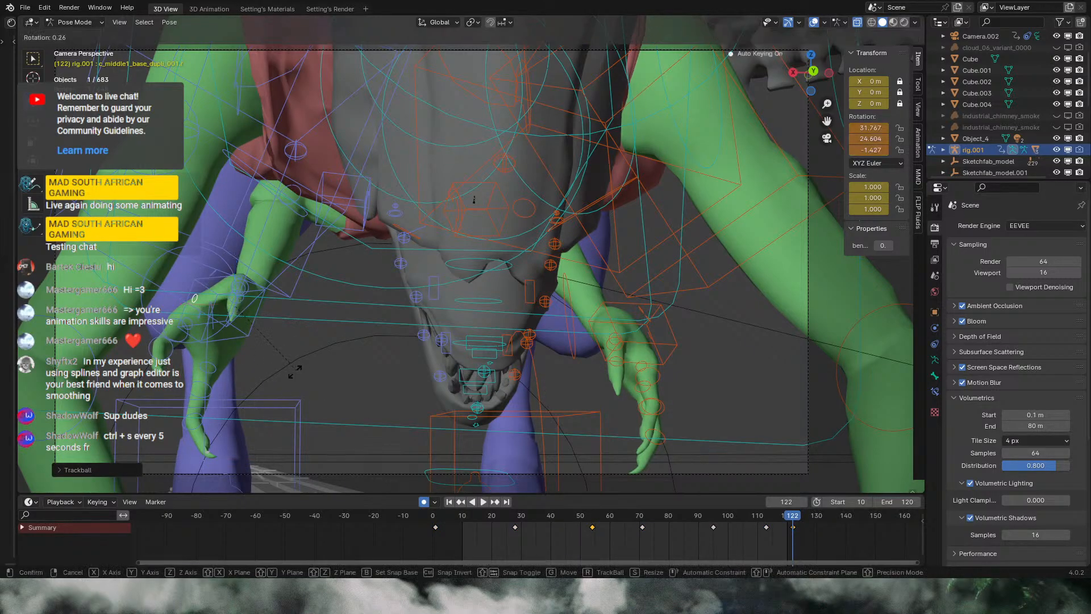
pyautogui.click(330, 383)
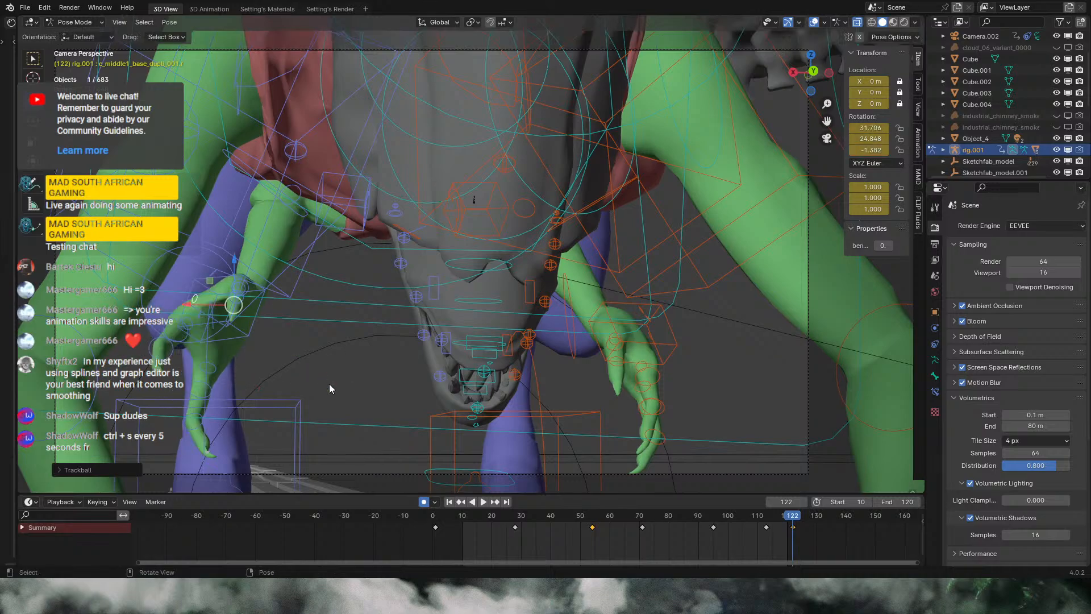
# Step: Rotate the middle finger's first-joint control at frame 35 to about 10.2°, 1.7°, 2.7°
pyautogui.moveTo(329, 384); pyautogui.dragTo(428, 366, button='middle')
pyautogui.scroll(3, 449, 361)
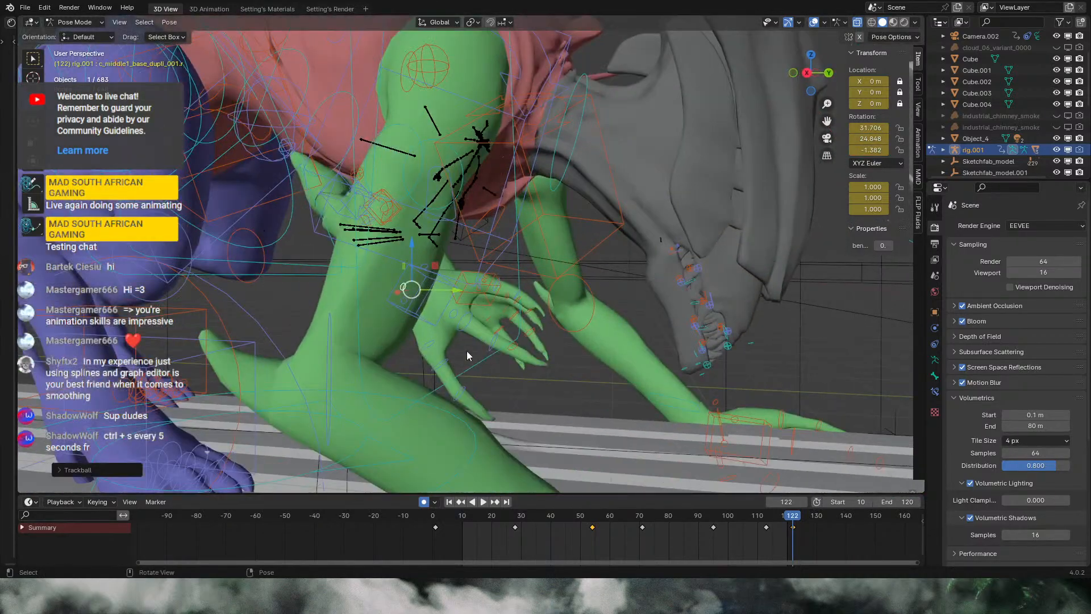
pyautogui.click(457, 313)
pyautogui.click(828, 138)
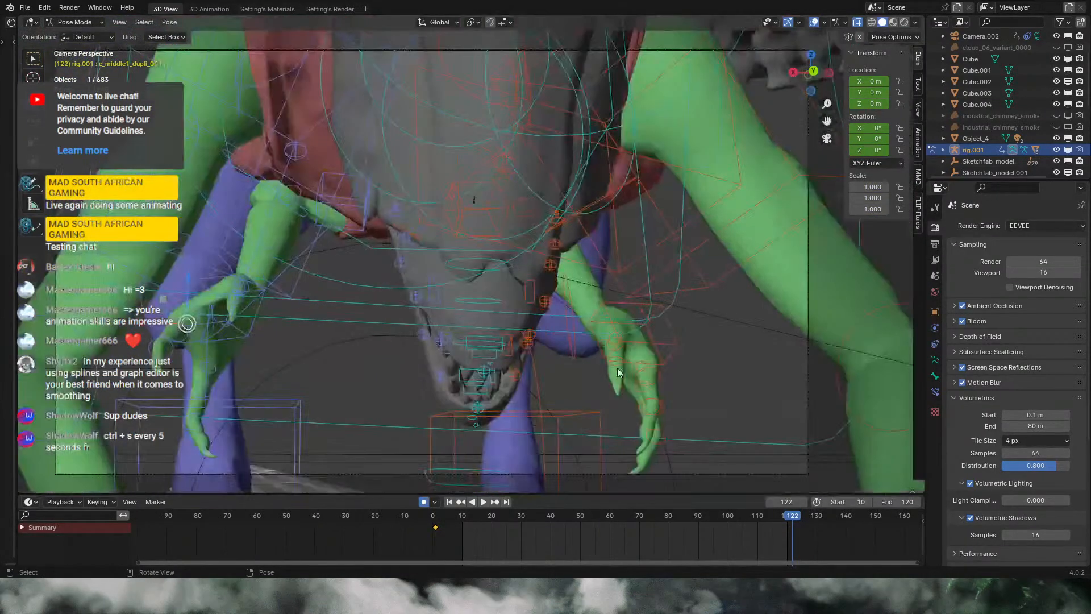
pyautogui.moveTo(469, 515); pyautogui.dragTo(536, 527)
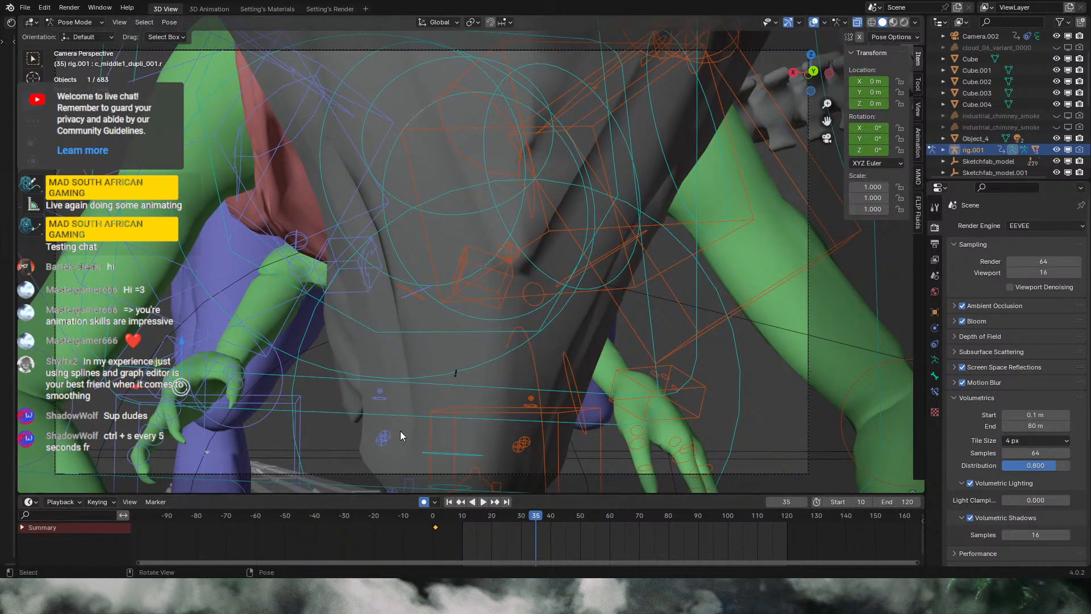
pyautogui.press('r')
pyautogui.press('r')
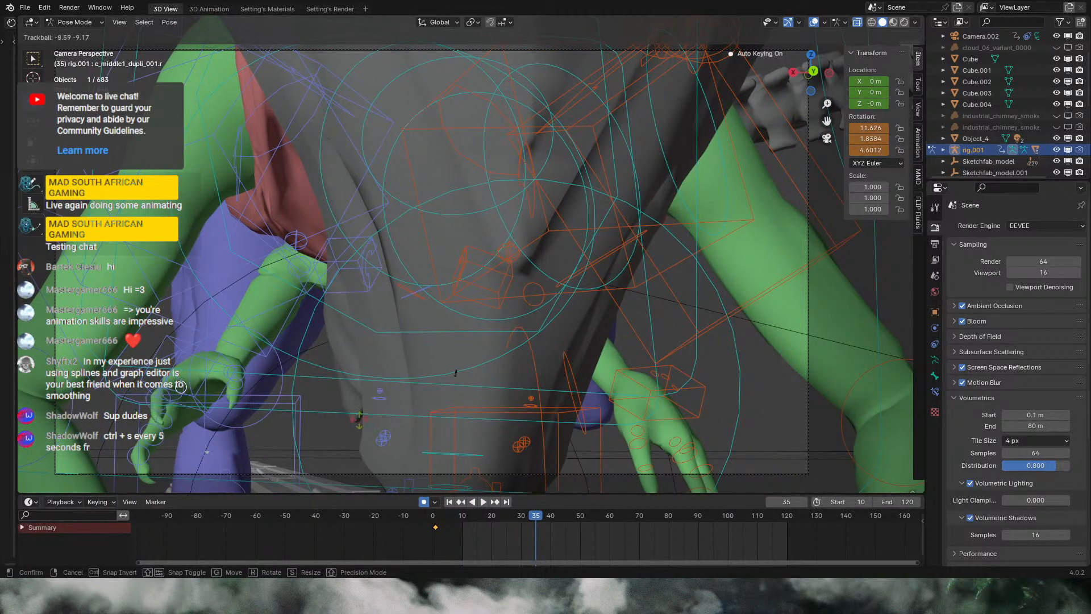
pyautogui.click(201, 407)
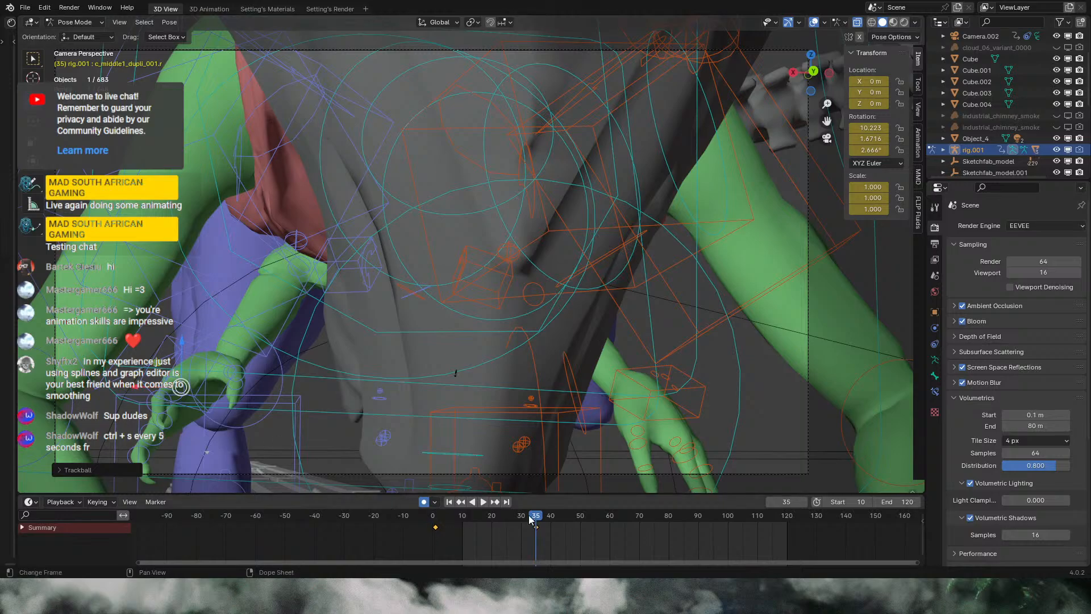
# Step: Keyframe rotations of the middle finger's first-joint control at frames 63, 92 and 121
pyautogui.moveTo(528, 515); pyautogui.dragTo(790, 520)
pyautogui.press('r')
pyautogui.press('r')
pyautogui.click(209, 403)
pyautogui.press('r')
pyautogui.press('r')
pyautogui.click(536, 421)
pyautogui.press('r')
pyautogui.press('r')
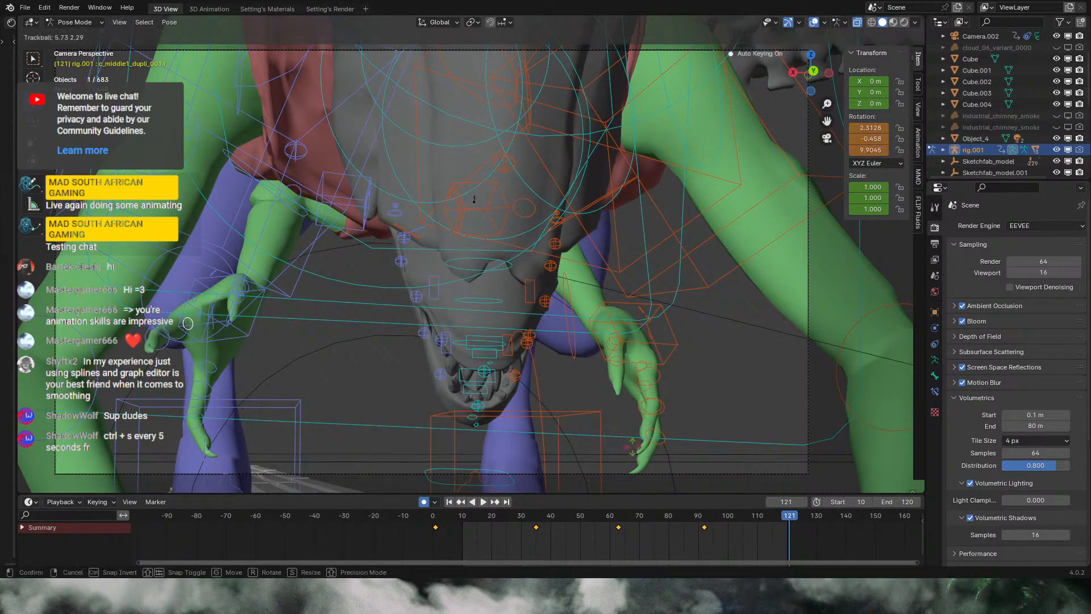
pyautogui.click(309, 415)
# Step: Rotate the ring finger's first-joint control at frame 121 to about 4.7°, 8.1°, 15.4°
pyautogui.click(210, 368)
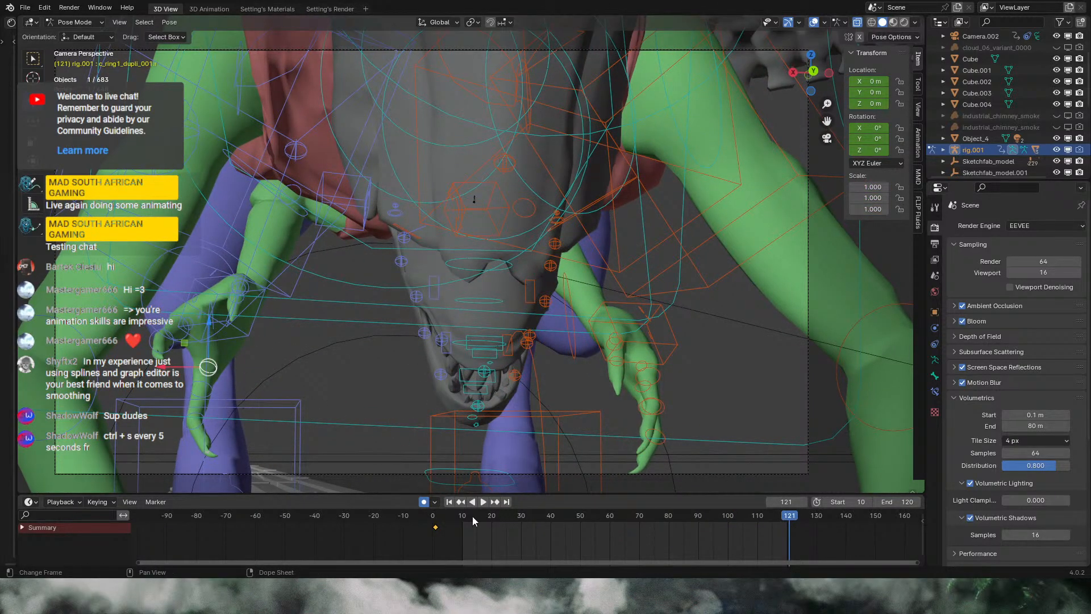
pyautogui.press('r')
pyautogui.press('r')
pyautogui.click(526, 431)
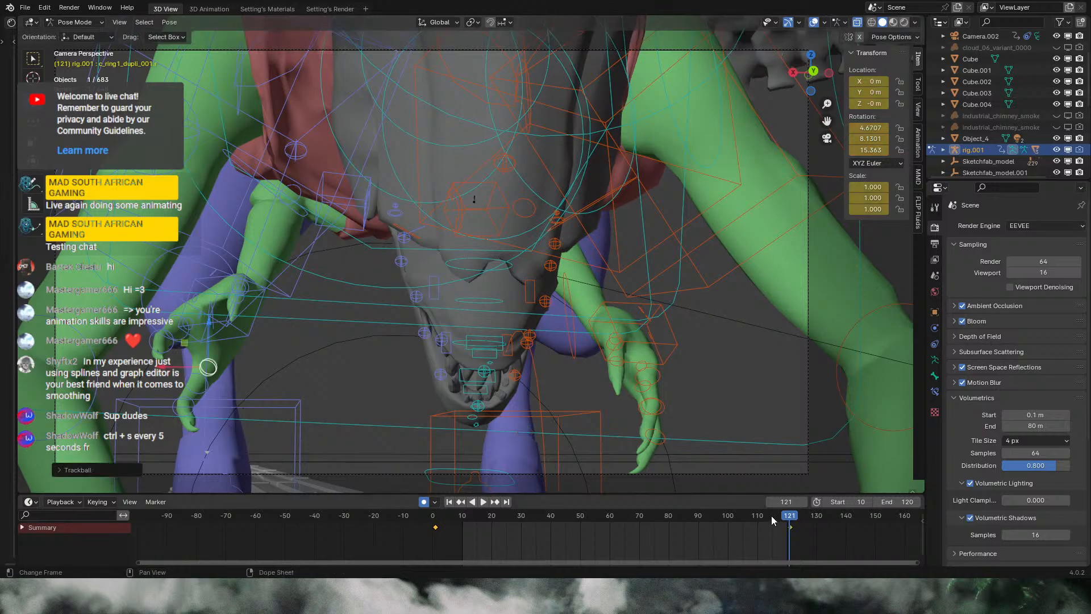
# Step: Keyframe rotations of the ring finger's first-joint control at frames 95, 70 and 46
pyautogui.moveTo(771, 516); pyautogui.dragTo(714, 519)
pyautogui.press('r')
pyautogui.press('r')
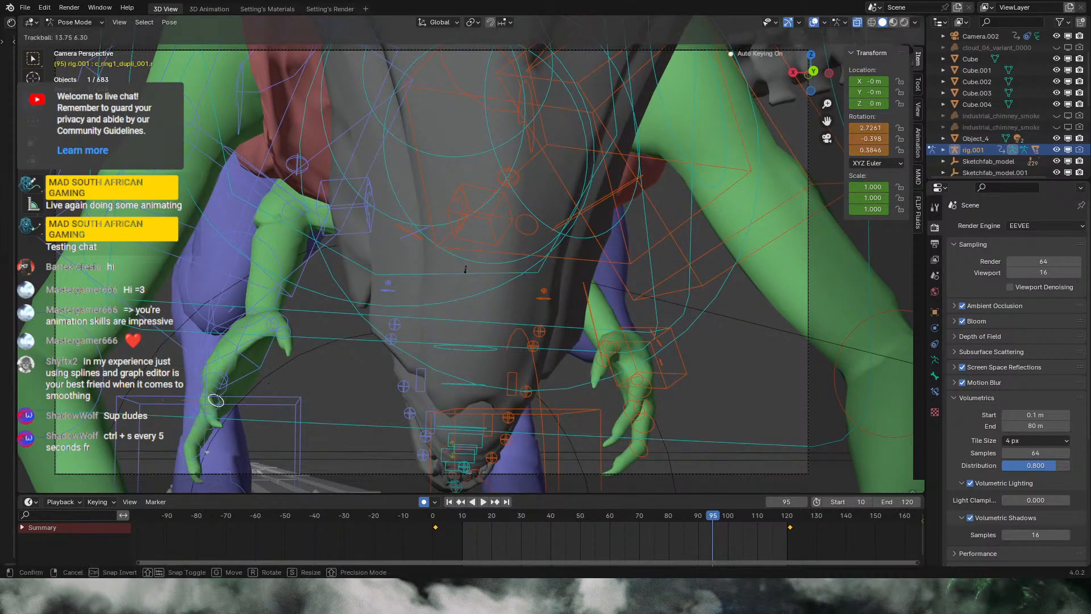
pyautogui.click(544, 487)
pyautogui.moveTo(698, 520); pyautogui.dragTo(577, 523)
pyautogui.press('r')
pyautogui.press('r')
pyautogui.click(567, 464)
pyautogui.press('r')
pyautogui.press('r')
pyautogui.click(569, 521)
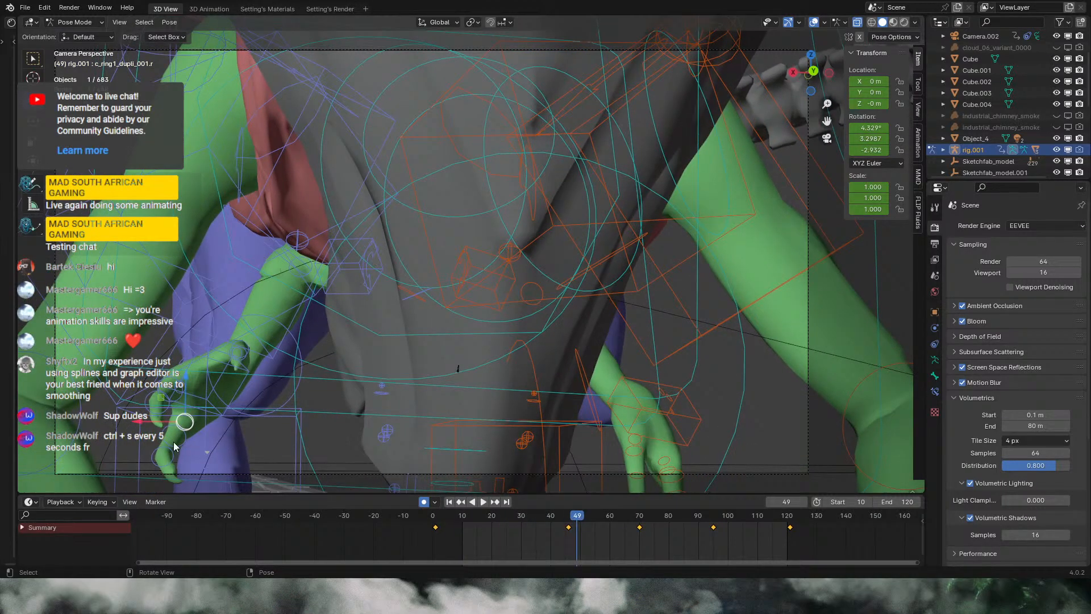
# Step: Rotate the ring finger's second-joint control at frame 49 to about -7.3°, -1.7°, 10.9°
pyautogui.moveTo(476, 520); pyautogui.dragTo(577, 520)
pyautogui.press('r')
pyautogui.press('r')
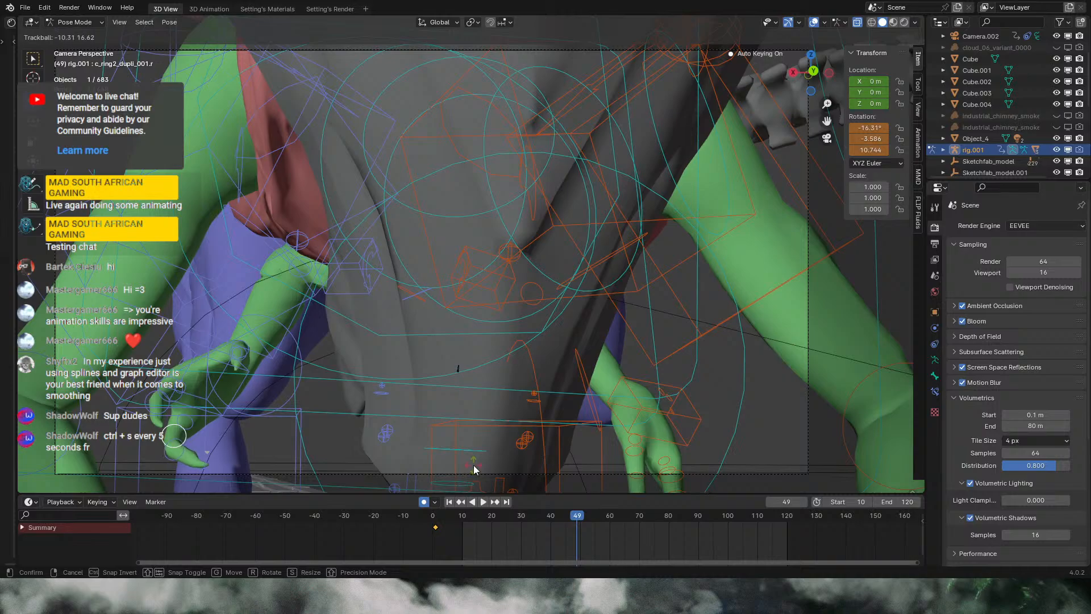
pyautogui.click(474, 466)
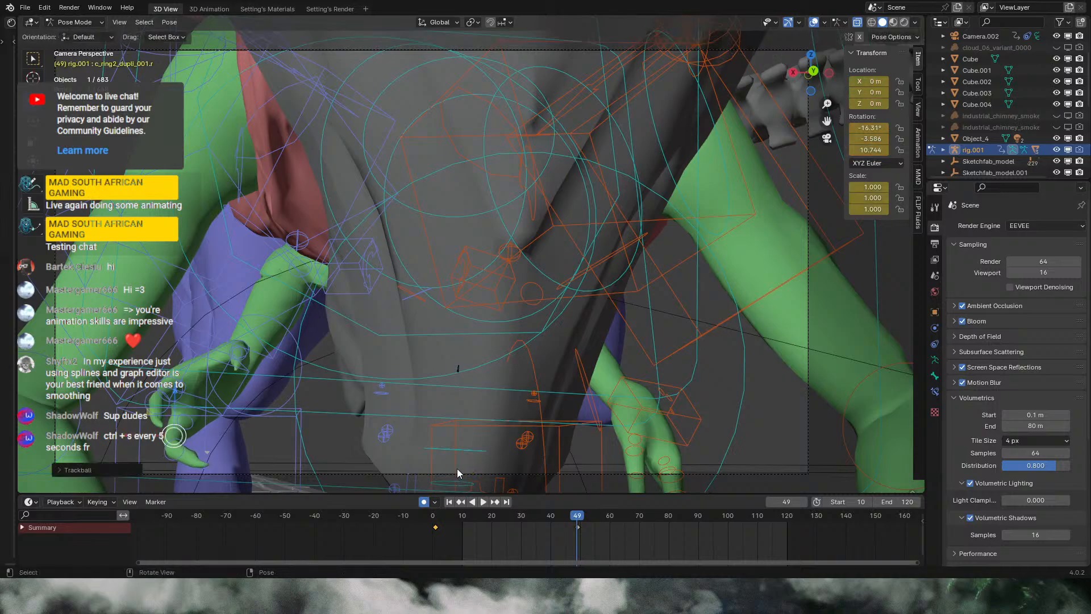
pyautogui.press('r')
pyautogui.press('r')
pyautogui.click(325, 445)
# Step: Rotate the ring fingertip control at frame 42 to about -23.0°, -4.2°, -1.4°
pyautogui.moveTo(579, 517); pyautogui.dragTo(684, 520)
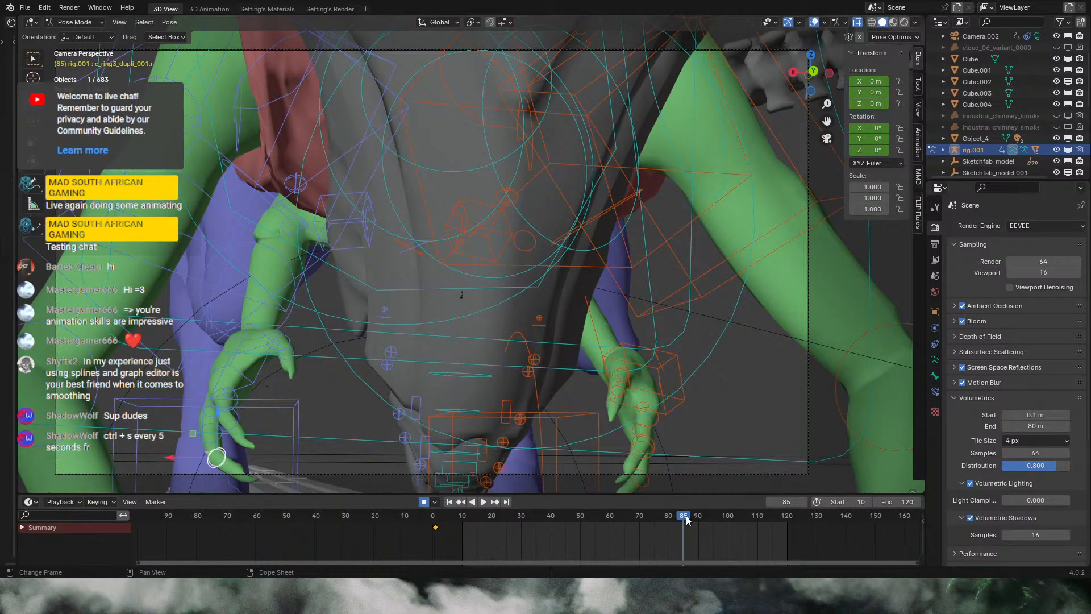
pyautogui.moveTo(687, 520); pyautogui.dragTo(659, 520)
pyautogui.press('r')
pyautogui.press('r')
pyautogui.click(530, 486)
# Step: Rotate the ring fingertip control at frame 77 to about -13.6°, -8.3°, -12.3°
pyautogui.press('r')
pyautogui.rightClick(540, 45)
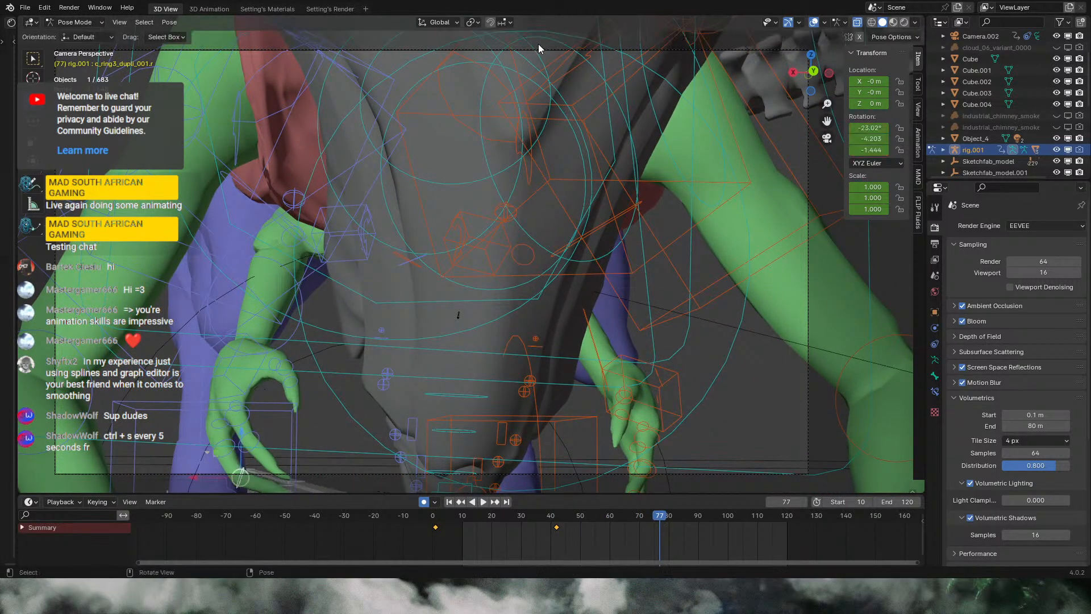
pyautogui.press('r')
pyautogui.press('r')
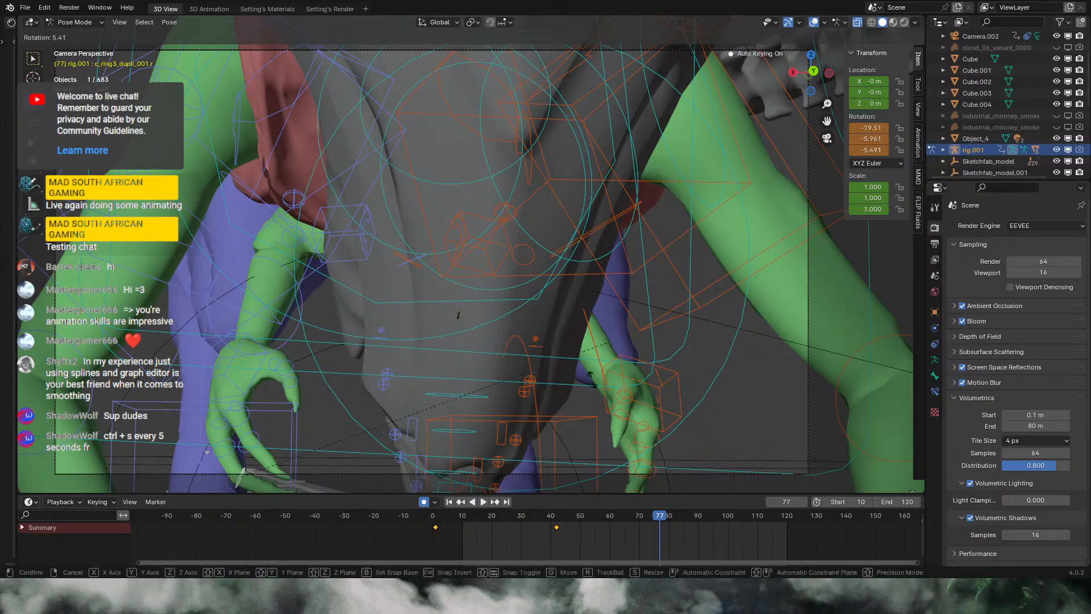
pyautogui.click(576, 418)
pyautogui.press('g')
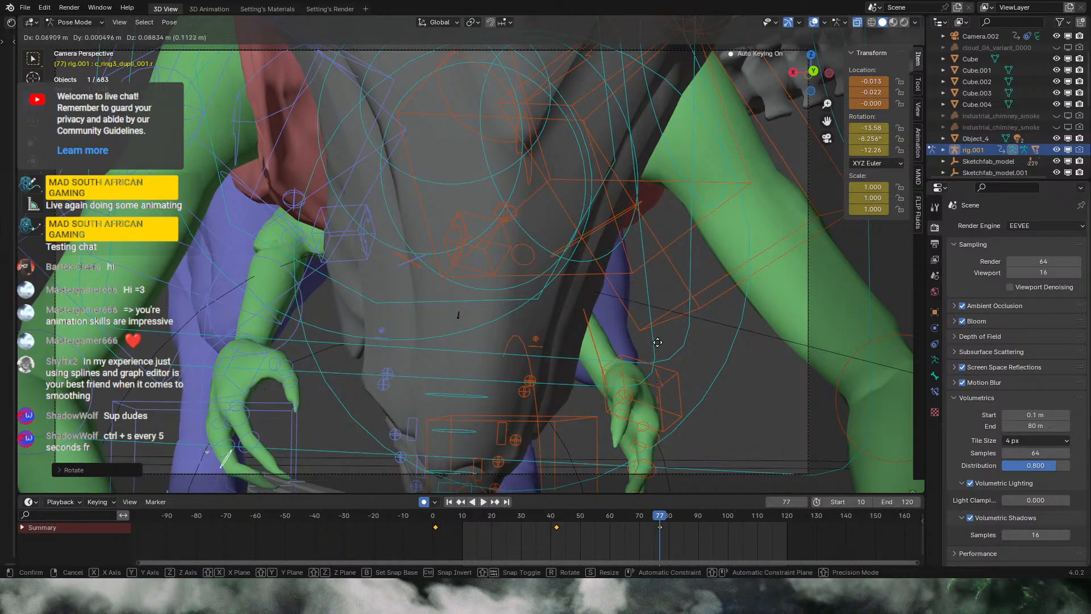
pyautogui.press('Escape')
# Step: Rotate the ring fingertip control at frame 92 to about 16.8°, 20.2°, -9.2°
pyautogui.moveTo(671, 515); pyautogui.dragTo(706, 518)
pyautogui.press('r')
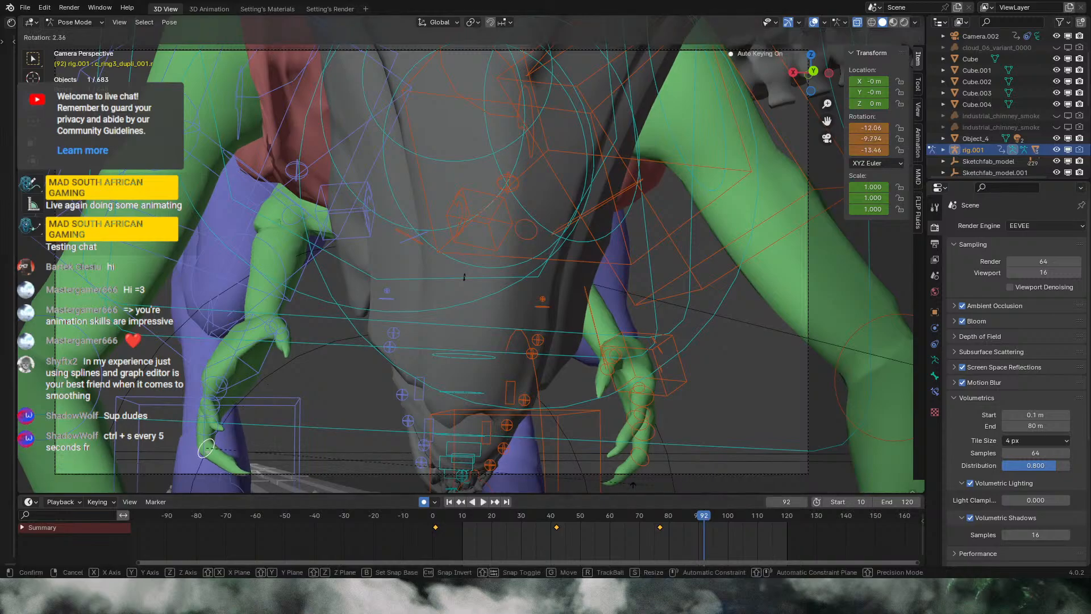
pyautogui.click(554, 51)
pyautogui.press('r')
pyautogui.press('r')
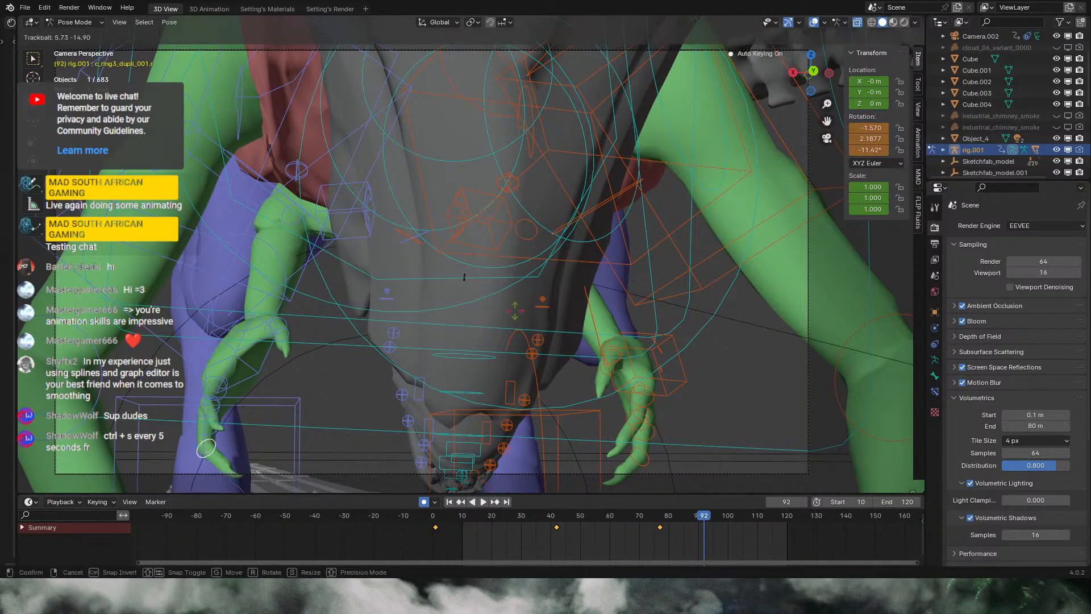
pyautogui.click(253, 397)
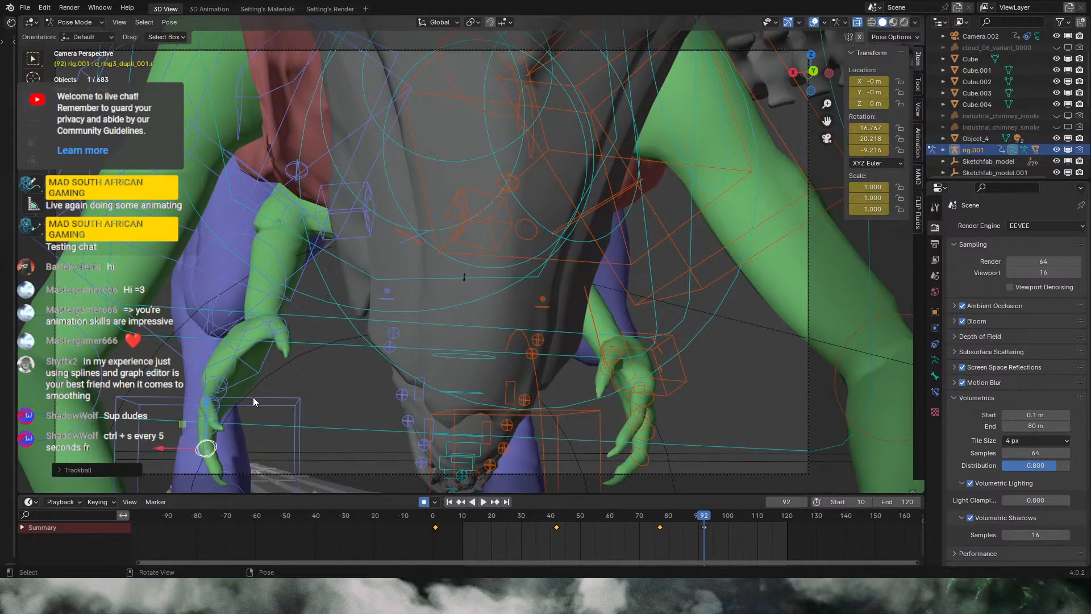
# Step: Try to rotate the ring finger's second-joint control at frame 92
pyautogui.click(198, 426)
pyautogui.press('r')
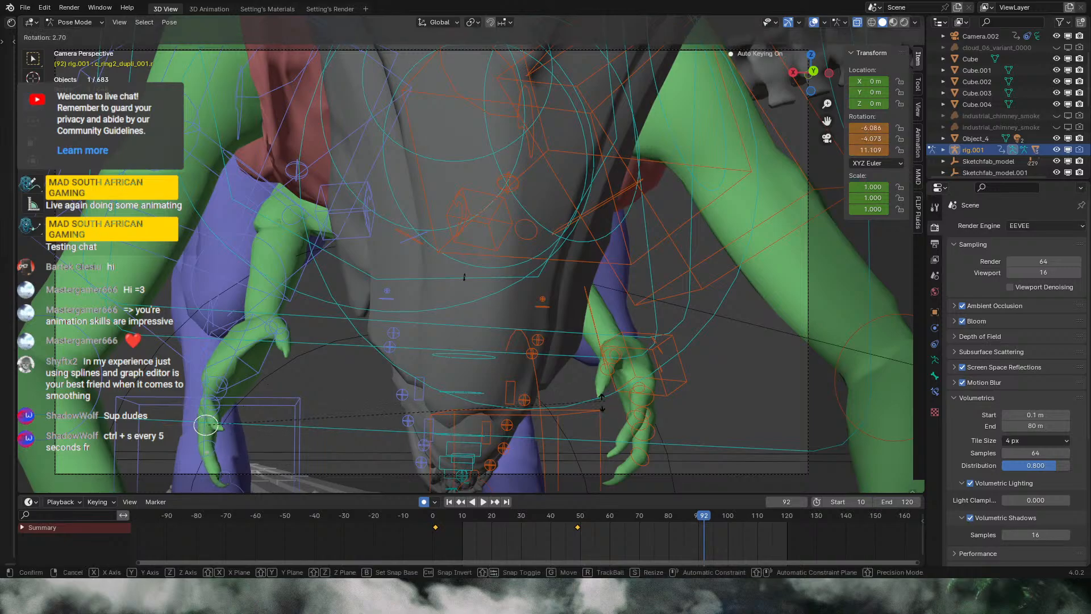
pyautogui.click(724, 497)
pyautogui.press('r')
pyautogui.click(752, 541)
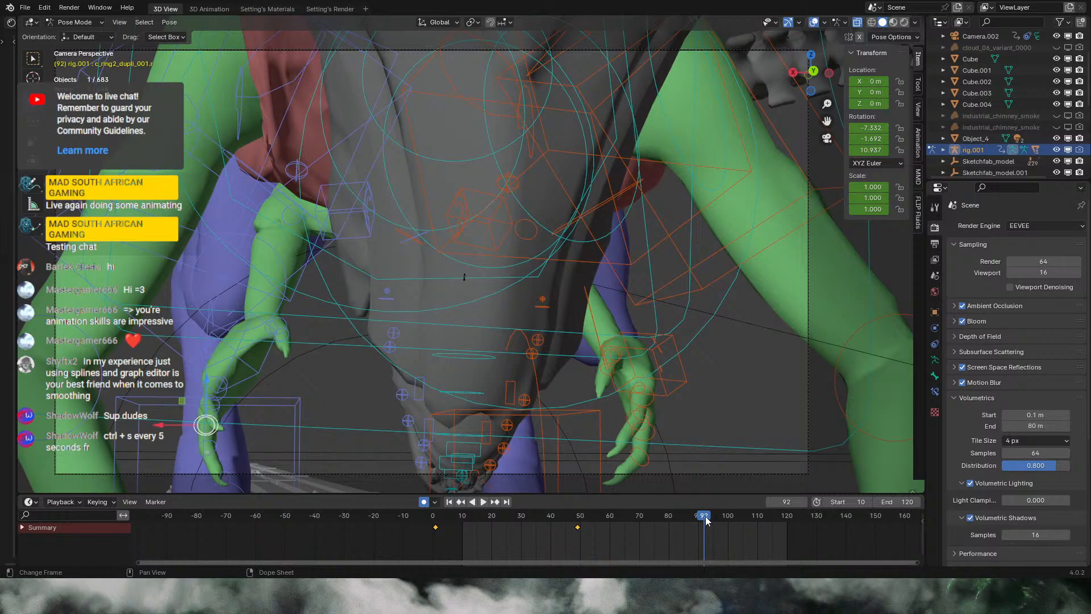
# Step: Rotate the ring fingertip control at frame 110 to about -1.6°, 60.5°, 18.4°
pyautogui.moveTo(708, 520); pyautogui.dragTo(757, 518)
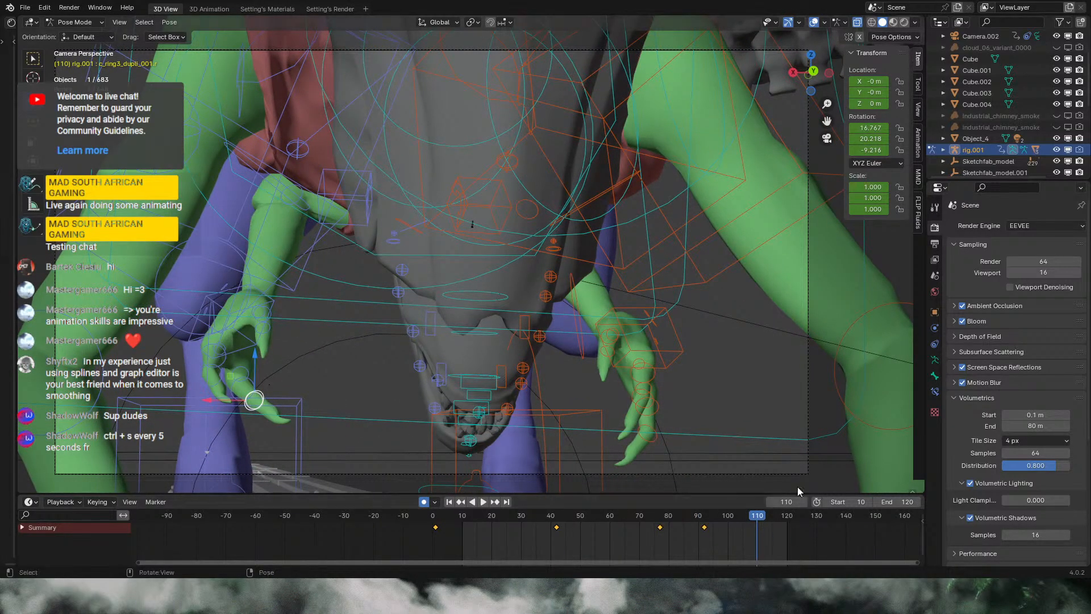
pyautogui.press('r')
pyautogui.click(436, 99)
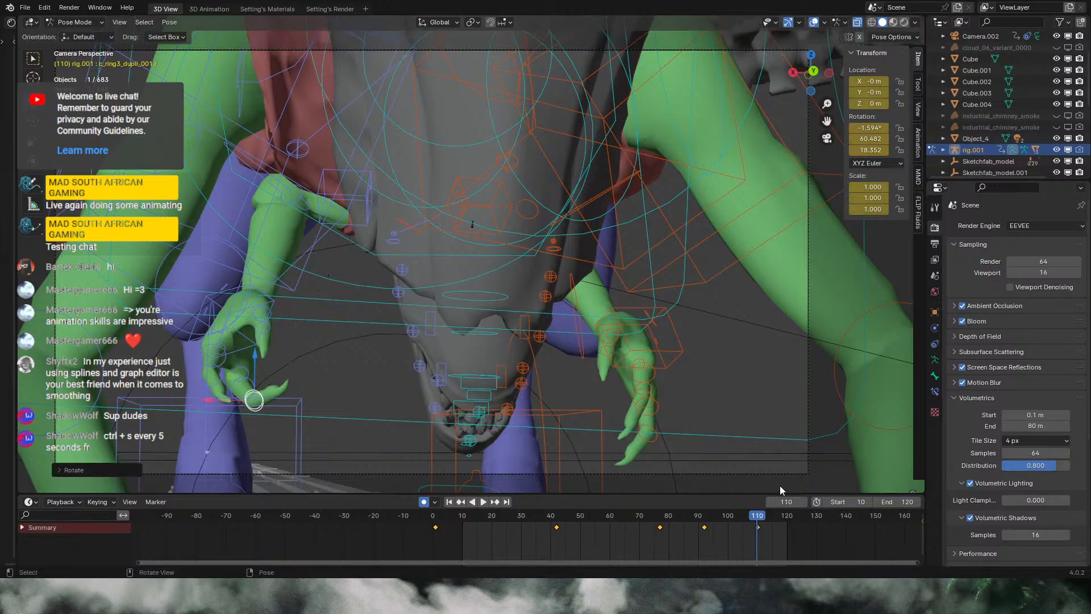
# Step: Clear the ring fingertip control's transforms at frame 122
pyautogui.moveTo(760, 518); pyautogui.dragTo(794, 521)
pyautogui.click(169, 22)
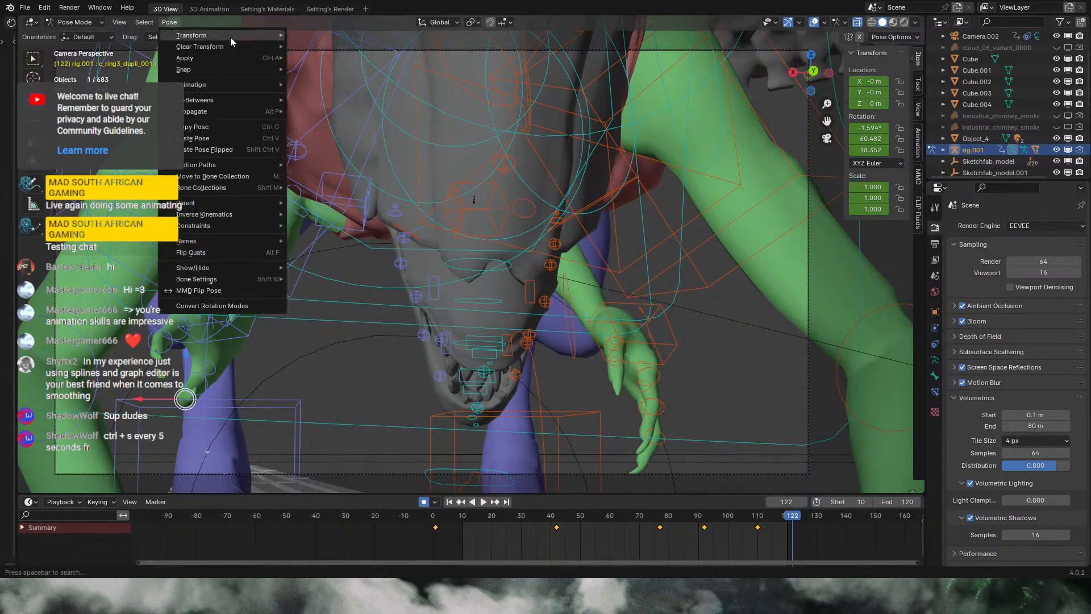
pyautogui.moveTo(231, 37)
pyautogui.click(318, 47)
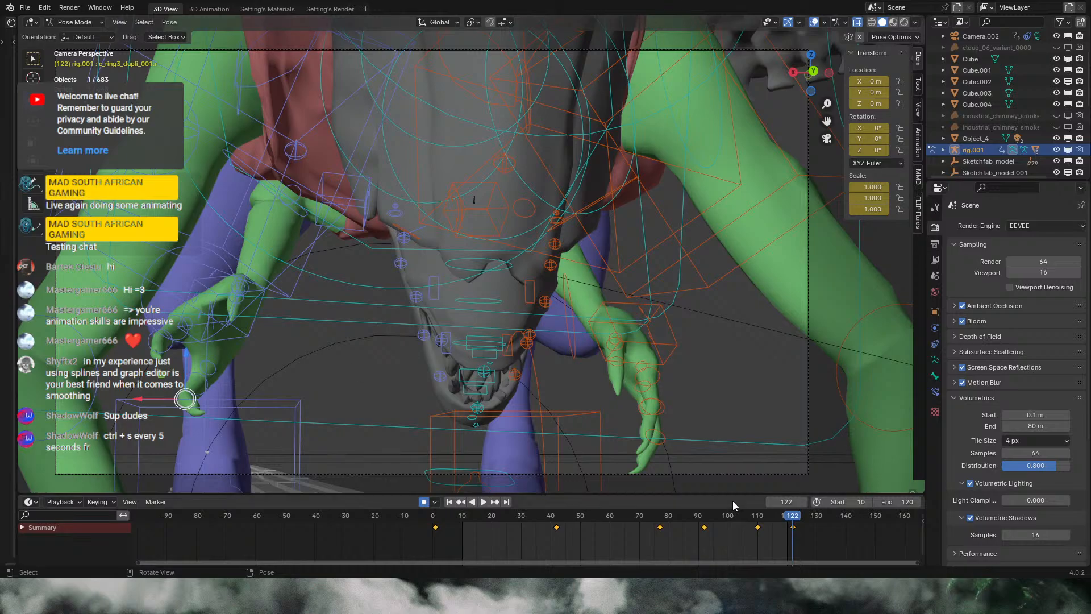
# Step: Play the animation with the viewport overlays hidden to review the finger motion, and restore the overlays
pyautogui.moveTo(795, 520); pyautogui.dragTo(529, 516)
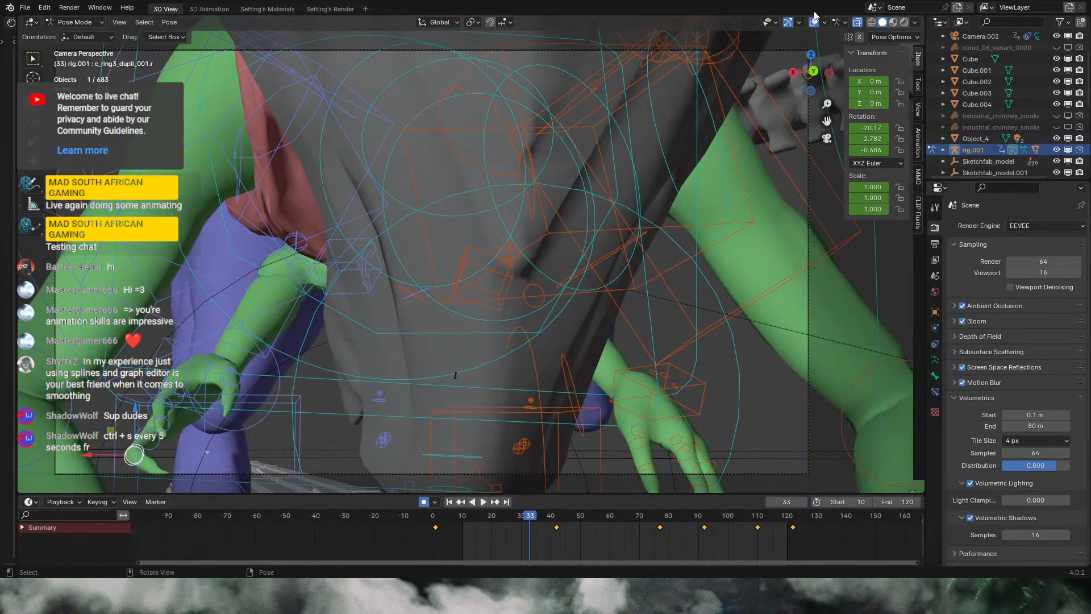
pyautogui.click(813, 21)
pyautogui.click(475, 515)
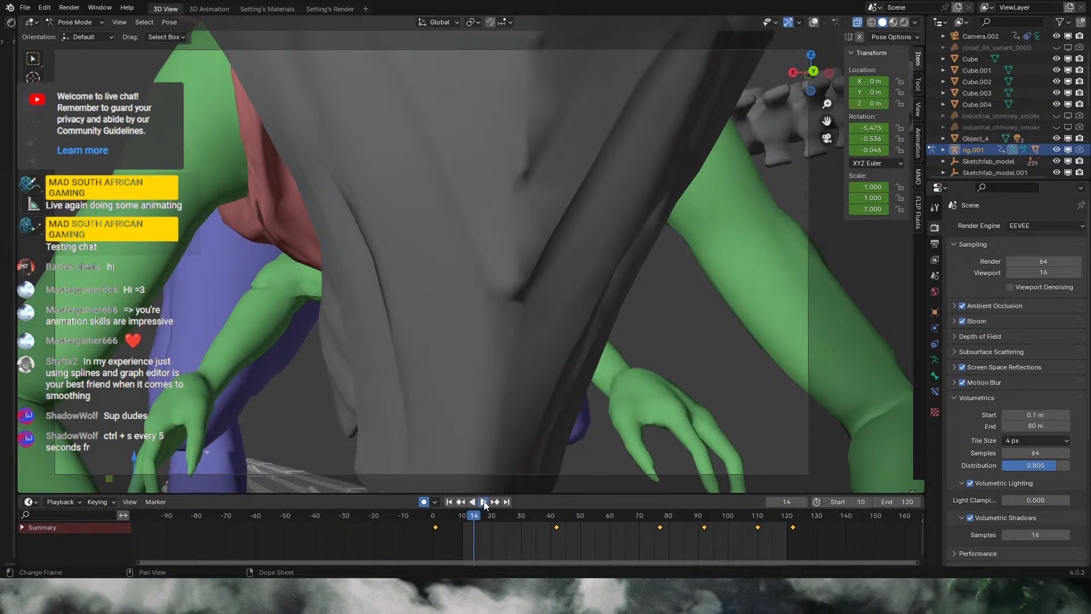
pyautogui.click(484, 502)
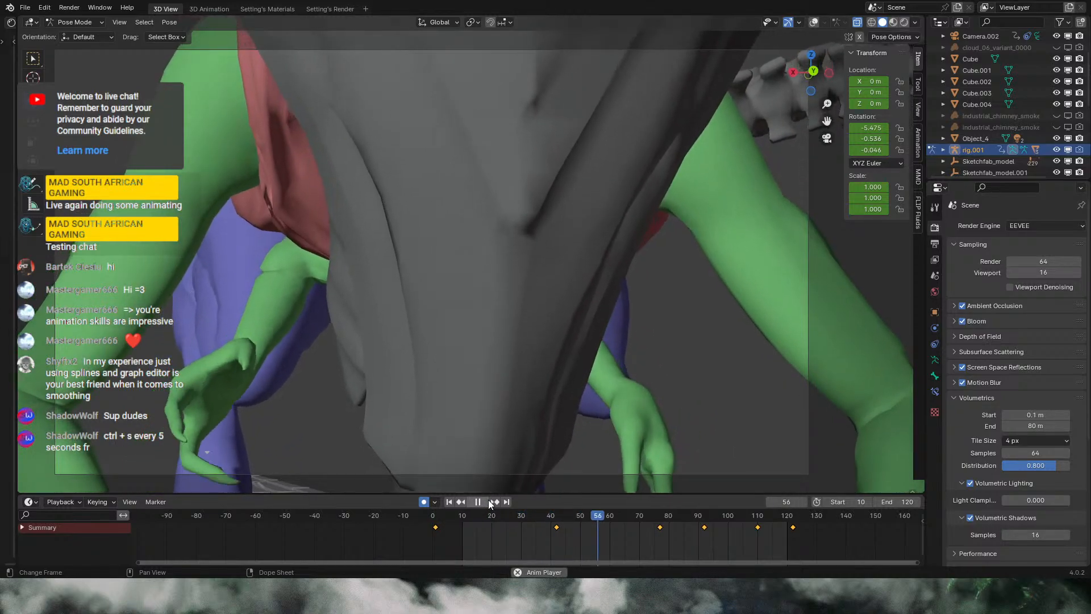
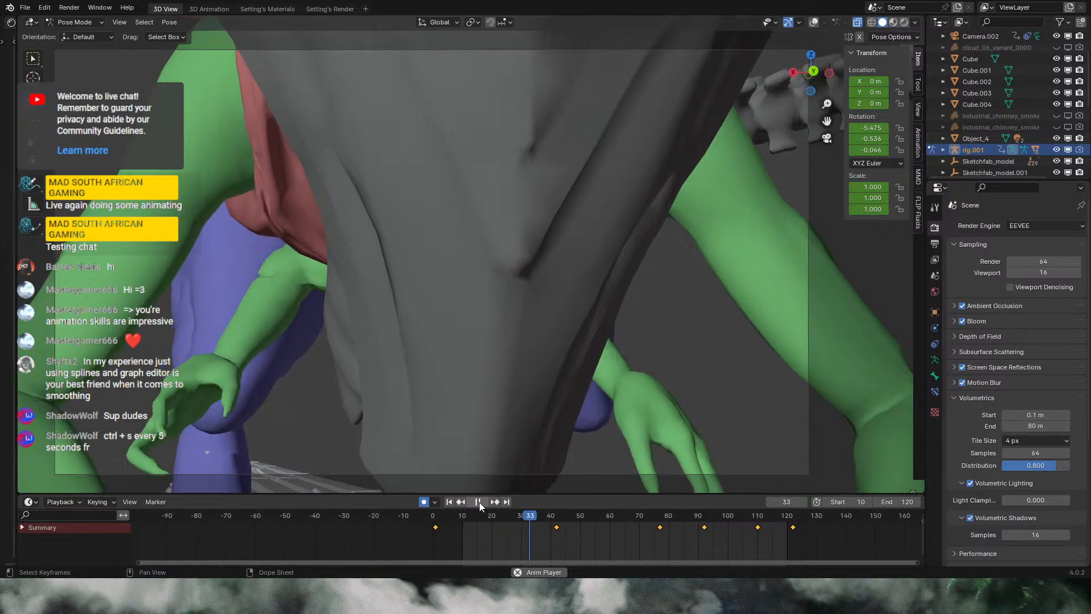
pyautogui.click(479, 502)
pyautogui.click(814, 22)
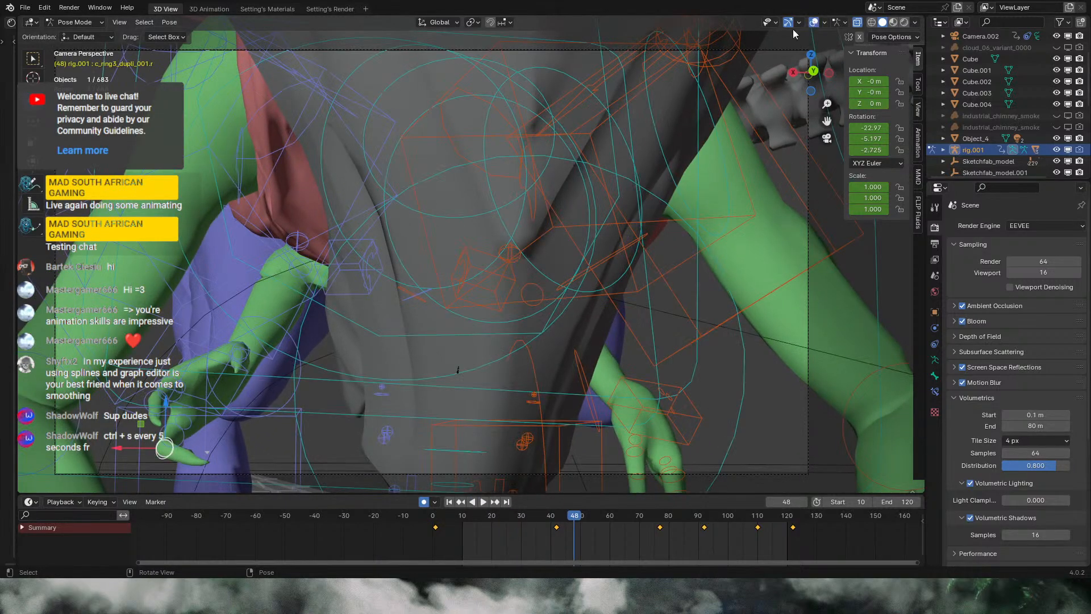
# Step: Try to rotate the middle finger's second-joint control at frame 52
pyautogui.moveTo(474, 518); pyautogui.dragTo(426, 517)
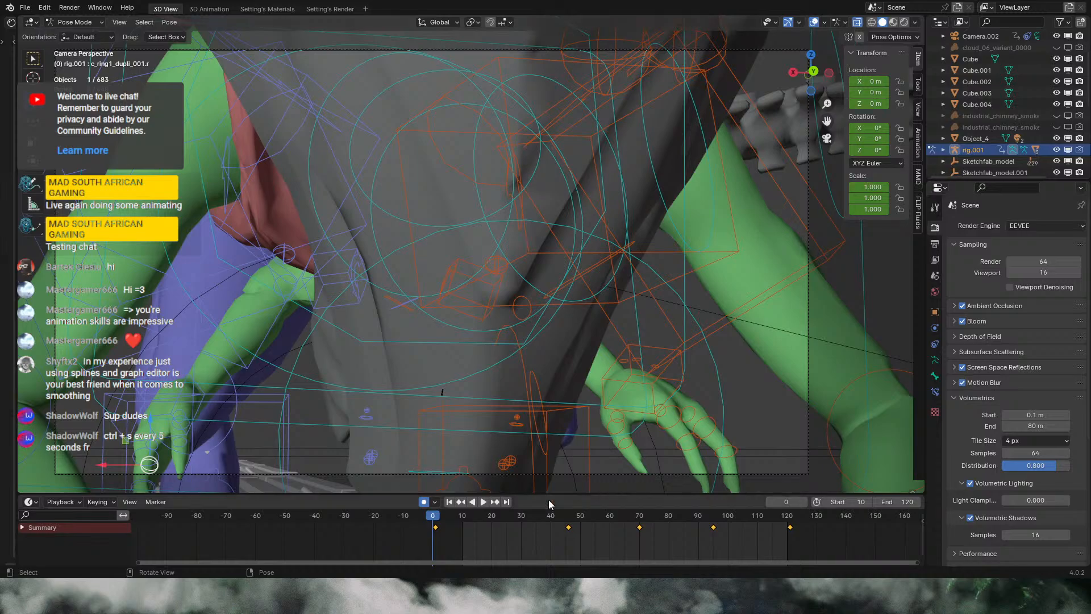
pyautogui.moveTo(562, 516); pyautogui.dragTo(587, 520)
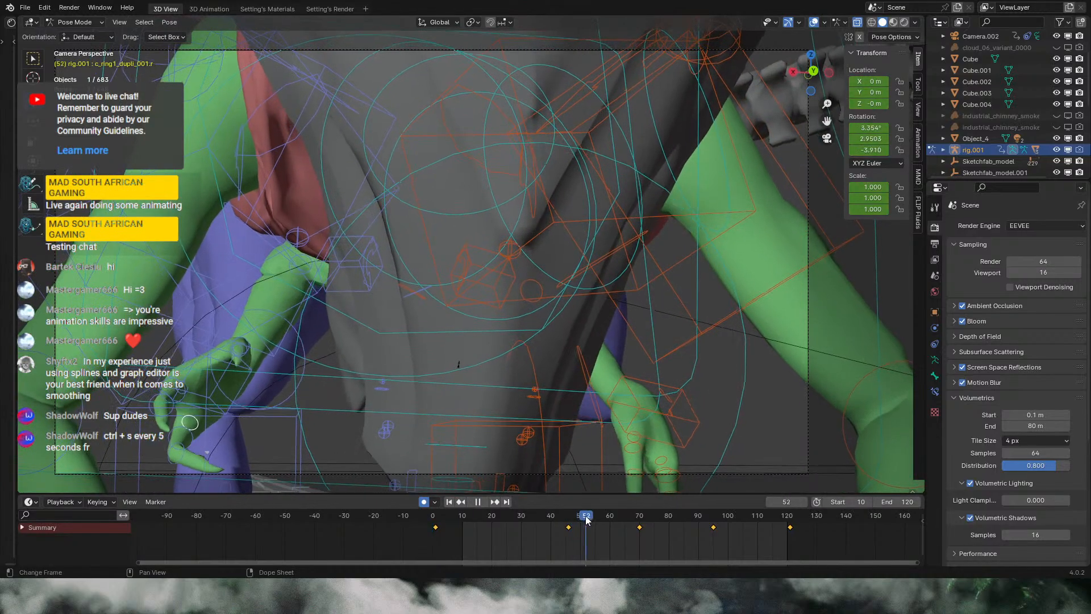
pyautogui.click(182, 397)
pyautogui.press('r')
pyautogui.press('r')
pyautogui.rightClick(173, 398)
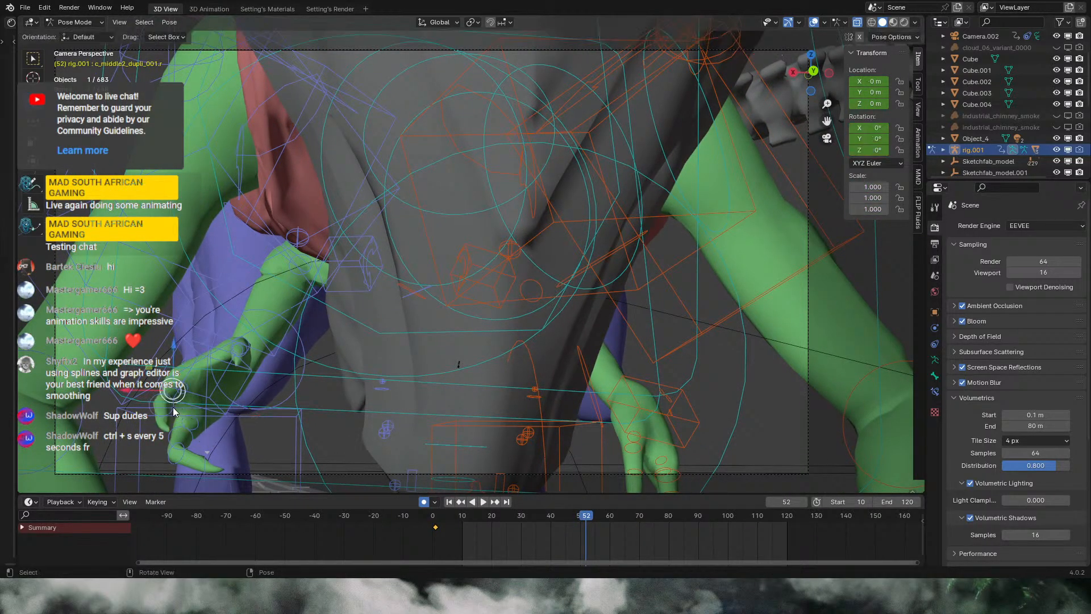
# Step: Rotate the middle fingertip control at frame 26
pyautogui.moveTo(586, 518); pyautogui.dragTo(509, 519)
pyautogui.press('r')
pyautogui.press('r')
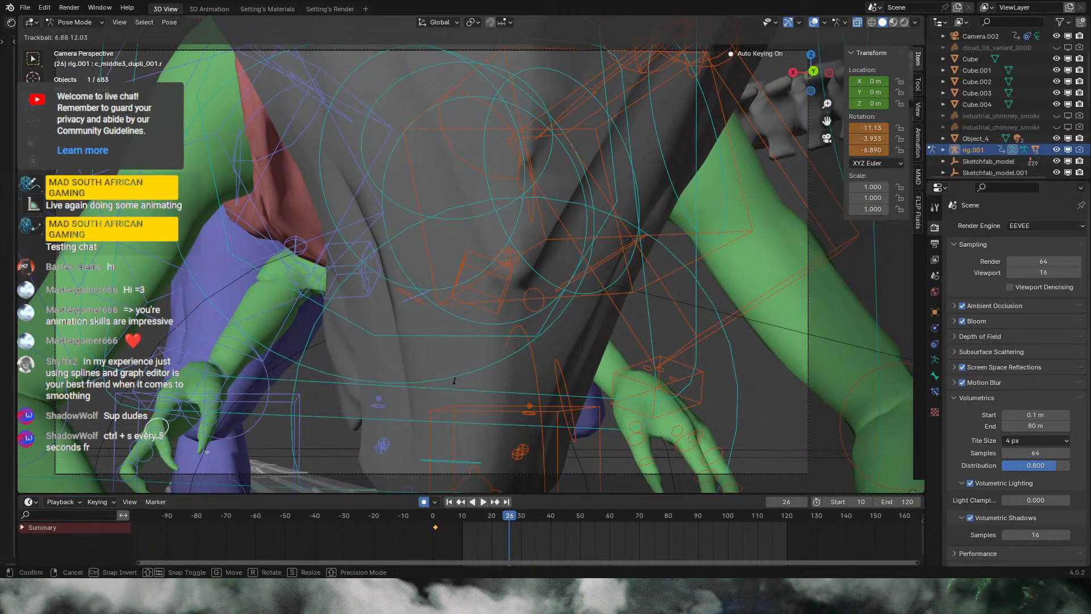
pyautogui.click(568, 488)
# Step: Rotate the middle fingertip control at frame 47, and at frame 81 to about -3.5°, -3.4°, 0.2°
pyautogui.moveTo(511, 518); pyautogui.dragTo(724, 518)
pyautogui.press('r')
pyautogui.press('r')
pyautogui.click(531, 472)
pyautogui.press('r')
pyautogui.click(655, 469)
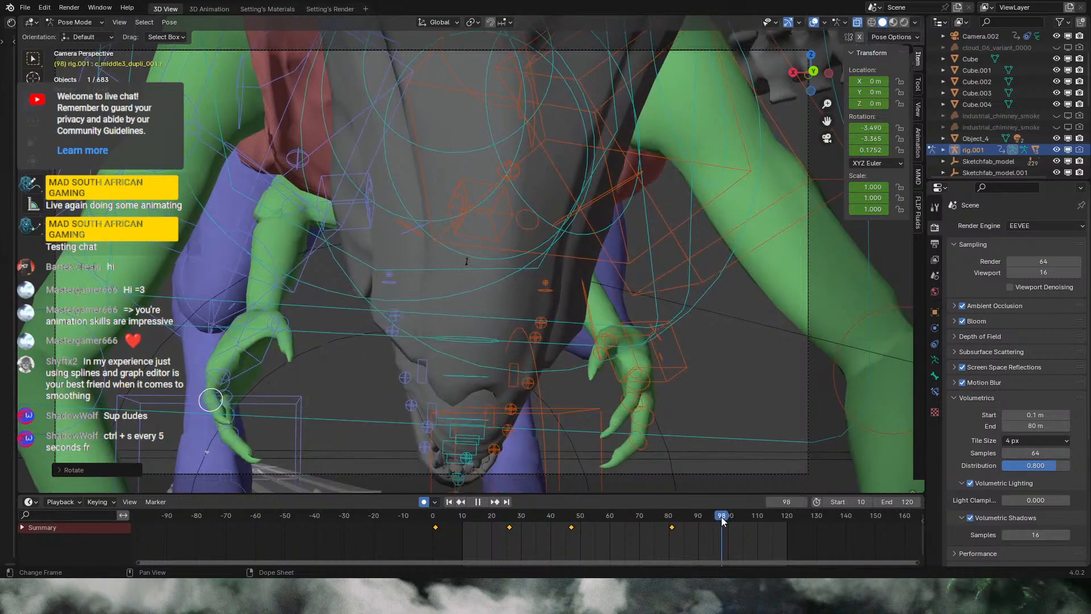
# Step: Rotate the right hand's middle fingertip control at frame 98 to about 11.3°, 0.7°, 6.5°
pyautogui.press('r')
pyautogui.press('r')
pyautogui.click(677, 474)
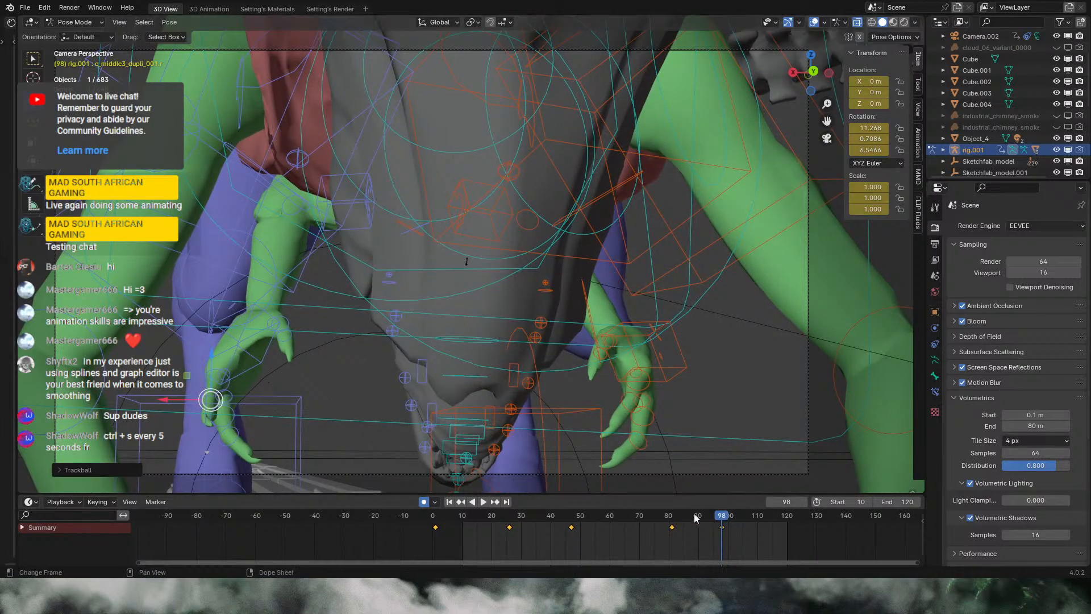
# Step: Rotate the middle fingertip control at about frame 113, and at frame 123 to about -9.9°, -10.6°, 5.1°
pyautogui.moveTo(694, 516); pyautogui.dragTo(798, 522)
pyautogui.press('r')
pyautogui.press('r')
pyautogui.click(696, 426)
pyautogui.press('r')
pyautogui.press('r')
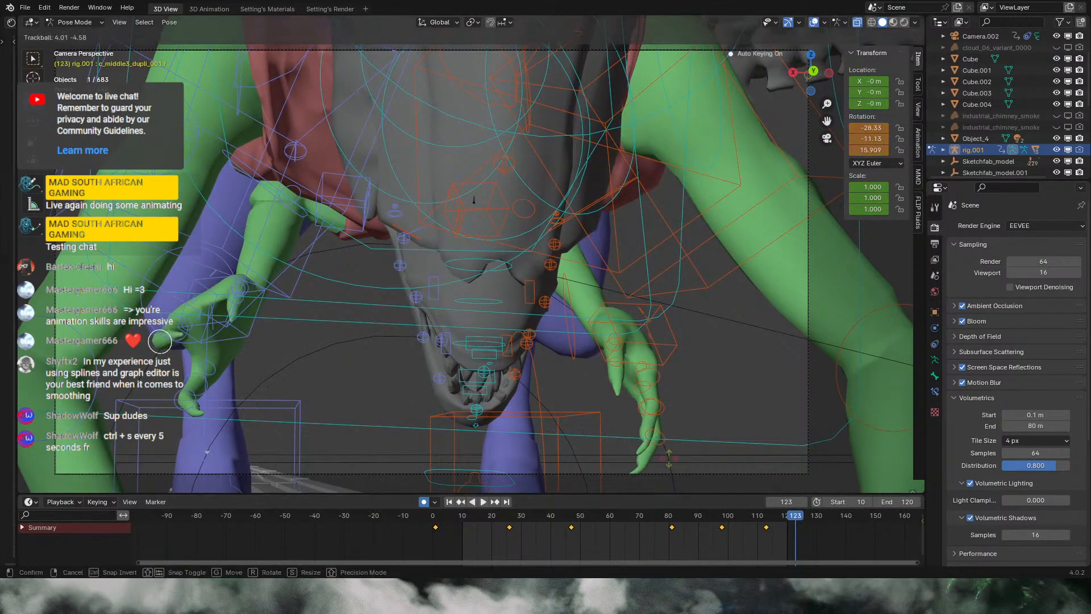
pyautogui.click(349, 382)
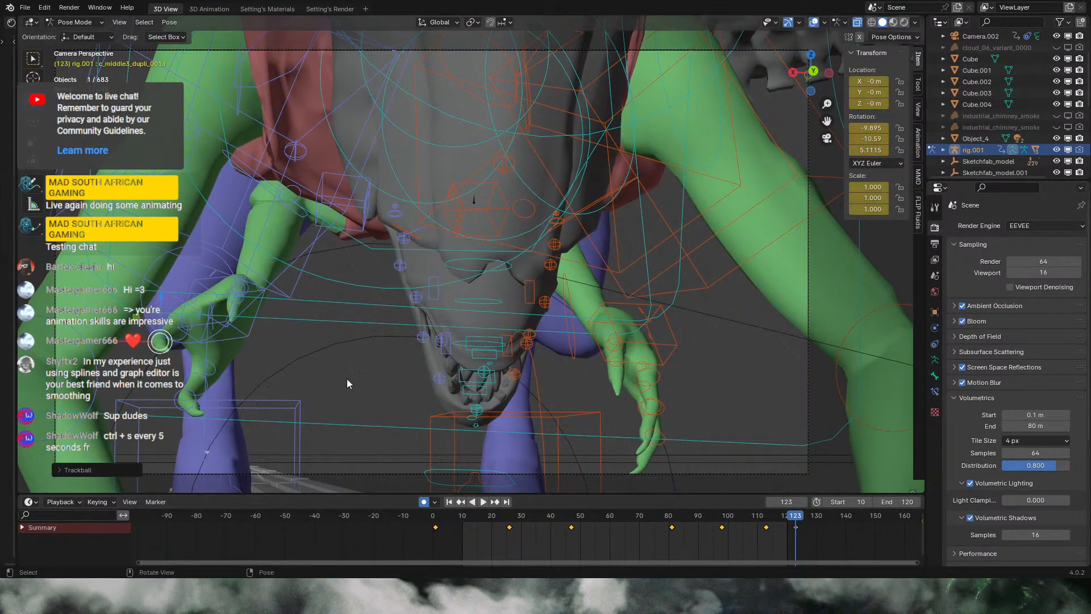
# Step: Rotate the right hand's index fingertip control at frame 33 to about 2.4°, -3.2°, 12.0°
pyautogui.click(244, 298)
pyautogui.press('space')
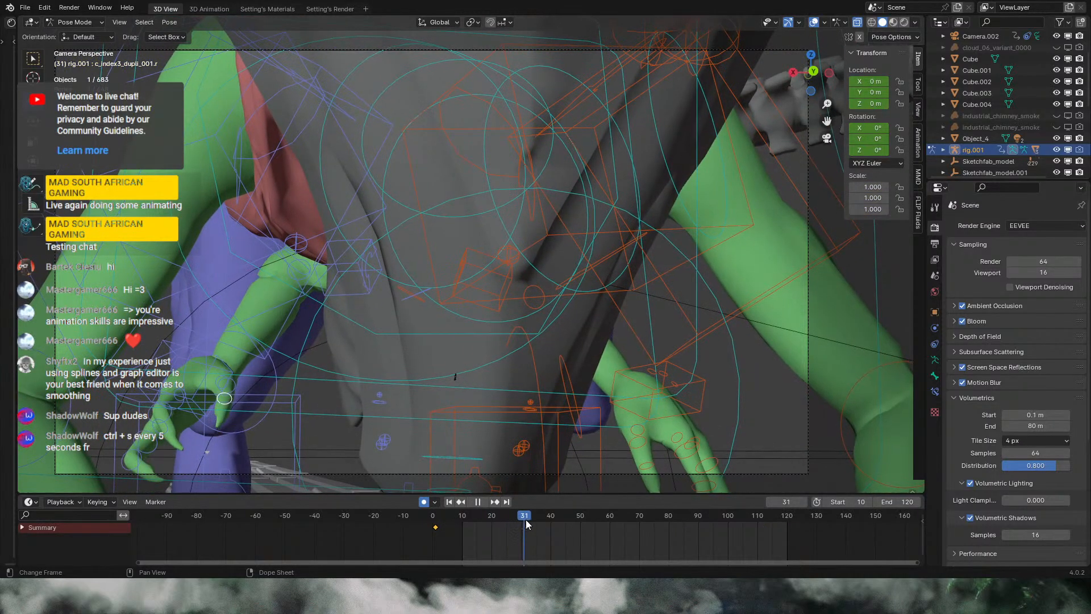
pyautogui.press('space')
pyautogui.press('r')
pyautogui.press('r')
pyautogui.click(248, 286)
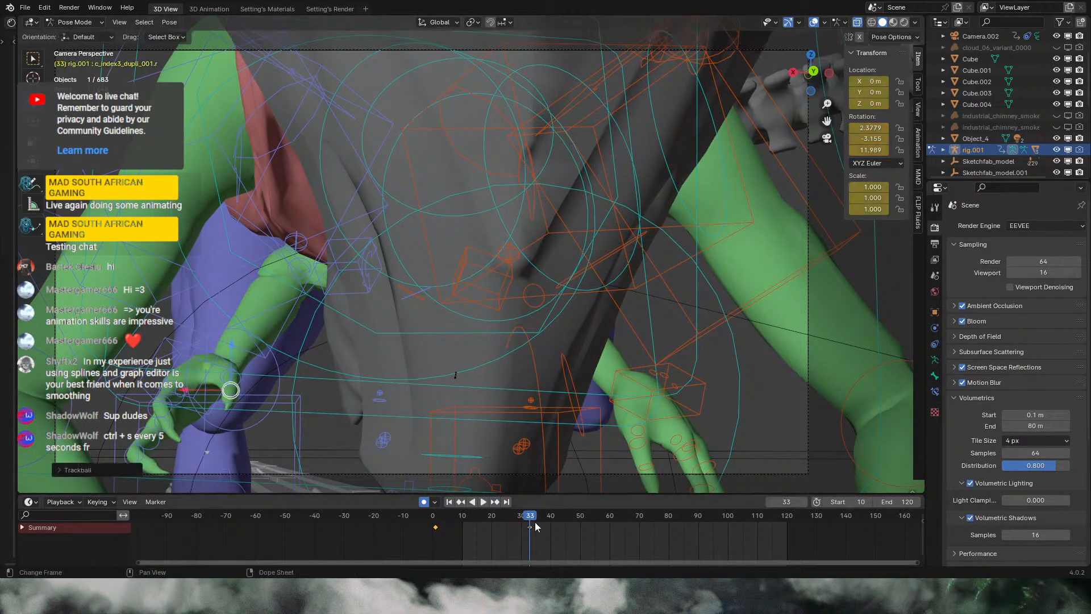
# Step: Rotate the index fingertip control at frame 57 to about -0.4°, 2.6°, -14.5°
pyautogui.moveTo(539, 519); pyautogui.dragTo(601, 517)
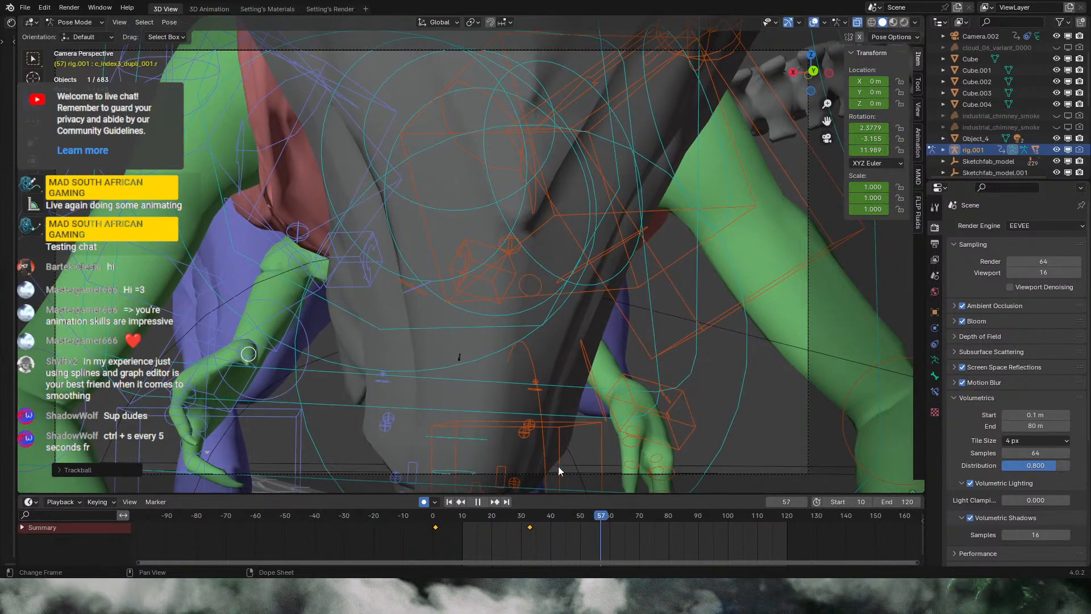
pyautogui.press('r')
pyautogui.press('r')
pyautogui.click(547, 465)
pyautogui.press('space')
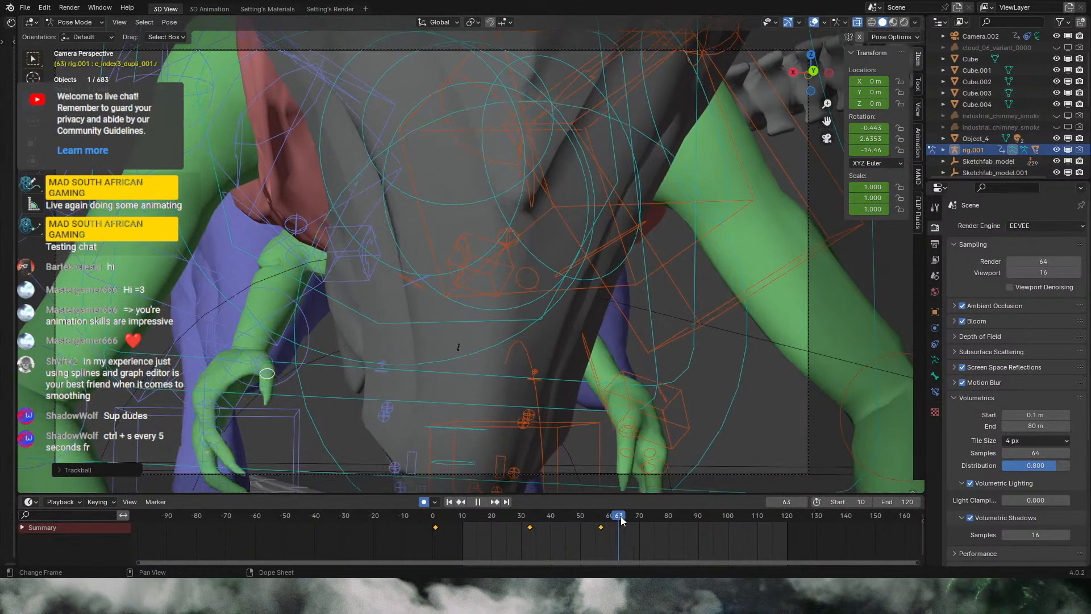
# Step: Rotate the index fingertip control at frame 77 to about 5.6°, -2.9°, -19.1°
pyautogui.moveTo(663, 521); pyautogui.dragTo(661, 523)
pyautogui.press('r')
pyautogui.press('r')
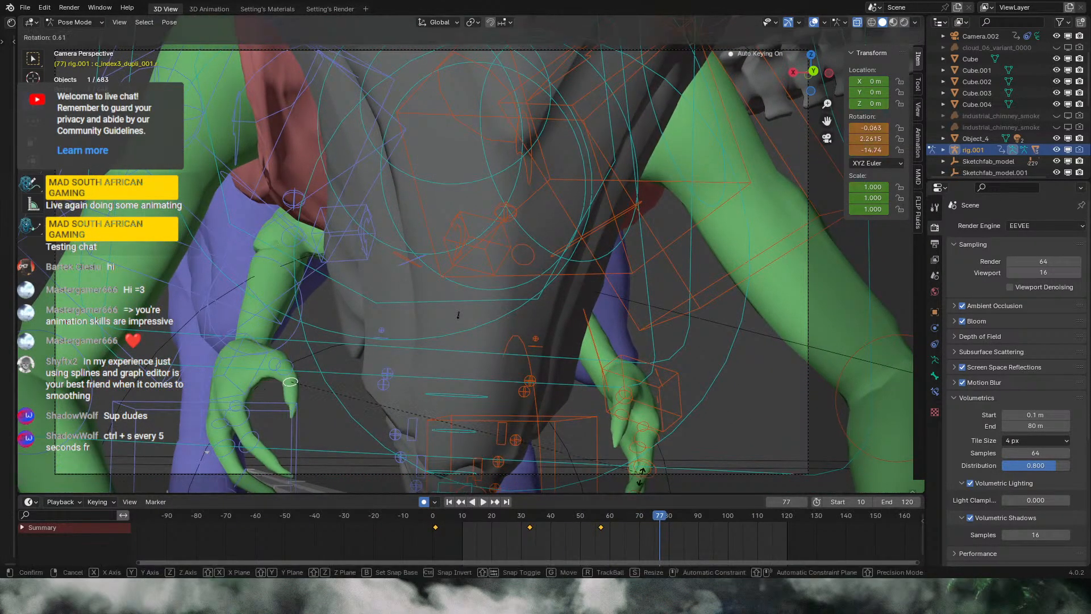
pyautogui.rightClick(626, 491)
pyautogui.press('r')
pyautogui.click(642, 158)
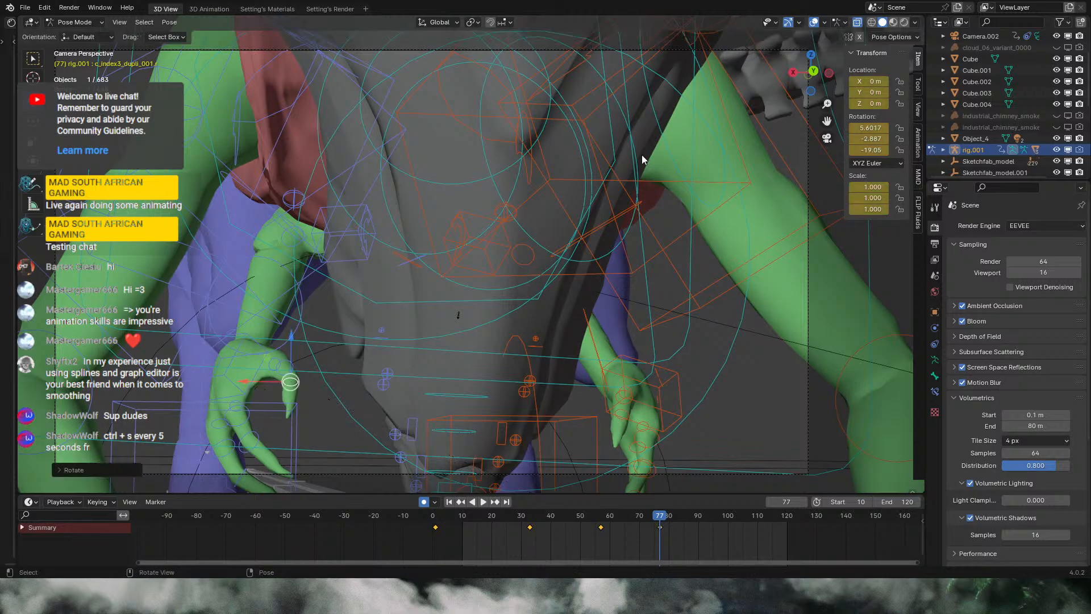
# Step: Rotate the index fingertip control at frame 96 to about 10.6°, -11.0°, 7.4°
pyautogui.moveTo(665, 511); pyautogui.dragTo(717, 516)
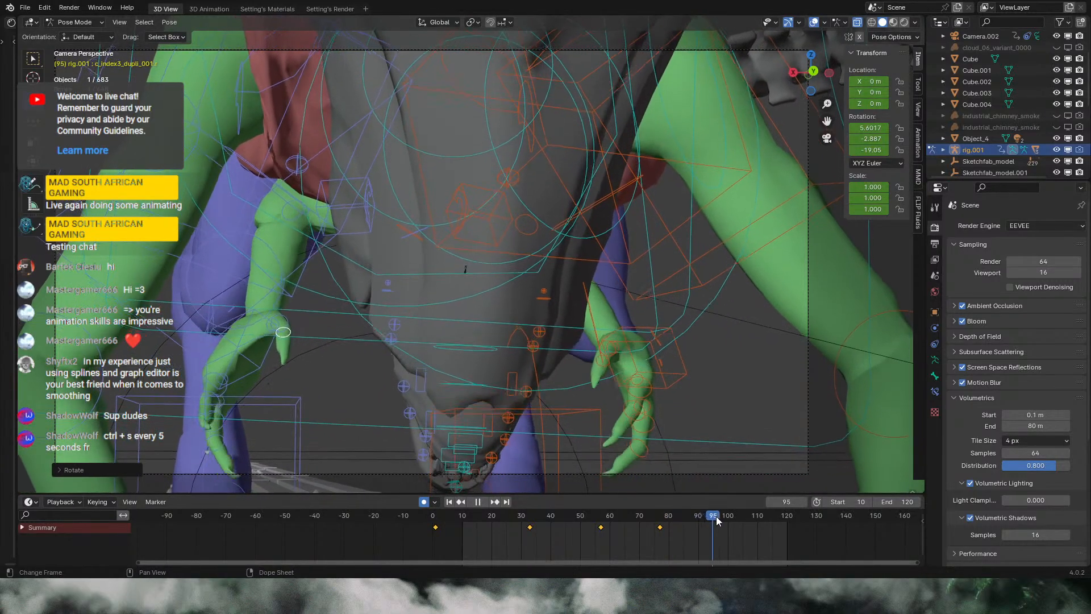
pyautogui.press('r')
pyautogui.press('r')
pyautogui.click(733, 536)
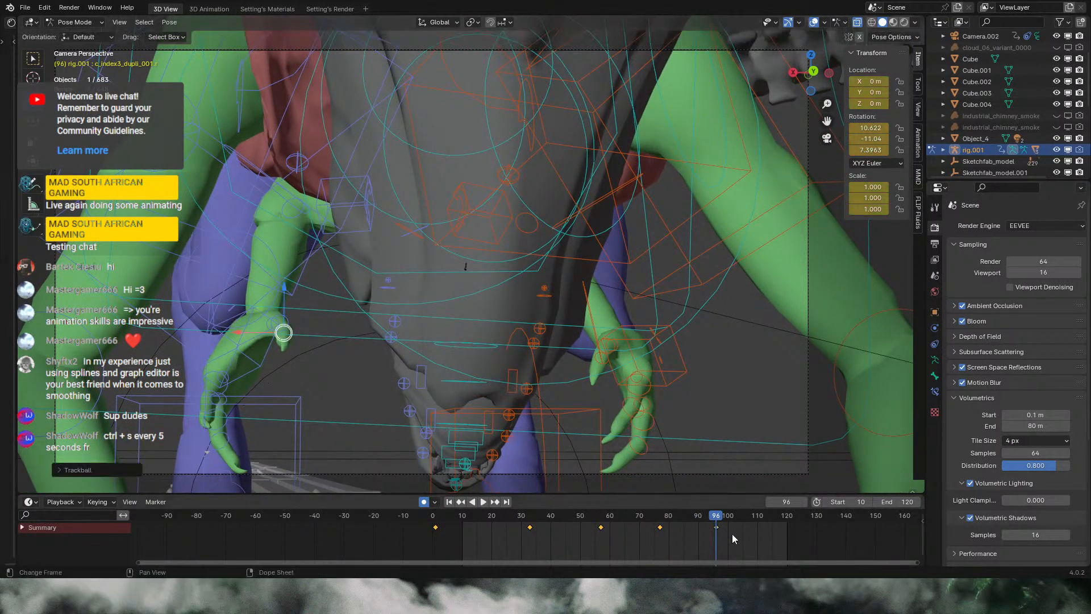
# Step: Review the index finger's motion around frame 90, and rotate its tip control at frame 123 to about 17.8°, -2.3°, -20.5°
pyautogui.moveTo(720, 516)
pyautogui.mouseDown()
pyautogui.moveTo(682, 514)
pyautogui.moveTo(708, 517)
pyautogui.mouseUp()
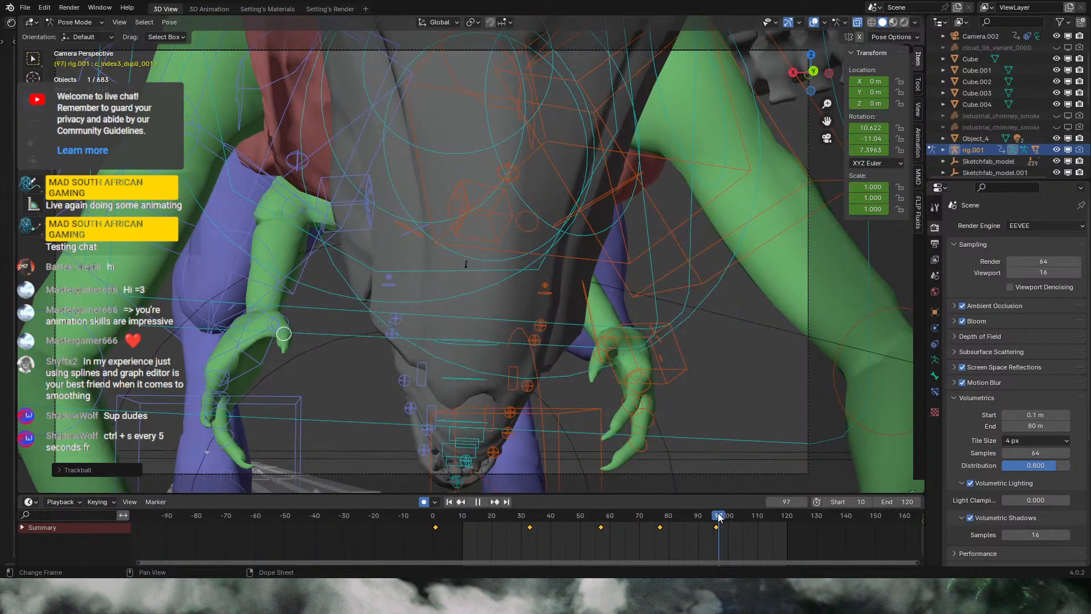
pyautogui.moveTo(716, 516); pyautogui.dragTo(701, 515)
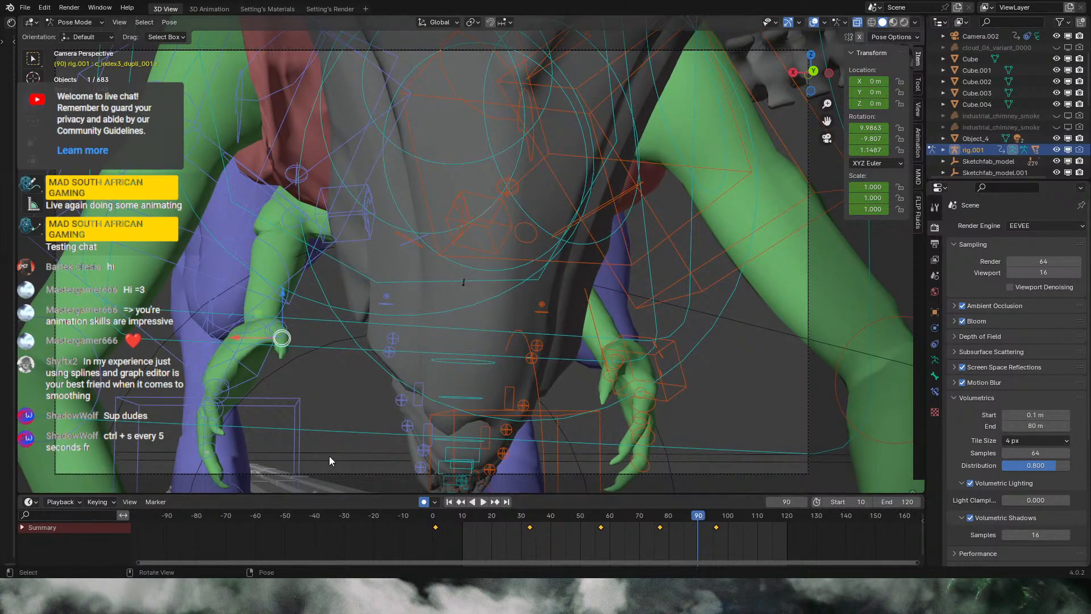
pyautogui.press('space')
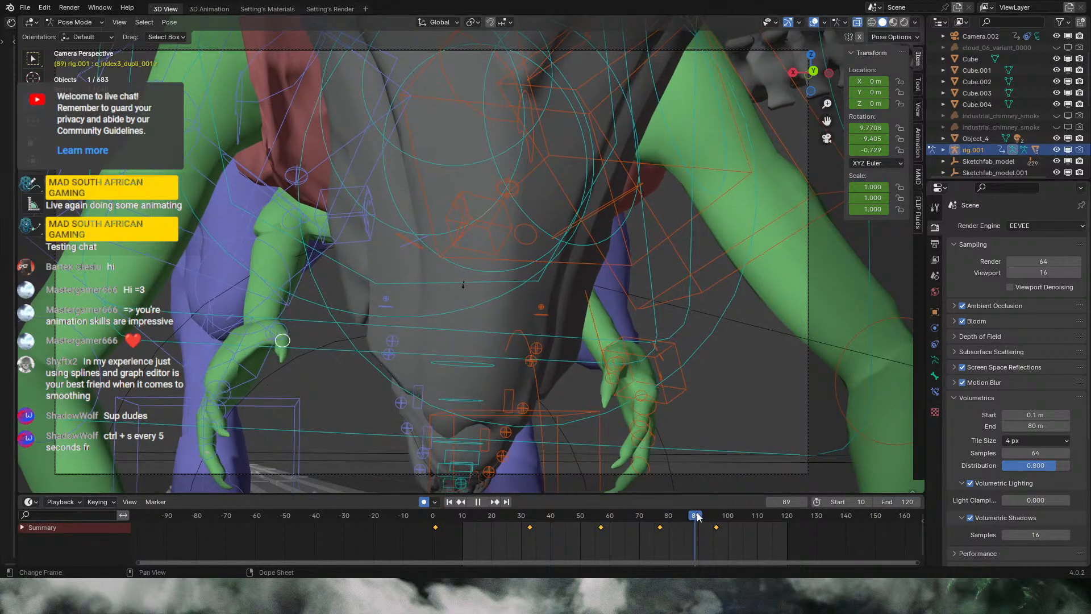
pyautogui.moveTo(718, 512); pyautogui.dragTo(796, 511)
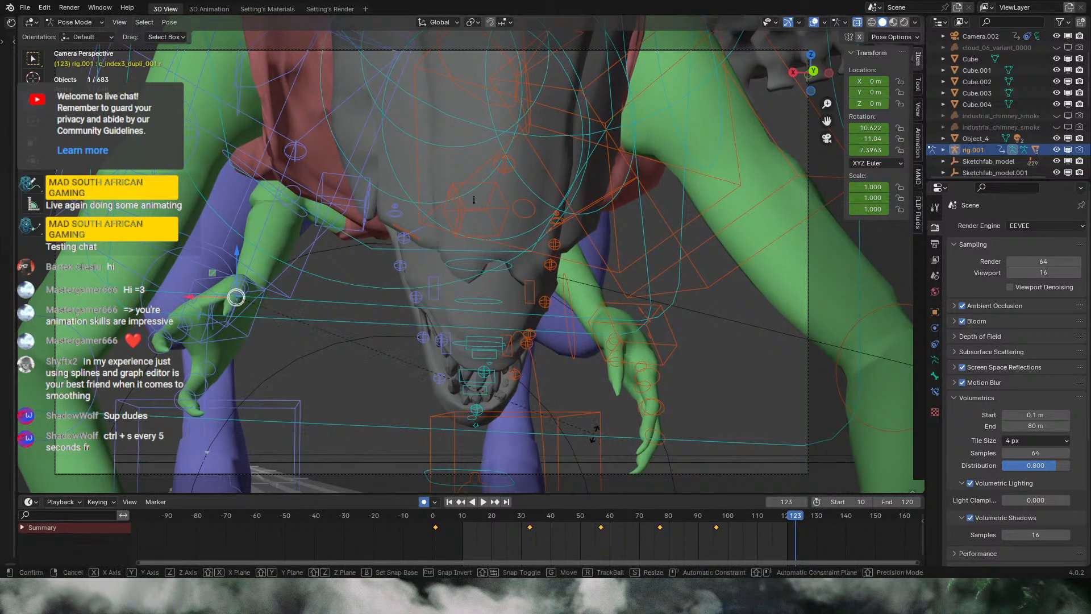
pyautogui.press('r')
pyautogui.press('r')
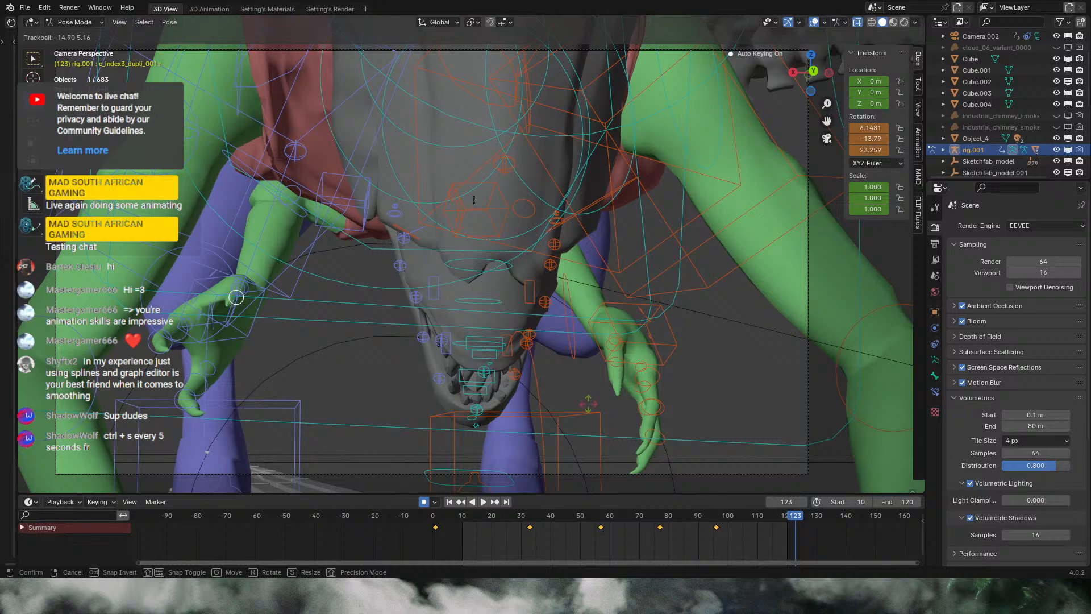
pyautogui.click(571, 446)
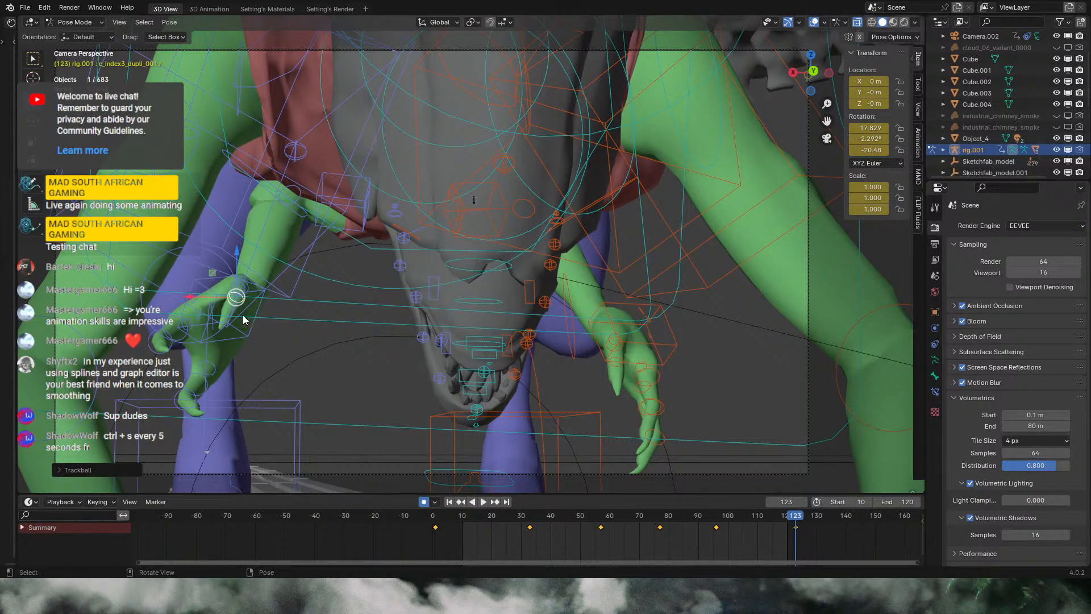
# Step: Rotate the right index finger's second-joint control at frame 123, and at frame 100 to about -0.2°, -12.6°, 16.3°
pyautogui.click(253, 294)
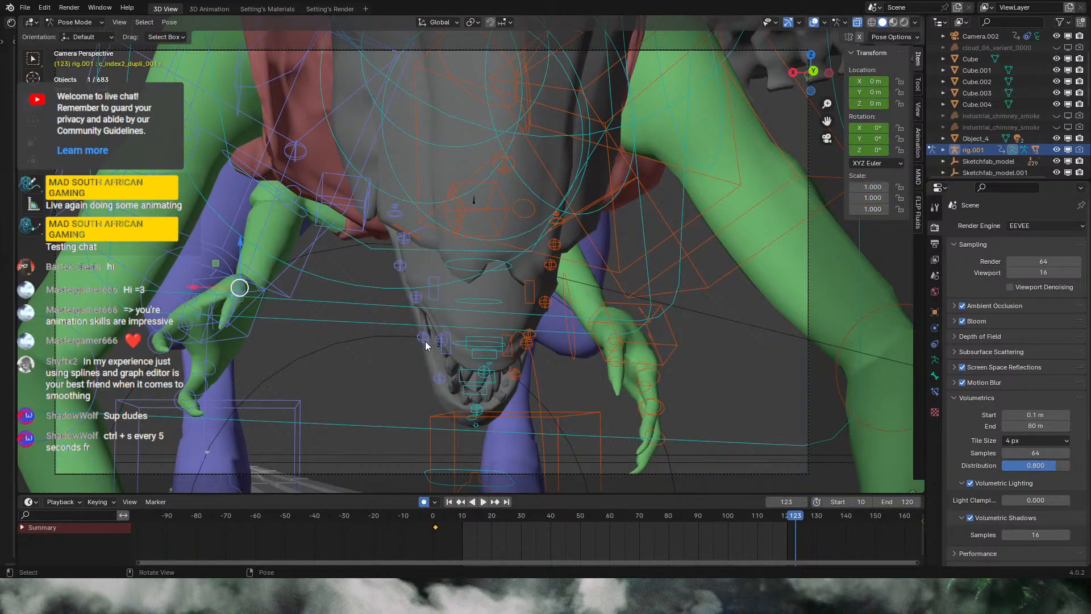
pyautogui.press('r')
pyautogui.press('r')
pyautogui.click(436, 325)
pyautogui.hotkey('shift', 'ctrl', 'space')
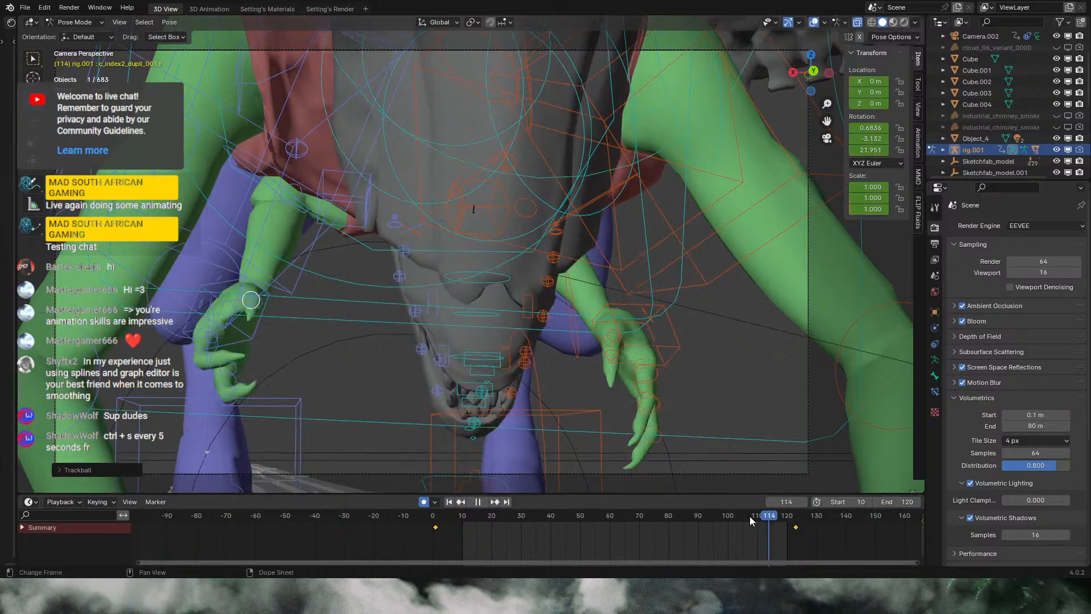
pyautogui.press('r')
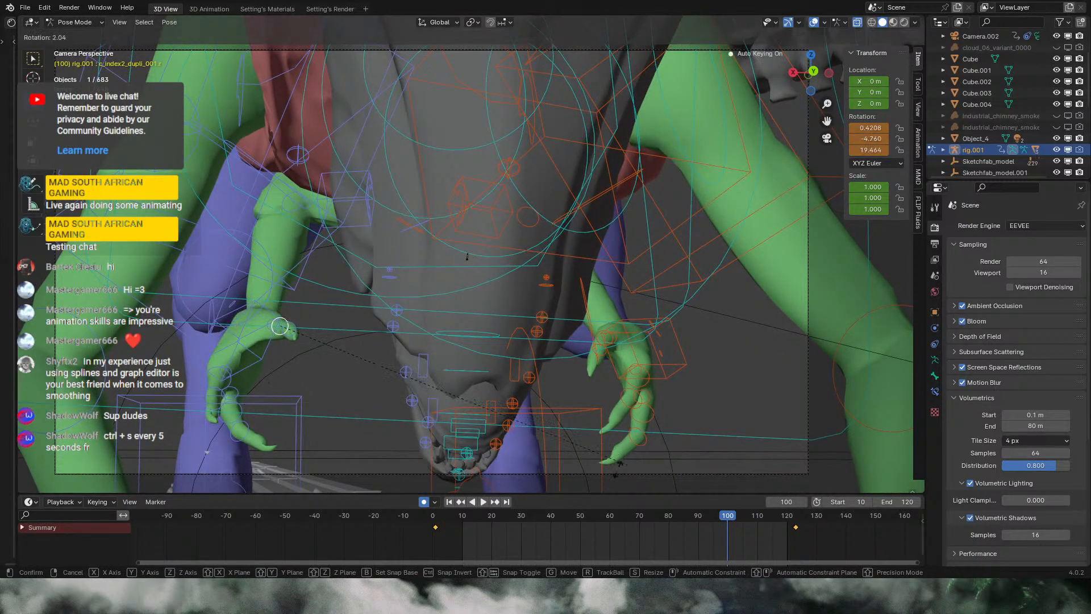
pyautogui.click(717, 126)
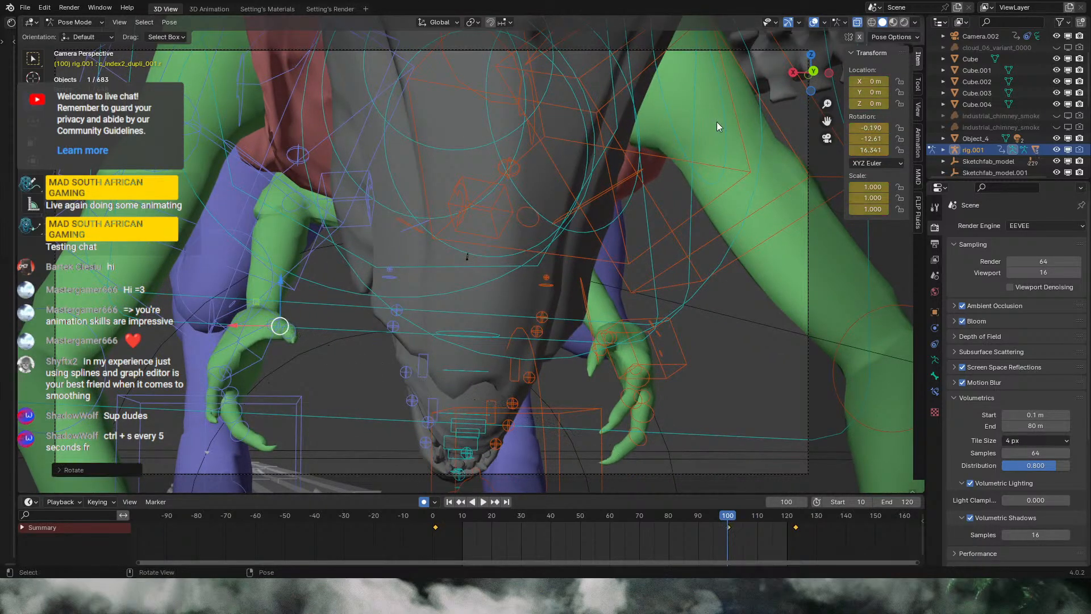
# Step: Rotate the index finger's second-joint control at frame 59 to about 1.6°, -5.8°, -4.4°, and again at frame 72
pyautogui.click(607, 518)
pyautogui.press('r')
pyautogui.press('r')
pyautogui.click(587, 573)
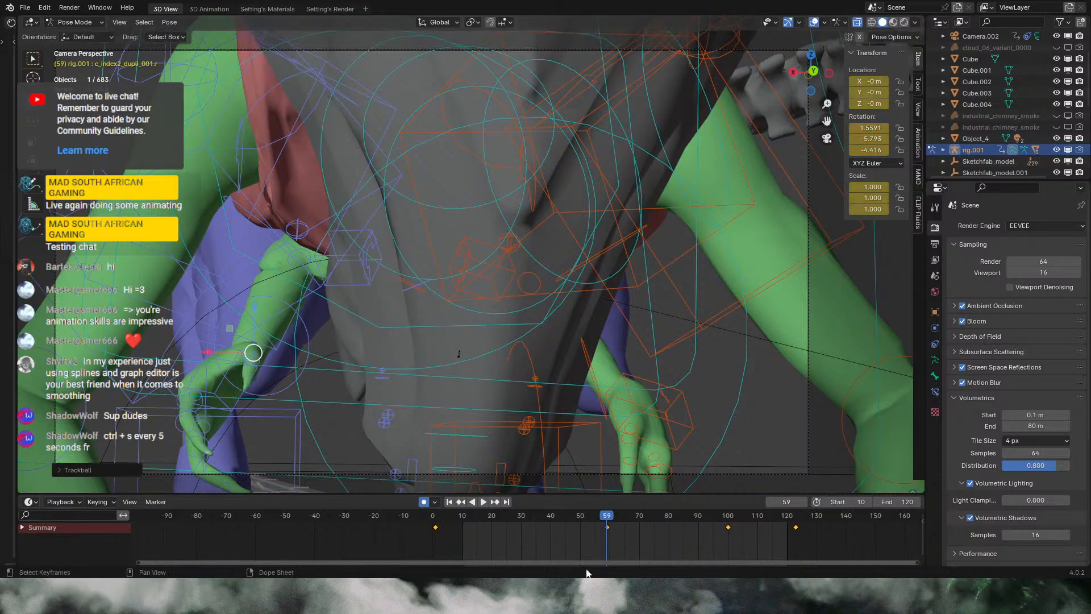
pyautogui.moveTo(543, 516); pyautogui.dragTo(645, 518)
pyautogui.press('r')
pyautogui.press('r')
pyautogui.click(511, 459)
# Step: Try to rotate the smaller right hand's IK control at frame 72 with the viewport overlays hidden
pyautogui.click(225, 356)
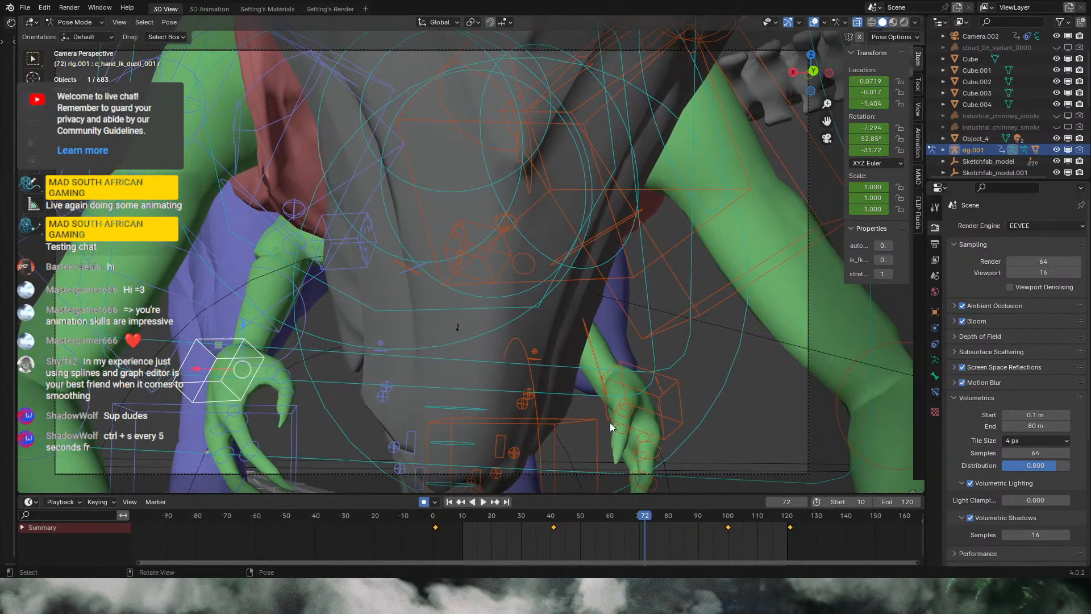
pyautogui.click(814, 23)
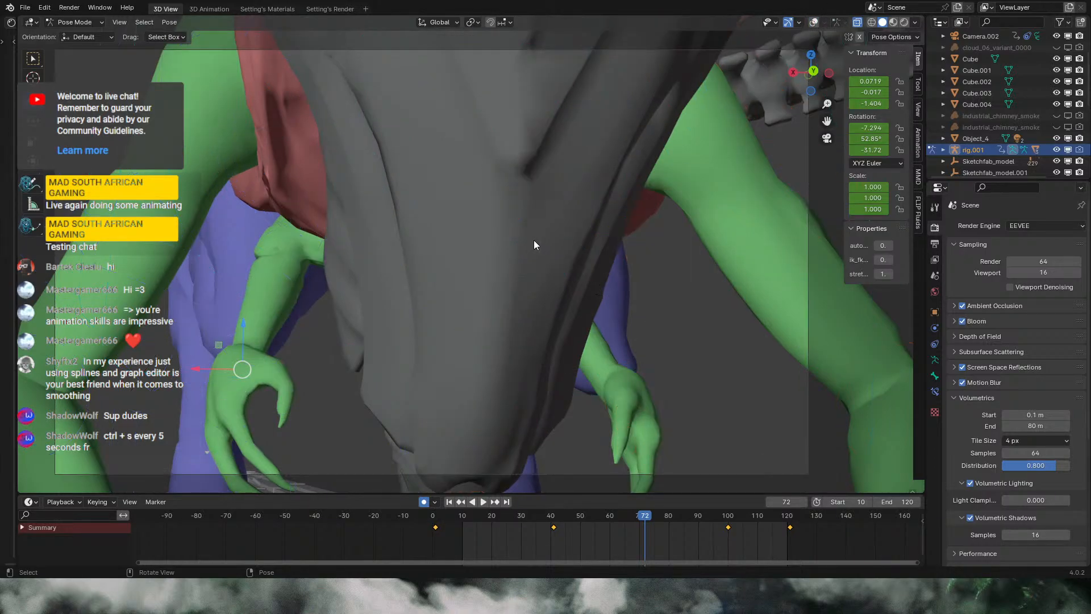
pyautogui.press('r')
pyautogui.press('r')
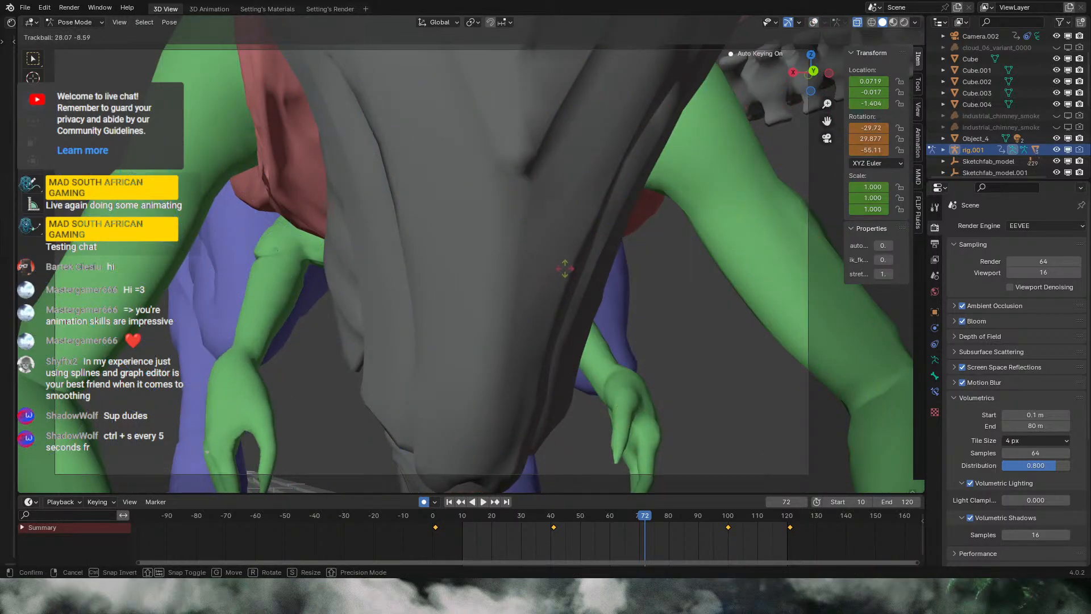
pyautogui.click(659, 442)
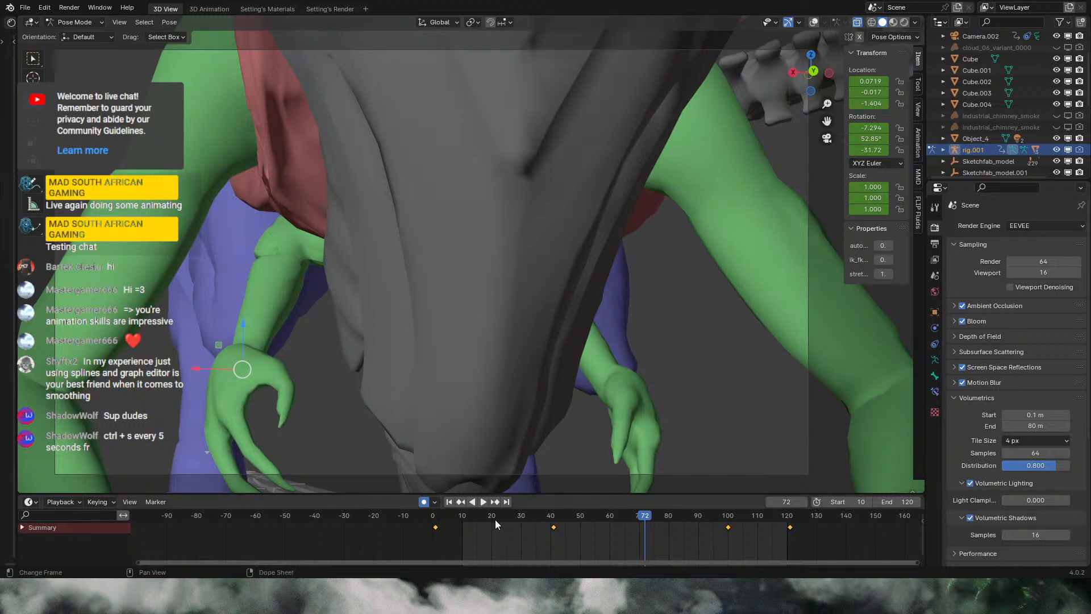
# Step: Save the file after reviewing the hand motion up to frame 100, and restore the viewport overlays
pyautogui.moveTo(467, 518); pyautogui.dragTo(728, 515)
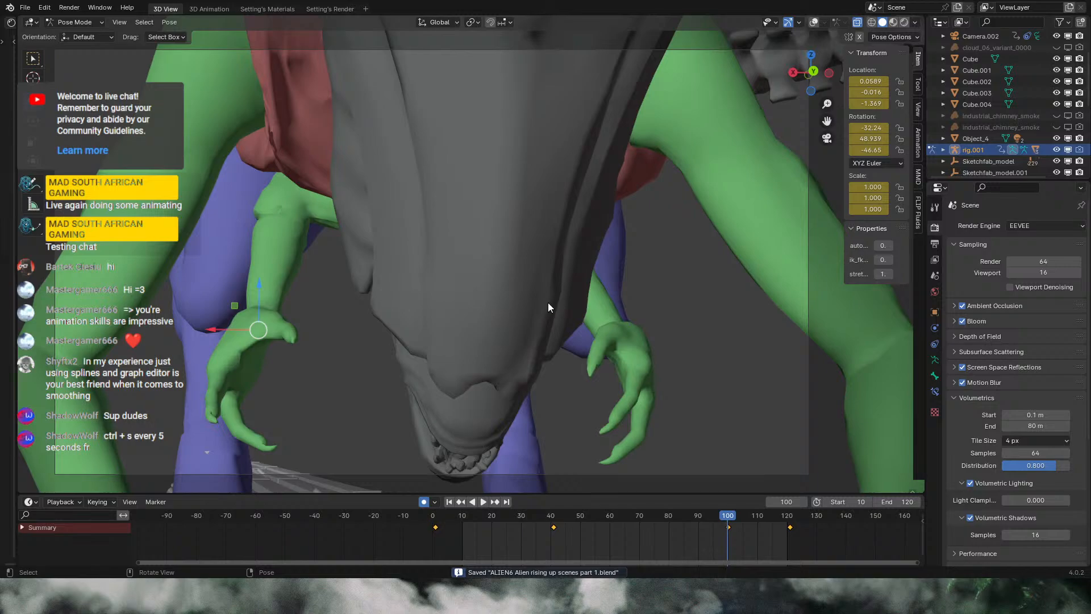
pyautogui.click(814, 23)
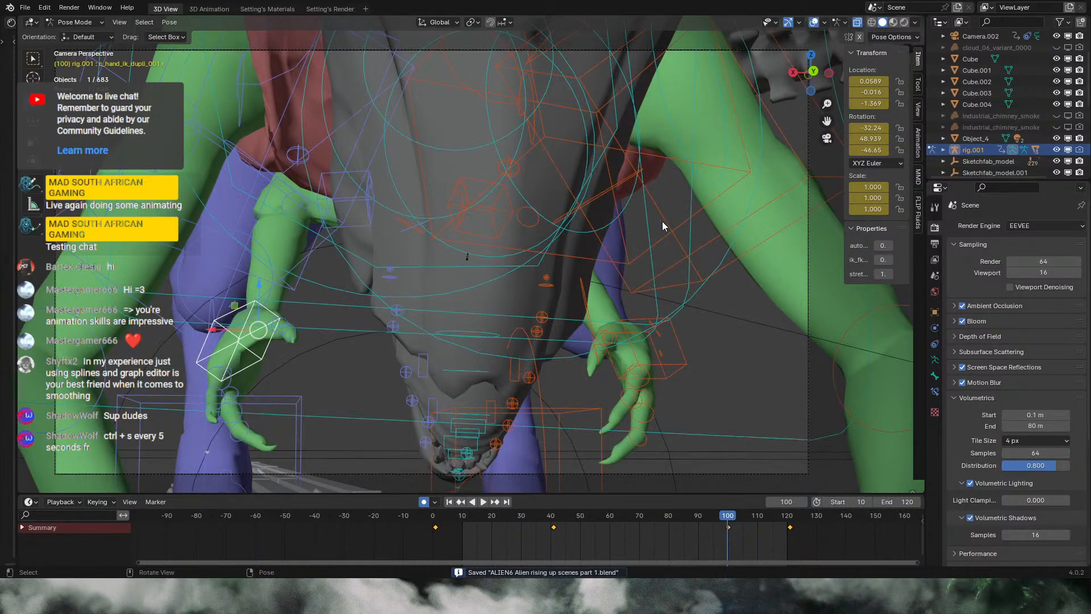
# Step: Select the middle finger's base control on the smaller left hand and try to rotate it at frame 100
pyautogui.click(650, 374)
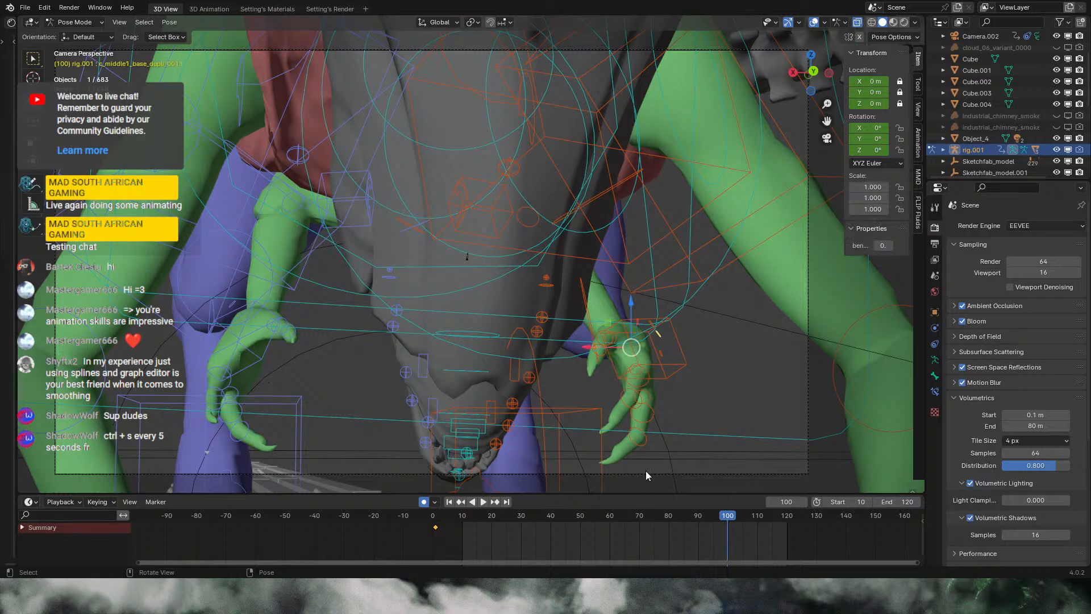
pyautogui.press('r')
pyautogui.press('r')
pyautogui.rightClick(699, 419)
pyautogui.click(451, 520)
pyautogui.press('space')
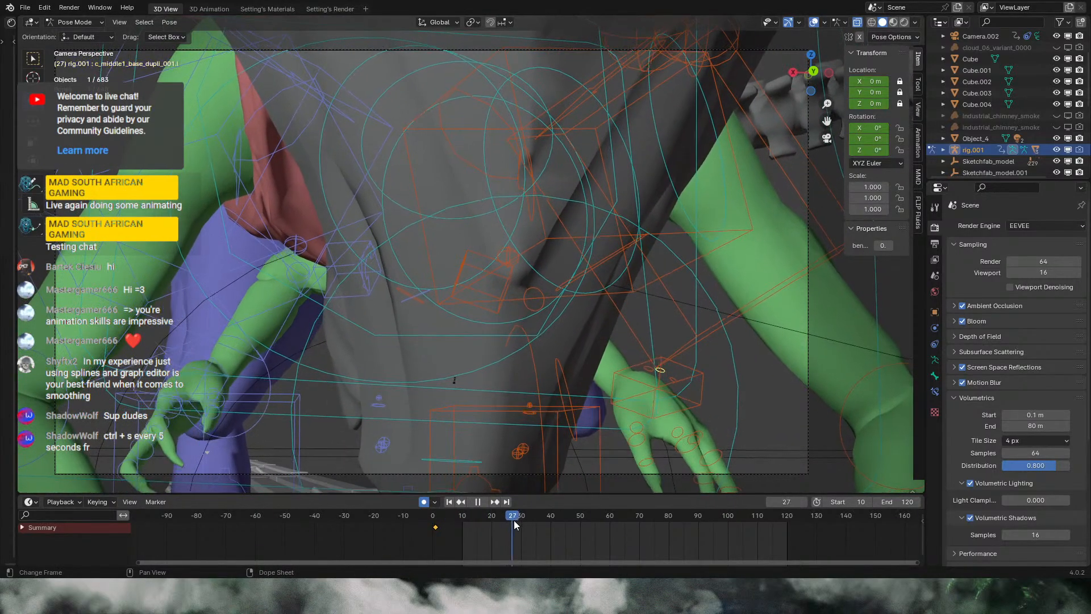
pyautogui.moveTo(514, 520); pyautogui.dragTo(411, 524)
pyautogui.press('space')
pyautogui.press('r')
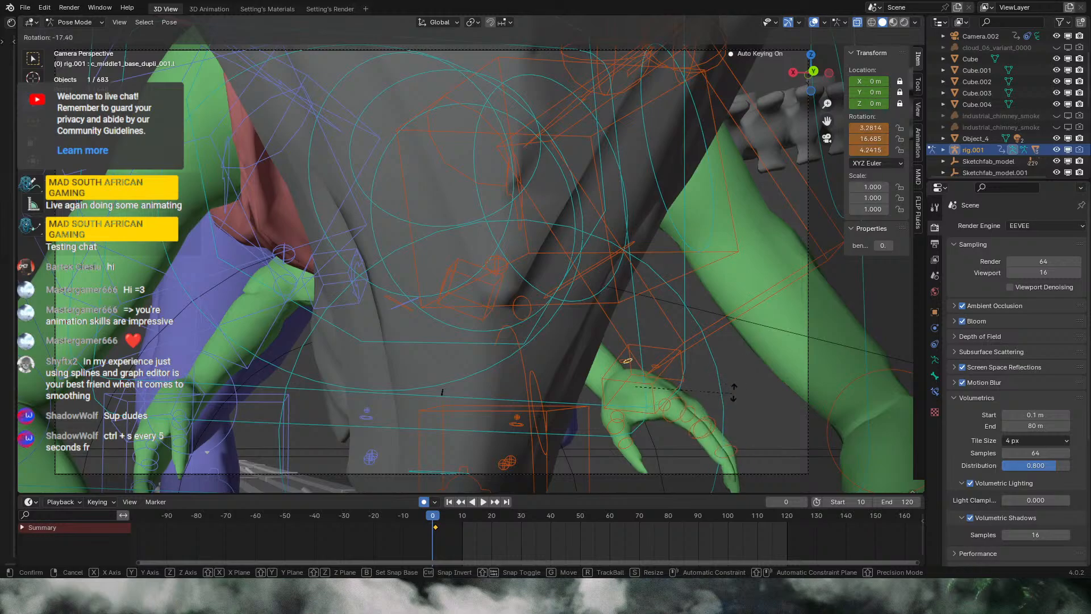
pyautogui.rightClick(736, 372)
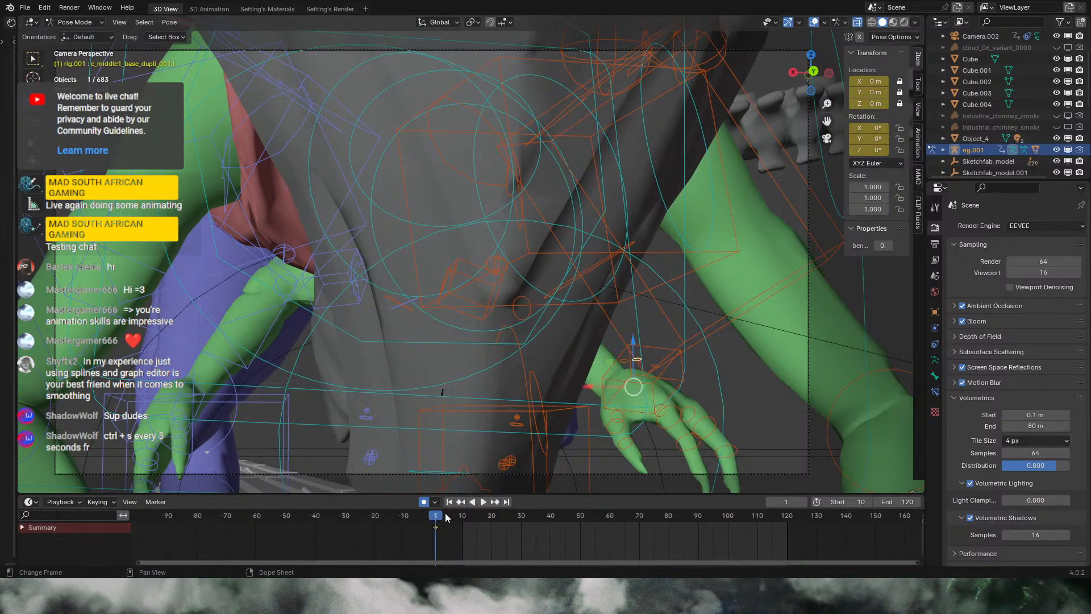
# Step: Rotate the left middle finger's base control at frame 1 to about 15.8°, 3.7°, 1.8°
pyautogui.press('r')
pyautogui.press('r')
pyautogui.click(748, 408)
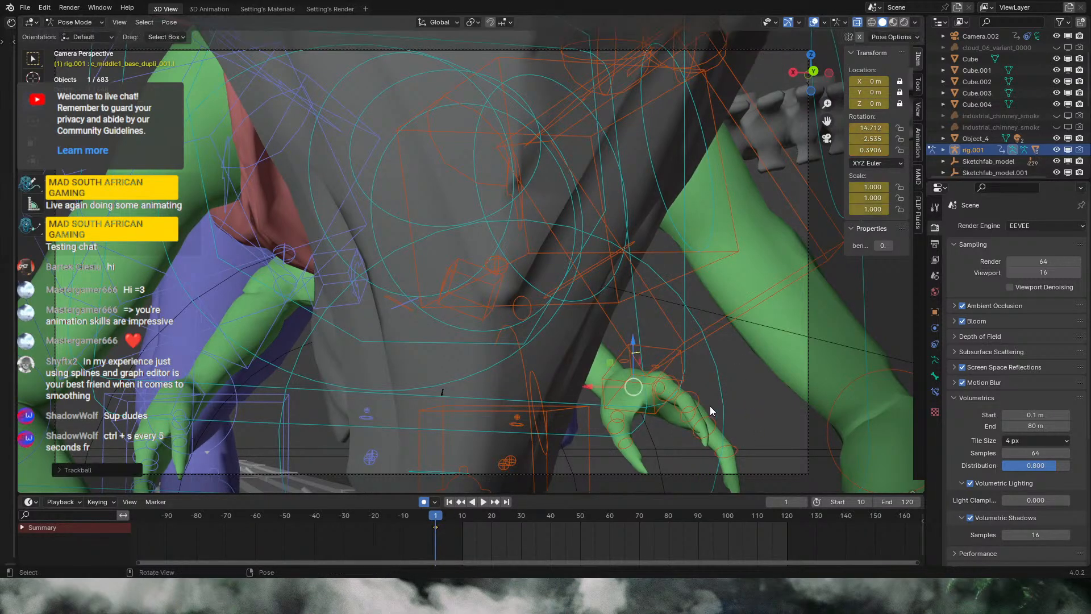
pyautogui.press('r')
pyautogui.click(753, 388)
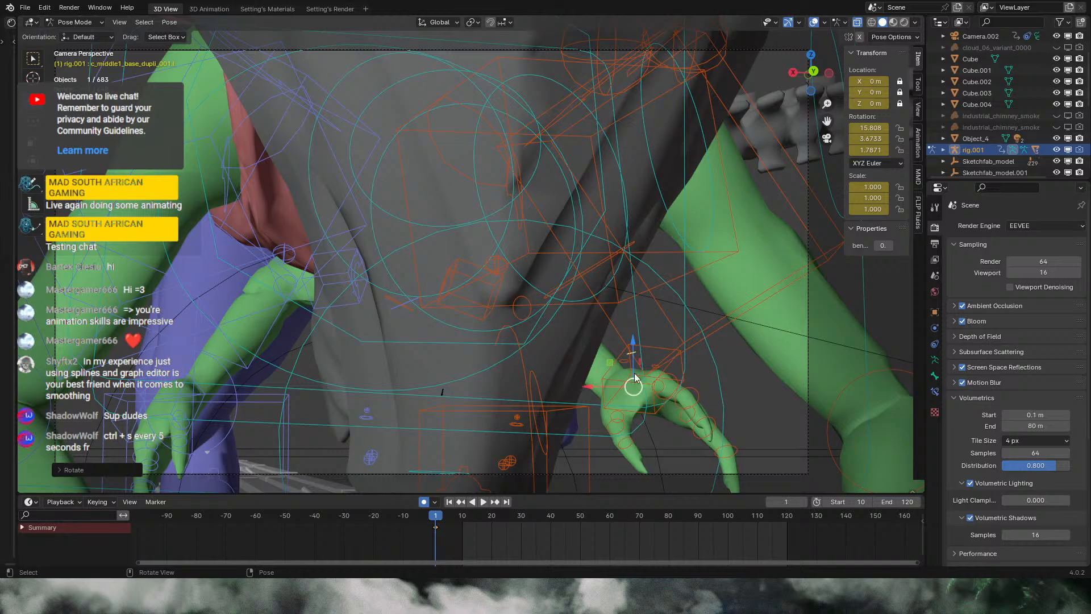
# Step: Rotate the left middle finger's base control at frames 29 and 52, and at frame 88 to about 5.7°, 10.9°, 0.9°
pyautogui.moveTo(445, 527); pyautogui.dragTo(728, 519)
pyautogui.press('r')
pyautogui.click(767, 464)
pyautogui.press('r')
pyautogui.click(551, 524)
pyautogui.press('r')
pyautogui.press('r')
pyautogui.click(736, 438)
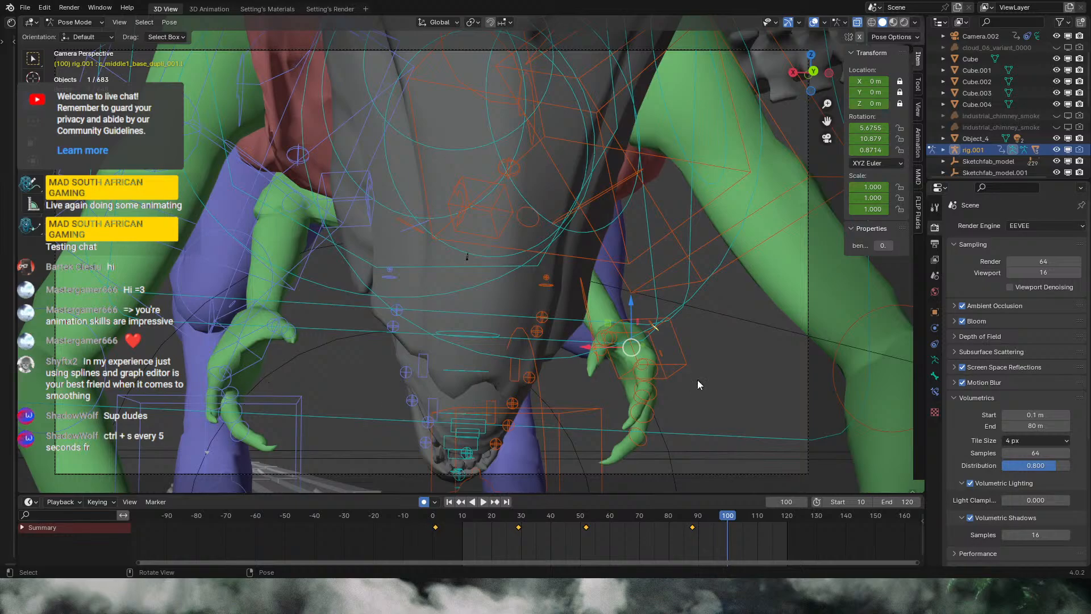
# Step: Rotate the left middle finger's base control at frame 100 to about 19.4°, 9.2°, 1.5°, and at frames 116 and 125
pyautogui.press('r')
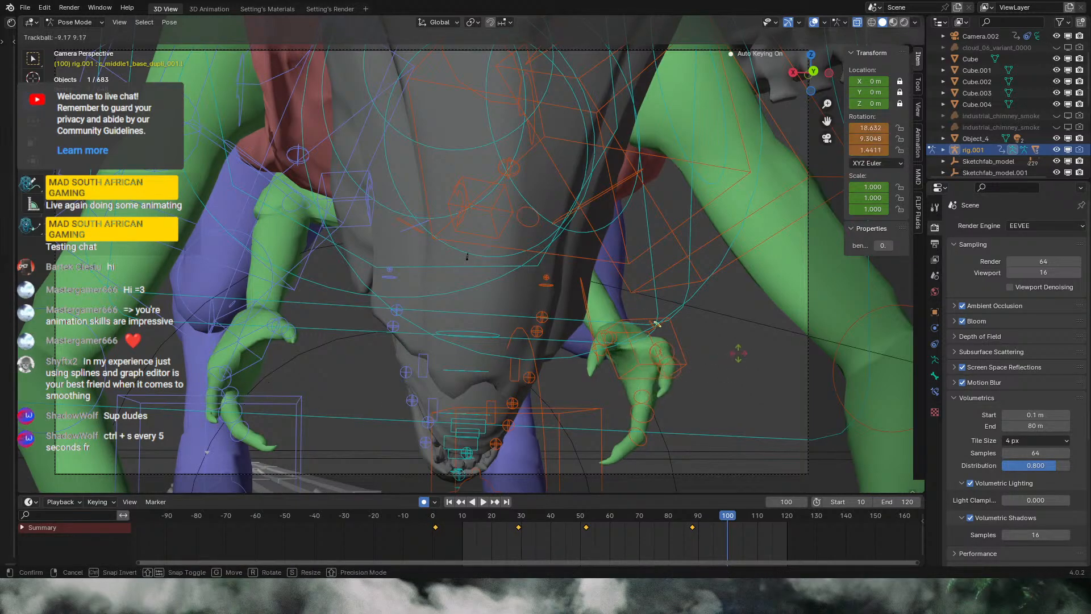
pyautogui.click(740, 345)
pyautogui.moveTo(728, 519); pyautogui.dragTo(775, 520)
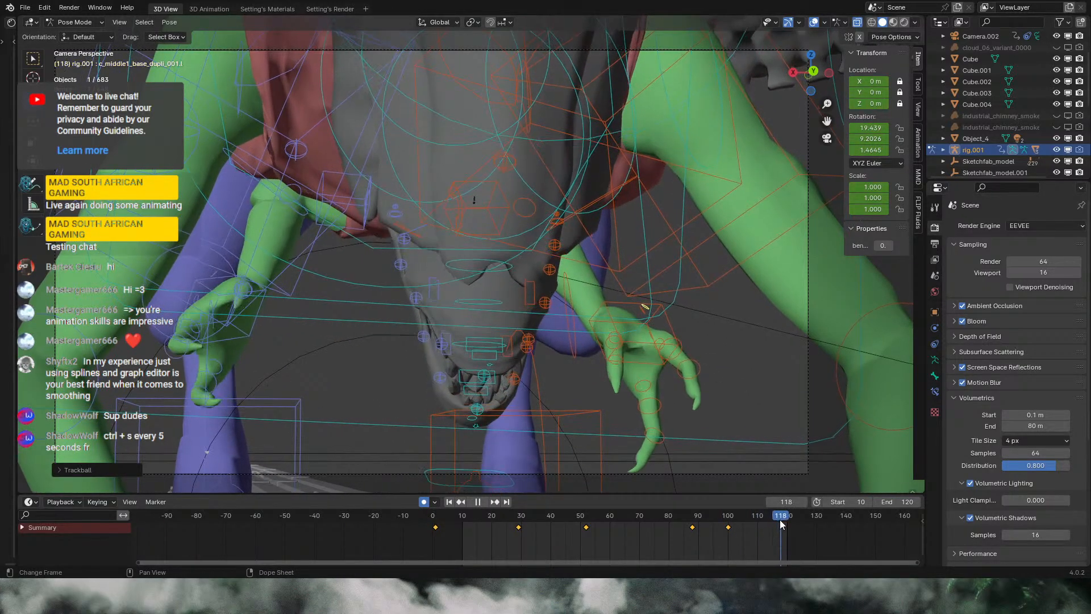
pyautogui.press('r')
pyautogui.press('r')
pyautogui.click(760, 457)
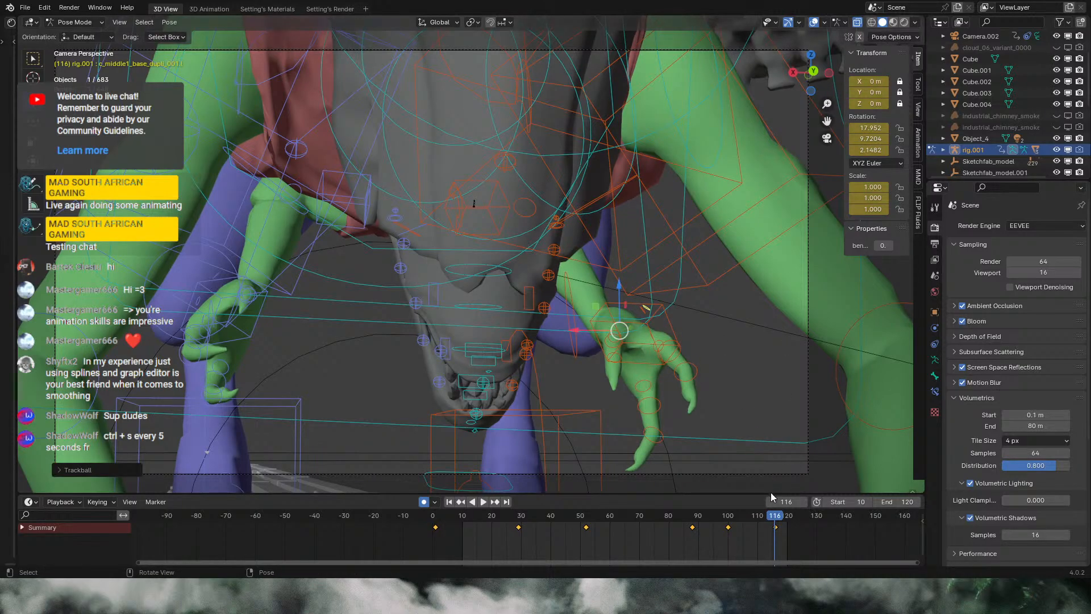
pyautogui.moveTo(787, 520); pyautogui.dragTo(800, 520)
pyautogui.press('r')
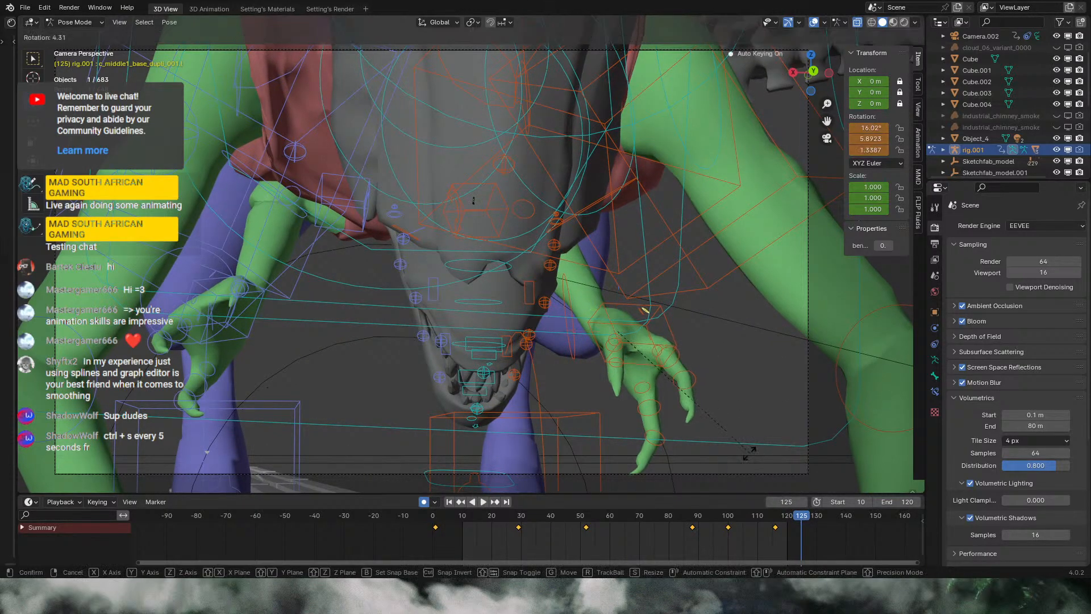
pyautogui.click(595, 332)
# Step: Select the index finger's base control on the smaller left hand and try to rotate it at frame 0
pyautogui.click(645, 314)
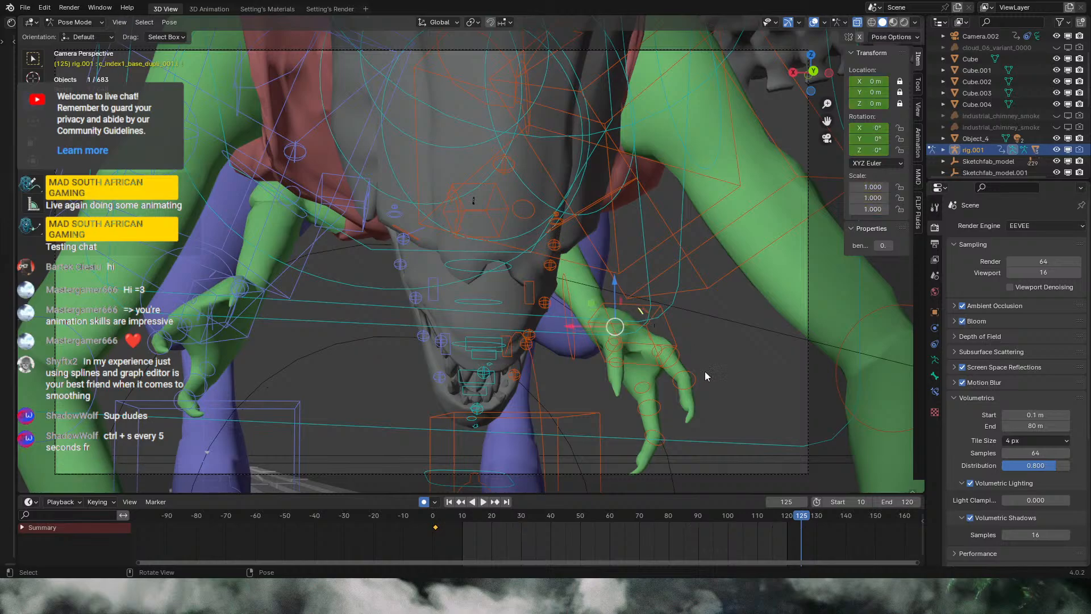
pyautogui.moveTo(476, 517); pyautogui.dragTo(489, 520)
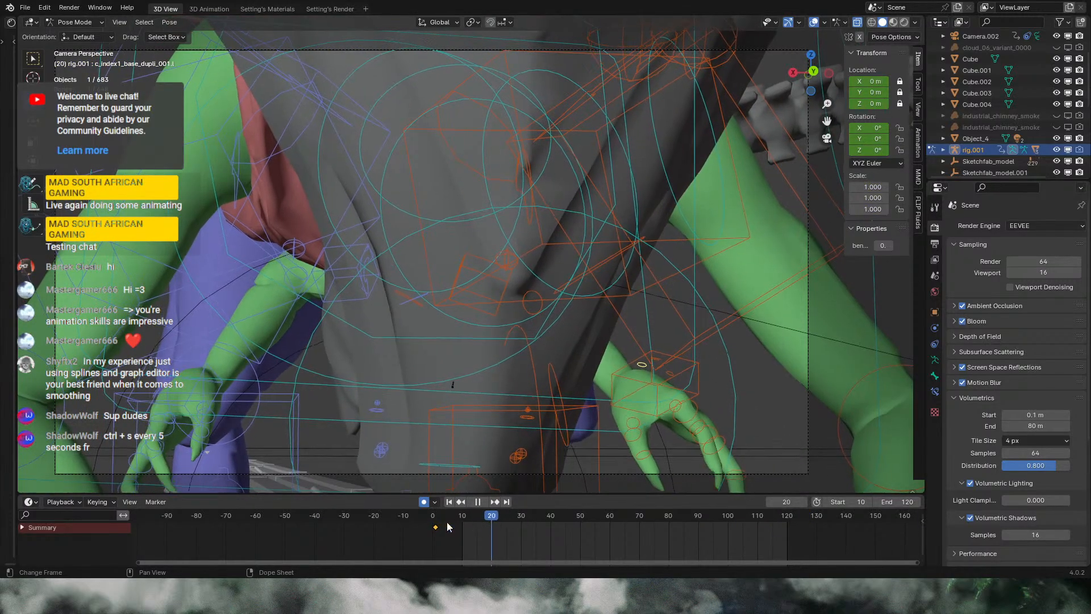
pyautogui.click(433, 519)
pyautogui.press('space')
pyautogui.press('space')
pyautogui.press('r')
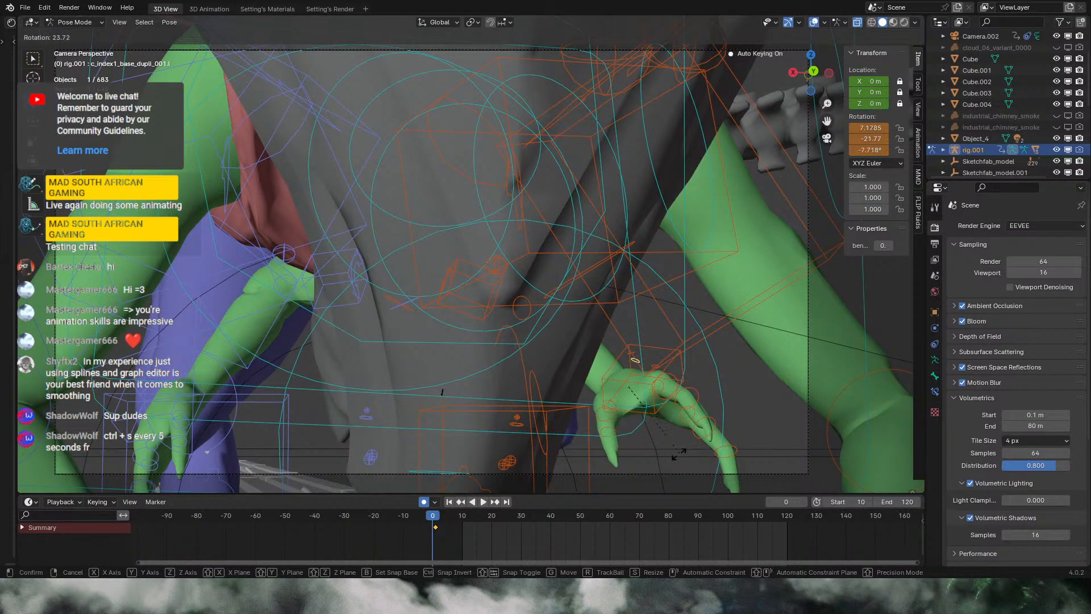
pyautogui.rightClick(679, 454)
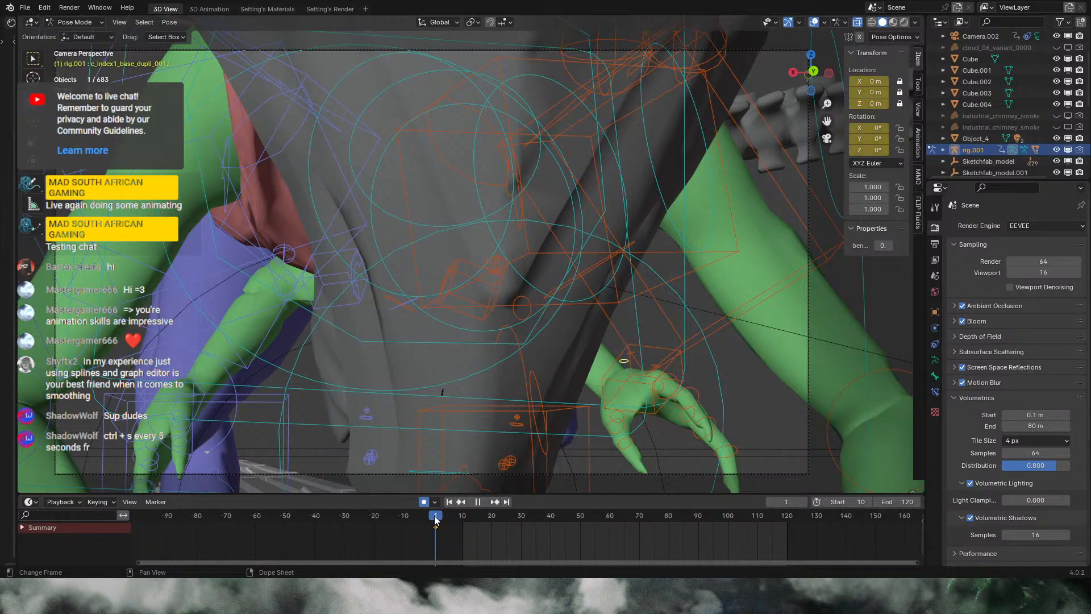
# Step: Rotate the left index finger's base control at frame 1, and at frame 31 to about 1.3°, -12.0°, 4.1°
pyautogui.press('space')
pyautogui.press('r')
pyautogui.click(605, 485)
pyautogui.moveTo(436, 517); pyautogui.dragTo(524, 525)
pyautogui.press('r')
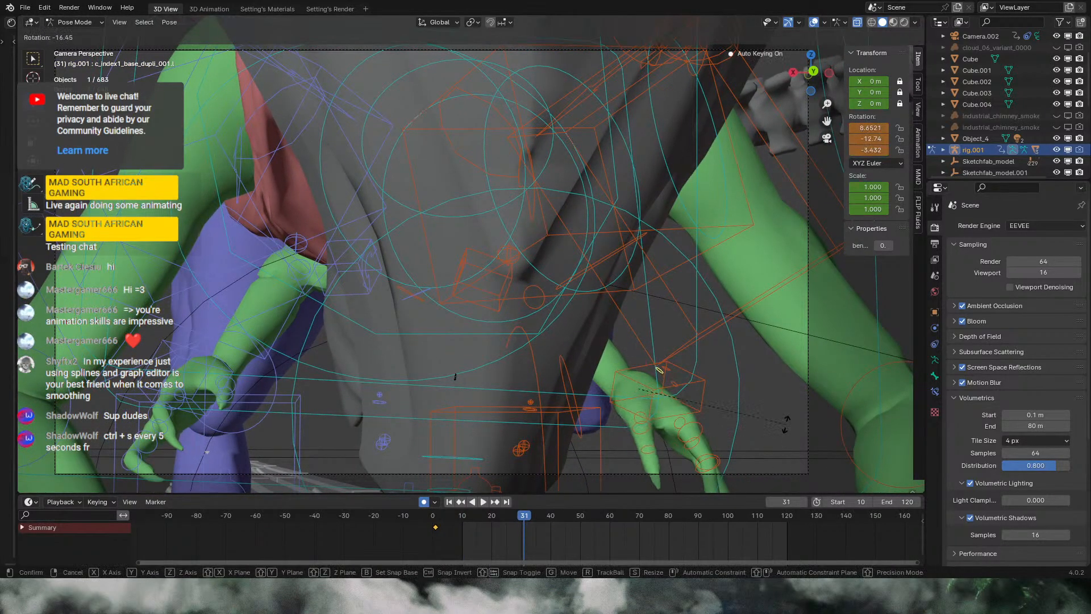
pyautogui.click(785, 416)
pyautogui.press('r')
pyautogui.press('r')
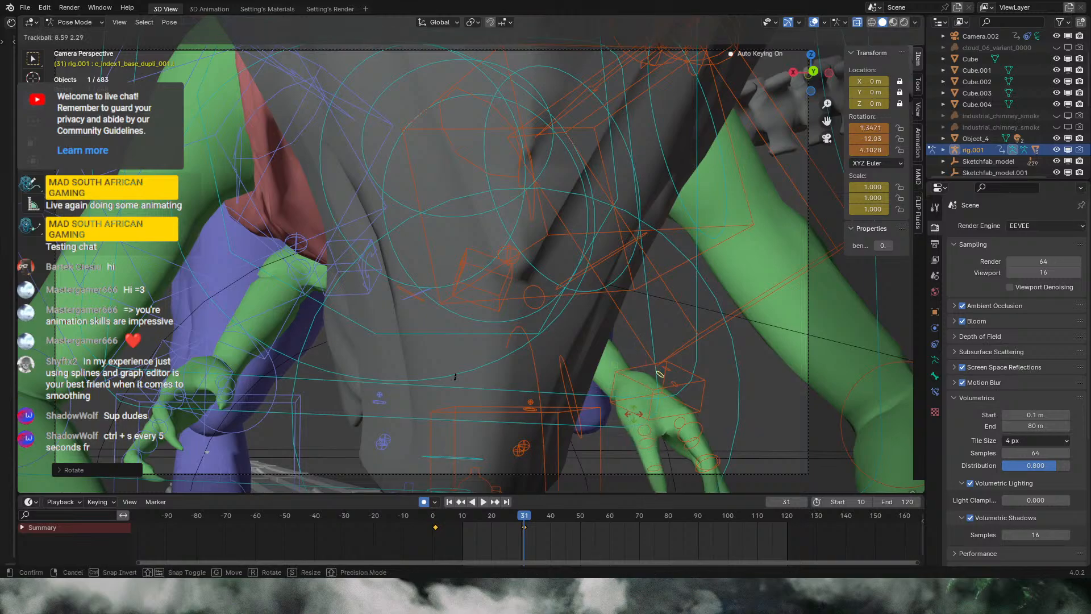
pyautogui.click(634, 415)
# Step: Rotate the left index finger's base control at frame 55 to about 17.5°, -7.7°, -18.0°
pyautogui.moveTo(500, 523); pyautogui.dragTo(595, 526)
pyautogui.press('r')
pyautogui.press('r')
pyautogui.click(641, 451)
# Step: Rotate the left index finger's base control at frame 90 and at the in-between frame 75
pyautogui.moveTo(518, 518); pyautogui.dragTo(697, 531)
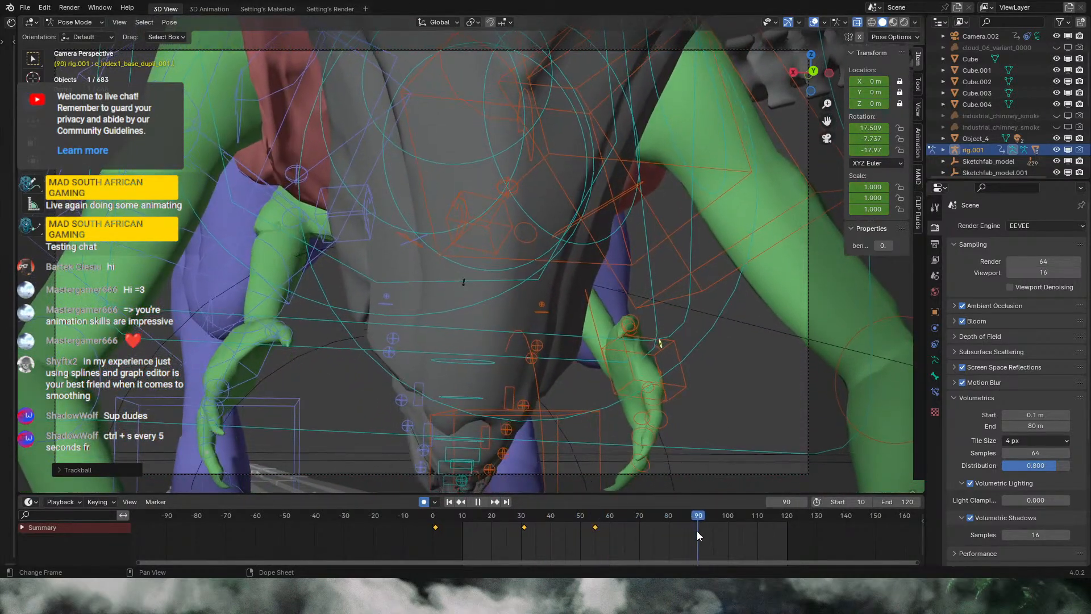
pyautogui.press('r')
pyautogui.press('r')
pyautogui.press('r')
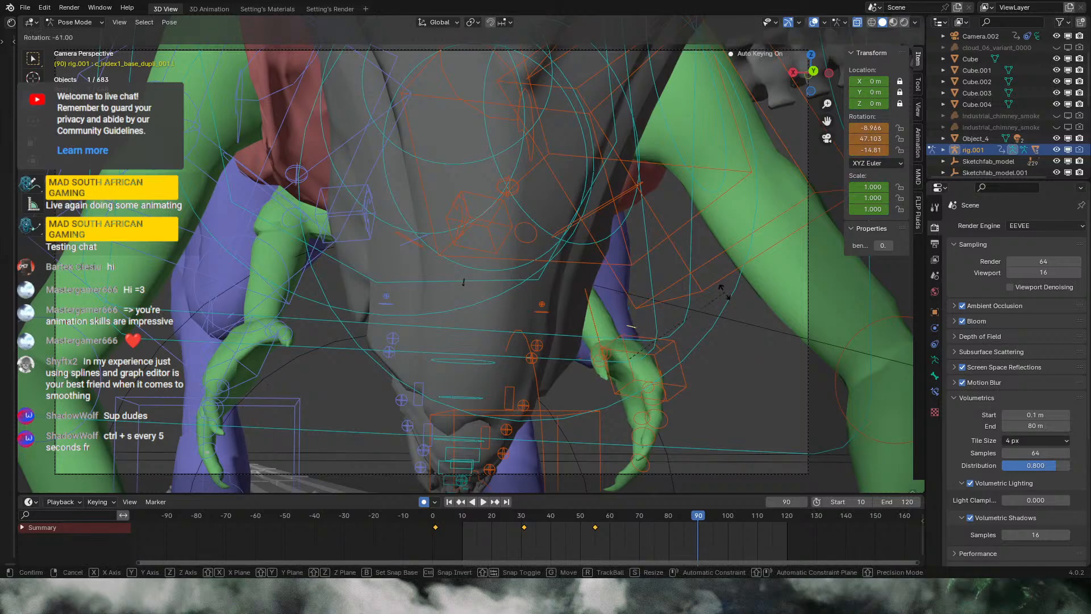
pyautogui.click(718, 471)
pyautogui.moveTo(637, 515); pyautogui.dragTo(654, 515)
pyautogui.press('r')
pyautogui.press('r')
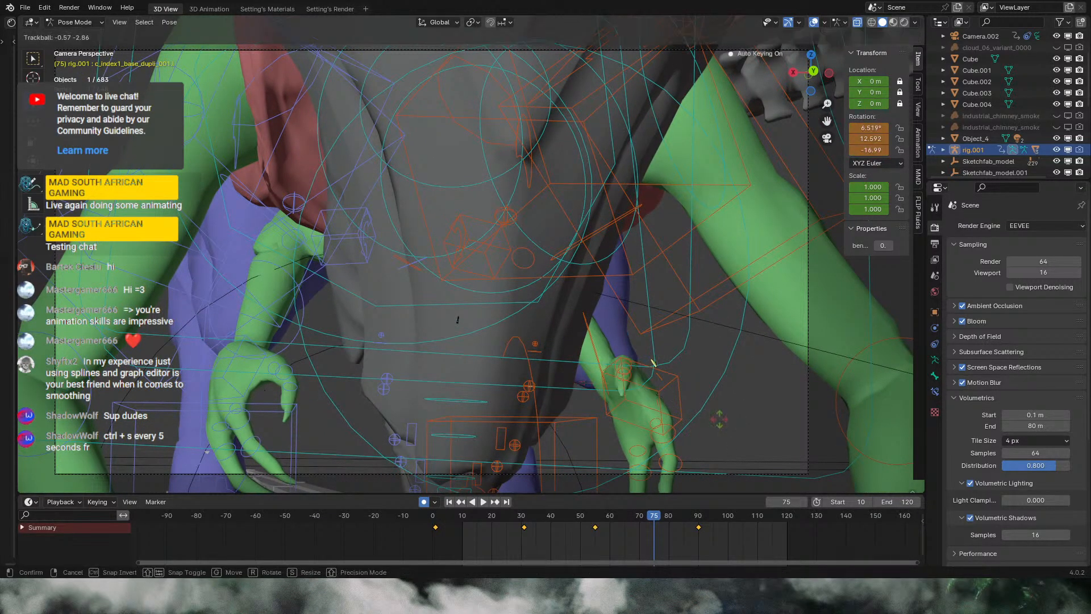
pyautogui.press('r')
pyautogui.click(752, 419)
# Step: Rotate the left index finger's base control at frame 112, and at frame 123 to about 2.9°, 15.1°, -20.2°
pyautogui.moveTo(584, 517)
pyautogui.mouseDown()
pyautogui.moveTo(737, 521)
pyautogui.moveTo(563, 520)
pyautogui.mouseUp()
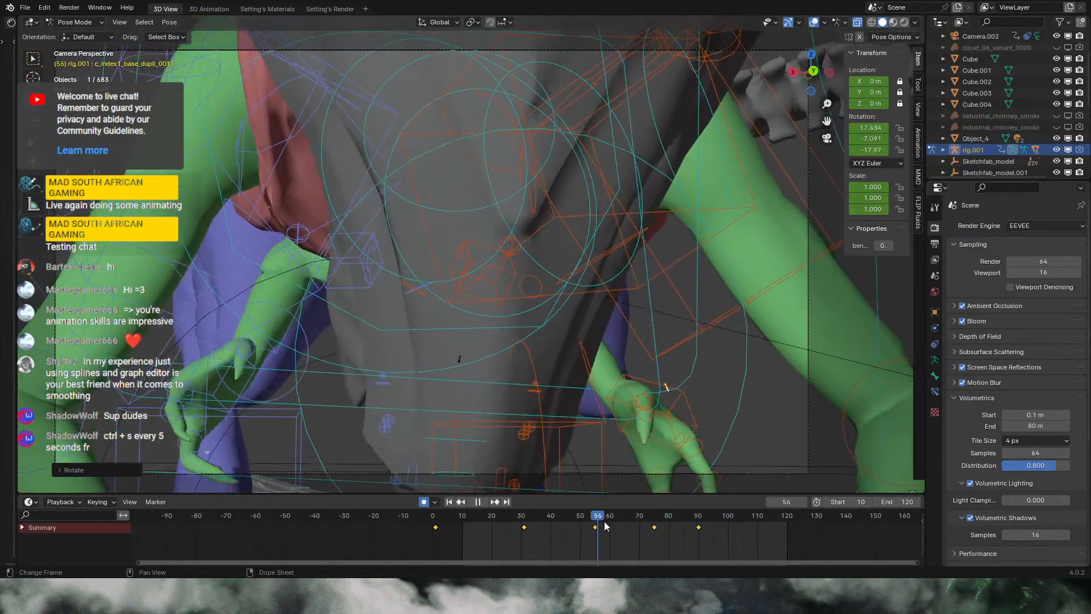
pyautogui.moveTo(697, 526); pyautogui.dragTo(795, 527)
pyautogui.press('r')
pyautogui.press('r')
pyautogui.click(786, 527)
pyautogui.press('r')
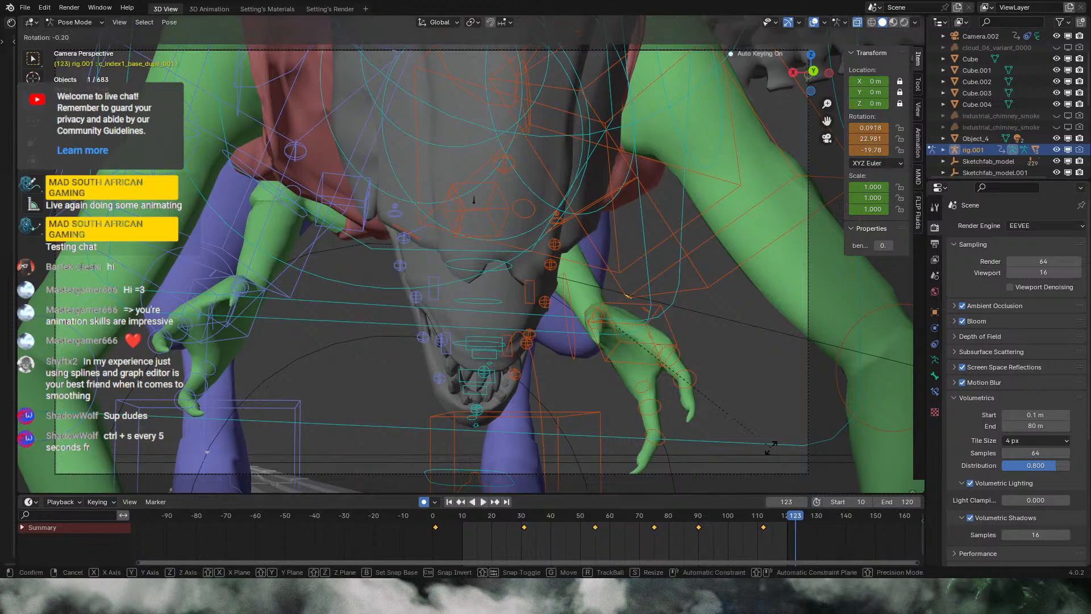
pyautogui.click(697, 402)
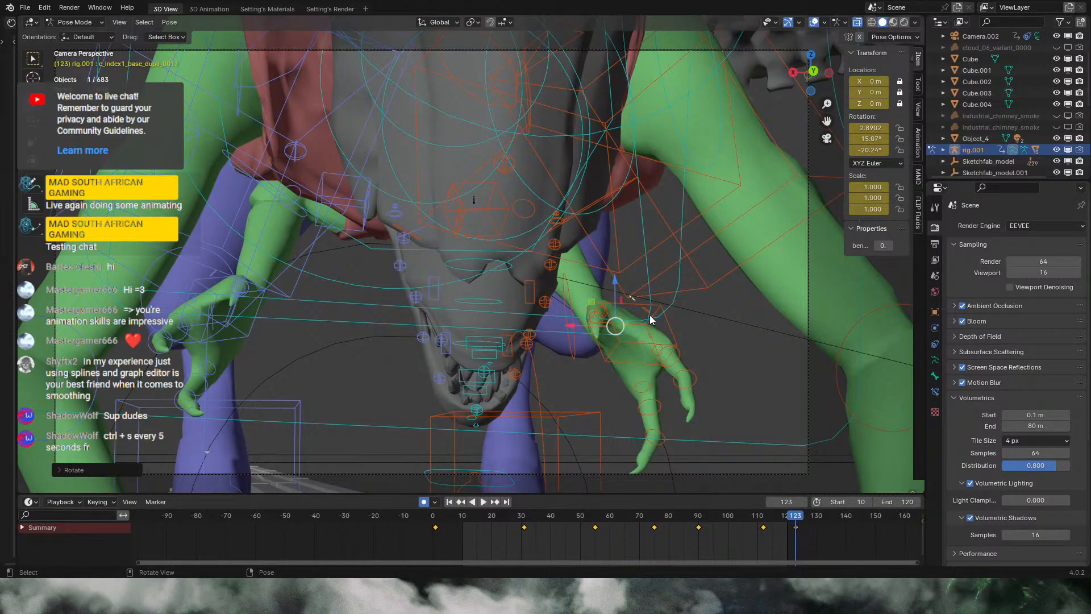
# Step: Select the ring finger's base control on the smaller left hand and try to rotate it at frame 12
pyautogui.click(666, 370)
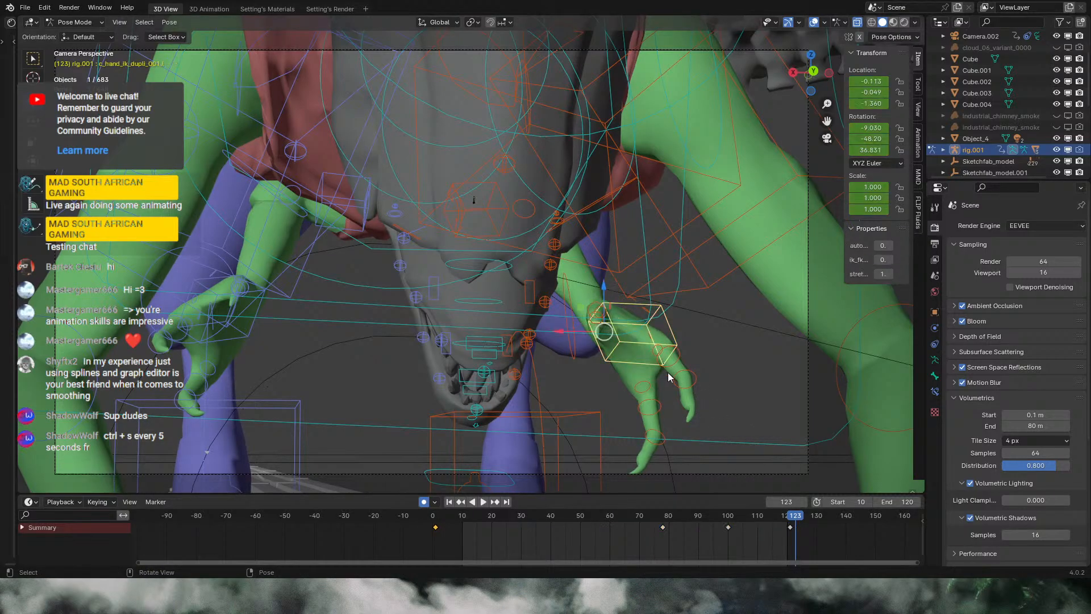
pyautogui.click(653, 338)
pyautogui.moveTo(473, 511); pyautogui.dragTo(467, 511)
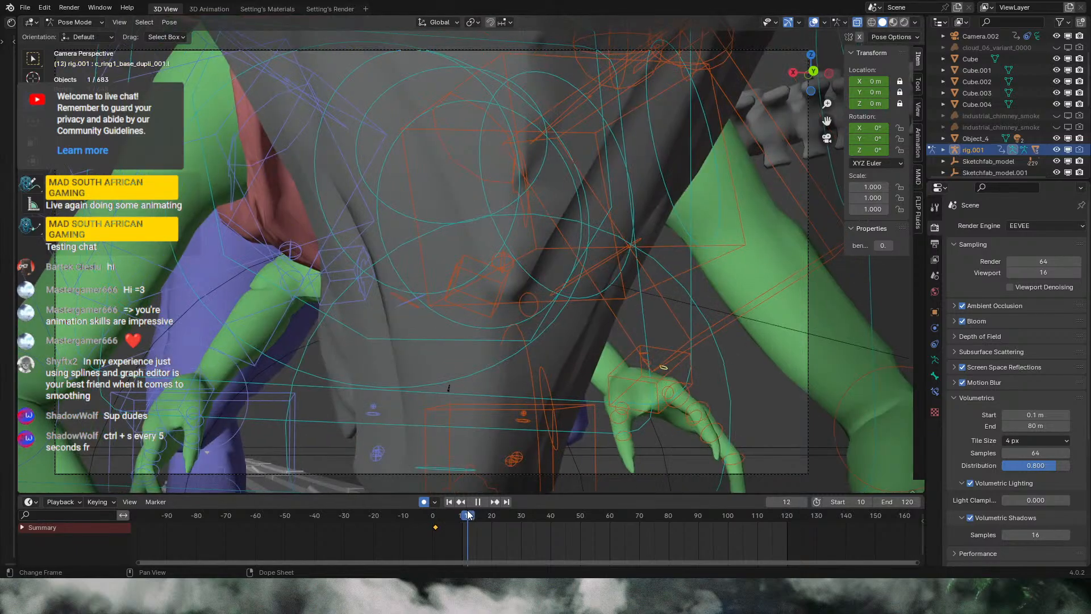
pyautogui.press('r')
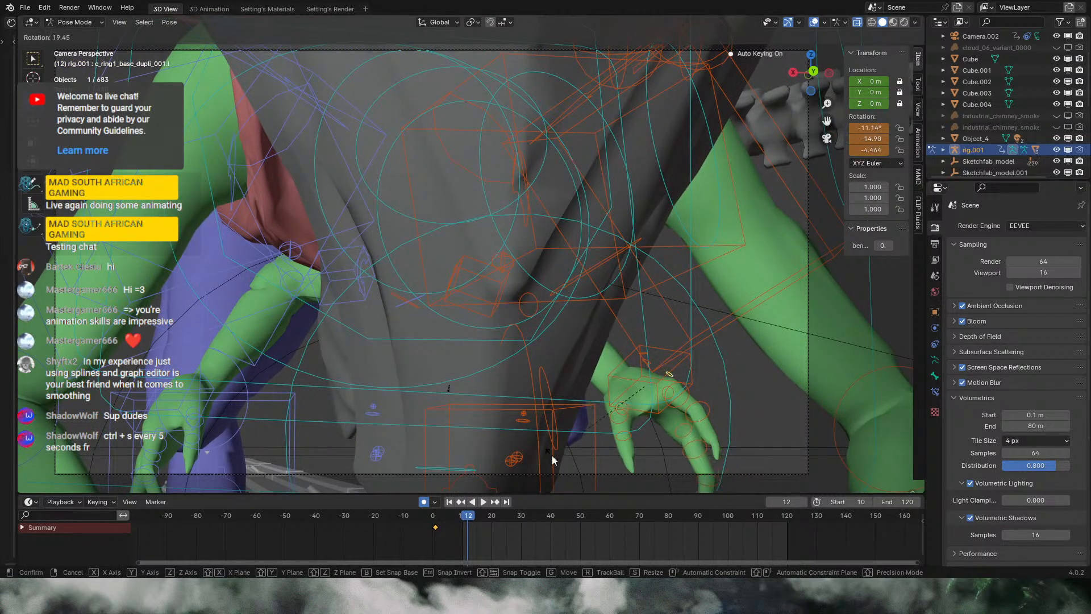
pyautogui.rightClick(552, 455)
# Step: Rotate the left ring finger's base control to about -11.1°, -16.4°, -4.0° at frame 1 and -2.7°, -10.9°, -2.6° at frame 40
pyautogui.click(433, 518)
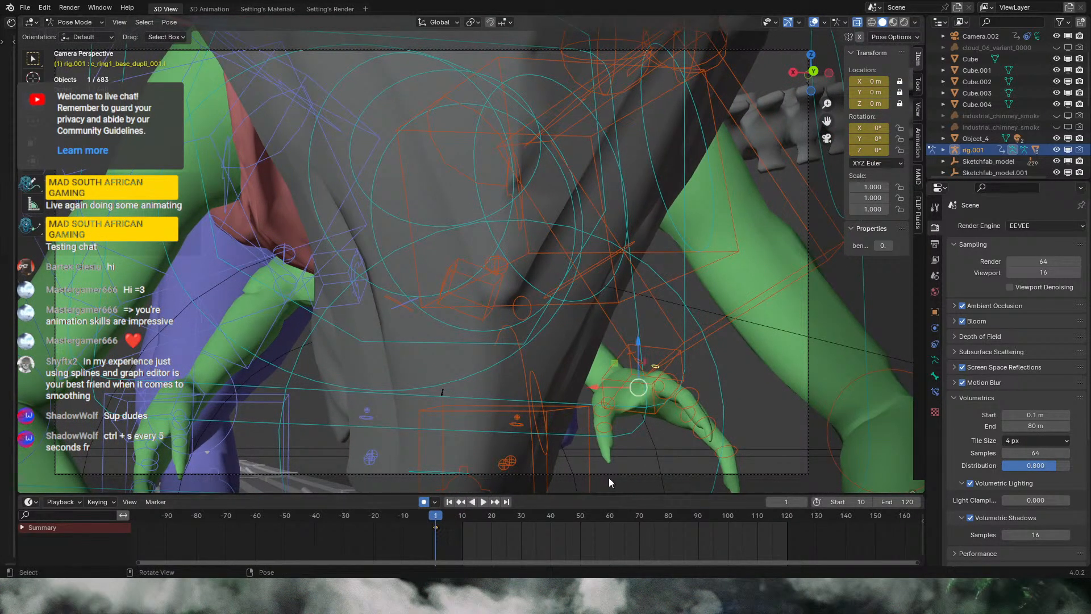
pyautogui.press('r')
pyautogui.click(572, 52)
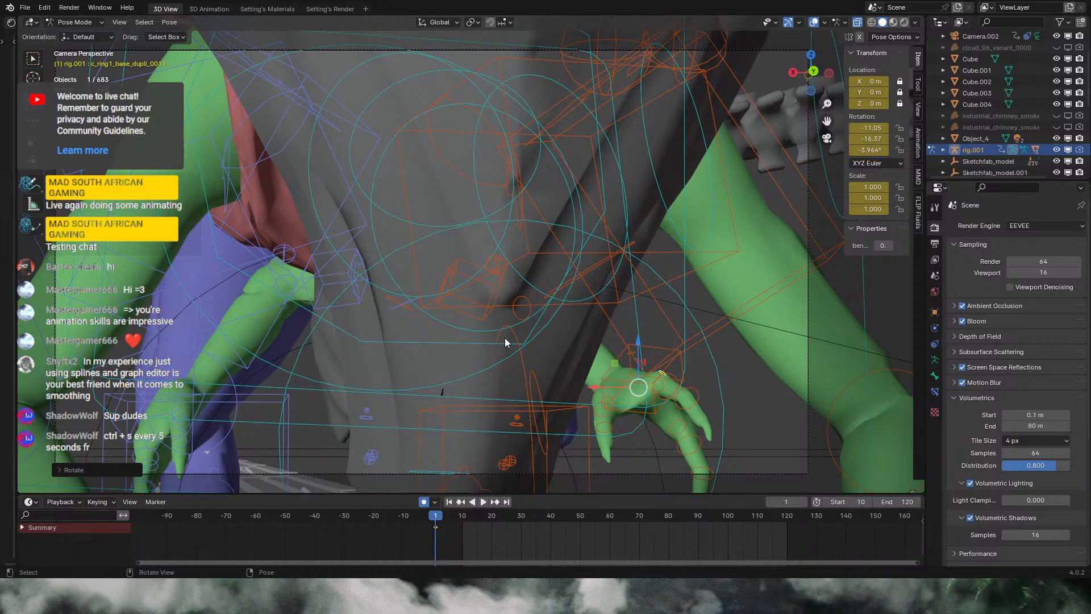
pyautogui.moveTo(451, 521); pyautogui.dragTo(550, 527)
pyautogui.press('r')
pyautogui.click(675, 433)
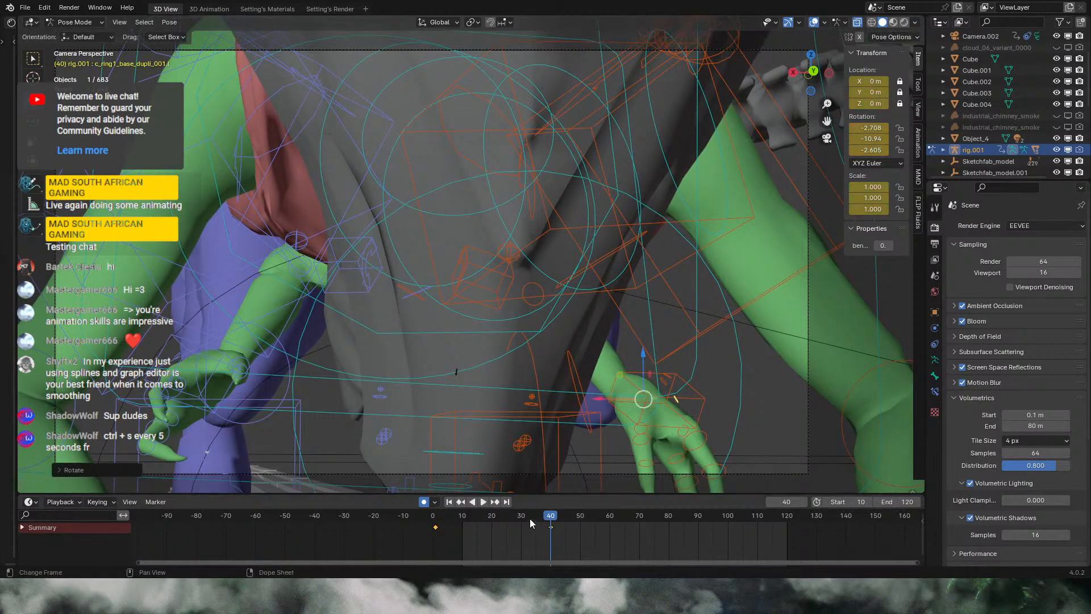
# Step: Rotate the left ring finger's base control at frame 74 to about -6.2°, -17.8°, -12.8°
pyautogui.press('space')
pyautogui.press('space')
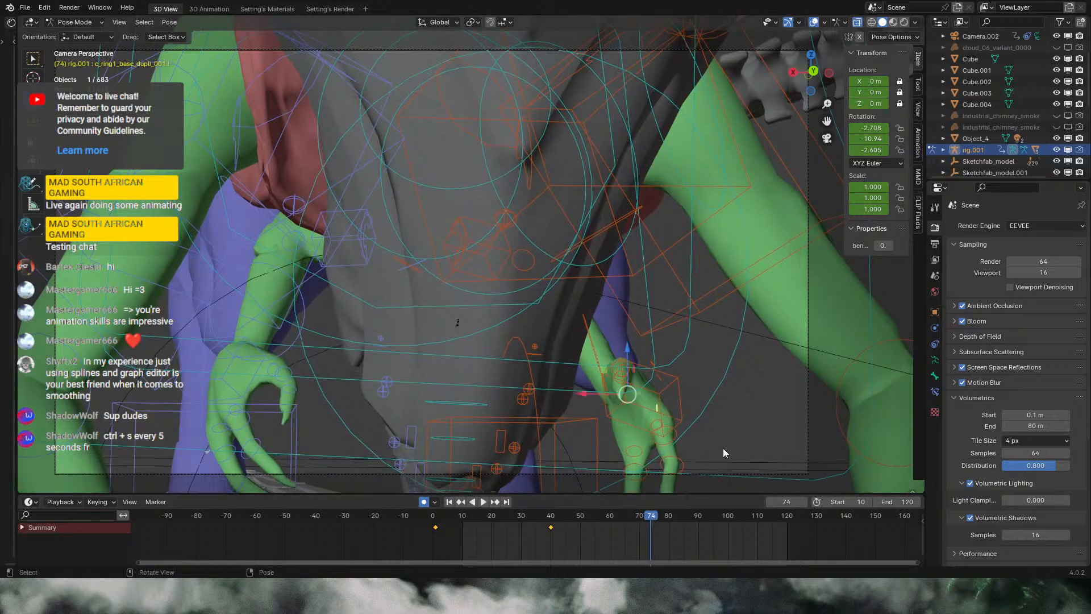
pyautogui.press('r')
pyautogui.click(707, 456)
pyautogui.press('r')
pyautogui.press('r')
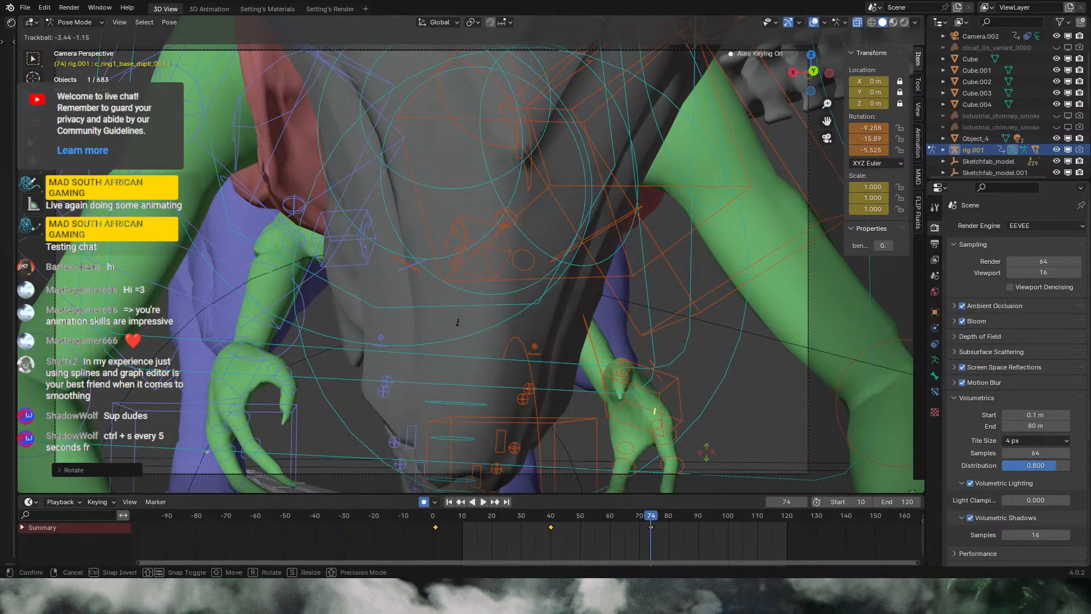
pyautogui.click(709, 450)
# Step: Rotate the left ring finger's base control at frame 98 to about 0.8°, -1.4°, -9.5°
pyautogui.press('space')
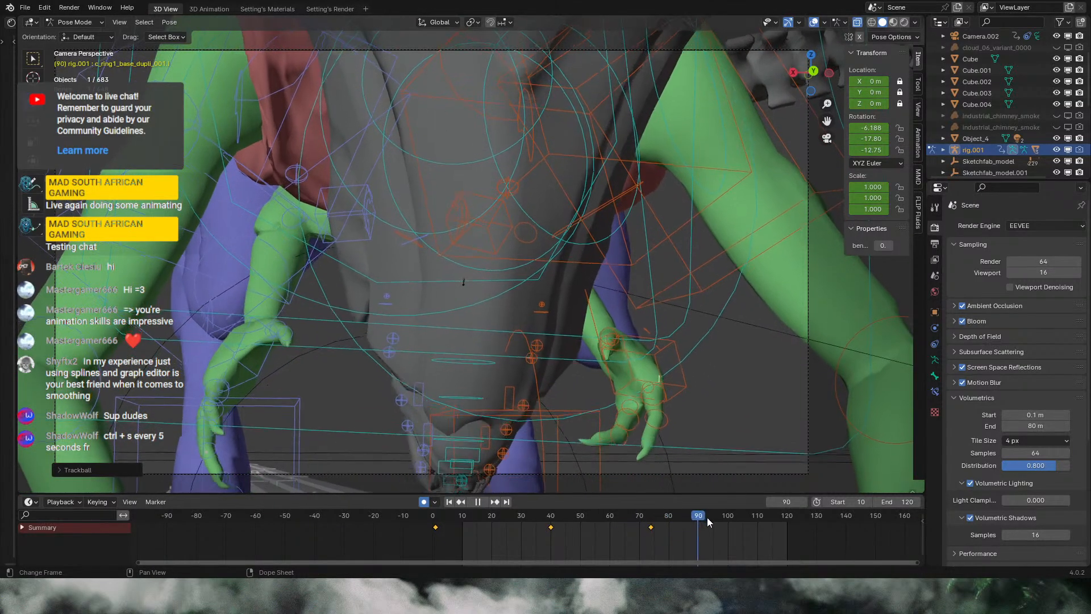
pyautogui.press('space')
pyautogui.press('r')
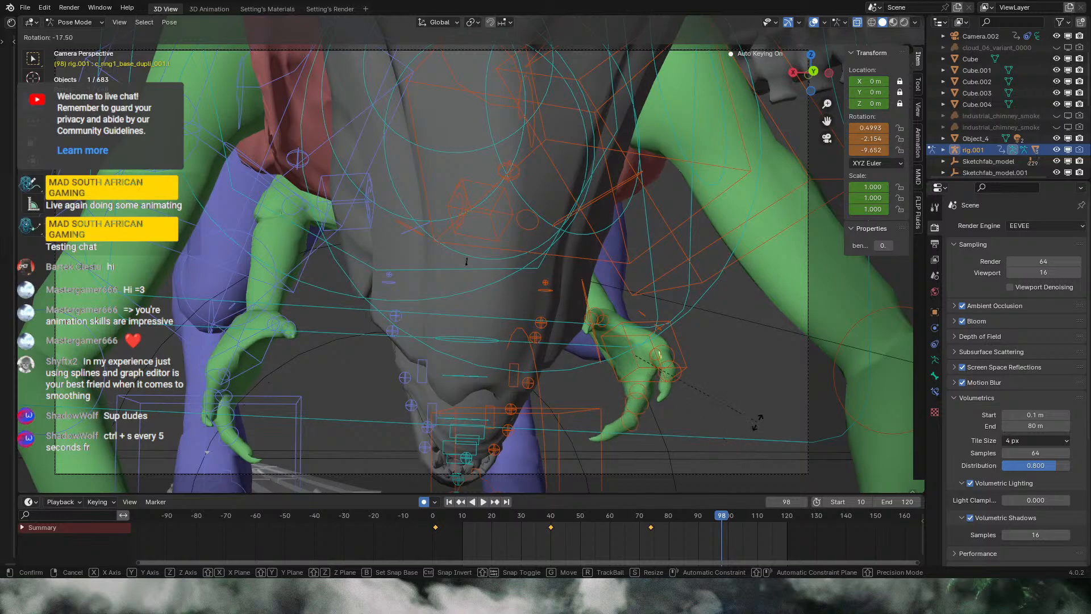
pyautogui.click(757, 422)
# Step: Rotate the left ring finger's base control at frame 114, and at frame 122 to about -3.0°, -13.5°, -5.8°
pyautogui.press('space')
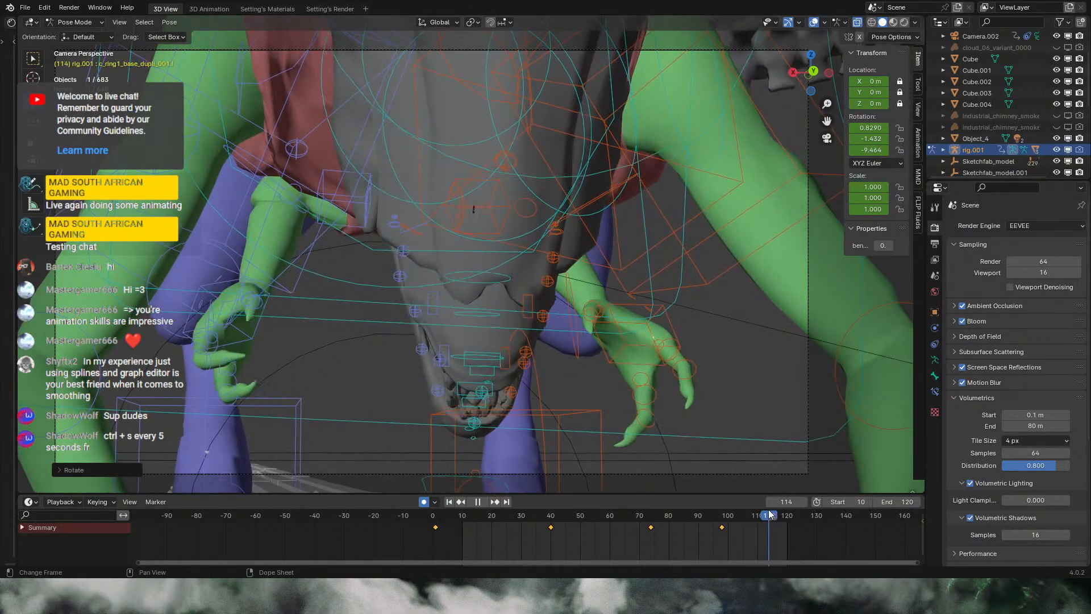
pyautogui.press('space')
pyautogui.press('r')
pyautogui.press('r')
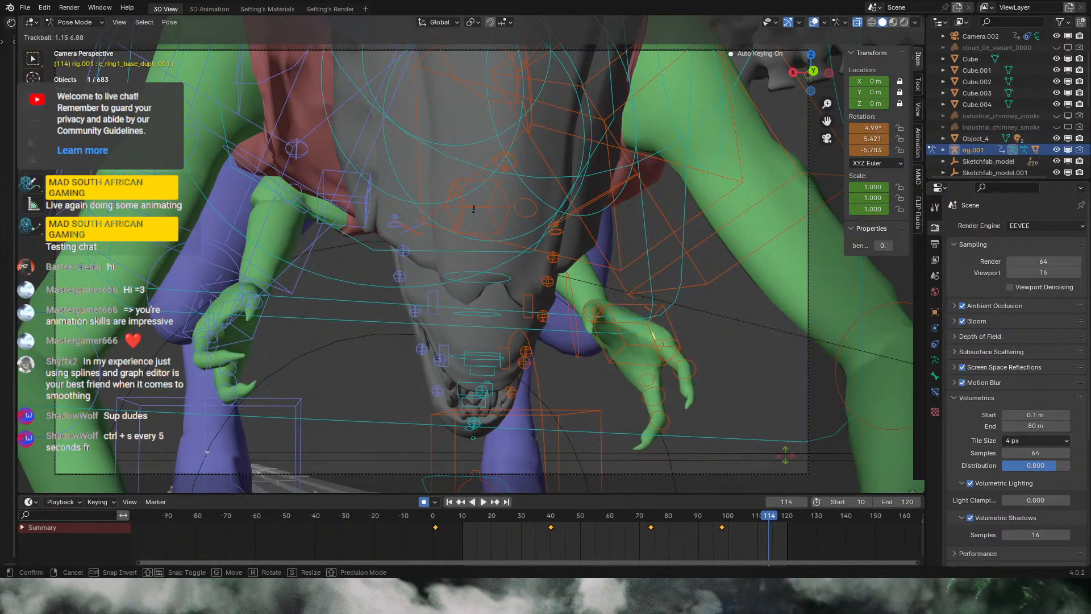
pyautogui.click(474, 208)
pyautogui.press('space')
pyautogui.press('r')
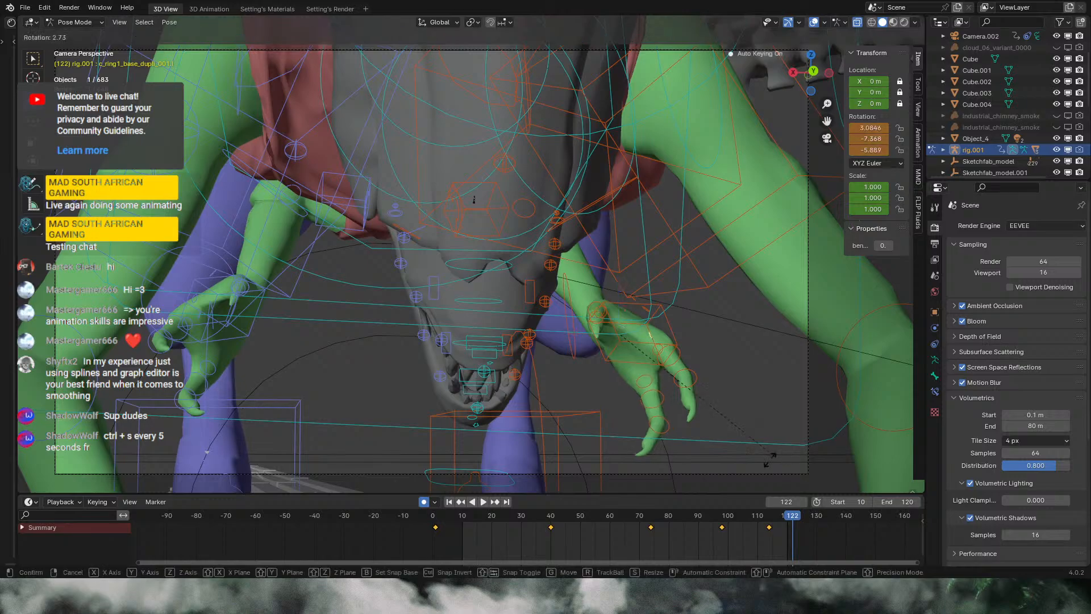
pyautogui.click(660, 419)
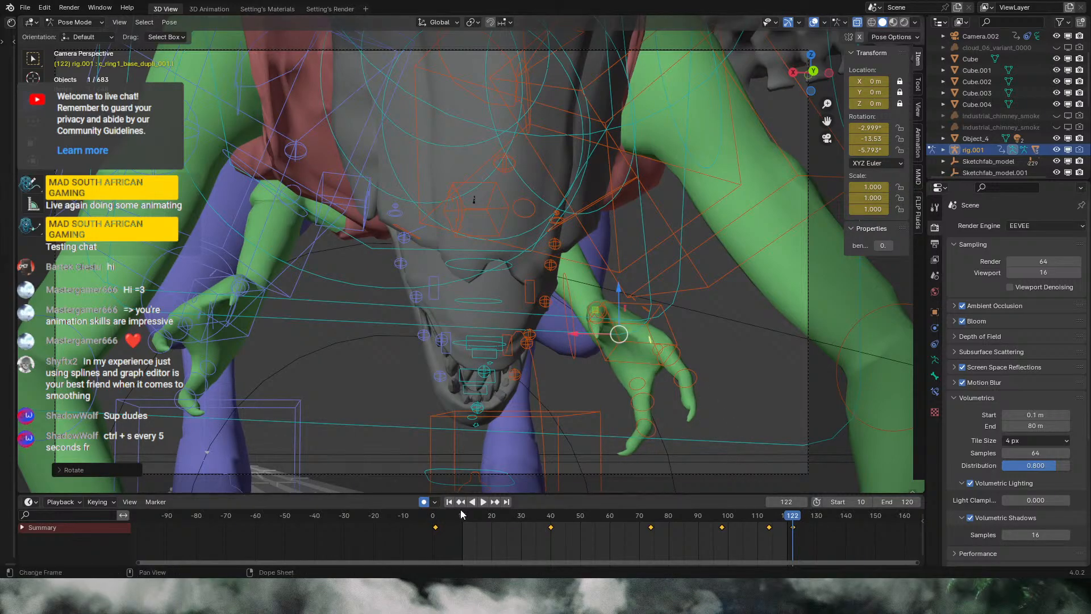
# Step: Select the smaller left hand's IK control and rotate it at frame 78
pyautogui.press('space')
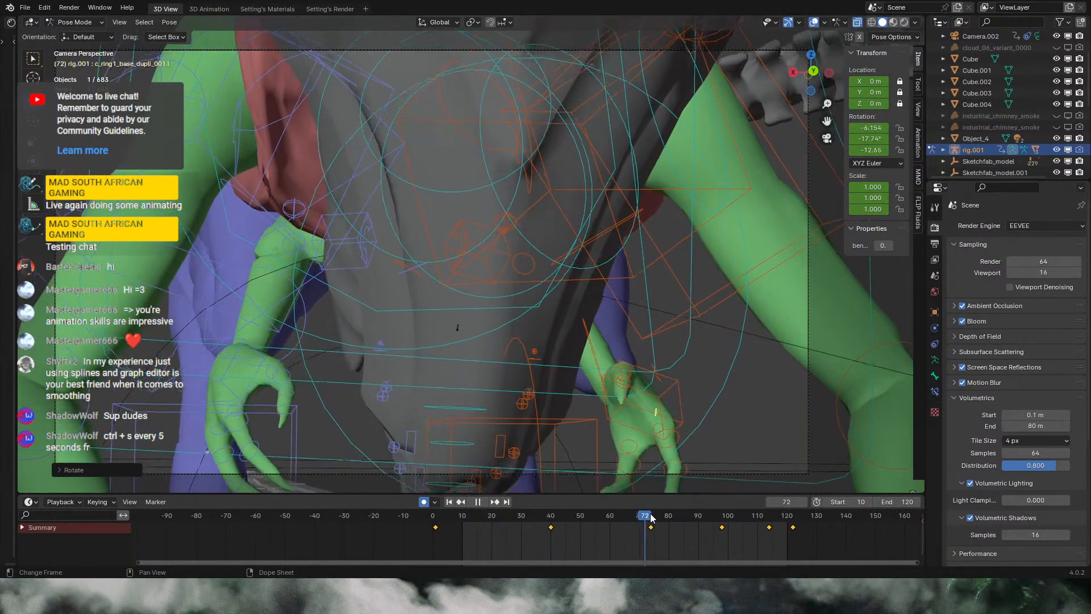
pyautogui.moveTo(651, 517)
pyautogui.mouseDown()
pyautogui.moveTo(434, 517)
pyautogui.moveTo(663, 533)
pyautogui.mouseUp()
pyautogui.click(697, 405)
pyautogui.press('r')
pyautogui.press('r')
pyautogui.click(456, 372)
pyautogui.press('r')
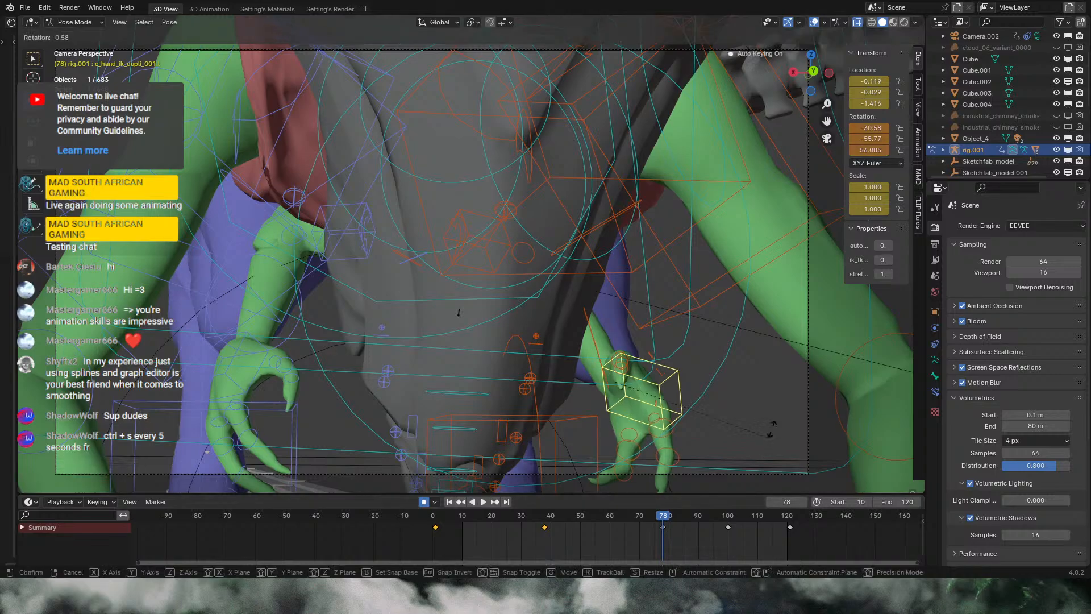
pyautogui.click(760, 392)
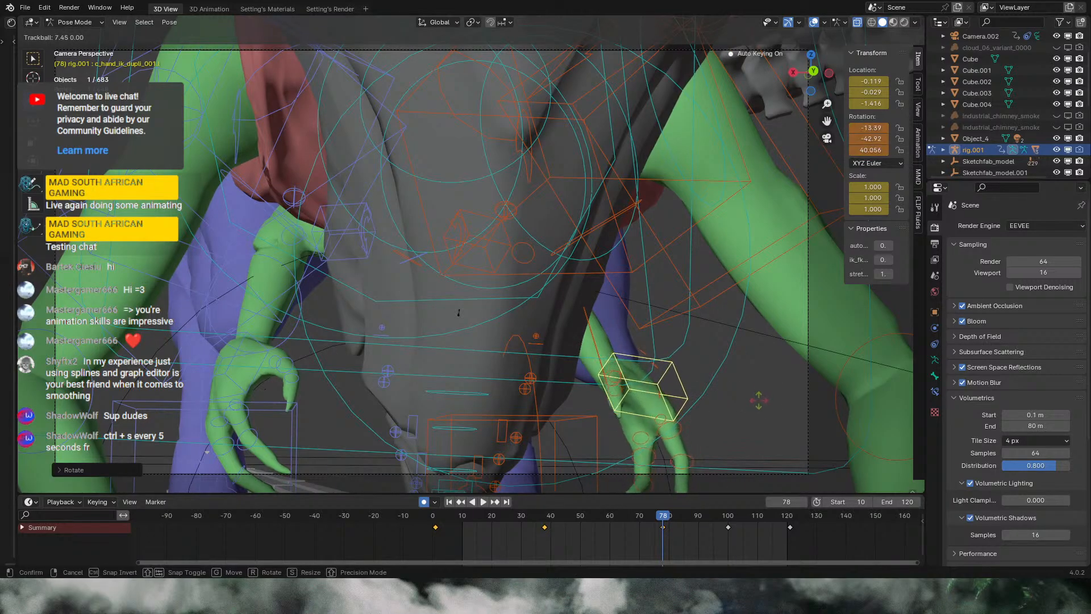
# Step: Move the left hand's IK control to about -0.121, -0.027, -1.404 m at frame 78 and refine its rotation
pyautogui.press('r')
pyautogui.press('r')
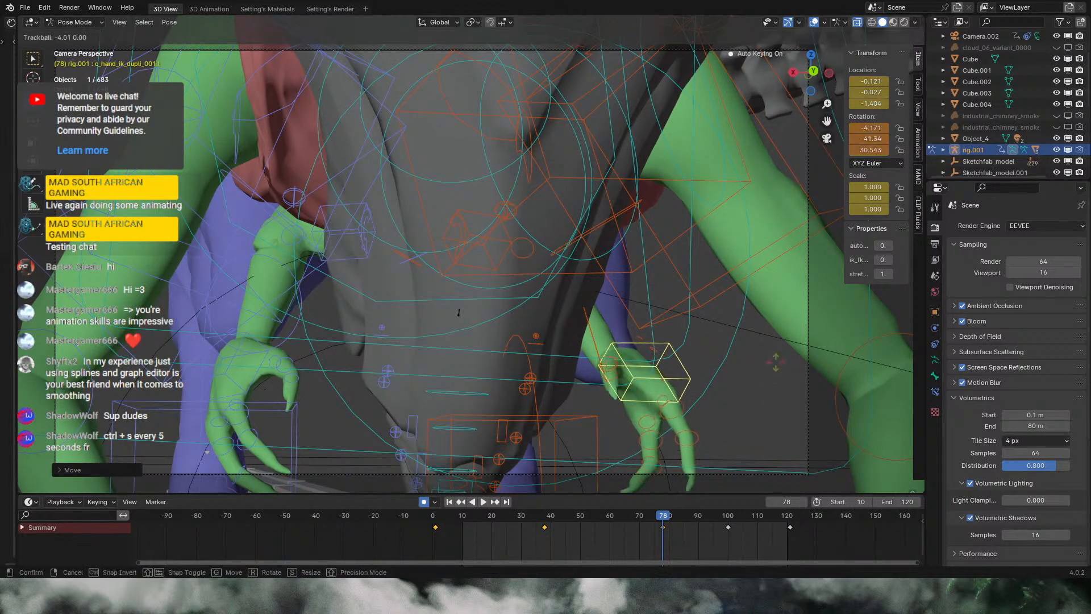
pyautogui.click(730, 481)
pyautogui.moveTo(659, 517)
pyautogui.mouseDown()
pyautogui.moveTo(522, 517)
pyautogui.moveTo(789, 526)
pyautogui.moveTo(673, 527)
pyautogui.mouseUp()
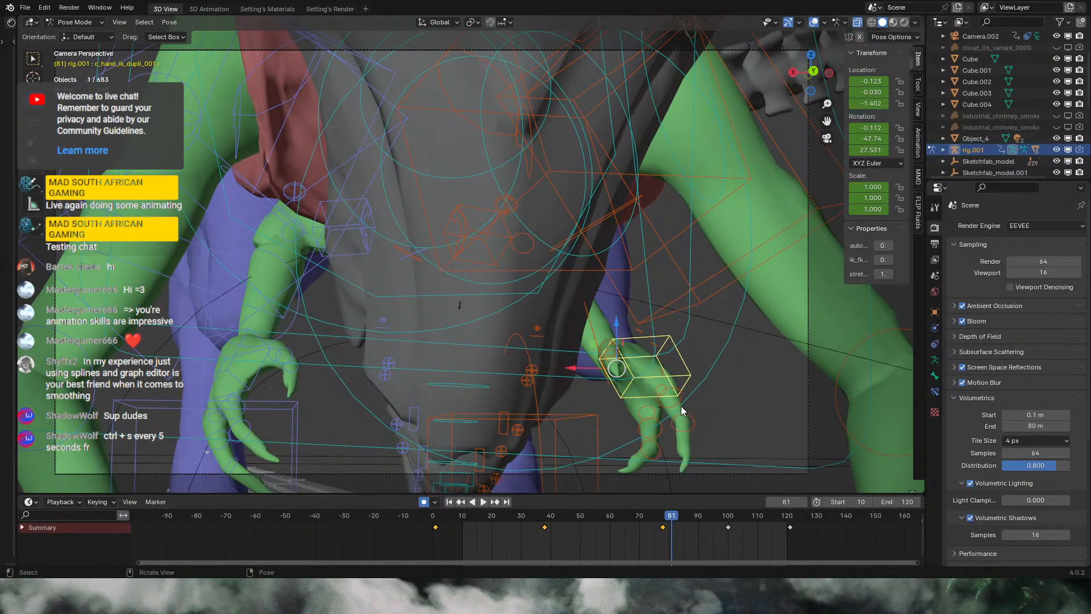
# Step: Select the smaller left hand's middle fingertip control and rotate it at frame 41
pyautogui.click(691, 425)
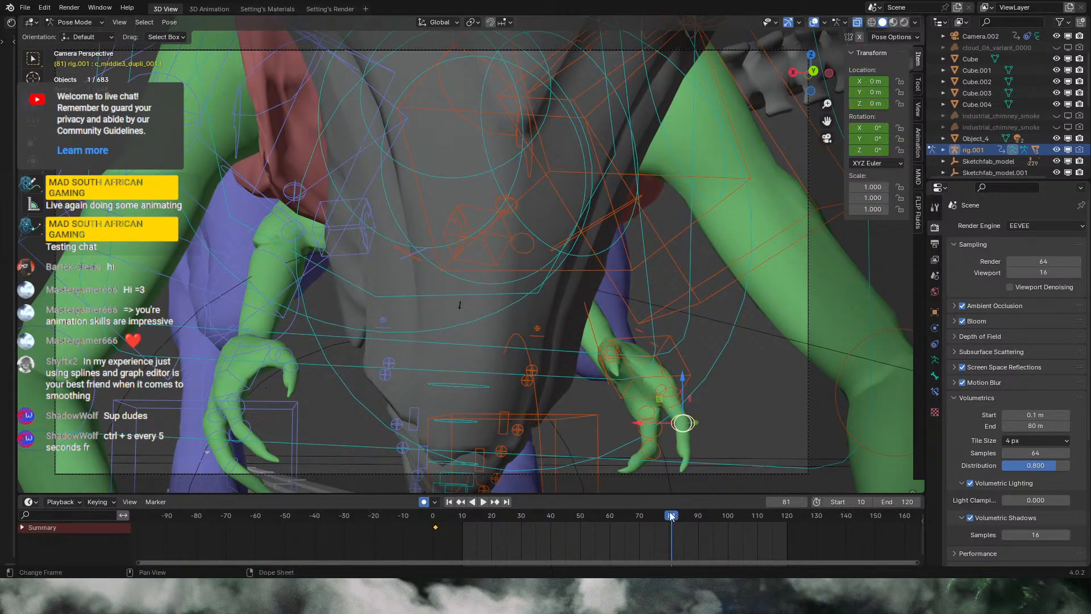
pyautogui.moveTo(670, 516); pyautogui.dragTo(522, 530)
pyautogui.press('space')
pyautogui.press('r')
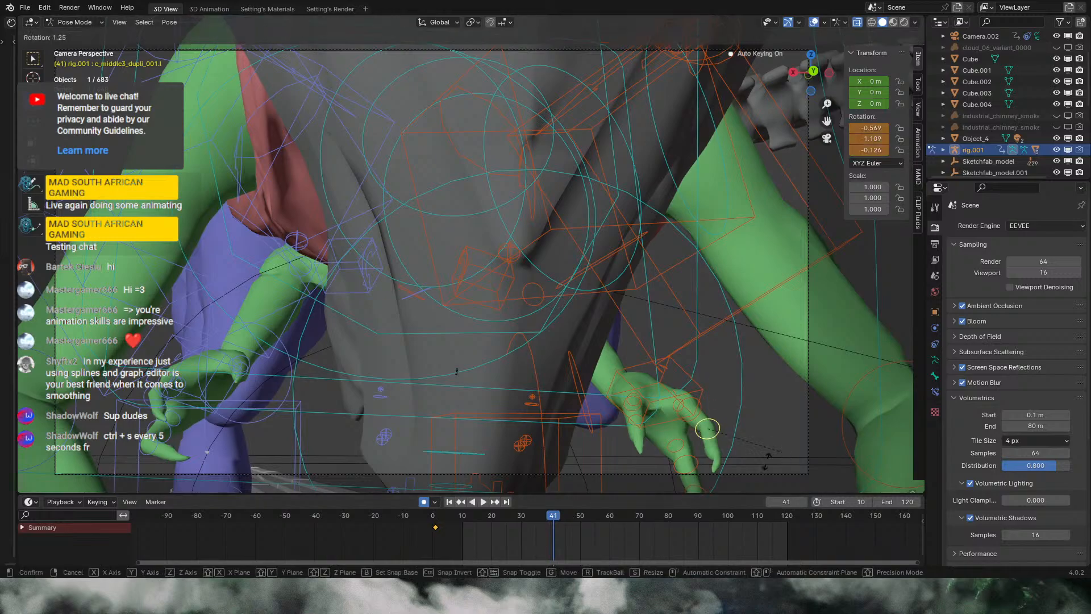
pyautogui.click(746, 469)
# Step: Rotate the left middle fingertip control at frame 61 to about -1.1°, -5.3°, -2.6°
pyautogui.moveTo(475, 518); pyautogui.dragTo(477, 517)
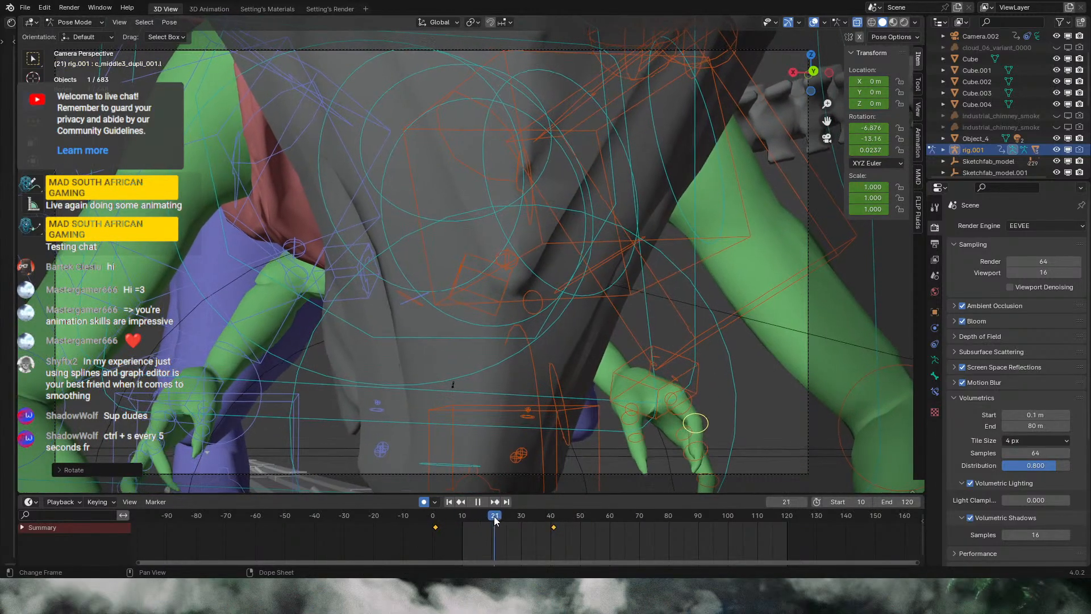
pyautogui.press('space')
pyautogui.press('r')
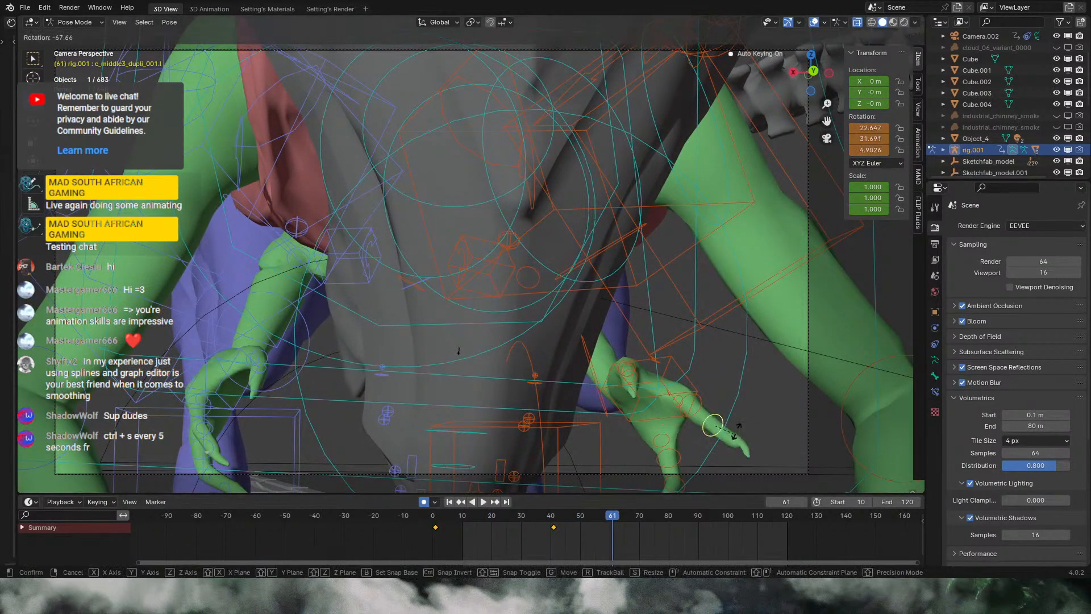
pyautogui.rightClick(739, 440)
pyautogui.press('r')
pyautogui.click(725, 445)
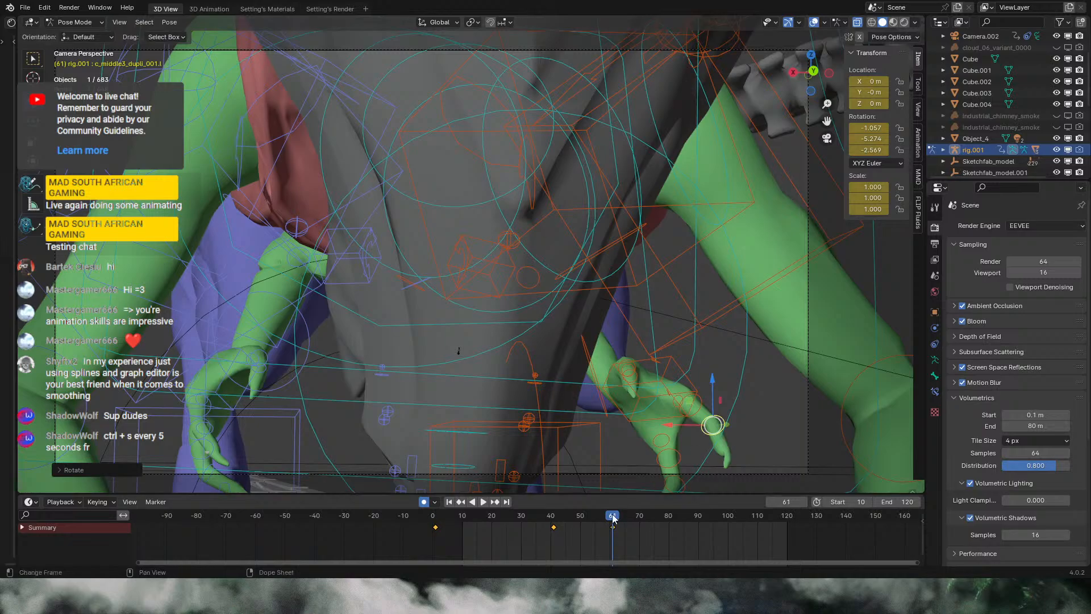
# Step: Rotate the left middle fingertip control at frame 86 to about -11.7°, 12.9°, -3.2°
pyautogui.press('space')
pyautogui.press('space')
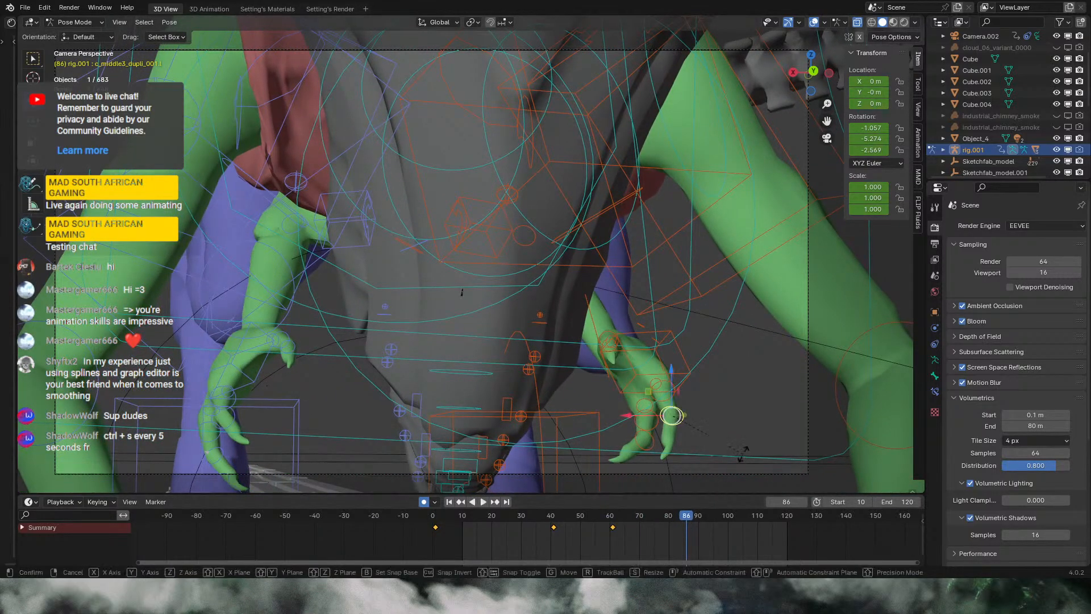
pyautogui.press('r')
pyautogui.press('r')
pyautogui.click(724, 453)
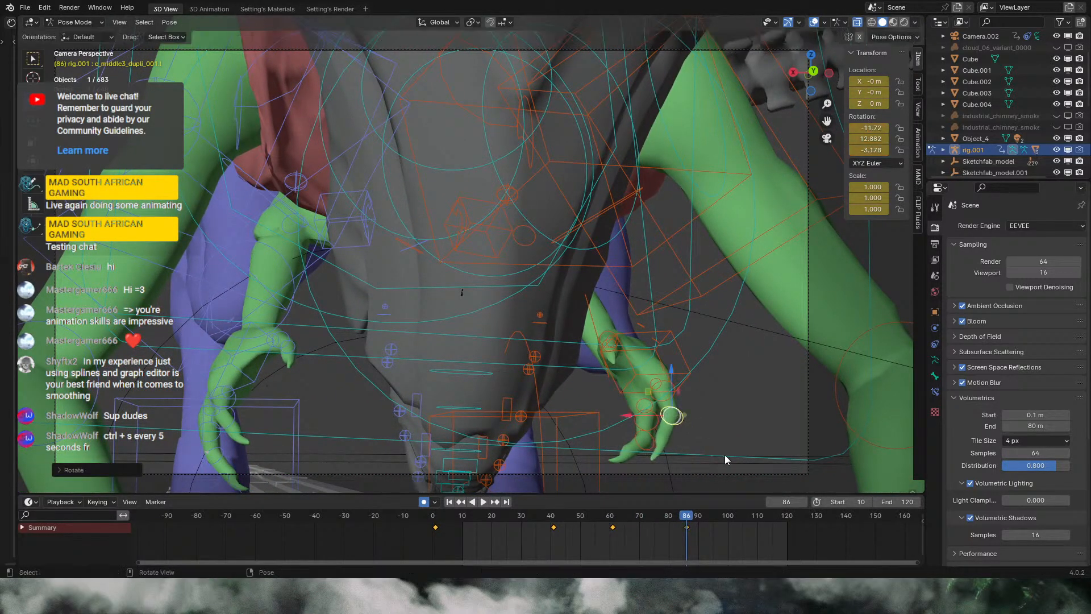
# Step: Rotate the left middle fingertip control freely at frame 105, and at frame 124 to about -11.1°, 16.0°, -17.4°
pyautogui.moveTo(686, 517); pyautogui.dragTo(799, 518)
pyautogui.press('r')
pyautogui.press('r')
pyautogui.click(736, 445)
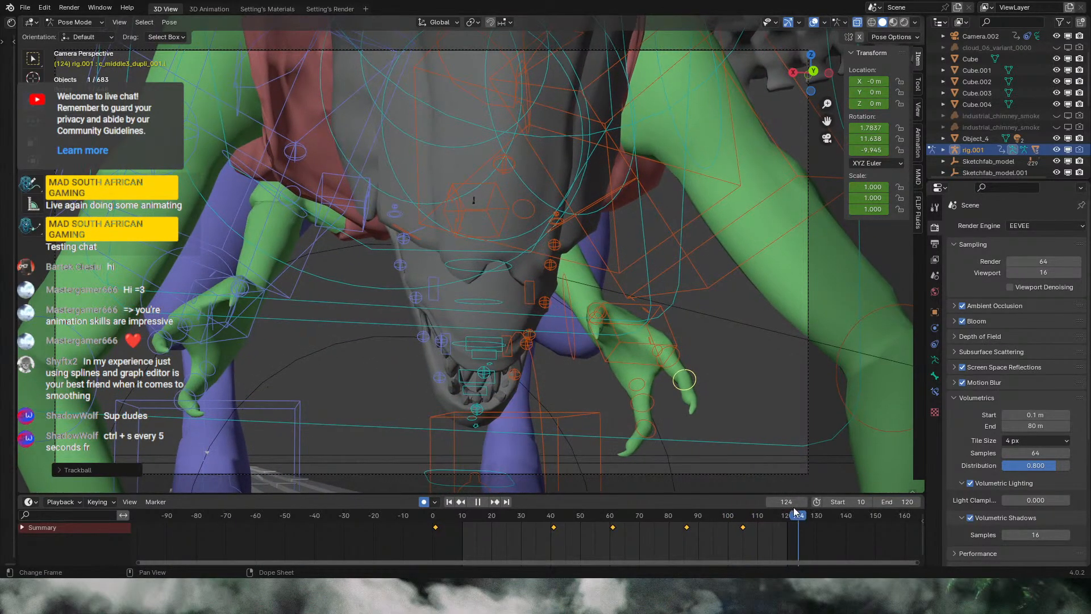
pyautogui.press('r')
pyautogui.press('r')
pyautogui.click(766, 449)
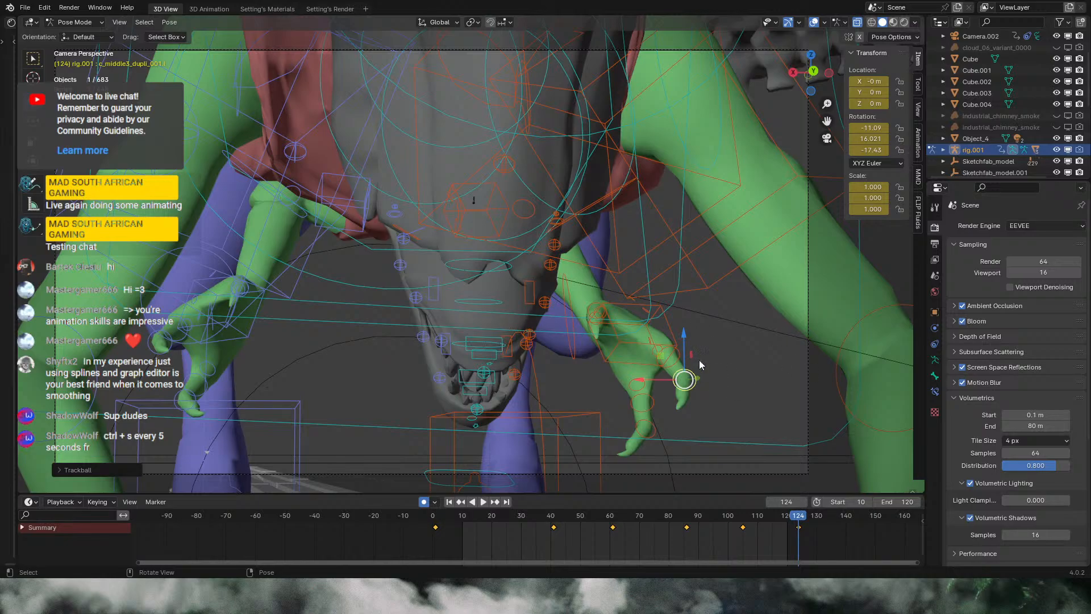
# Step: Scrub through the hand motion, hide the viewport overlays, and save the file
pyautogui.press('space')
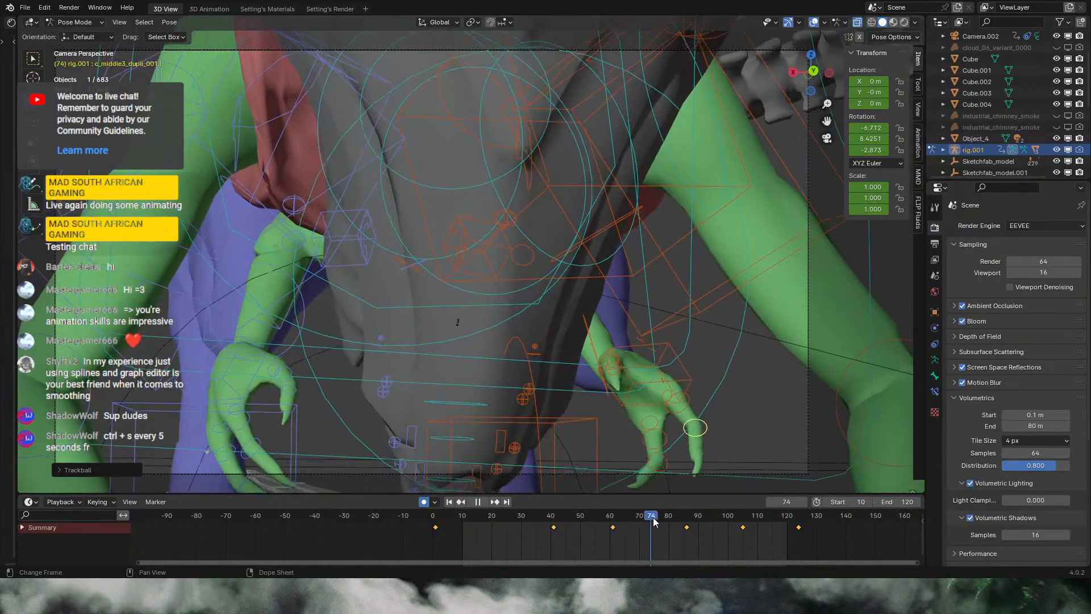
pyautogui.press('space')
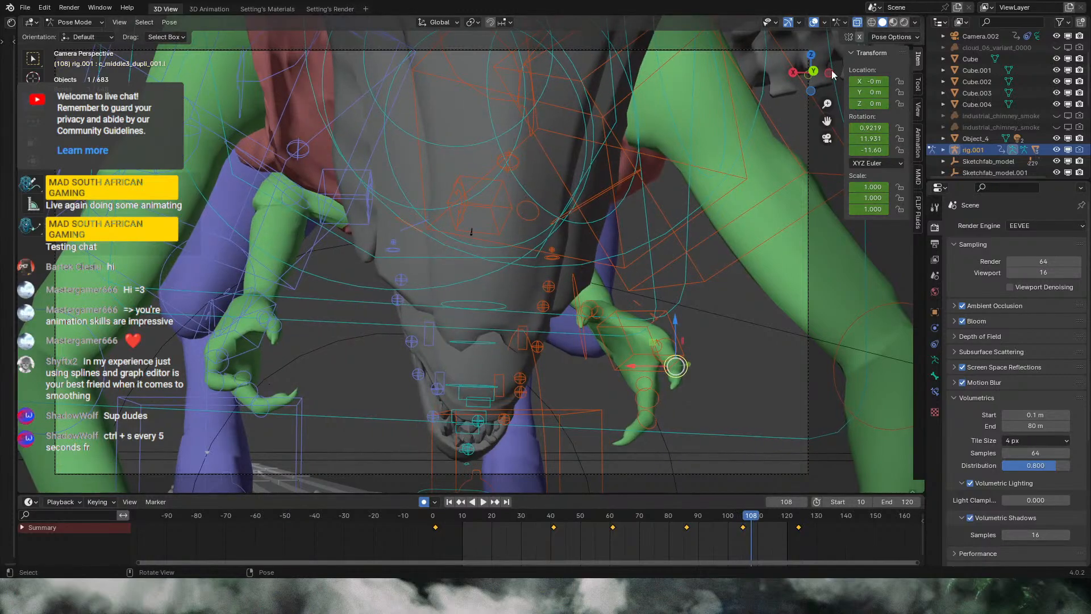
pyautogui.click(815, 23)
pyautogui.hotkey('ctrl', 's')
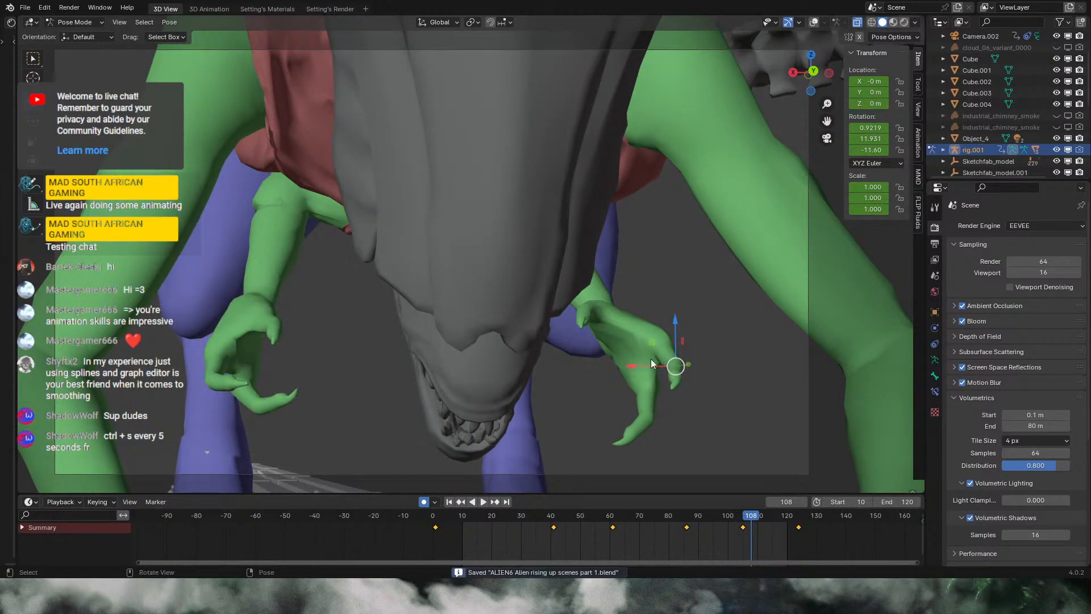
# Step: Play back the shot from frame 10, scrub through to frame 120, and save the file again
pyautogui.click(462, 513)
pyautogui.click(485, 503)
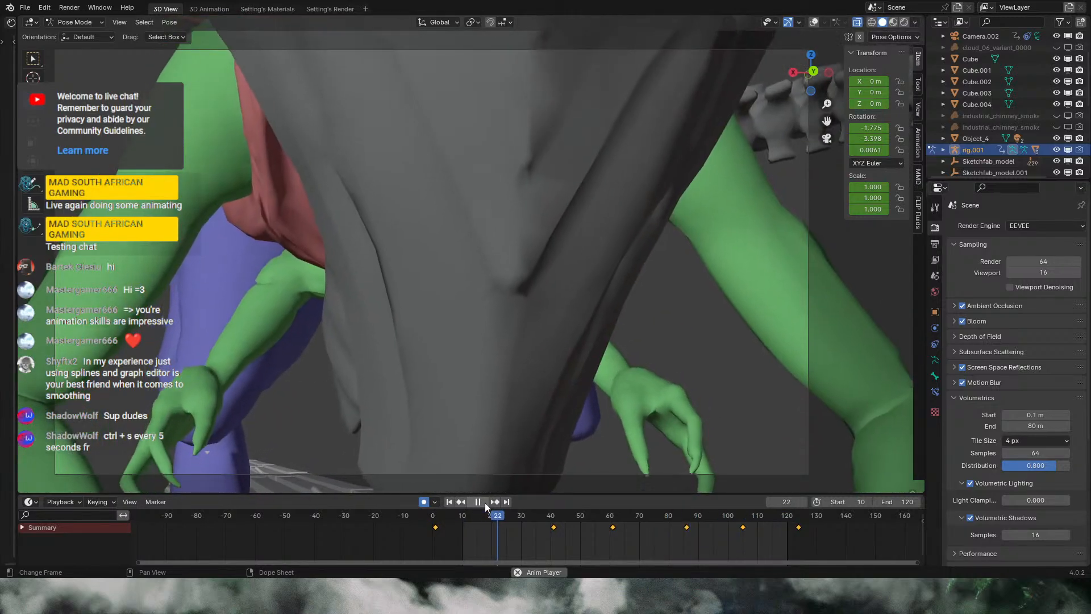
pyautogui.click(483, 502)
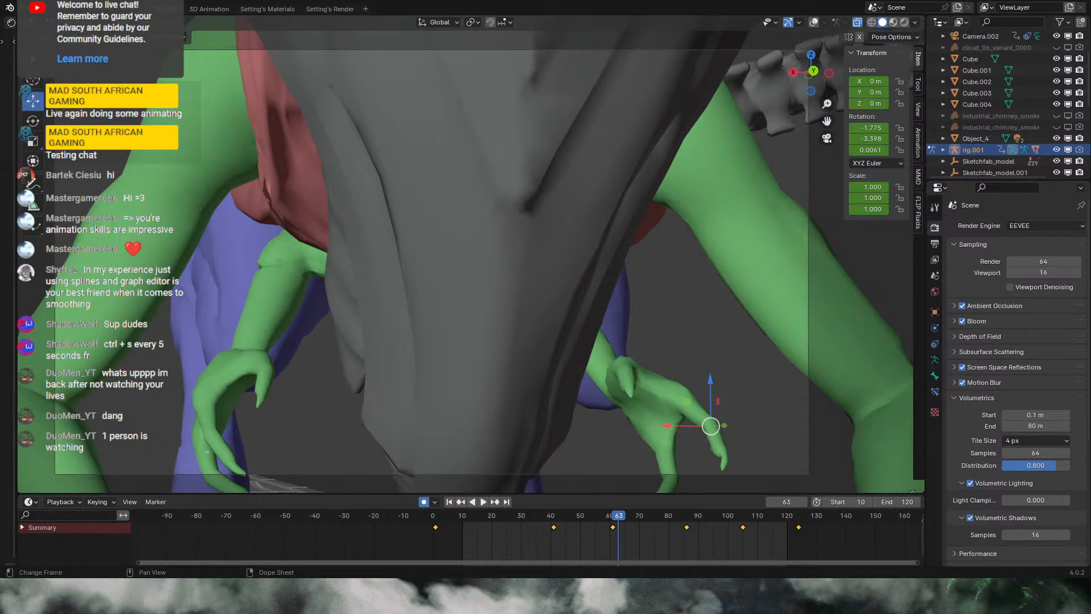
pyautogui.moveTo(466, 516); pyautogui.dragTo(787, 532)
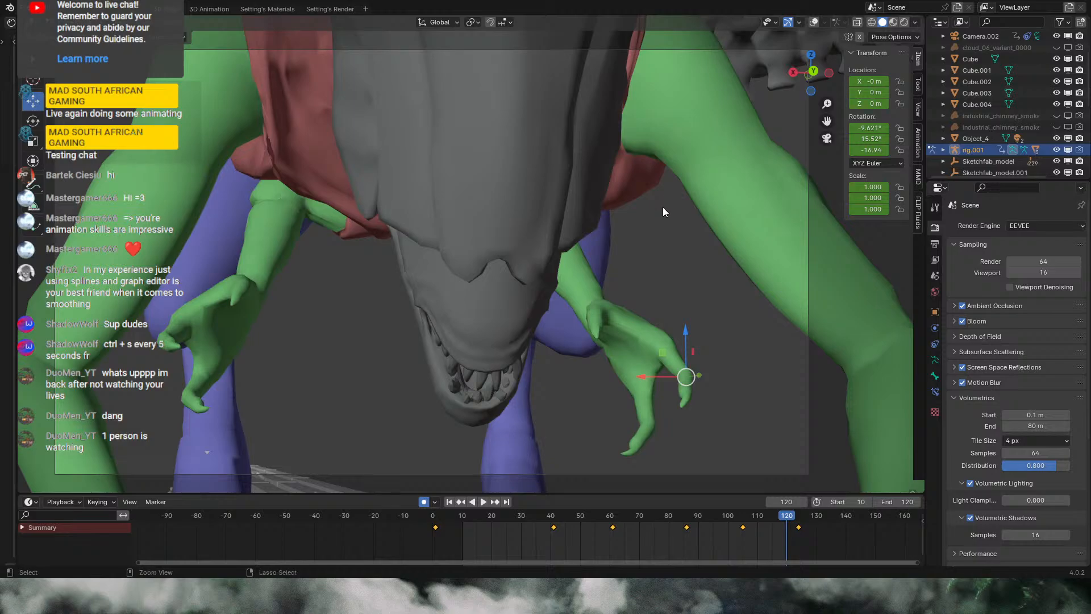
pyautogui.hotkey('ctrl', 's')
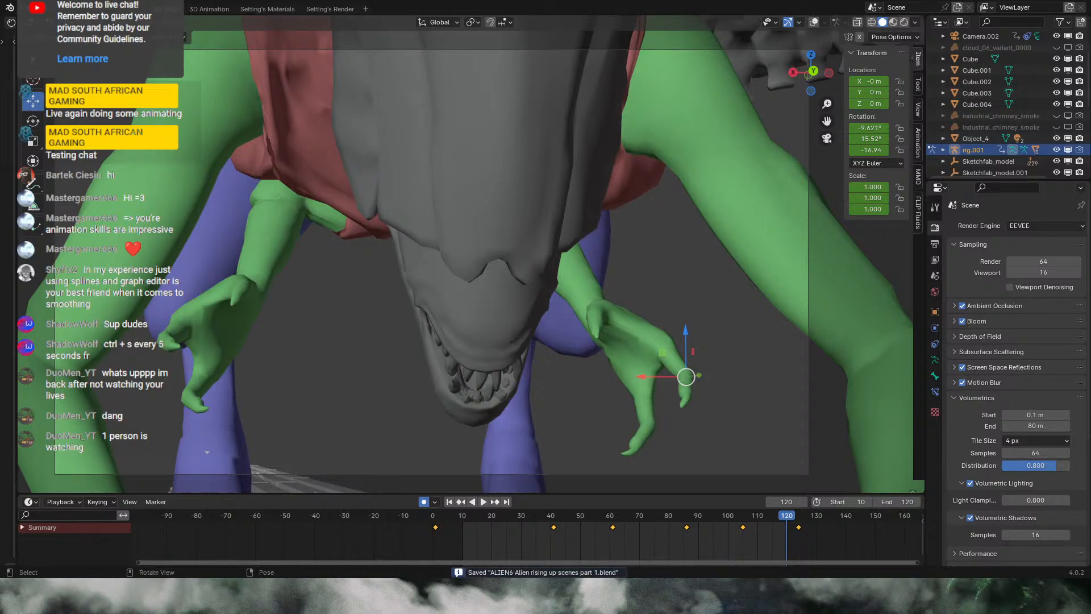
# Step: Show the viewport overlays again, orbit out of the camera view, and switch from Pose Mode to Object Mode
pyautogui.click(811, 23)
pyautogui.moveTo(561, 203); pyautogui.dragTo(534, 244, button='middle')
pyautogui.hotkey('ctrl', 'Tab')
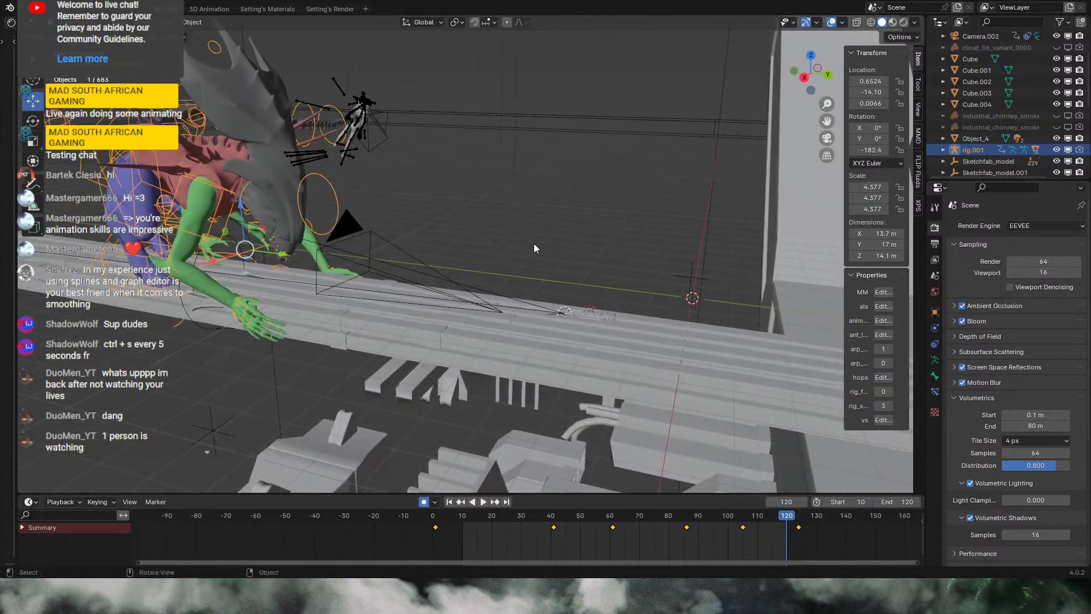
# Step: Select the spot light aimed along the beams and view the creature at frame 10 in rendered shading
pyautogui.scroll(5, 599, 303)
pyautogui.keyDown('shift'); pyautogui.moveTo(630, 354); pyautogui.dragTo(605, 294, button='middle'); pyautogui.keyUp('shift')
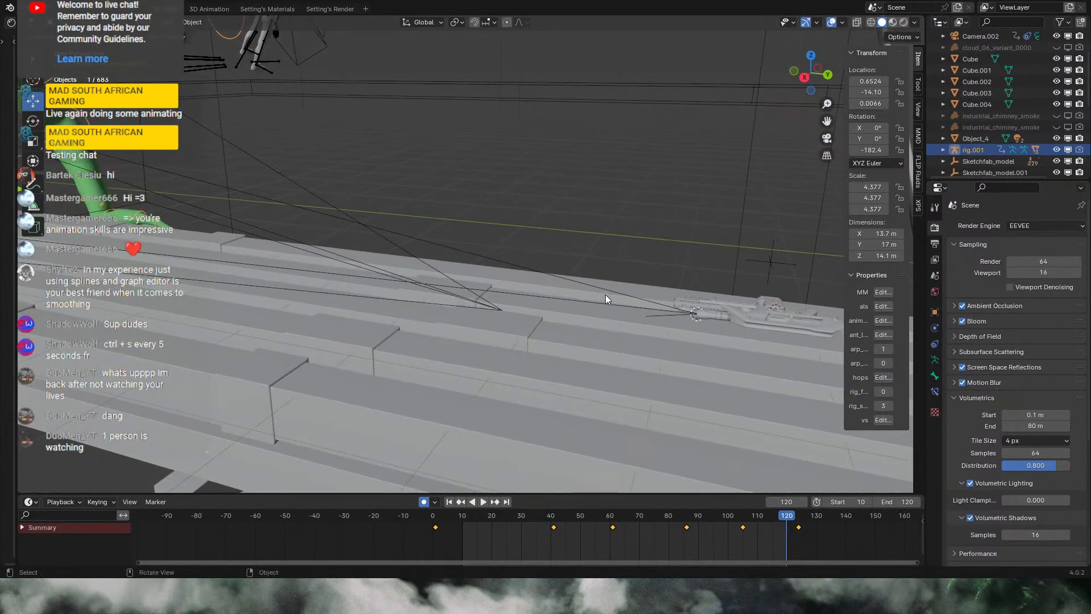
pyautogui.click(609, 304)
pyautogui.keyDown('shift'); pyautogui.moveTo(388, 299); pyautogui.dragTo(739, 238, button='middle'); pyautogui.keyUp('shift')
pyautogui.click(462, 517)
pyautogui.moveTo(794, 156); pyautogui.dragTo(717, 216, button='middle')
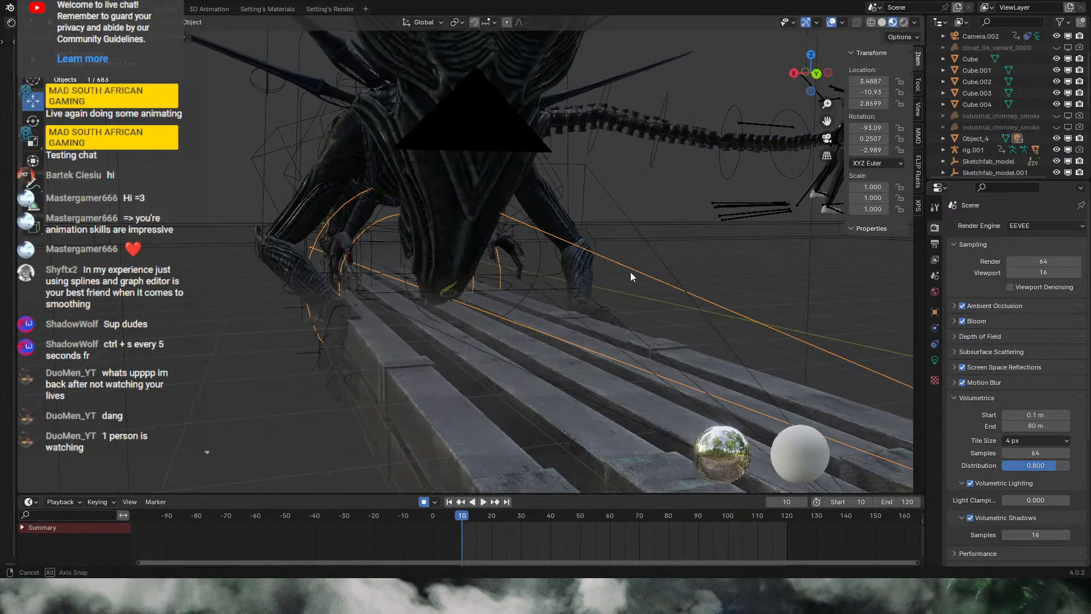
pyautogui.moveTo(630, 272)
pyautogui.mouseDown(button='middle')
pyautogui.moveTo(588, 257)
pyautogui.moveTo(581, 273)
pyautogui.moveTo(635, 271)
pyautogui.moveTo(880, 54)
pyautogui.mouseUp(button='middle')
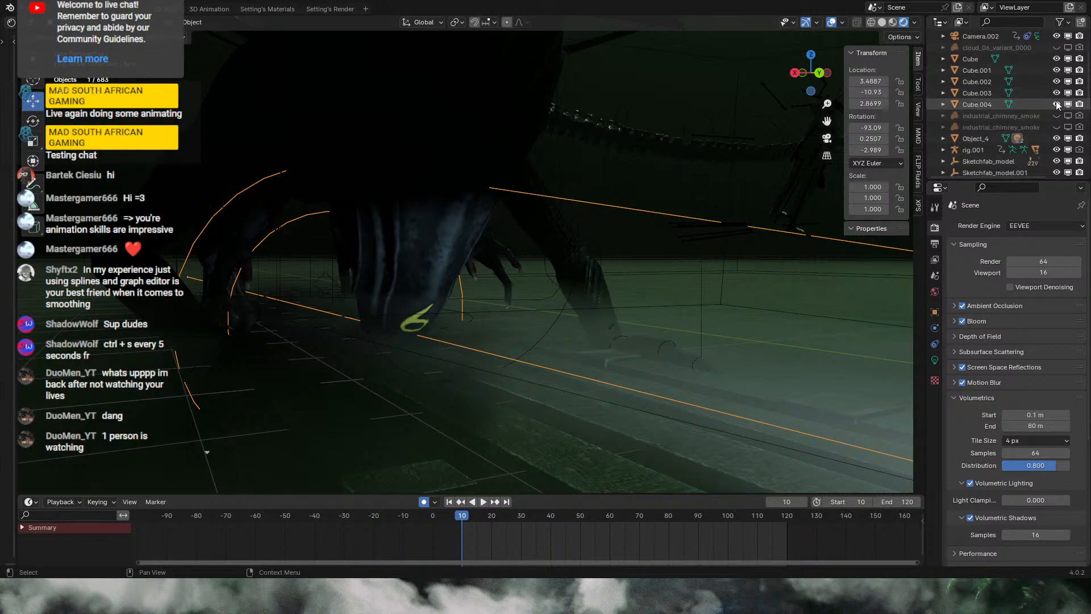
# Step: Hide Cube, Cube.001, Cube.002, Cube.003 and Cube.004 in the viewport
pyautogui.moveTo(1056, 100); pyautogui.dragTo(1056, 71)
pyautogui.moveTo(786, 196); pyautogui.dragTo(611, 258, button='middle')
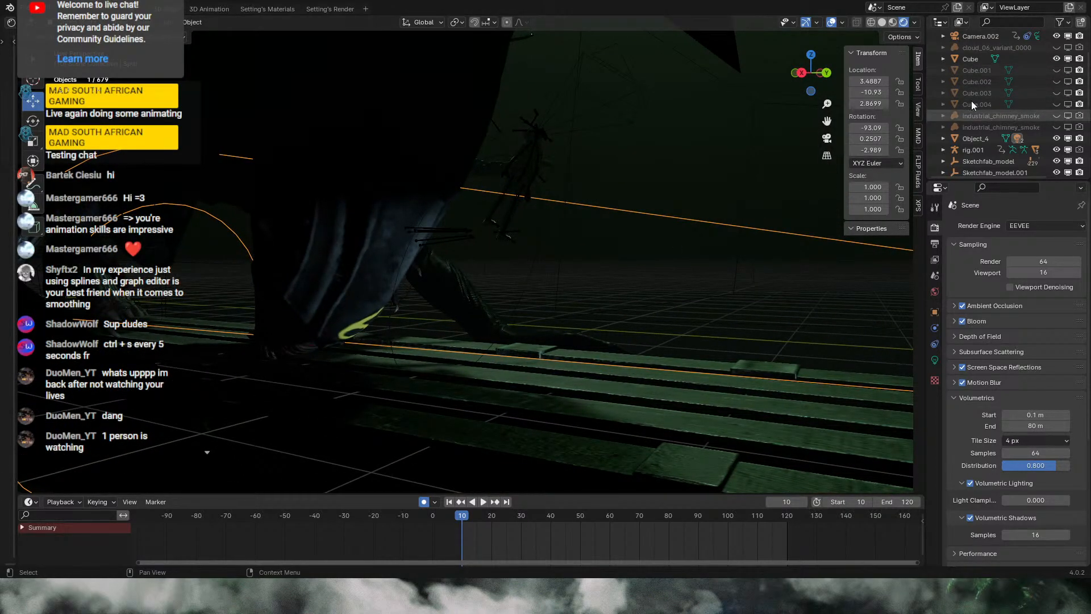
pyautogui.click(1057, 59)
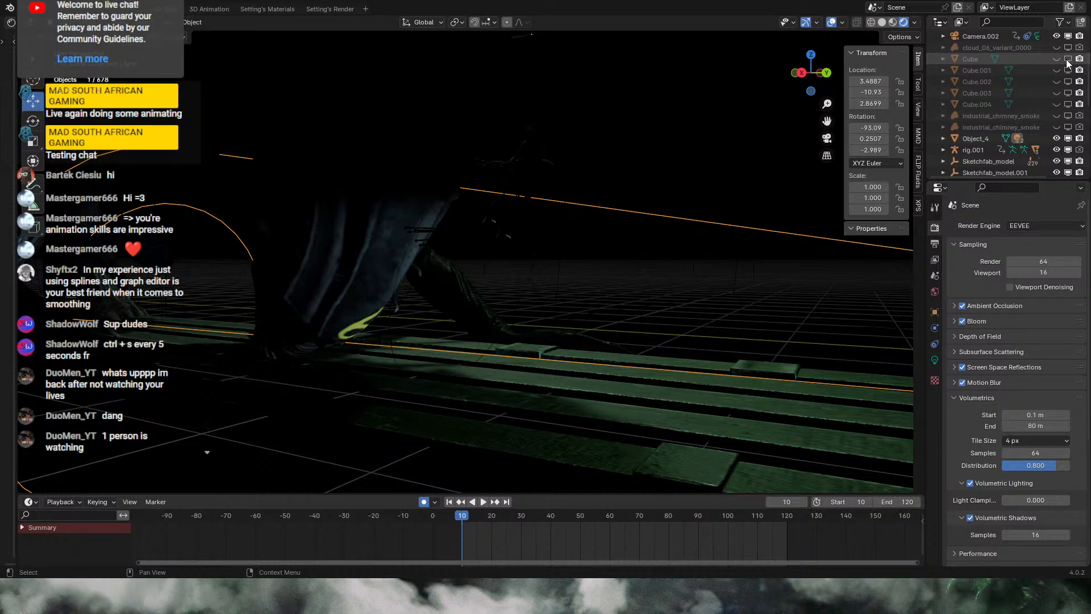
pyautogui.moveTo(574, 258); pyautogui.dragTo(406, 387, button='middle')
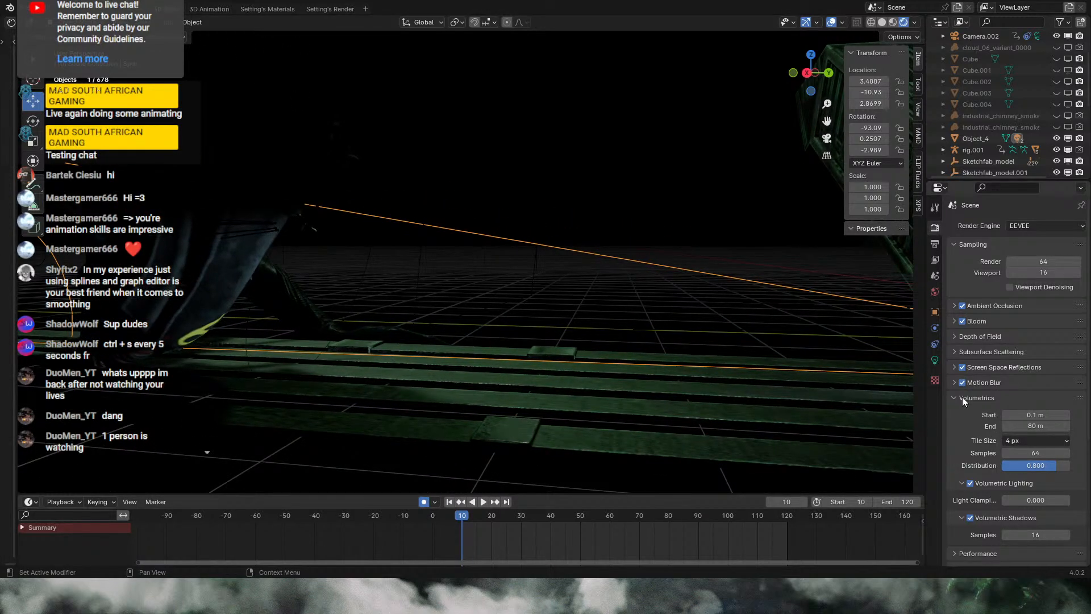
# Step: Open the spot light's data settings and keyframe its power of 3000 W at frame 10
pyautogui.click(935, 360)
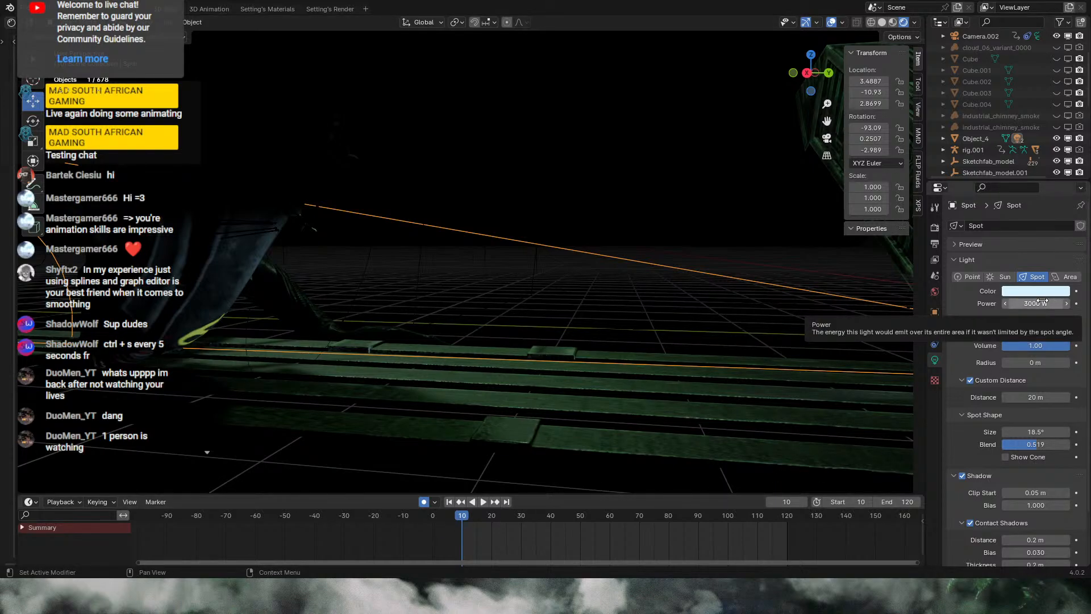
pyautogui.press('i')
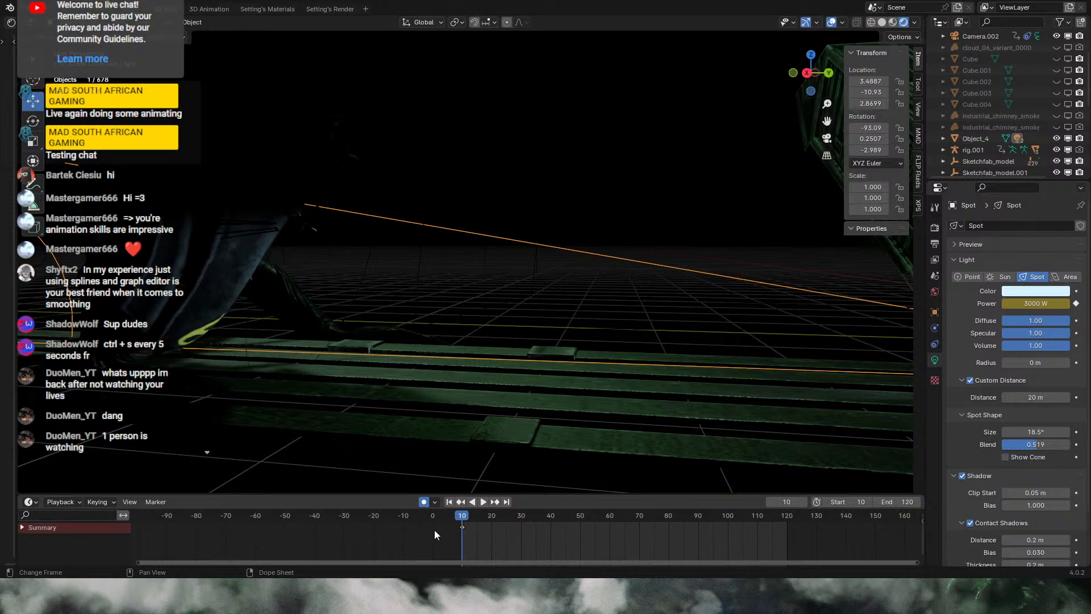
# Step: Set the spot light's power to 100 W at frame 11 so that it is keyframed there
pyautogui.scroll(5, 510, 545)
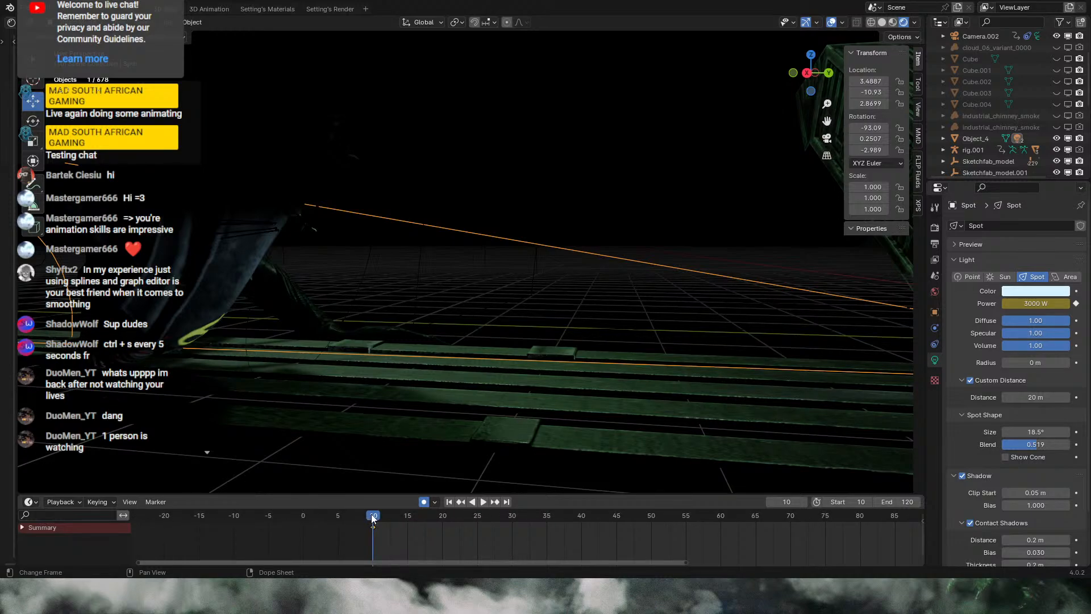
pyautogui.press('space')
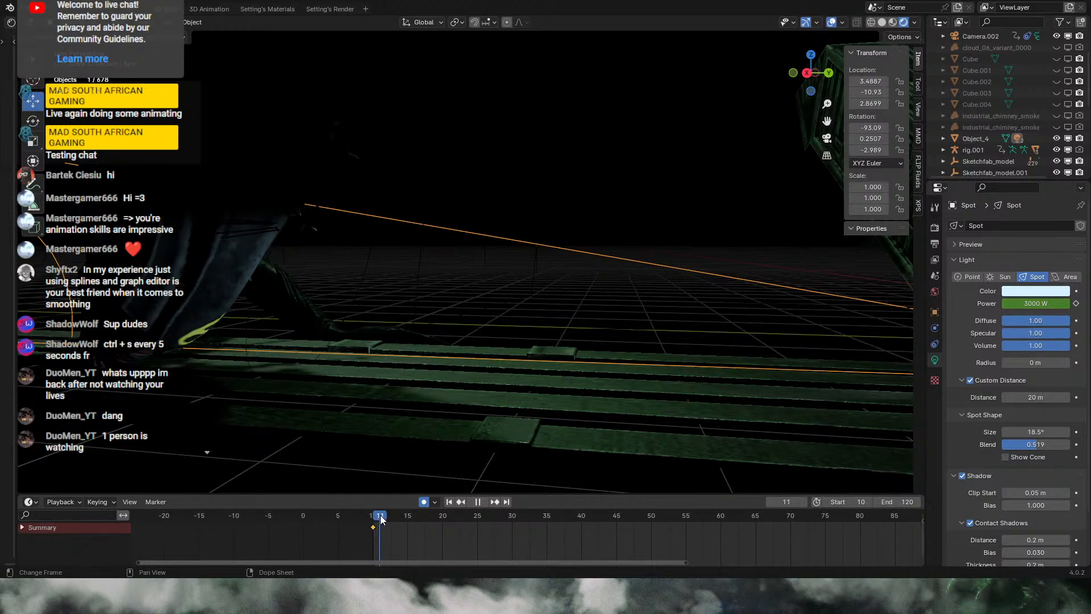
pyautogui.press('space')
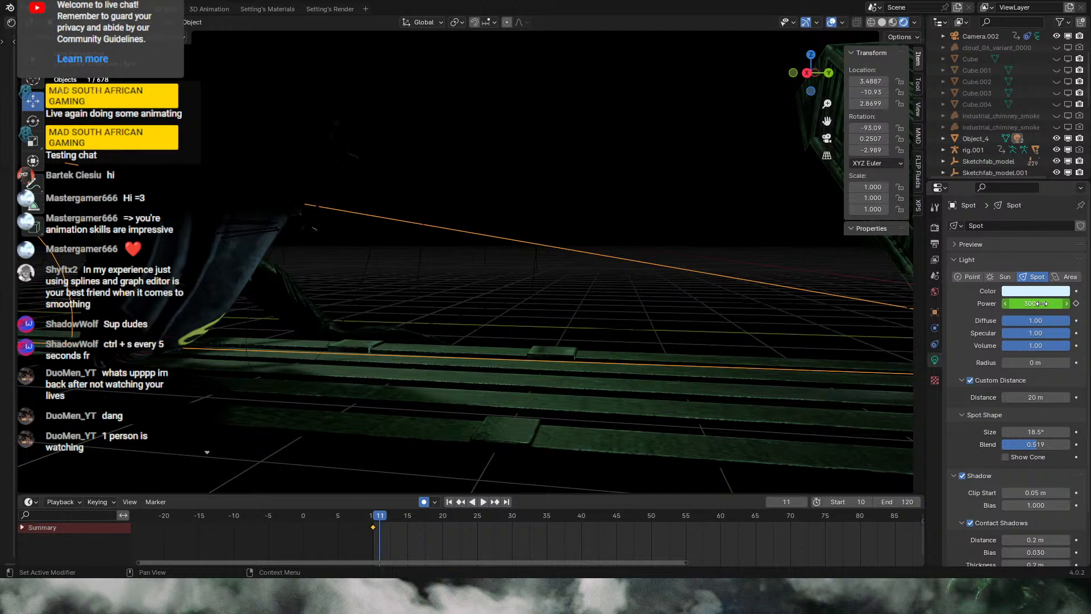
pyautogui.moveTo(1041, 303); pyautogui.dragTo(1030, 304)
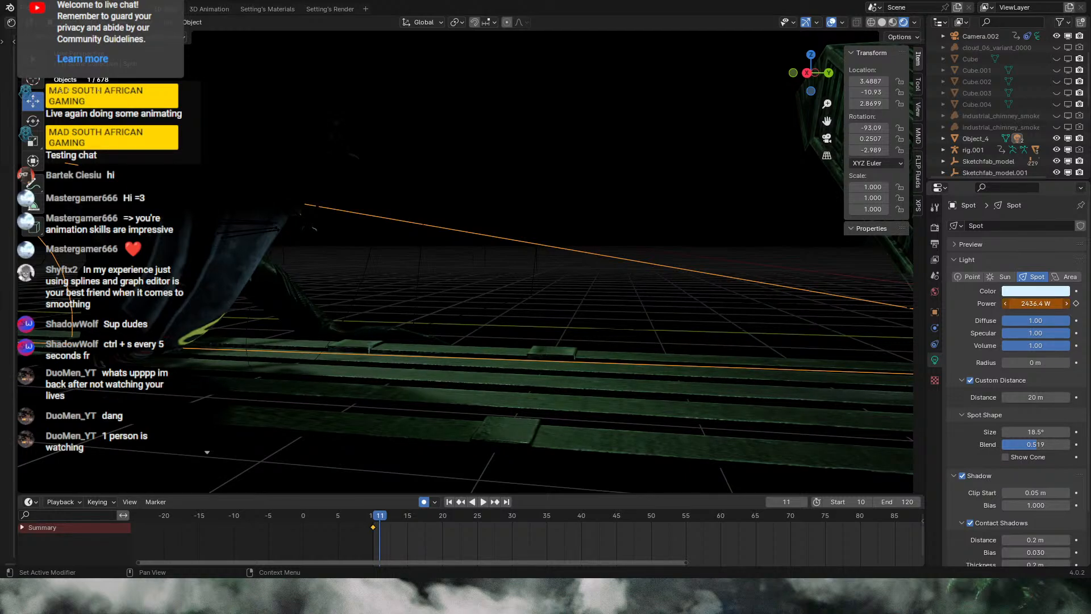
pyautogui.moveTo(1029, 303); pyautogui.dragTo(1013, 303)
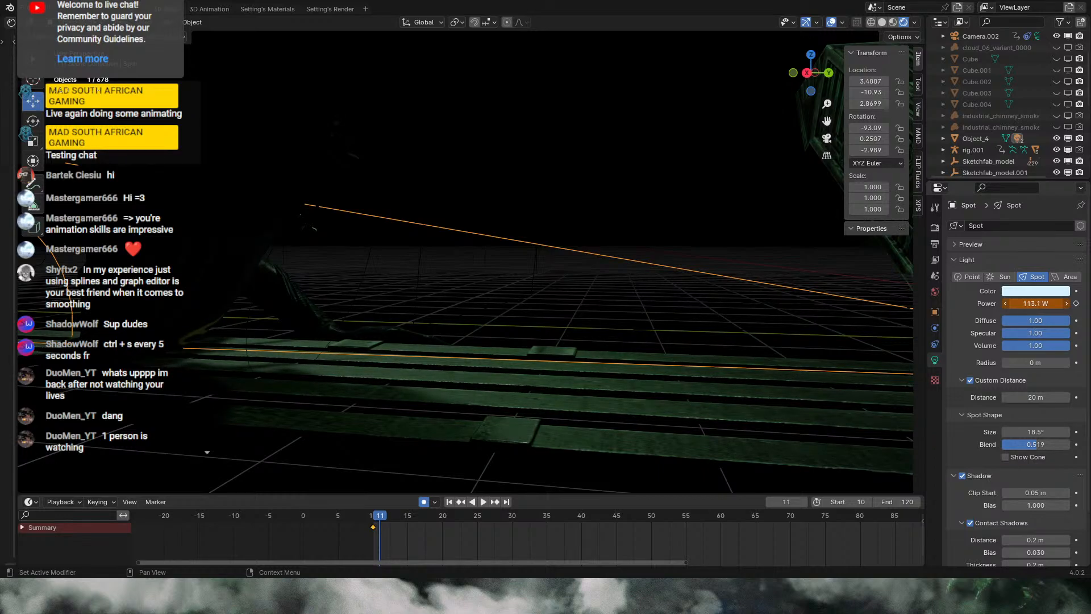
pyautogui.click(1044, 305)
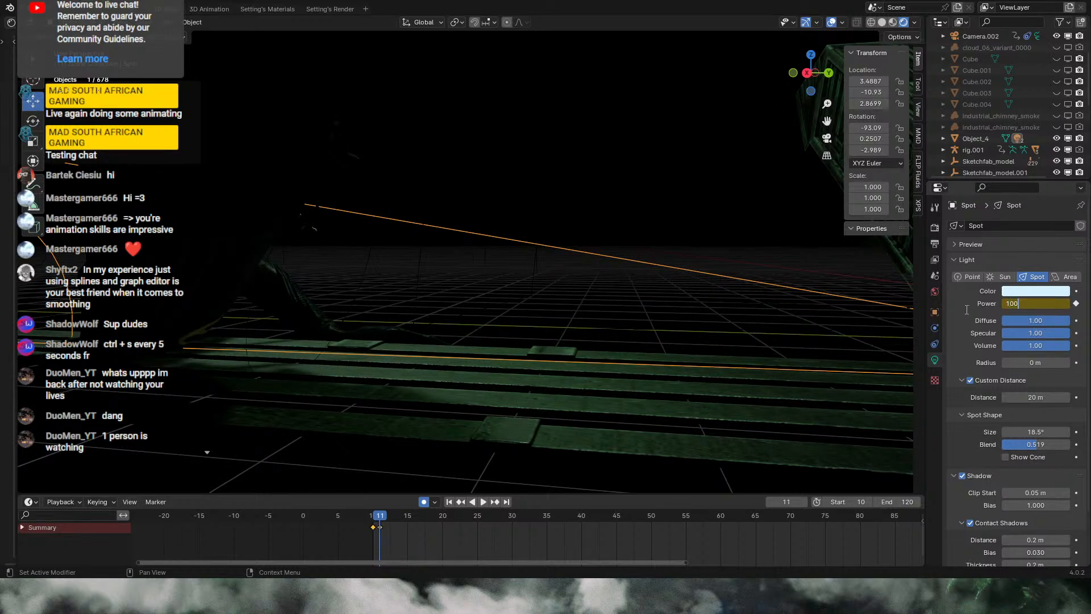
pyautogui.press('Return')
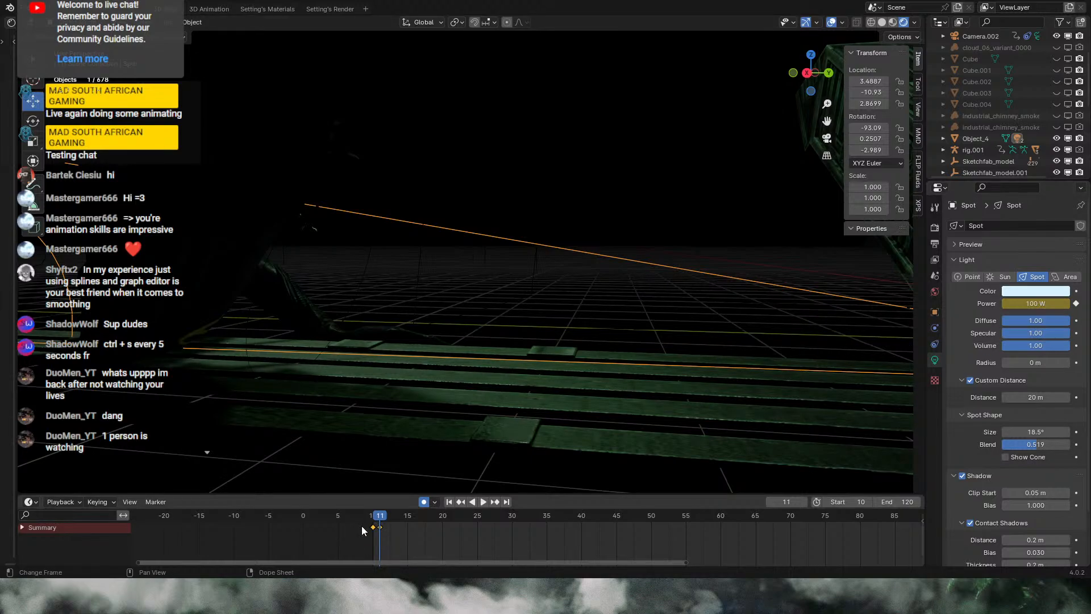
# Step: Copy the two power keyframes at frames 10 and 11 and paste them repeatedly from frame 12 through frame 19
pyautogui.moveTo(416, 541); pyautogui.dragTo(370, 525)
pyautogui.press('space')
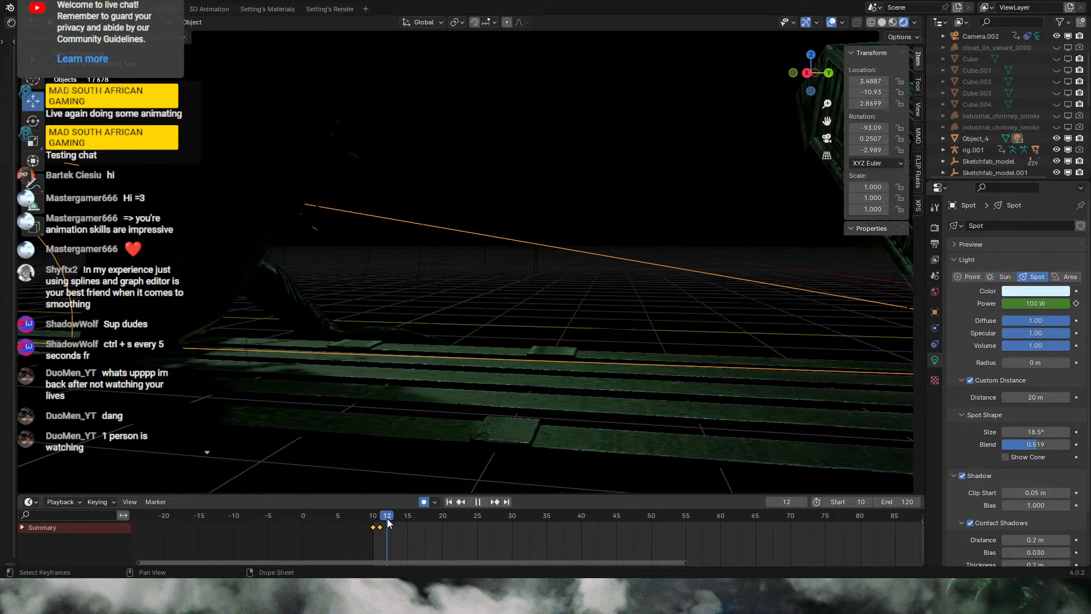
pyautogui.press('space')
pyautogui.hotkey('ctrl', 'v')
pyautogui.moveTo(391, 517); pyautogui.dragTo(359, 517)
pyautogui.hotkey('ctrl', 'v')
pyautogui.hotkey('ctrl', 'v')
pyautogui.hotkey('ctrl', 'v')
# Step: Play back and scrub the spot light's flicker over frames 10 to 20
pyautogui.click(484, 503)
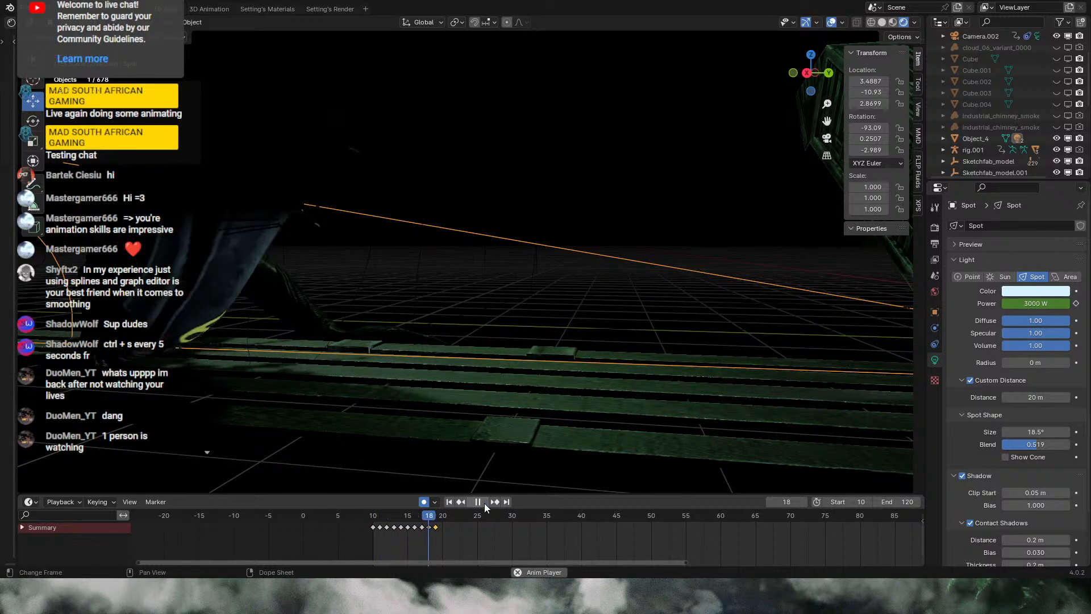
pyautogui.click(484, 503)
pyautogui.moveTo(437, 516); pyautogui.dragTo(368, 520)
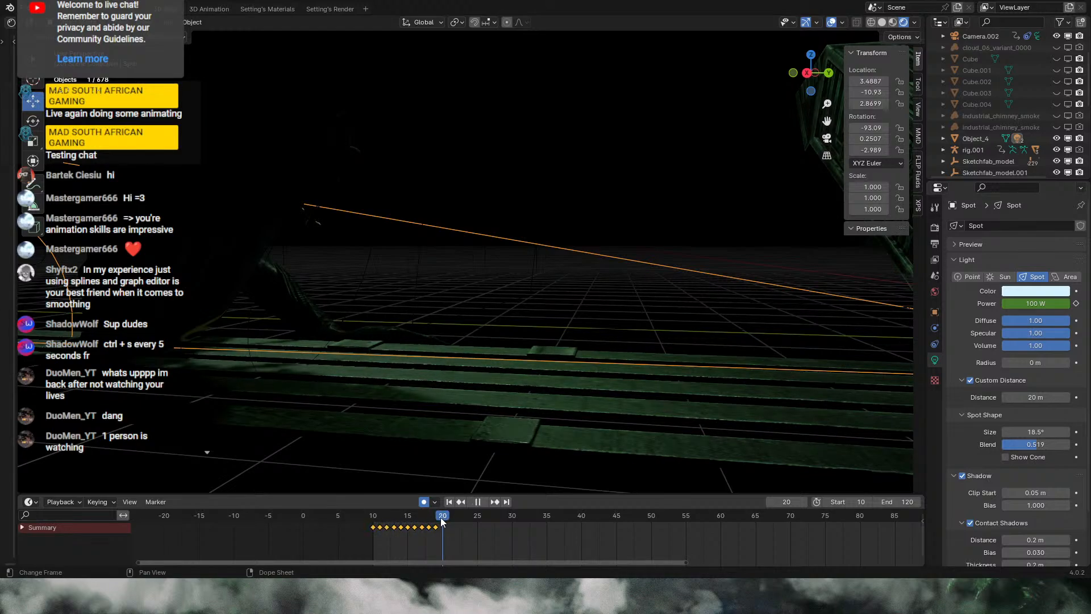
# Step: Paste the spot light's copied power keyframes from frame 20 onward, extending the flicker to about frame 33
pyautogui.moveTo(441, 517)
pyautogui.mouseDown()
pyautogui.moveTo(420, 518)
pyautogui.moveTo(443, 517)
pyautogui.mouseUp()
pyautogui.hotkey('ctrl', 'v')
pyautogui.moveTo(499, 537); pyautogui.dragTo(370, 527)
pyautogui.moveTo(449, 516); pyautogui.dragTo(482, 523)
pyautogui.hotkey('ctrl', 'v')
pyautogui.moveTo(528, 525); pyautogui.dragTo(535, 527)
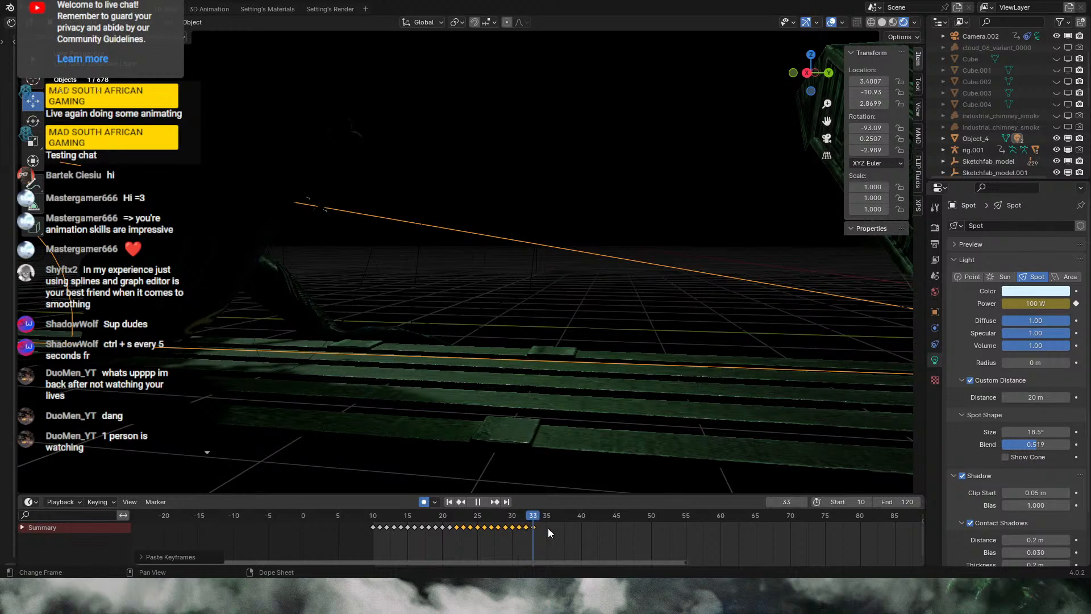
# Step: Switch the viewport to solid shading and paste the flicker keyframes again near frame 35 and at frame 46
pyautogui.scroll(-4, 550, 527)
pyautogui.click(881, 23)
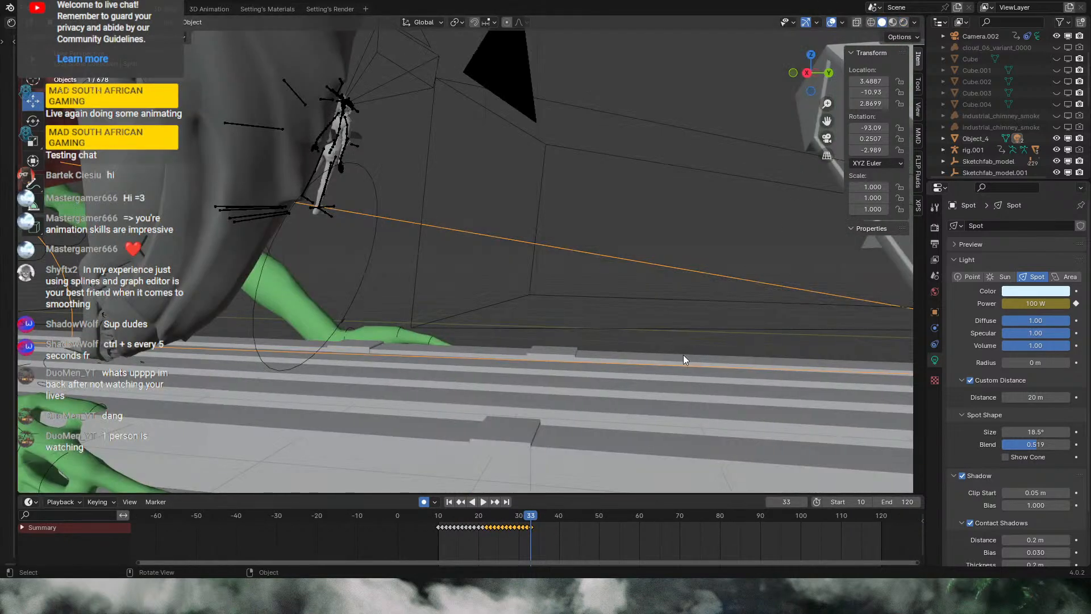
pyautogui.scroll(-3, 631, 533)
pyautogui.press('space')
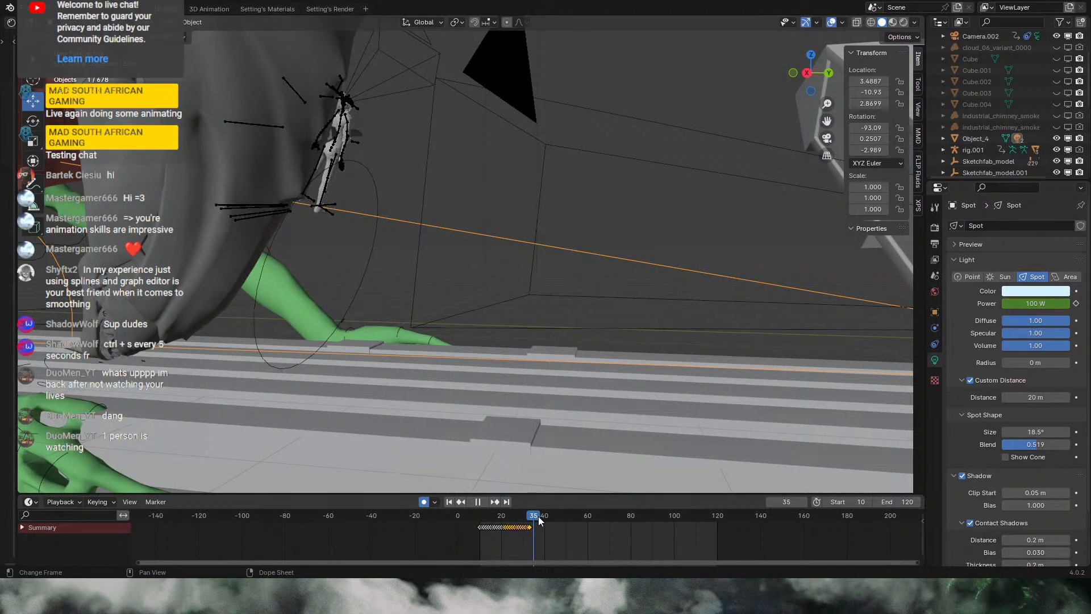
pyautogui.hotkey('ctrl', 'v')
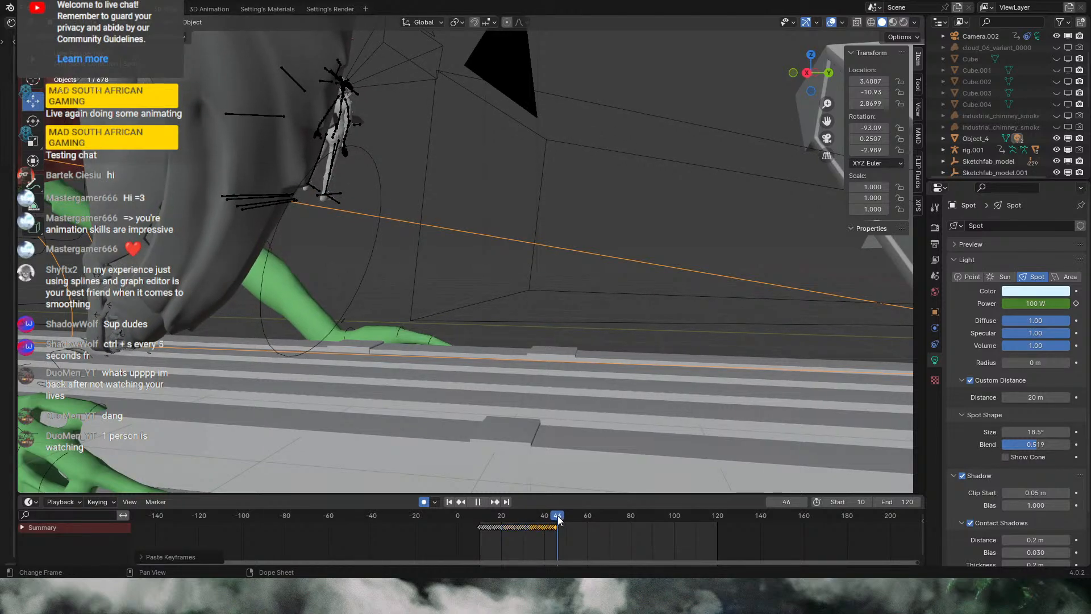
pyautogui.hotkey('ctrl', 'v')
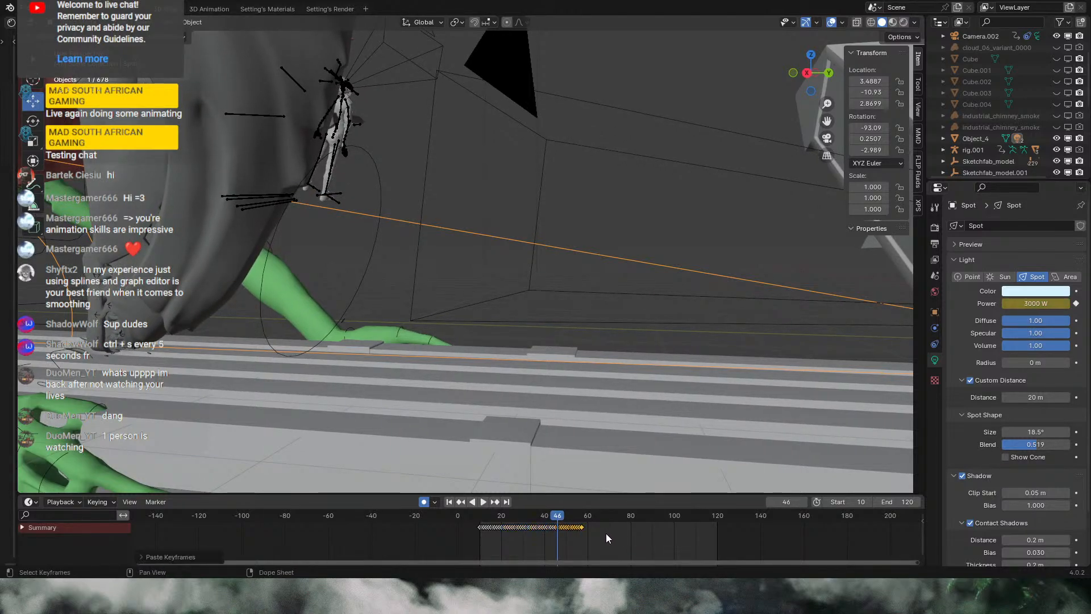
# Step: Scale all of the spot light's power keyframes about frame 10 so the flicker extends to about frame 122
pyautogui.moveTo(645, 544); pyautogui.dragTo(475, 522)
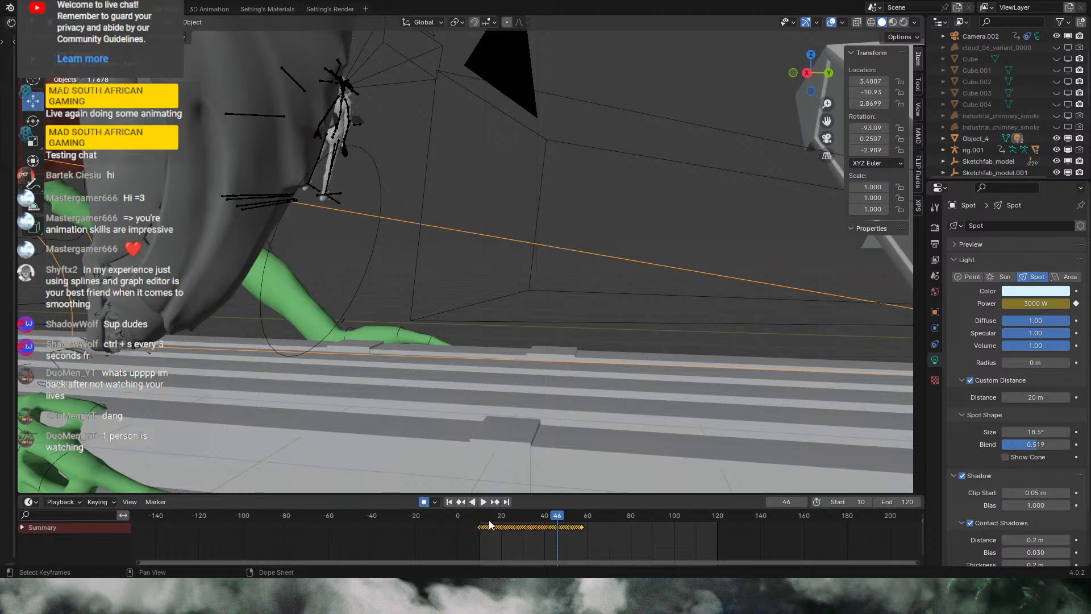
pyautogui.click(481, 518)
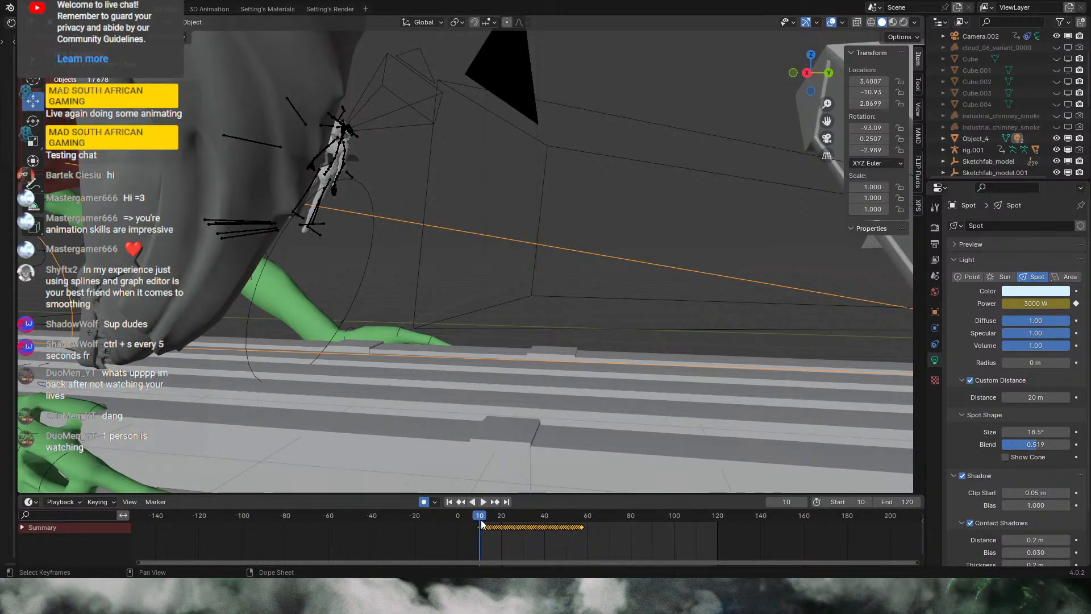
pyautogui.press('s')
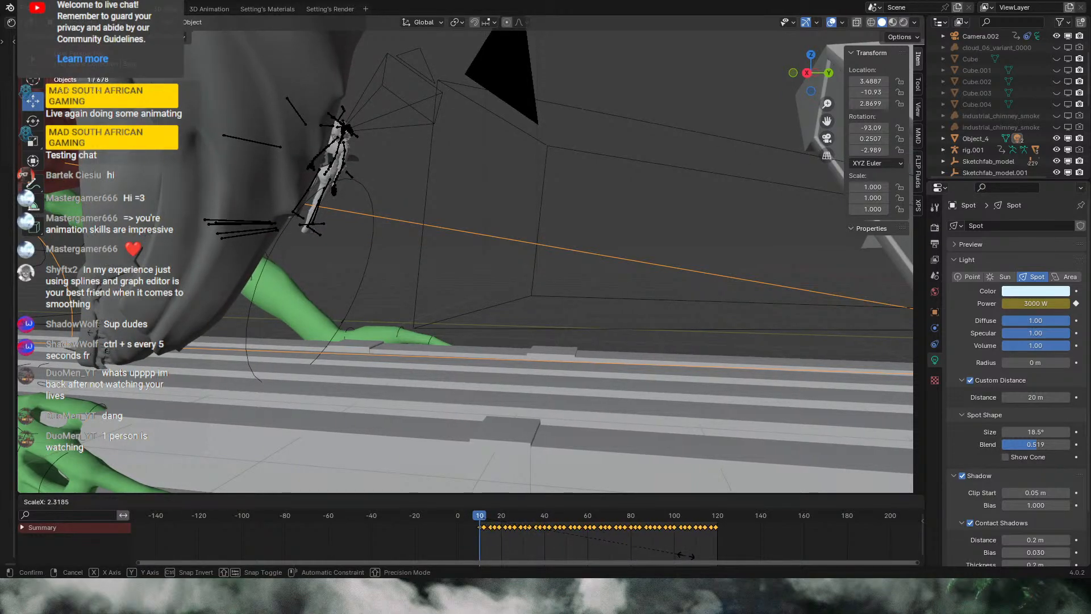
pyautogui.click(691, 555)
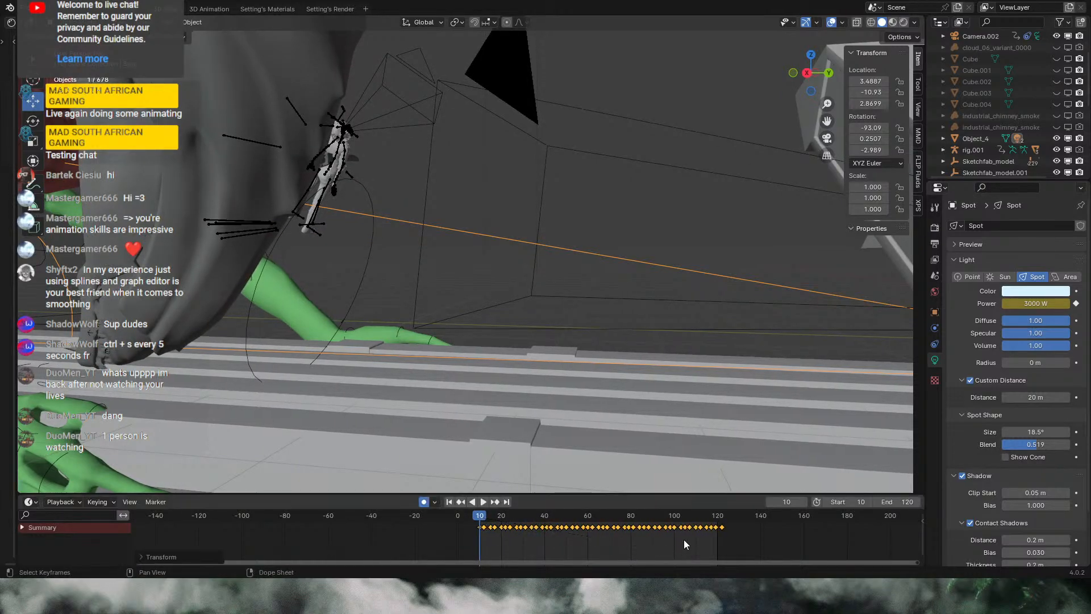
# Step: View the shot through the camera in rendered shading and play back and scrub the flicker
pyautogui.click(827, 138)
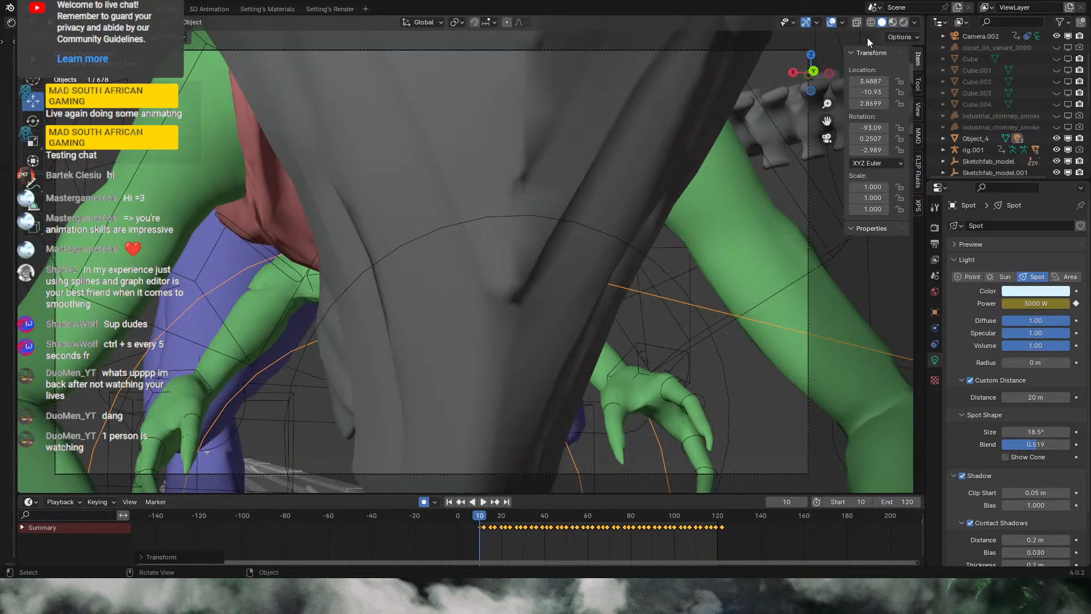
pyautogui.click(903, 22)
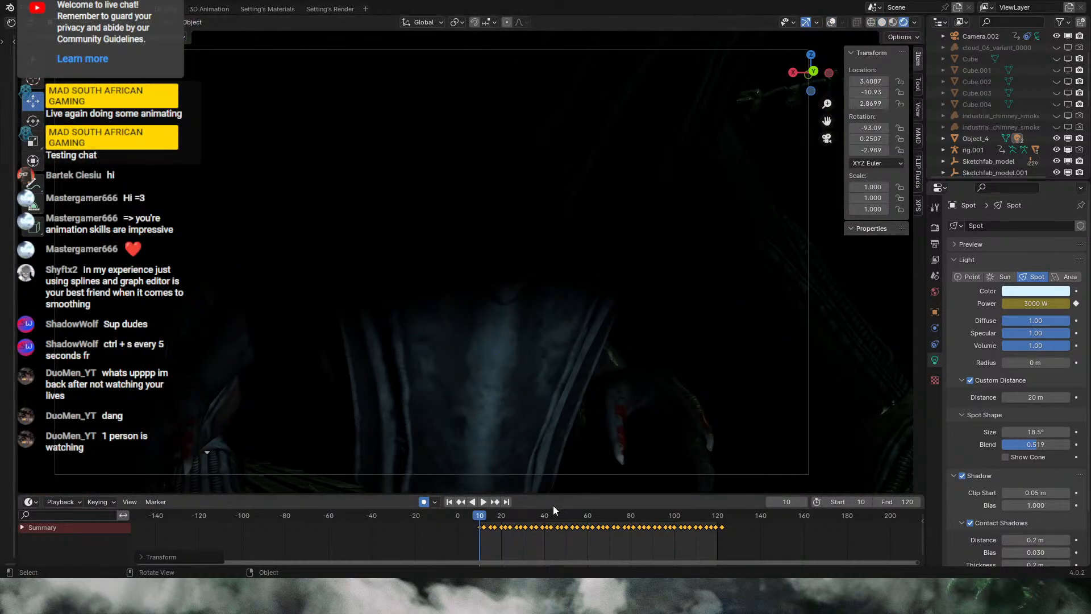
pyautogui.click(482, 501)
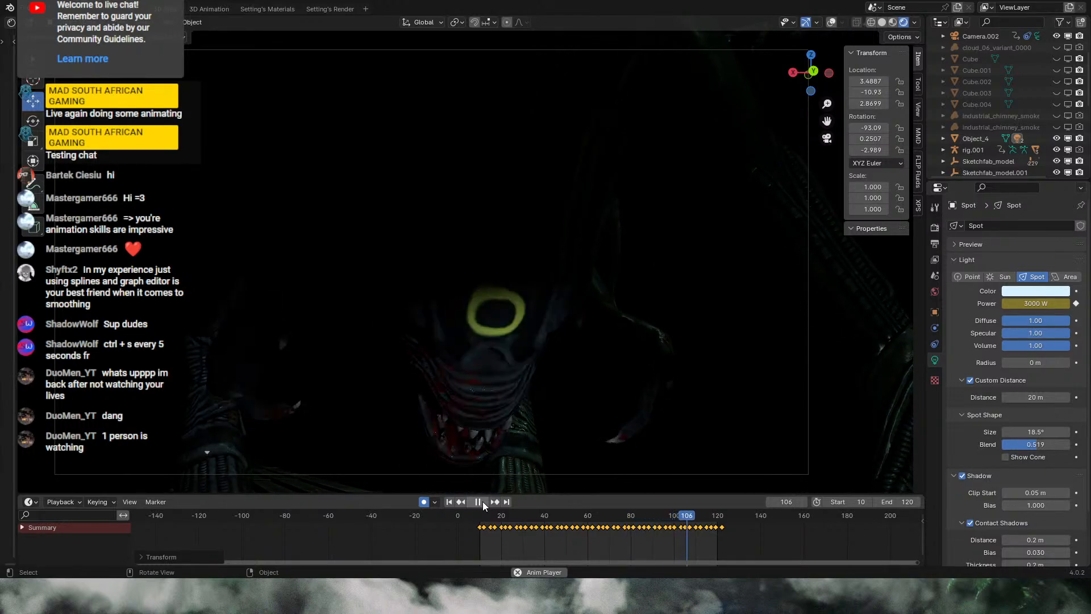
pyautogui.click(483, 501)
pyautogui.moveTo(489, 514); pyautogui.dragTo(634, 534)
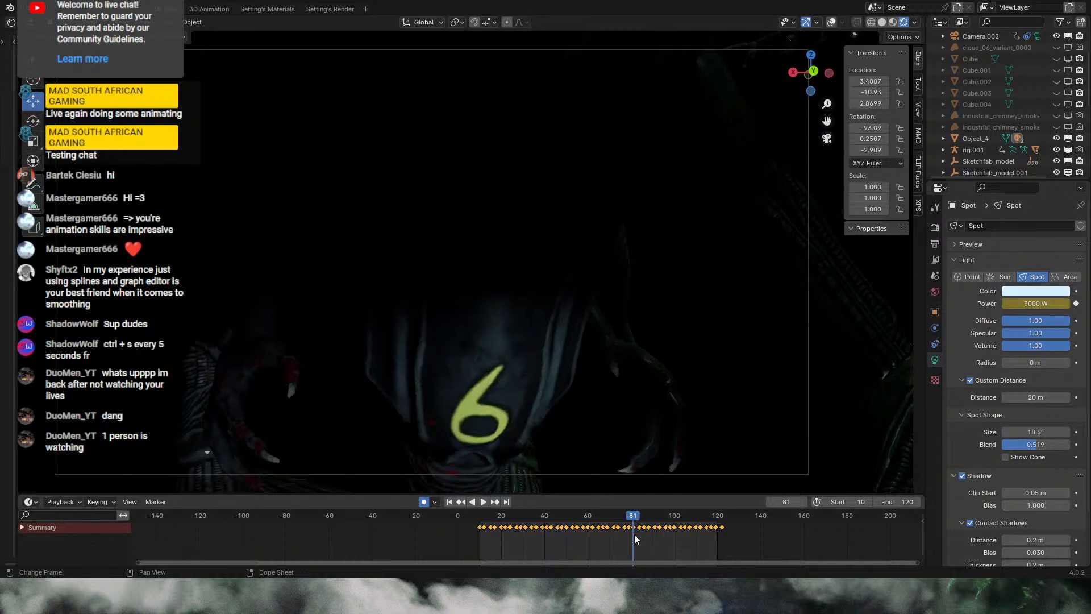
# Step: Stretch the power keyframes beyond frame 84 to end near frame 126, and move the keyframe just before them to frame 82
pyautogui.scroll(3, 687, 554)
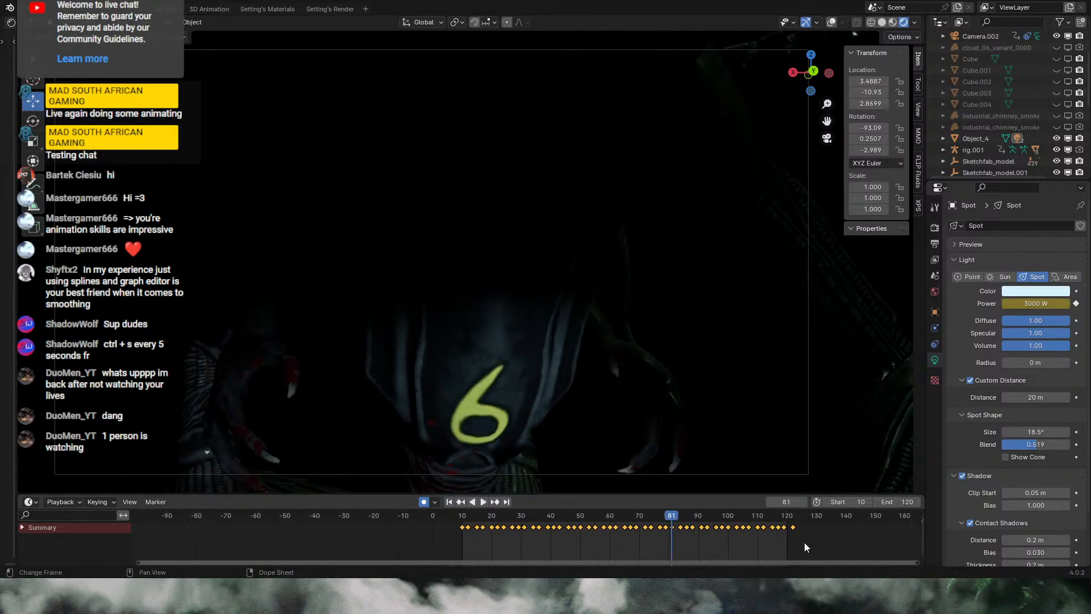
pyautogui.moveTo(819, 545); pyautogui.dragTo(680, 517)
pyautogui.moveTo(819, 545); pyautogui.dragTo(683, 520)
pyautogui.click(681, 515)
pyautogui.press('s')
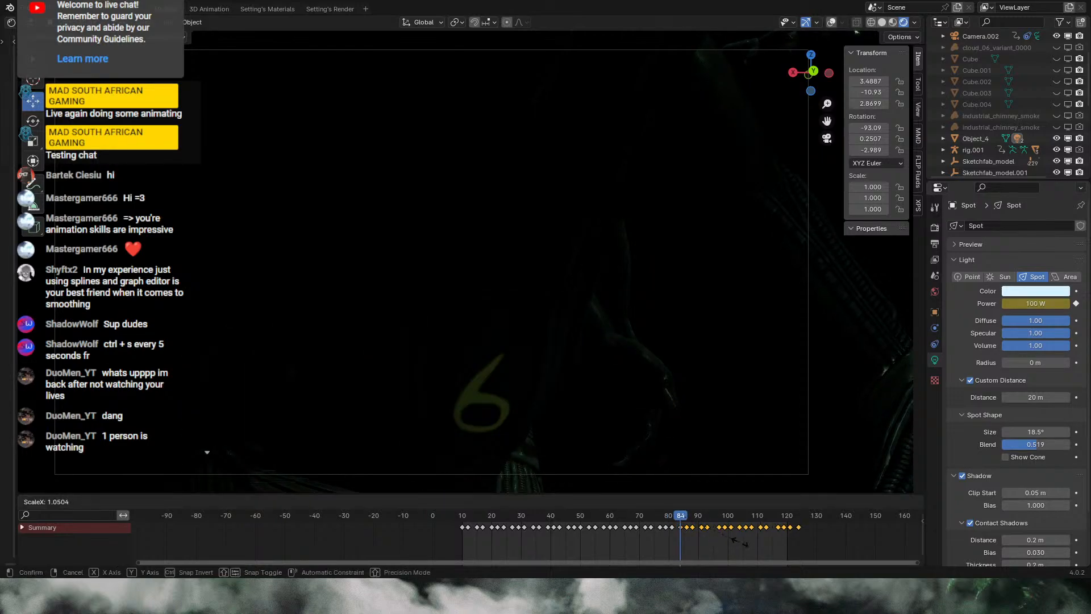
pyautogui.click(741, 541)
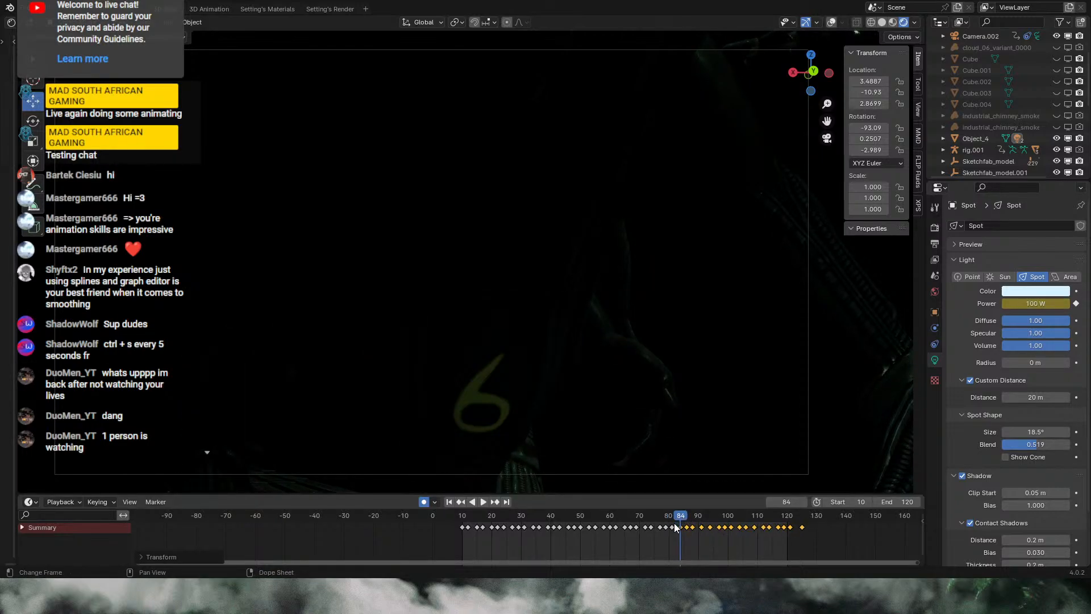
pyautogui.press('g')
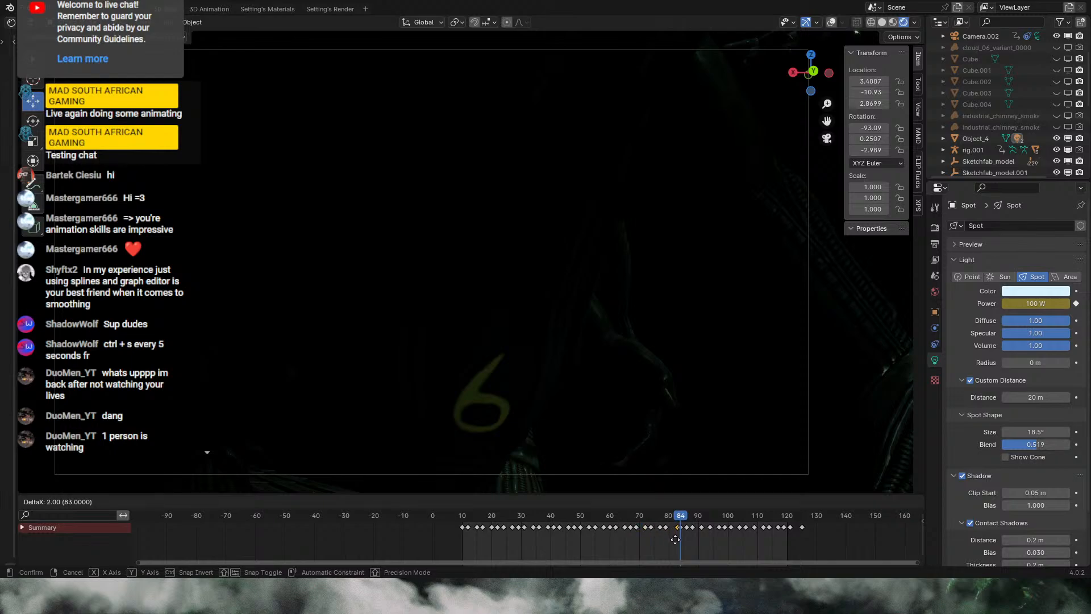
pyautogui.click(672, 539)
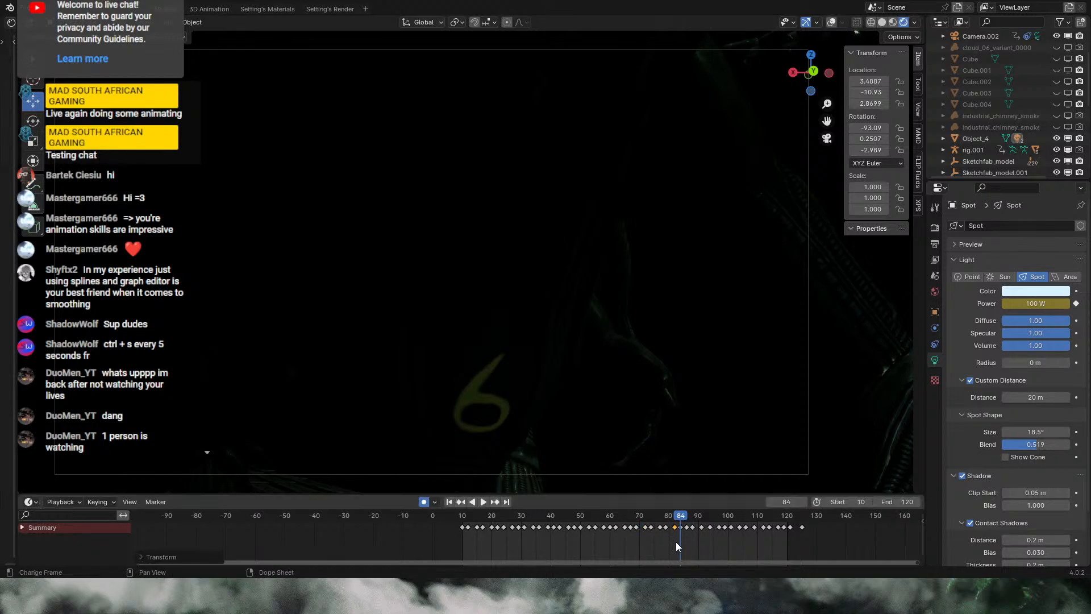
# Step: Stretch the middle power keyframes about frame 46 to reach about frame 90, shifting the following keyframes to end near frame 129
pyautogui.moveTo(676, 541); pyautogui.dragTo(568, 516)
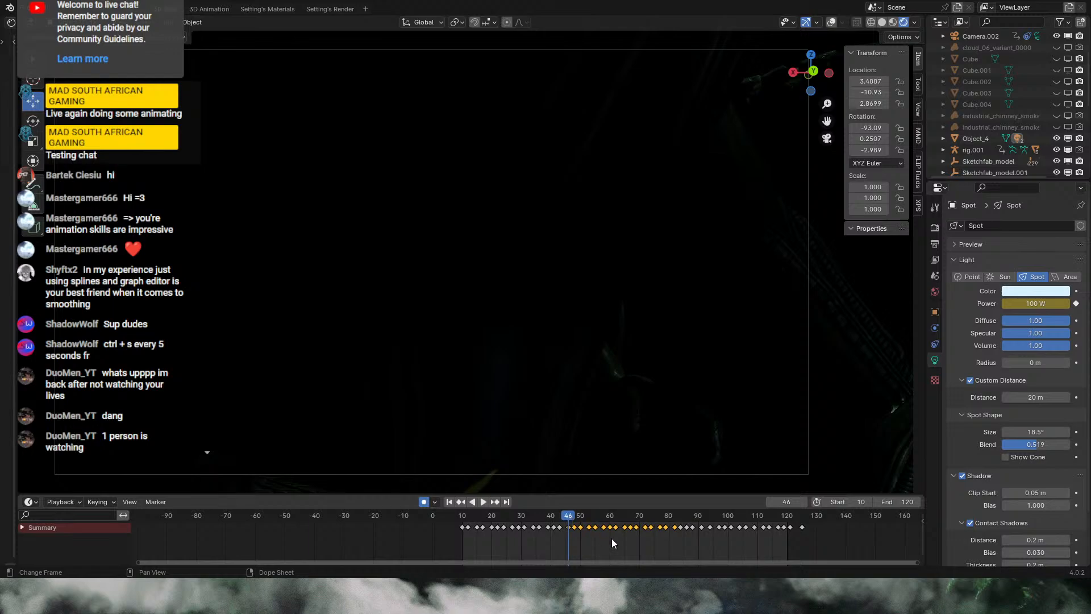
pyautogui.press('s')
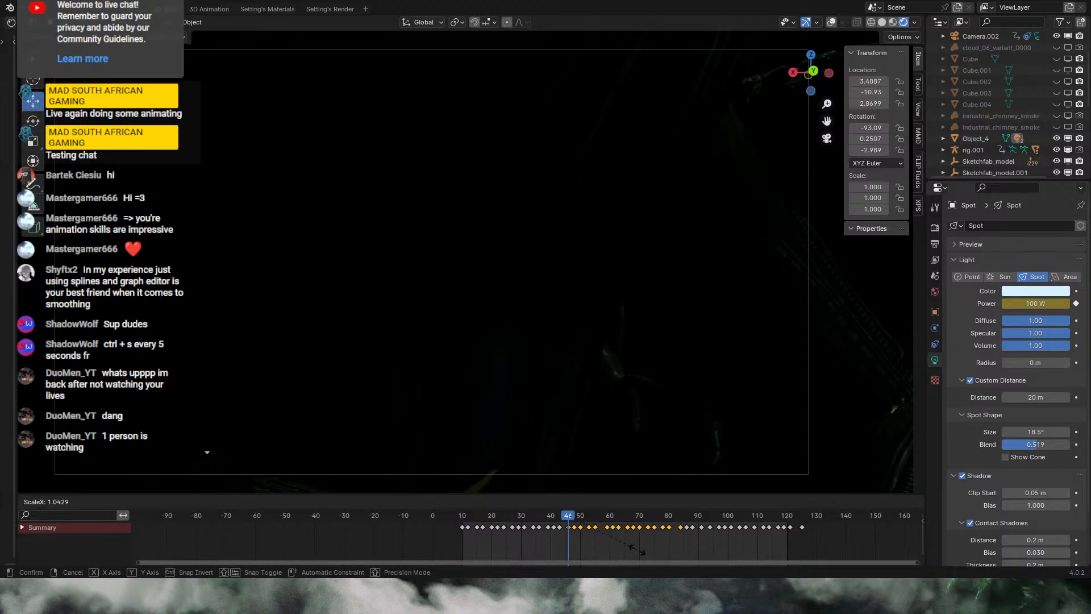
pyautogui.click(635, 549)
pyautogui.moveTo(830, 545); pyautogui.dragTo(569, 523)
pyautogui.press('g')
pyautogui.click(697, 534)
pyautogui.press('s')
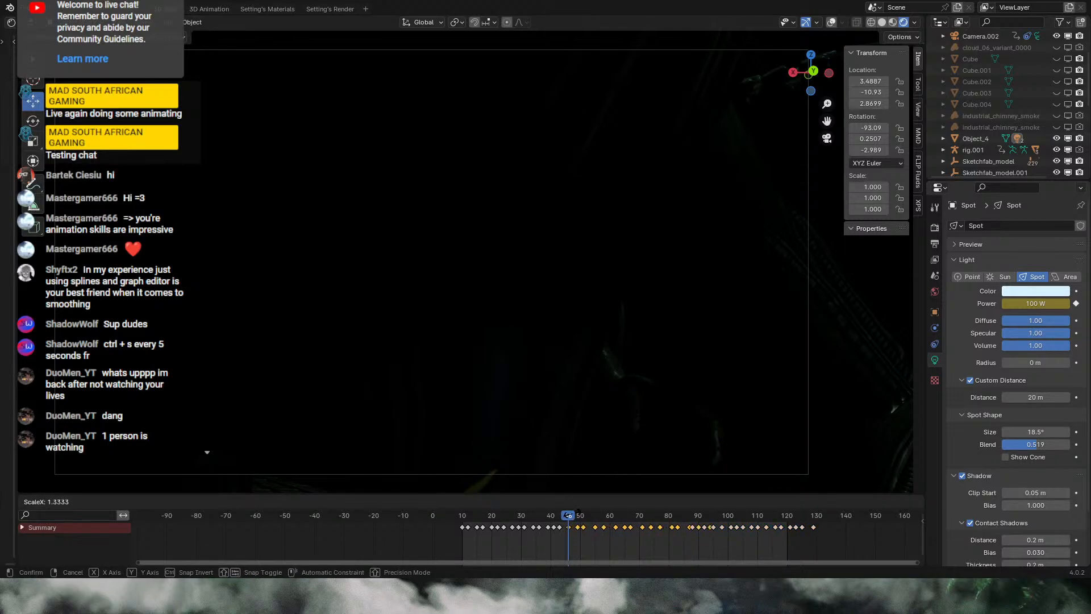
pyautogui.click(578, 512)
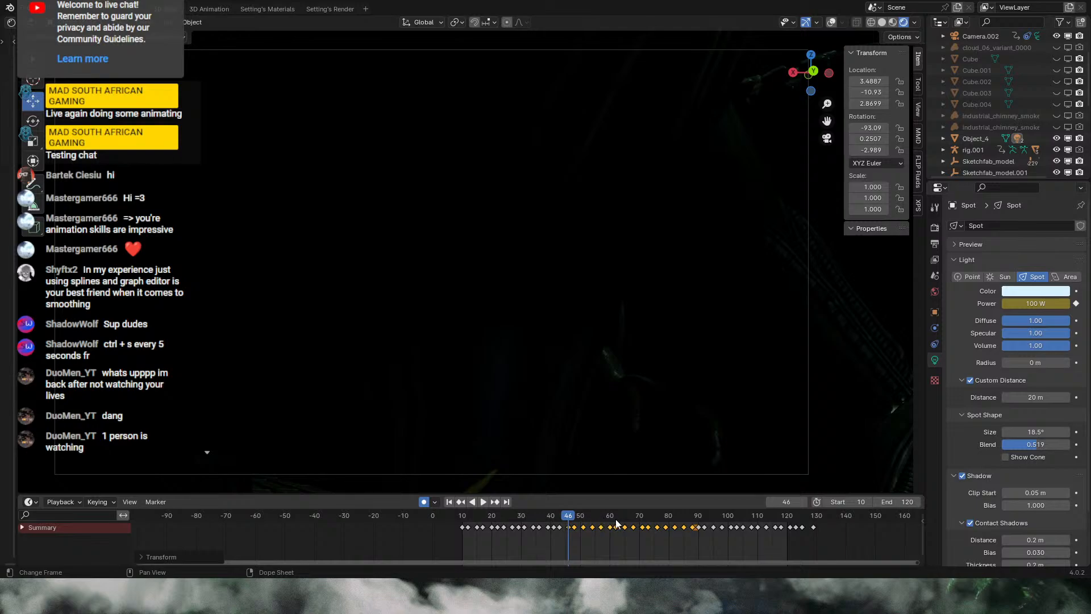
pyautogui.click(699, 532)
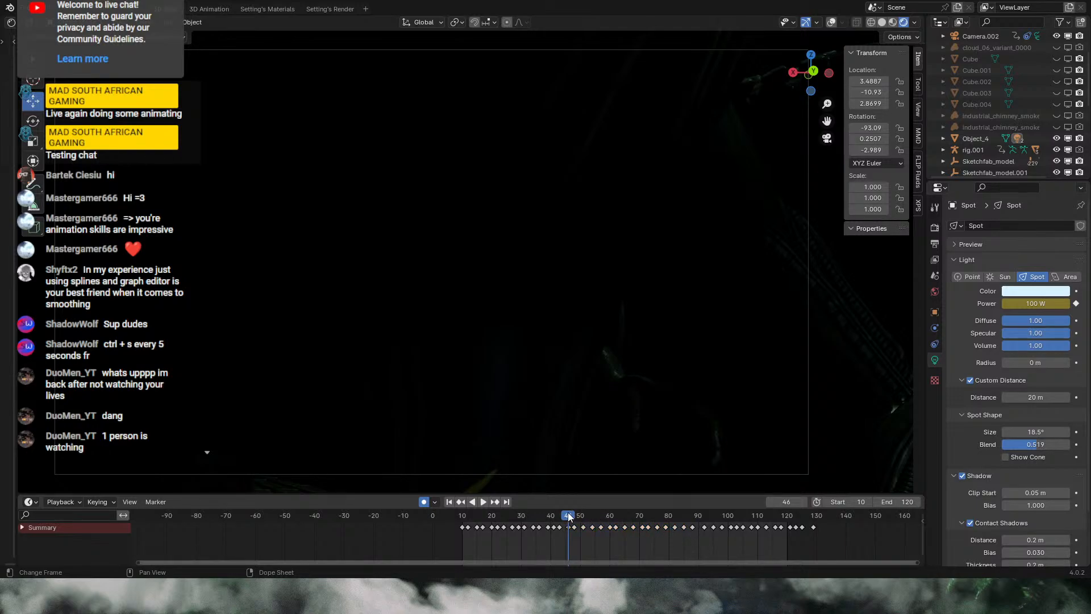
# Step: Play back and scrub the retimed flicker across the shot
pyautogui.moveTo(568, 514); pyautogui.dragTo(468, 514)
pyautogui.press('space')
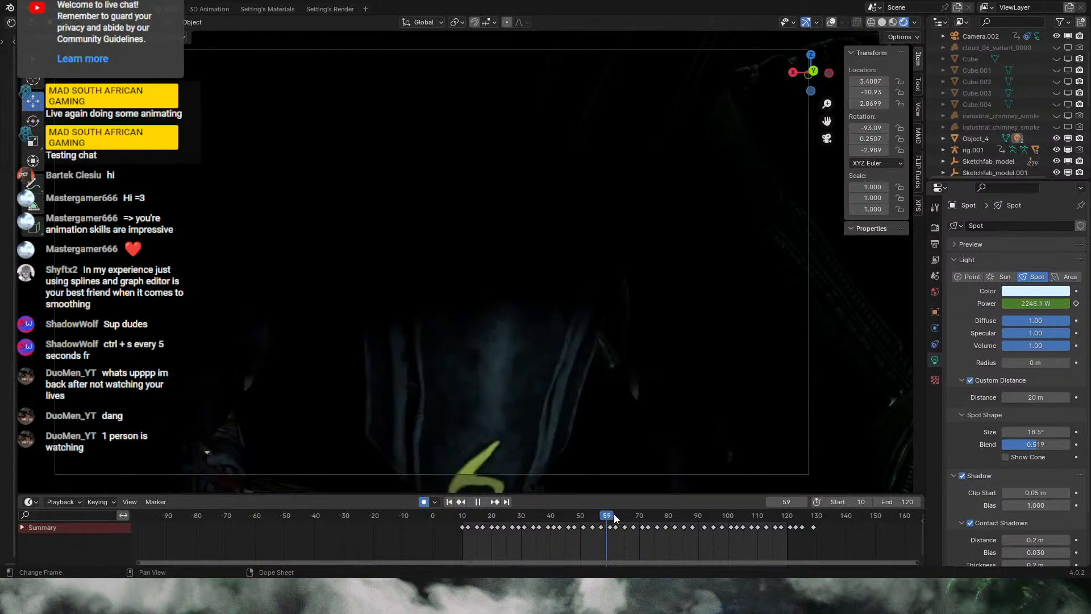
pyautogui.moveTo(614, 515); pyautogui.dragTo(776, 515)
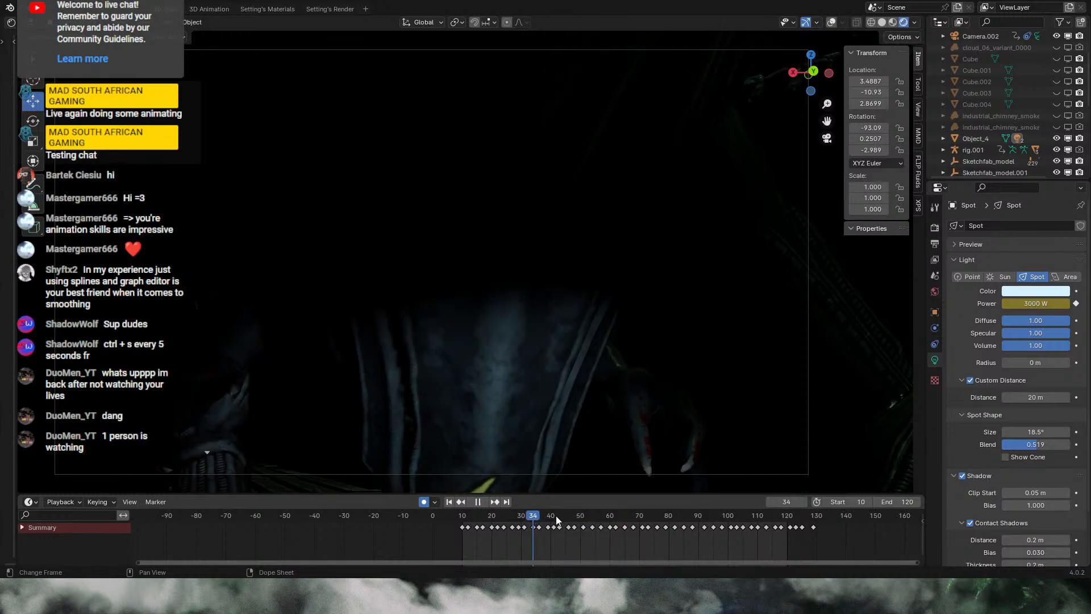
# Step: Shift the power keyframes from frame 46 onward about nine frames later
pyautogui.moveTo(851, 542); pyautogui.dragTo(520, 526)
pyautogui.press('g')
pyautogui.click(599, 530)
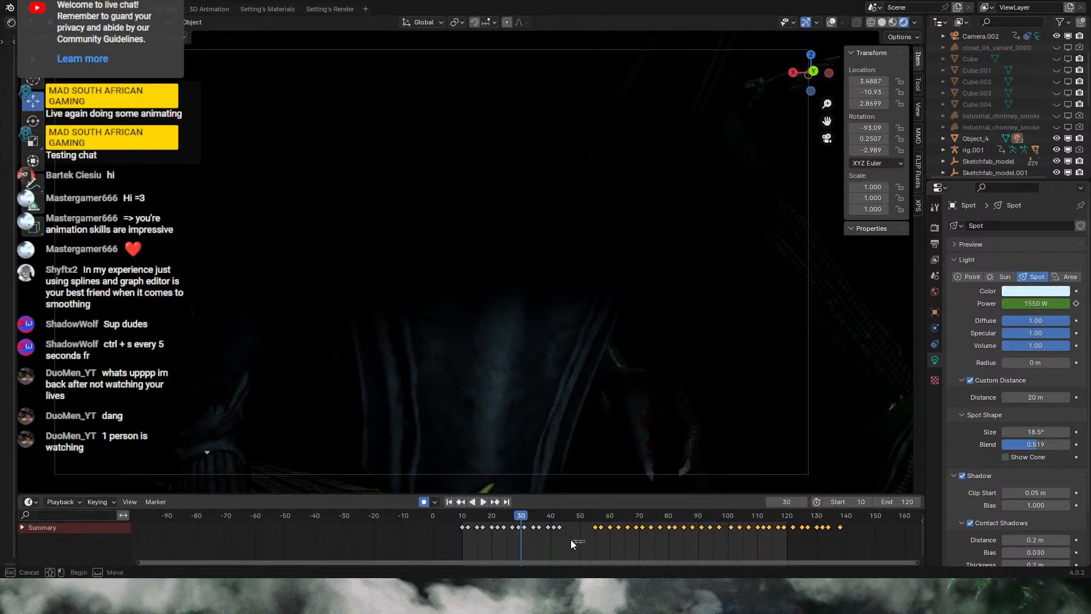
# Step: Stretch the power keyframes between frames 29 and 43 about frame 29, extending them to about frame 50
pyautogui.moveTo(585, 542); pyautogui.dragTo(518, 523)
pyautogui.click(517, 514)
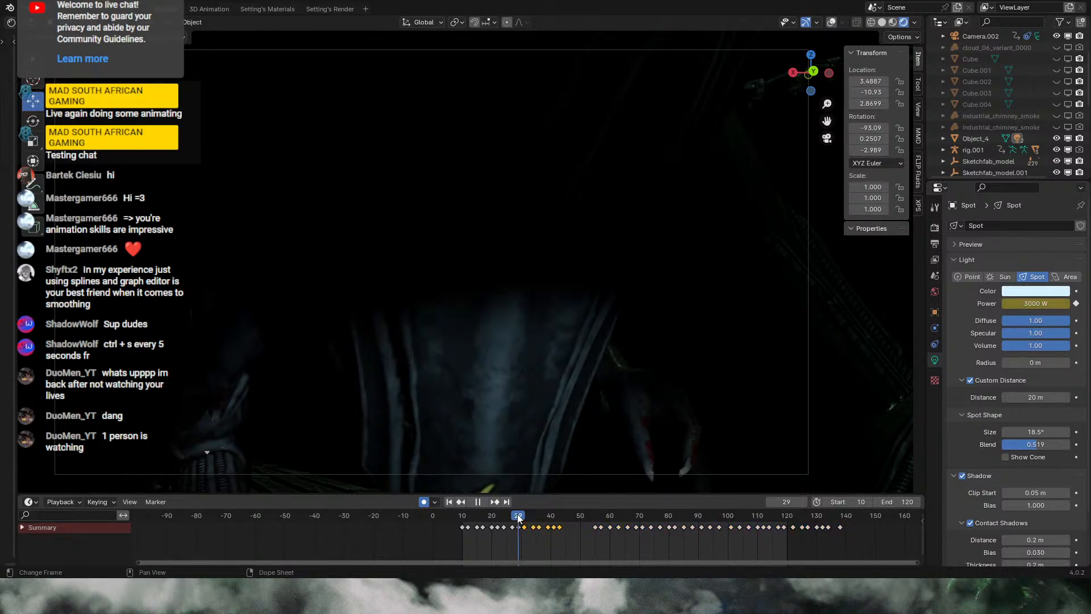
pyautogui.press('s')
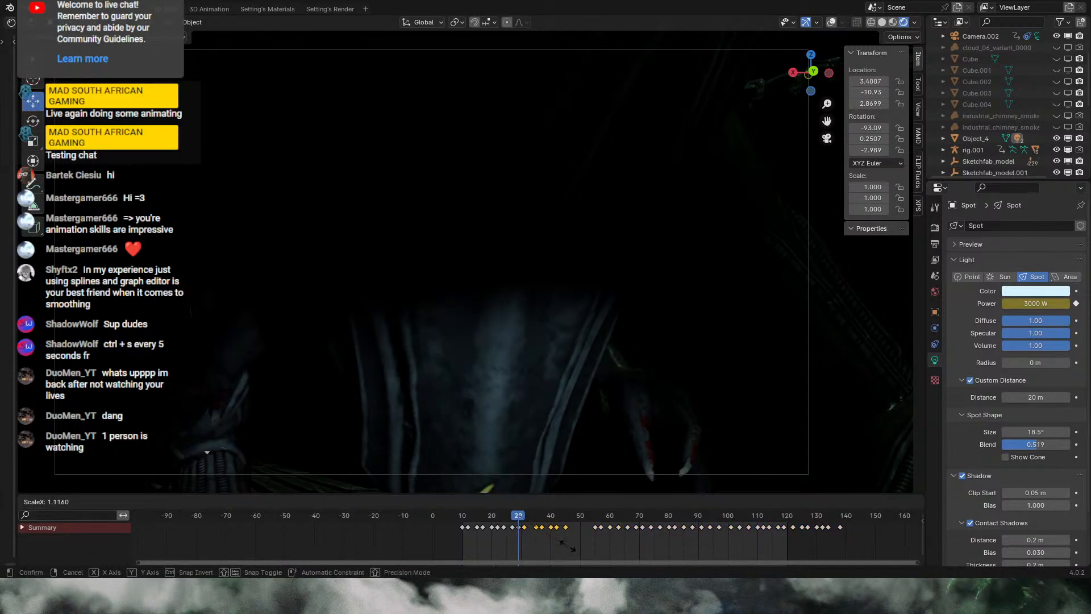
pyautogui.click(586, 549)
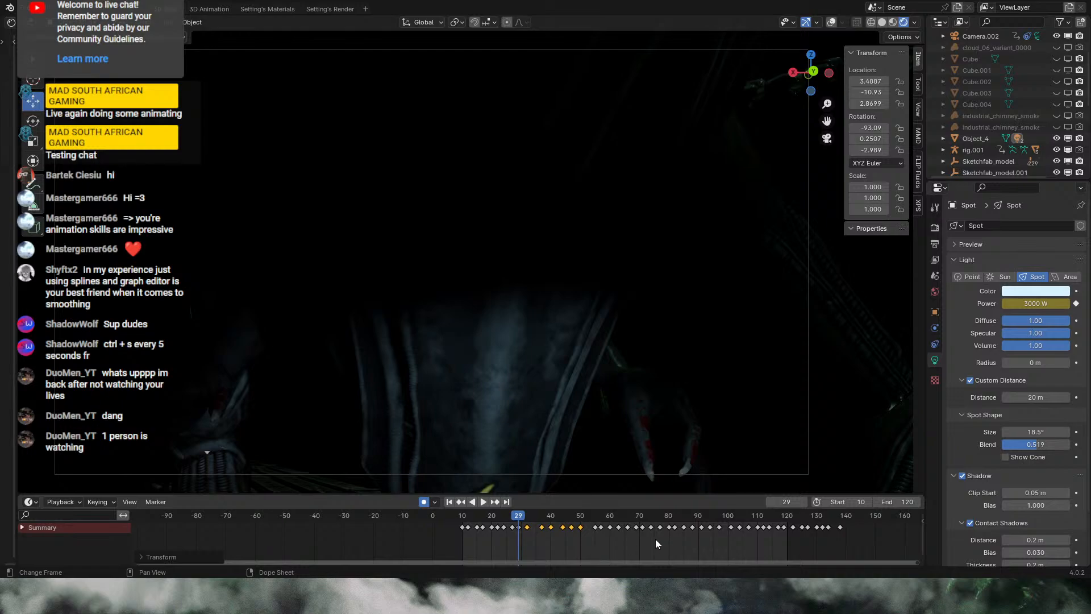
pyautogui.press('s')
pyautogui.click(564, 542)
# Step: Shift the power keyframes beyond frame 30 about three frames later and stretch the earliest ones about frame 10 to near frame 28
pyautogui.moveTo(867, 546); pyautogui.dragTo(577, 530)
pyautogui.moveTo(872, 550); pyautogui.dragTo(524, 538)
pyautogui.press('[')
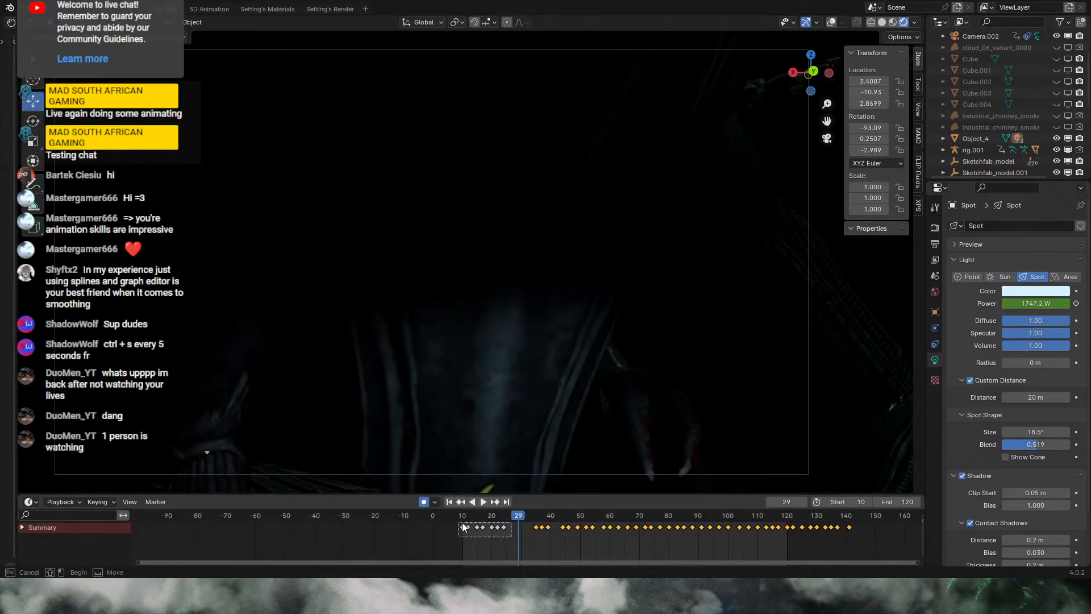
pyautogui.hotkey('shift', 'Left')
pyautogui.press('s')
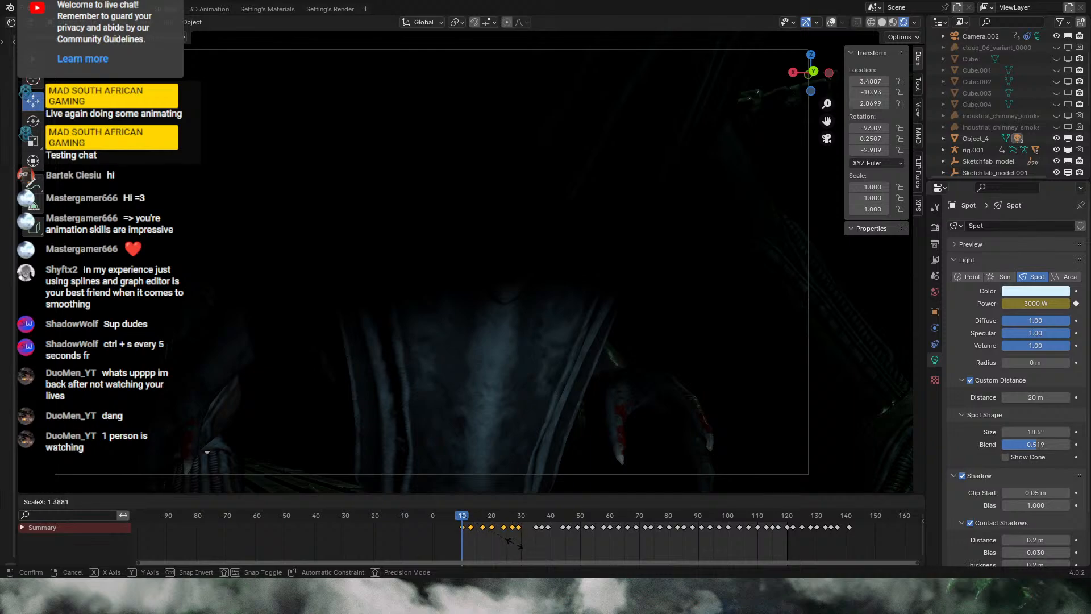
pyautogui.click(511, 543)
# Step: Move the power keyframes beyond frame 30 about 4 frames earlier, play back the flicker and save the file
pyautogui.moveTo(845, 546); pyautogui.dragTo(534, 518)
pyautogui.press('g')
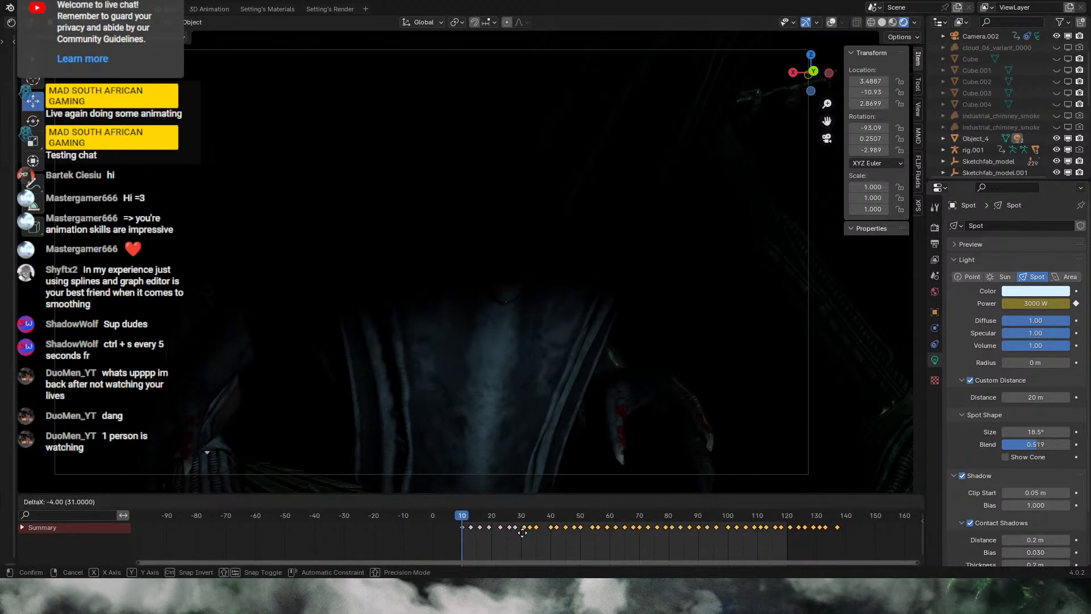
pyautogui.click(517, 529)
pyautogui.press('space')
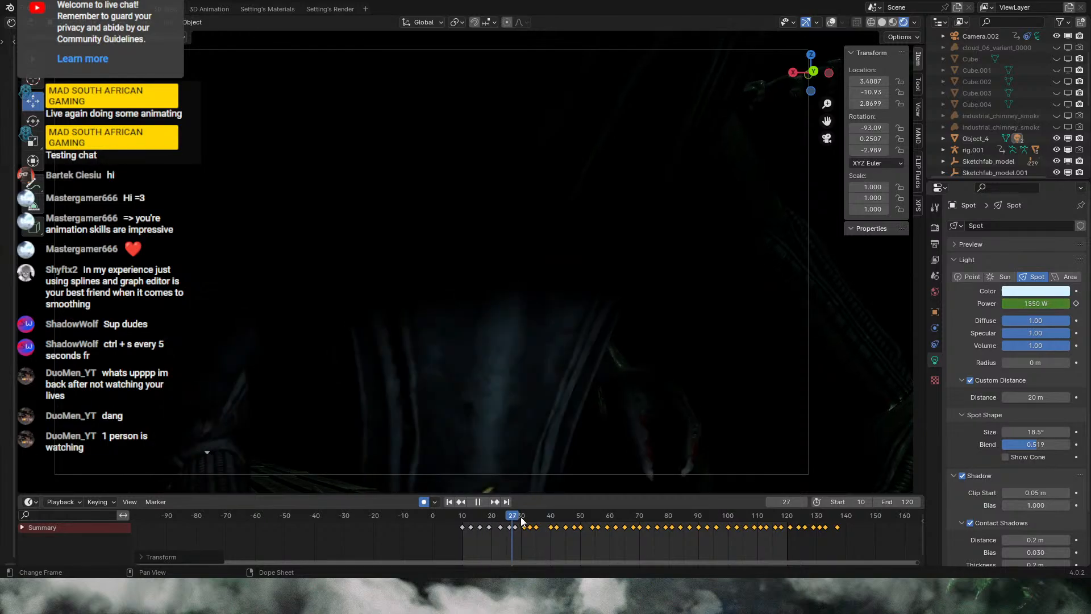
pyautogui.press('space')
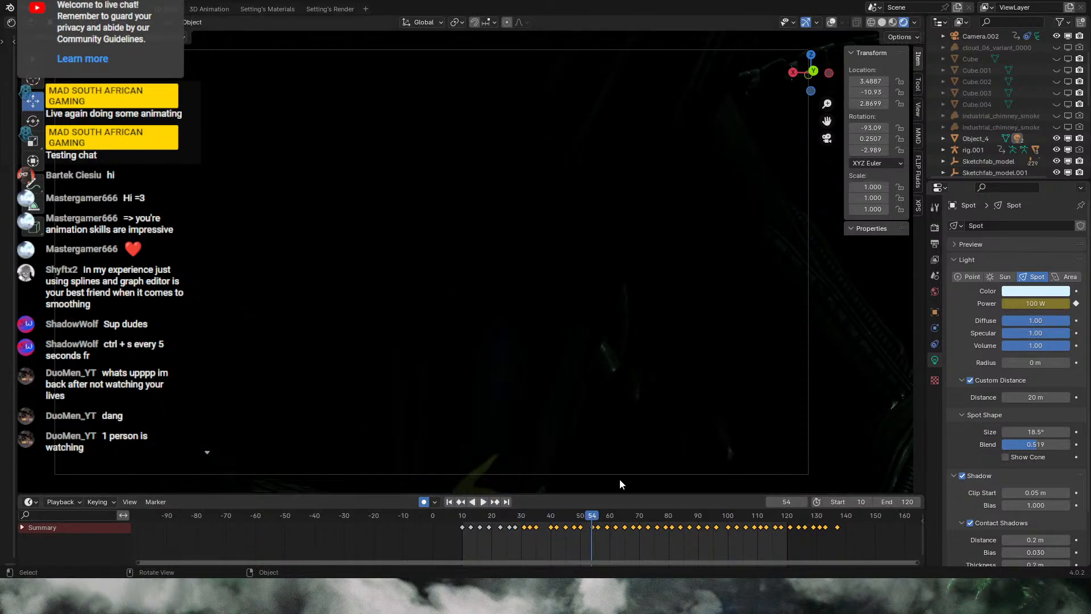
pyautogui.hotkey('ctrl', 's')
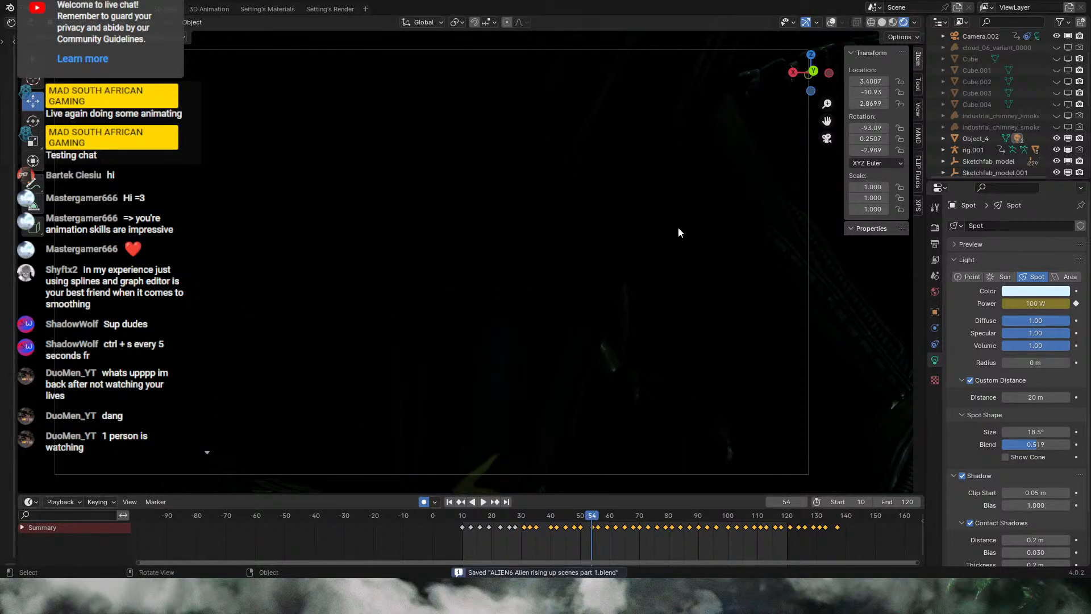
# Step: Unhide Cube, Cube.001, Cube.002, Cube.003 and Cube.004 in the viewport
pyautogui.scroll(3, 1010, 88)
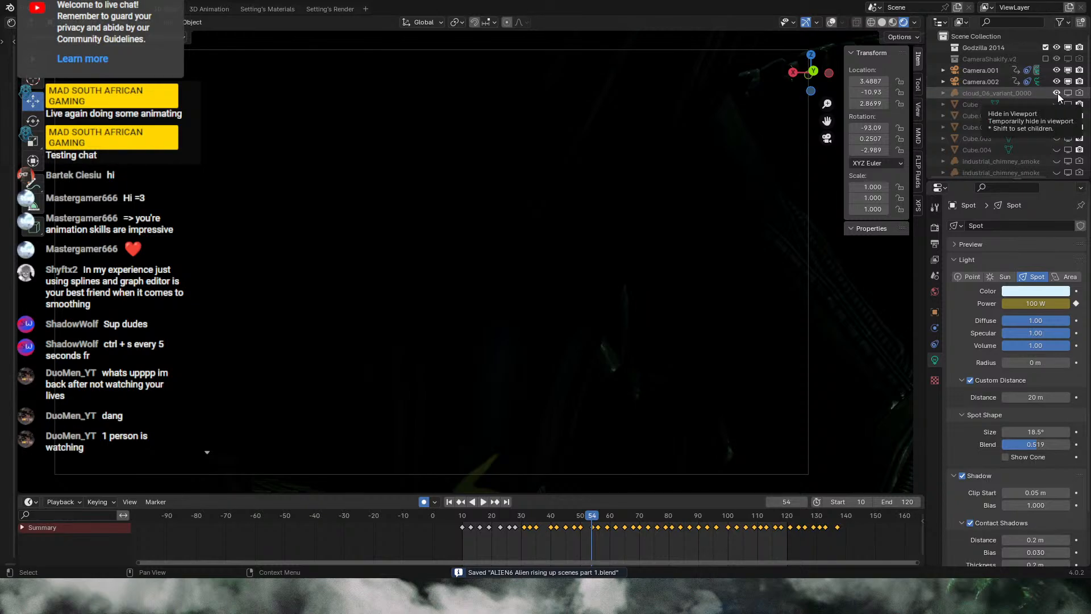
pyautogui.scroll(-2, 1058, 93)
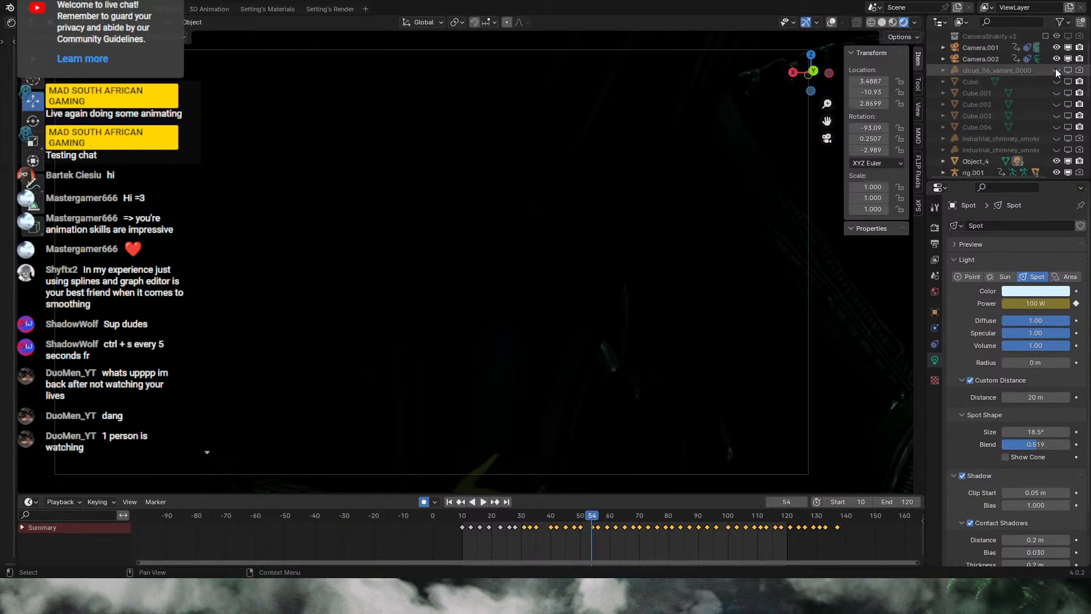
pyautogui.click(1056, 82)
pyautogui.click(1057, 93)
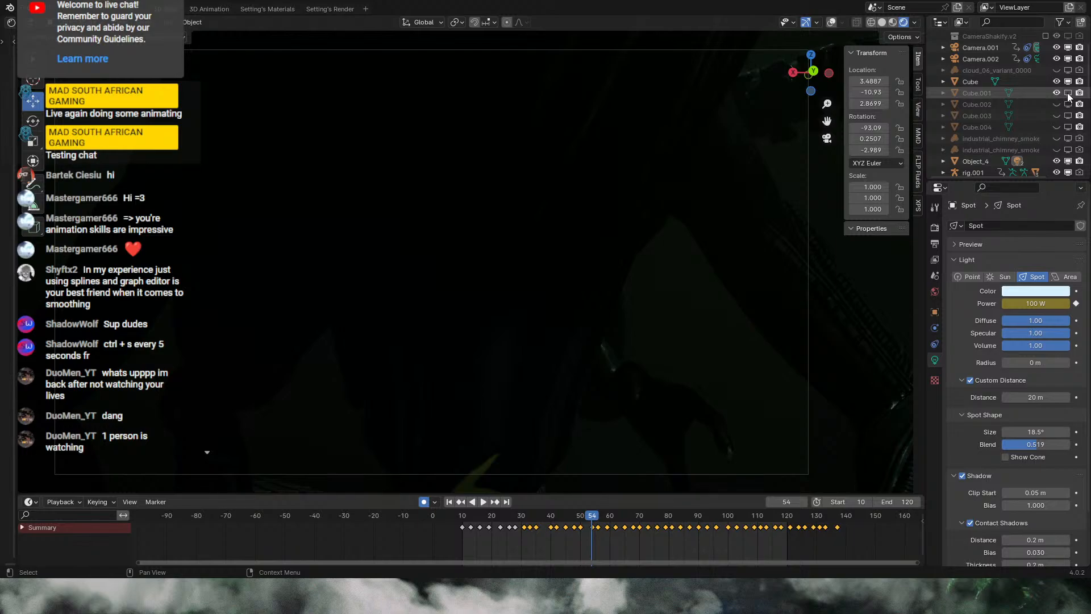
pyautogui.click(1056, 104)
pyautogui.click(1057, 116)
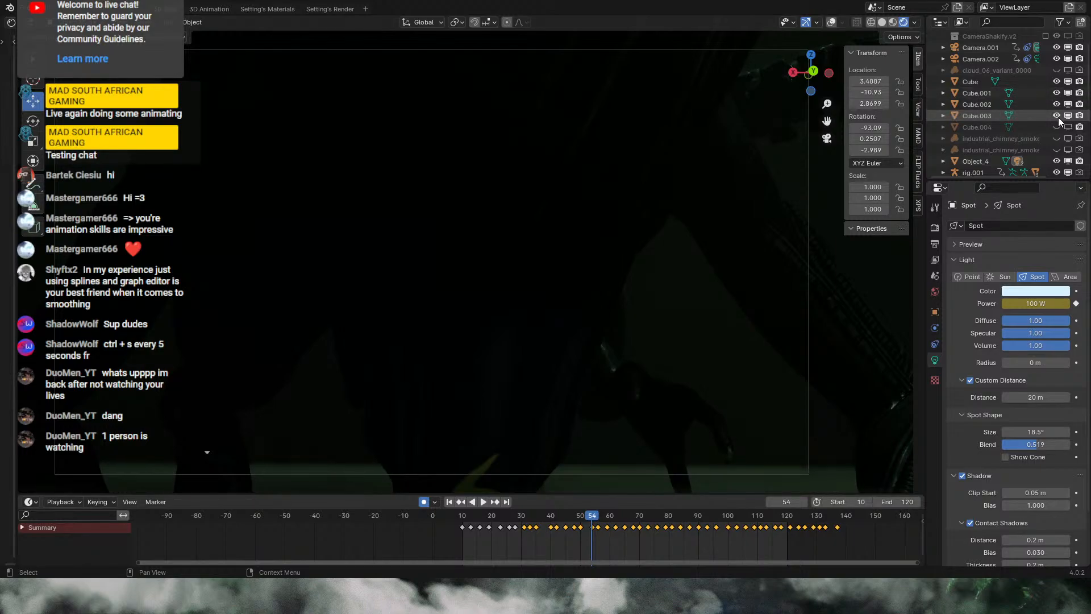
pyautogui.click(1057, 127)
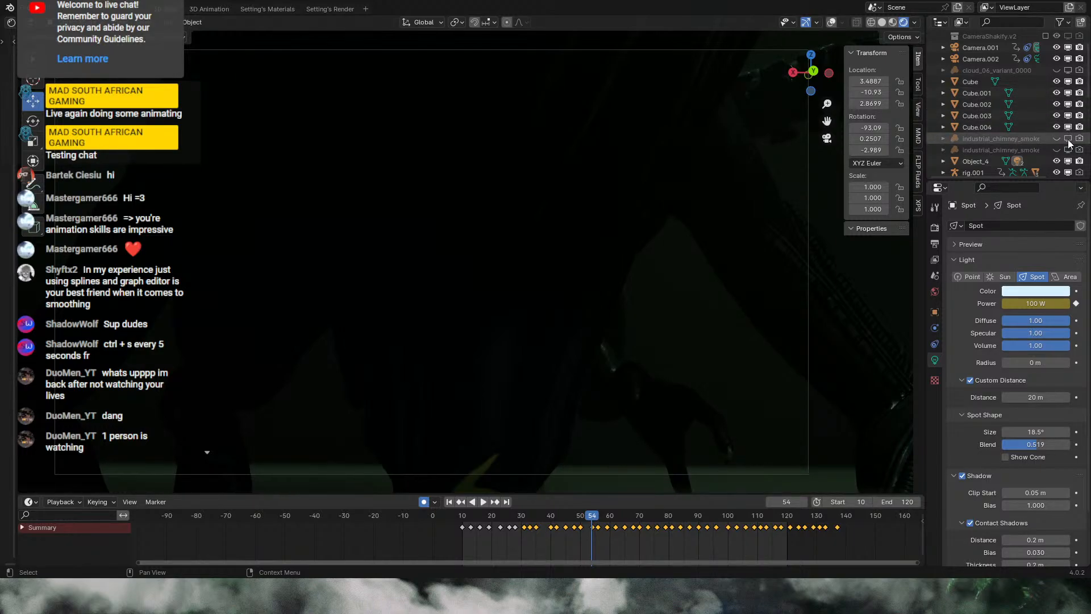
# Step: Unhide the first industrial chimney smoke volume in the viewport and enable it in renders
pyautogui.click(1057, 138)
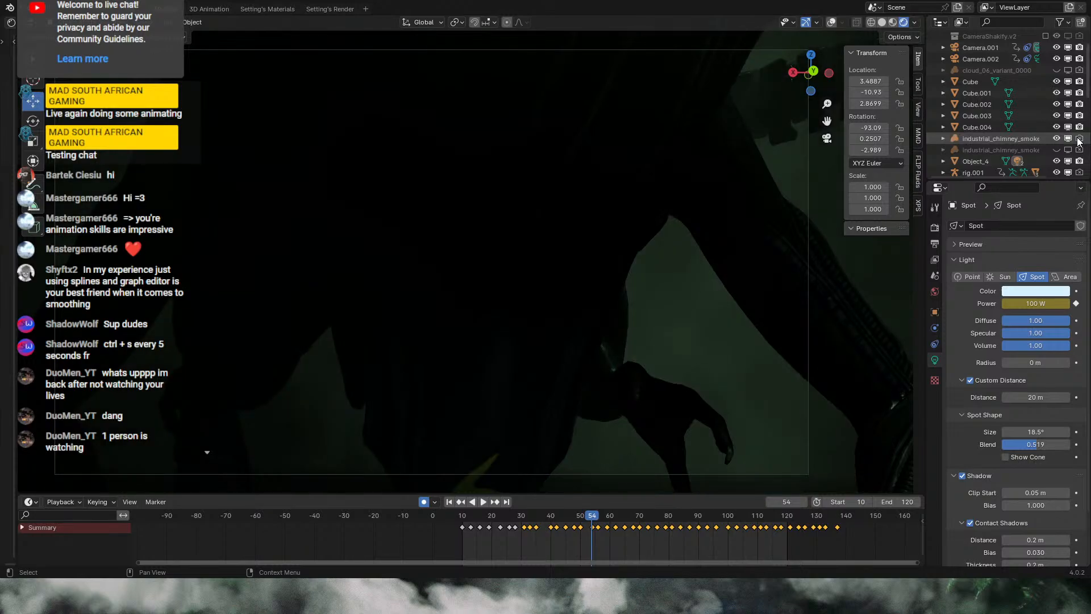
pyautogui.click(1080, 138)
pyautogui.scroll(-2, 988, 144)
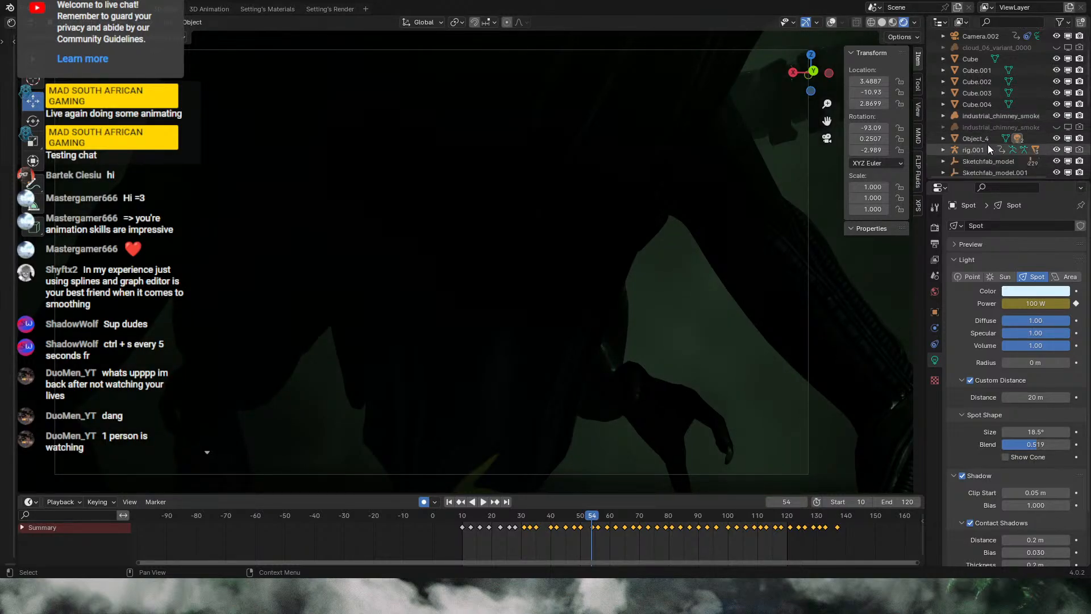
pyautogui.scroll(4, 988, 141)
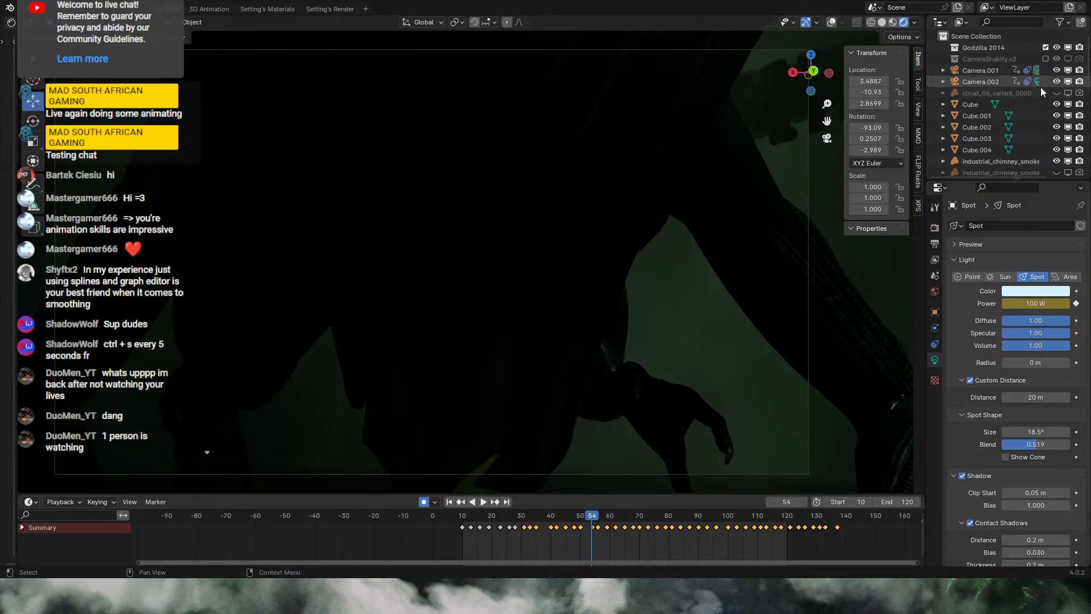
pyautogui.scroll(-5, 1030, 97)
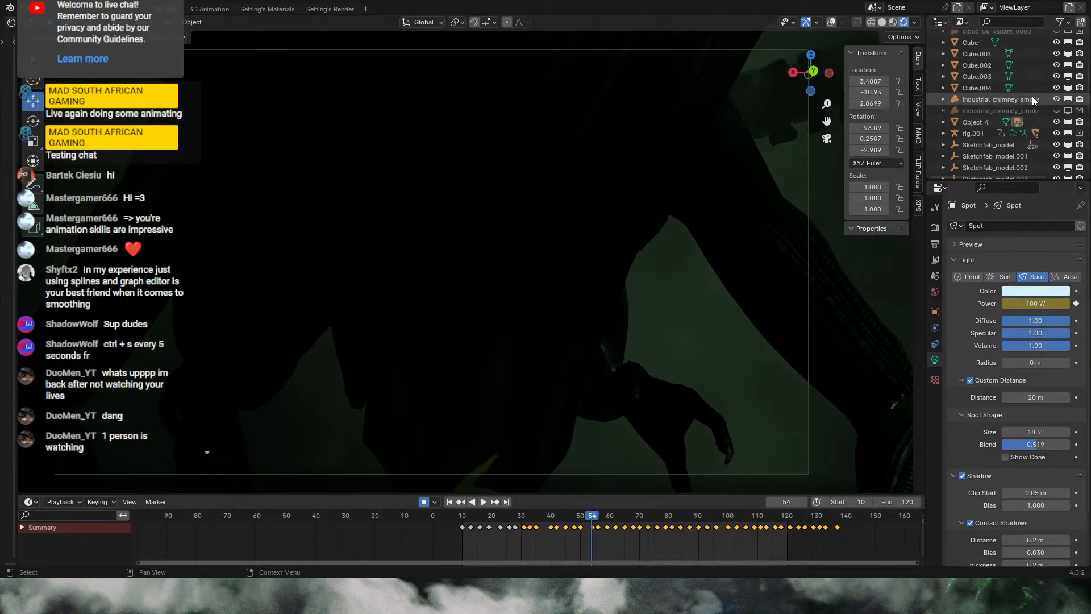
# Step: Play back and scrub the shot from frame 9 to 121 to review the flickering light with the smoke visible
pyautogui.click(461, 517)
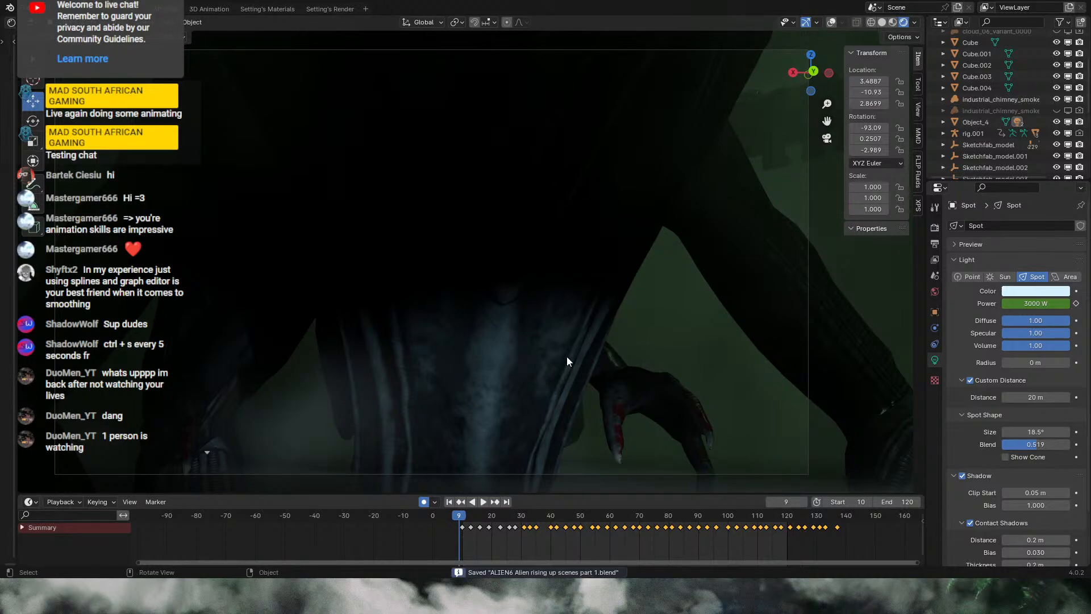
pyautogui.press('space')
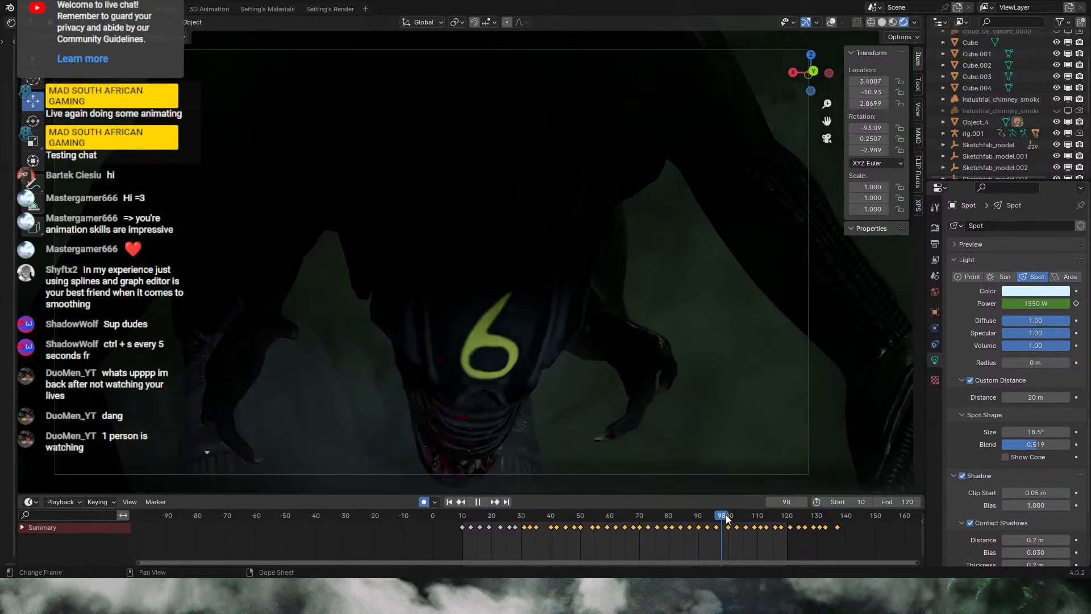
pyautogui.press('space')
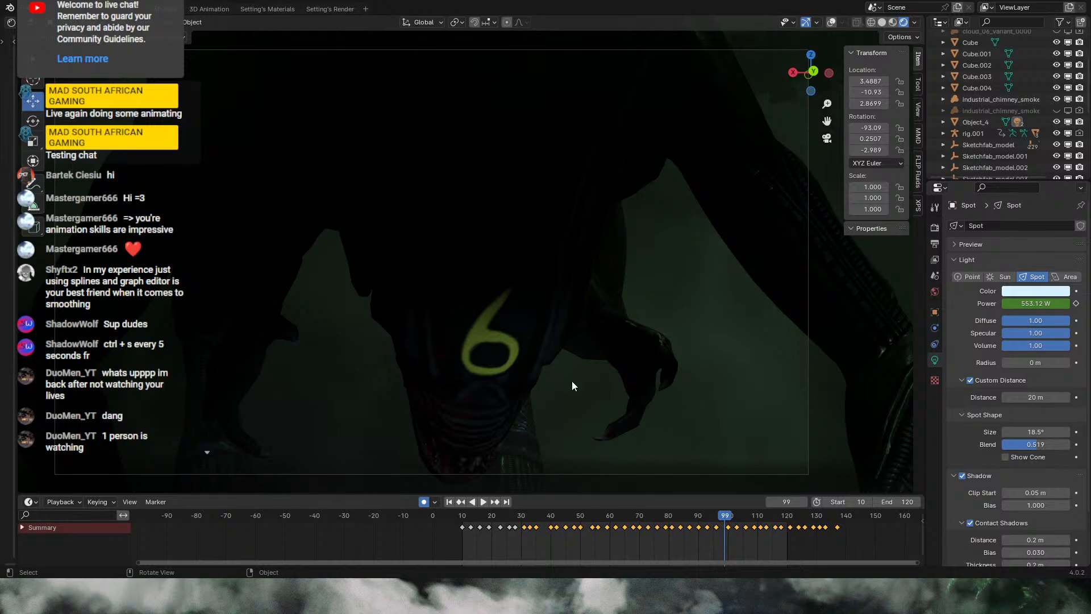
pyautogui.click(485, 513)
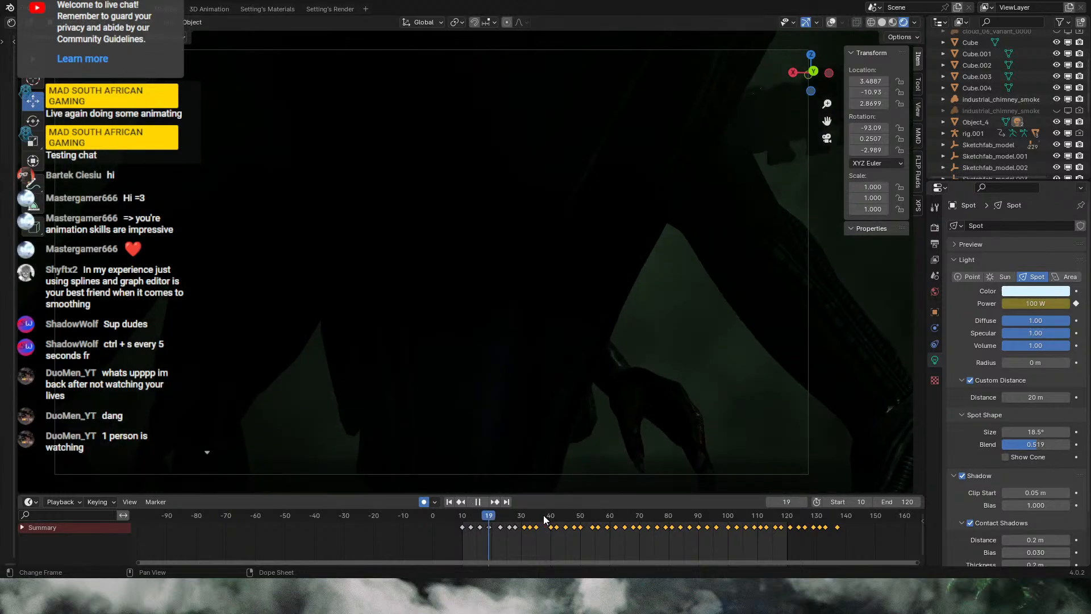
pyautogui.press('space')
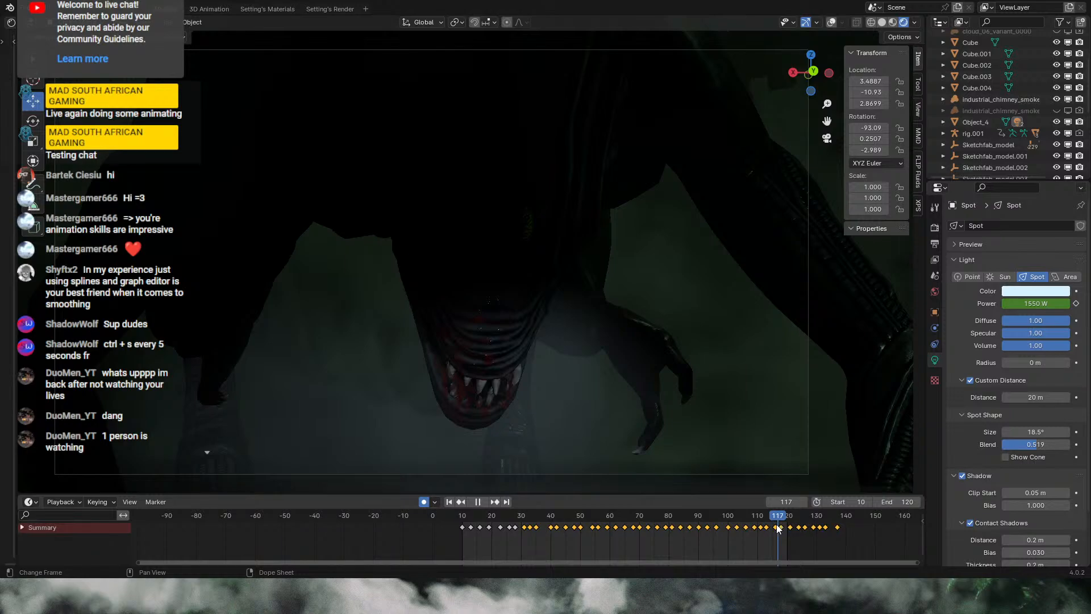
pyautogui.click(676, 528)
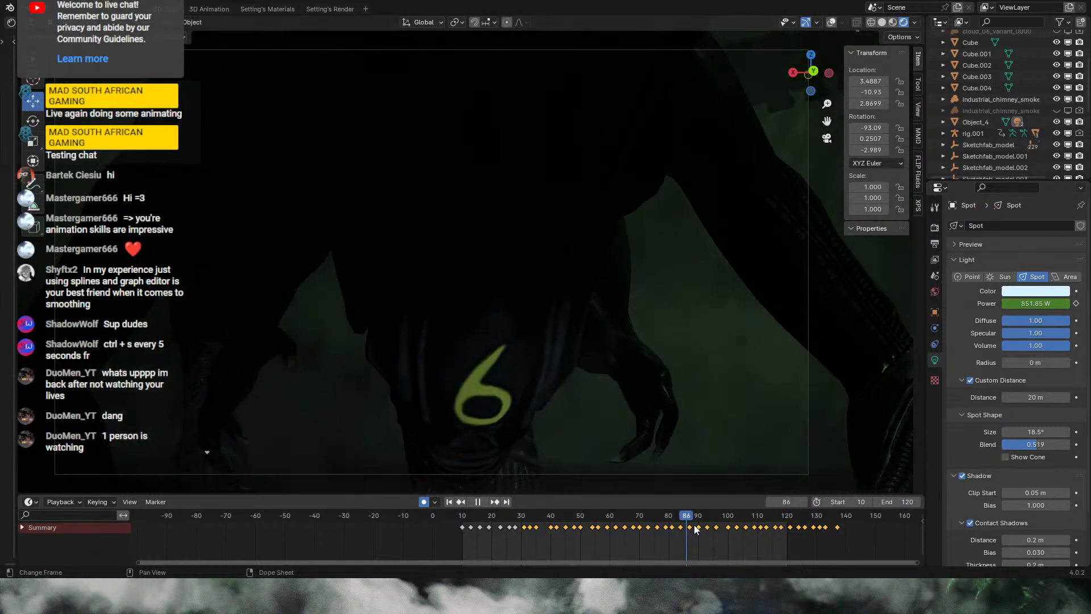
pyautogui.moveTo(694, 525); pyautogui.dragTo(790, 529)
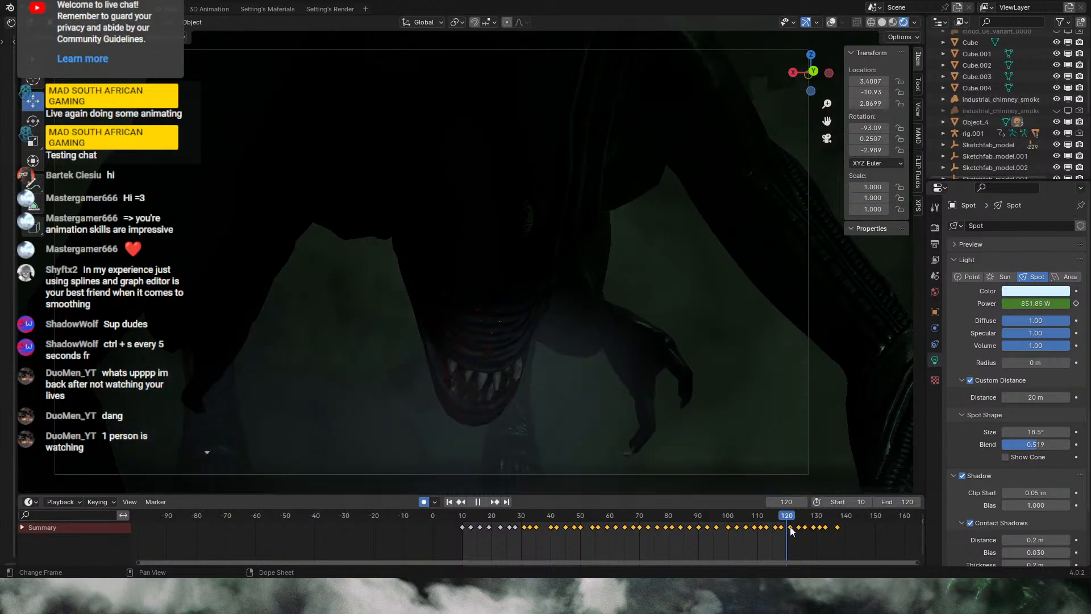
pyautogui.press('space')
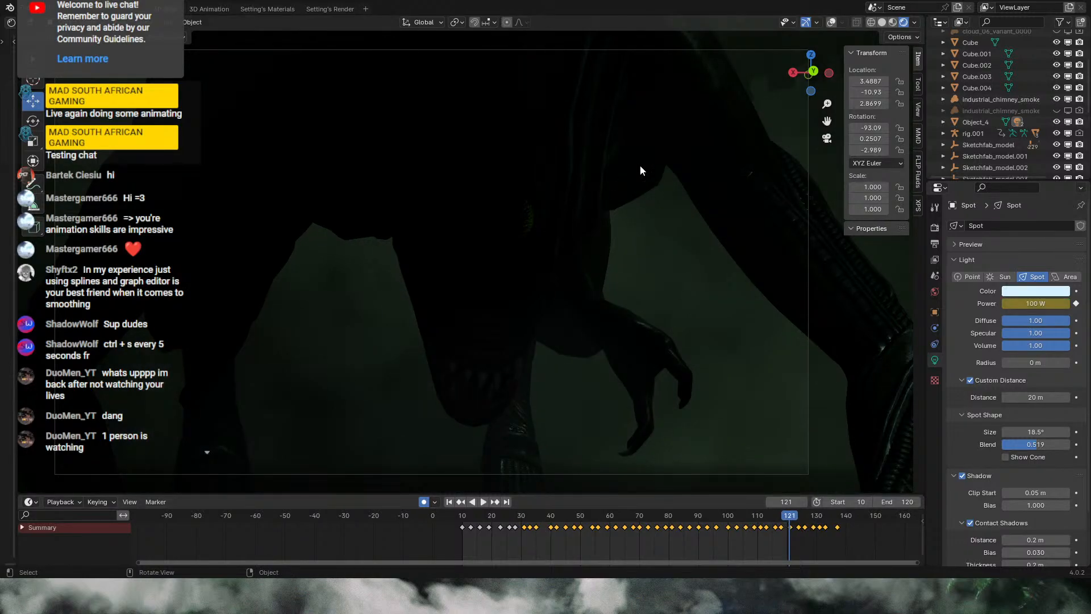
pyautogui.click(752, 517)
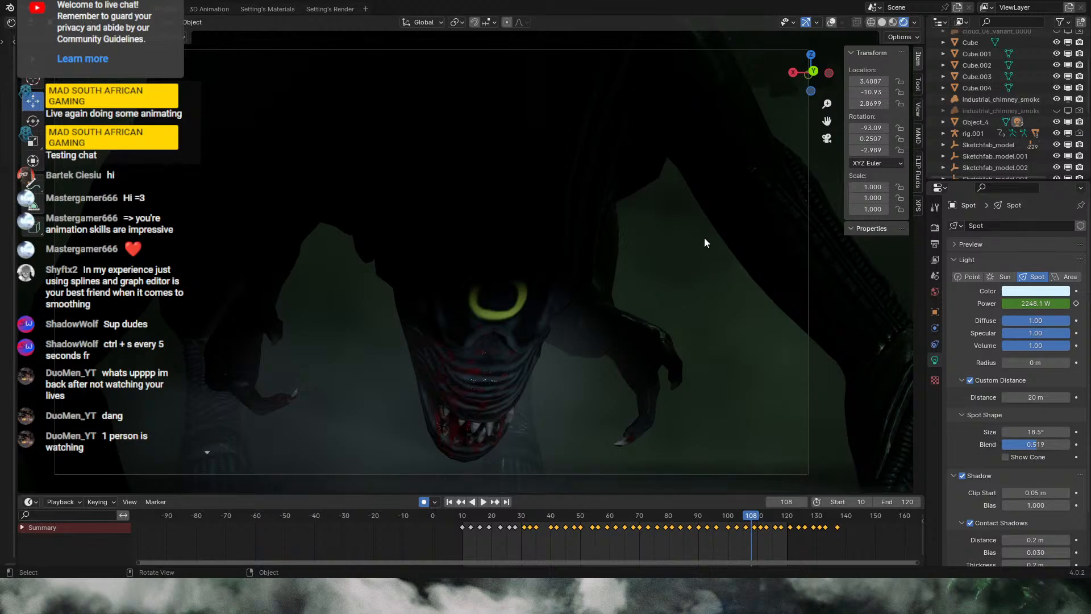
# Step: Examine the creature in the smoke from the side and front, playing the animation from about frame 11 to frame 41
pyautogui.moveTo(707, 185); pyautogui.dragTo(611, 213, button='middle')
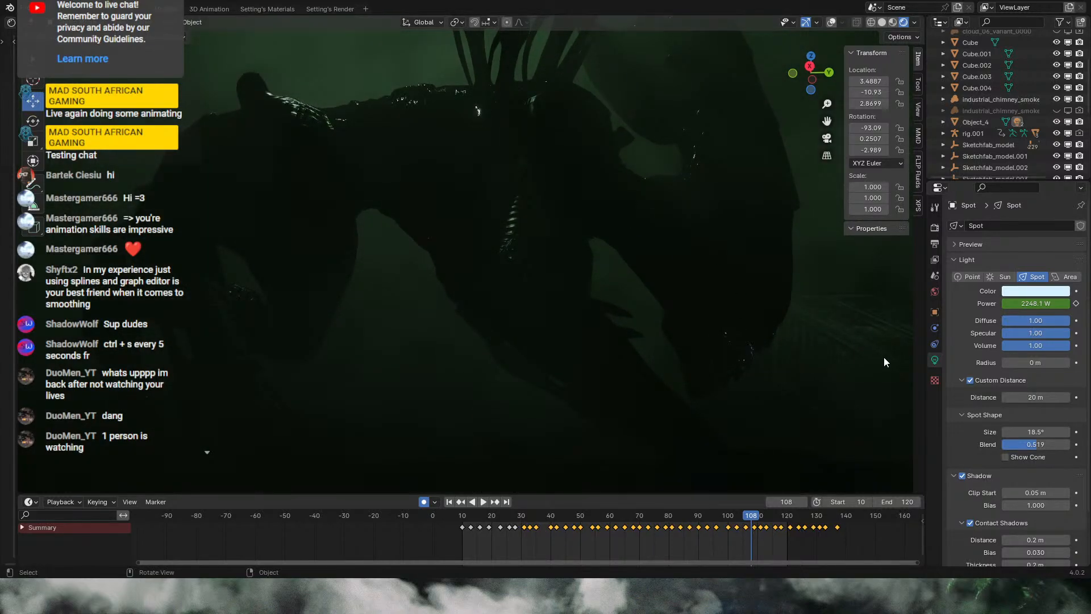
pyautogui.moveTo(718, 298); pyautogui.dragTo(724, 303, button='middle')
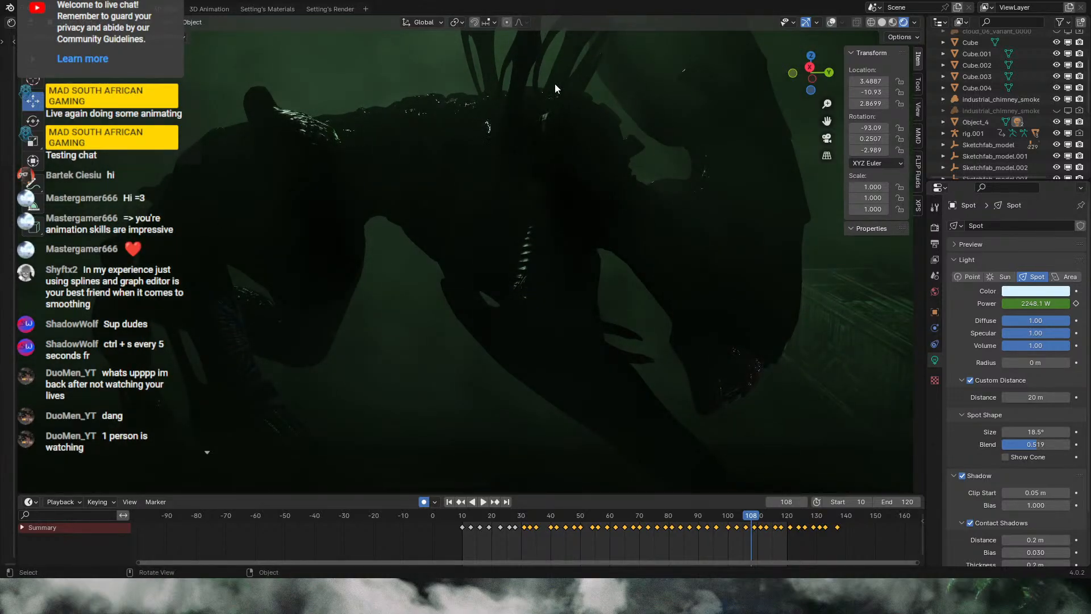
pyautogui.keyDown('shift'); pyautogui.moveTo(691, 234); pyautogui.dragTo(741, 249, button='middle'); pyautogui.keyUp('shift')
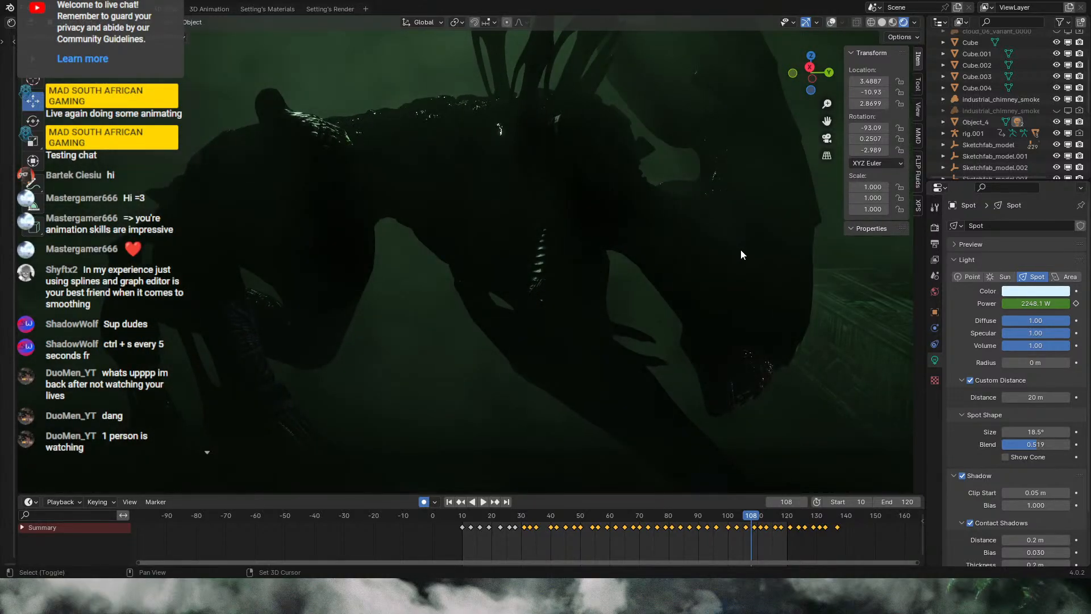
pyautogui.click(464, 517)
pyautogui.press('space')
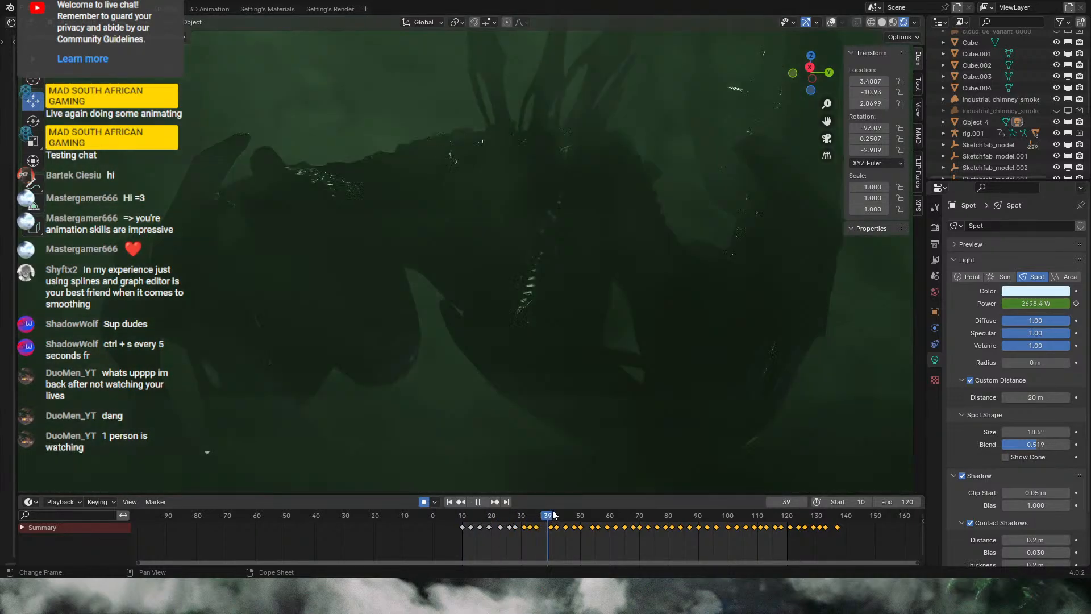
pyautogui.press('space')
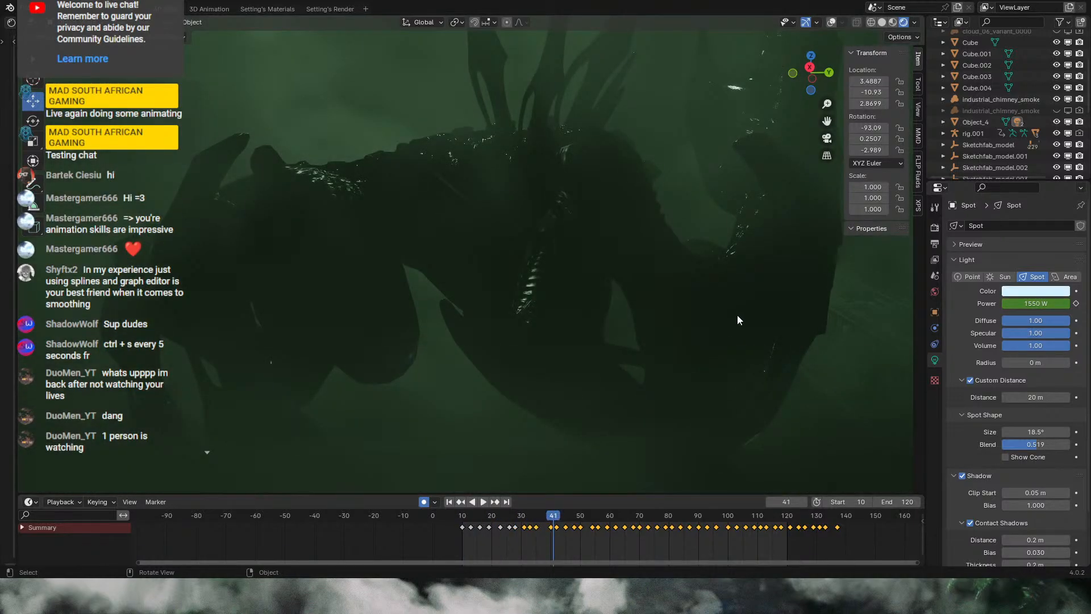
pyautogui.moveTo(534, 209); pyautogui.dragTo(642, 227, button='middle')
pyautogui.moveTo(569, 269); pyautogui.dragTo(699, 234, button='middle')
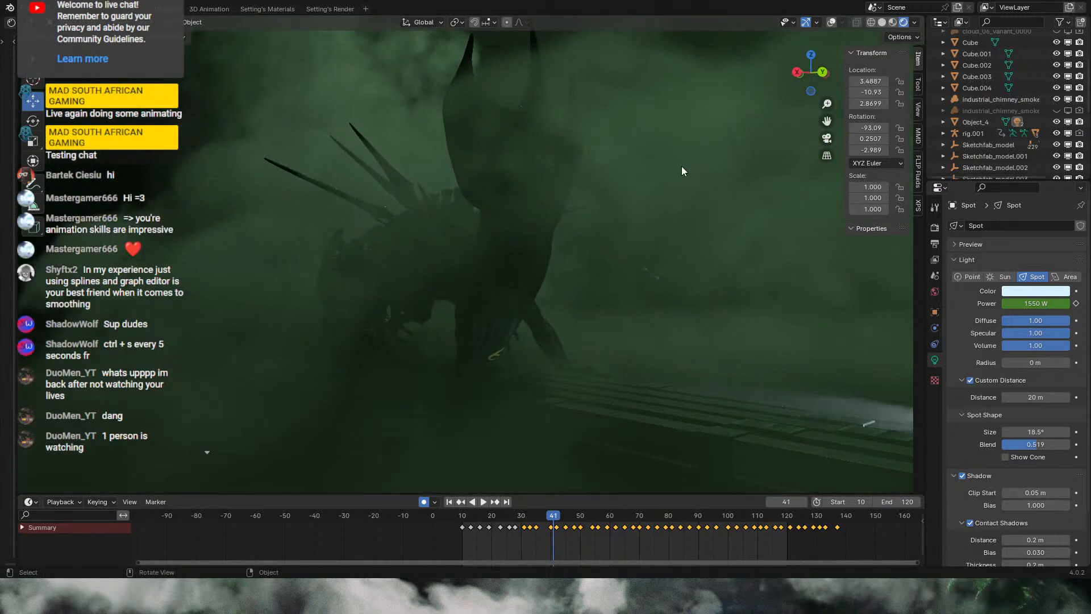
# Step: Switch the viewport to solid shading and turn on the overlays
pyautogui.click(882, 22)
pyautogui.click(831, 23)
pyautogui.moveTo(621, 219); pyautogui.dragTo(671, 218, button='middle')
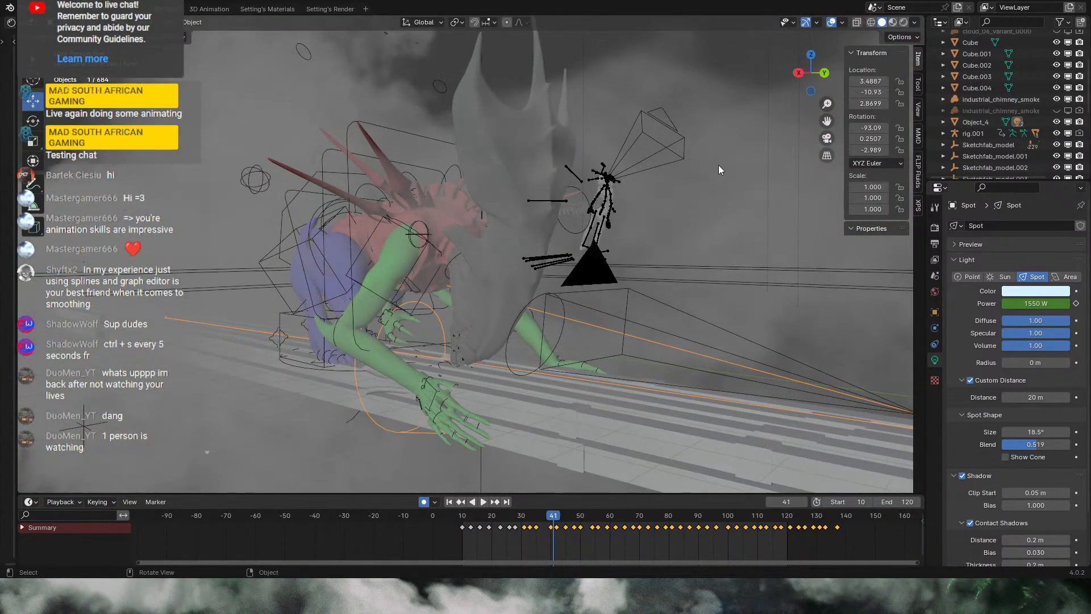
# Step: Duplicate the large industrial chimney smoke volume surrounding the creature by copying and pasting it
pyautogui.click(719, 168)
pyautogui.scroll(-4, 715, 233)
pyautogui.moveTo(483, 238); pyautogui.dragTo(556, 247, button='middle')
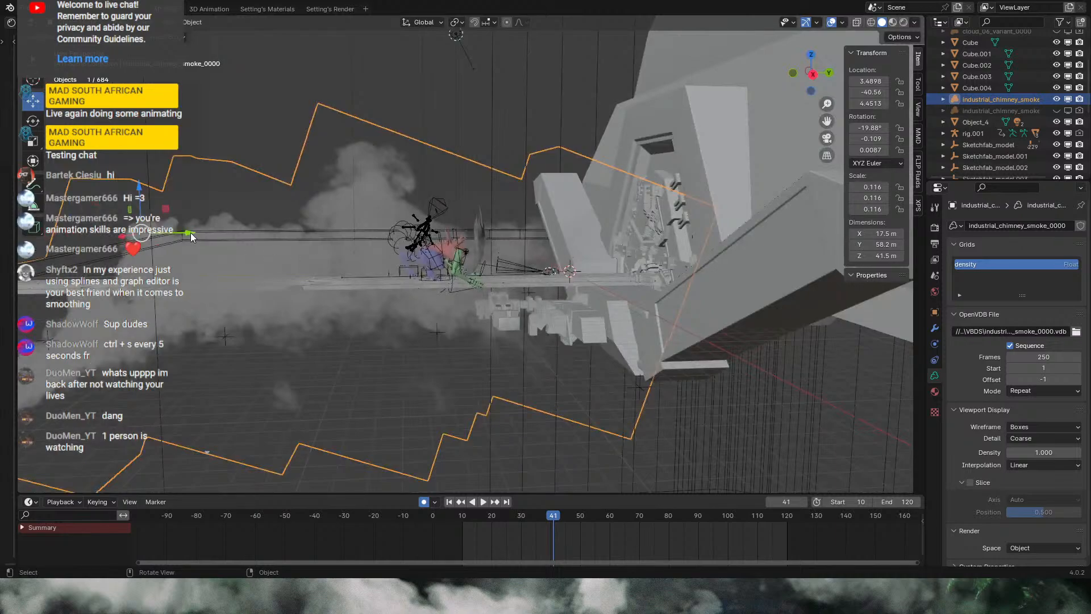
pyautogui.hotkey('ctrl', 'c')
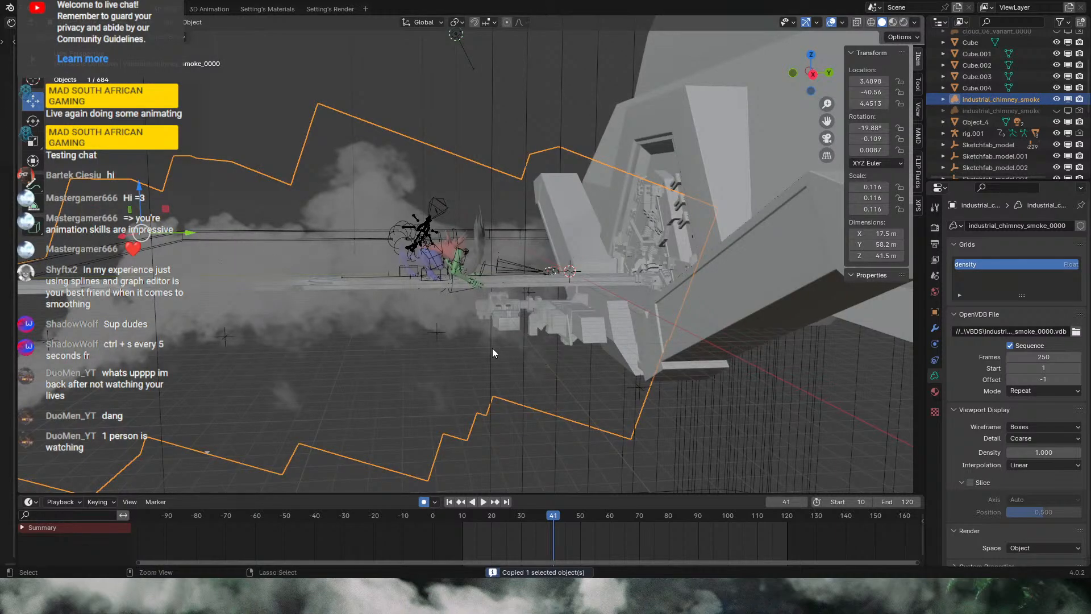
pyautogui.hotkey('ctrl', 'v')
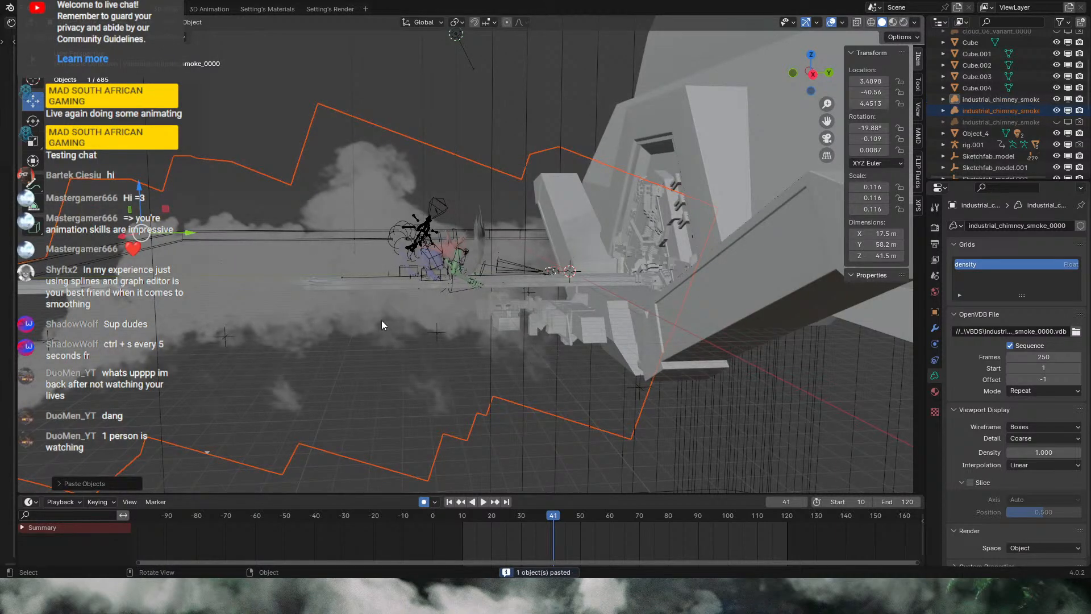
# Step: Rotate the smoke duplicate to an X rotation of about 40.6° and scale it down to about 0.031
pyautogui.press('r')
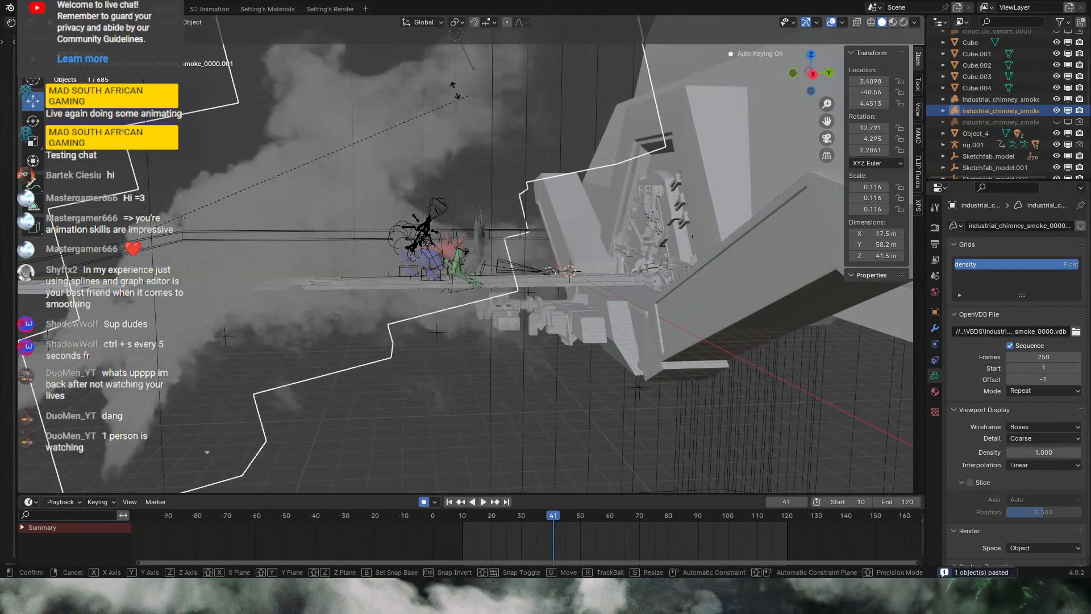
pyautogui.click(347, 125)
pyautogui.press('s')
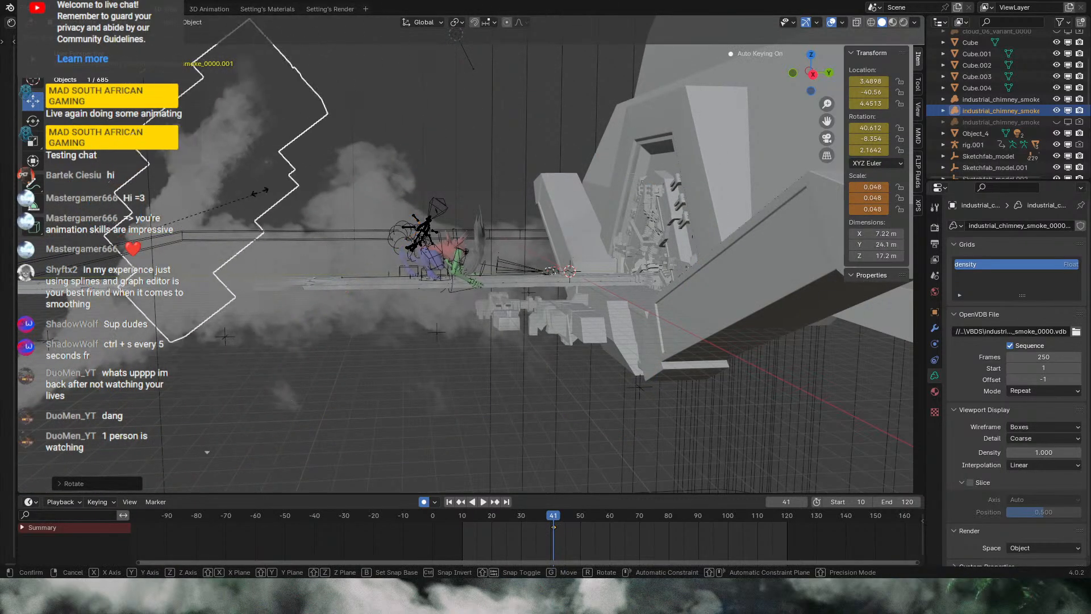
pyautogui.click(228, 206)
# Step: Move the smoke duplicate beneath the creature and beam, to about X 4.48, Y -15.85, Z -5.08
pyautogui.press('g')
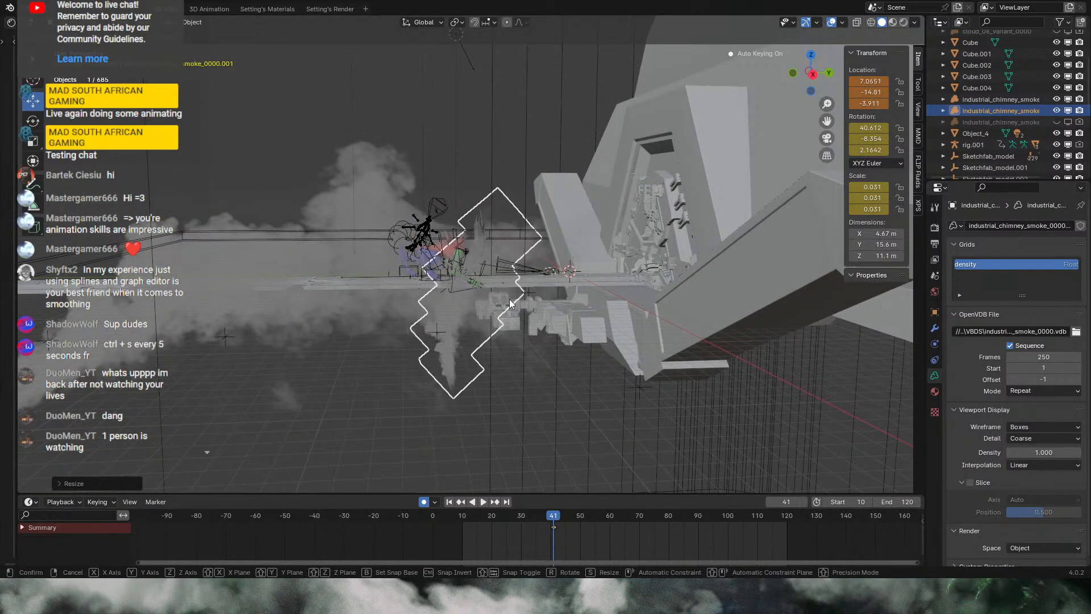
pyautogui.click(509, 300)
pyautogui.moveTo(509, 300); pyautogui.dragTo(621, 300, button='middle')
pyautogui.scroll(7, 452, 296)
pyautogui.press('g')
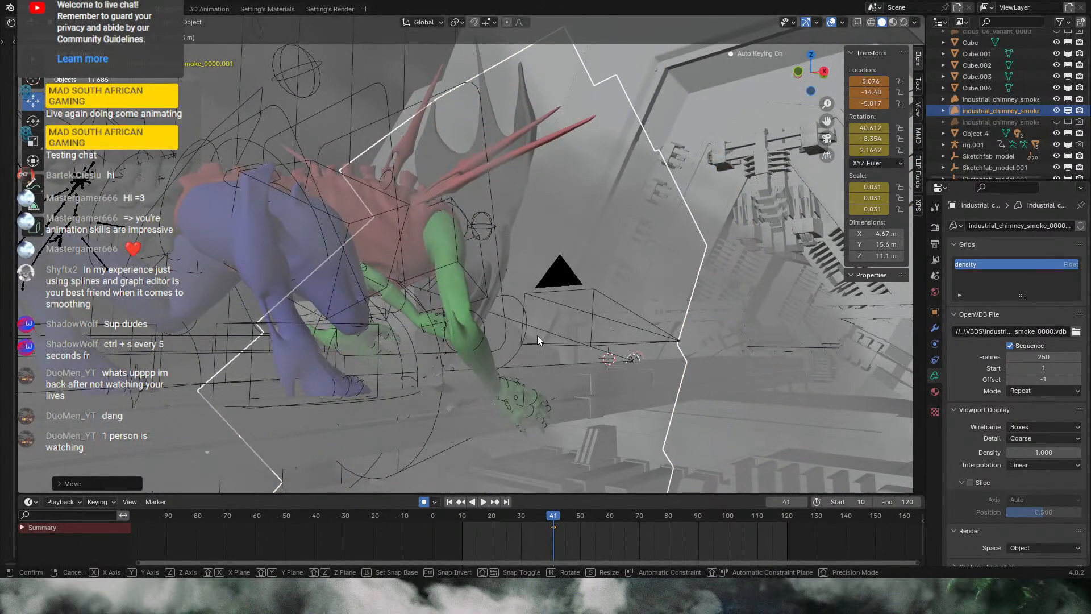
pyautogui.click(537, 336)
pyautogui.moveTo(537, 335); pyautogui.dragTo(310, 429, button='middle')
pyautogui.press('g')
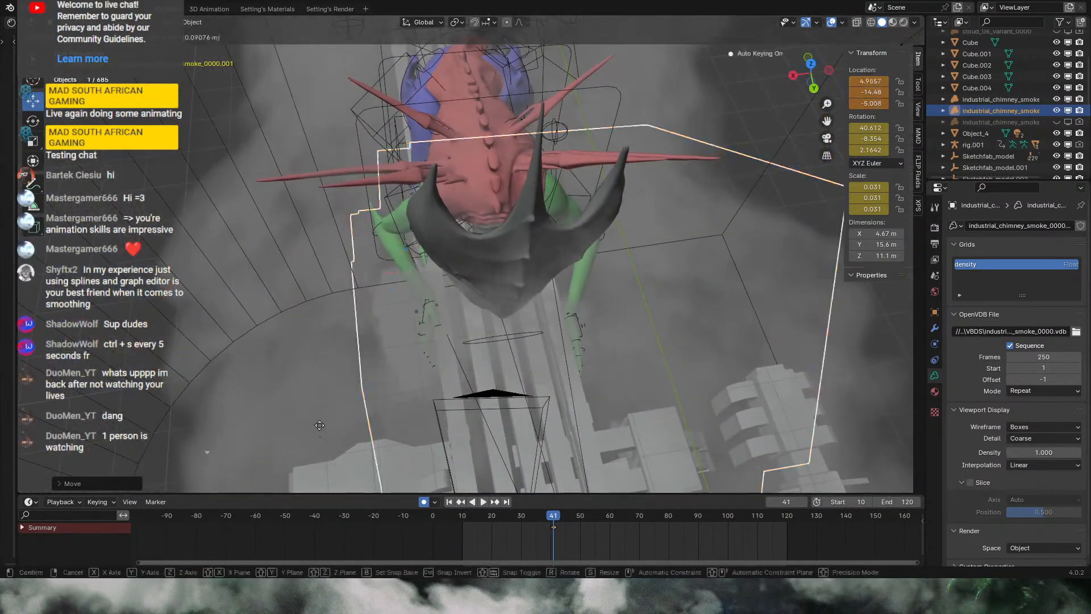
pyautogui.click(470, 366)
pyautogui.moveTo(471, 367); pyautogui.dragTo(632, 311, button='middle')
pyautogui.press('g')
pyautogui.click(543, 318)
# Step: Hide the original large smoke volume in the viewport and disable it in renders
pyautogui.click(1057, 99)
pyautogui.scroll(2, 632, 311)
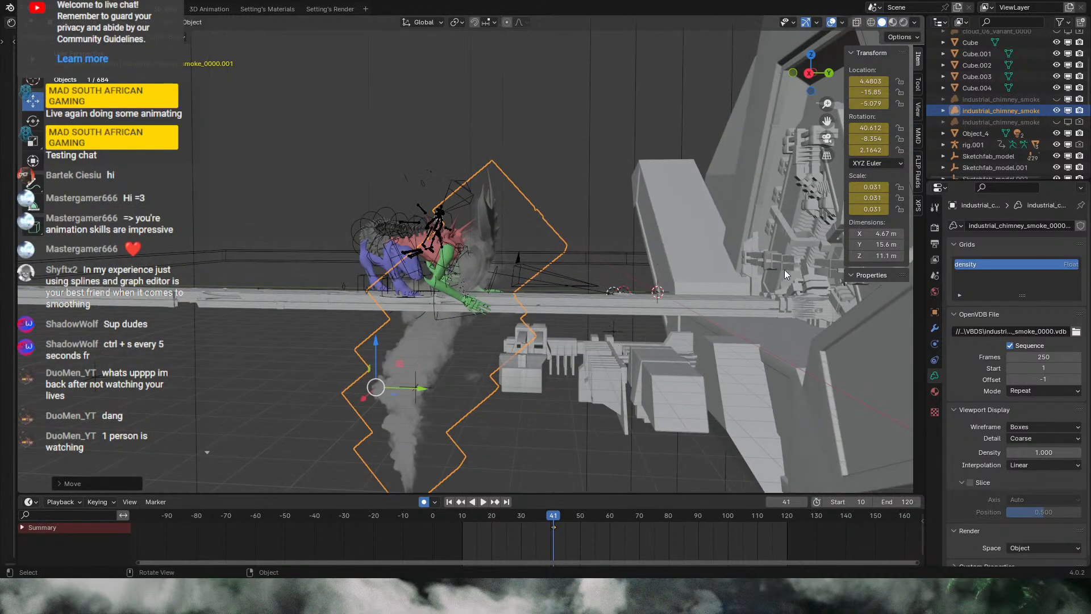
pyautogui.click(1079, 99)
pyautogui.scroll(3, 362, 367)
pyautogui.moveTo(361, 370); pyautogui.dragTo(429, 343, button='middle')
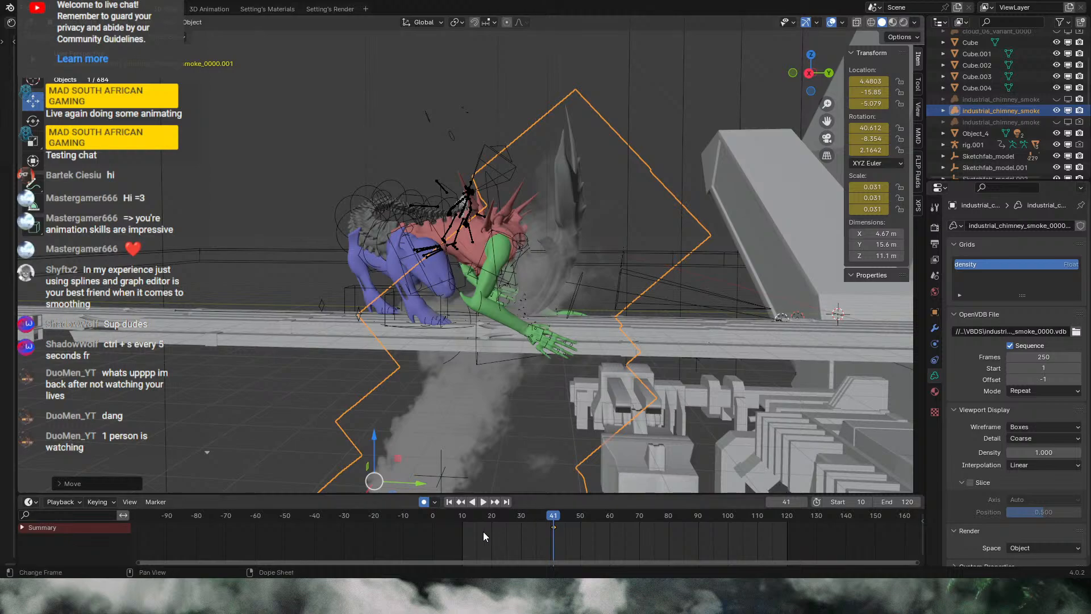
# Step: Turn off auto keying, delete the smoke duplicate's keyframe at frame 41 and play the animation to check it
pyautogui.click(423, 501)
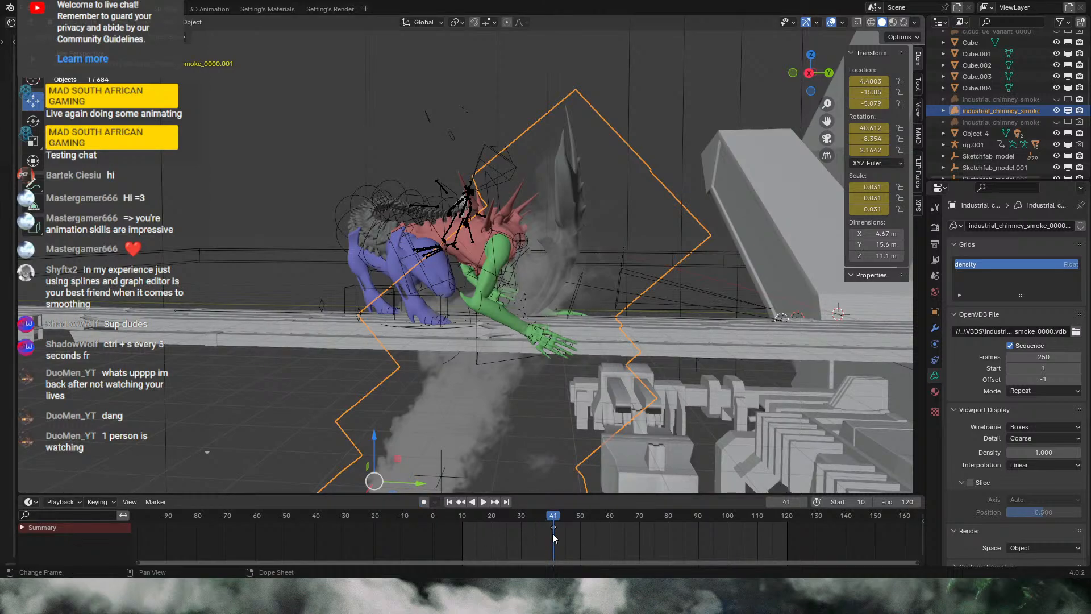
pyautogui.press('Delete')
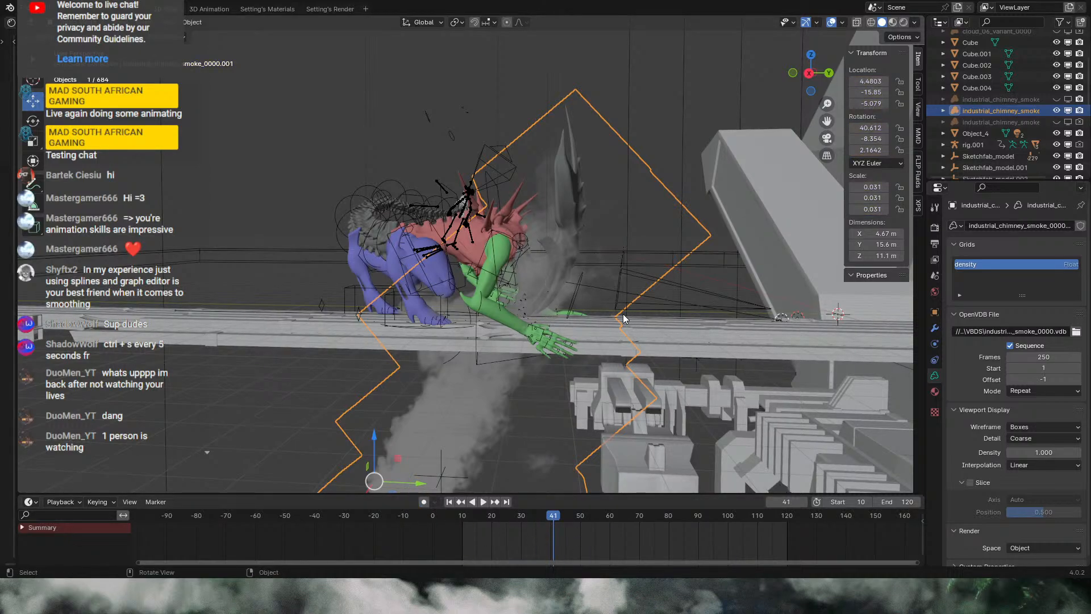
pyautogui.click(504, 519)
pyautogui.press('space')
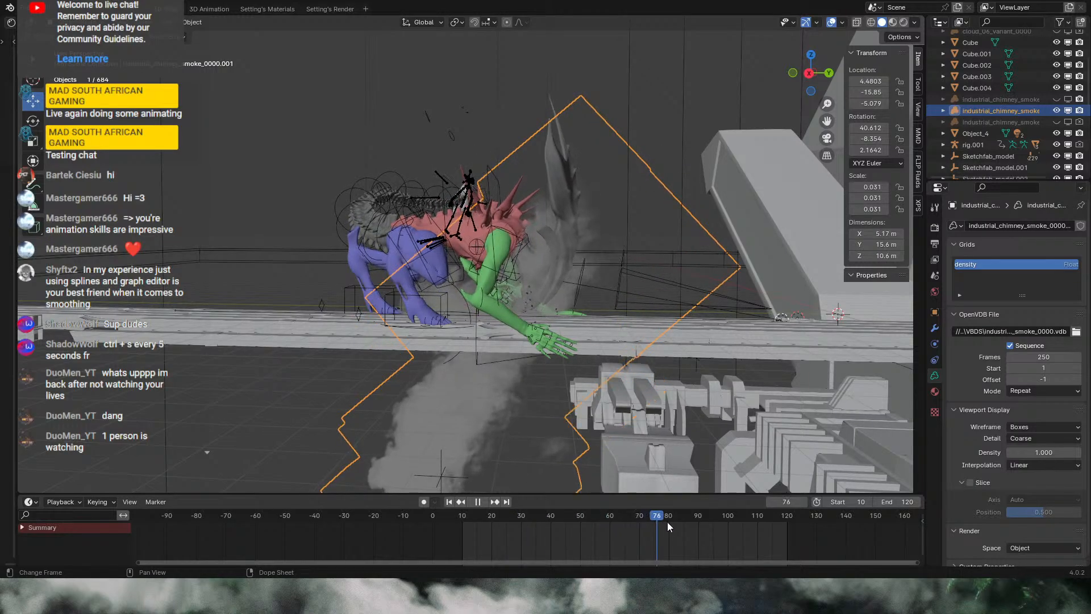
pyautogui.press('space')
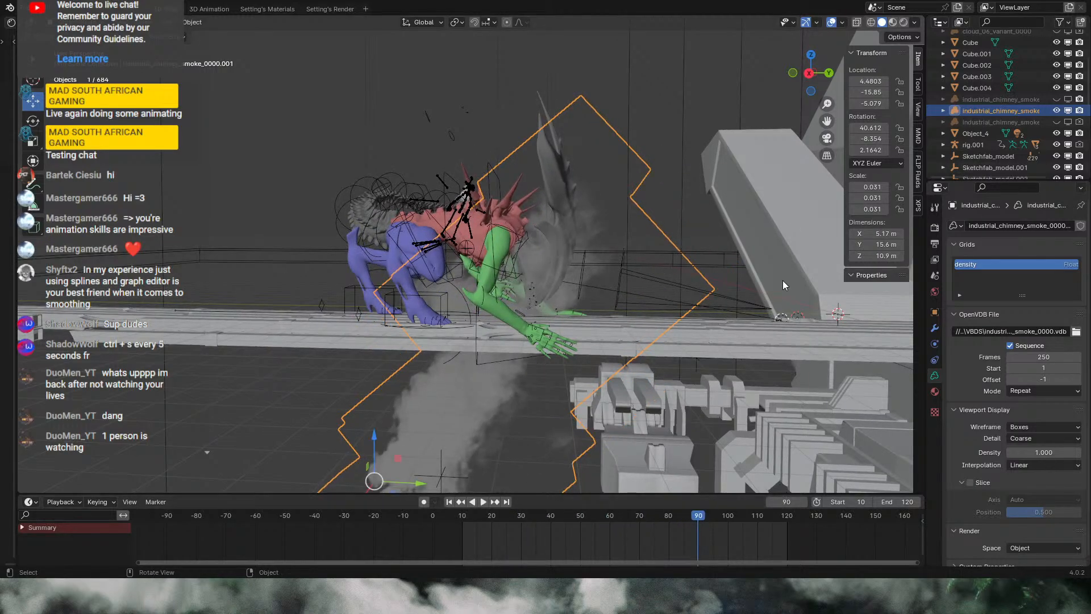
# Step: Preview the shot through the camera in rendered shading at frame 90, with both small smoke volumes shown and overlays hidden
pyautogui.click(828, 138)
pyautogui.moveTo(527, 252); pyautogui.dragTo(682, 216, button='middle')
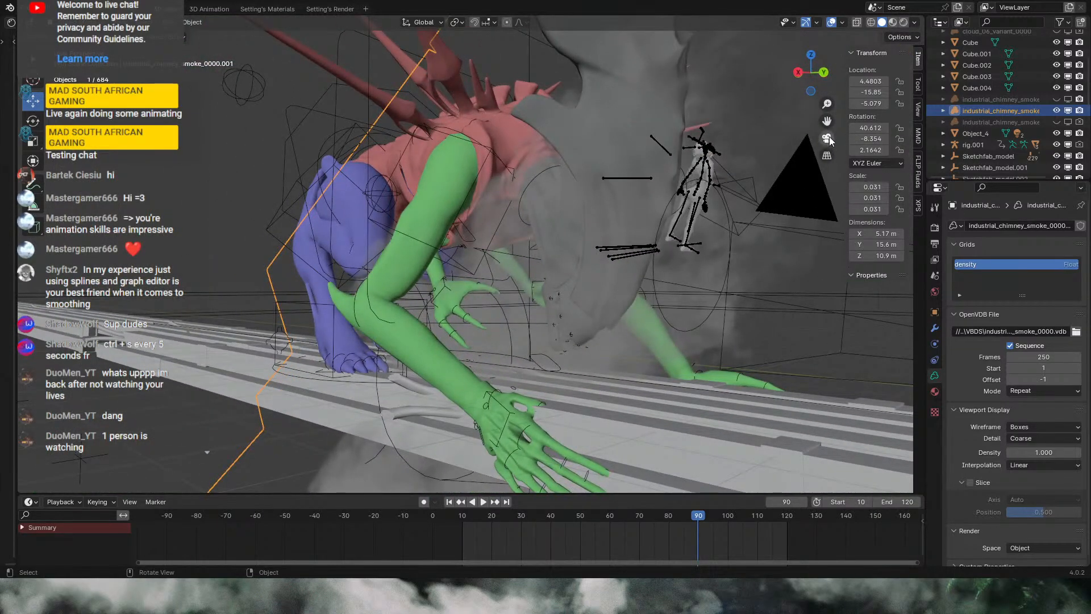
pyautogui.click(826, 138)
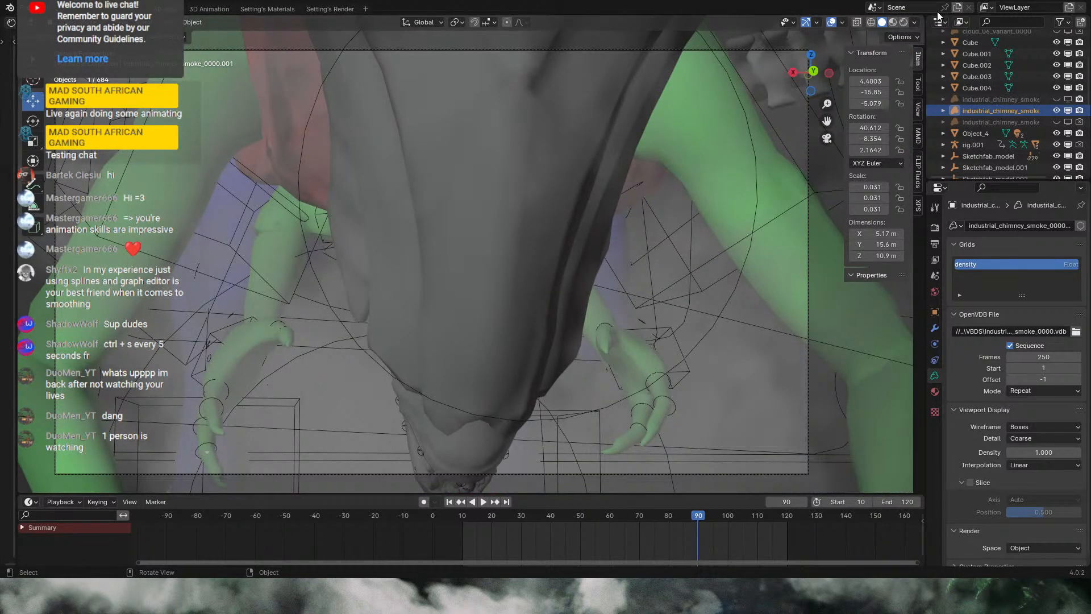
pyautogui.click(1057, 99)
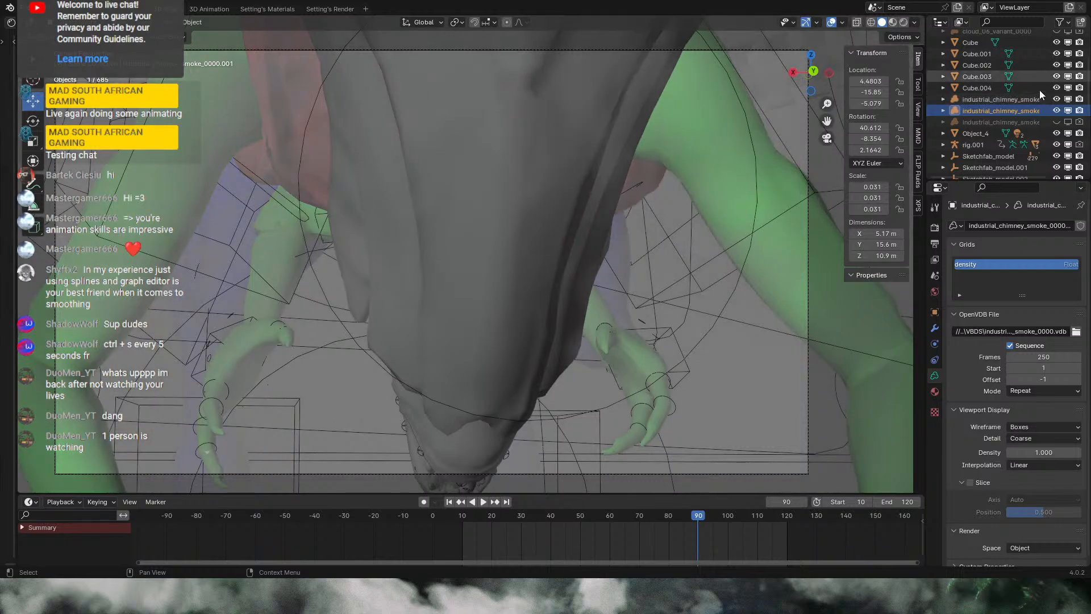
pyautogui.click(903, 22)
pyautogui.click(832, 23)
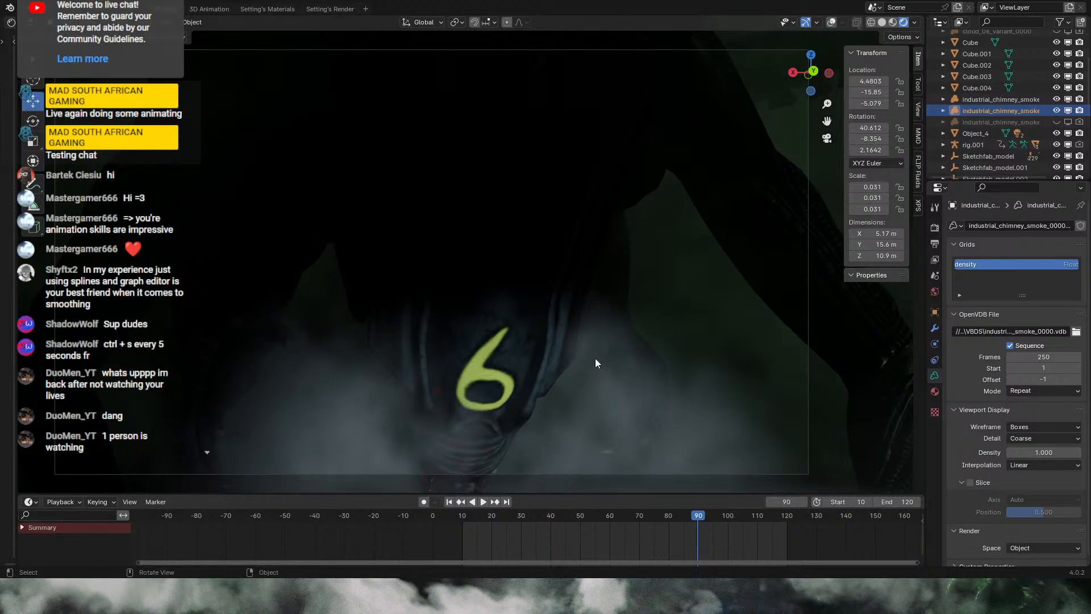
# Step: Return to solid shading and hide both small smoke volumes in the viewport
pyautogui.click(882, 23)
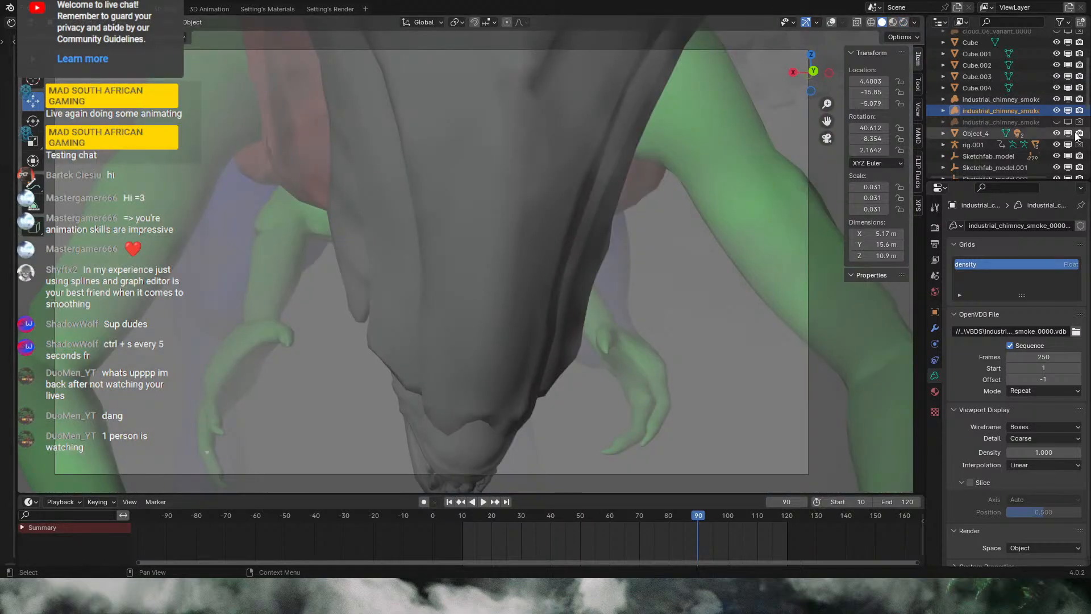
pyautogui.click(1057, 111)
pyautogui.click(1057, 99)
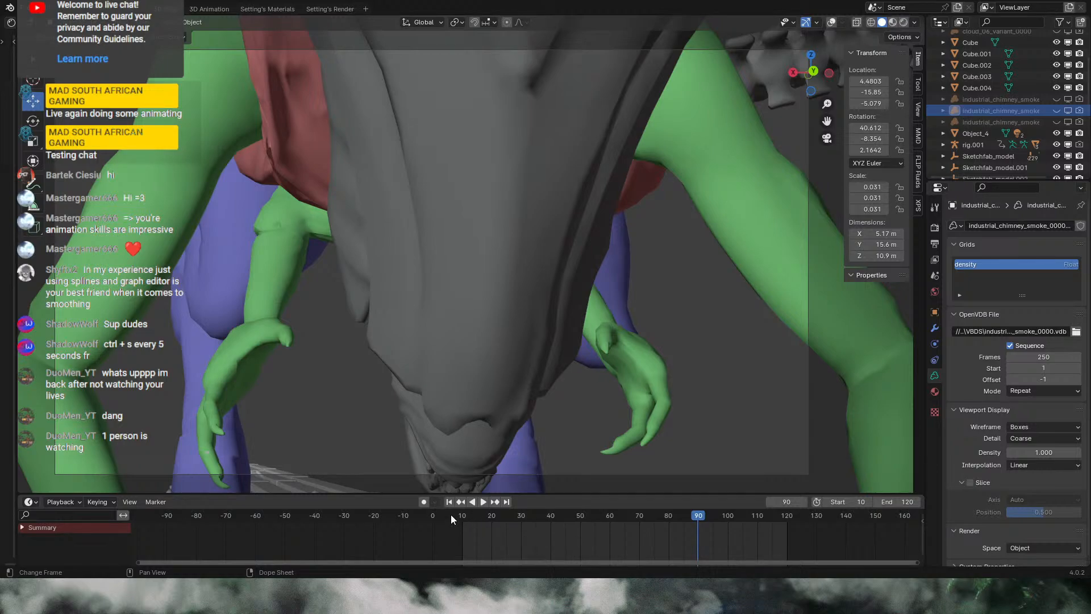
# Step: Review the creature's motion by scrubbing to frame 122 in the camera view and playing the animation from the side
pyautogui.moveTo(464, 518); pyautogui.dragTo(793, 527)
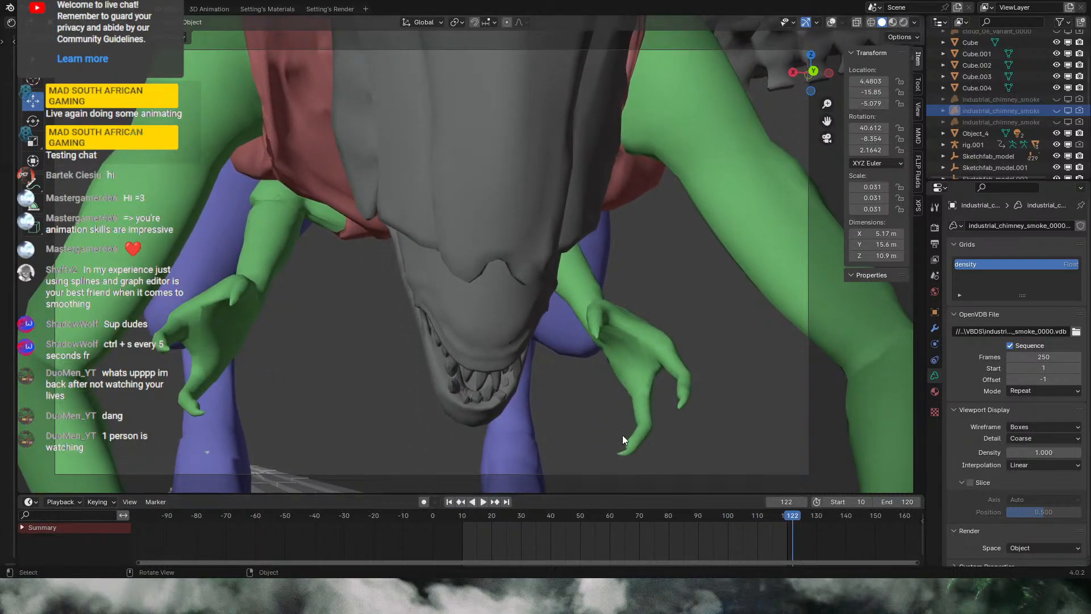
pyautogui.moveTo(497, 190); pyautogui.dragTo(623, 207, button='middle')
pyautogui.scroll(-2, 623, 206)
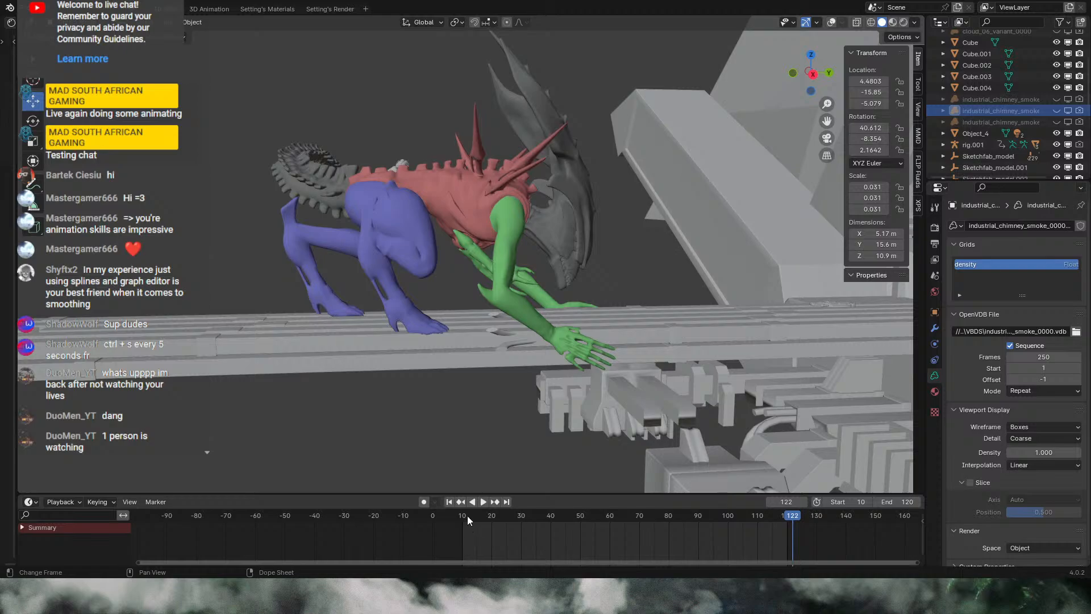
pyautogui.press('space')
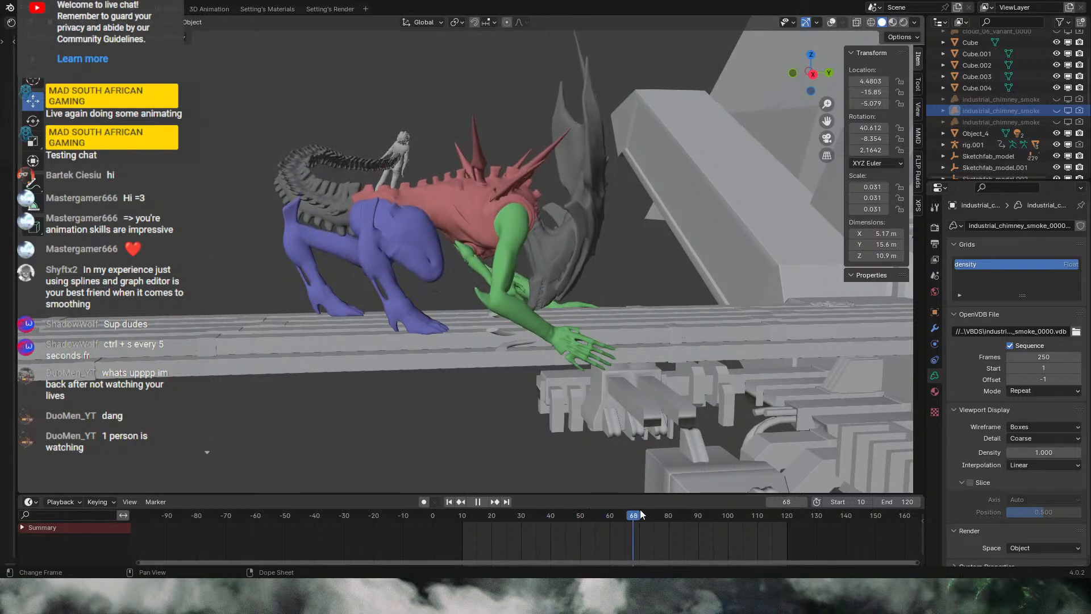
pyautogui.press('space')
# Step: Save the scene file
pyautogui.moveTo(438, 257); pyautogui.dragTo(380, 240, button='middle')
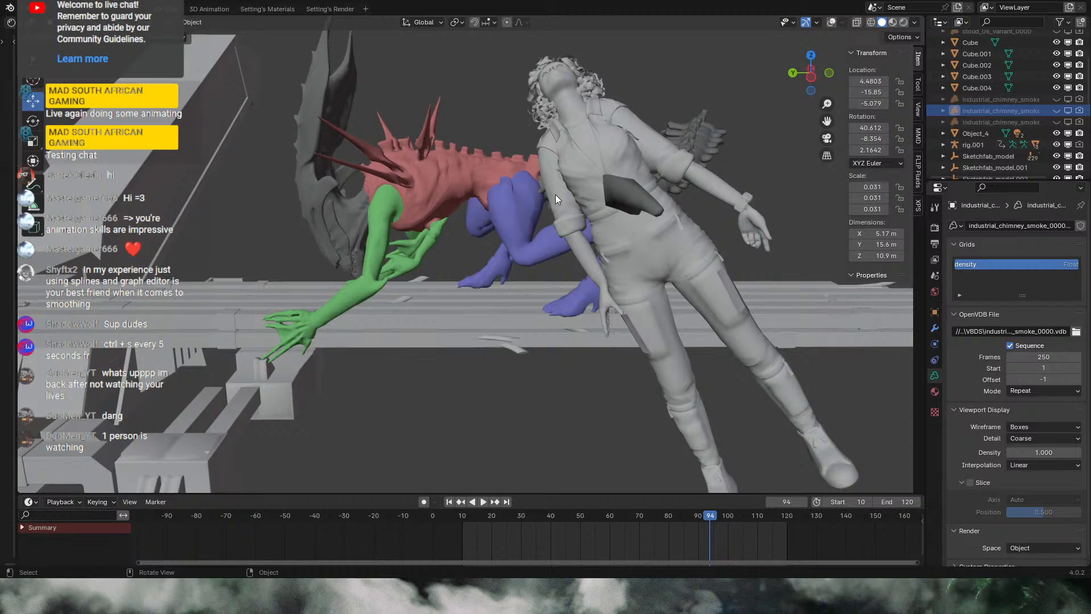
pyautogui.hotkey('ctrl', 's')
pyautogui.moveTo(585, 209); pyautogui.dragTo(636, 241, button='middle')
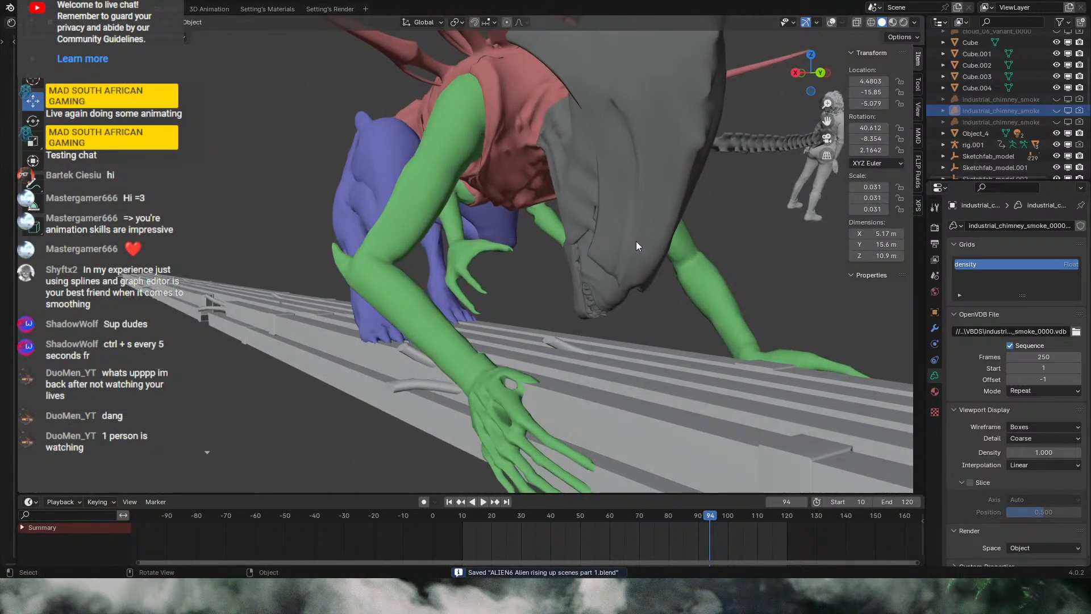
# Step: Inspect frame 94 through the camera in rendered shading with overlays shown, then return to solid shading
pyautogui.click(825, 138)
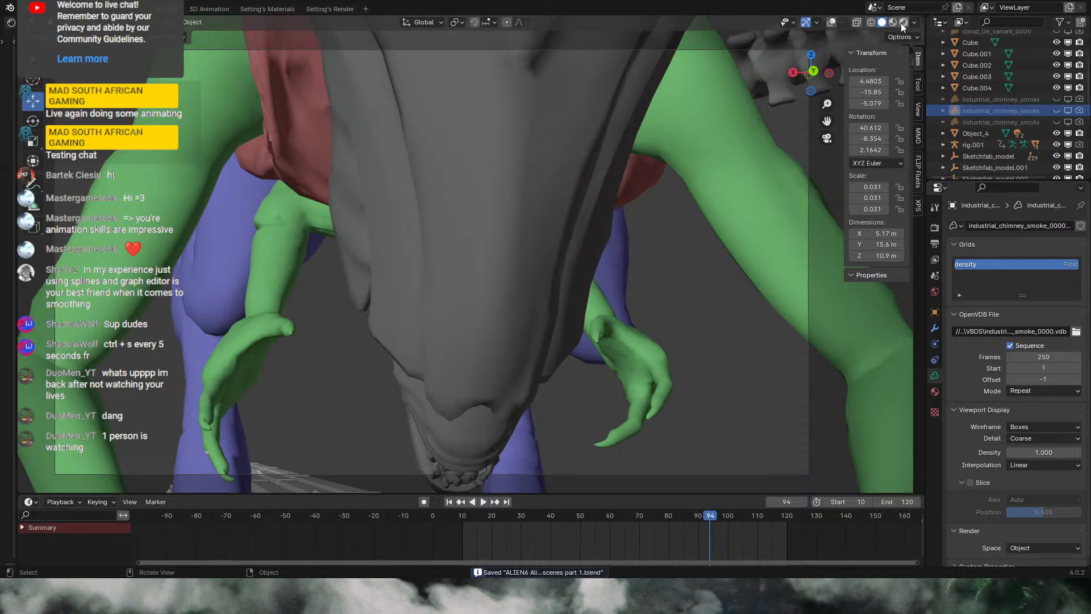
pyautogui.click(903, 23)
pyautogui.click(832, 22)
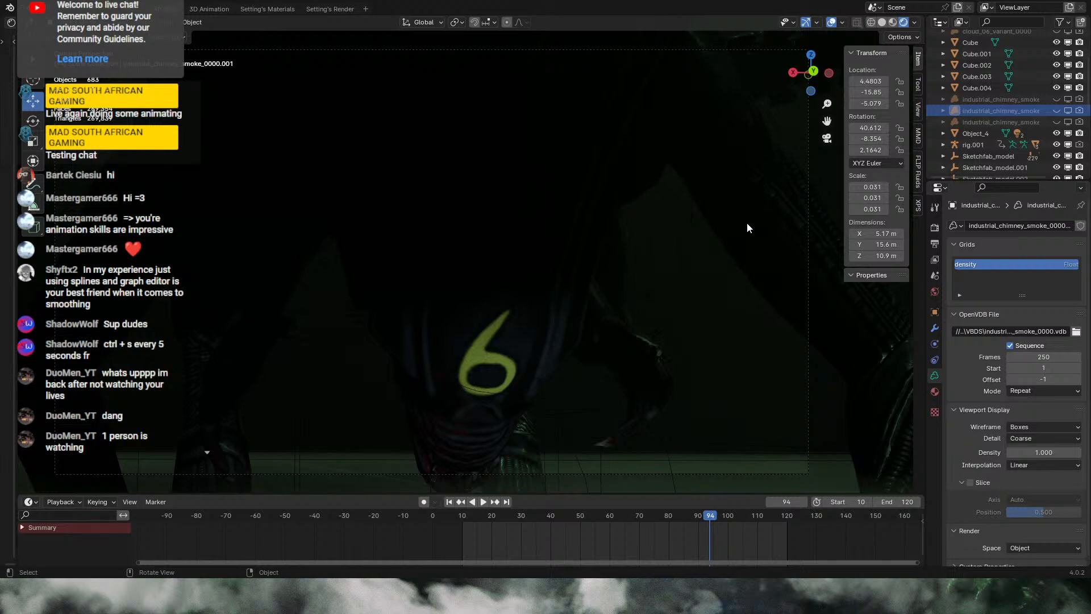
pyautogui.click(882, 23)
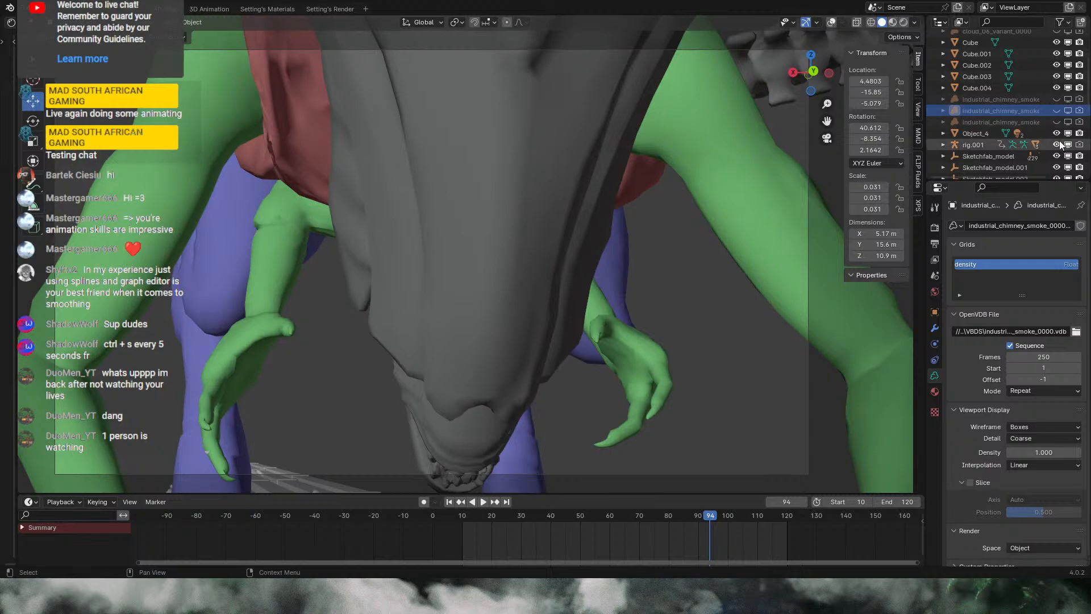
# Step: Play the animation from about frame 8 through the camera in solid shading
pyautogui.click(459, 517)
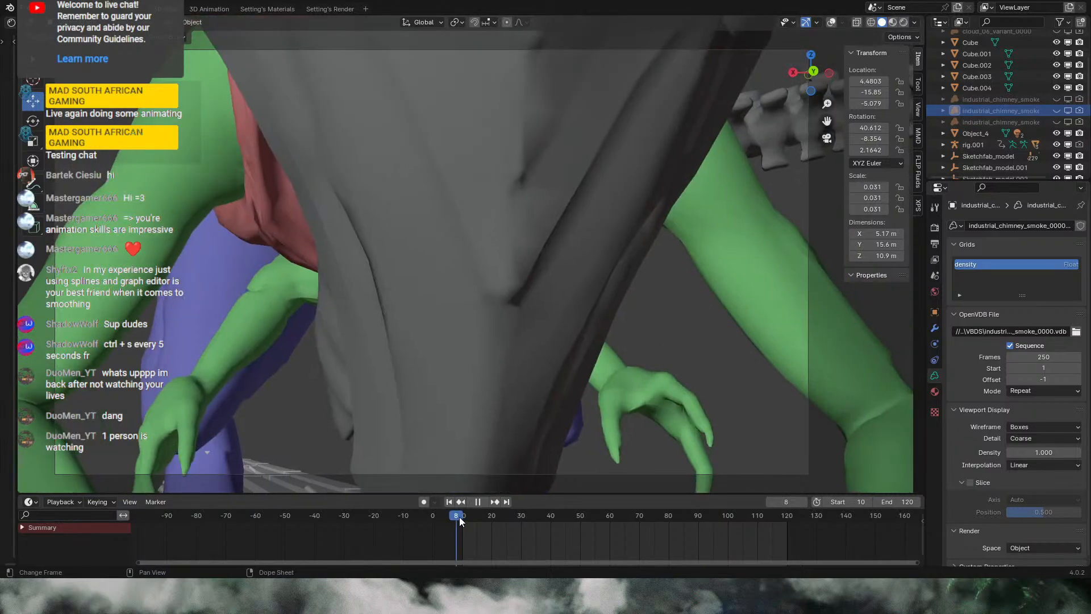
pyautogui.click(483, 502)
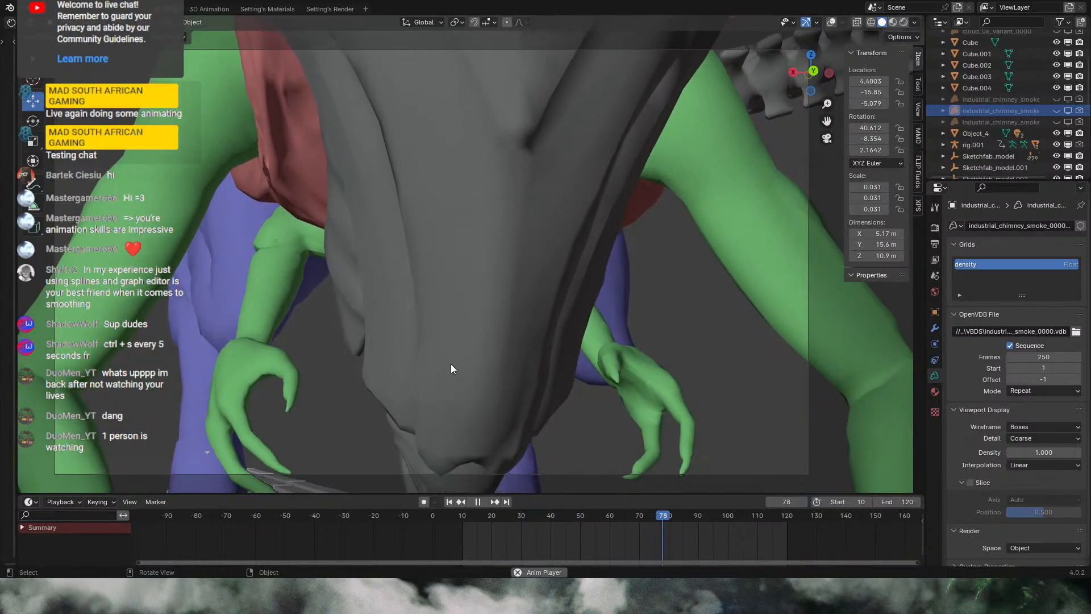
pyautogui.click(478, 502)
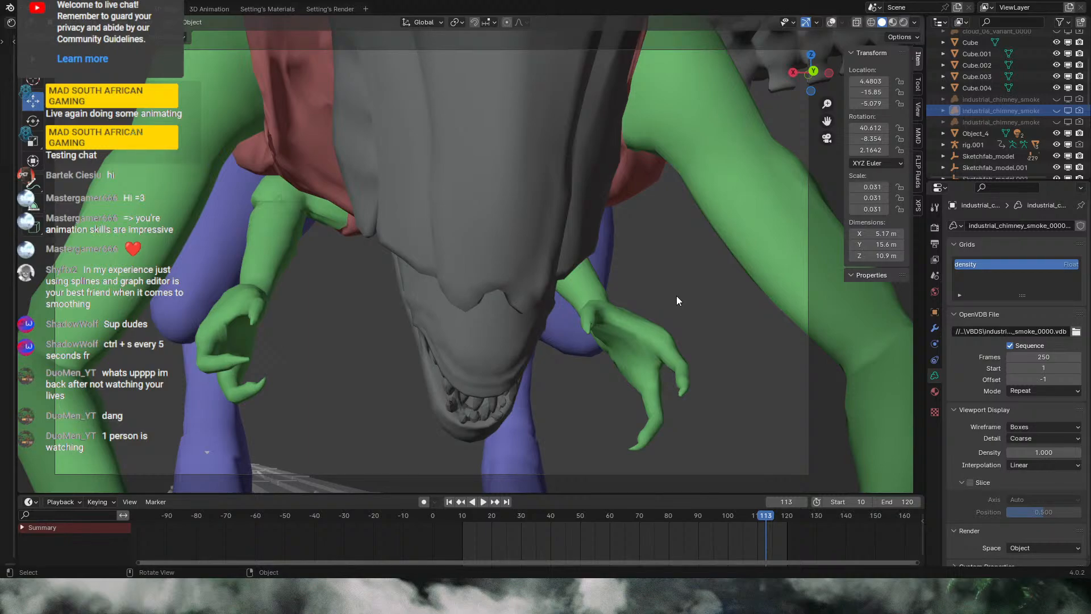
# Step: Review the shot through the camera in rendered shading without overlays, looking closely at the head reveal between frames 94 and 106
pyautogui.click(903, 22)
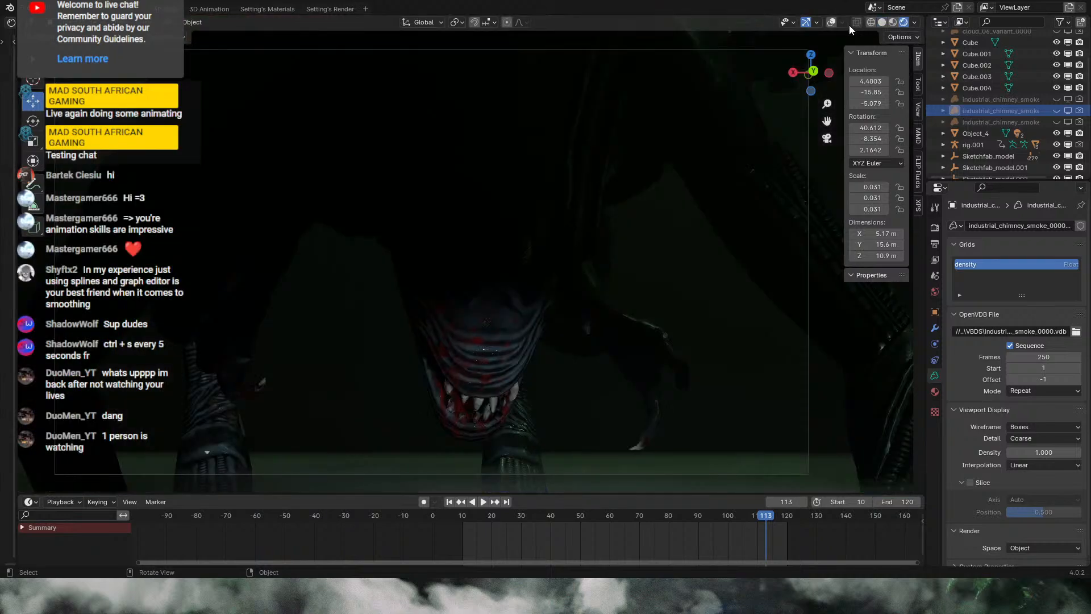
pyautogui.click(831, 23)
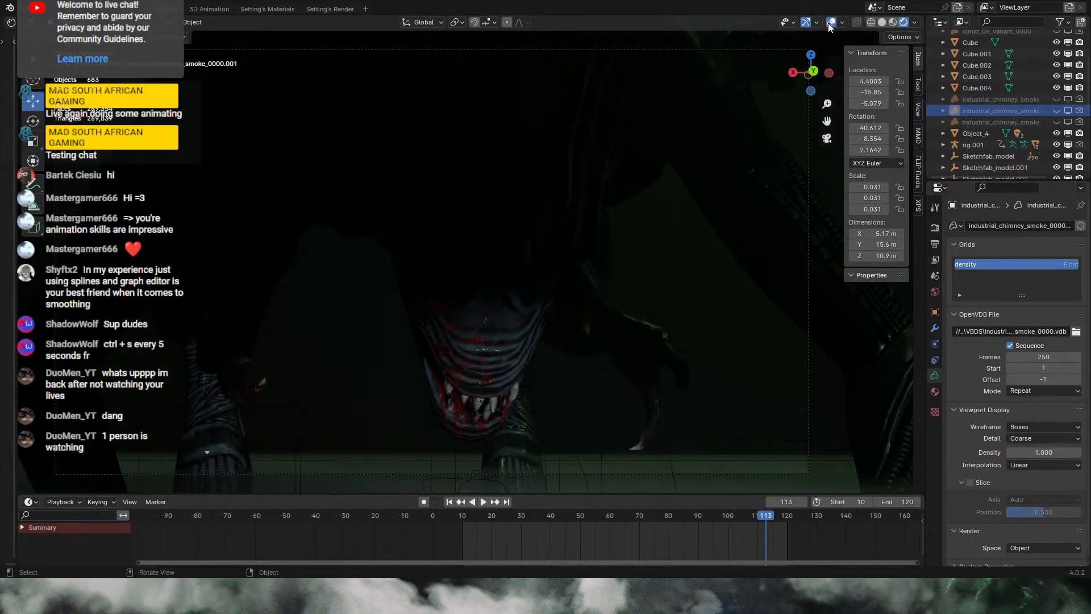
pyautogui.click(830, 22)
pyautogui.click(482, 517)
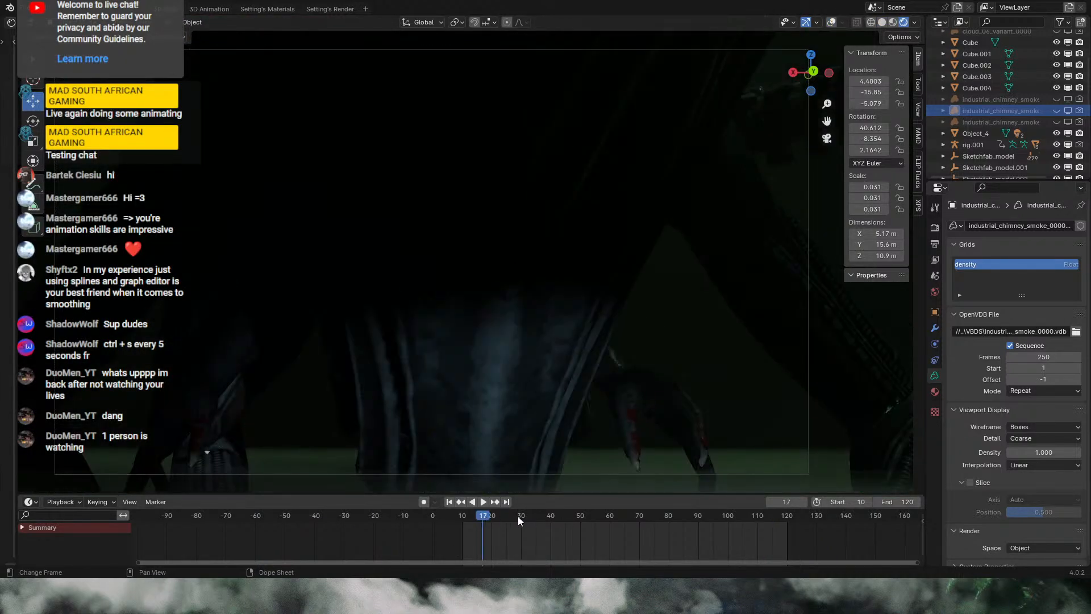
pyautogui.press('space')
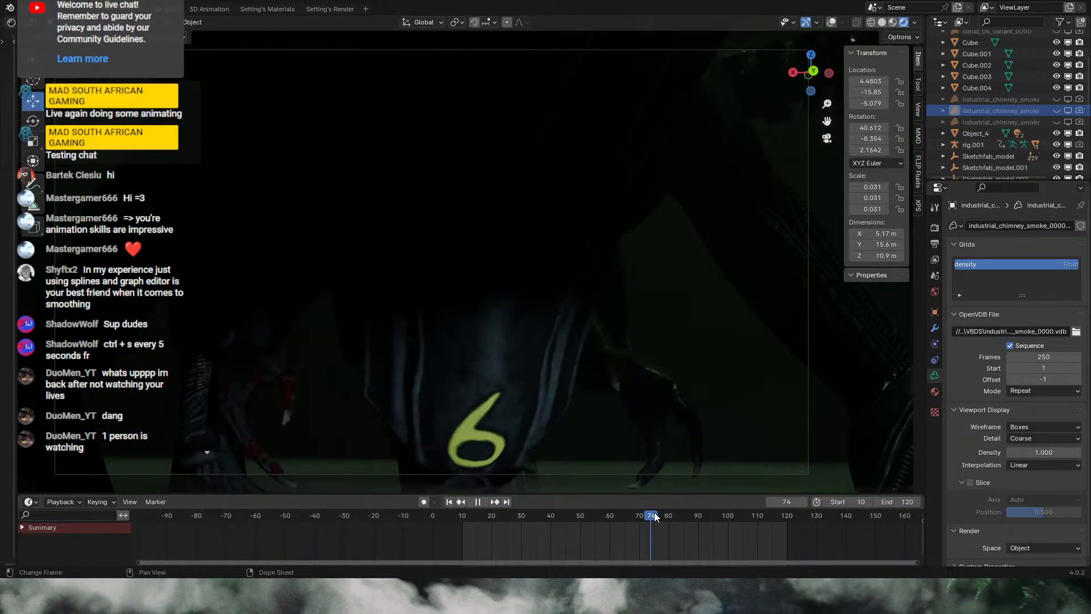
pyautogui.moveTo(654, 513); pyautogui.dragTo(711, 517)
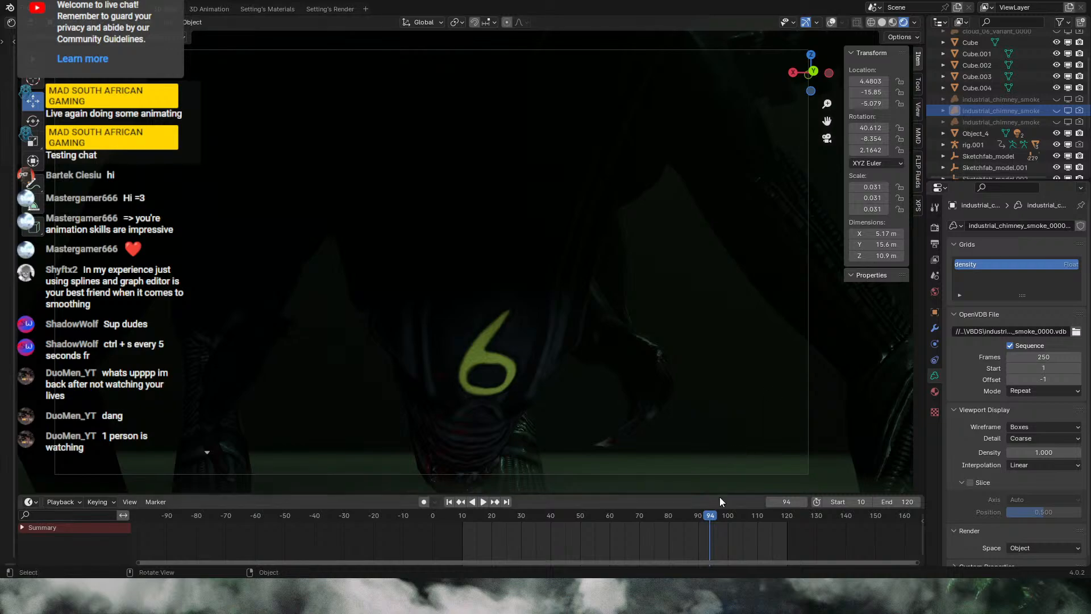
pyautogui.click(728, 516)
pyautogui.click(745, 519)
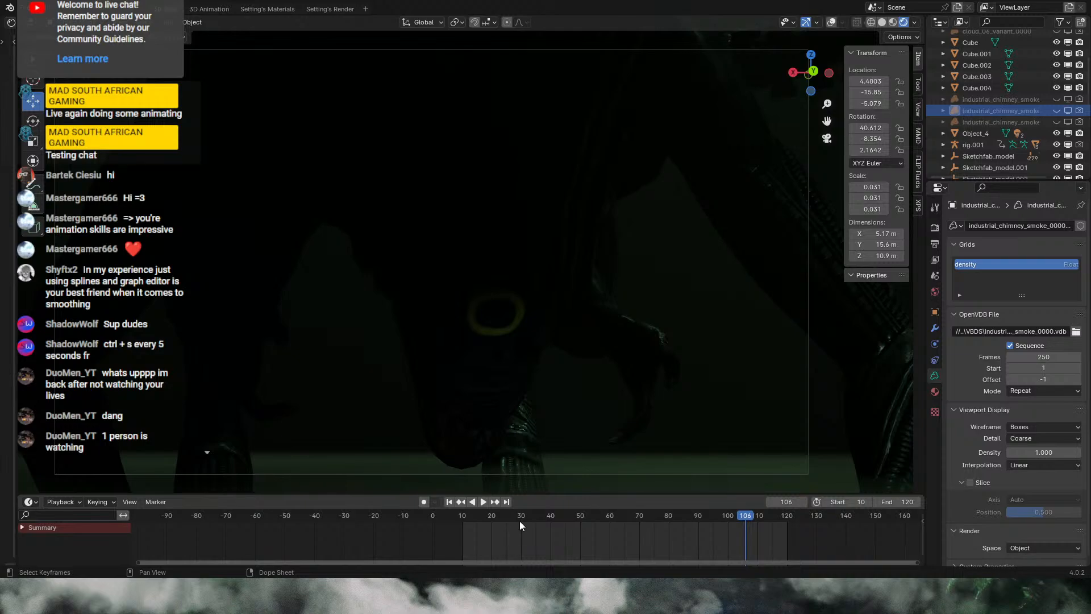
pyautogui.click(483, 502)
pyautogui.click(448, 516)
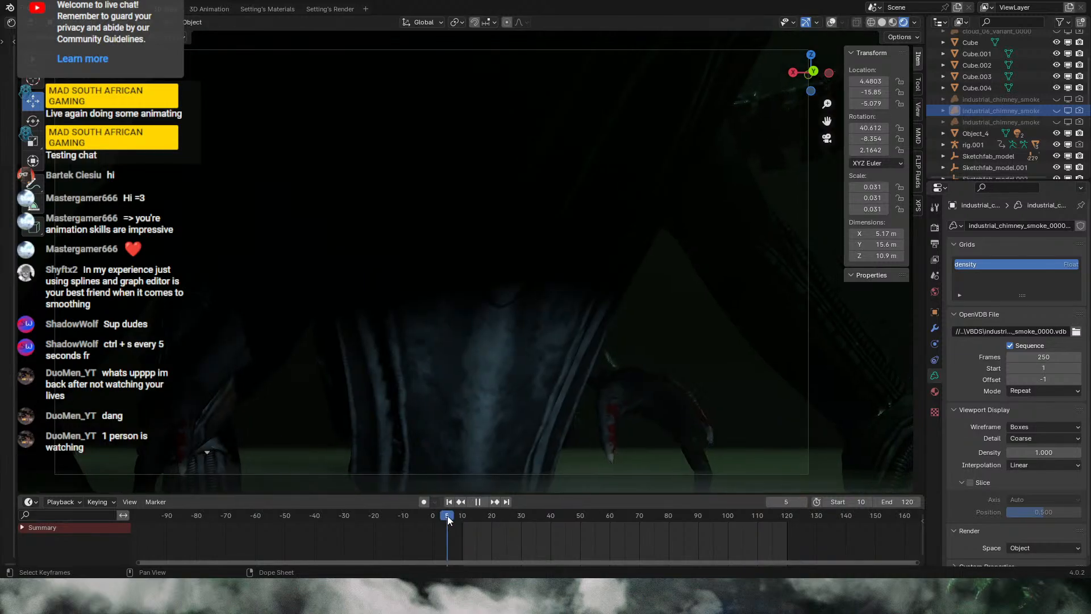
pyautogui.moveTo(474, 513); pyautogui.dragTo(726, 516)
# Step: Restore solid shading with overlays, change the timeline area to a Graph Editor and enlarge it
pyautogui.click(883, 22)
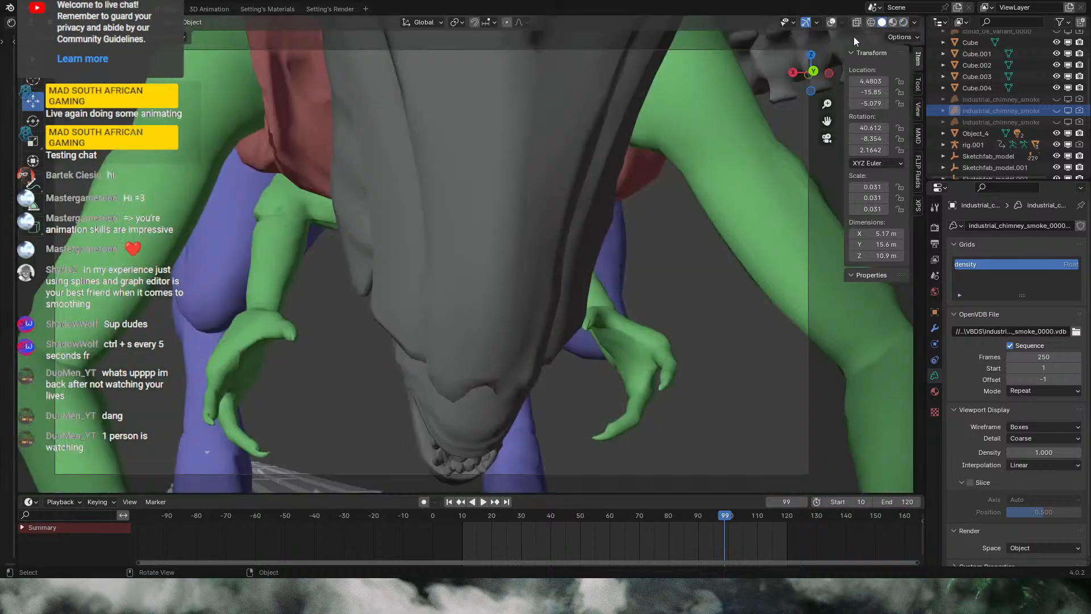
pyautogui.click(831, 23)
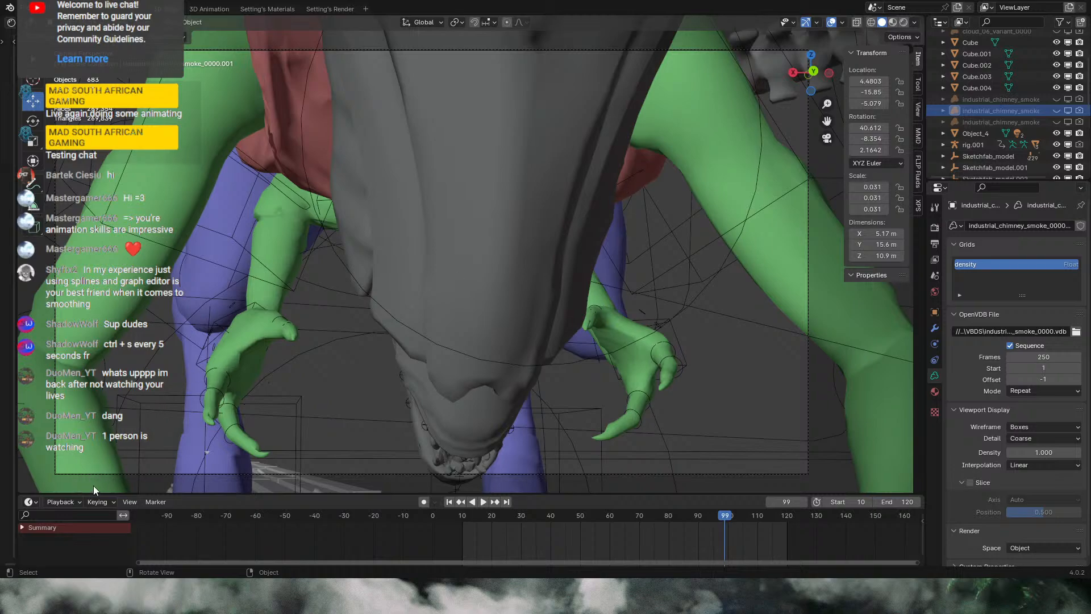
pyautogui.click(37, 502)
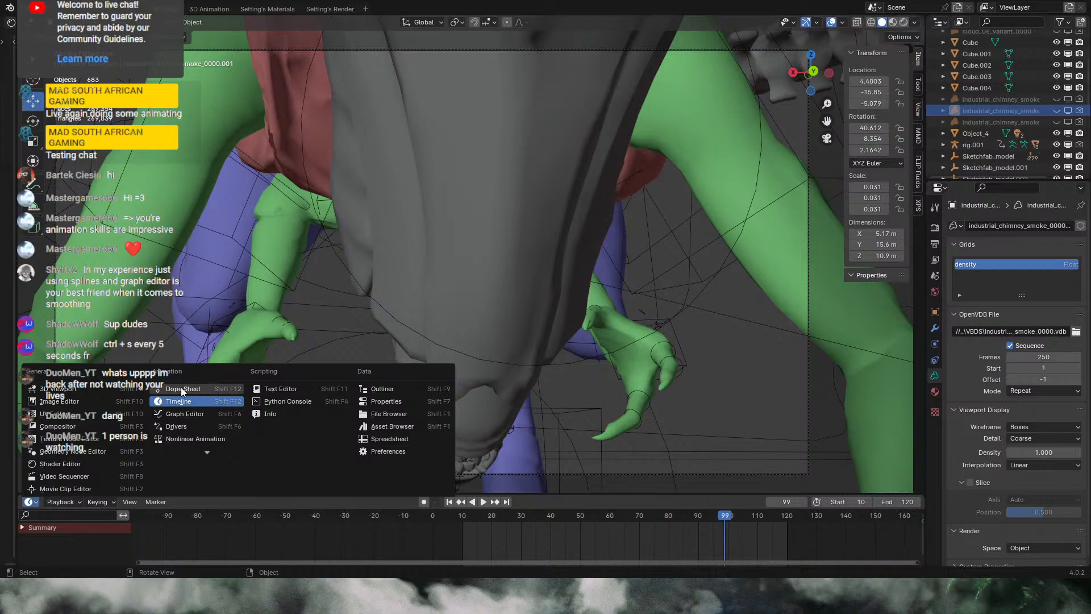
pyautogui.click(183, 416)
pyautogui.moveTo(496, 491); pyautogui.dragTo(572, 229)
# Step: Select the creature's rig.001 to show its animation curves, and view the creature from the side
pyautogui.click(676, 182)
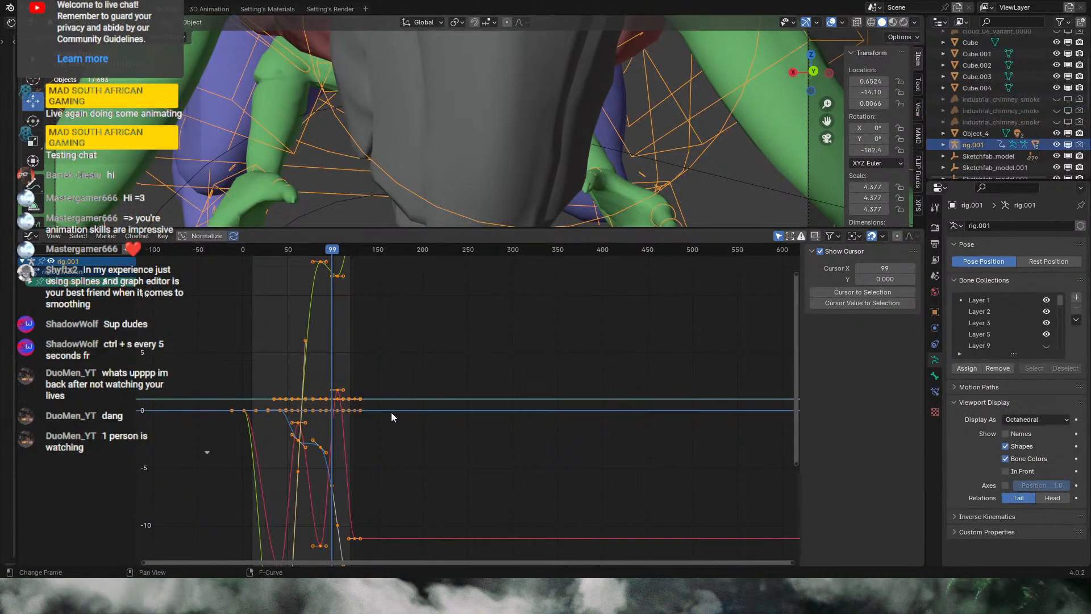
pyautogui.scroll(-2, 511, 451)
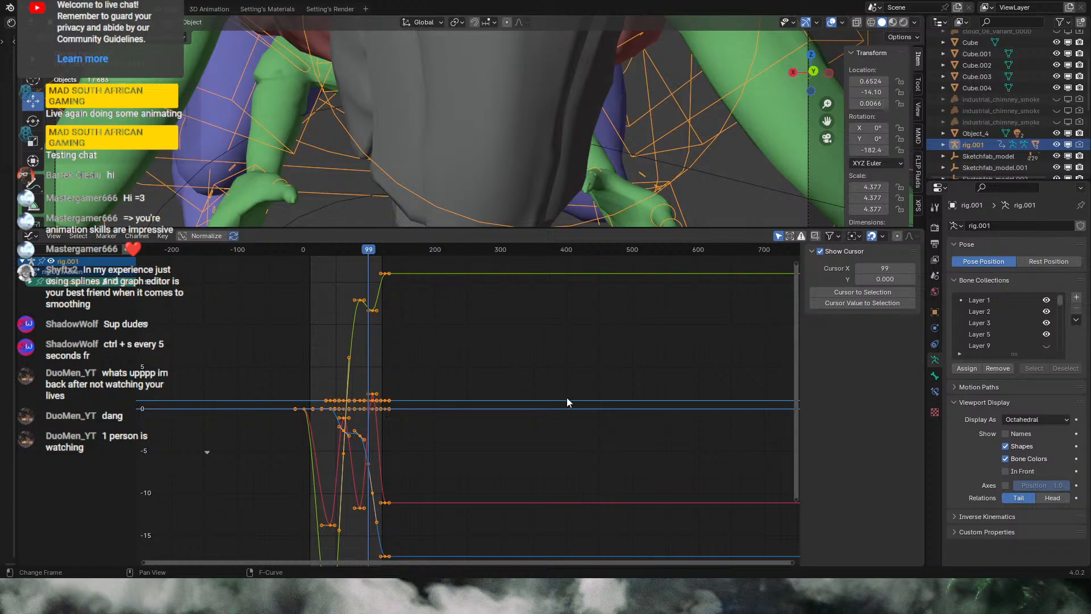
pyautogui.scroll(-3, 520, 157)
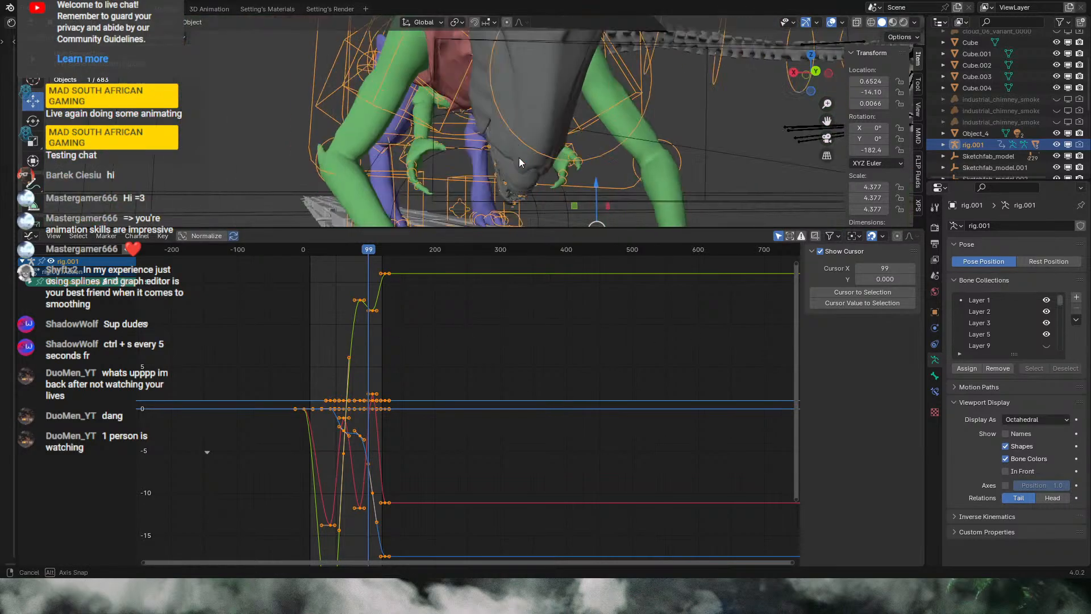
pyautogui.moveTo(520, 158); pyautogui.dragTo(541, 108, button='middle')
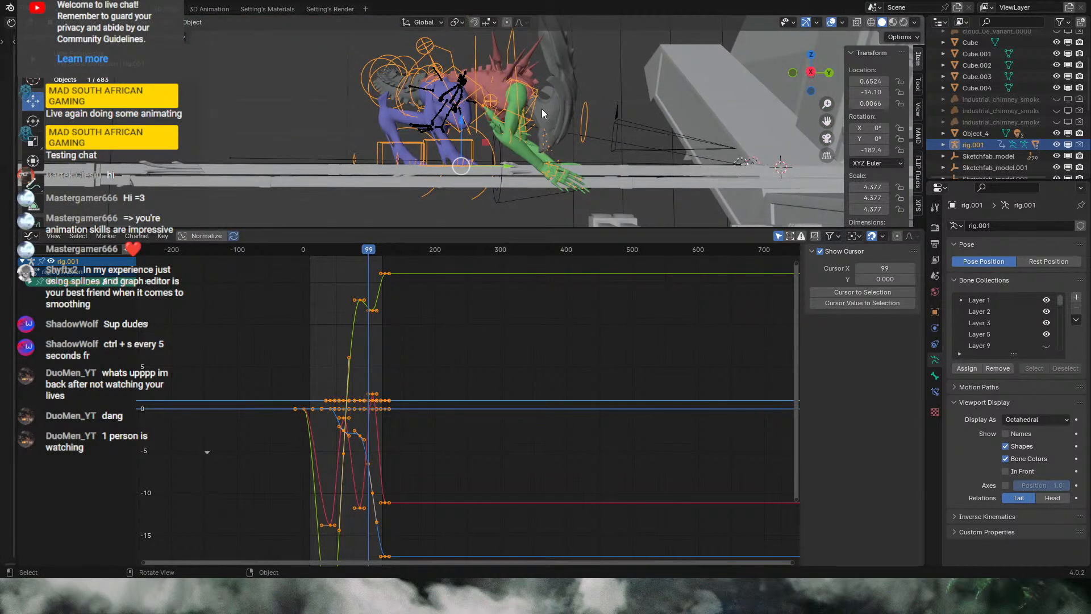
# Step: Enter Pose Mode on rig.001 and select all its bones to show their animation curves in the Graph Editor
pyautogui.hotkey('ctrl', 'Tab')
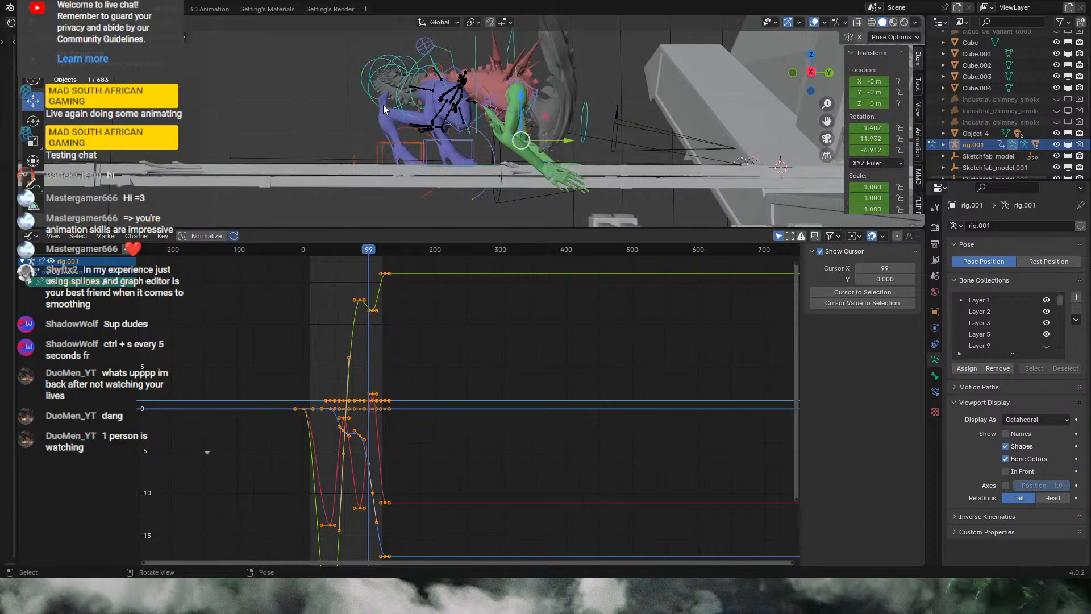
pyautogui.scroll(-2, 363, 85)
pyautogui.moveTo(336, 46); pyautogui.dragTo(734, 222)
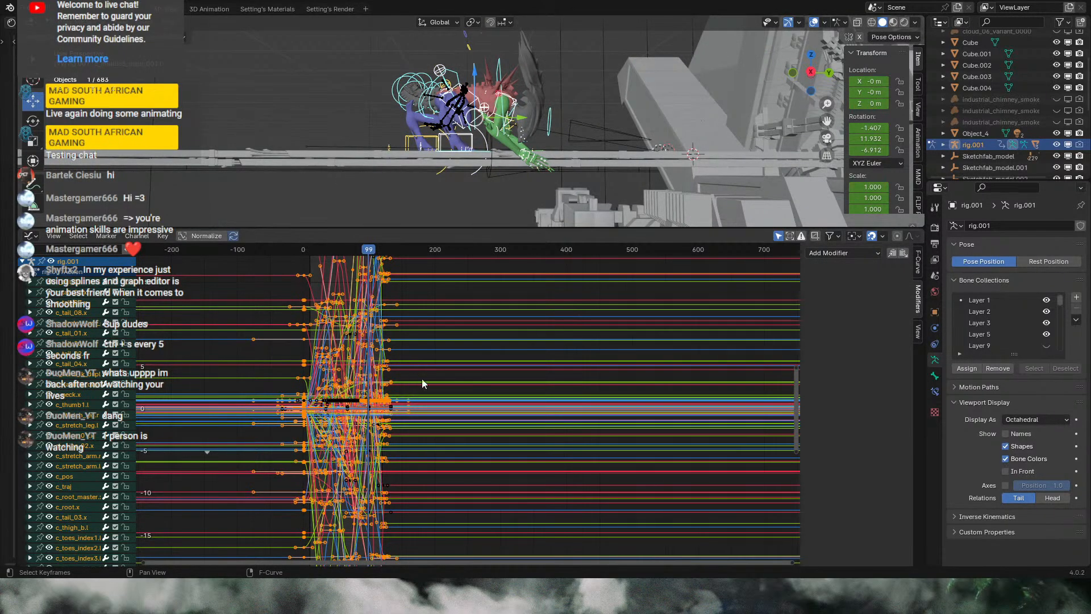
pyautogui.scroll(-4, 432, 384)
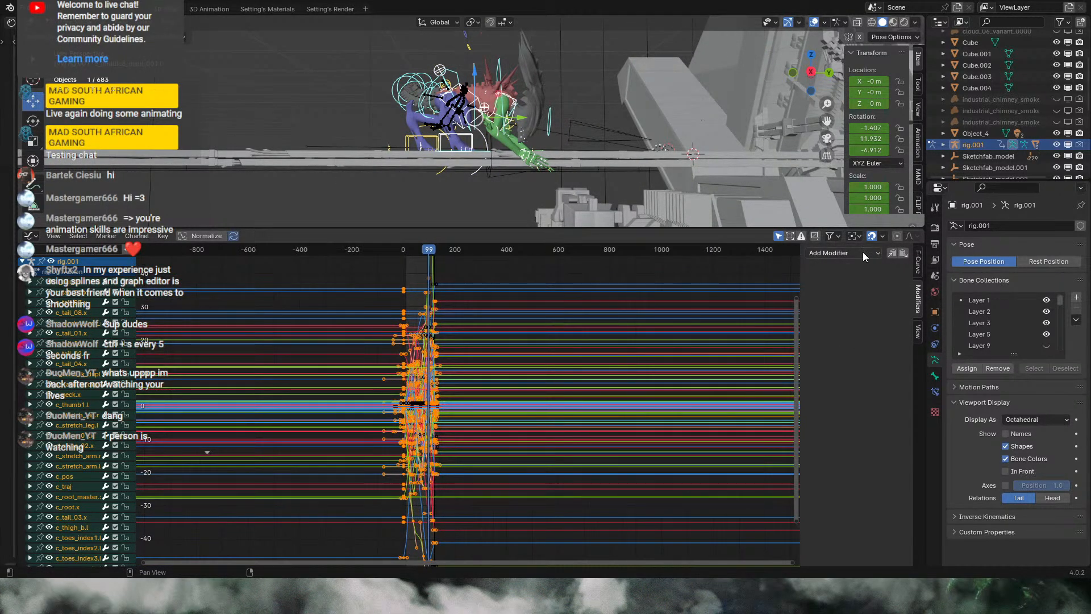
# Step: Enlarge the 3D viewport over the Graph Editor and examine the creature's lowered head and arms up close from the front
pyautogui.scroll(4, 510, 165)
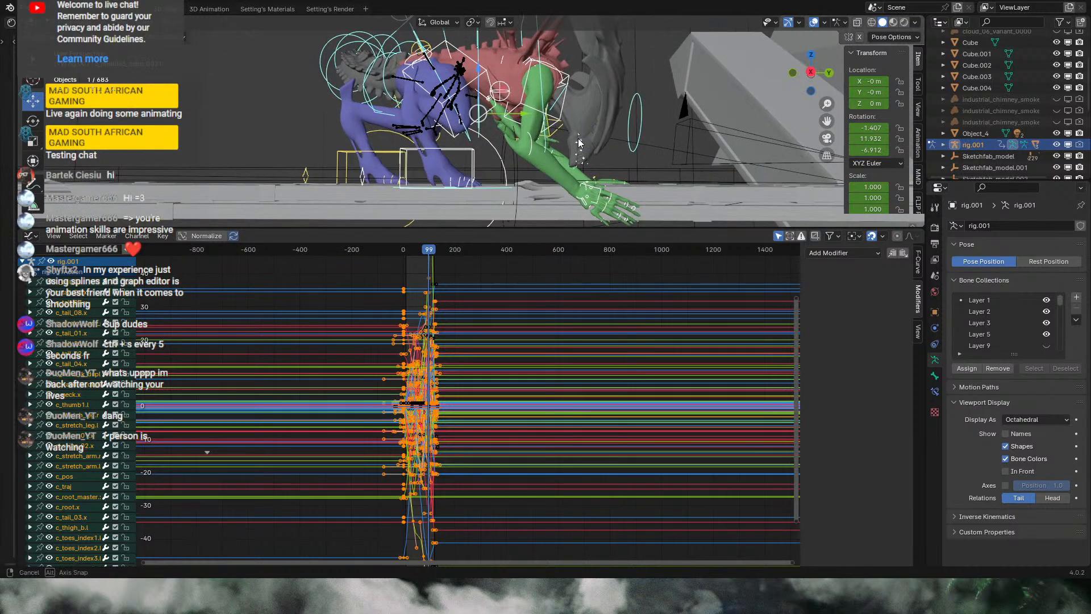
pyautogui.moveTo(560, 151); pyautogui.dragTo(619, 164, button='middle')
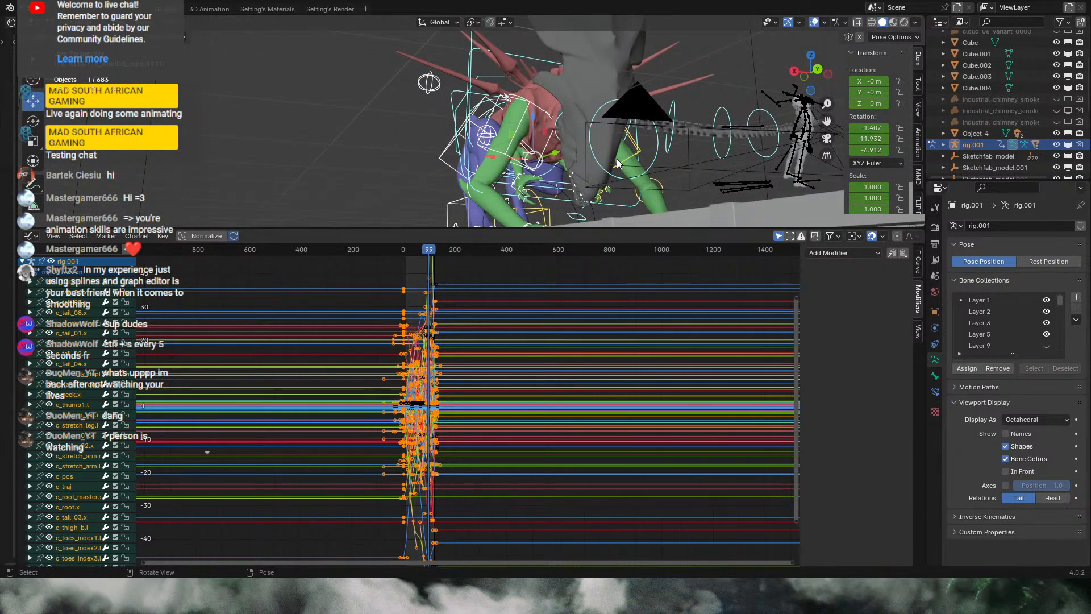
pyautogui.moveTo(646, 229); pyautogui.dragTo(657, 393)
pyautogui.scroll(4, 672, 298)
pyautogui.moveTo(672, 298); pyautogui.dragTo(599, 206, button='middle')
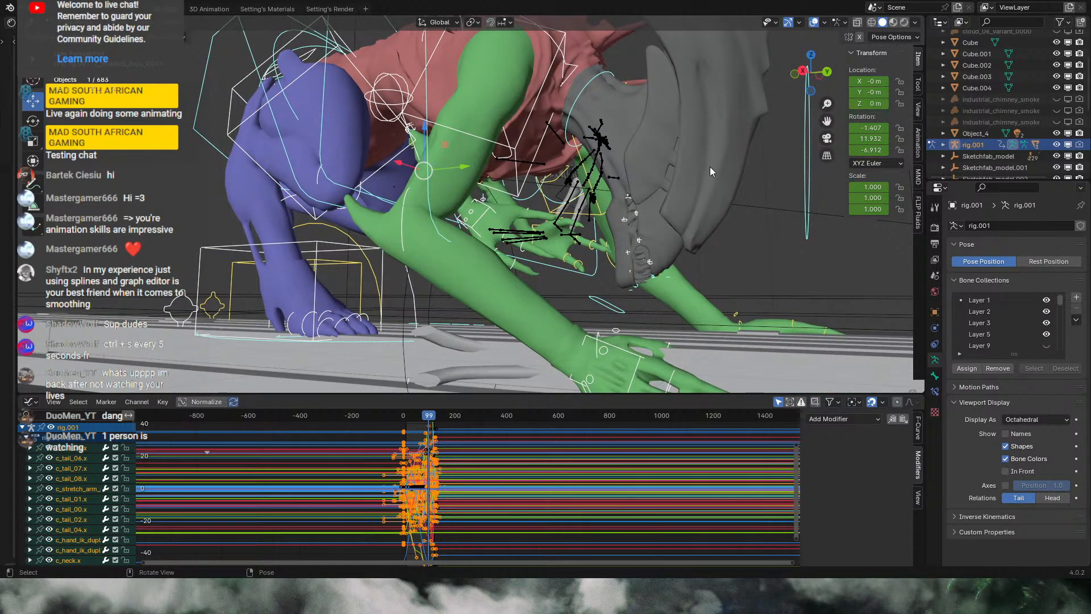
pyautogui.moveTo(724, 219); pyautogui.dragTo(681, 225, button='middle')
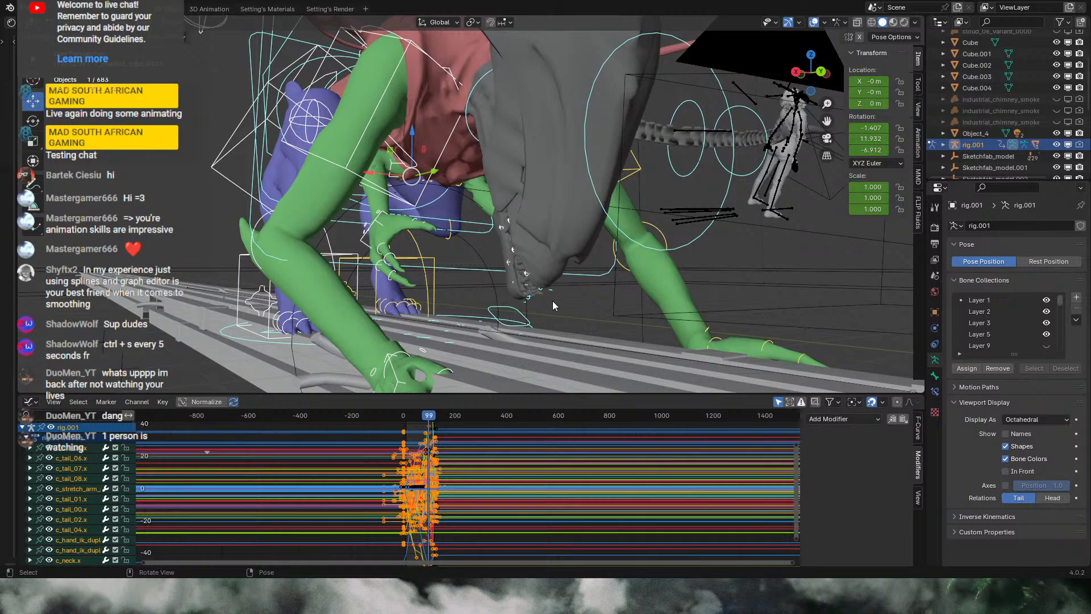
# Step: Change the Graph Editor area back to a Timeline and frame the rig's keyframes between about frames 25 and 130
pyautogui.click(30, 402)
pyautogui.click(172, 445)
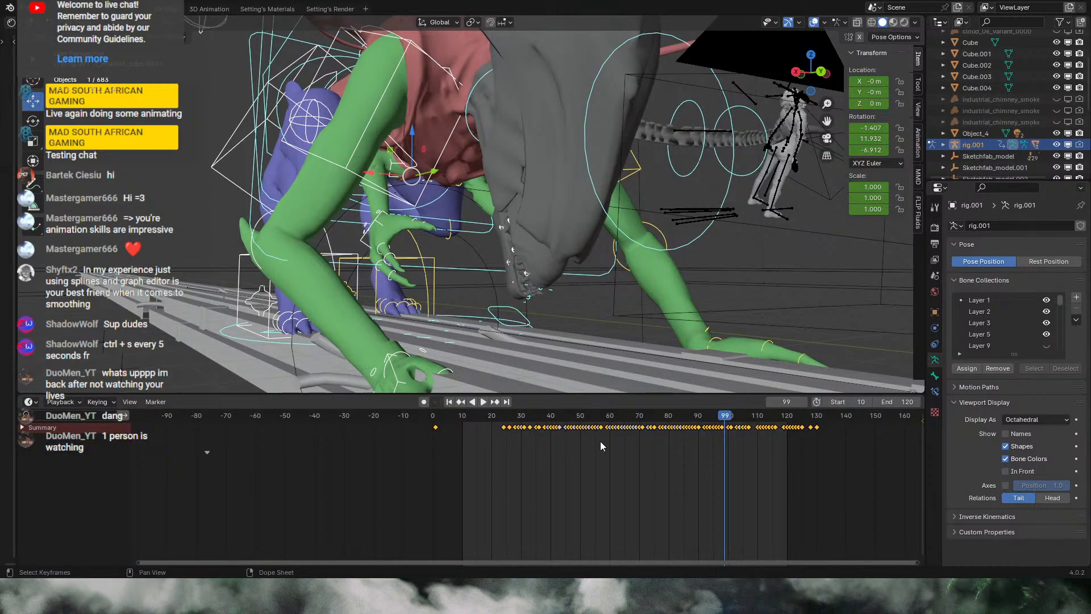
pyautogui.moveTo(619, 469); pyautogui.dragTo(477, 500, button='middle')
pyautogui.scroll(10, 489, 499)
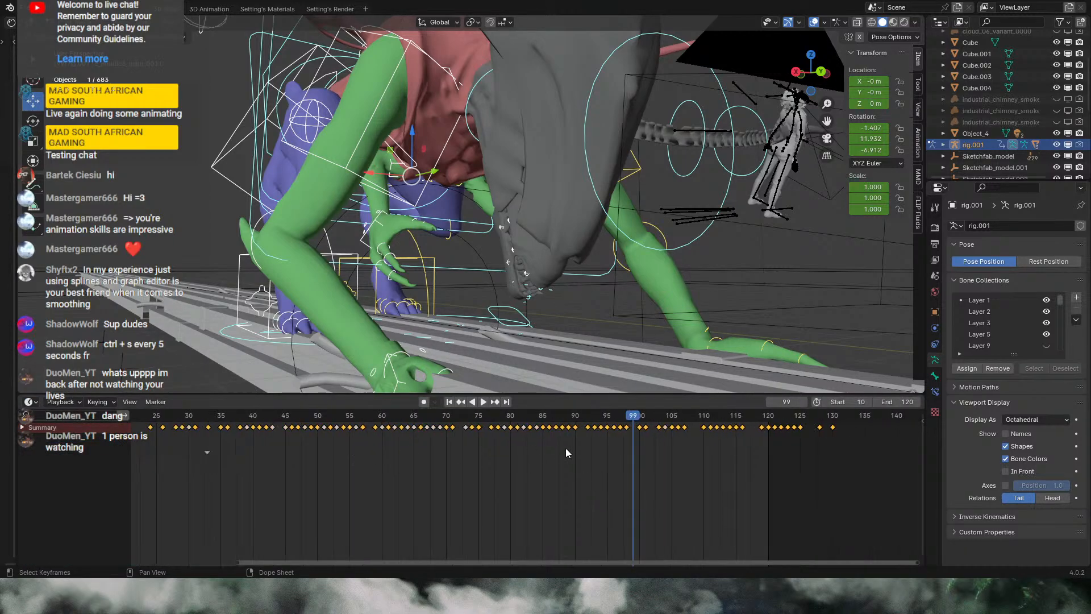
pyautogui.scroll(-2, 563, 458)
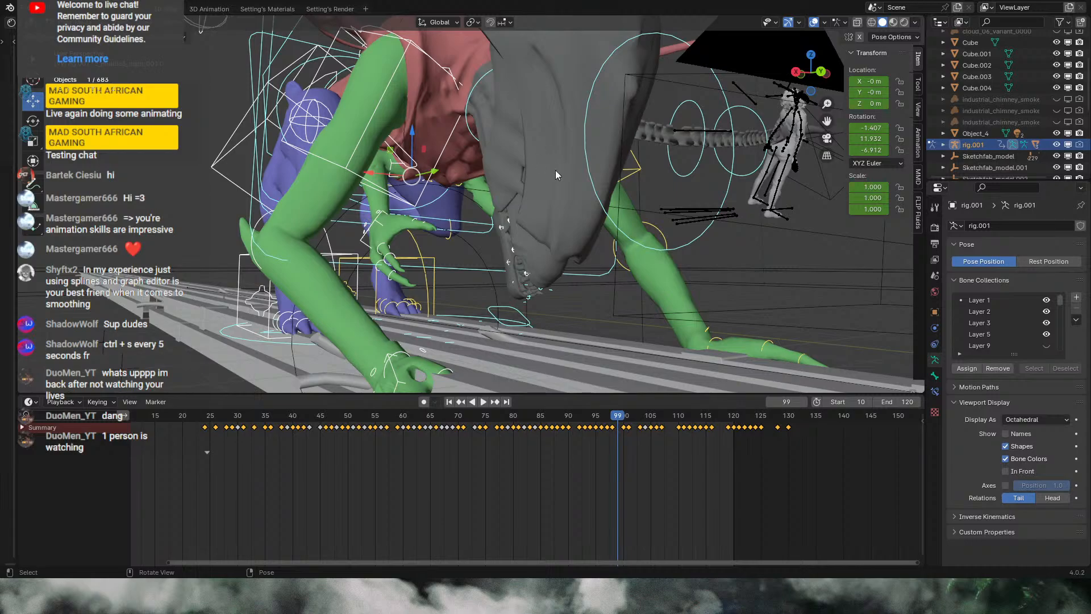
# Step: View the creature through the camera in an enlarged viewport and go to frame 120
pyautogui.keyDown('shift'); pyautogui.moveTo(527, 152); pyautogui.dragTo(657, 234, button='middle'); pyautogui.keyUp('shift')
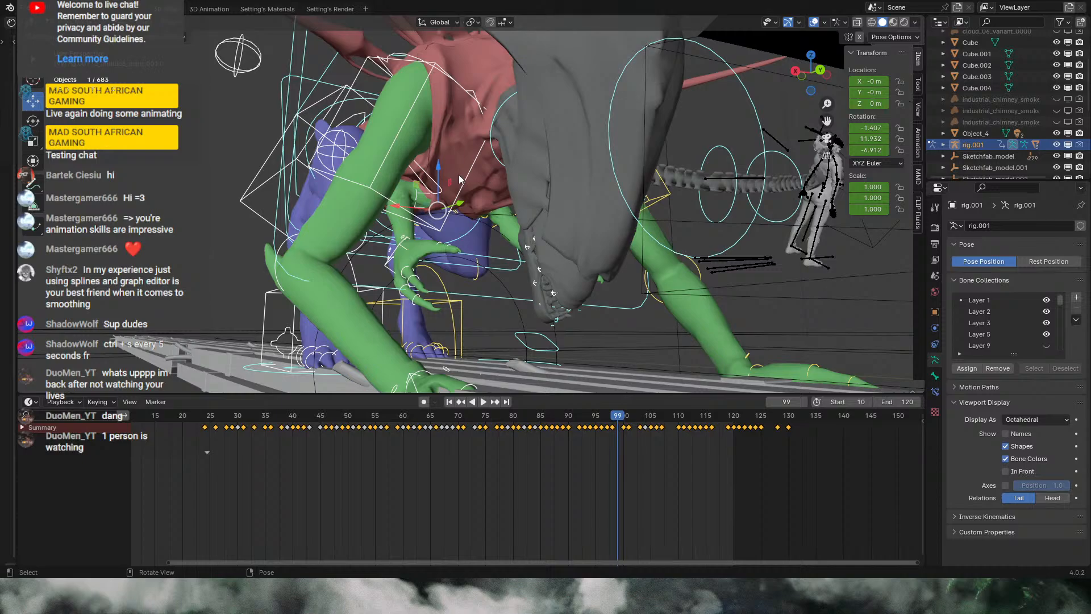
pyautogui.moveTo(596, 209); pyautogui.dragTo(608, 210, button='middle')
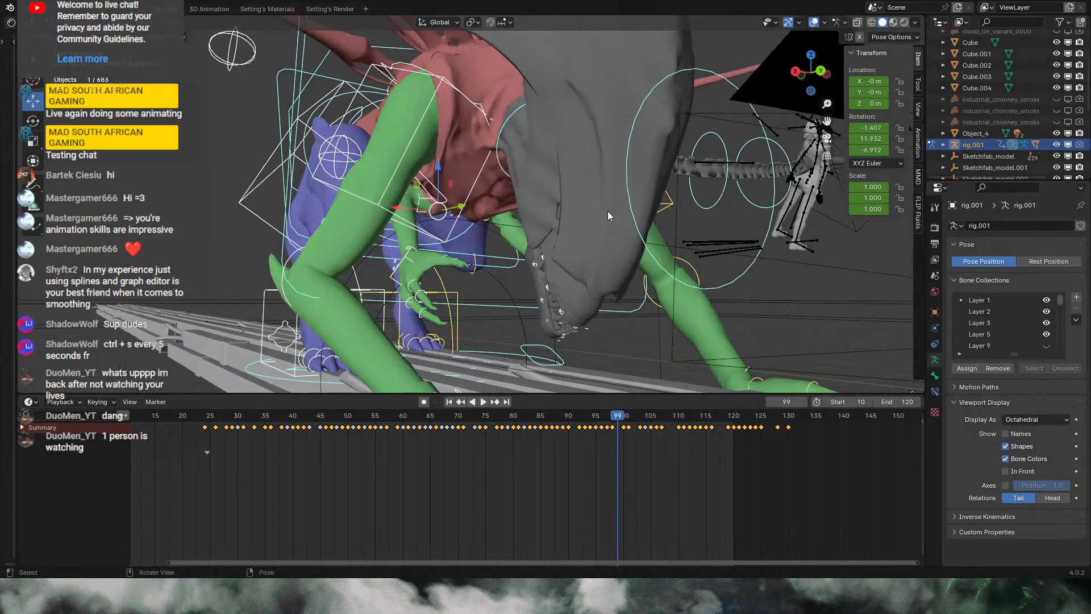
pyautogui.click(827, 138)
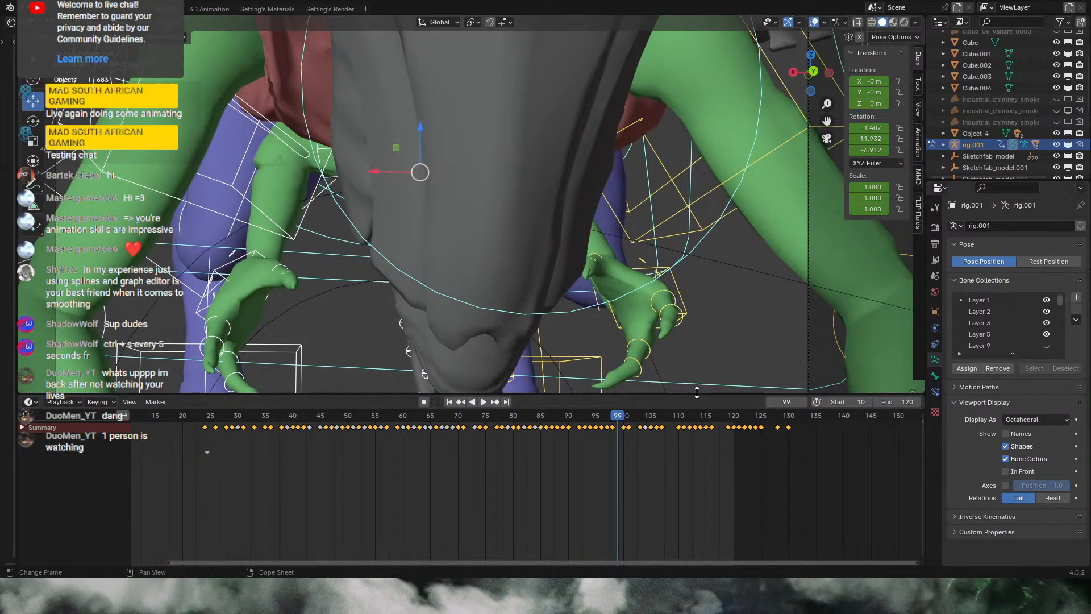
pyautogui.moveTo(697, 392); pyautogui.dragTo(697, 502)
pyautogui.click(730, 525)
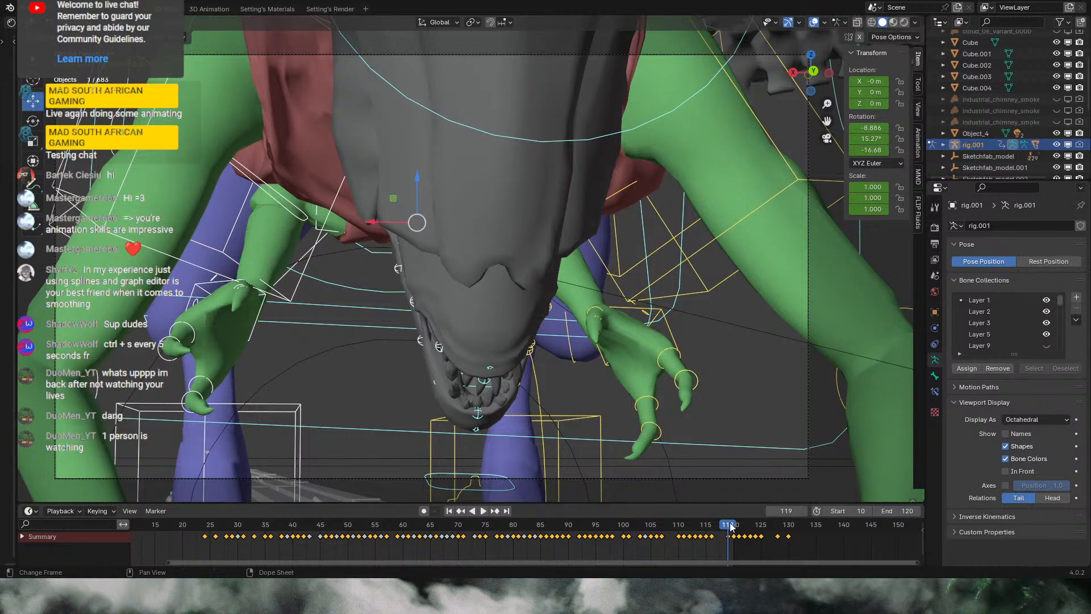
pyautogui.click(733, 525)
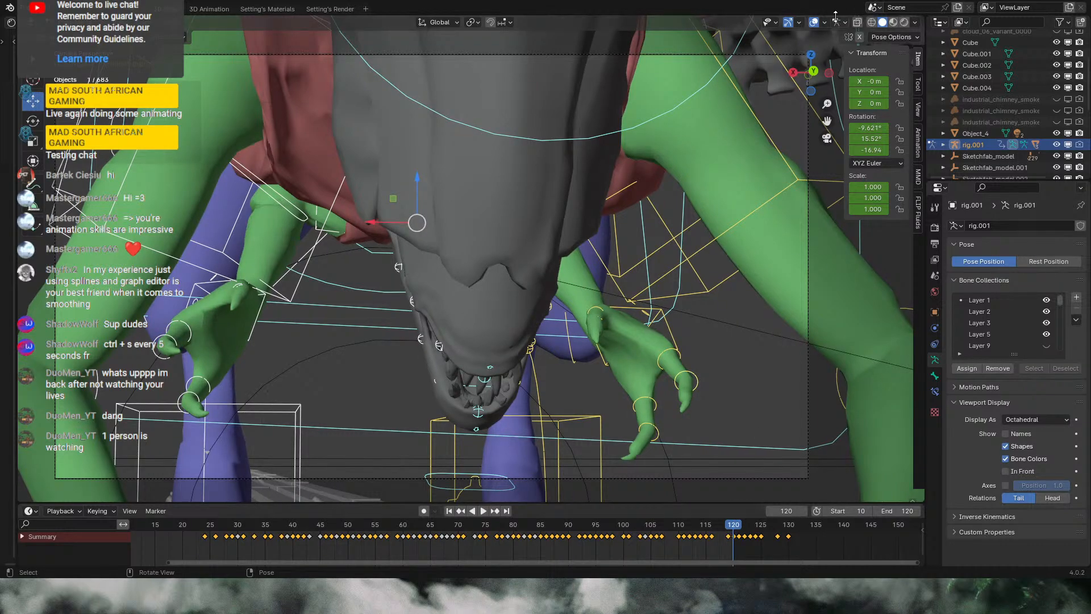
# Step: Turn off overlays, switch to rendered shading and review the head motion between frames 104 and 120
pyautogui.click(814, 22)
pyautogui.click(904, 23)
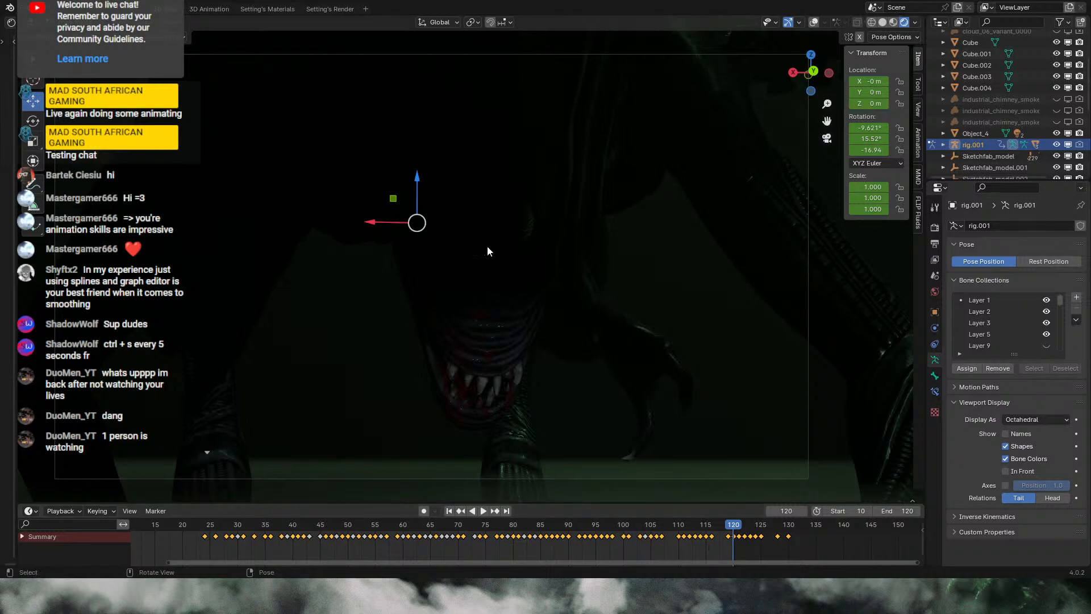
pyautogui.click(700, 531)
pyautogui.click(644, 530)
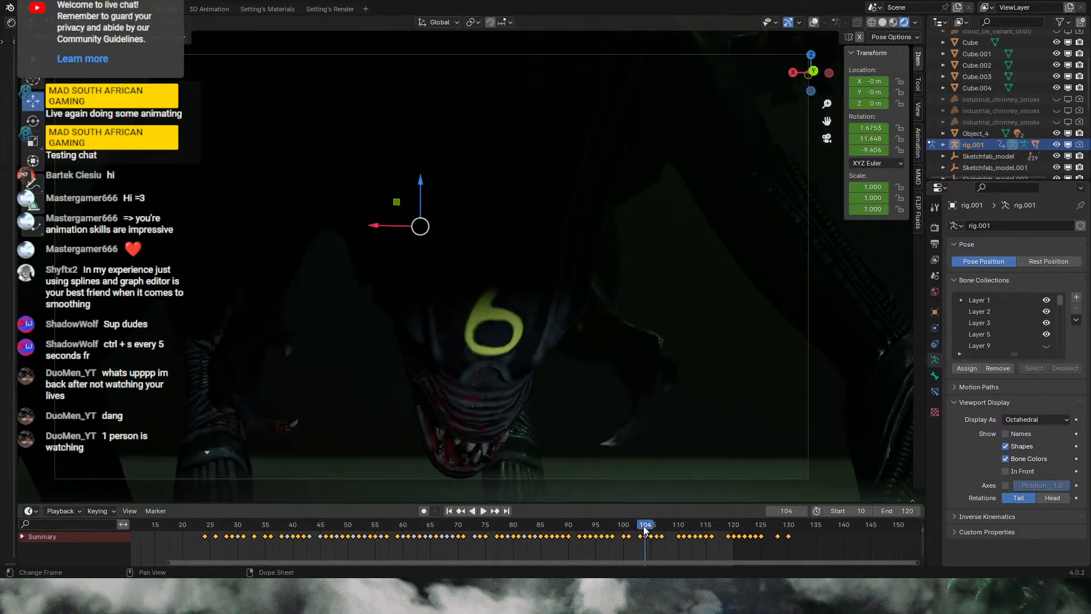
pyautogui.press('space')
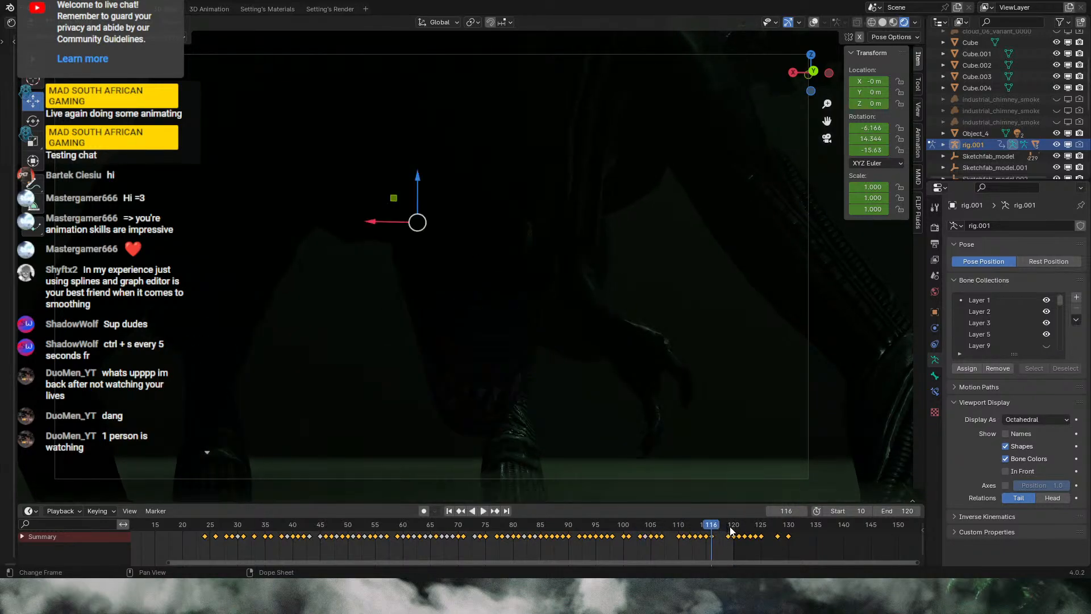
pyautogui.press('space')
pyautogui.click(735, 530)
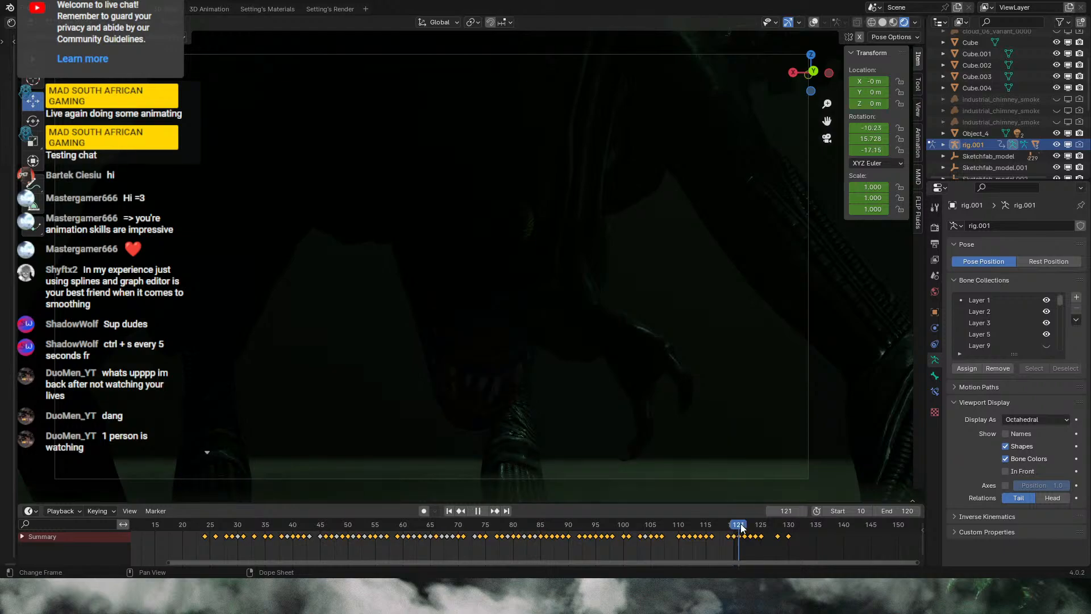
pyautogui.click(733, 530)
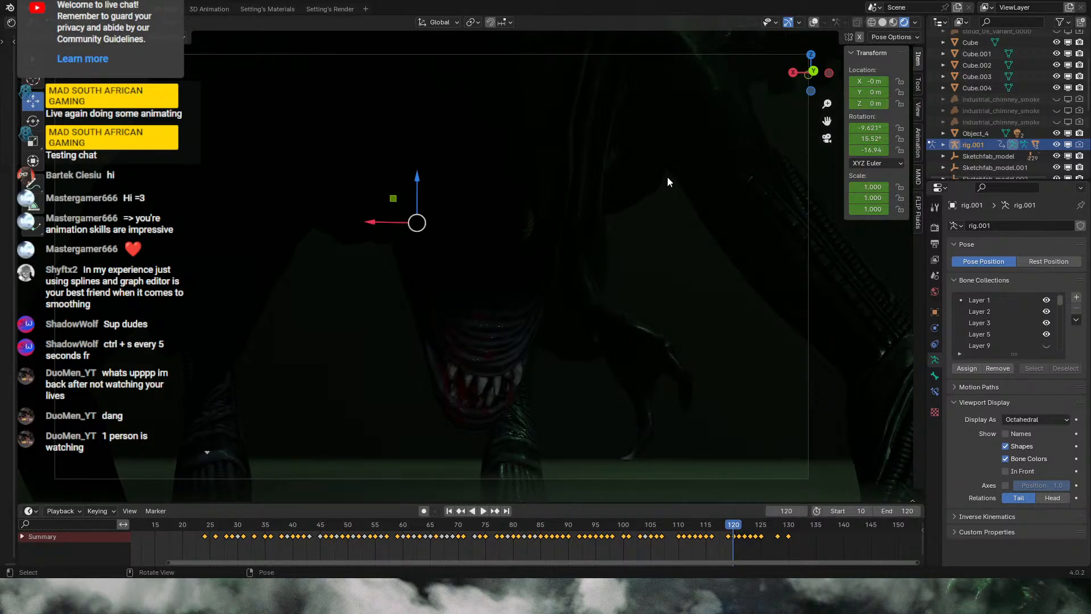
# Step: Enable the first two industrial_chimney_smoke volumes in the viewport and view the shot at frame 97
pyautogui.click(1067, 100)
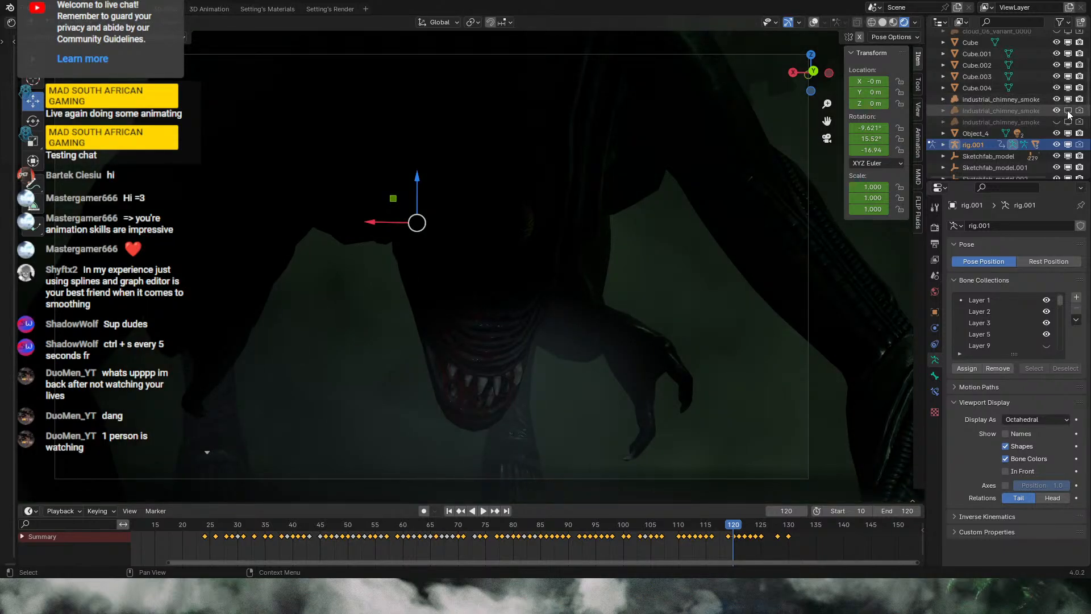
pyautogui.click(1068, 111)
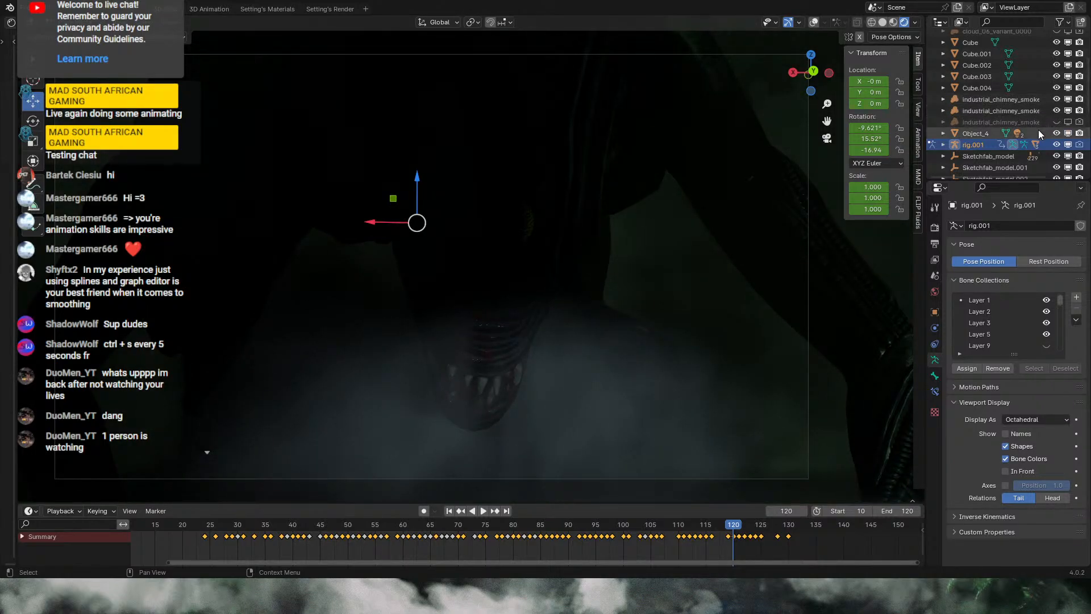
pyautogui.scroll(4, 1067, 137)
pyautogui.scroll(-5, 1067, 136)
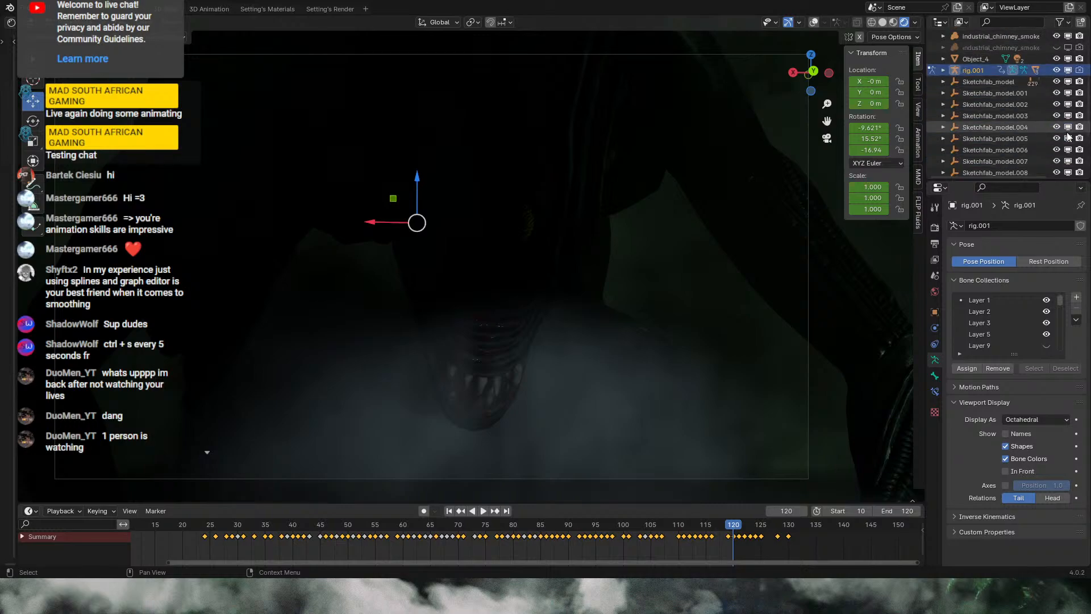
pyautogui.scroll(5, 1066, 137)
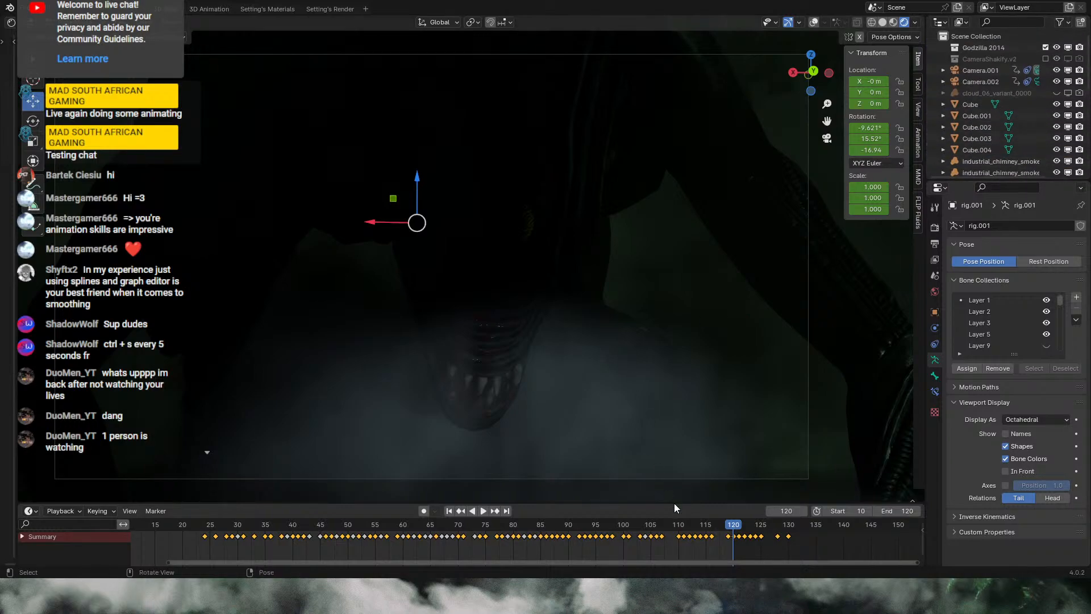
pyautogui.click(608, 523)
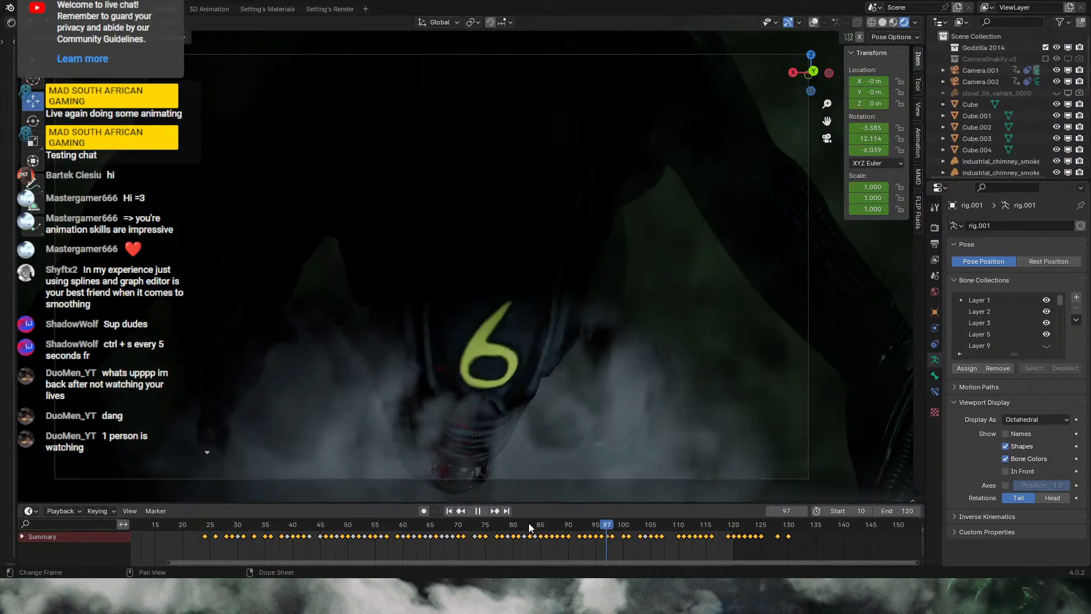